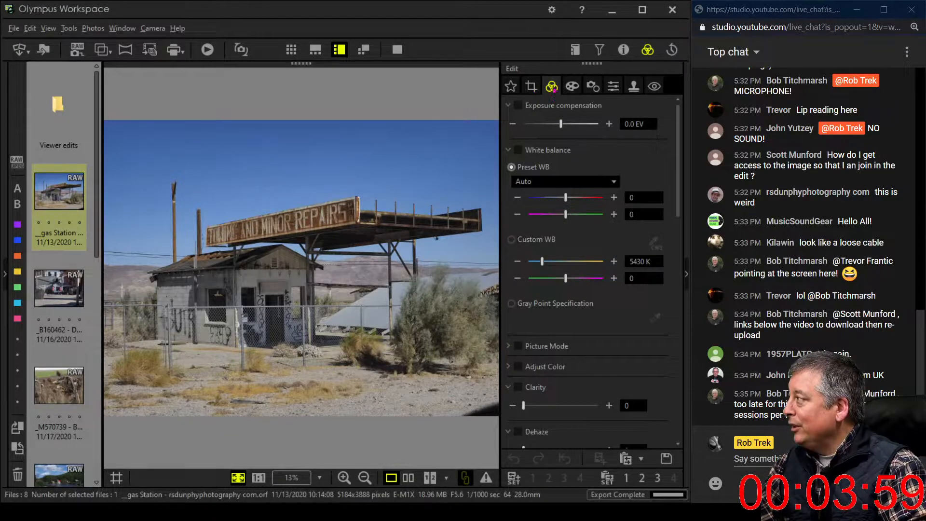
# Step: Crop the gas station photo to a 16:9 ratio and shift the frame down to trim more sky and keep the foreground
pyautogui.click(531, 86)
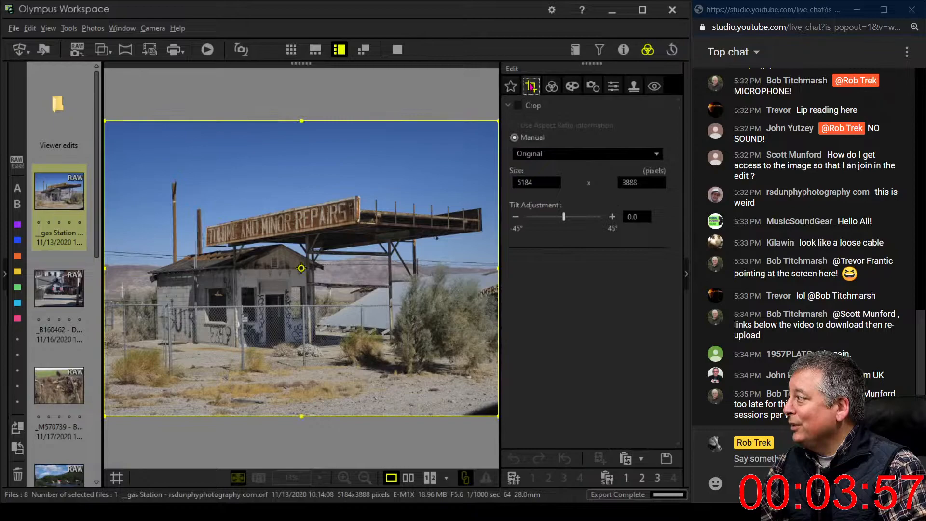
pyautogui.click(565, 154)
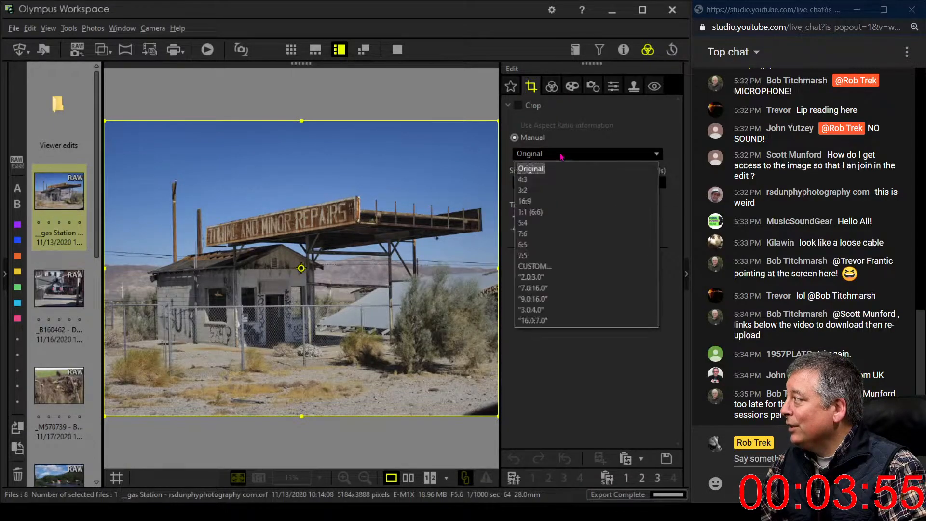
pyautogui.click(551, 201)
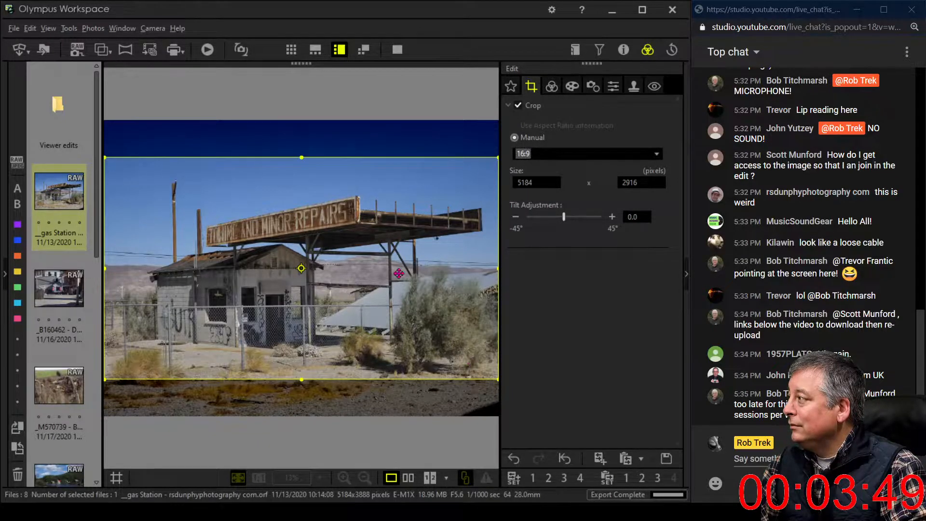
pyautogui.moveTo(392, 249); pyautogui.dragTo(384, 271)
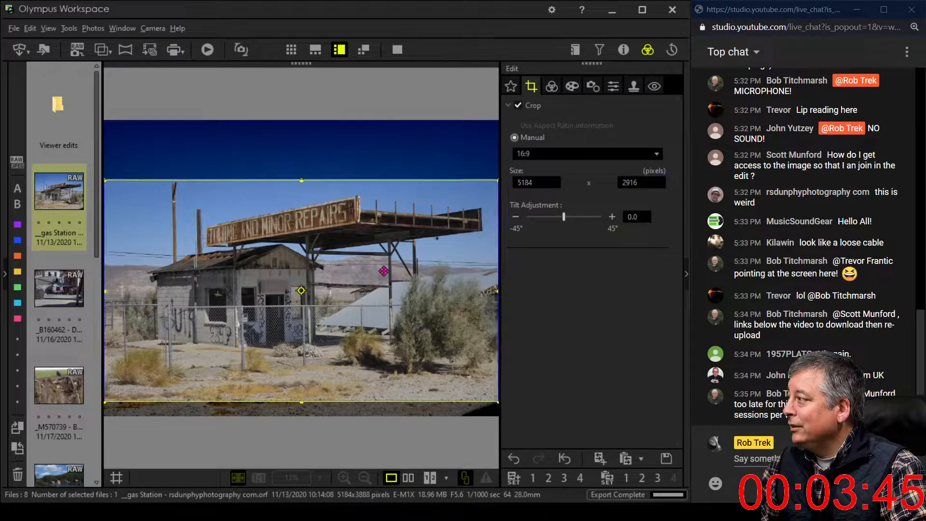
pyautogui.moveTo(383, 271); pyautogui.dragTo(384, 270)
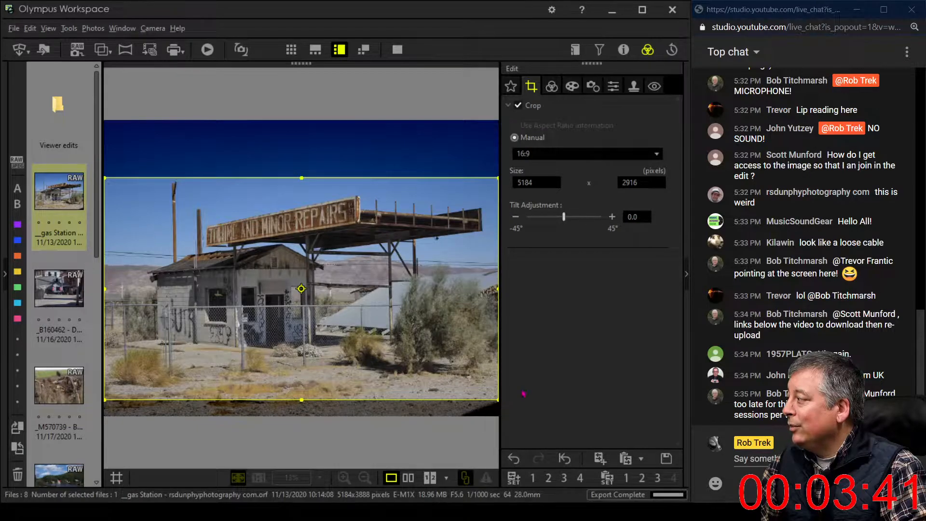
pyautogui.click(551, 86)
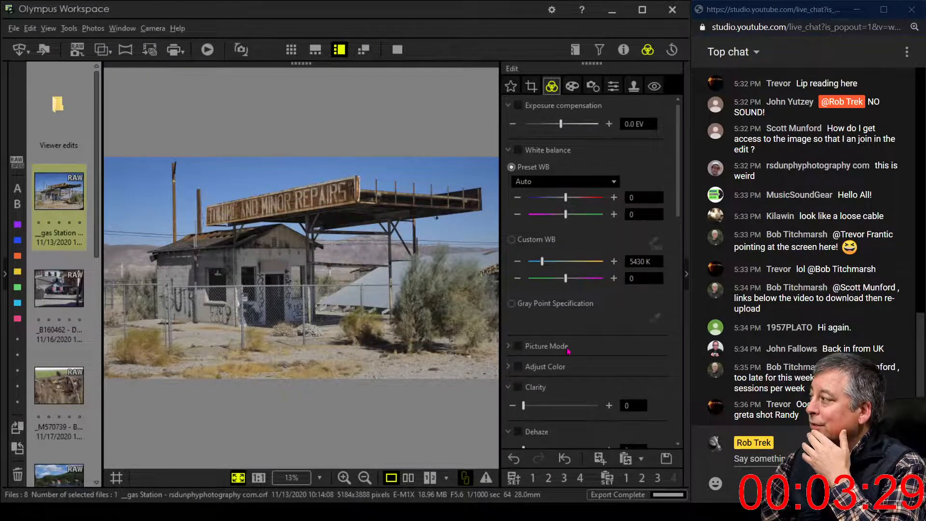
# Step: Inspect the canopy supports at full size and check the photo's lens, exposure and ISO details
pyautogui.click(315, 226)
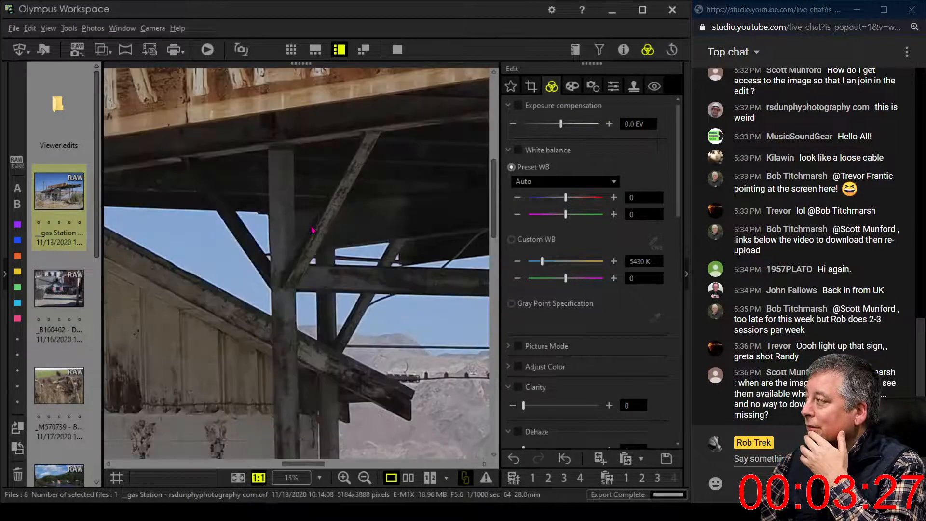
pyautogui.click(315, 227)
pyautogui.click(623, 49)
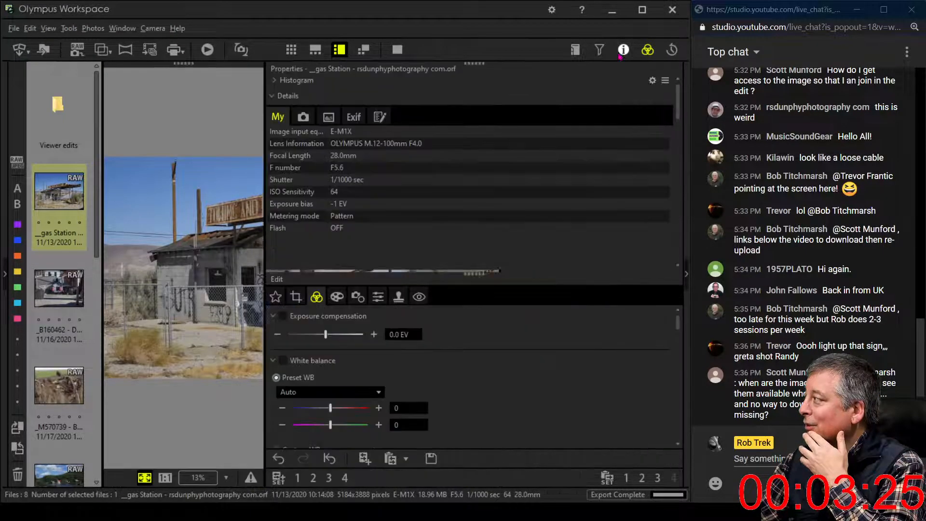
pyautogui.moveTo(265, 232); pyautogui.dragTo(618, 261)
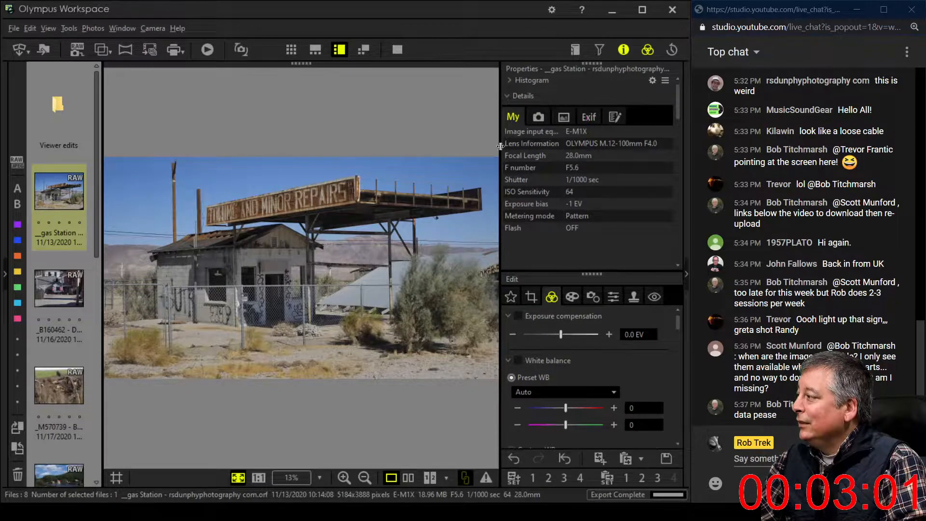
pyautogui.click(623, 54)
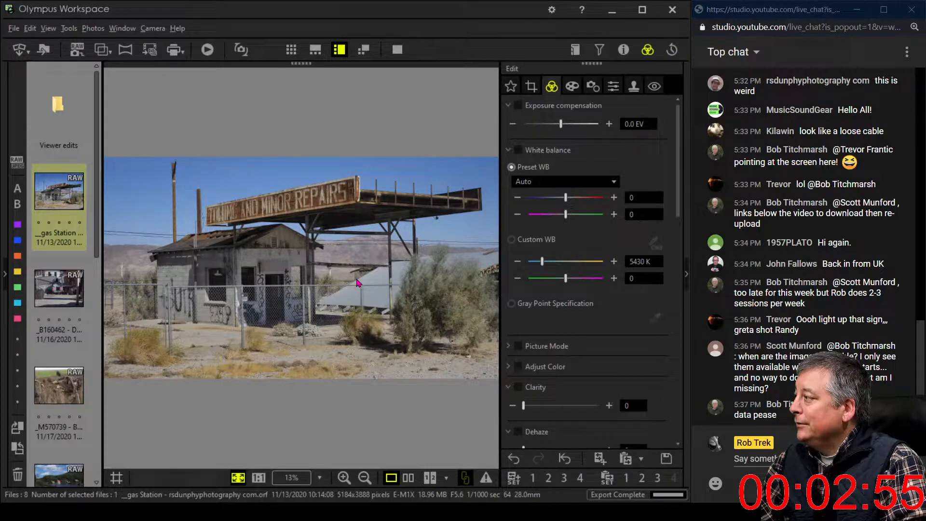
# Step: Preview the cropped photo in full screen
pyautogui.click(397, 50)
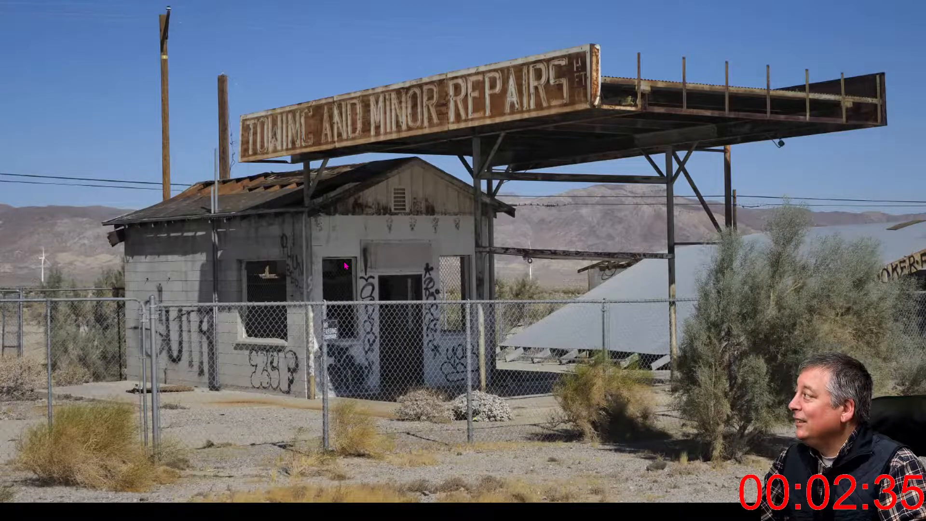
pyautogui.press('Escape')
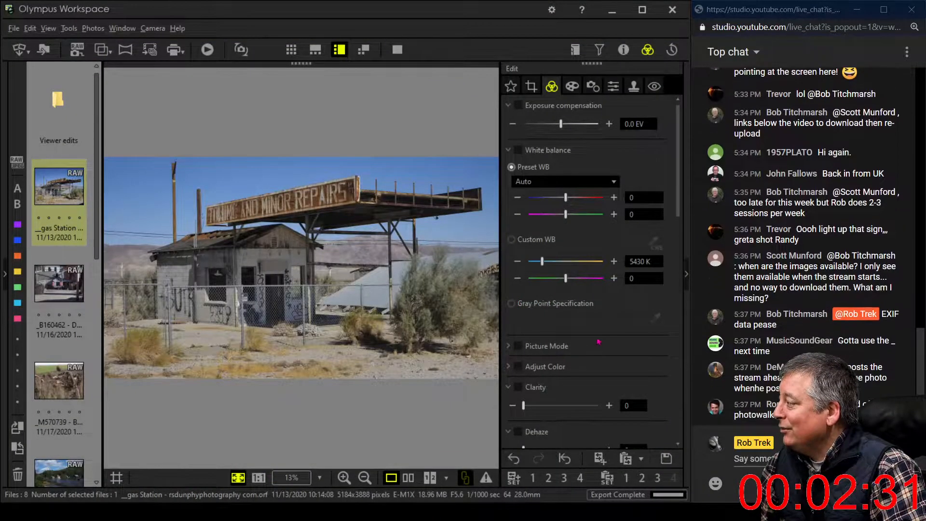
# Step: Set the photo's Sharpness to 2.0 and turn the Noise Filter off
pyautogui.click(613, 86)
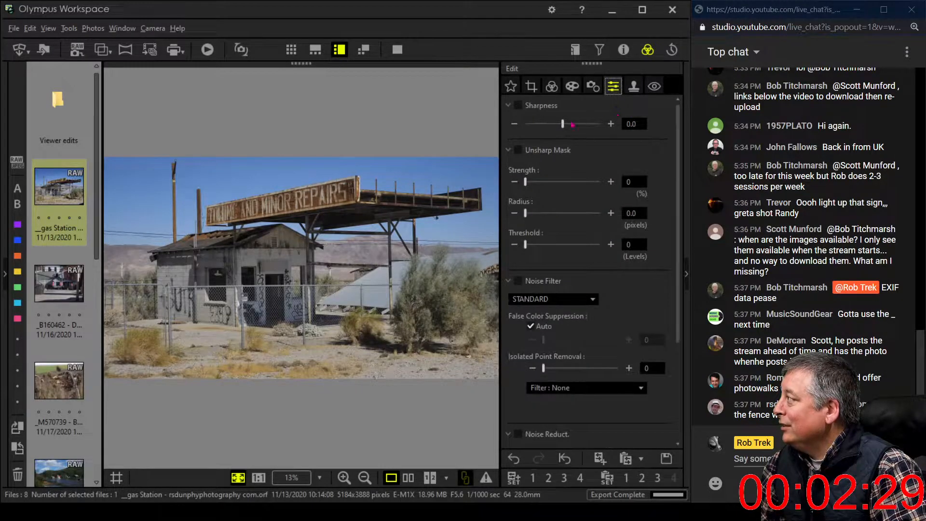
pyautogui.moveTo(565, 124); pyautogui.dragTo(600, 124)
pyautogui.click(586, 299)
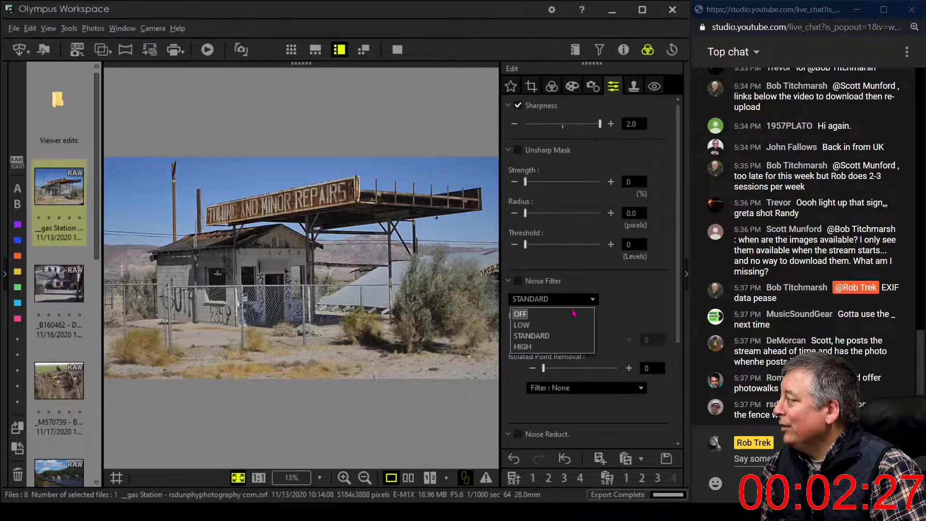
pyautogui.click(570, 314)
# Step: Examine the distant hills at full size and apply Dehaze at 54
pyautogui.click(552, 86)
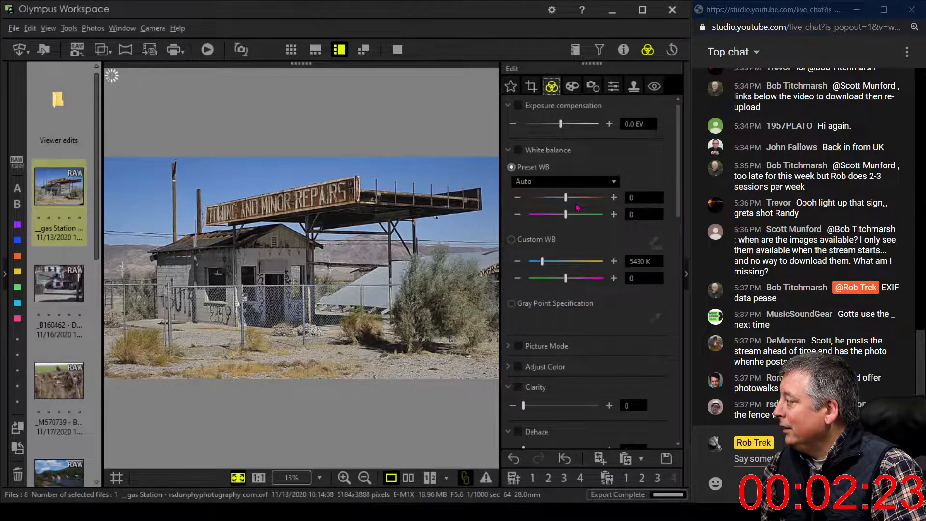
pyautogui.scroll(-8, 577, 207)
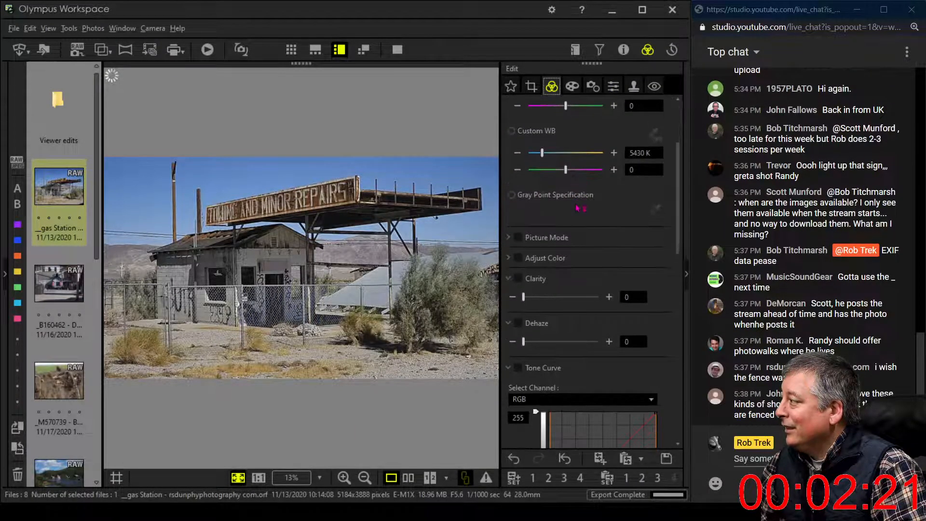
pyautogui.scroll(-7, 577, 208)
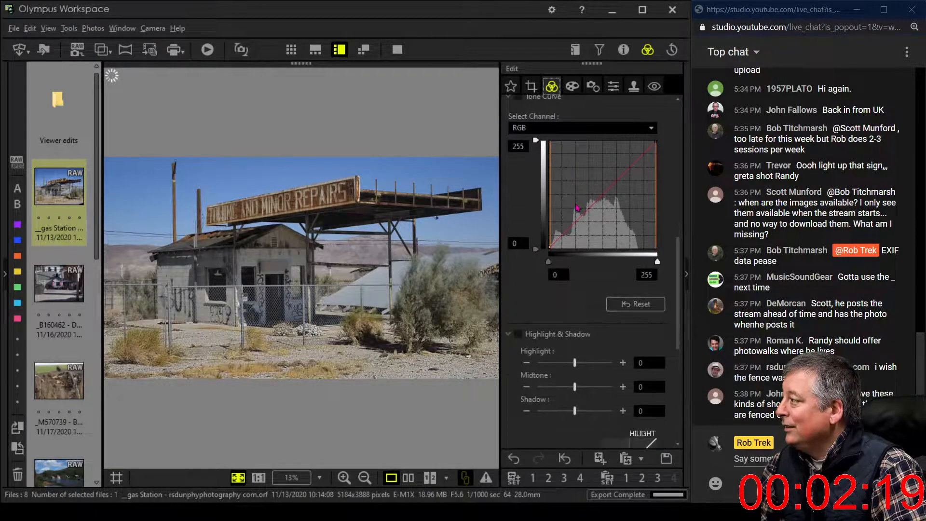
pyautogui.scroll(-4, 576, 207)
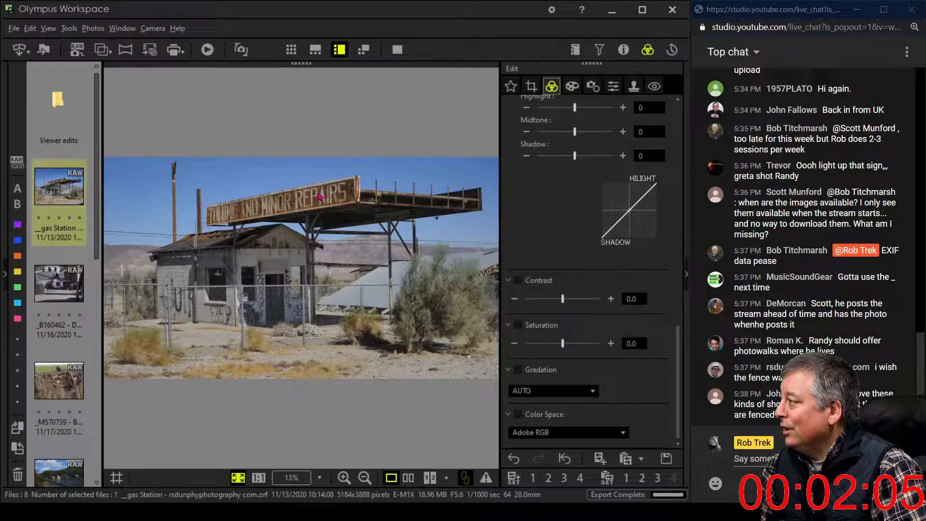
pyautogui.click(342, 261)
pyautogui.moveTo(337, 251); pyautogui.dragTo(414, 272)
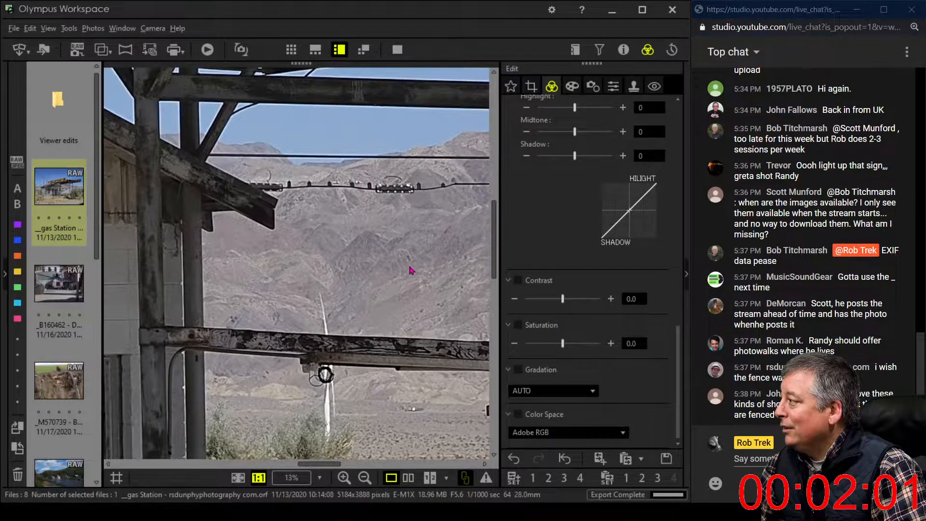
pyautogui.click(390, 264)
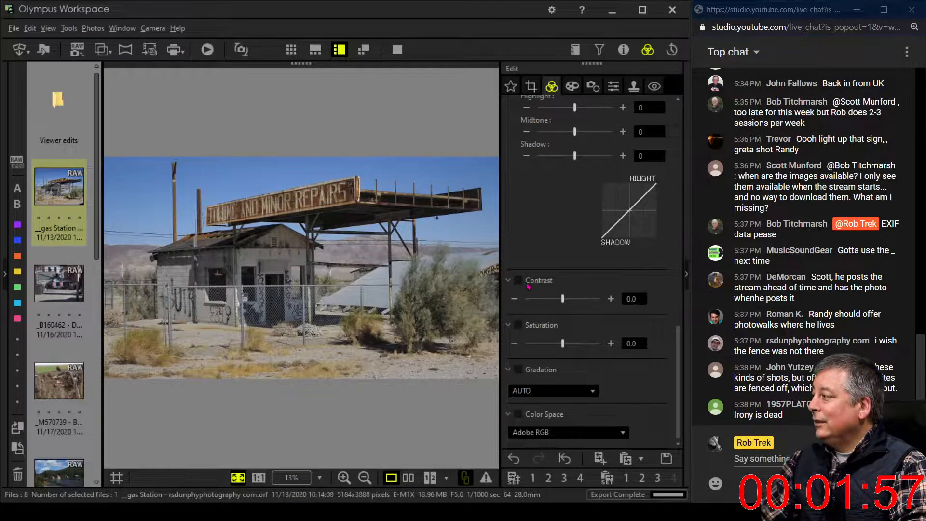
pyautogui.scroll(10, 586, 294)
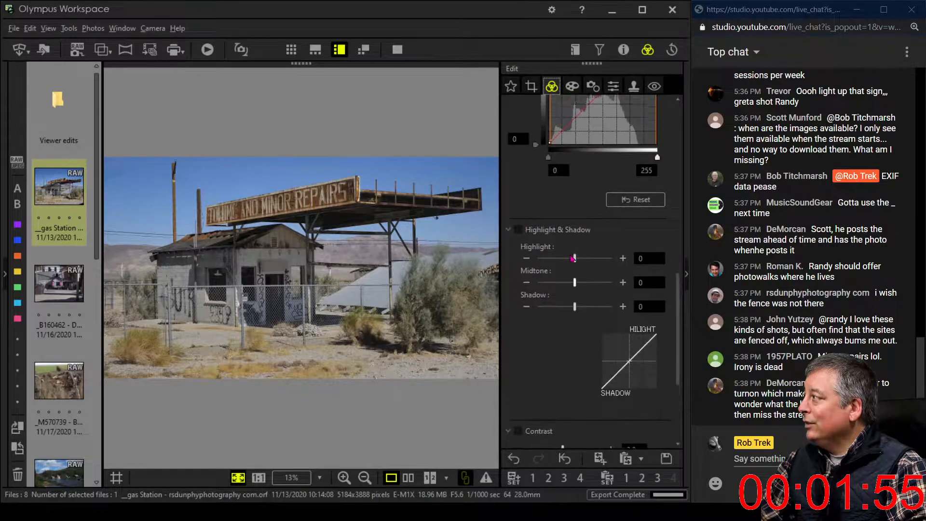
pyautogui.scroll(3, 573, 259)
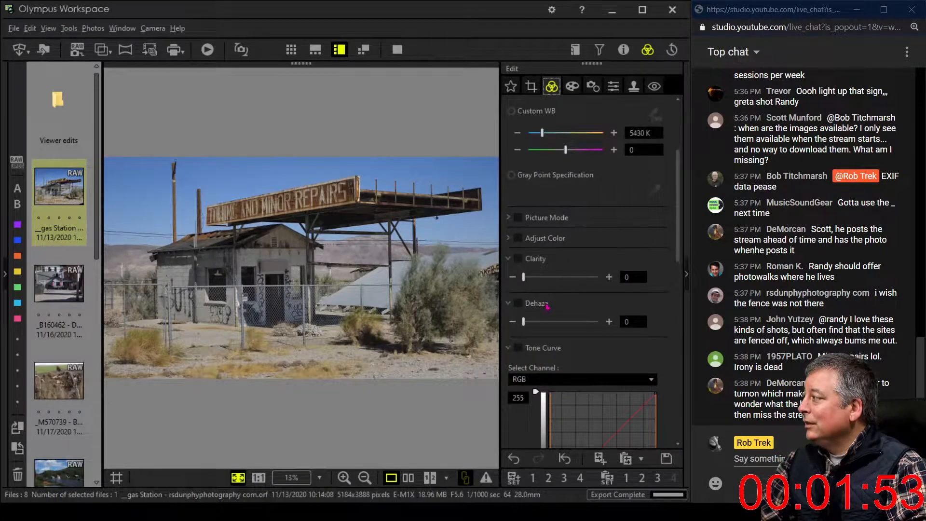
pyautogui.moveTo(529, 324); pyautogui.dragTo(562, 327)
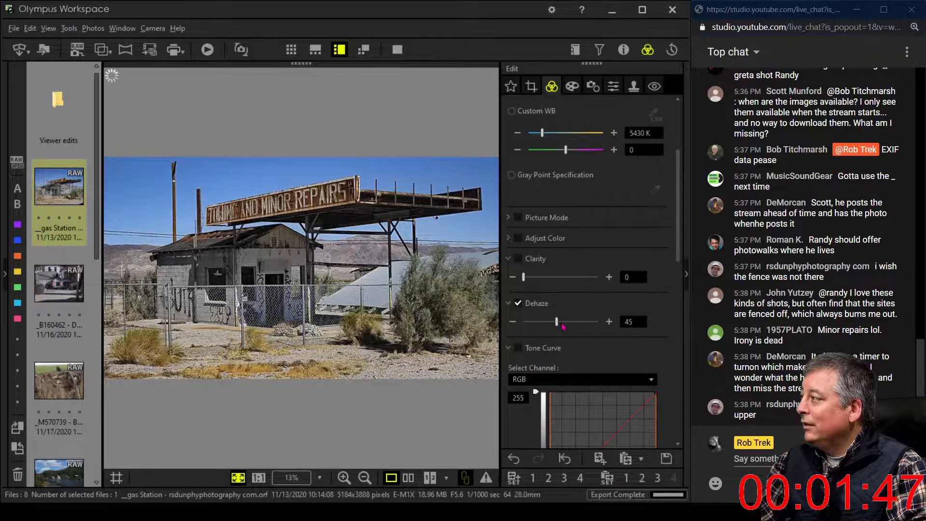
pyautogui.moveTo(561, 326); pyautogui.dragTo(565, 327)
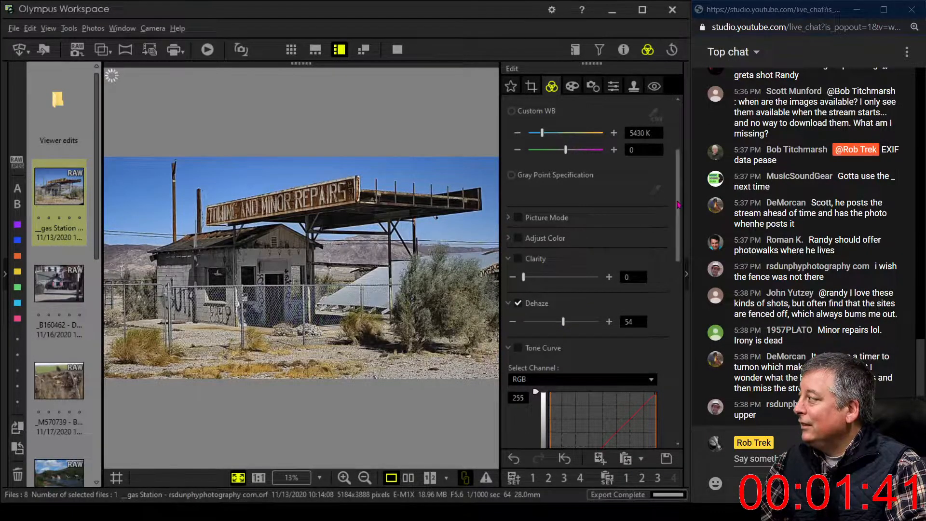
# Step: In Adjust Color, raise the saturation of colors 1, 2, 6 and 7 to 7 and of color 8 to 2
pyautogui.click(538, 234)
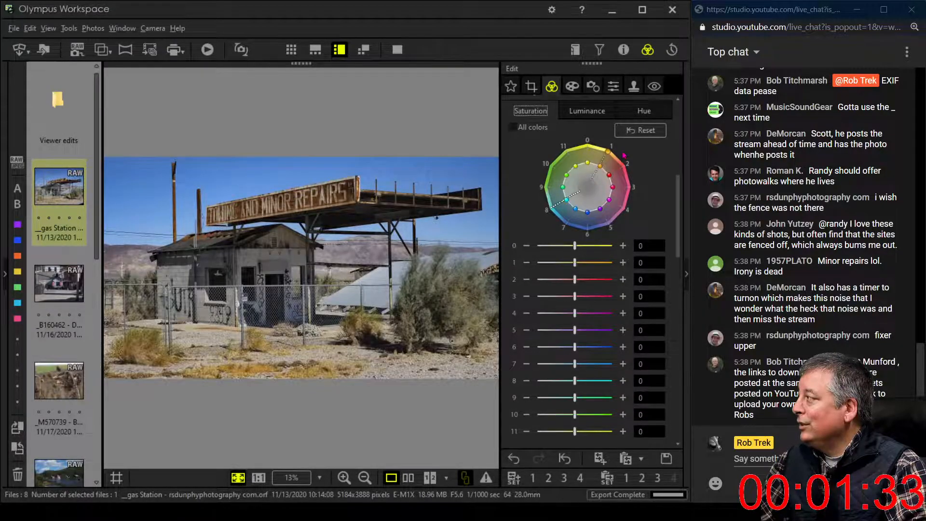
pyautogui.moveTo(602, 168); pyautogui.dragTo(608, 151)
pyautogui.click(391, 285)
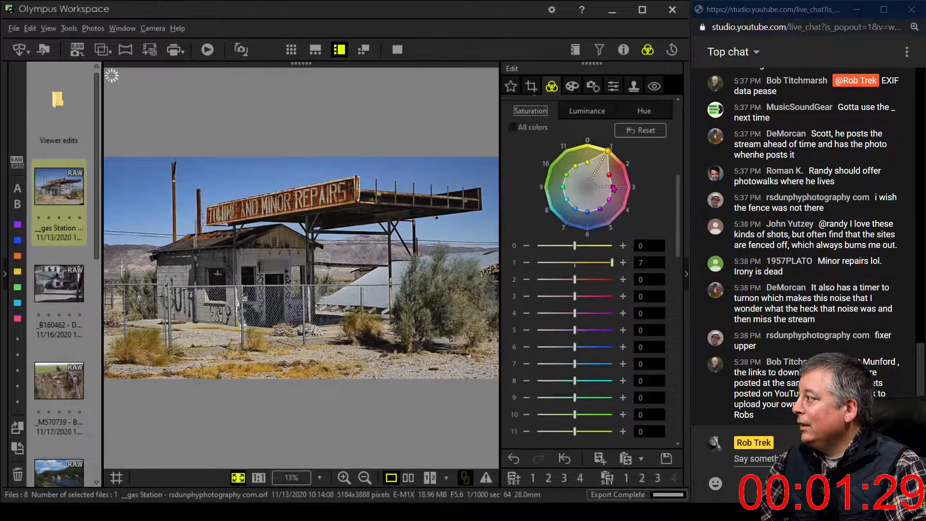
pyautogui.moveTo(610, 175); pyautogui.dragTo(624, 167)
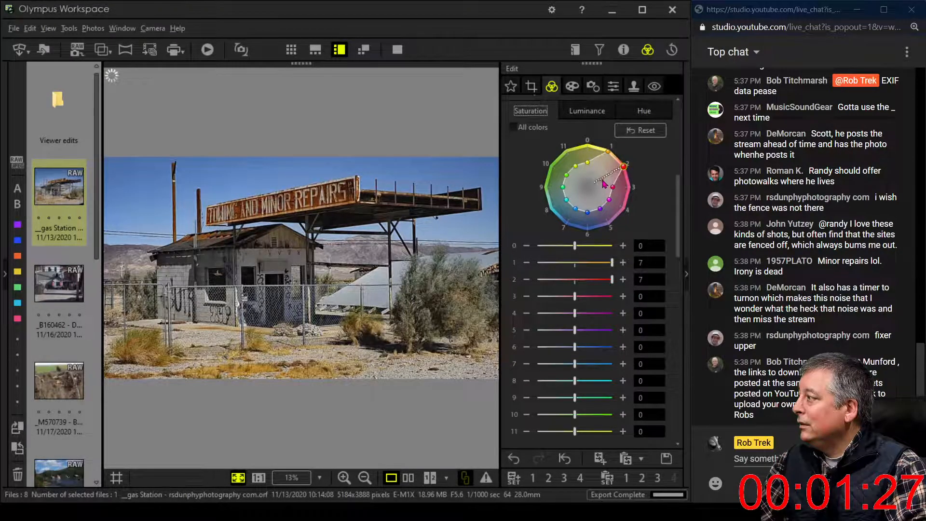
pyautogui.moveTo(575, 210); pyautogui.dragTo(588, 229)
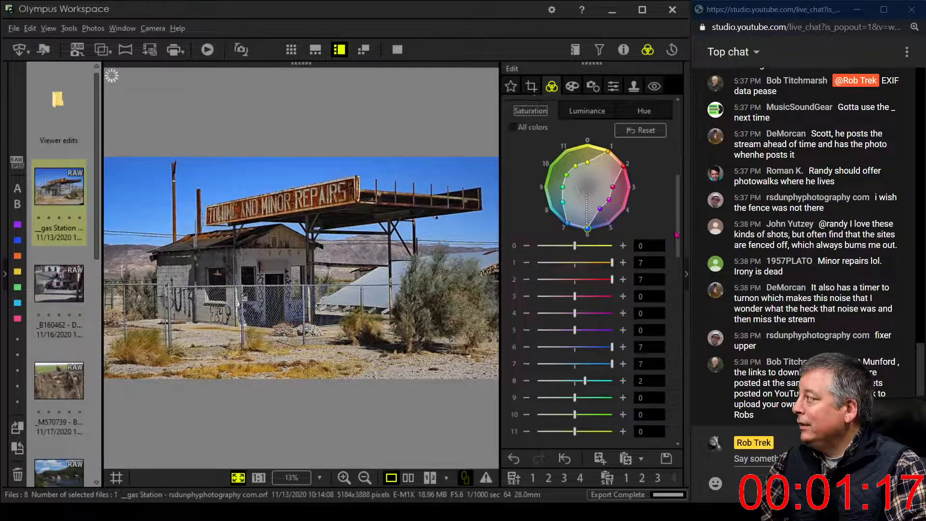
# Step: Reduce the photo's overall Saturation to -1.0
pyautogui.scroll(2, 678, 224)
pyautogui.moveTo(677, 223); pyautogui.dragTo(668, 354)
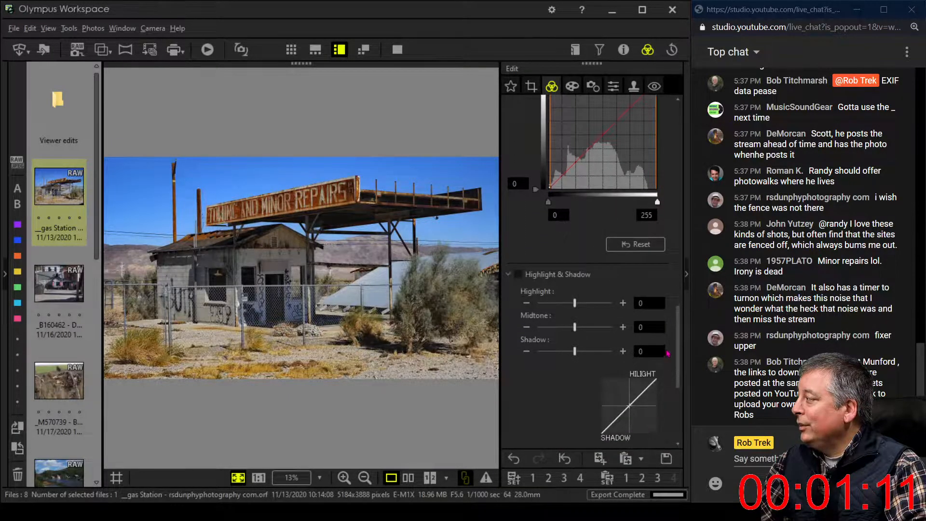
pyautogui.scroll(-4, 572, 361)
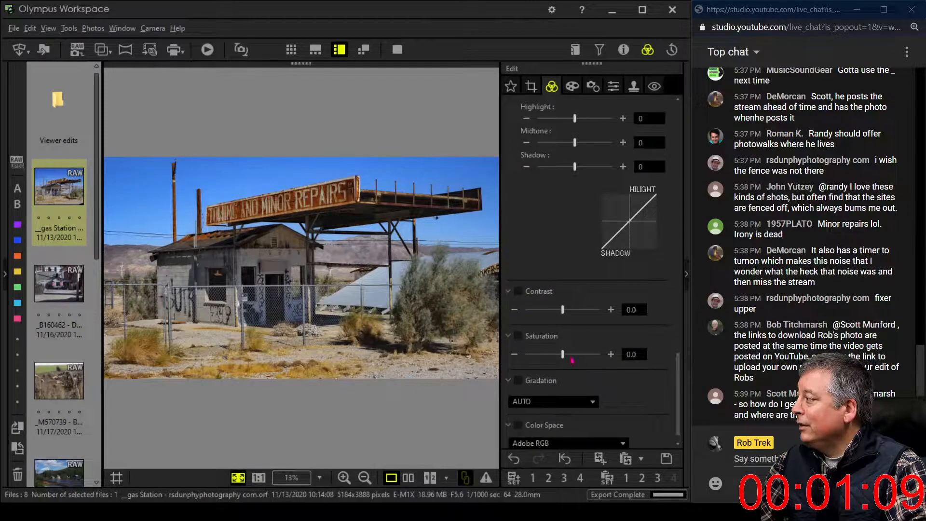
pyautogui.moveTo(563, 355); pyautogui.dragTo(563, 358)
pyautogui.moveTo(556, 359); pyautogui.dragTo(551, 359)
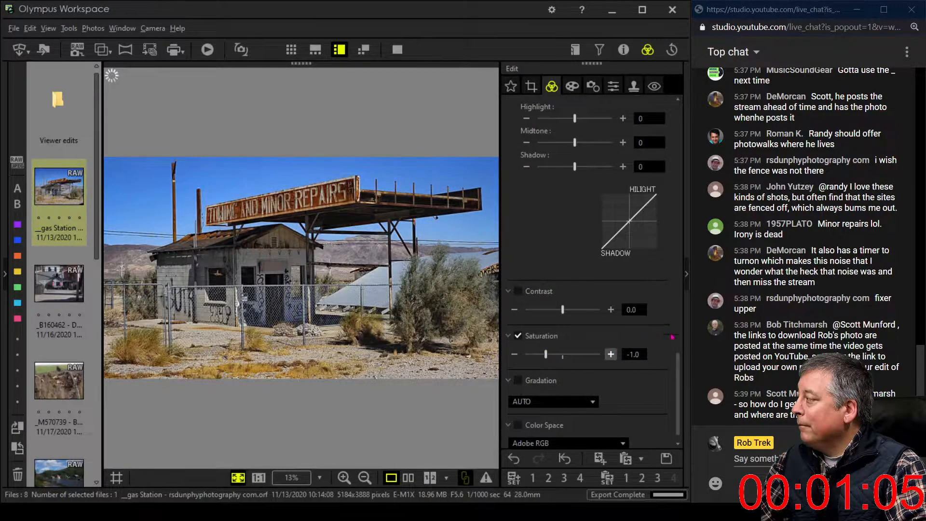
# Step: Lower the Adjust Color saturation of colors 9 and 10 to -7 and raise color 0 to 7
pyautogui.moveTo(679, 372); pyautogui.dragTo(681, 193)
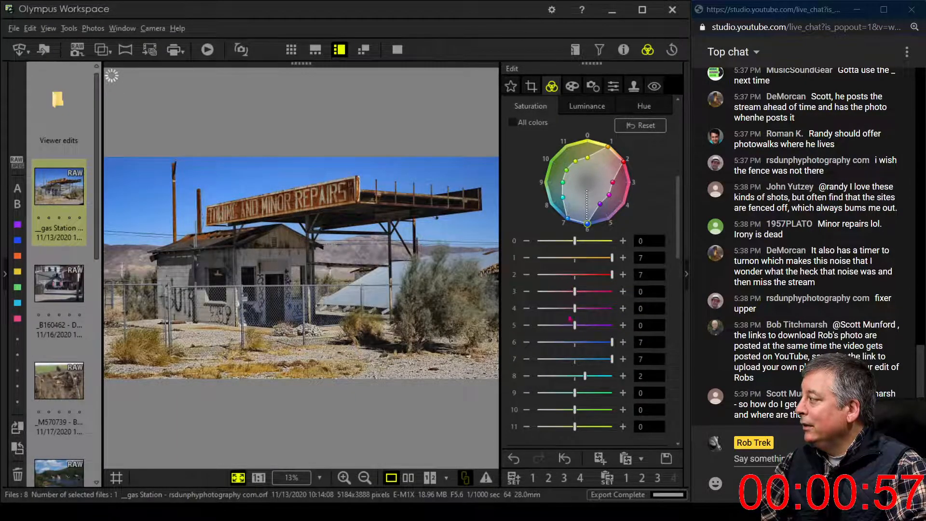
pyautogui.moveTo(574, 393); pyautogui.dragTo(538, 393)
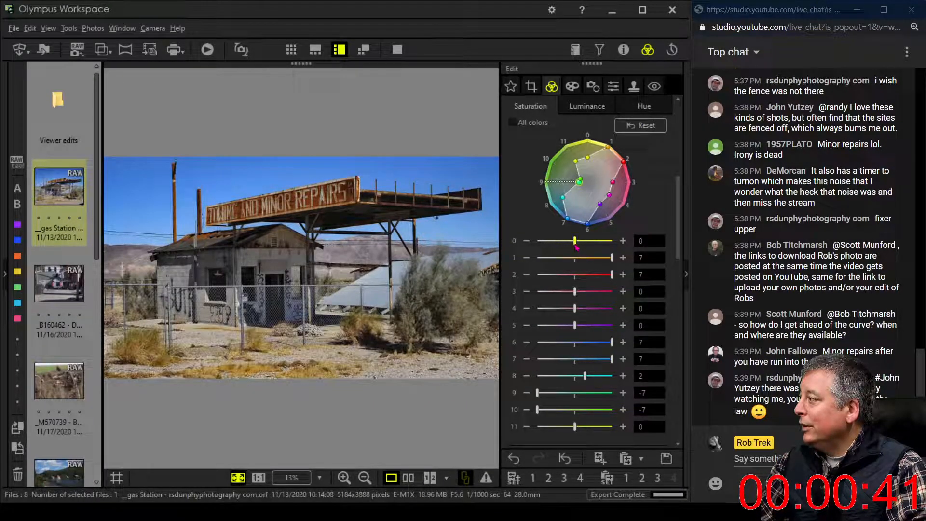
pyautogui.moveTo(575, 247); pyautogui.dragTo(614, 247)
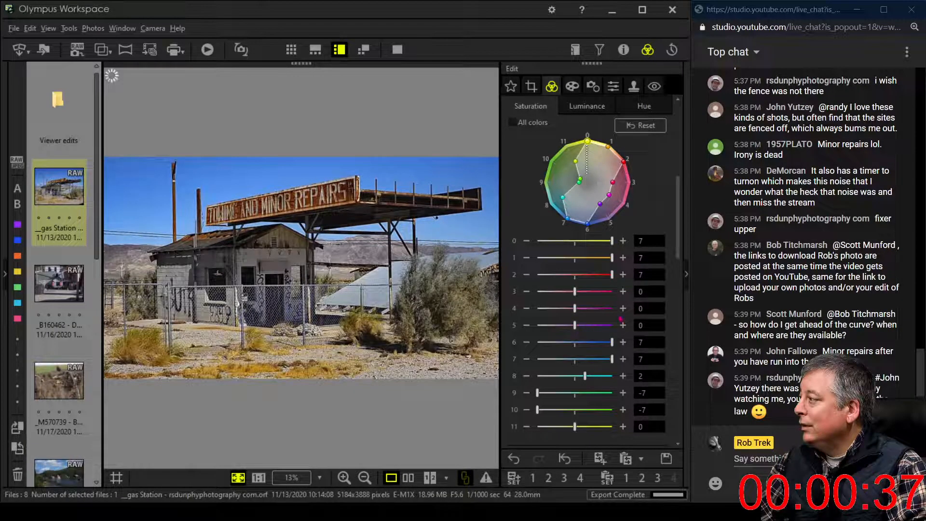
pyautogui.scroll(-2, 678, 261)
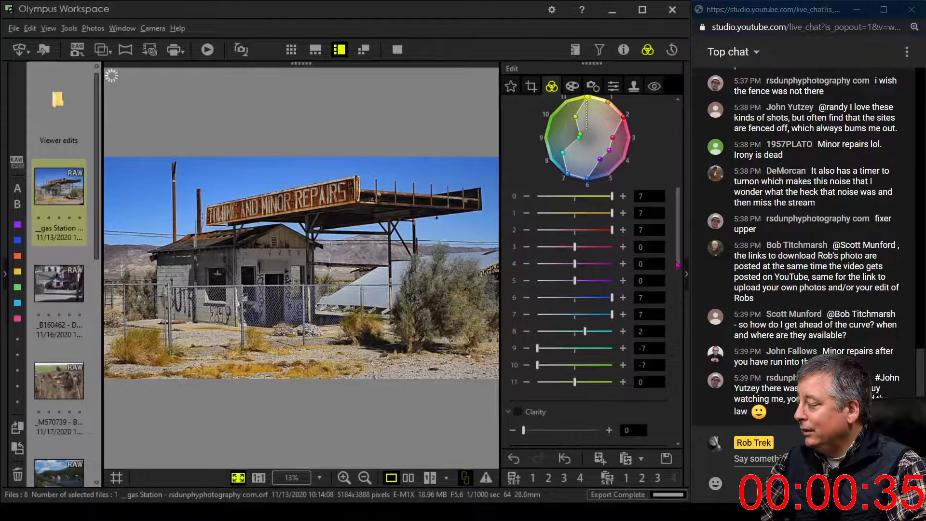
# Step: Apply Clarity at 10 to the gas station photo
pyautogui.scroll(-2, 677, 271)
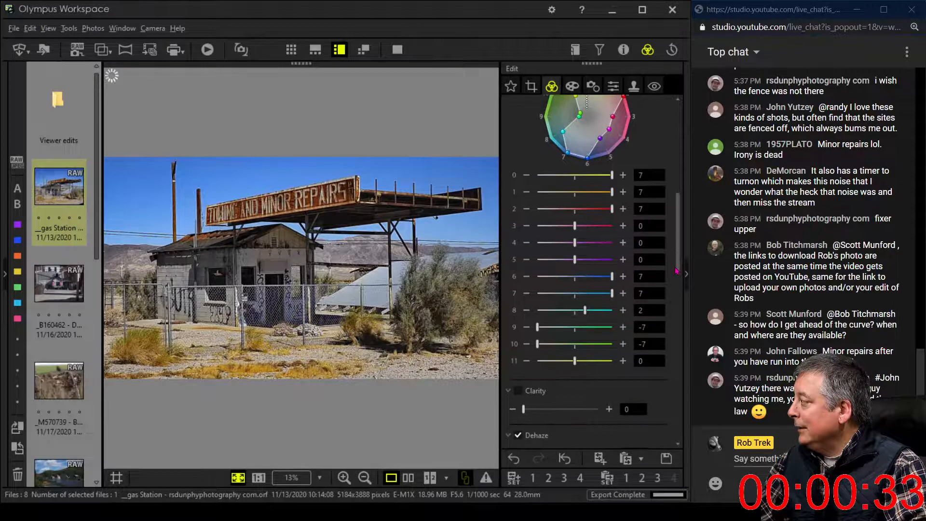
pyautogui.moveTo(675, 274); pyautogui.dragTo(675, 305)
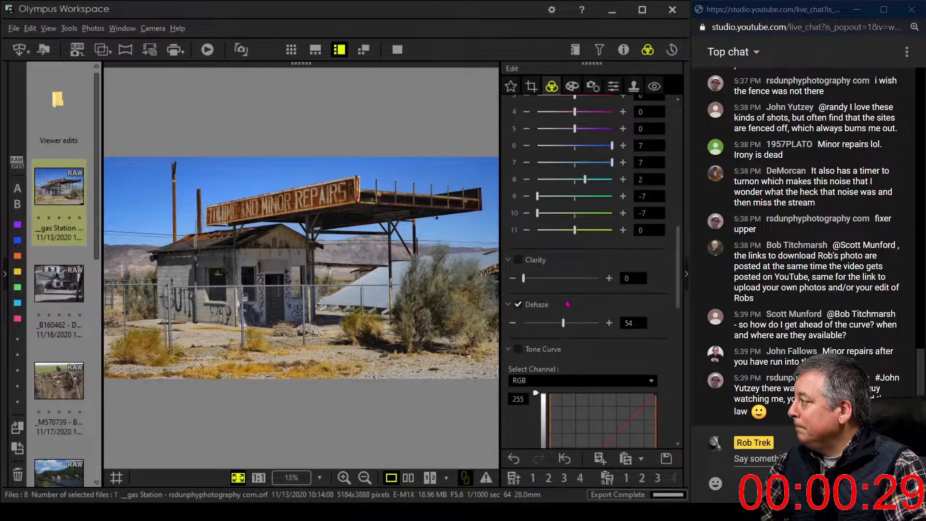
pyautogui.moveTo(529, 282); pyautogui.dragTo(531, 280)
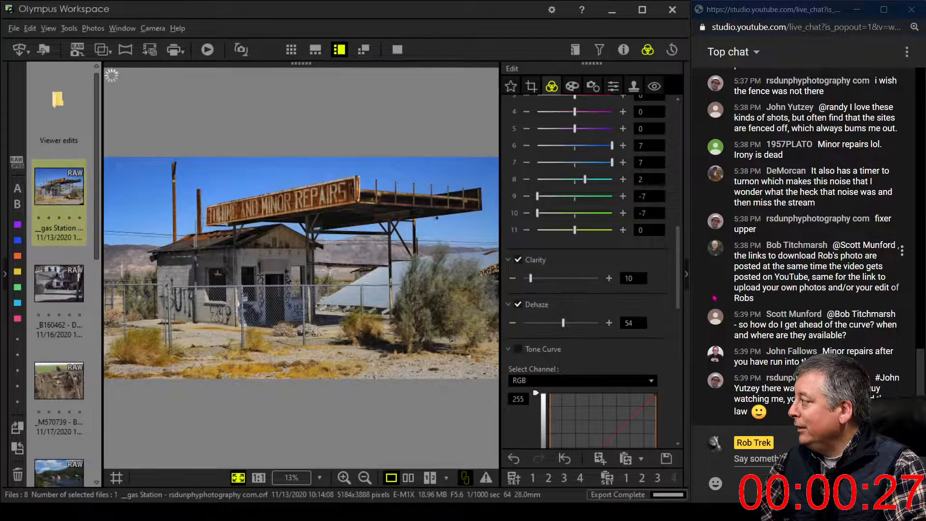
# Step: Set the RGB tone curve's white input point to 231 and raise its lower midtones while anchoring the deep shadows
pyautogui.moveTo(679, 300); pyautogui.dragTo(676, 336)
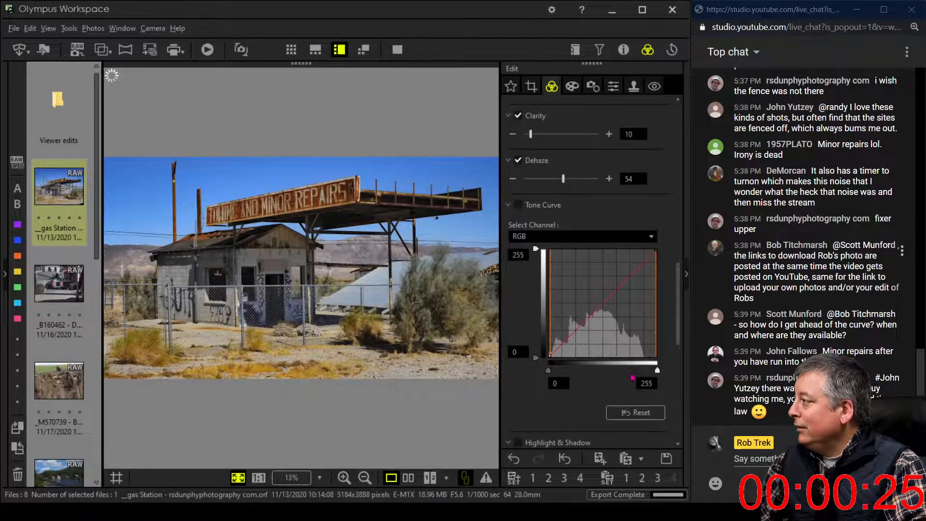
pyautogui.moveTo(657, 371); pyautogui.dragTo(646, 371)
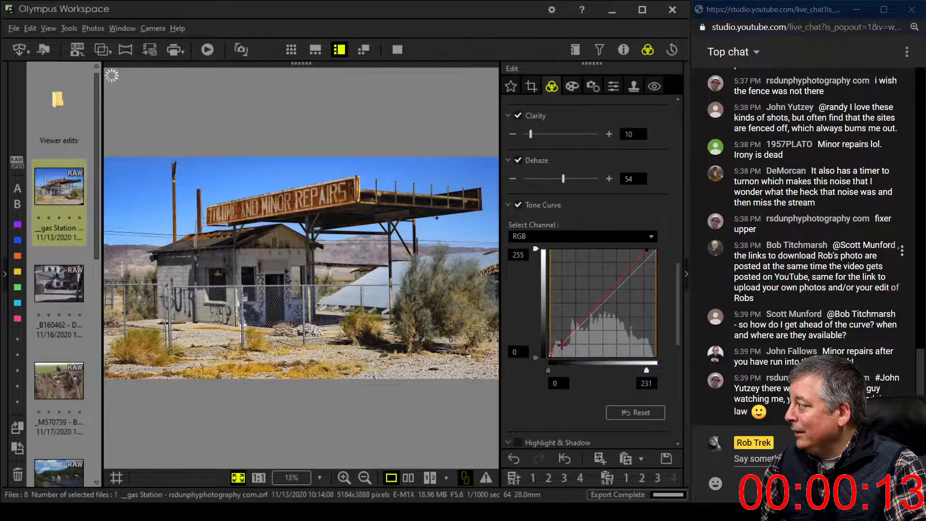
pyautogui.moveTo(559, 348); pyautogui.dragTo(577, 328)
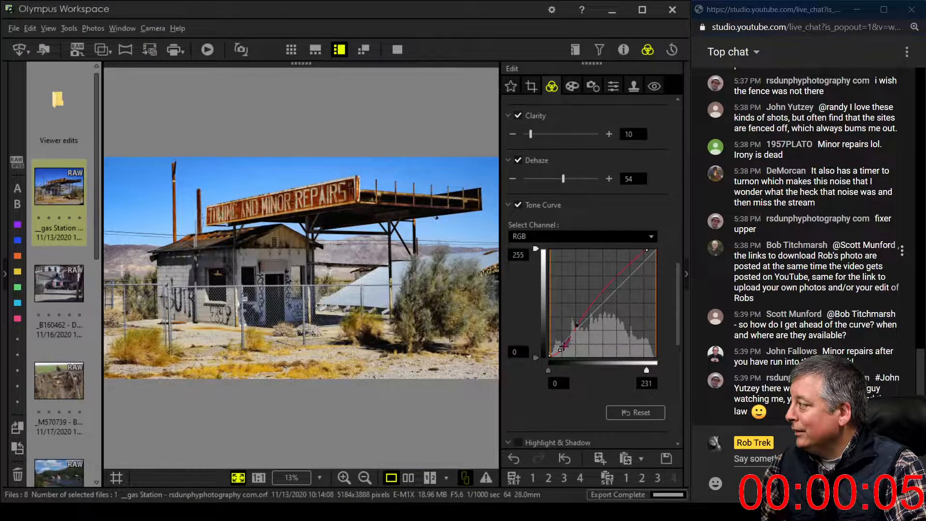
pyautogui.moveTo(577, 326); pyautogui.dragTo(587, 311)
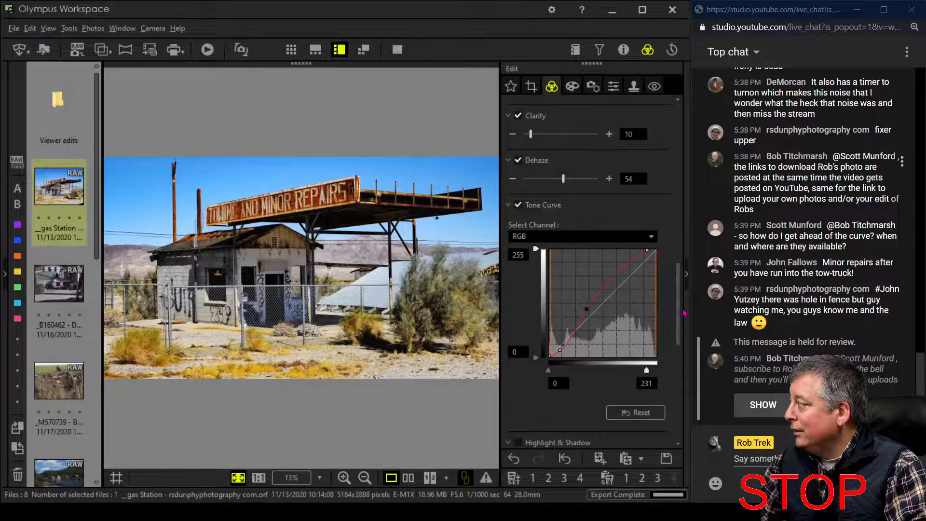
# Step: Reduce the photo's overall Saturation to -1.8
pyautogui.scroll(-4, 678, 304)
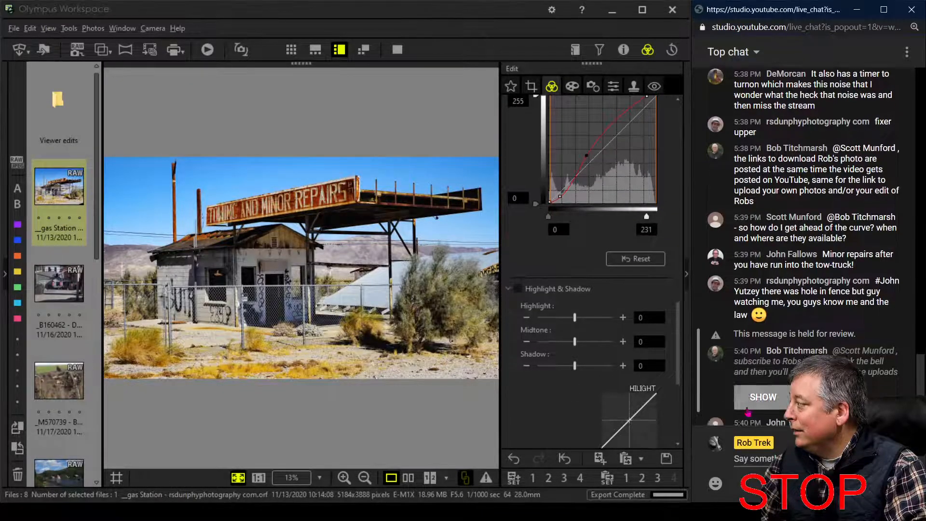
pyautogui.scroll(-2, 593, 371)
pyautogui.scroll(-3, 593, 371)
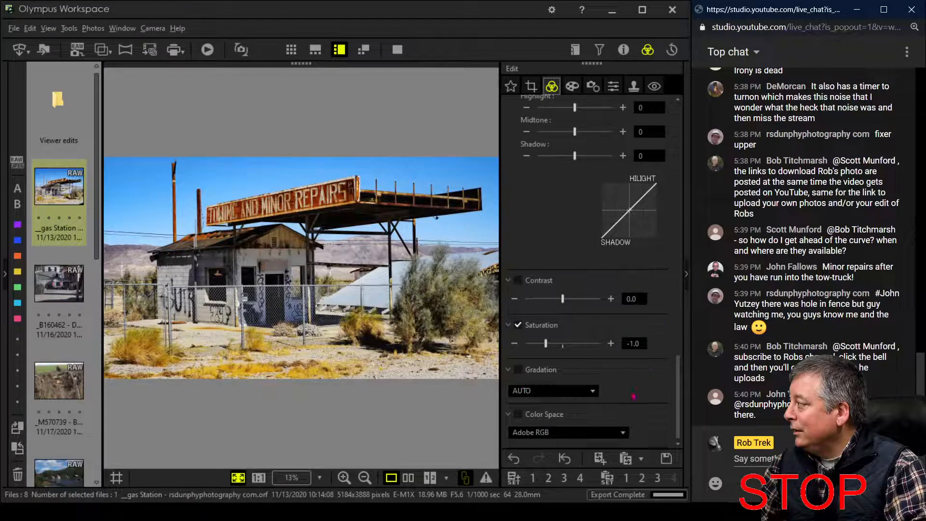
pyautogui.moveTo(547, 345); pyautogui.dragTo(530, 344)
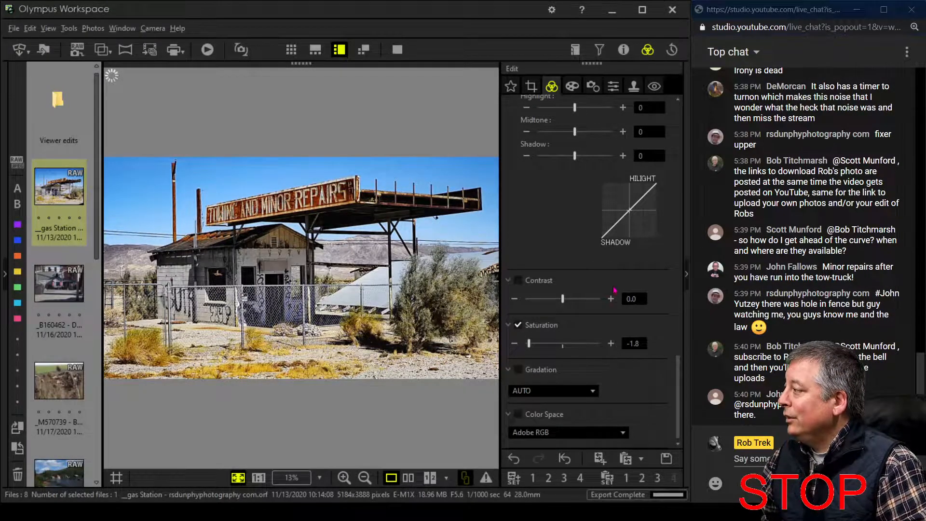
pyautogui.scroll(1, 613, 284)
pyautogui.scroll(10, 613, 285)
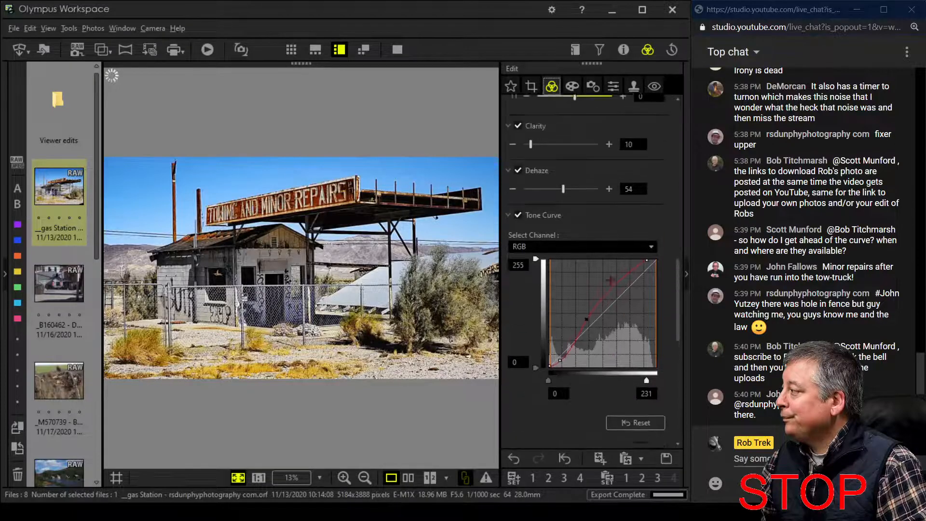
pyautogui.scroll(10, 613, 285)
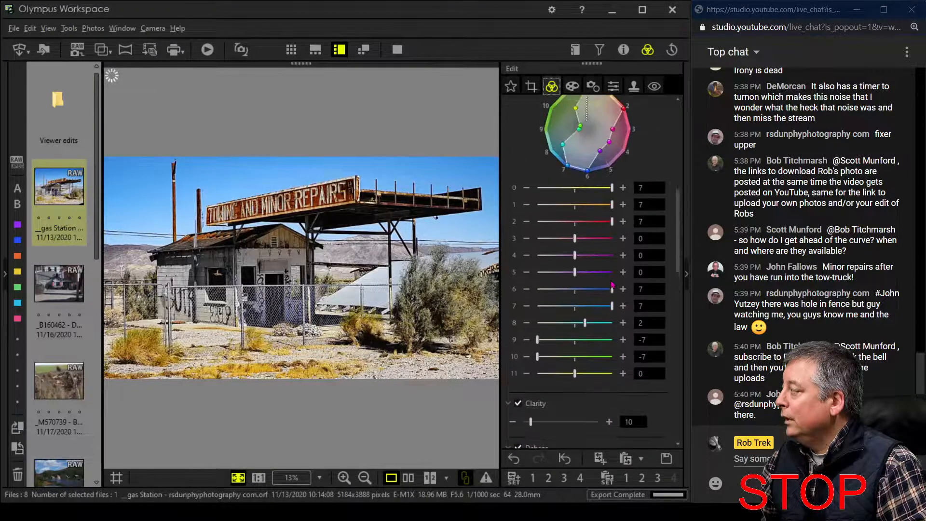
pyautogui.scroll(7, 613, 285)
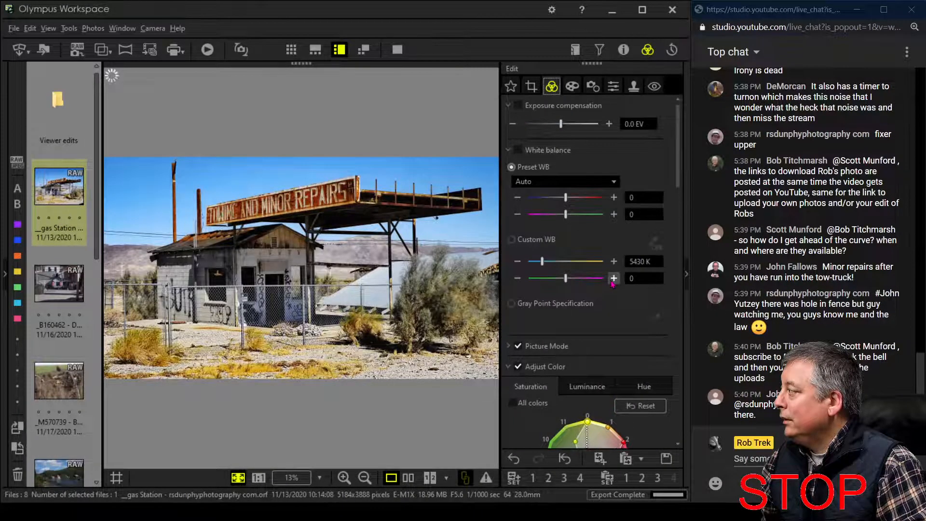
pyautogui.click(511, 345)
pyautogui.click(569, 328)
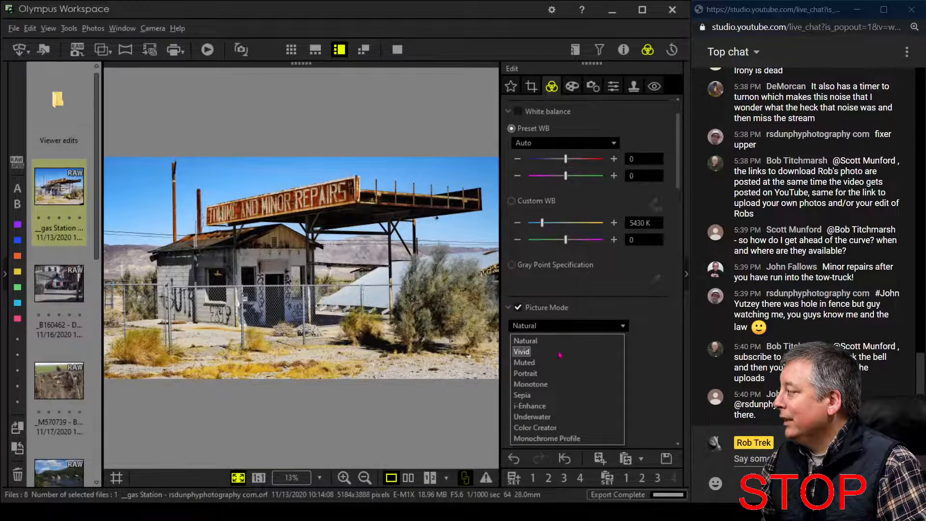
pyautogui.click(562, 384)
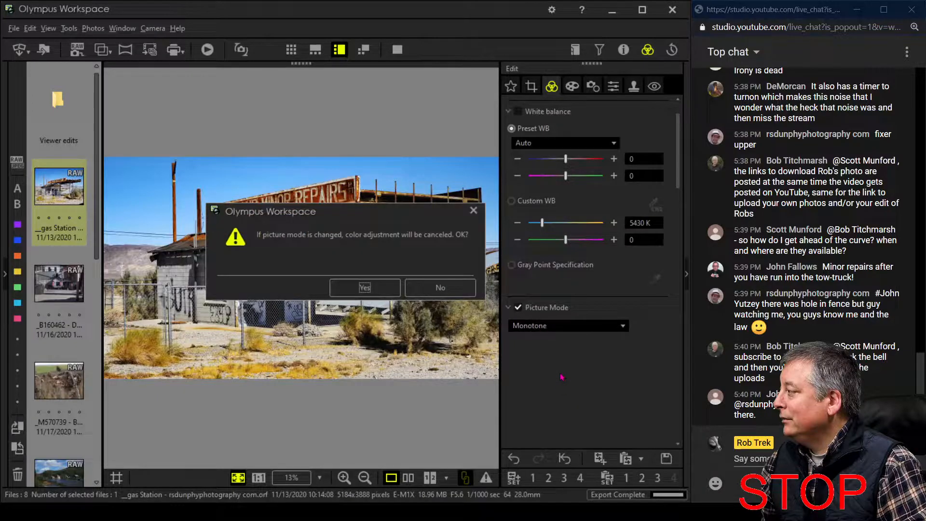
pyautogui.click(440, 288)
pyautogui.click(541, 328)
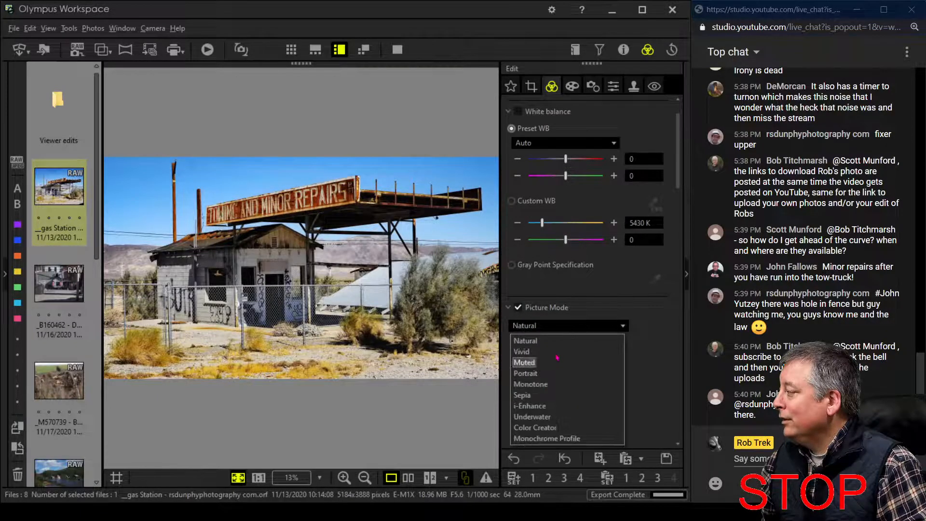
# Step: Apply the Gentle Sepia art filter and set Adjust Vignetting to -10
pyautogui.click(573, 89)
pyautogui.click(555, 126)
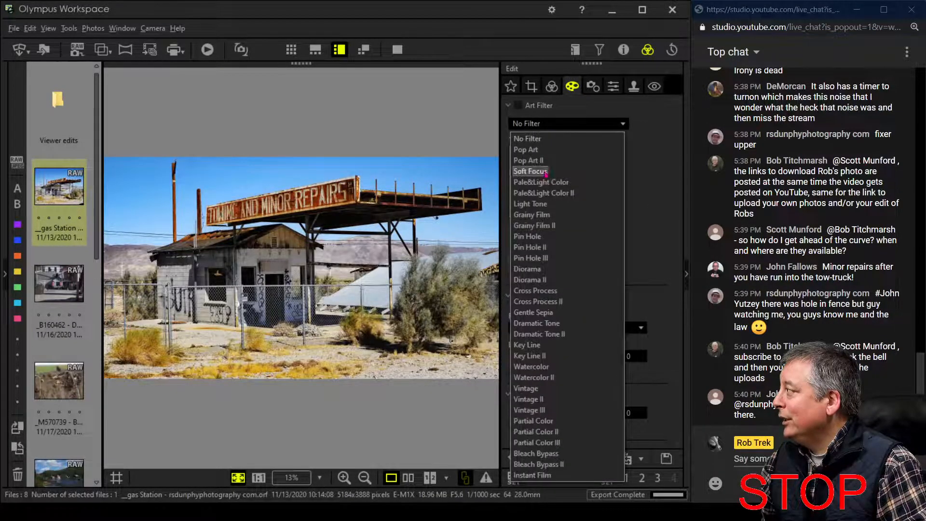
pyautogui.click(553, 314)
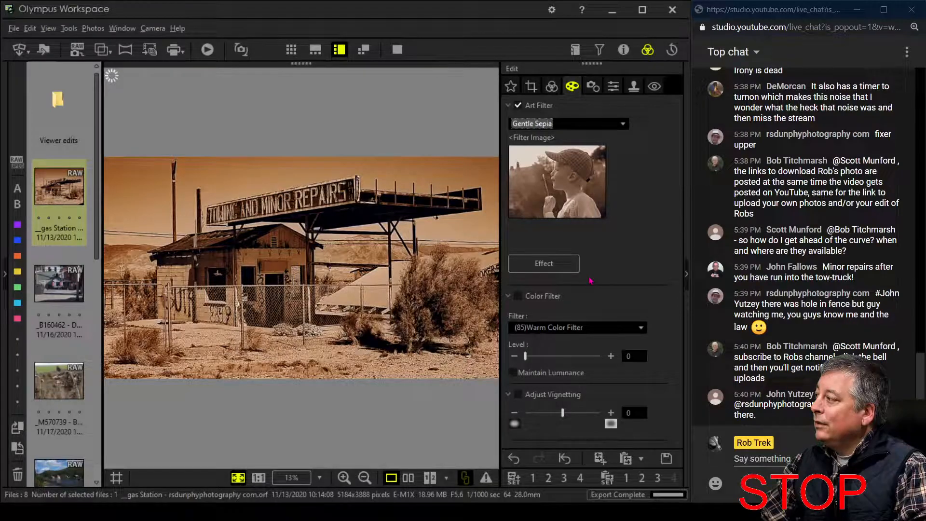
pyautogui.moveTo(563, 413); pyautogui.dragTo(550, 413)
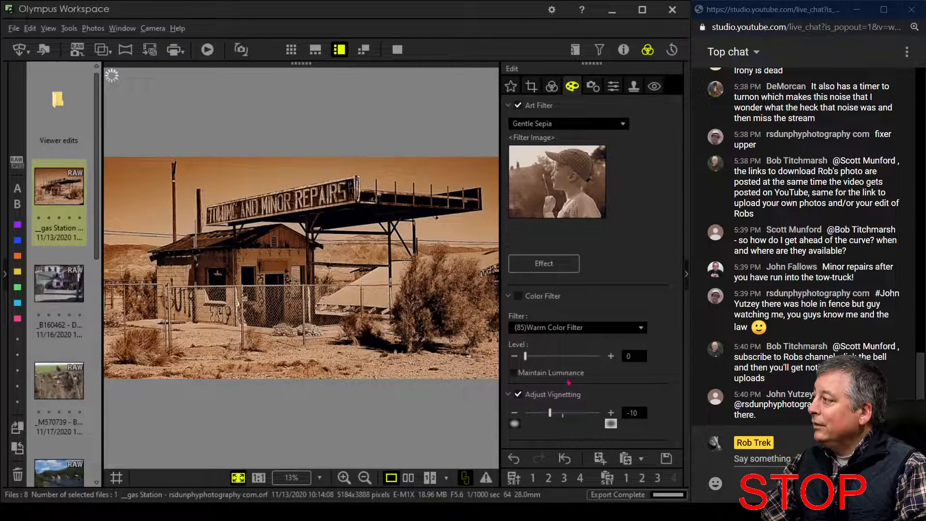
# Step: Compare the sepia edit with the original side by side in full screen, and examine the color version in full screen
pyautogui.click(408, 477)
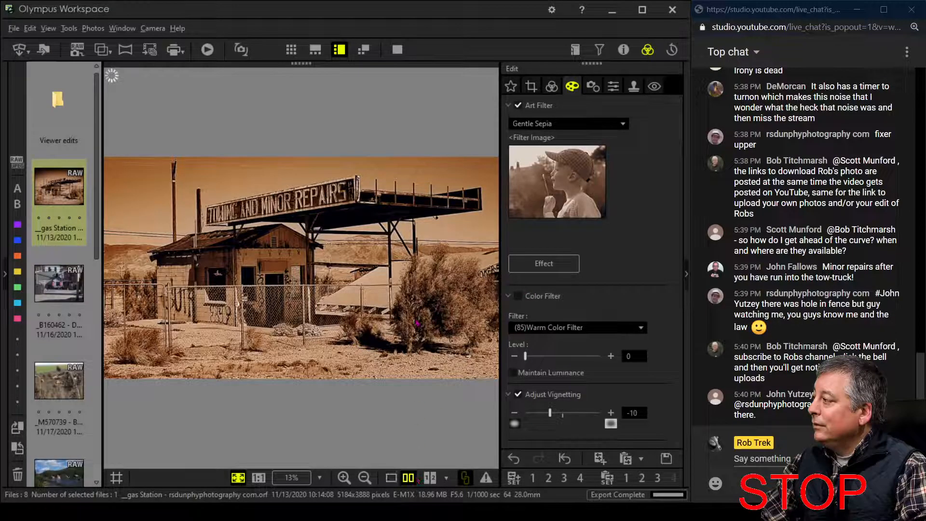
pyautogui.click(397, 49)
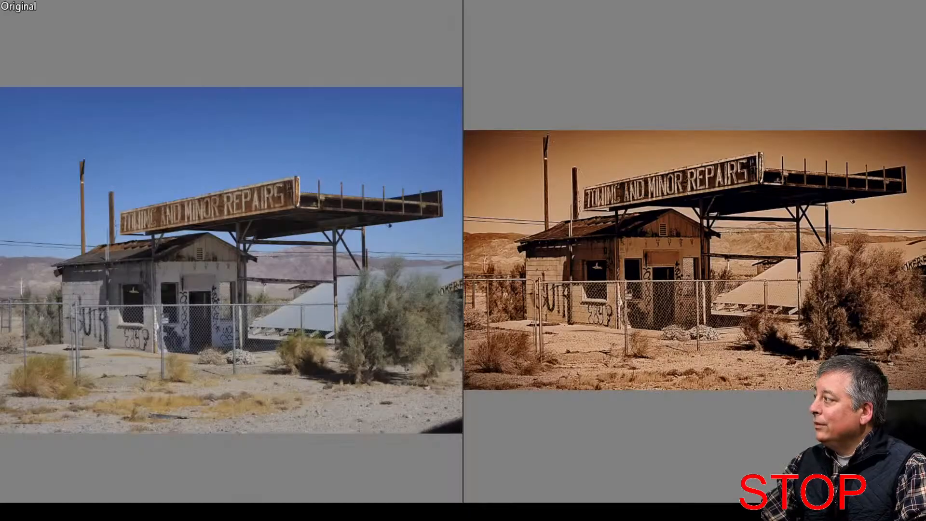
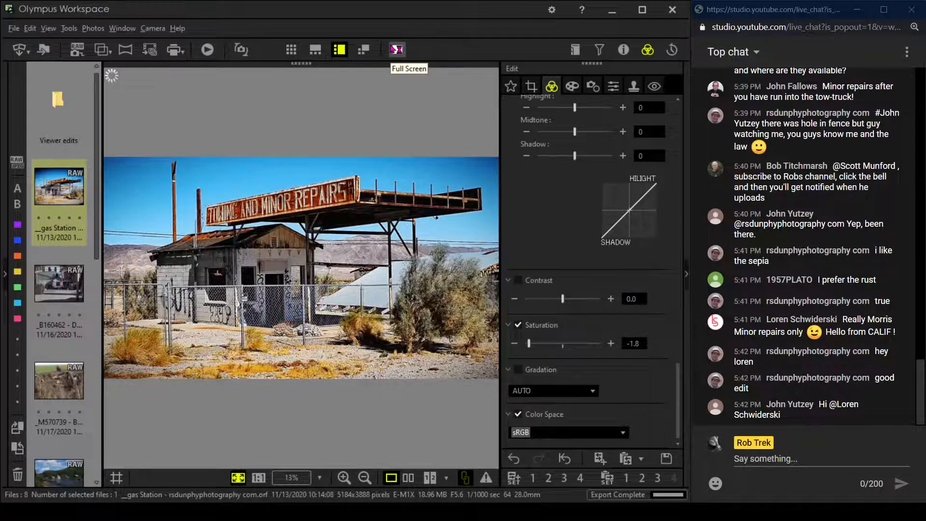
pyautogui.click(392, 49)
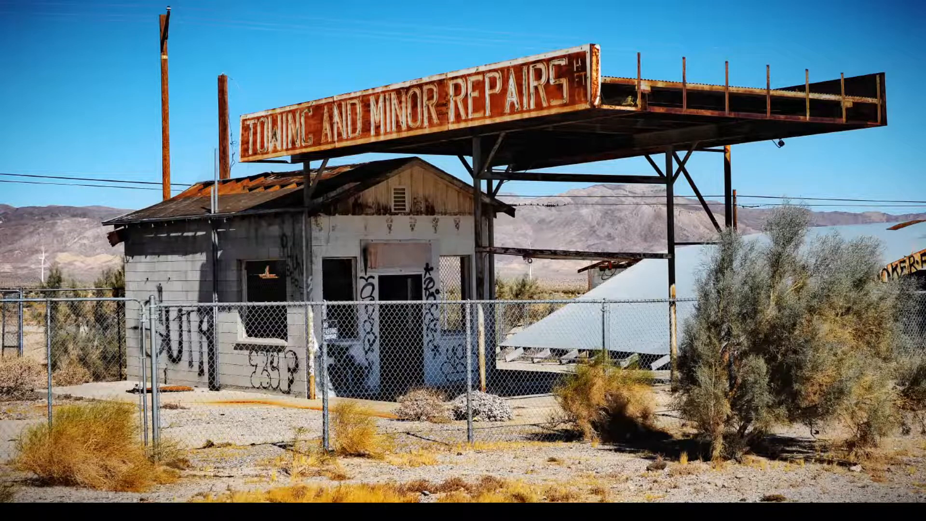
pyautogui.press('Escape')
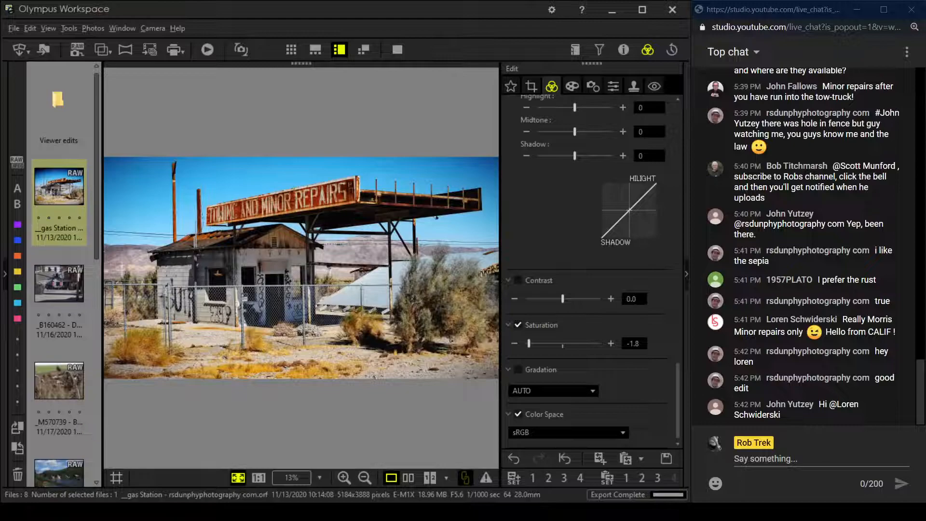
# Step: Open the raw street photo with the pink umbrellas and check its shooting information
pyautogui.click(72, 292)
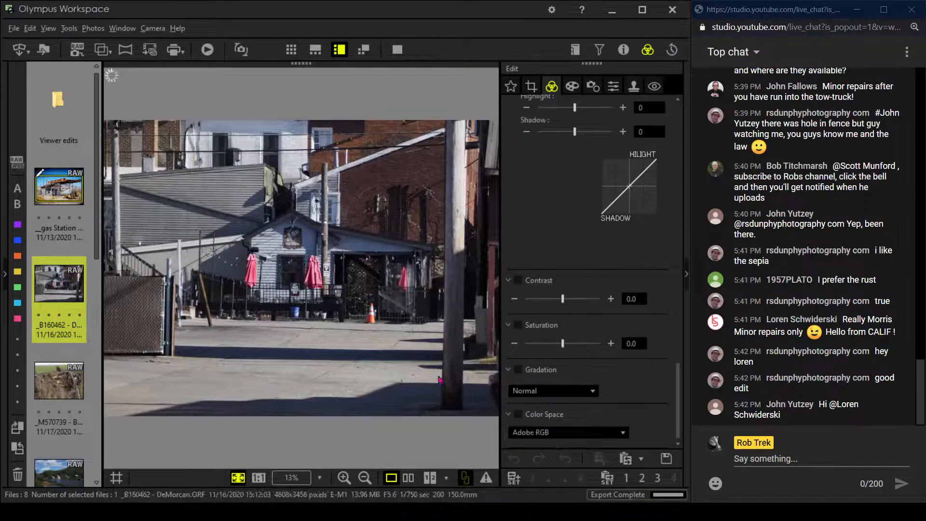
pyautogui.click(623, 49)
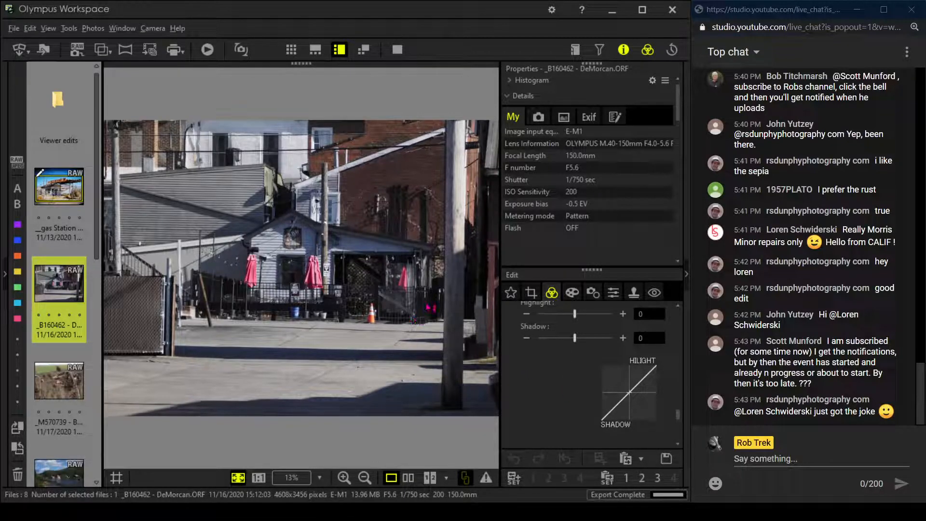
pyautogui.click(624, 50)
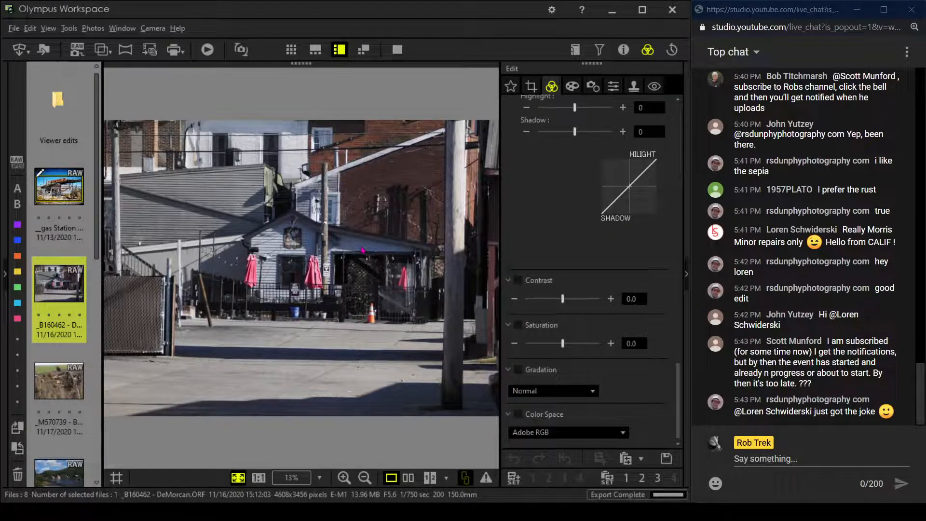
# Step: Set the street photo's Sharpness to 2.0 and its Color Space to sRGB
pyautogui.click(613, 87)
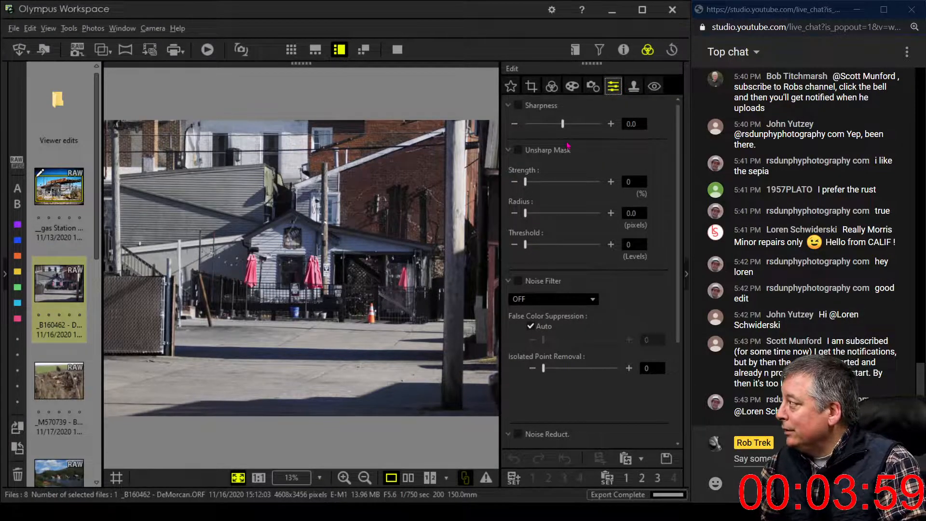
pyautogui.moveTo(563, 125); pyautogui.dragTo(609, 129)
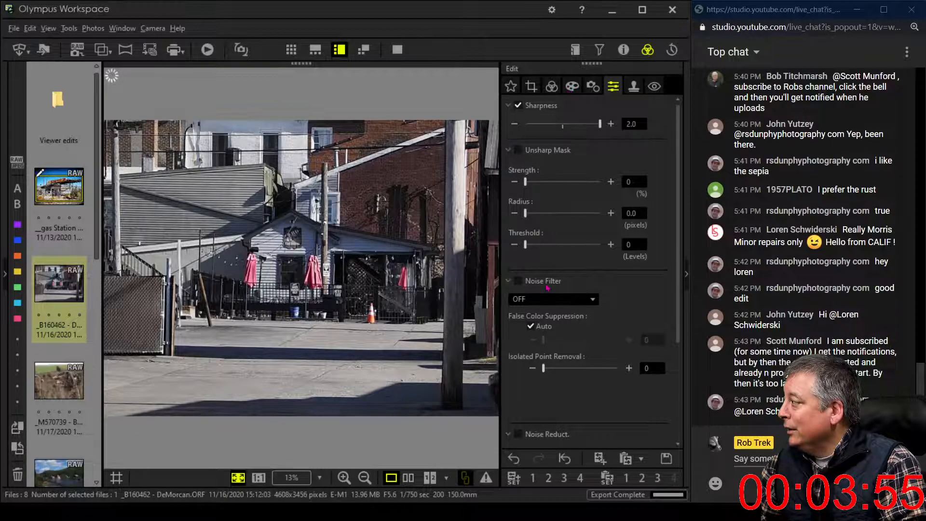
pyautogui.click(552, 86)
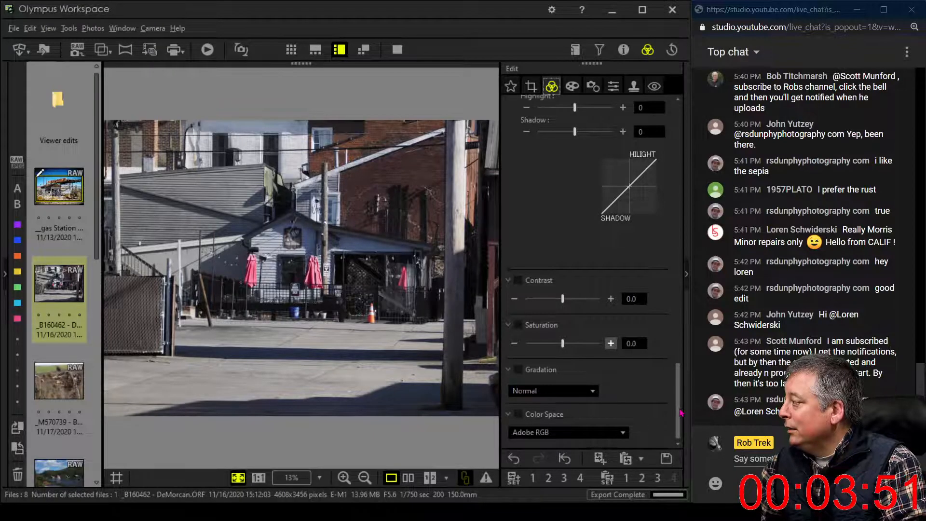
pyautogui.click(593, 433)
pyautogui.click(594, 444)
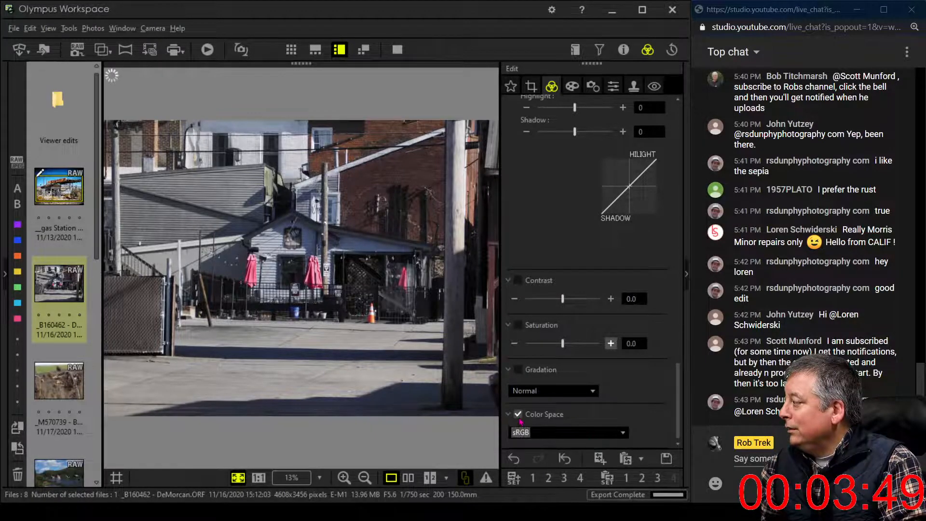
# Step: Crop the street photo to a 16:9 aspect ratio at full width
pyautogui.moveTo(678, 415); pyautogui.dragTo(681, 183)
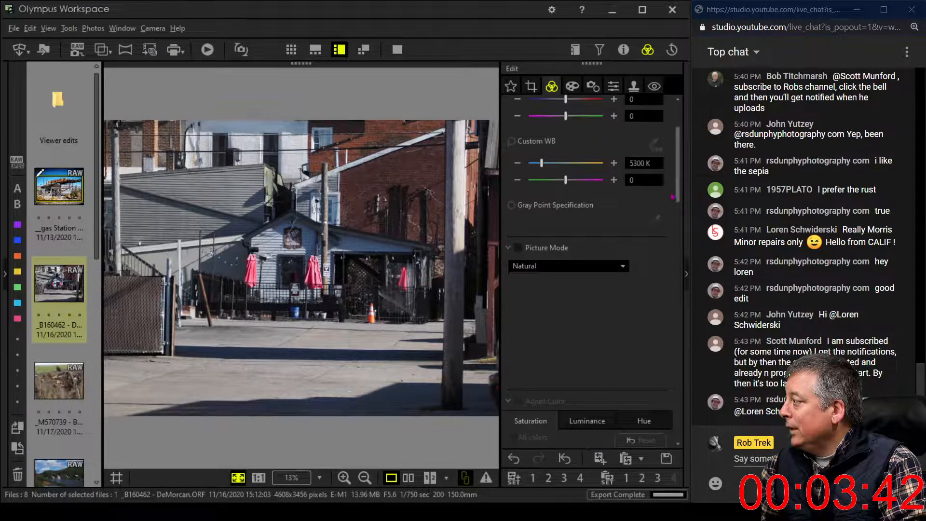
pyautogui.click(509, 401)
pyautogui.click(531, 86)
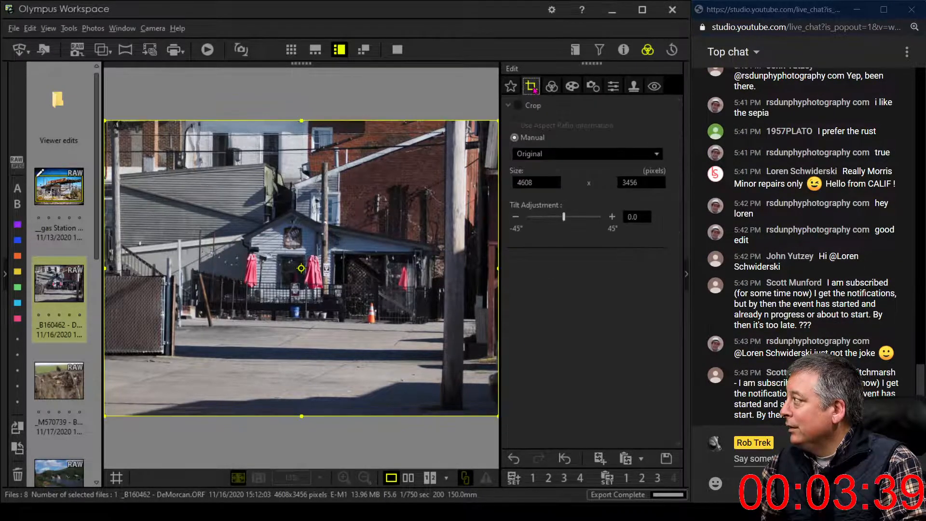
pyautogui.click(553, 154)
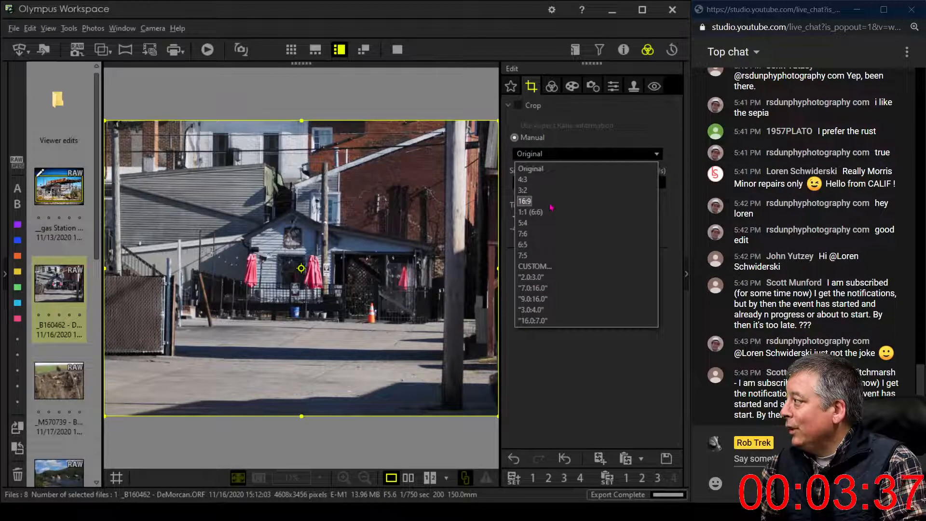
pyautogui.click(524, 201)
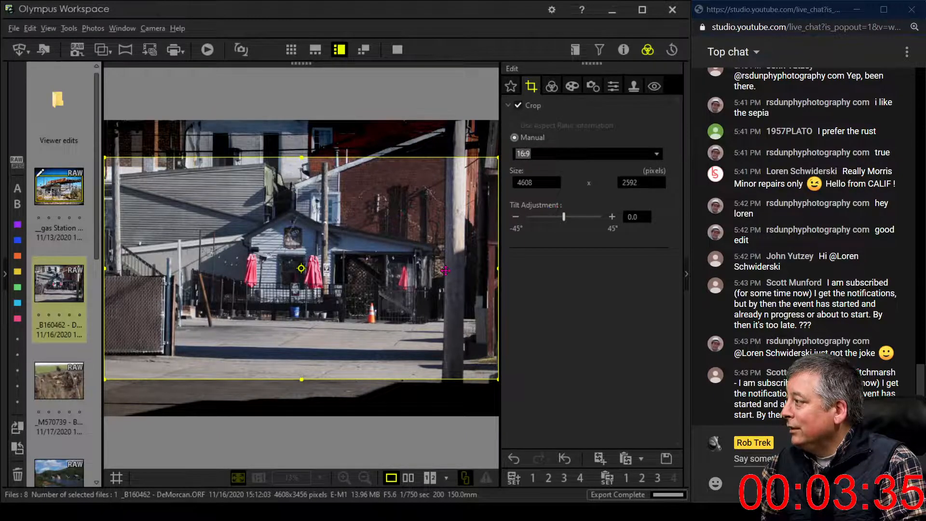
# Step: Tighten the 16:9 crop to 3735 x 2102 pixels and position it around the tap house, excluding the large foreground pole
pyautogui.click(494, 272)
pyautogui.moveTo(495, 272); pyautogui.dragTo(441, 276)
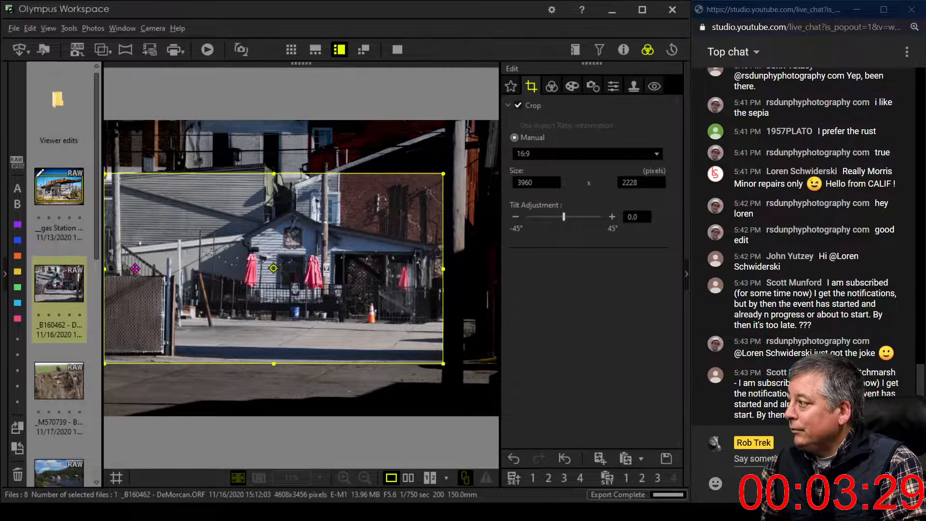
pyautogui.moveTo(105, 270); pyautogui.dragTo(126, 270)
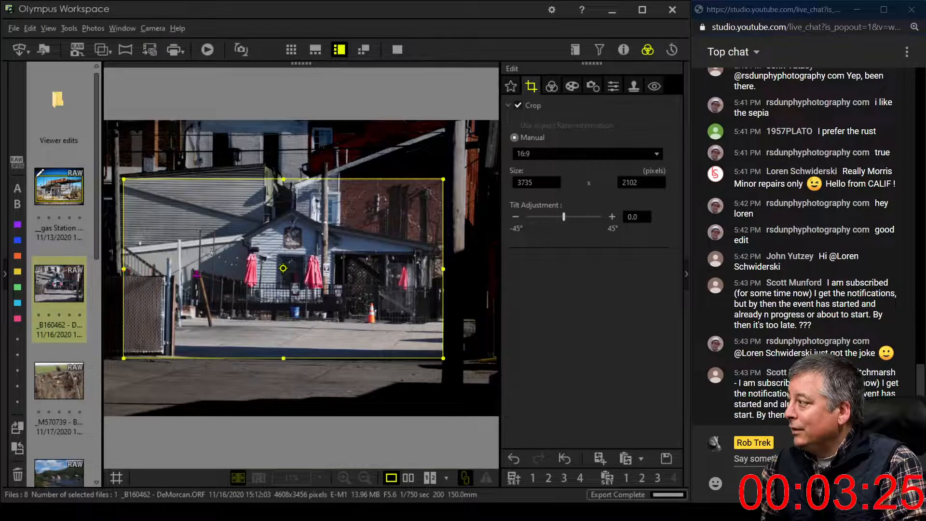
pyautogui.moveTo(240, 280); pyautogui.dragTo(236, 260)
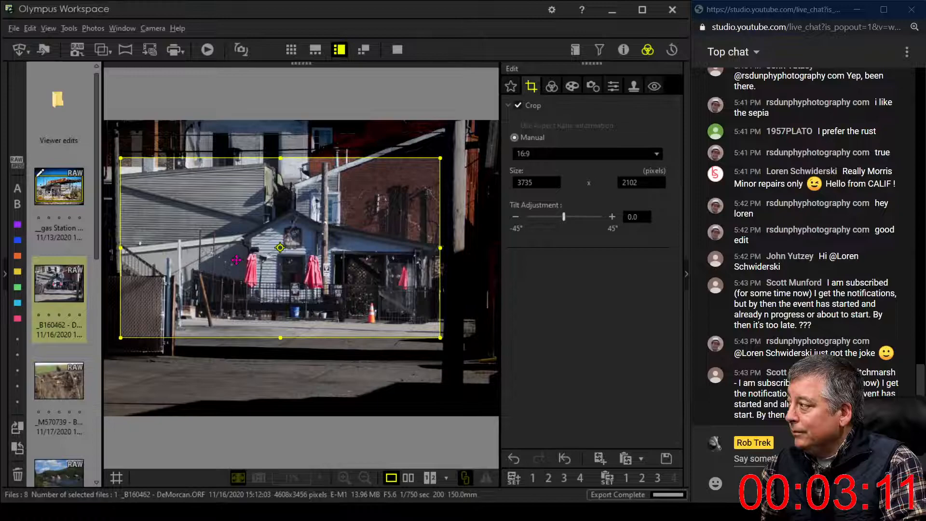
pyautogui.moveTo(237, 259); pyautogui.dragTo(236, 267)
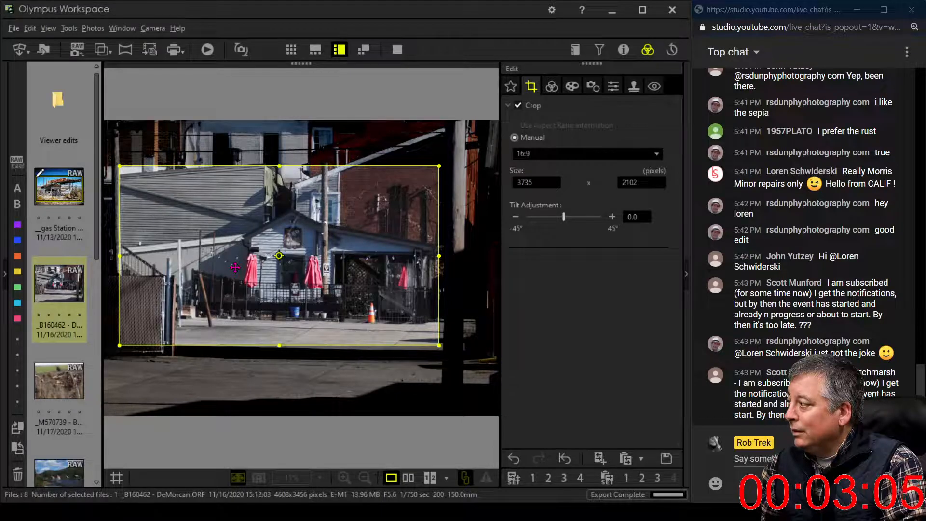
pyautogui.moveTo(235, 267); pyautogui.dragTo(237, 287)
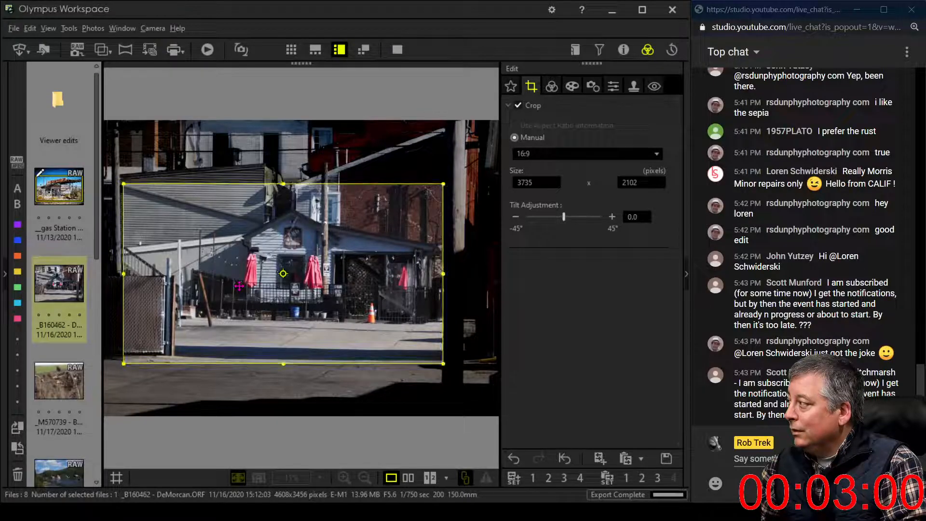
# Step: Inspect the tap house sign at full magnification and set the street photo's Clarity to 31
pyautogui.click(555, 91)
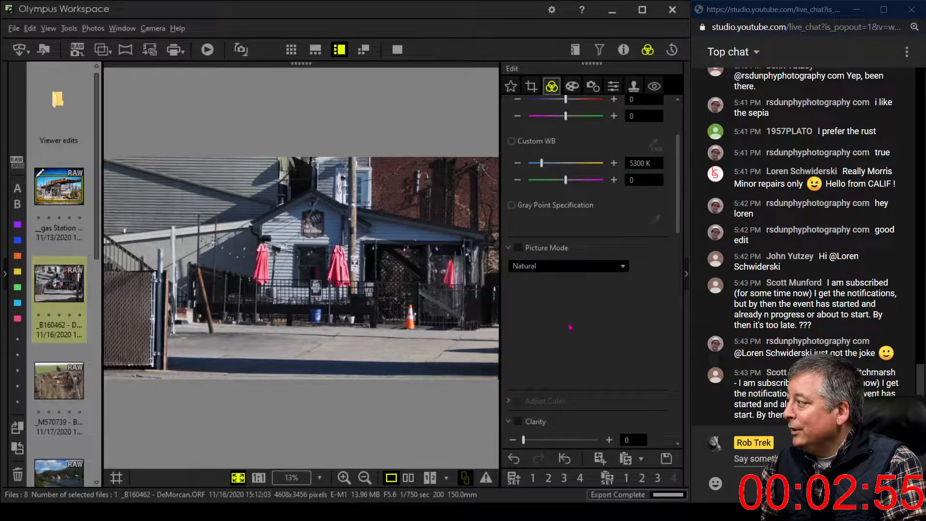
pyautogui.click(328, 233)
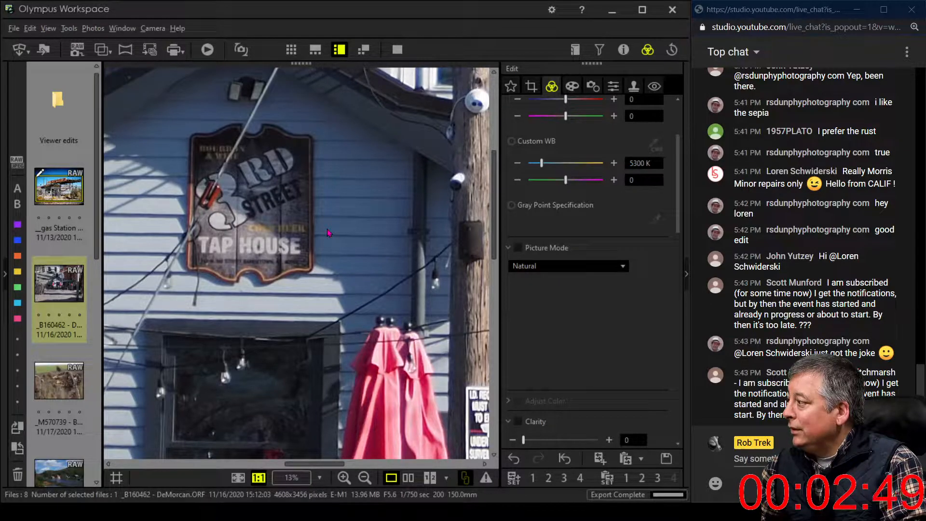
pyautogui.click(328, 234)
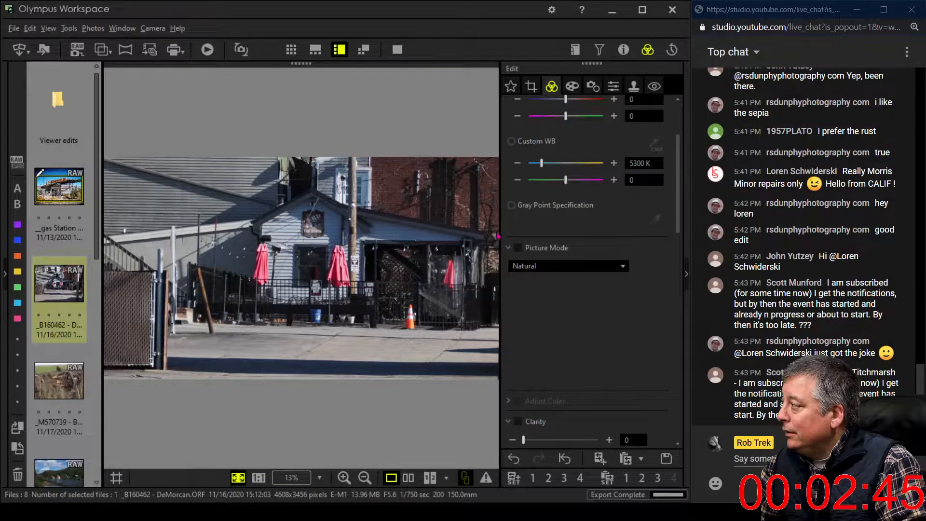
pyautogui.scroll(-3, 605, 350)
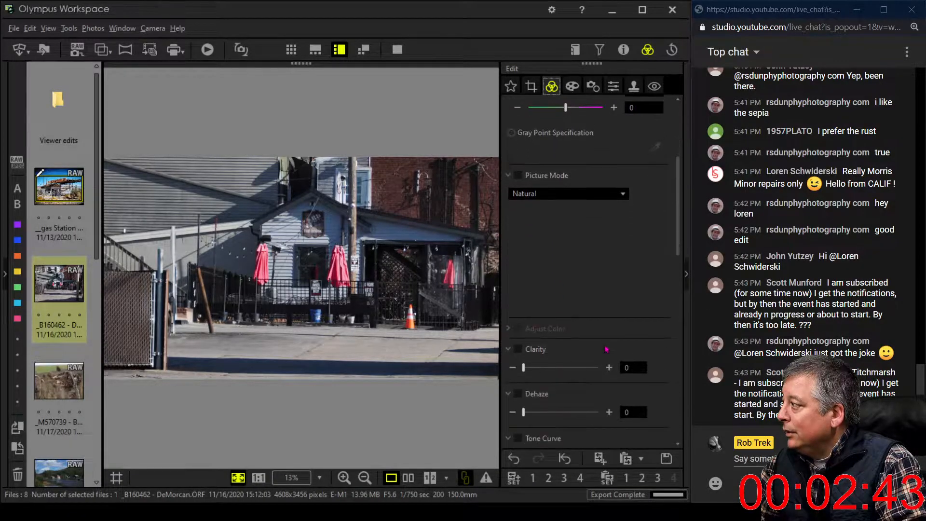
pyautogui.moveTo(531, 369); pyautogui.dragTo(550, 369)
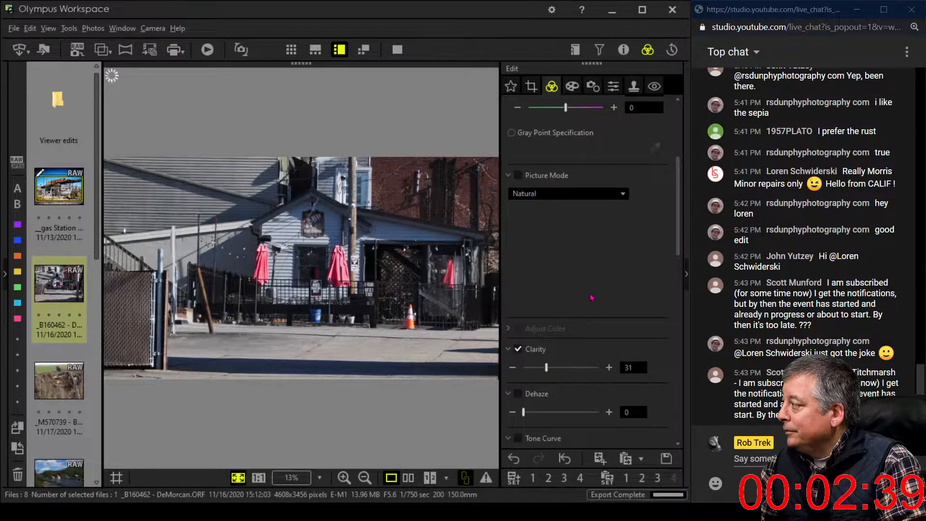
pyautogui.scroll(-3, 592, 297)
pyautogui.scroll(-5, 592, 297)
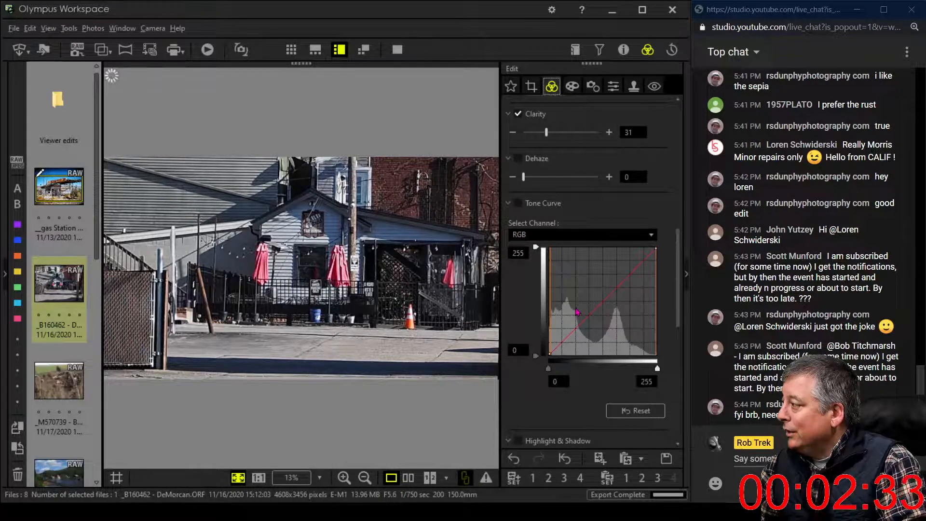
# Step: Apply the Partial Color art filter with color setting 4, keeping the reds of the umbrellas and bricks
pyautogui.click(572, 86)
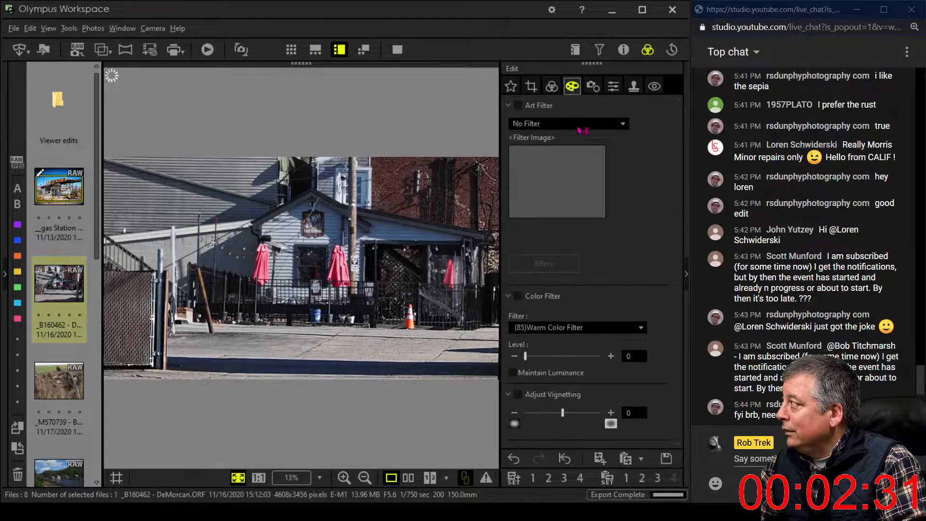
pyautogui.click(569, 123)
pyautogui.click(567, 421)
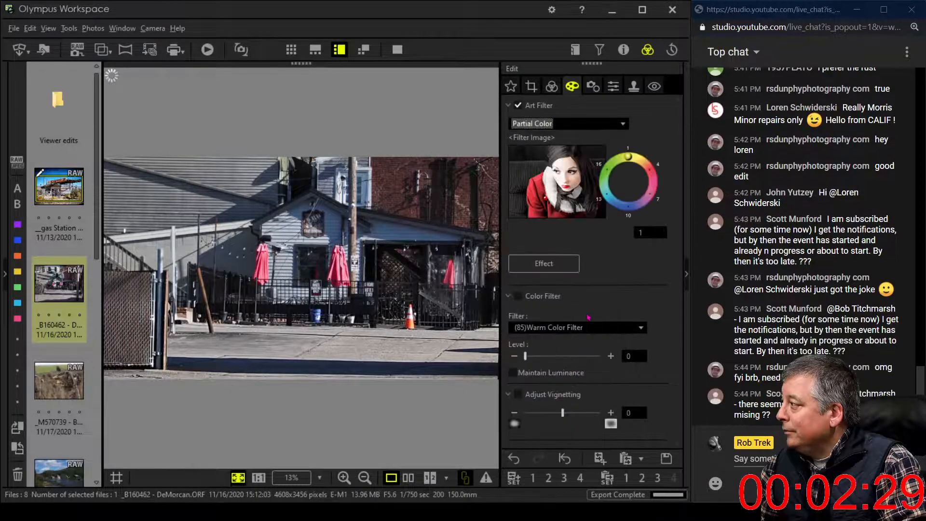
pyautogui.click(657, 233)
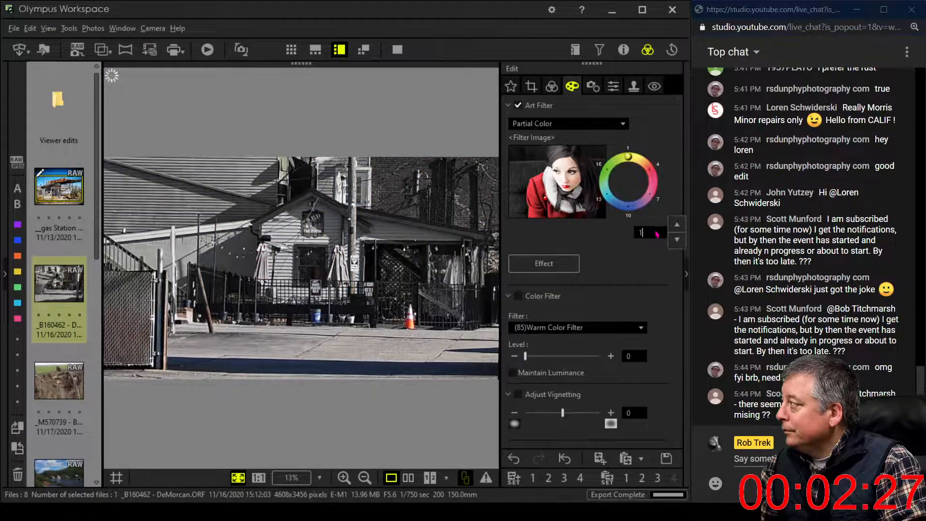
pyautogui.click(676, 224)
pyautogui.click(676, 224)
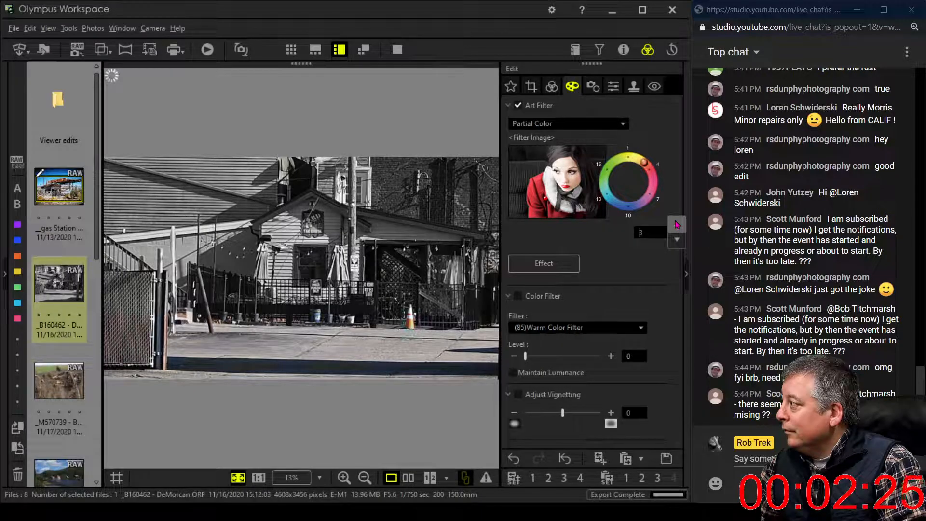
pyautogui.click(677, 225)
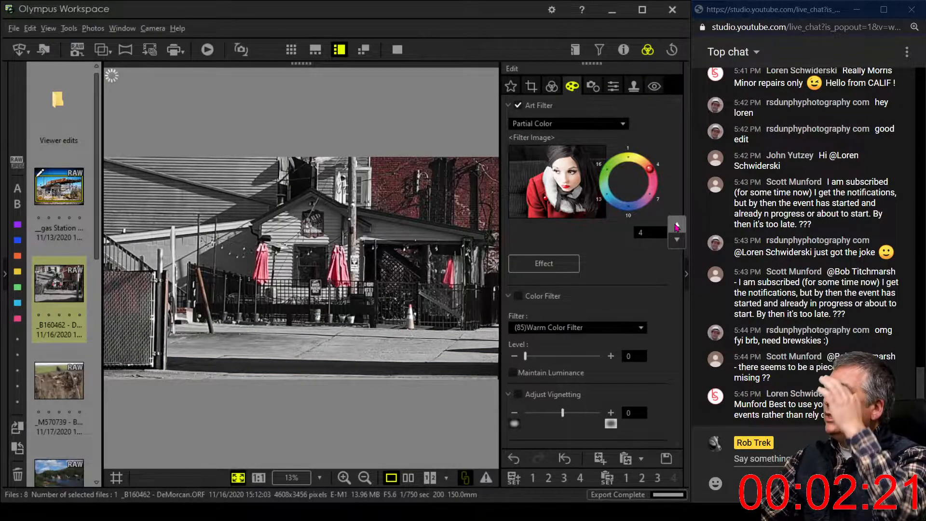
pyautogui.click(677, 226)
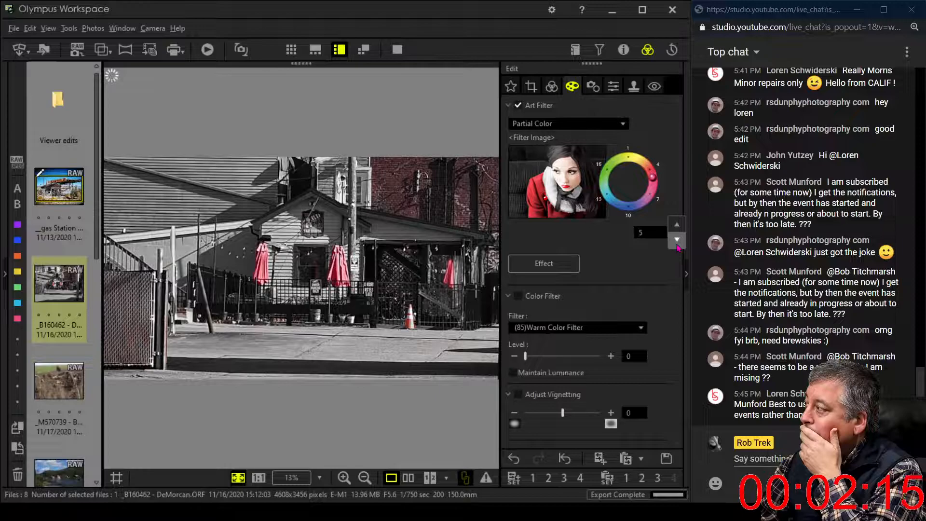
pyautogui.click(678, 241)
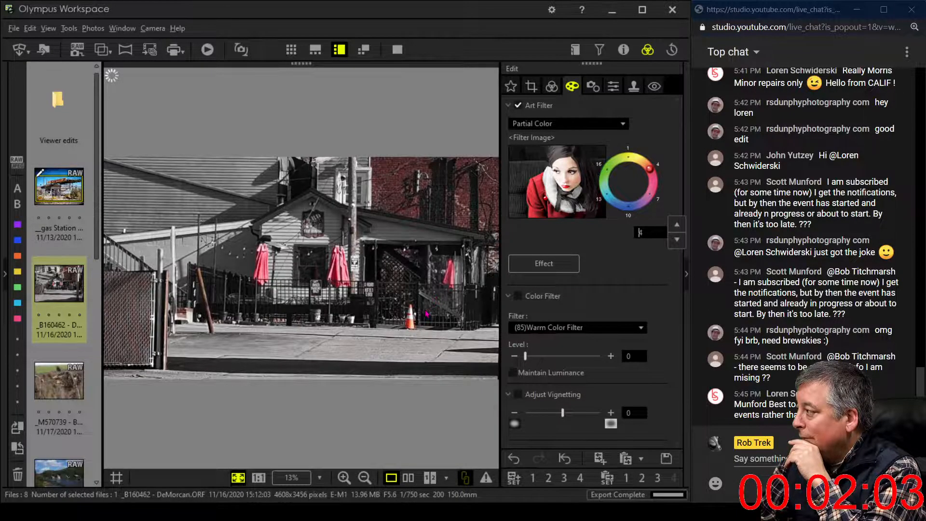
# Step: Straighten the street photo with a Tilt Adjustment of -0.6
pyautogui.click(531, 86)
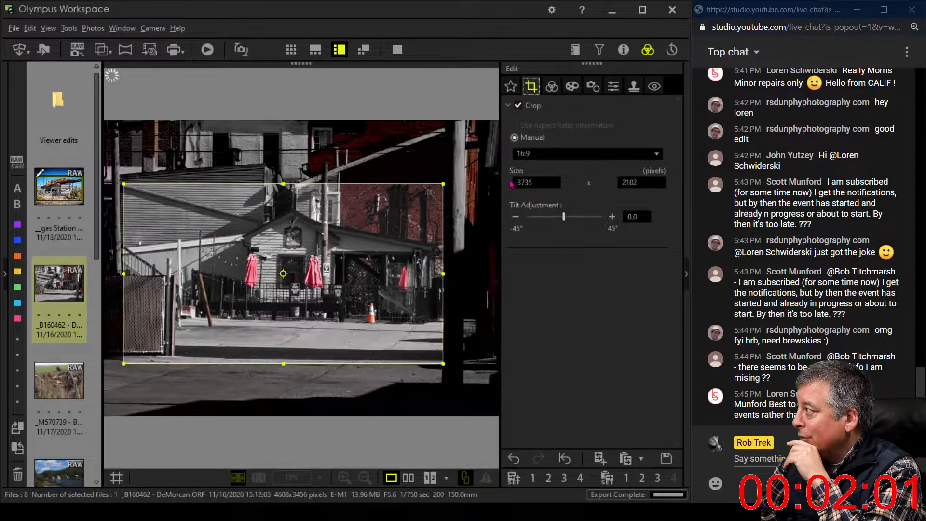
pyautogui.click(515, 217)
pyautogui.click(515, 217)
pyautogui.click(515, 217)
pyautogui.click(515, 217)
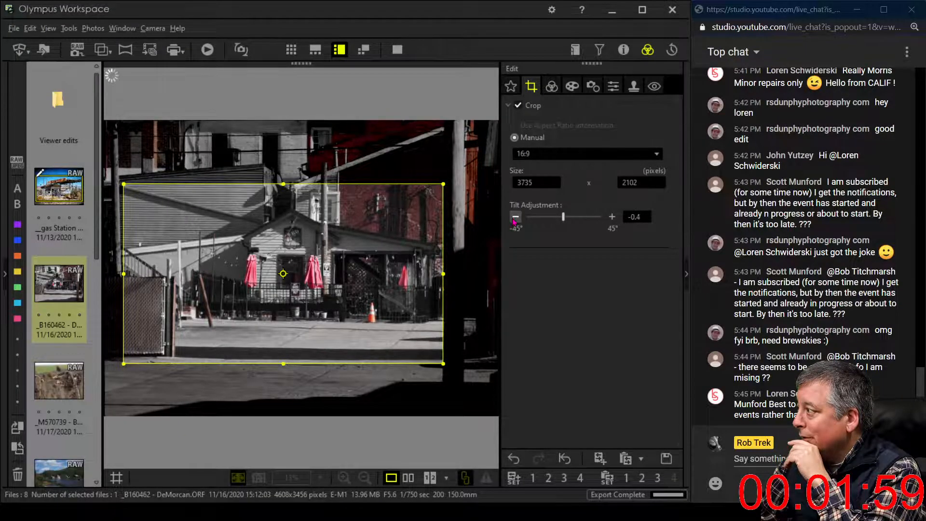
pyautogui.click(515, 217)
pyautogui.click(515, 217)
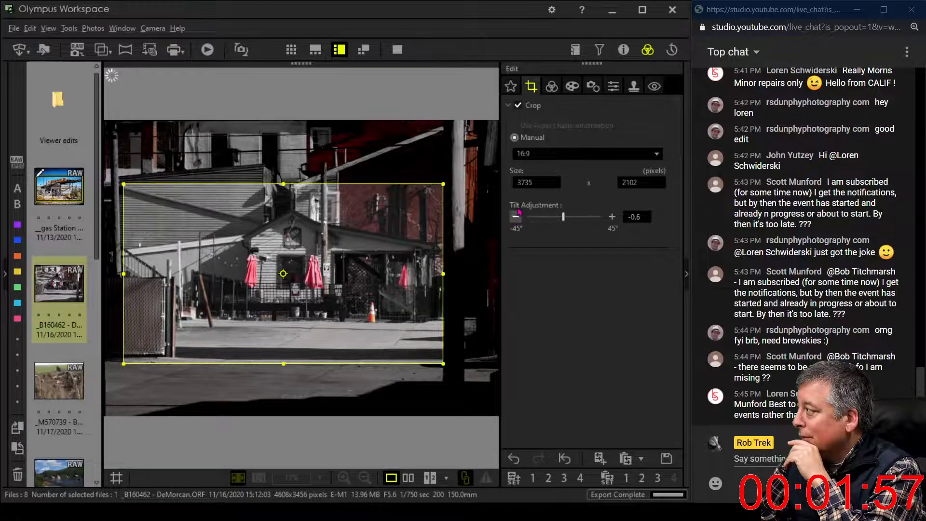
# Step: Bend the RGB tone curve down in the deep shadows and set Contrast to -2.0
pyautogui.click(549, 87)
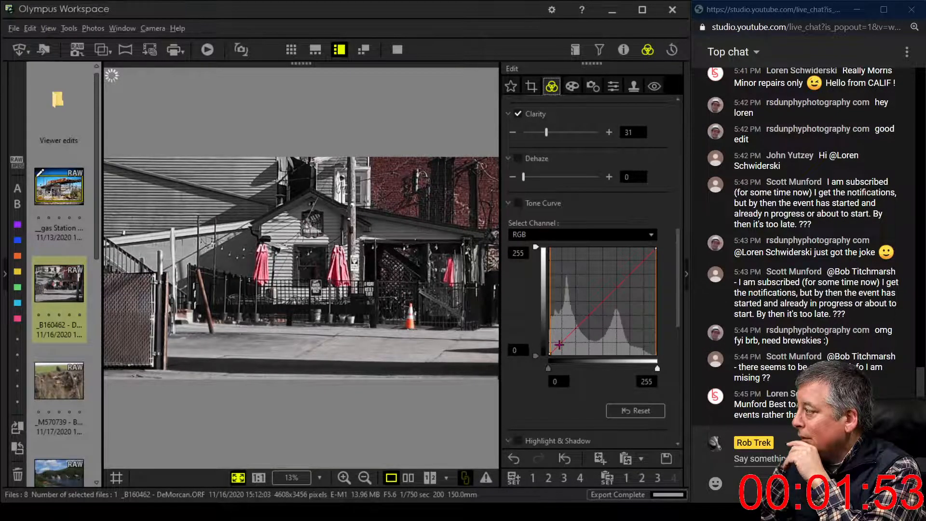
pyautogui.moveTo(559, 344)
pyautogui.mouseDown()
pyautogui.moveTo(571, 336)
pyautogui.moveTo(560, 351)
pyautogui.mouseUp()
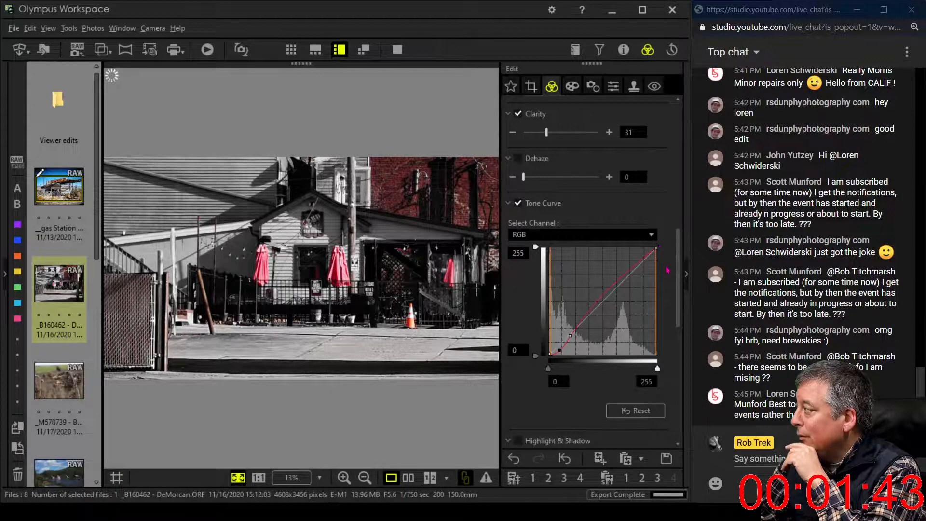
pyautogui.moveTo(680, 280); pyautogui.dragTo(677, 389)
pyautogui.moveTo(563, 312); pyautogui.dragTo(525, 314)
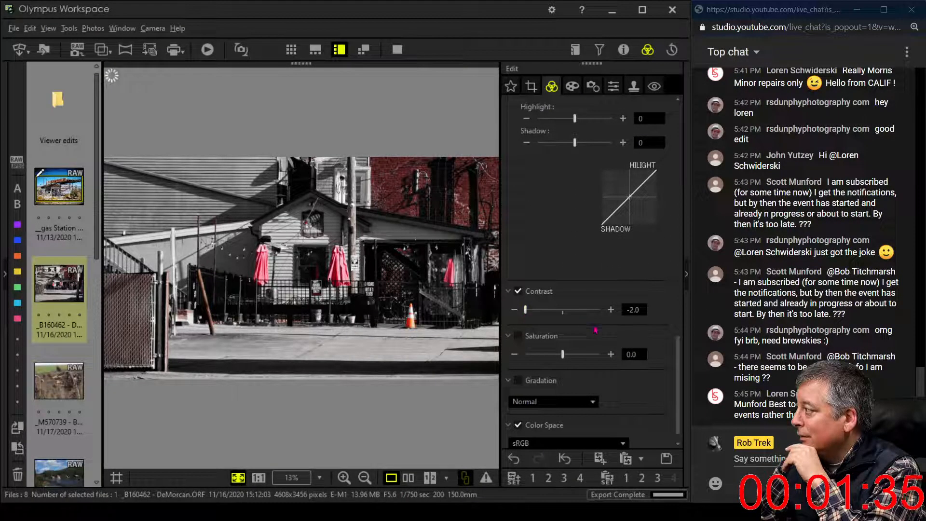
# Step: Reset and reshape the RGB tone curve with darker deep shadows and lifted midtones, and check the photo in full screen
pyautogui.moveTo(675, 378); pyautogui.dragTo(678, 303)
pyautogui.click(635, 313)
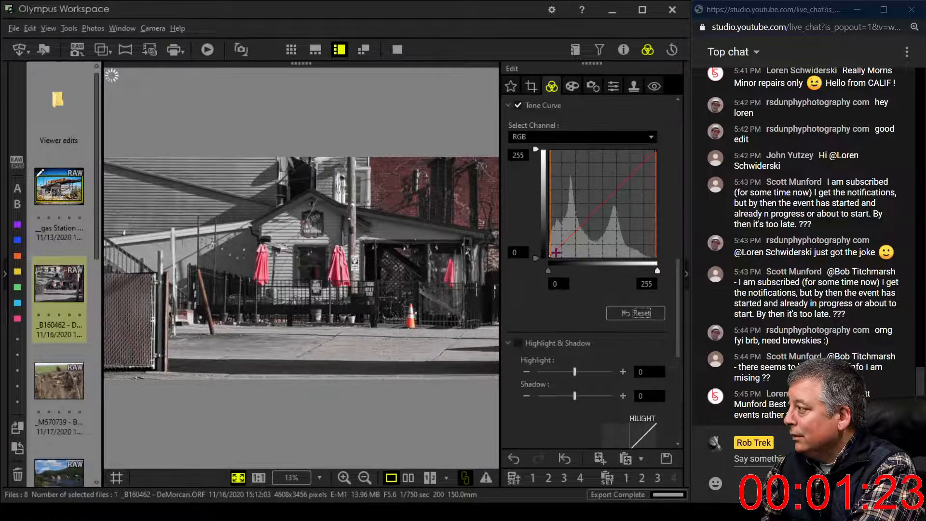
pyautogui.click(556, 252)
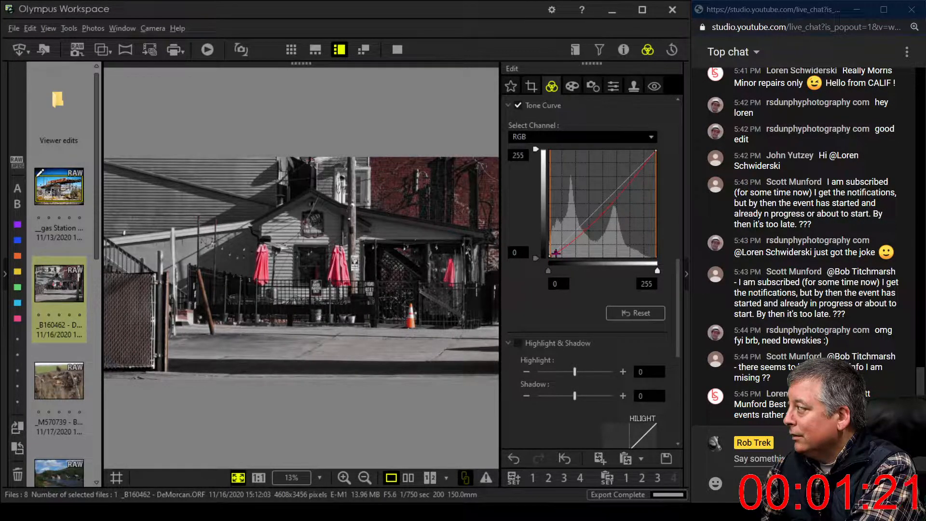
pyautogui.moveTo(556, 252)
pyautogui.mouseDown()
pyautogui.moveTo(562, 247)
pyautogui.moveTo(556, 254)
pyautogui.mouseUp()
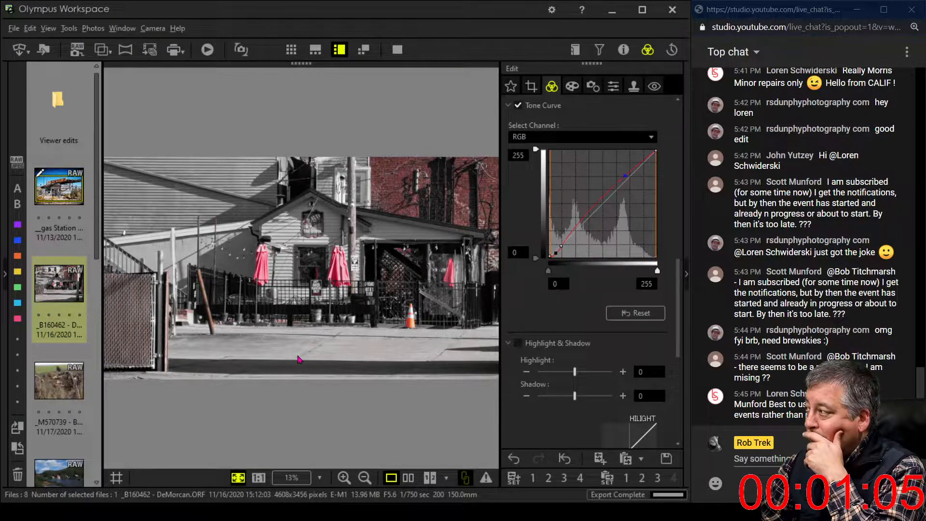
pyautogui.click(398, 49)
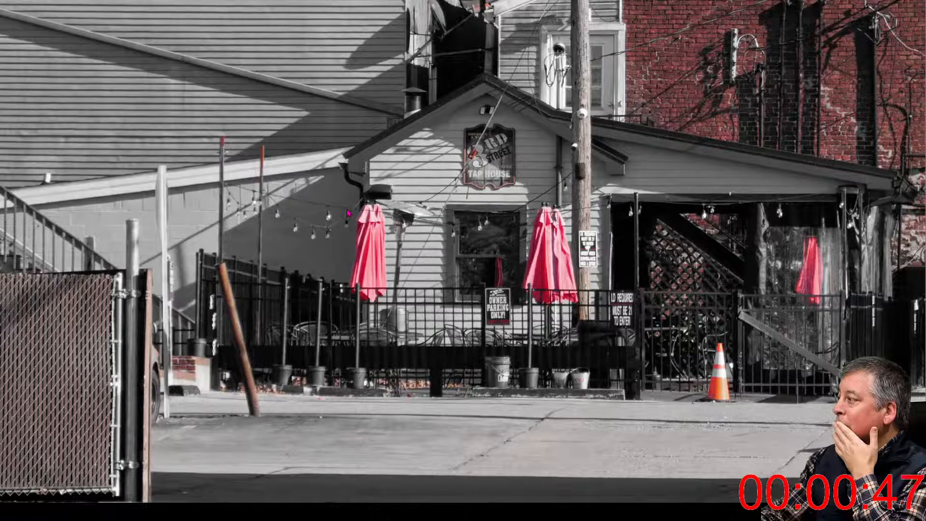
pyautogui.press('Escape')
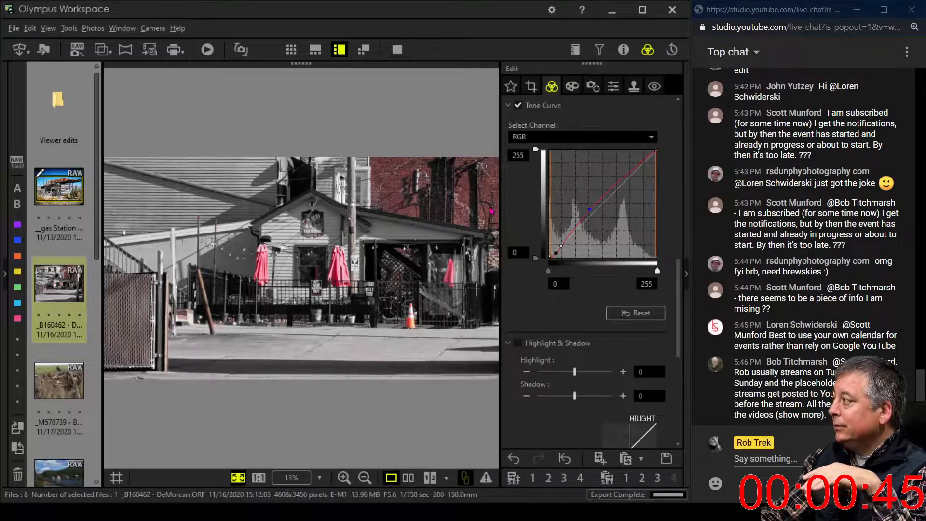
# Step: Replace the crop with a vertical 4:3 crop of 2471 x 3294 pixels around the tap house, placed at the photo's upper edge
pyautogui.click(531, 86)
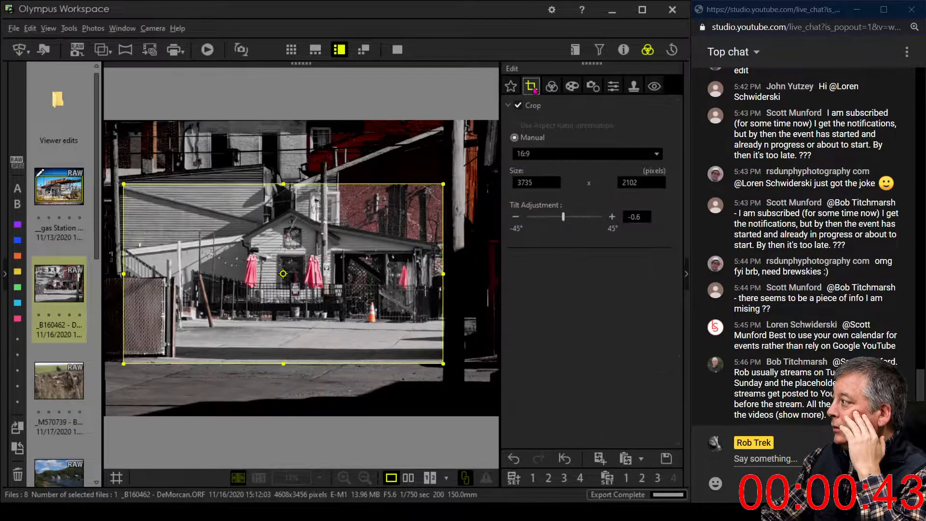
pyautogui.click(535, 155)
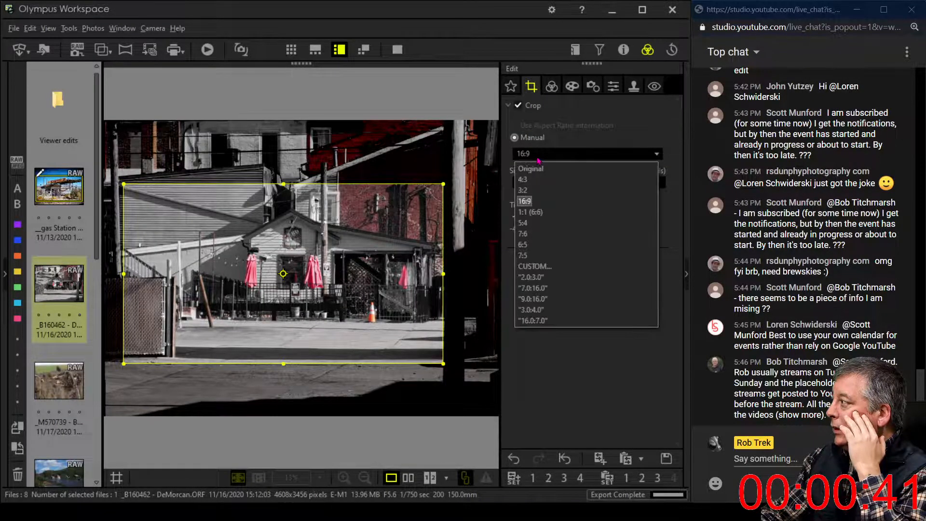
pyautogui.click(539, 180)
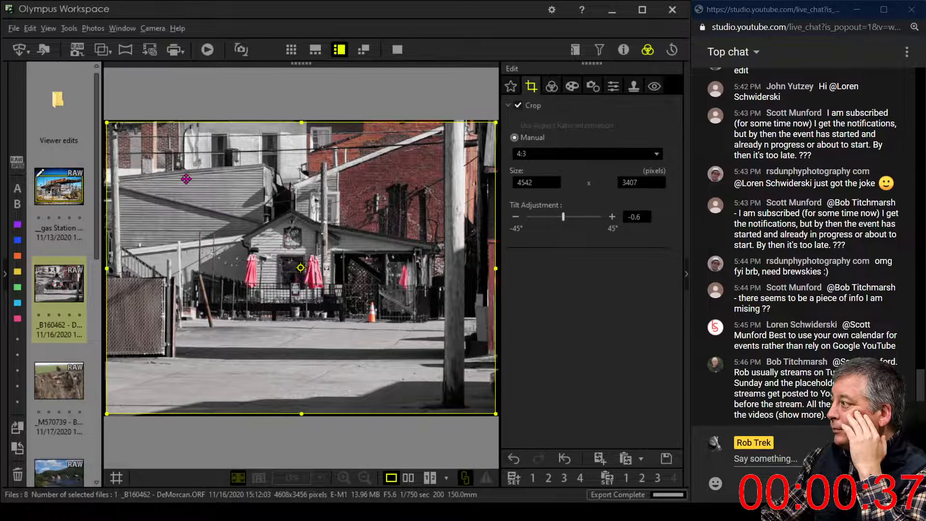
pyautogui.moveTo(110, 125); pyautogui.dragTo(215, 203)
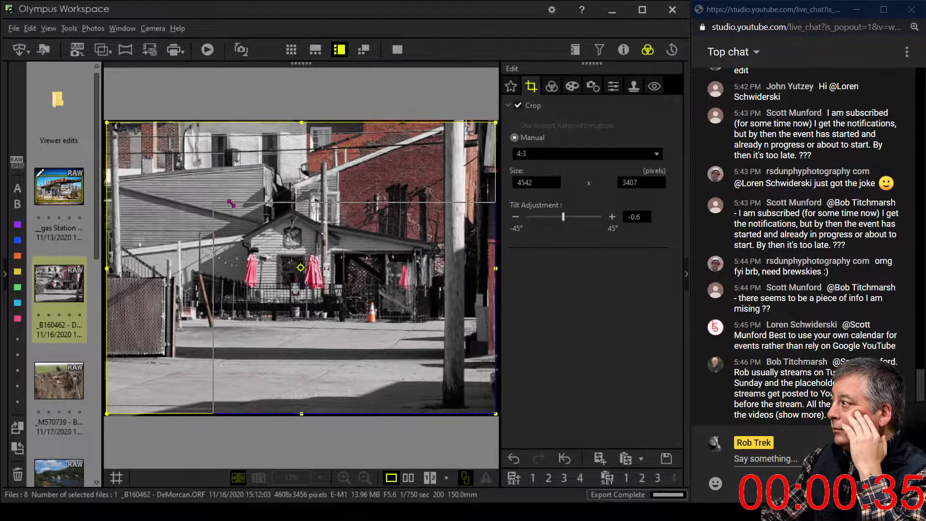
pyautogui.click(352, 307)
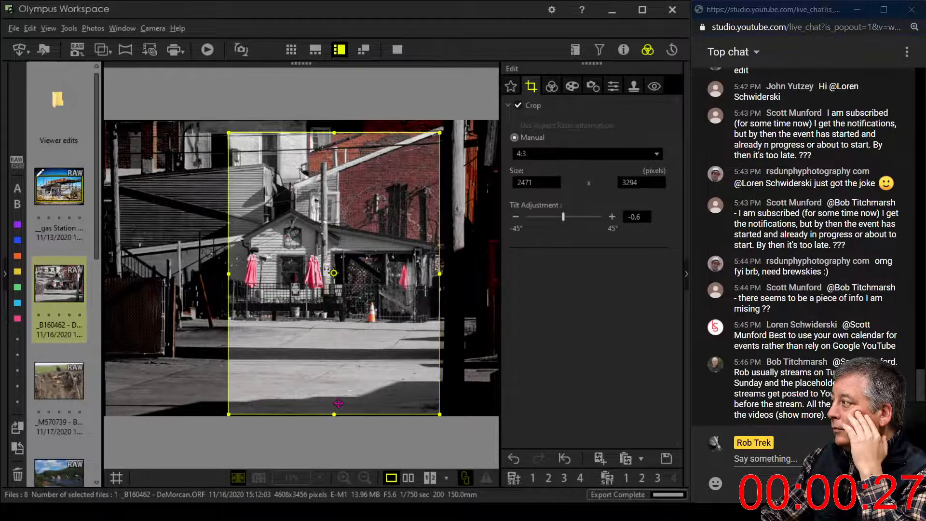
pyautogui.moveTo(362, 208); pyautogui.dragTo(362, 195)
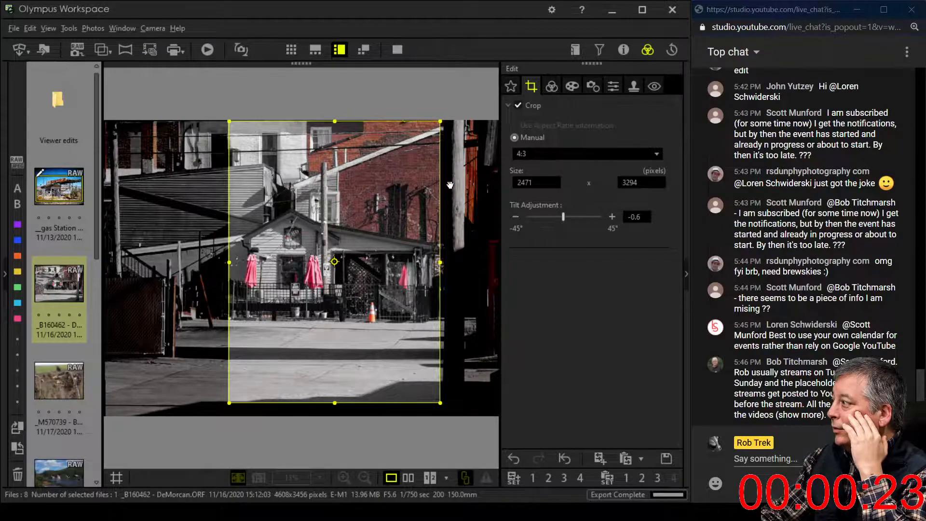
# Step: Set the street photo's Tilt Adjustment to -0.9 and move its 4:3 crop slightly downward
pyautogui.click(551, 85)
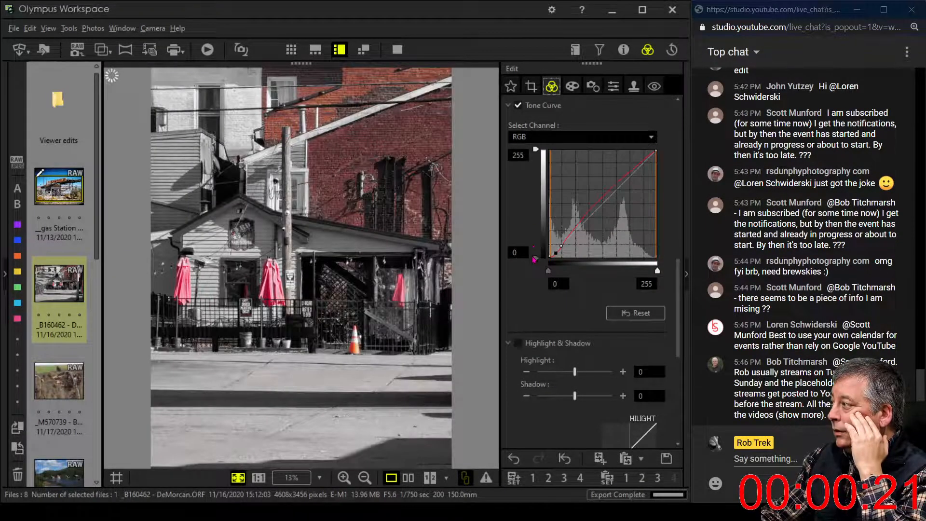
pyautogui.click(531, 85)
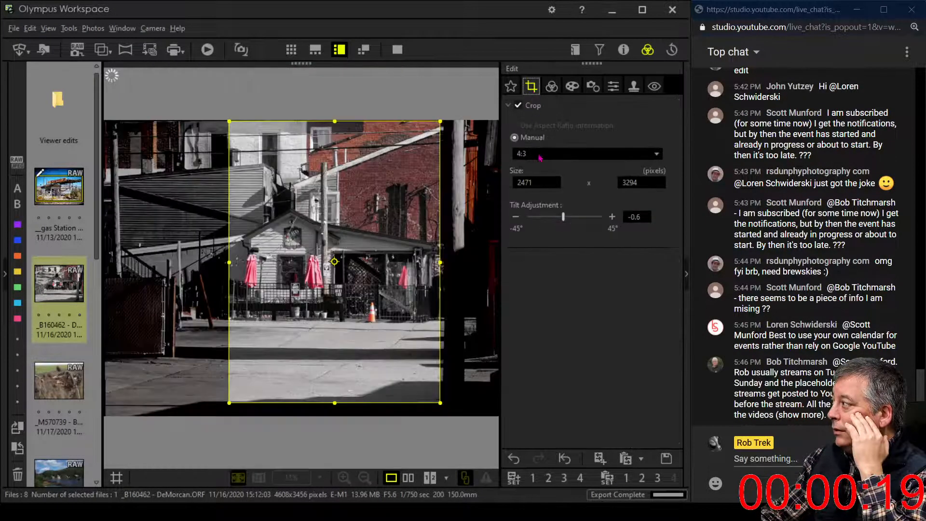
pyautogui.click(519, 218)
pyautogui.click(516, 218)
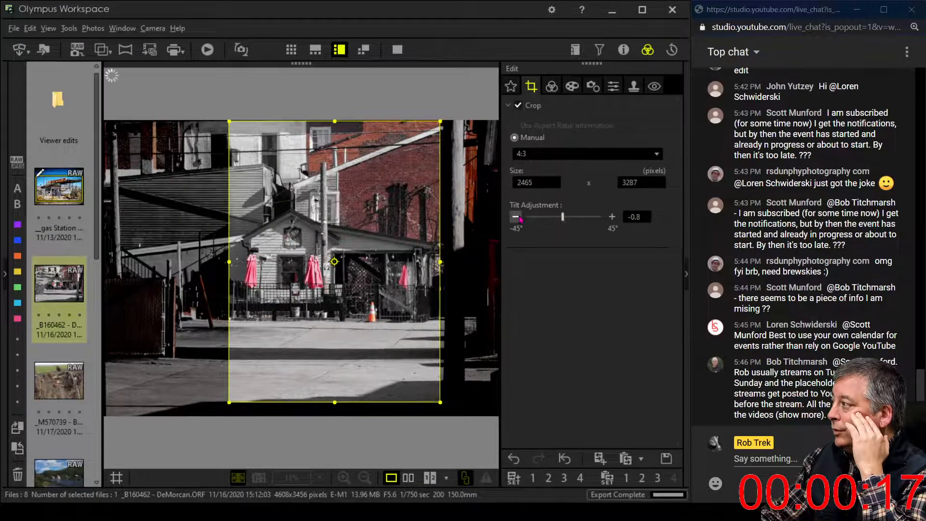
pyautogui.click(516, 217)
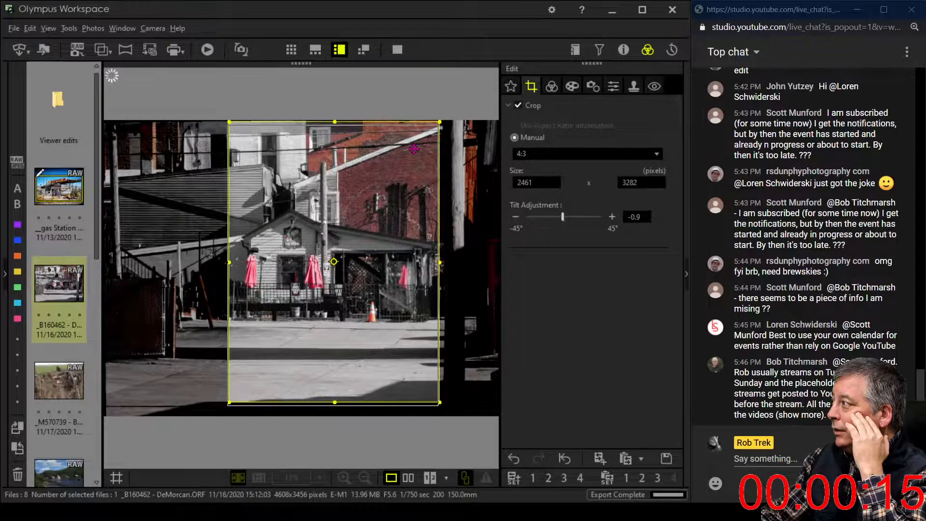
pyautogui.click(551, 86)
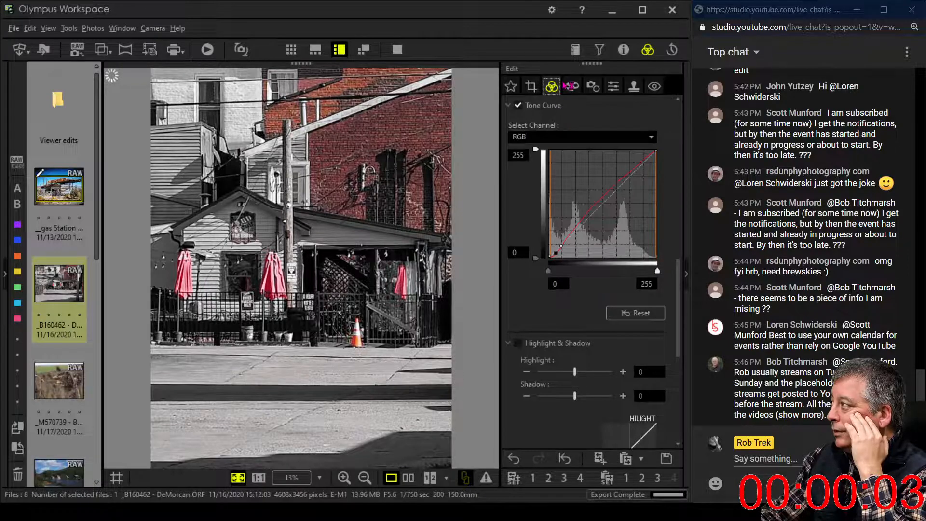
# Step: Try the Pop Art filter on the street photo and switch back to Partial Color
pyautogui.click(571, 86)
pyautogui.click(555, 123)
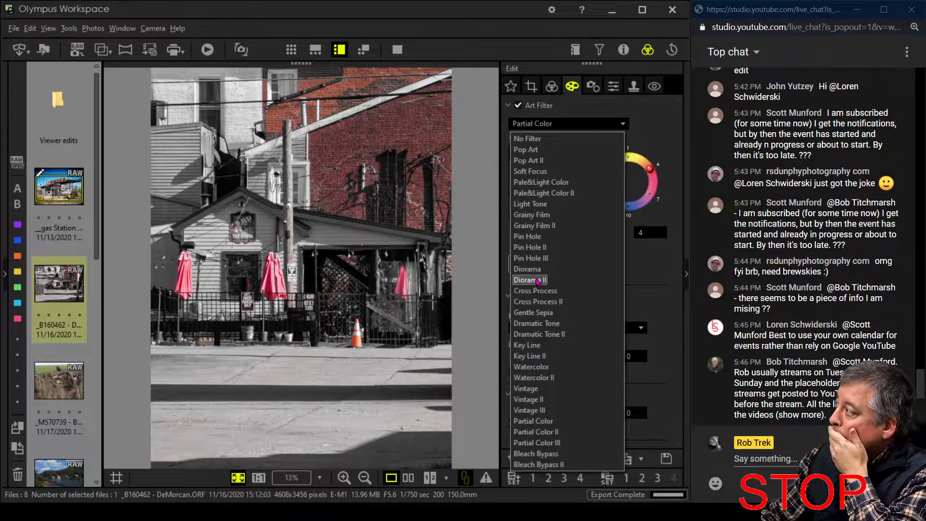
pyautogui.click(540, 154)
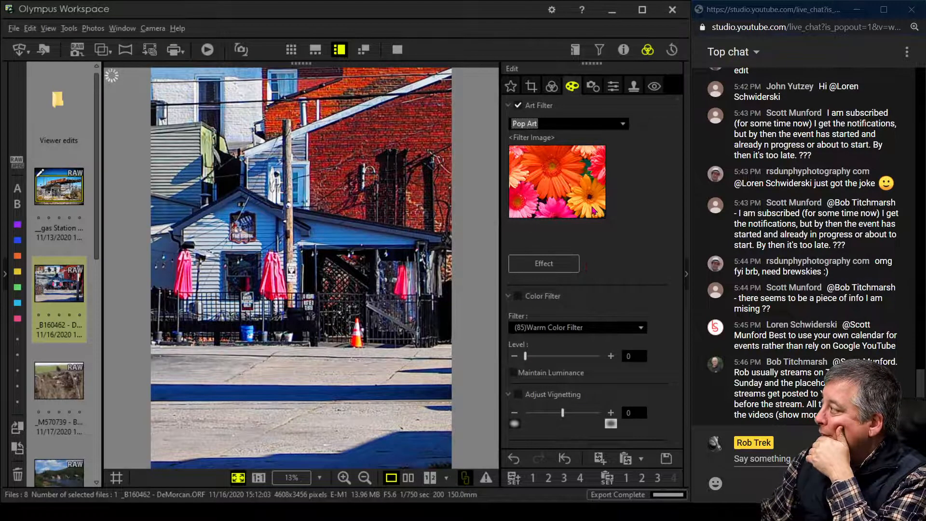
pyautogui.click(572, 127)
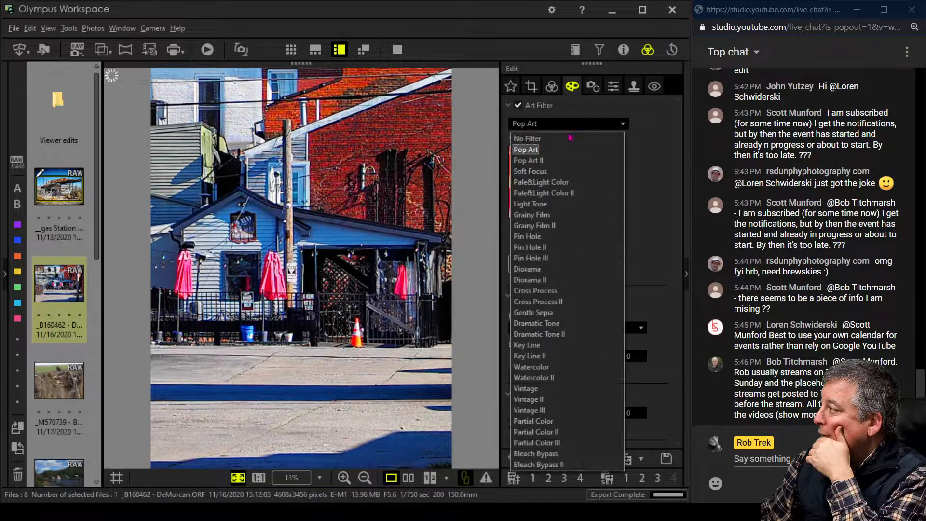
pyautogui.click(570, 422)
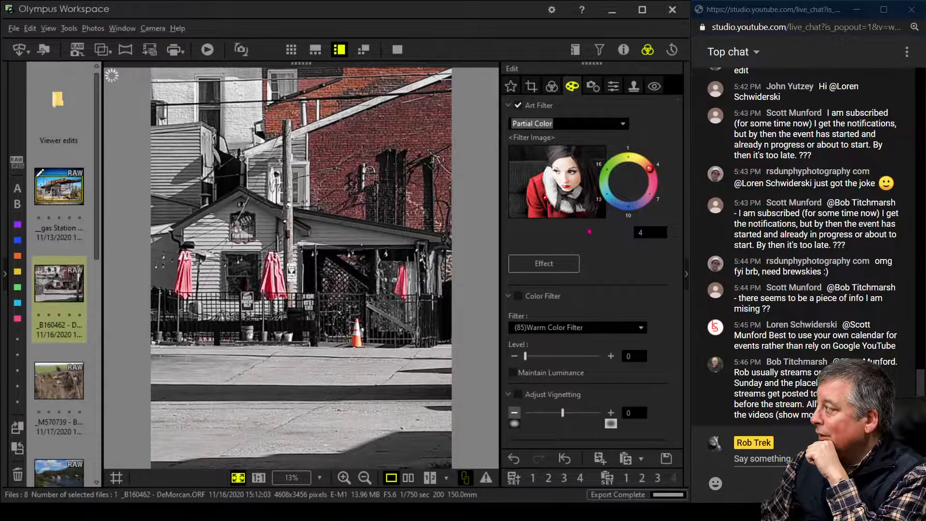
# Step: Apply the Partial Color II art filter to the street photo and compare it side by side with the original in full screen
pyautogui.click(582, 125)
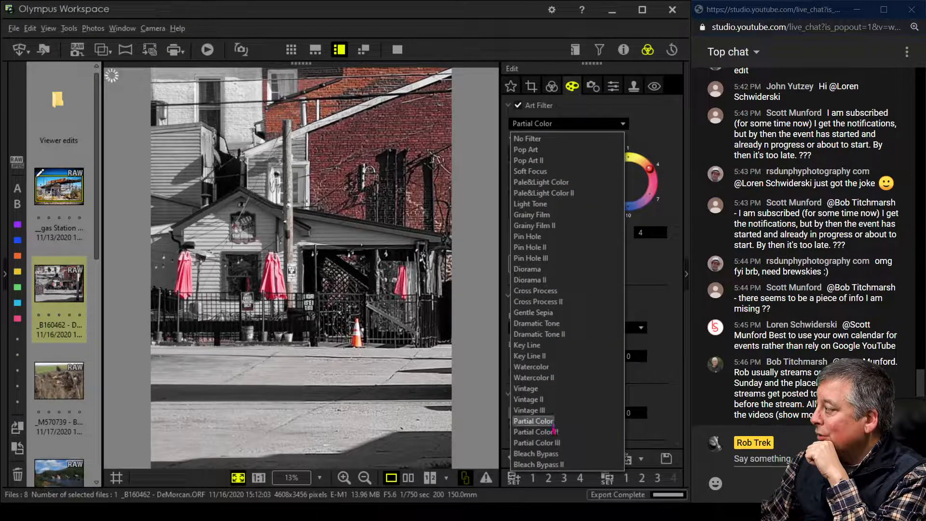
pyautogui.click(553, 432)
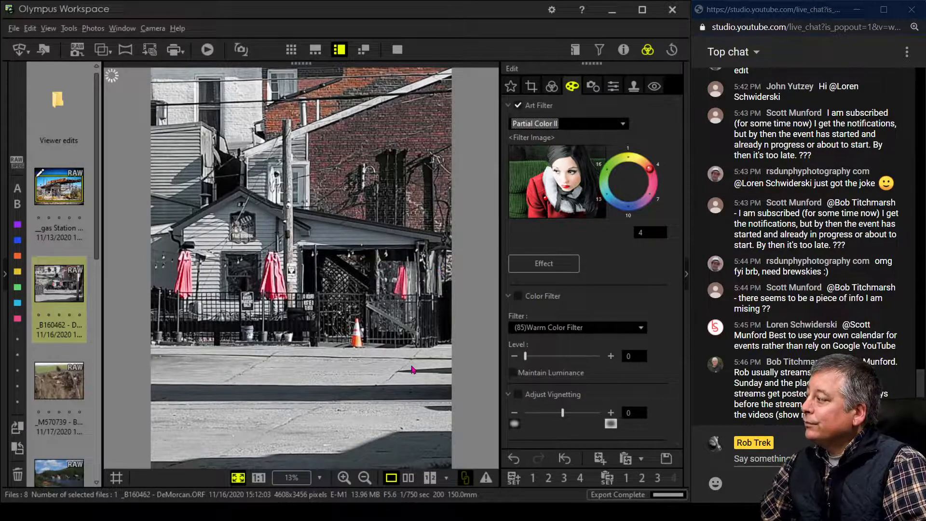
pyautogui.click(408, 479)
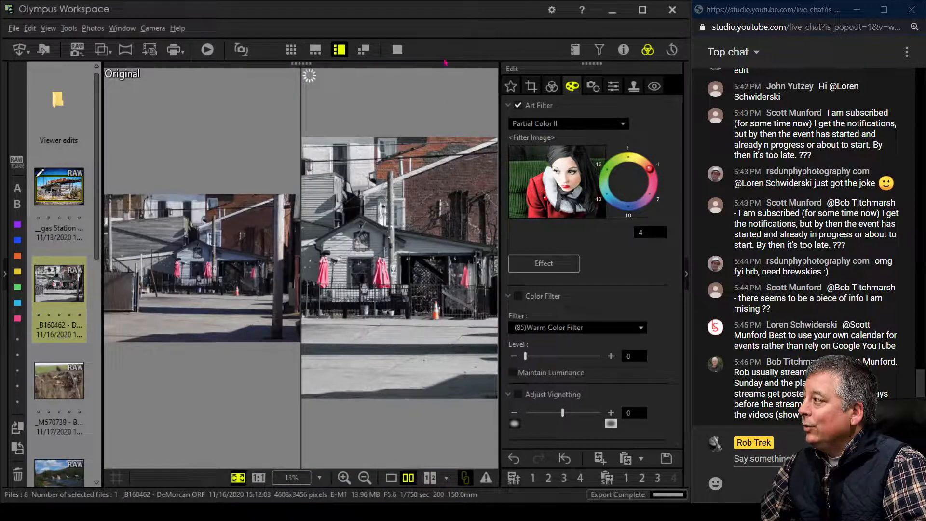
pyautogui.click(398, 50)
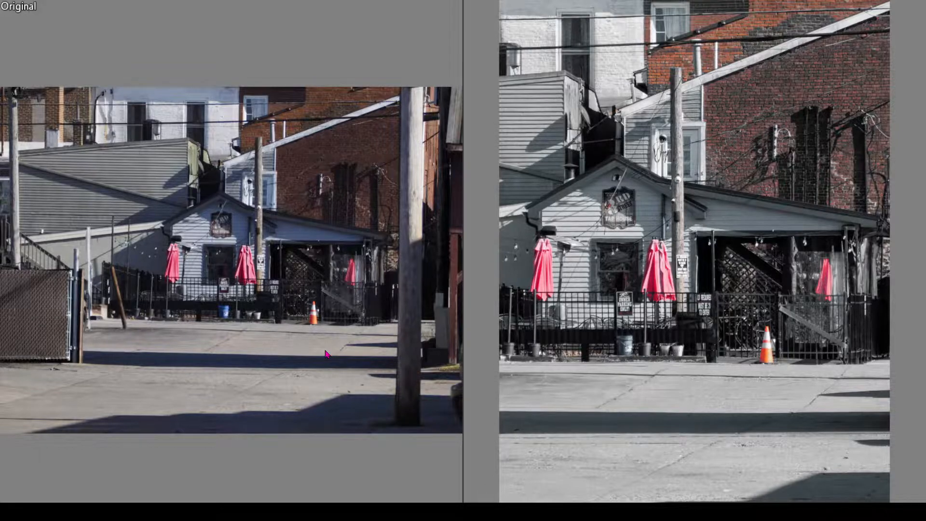
pyautogui.press('Escape')
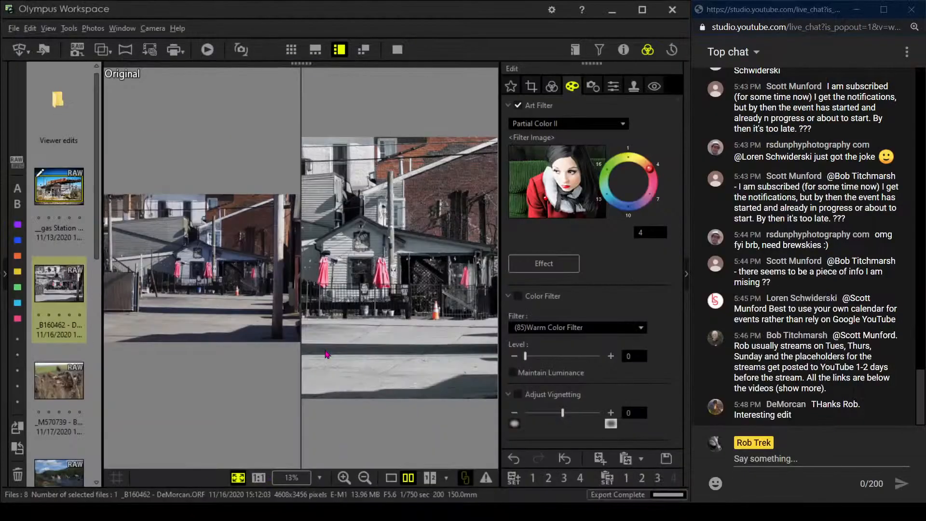
pyautogui.click(392, 477)
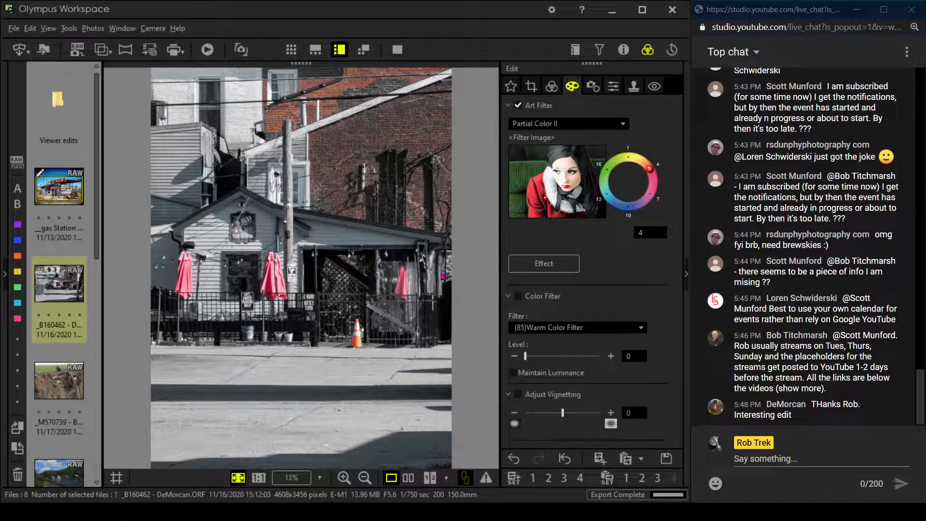
# Step: Set the street photo's Saturation to 2.0
pyautogui.click(552, 86)
pyautogui.scroll(-5, 591, 356)
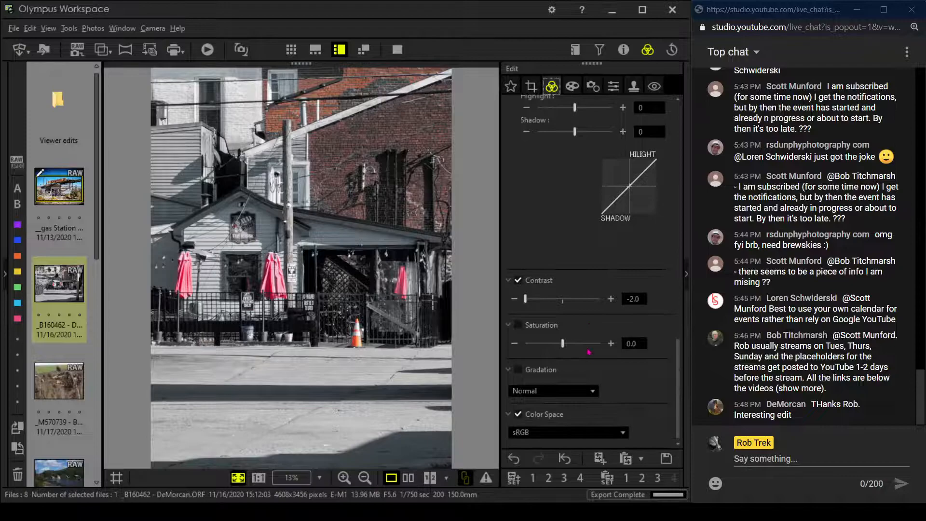
pyautogui.moveTo(568, 346); pyautogui.dragTo(609, 345)
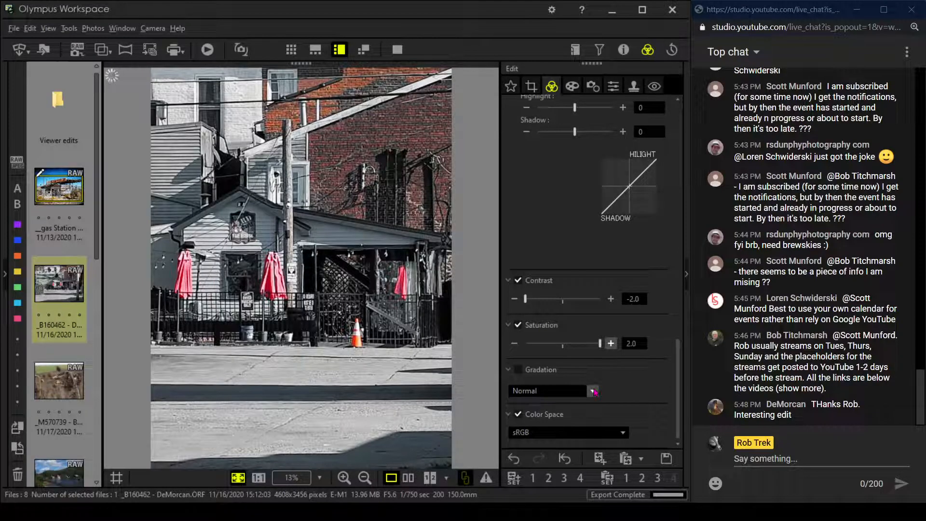
# Step: Try the AUTO gradation on the street photo and return the gradation to Normal
pyautogui.click(595, 392)
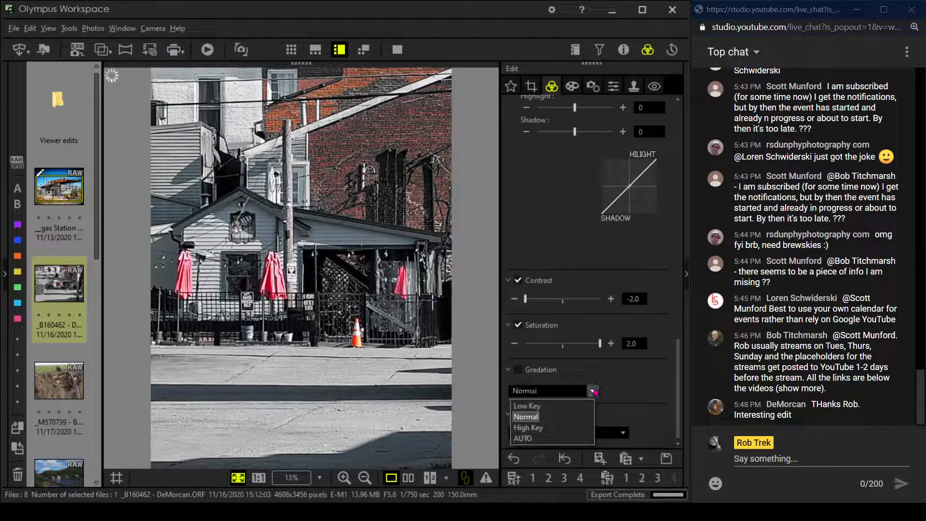
pyautogui.click(571, 437)
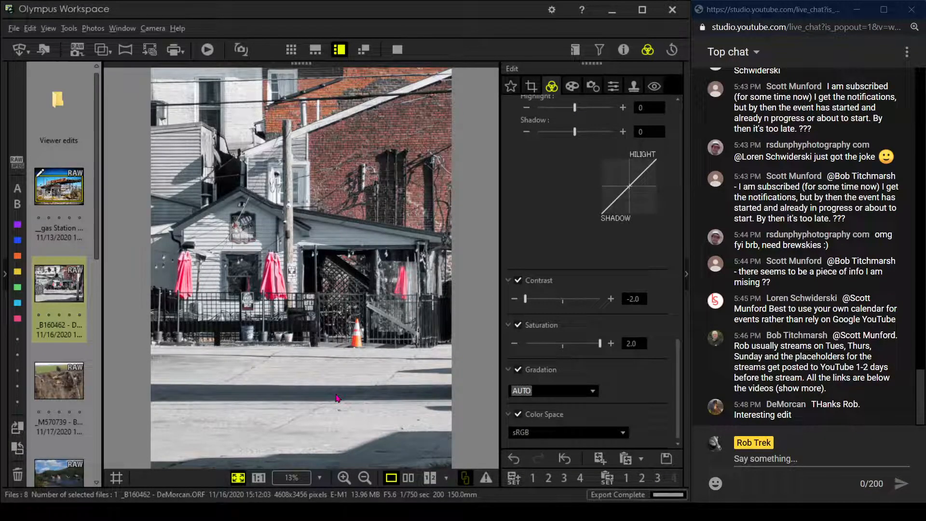
pyautogui.click(557, 392)
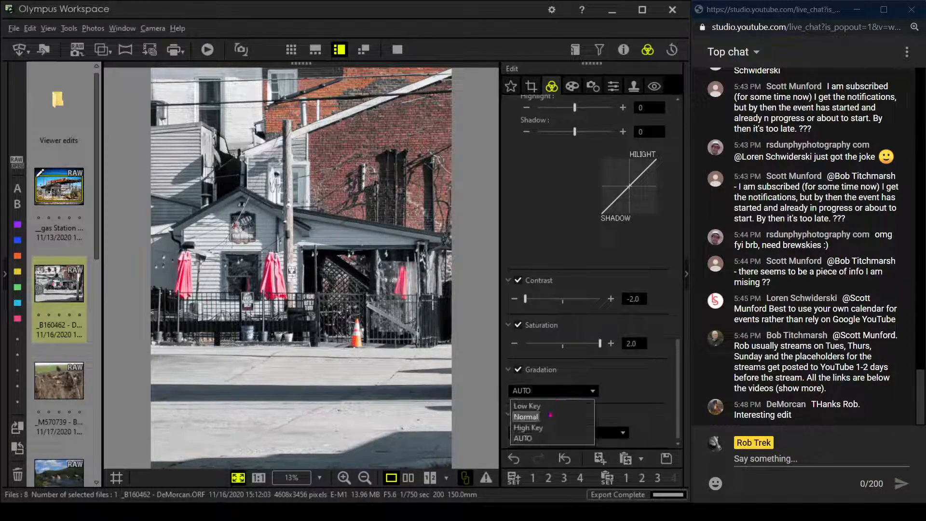
pyautogui.click(549, 421)
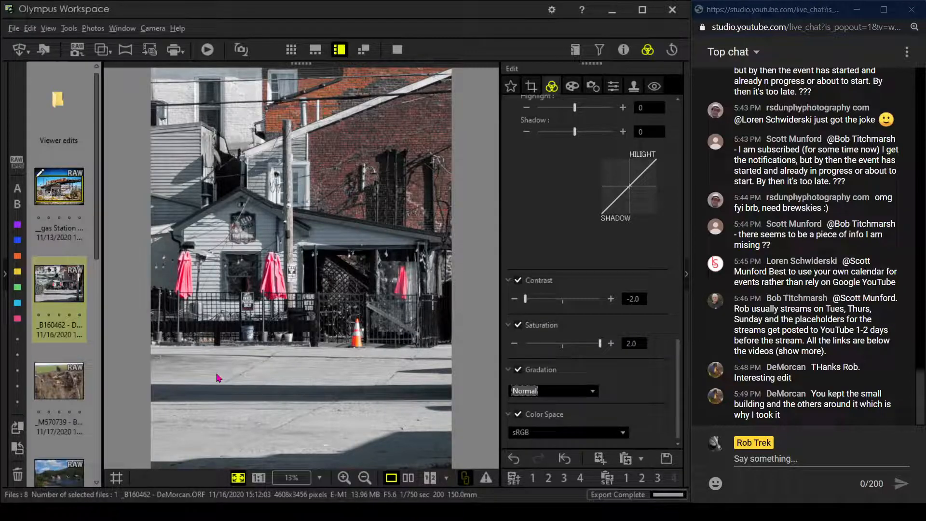
pyautogui.click(539, 88)
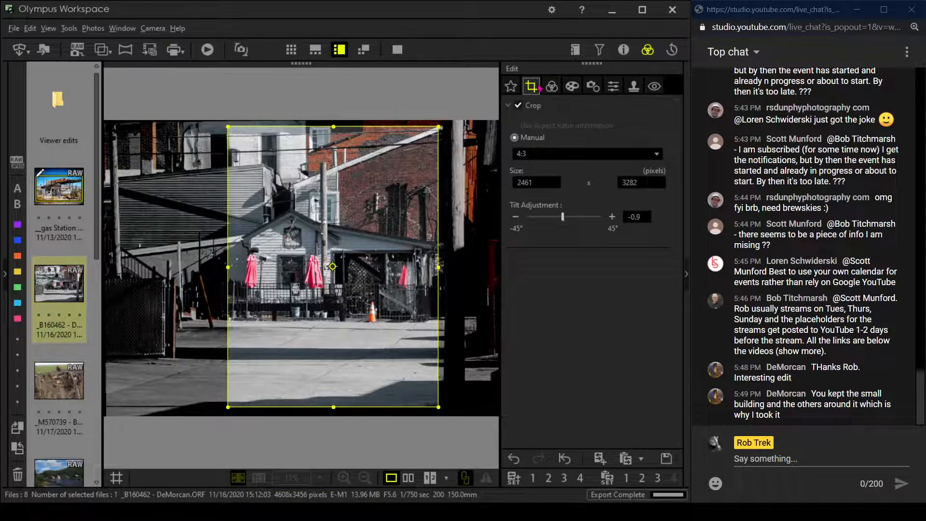
pyautogui.click(552, 86)
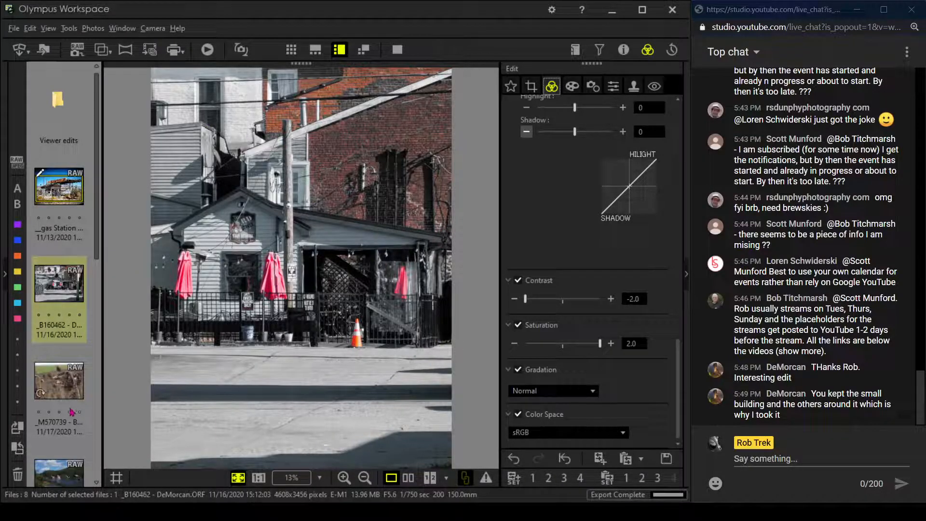
# Step: Open the dried sunflower photo _M570739 for editing and review its camera, lens and exposure details
pyautogui.click(72, 390)
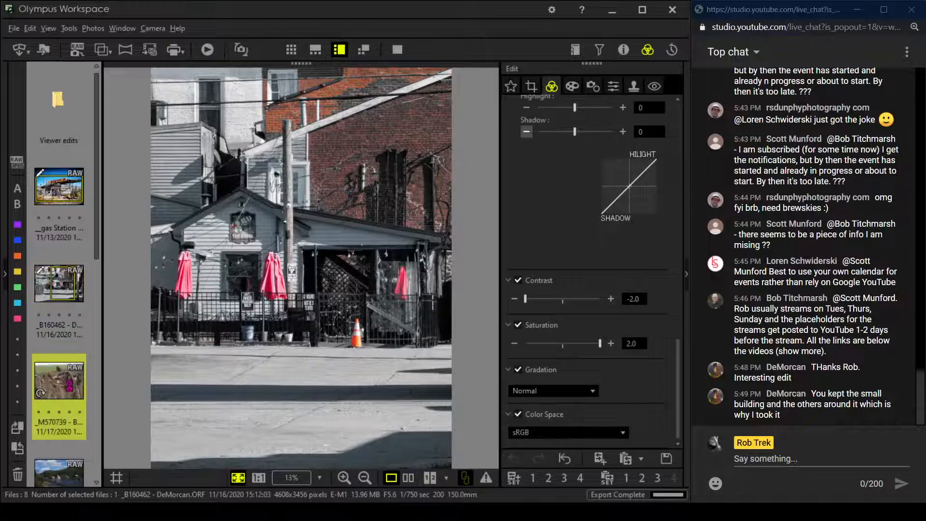
pyautogui.moveTo(72, 390)
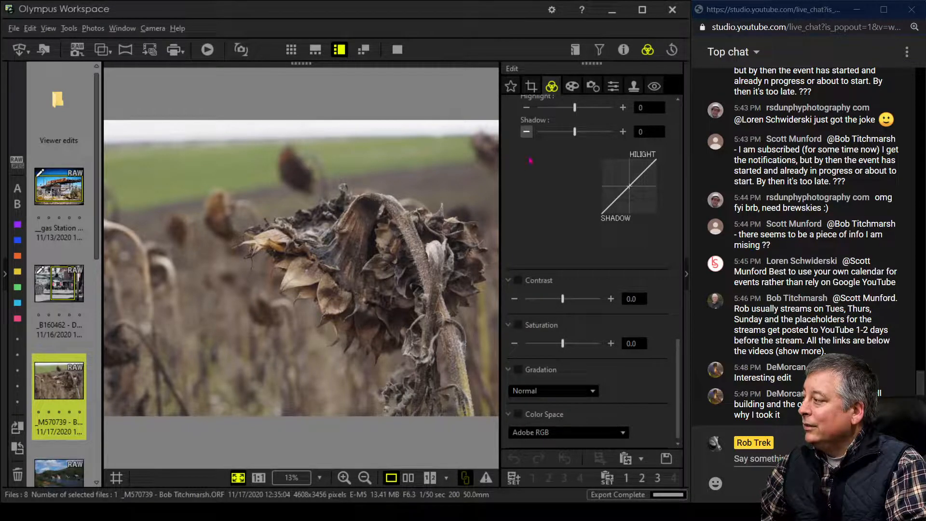
pyautogui.click(622, 50)
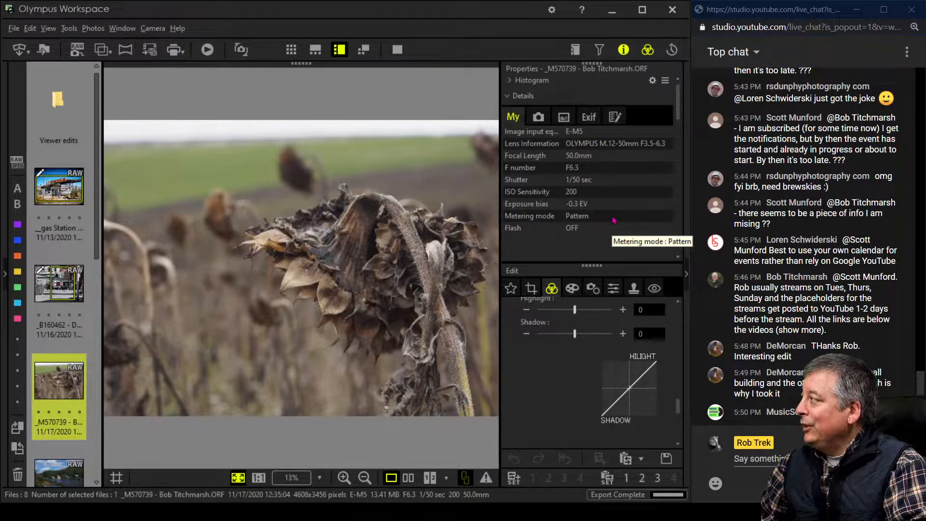
pyautogui.click(623, 52)
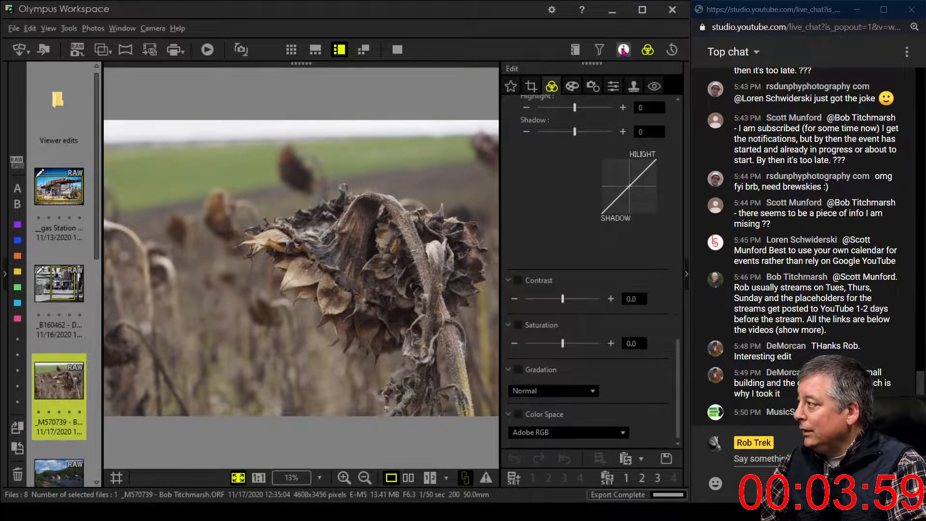
pyautogui.click(531, 88)
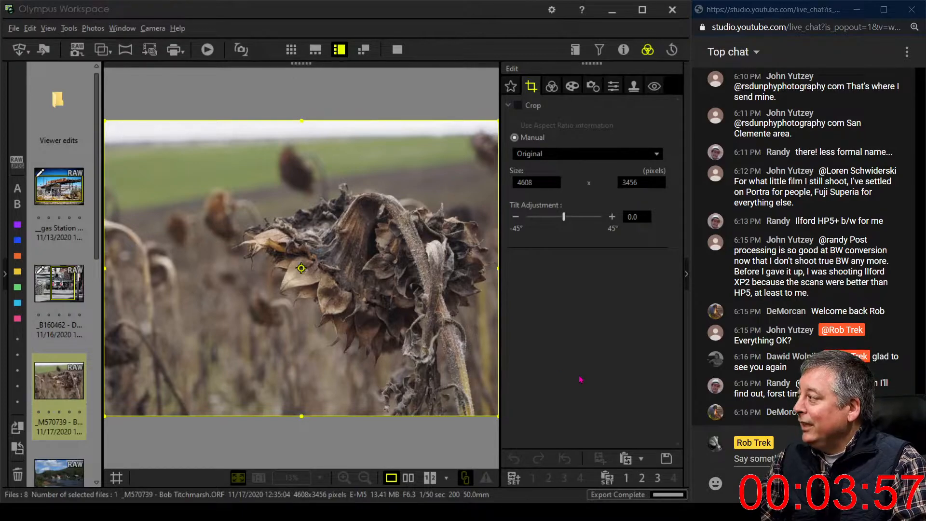
pyautogui.click(623, 50)
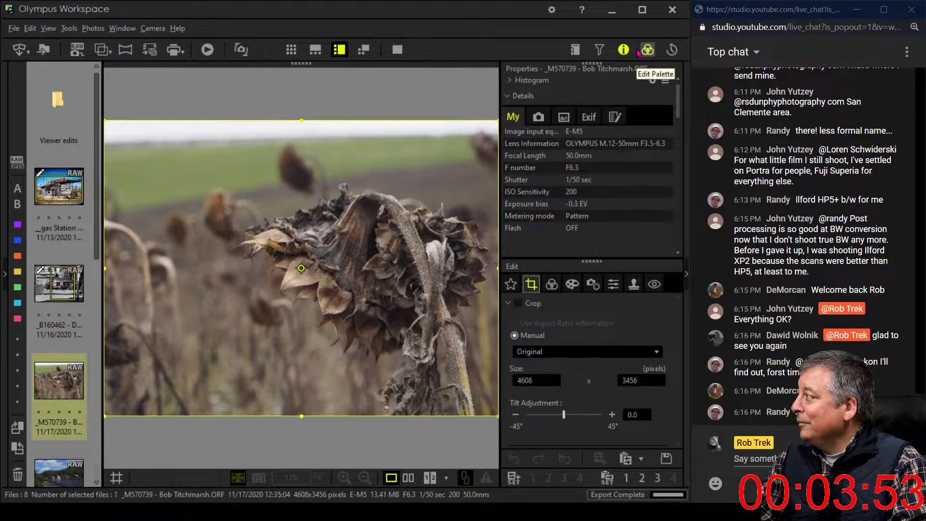
pyautogui.click(623, 50)
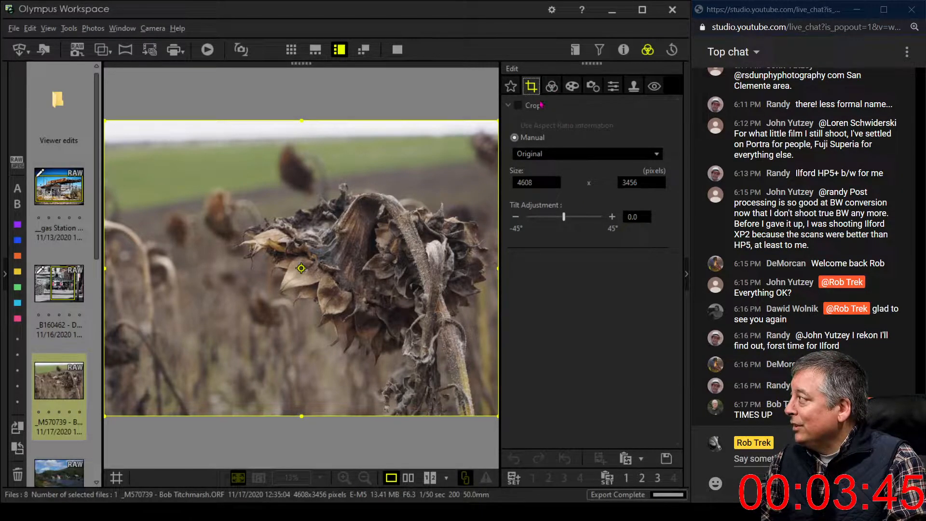
# Step: Crop the sunflower photo to a 1:1 square of 3222 x 3222 pixels around the drooping flower head, leaving out the sky strip
pyautogui.click(533, 154)
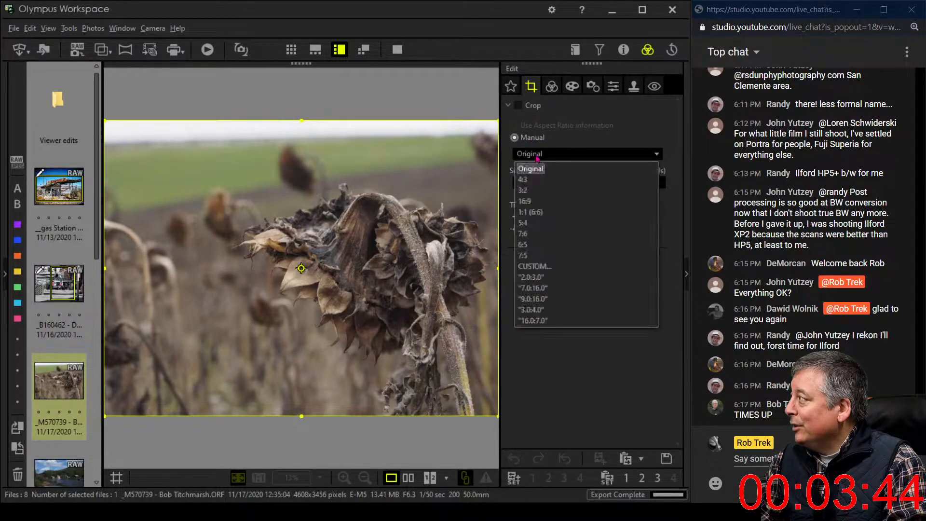
pyautogui.click(536, 211)
pyautogui.moveTo(365, 227); pyautogui.dragTo(392, 228)
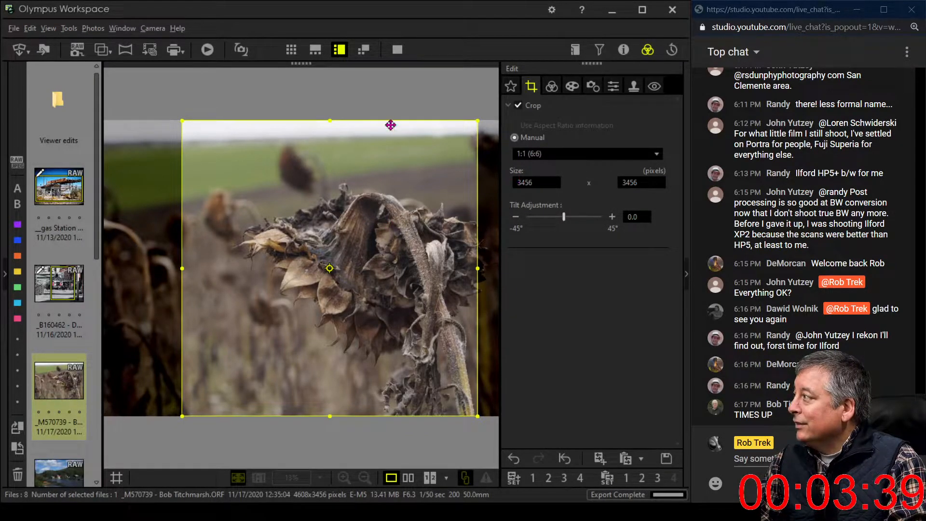
pyautogui.moveTo(330, 119); pyautogui.dragTo(331, 141)
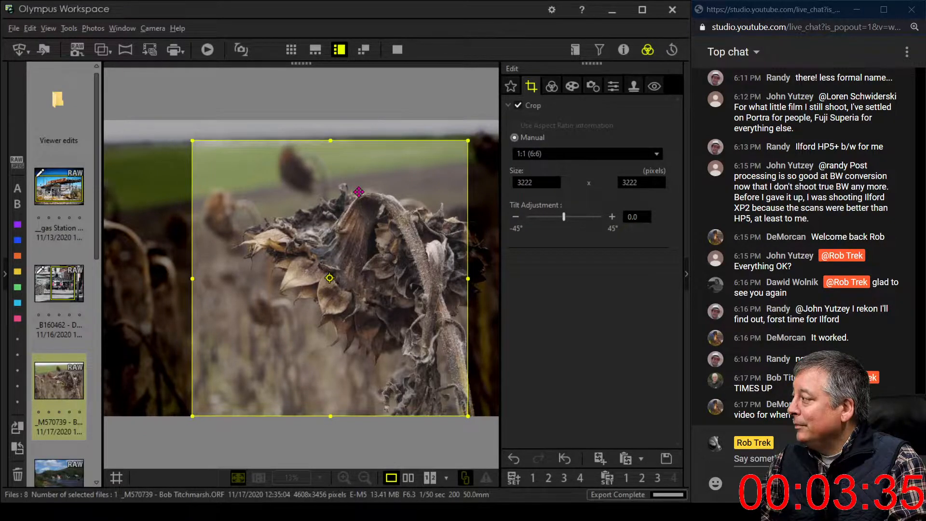
pyautogui.moveTo(358, 192); pyautogui.dragTo(391, 196)
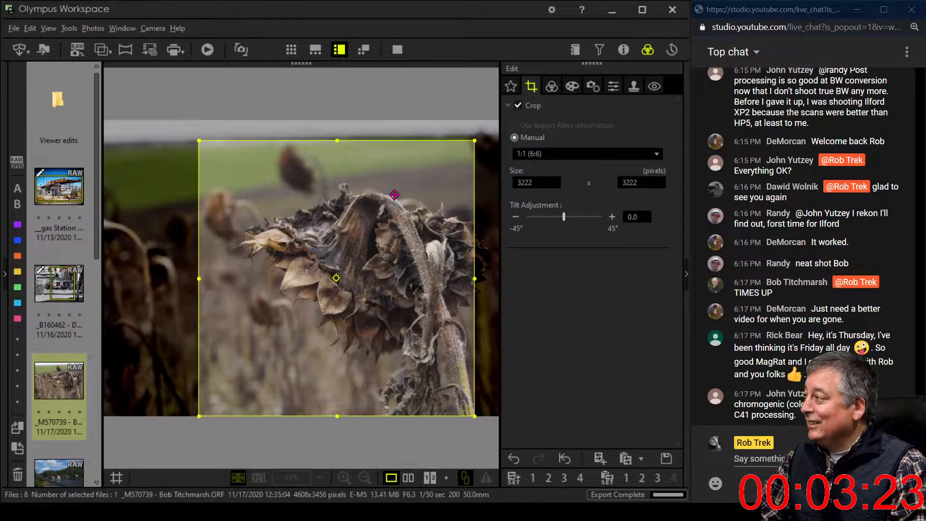
pyautogui.click(550, 87)
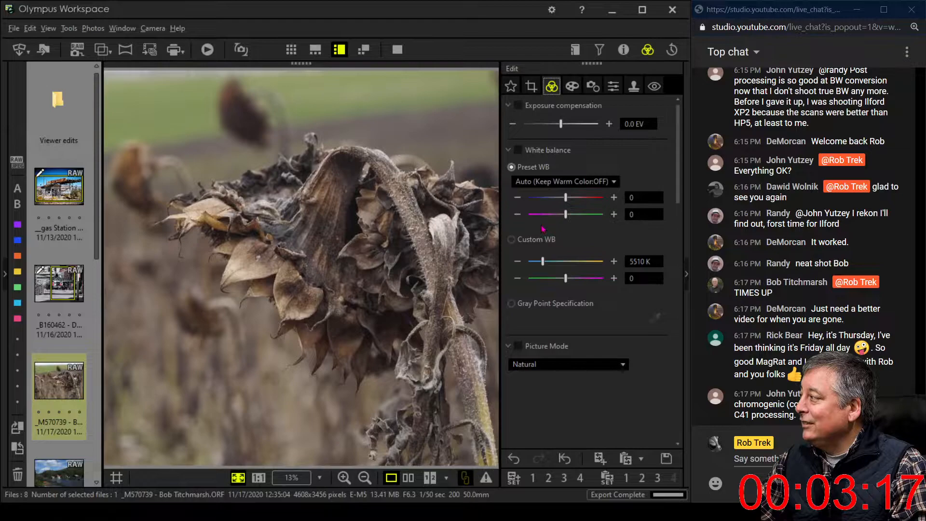
# Step: Tilt the sunflower photo to -4.9 and refit the 1:1 crop around the flower head at 3033 x 3033 pixels
pyautogui.click(531, 87)
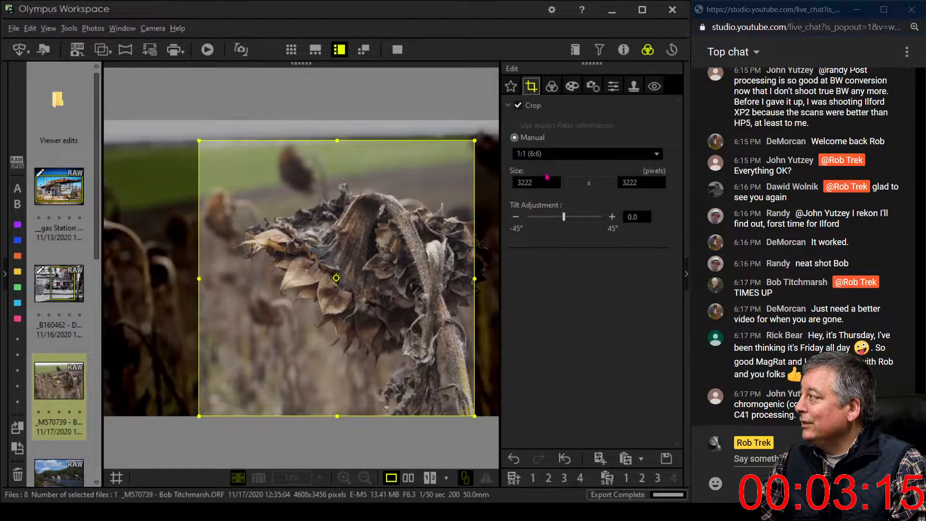
pyautogui.moveTo(563, 218); pyautogui.dragTo(557, 219)
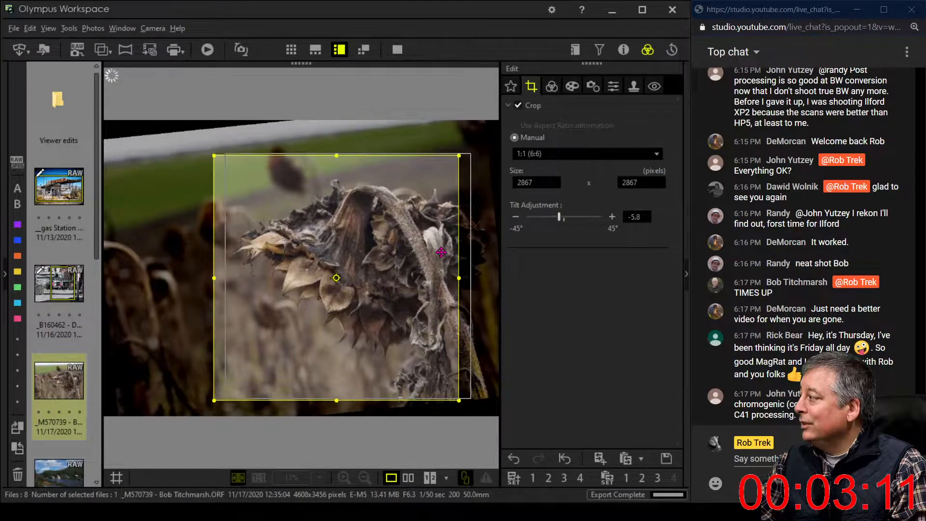
pyautogui.moveTo(424, 255); pyautogui.dragTo(450, 250)
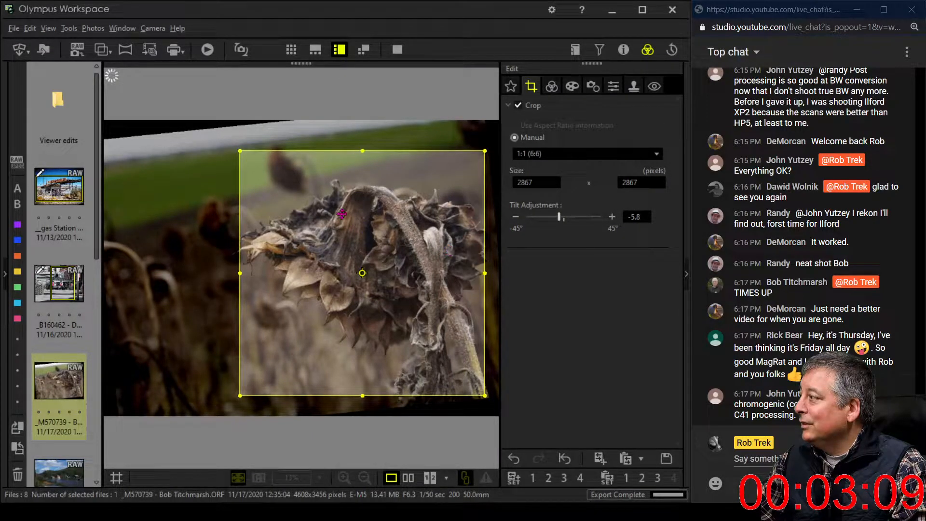
pyautogui.moveTo(241, 151); pyautogui.dragTo(211, 138)
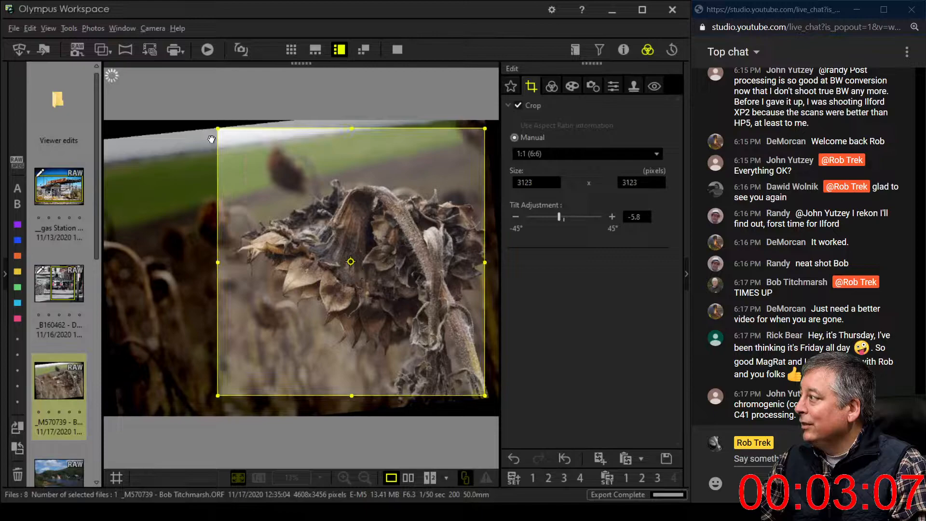
pyautogui.moveTo(301, 175); pyautogui.dragTo(292, 178)
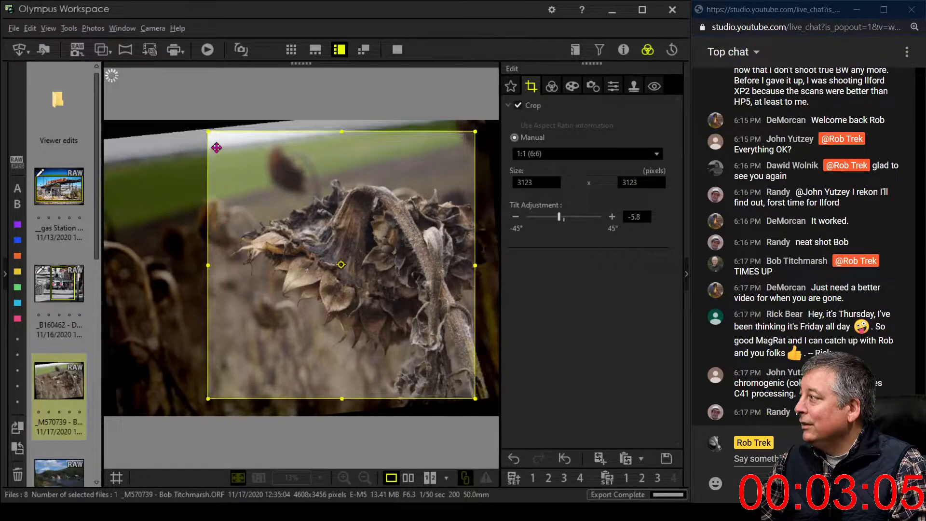
pyautogui.moveTo(205, 136); pyautogui.dragTo(224, 145)
pyautogui.moveTo(275, 167); pyautogui.dragTo(286, 169)
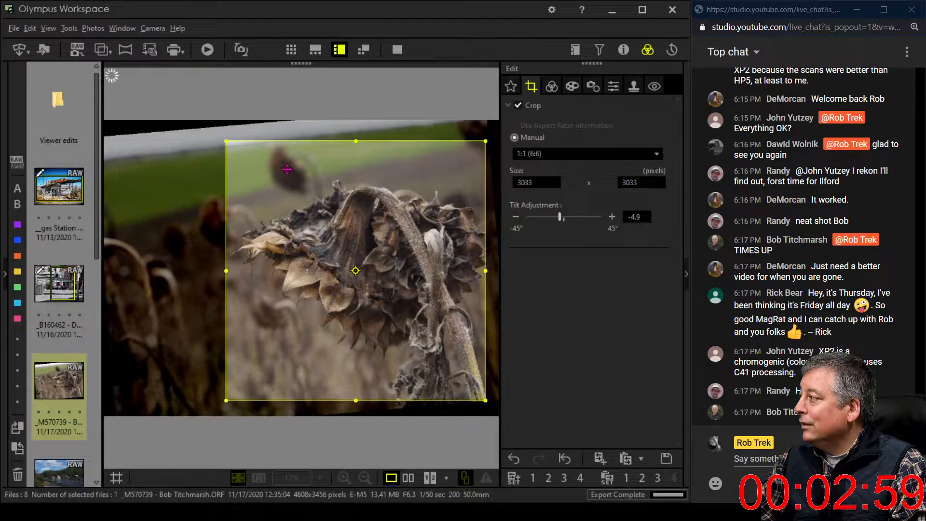
pyautogui.click(554, 88)
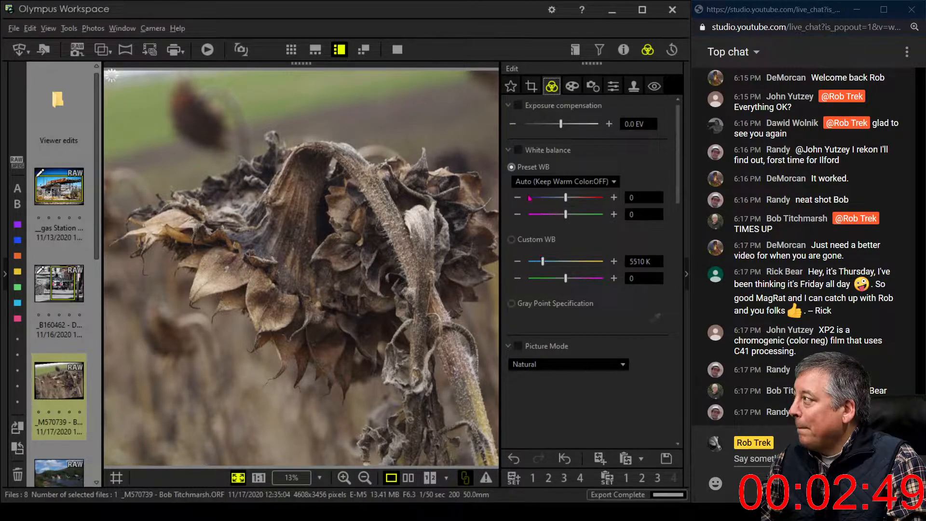
# Step: Trim the square crop slightly at its upper-left corner, just beneath the sky strip
pyautogui.click(532, 93)
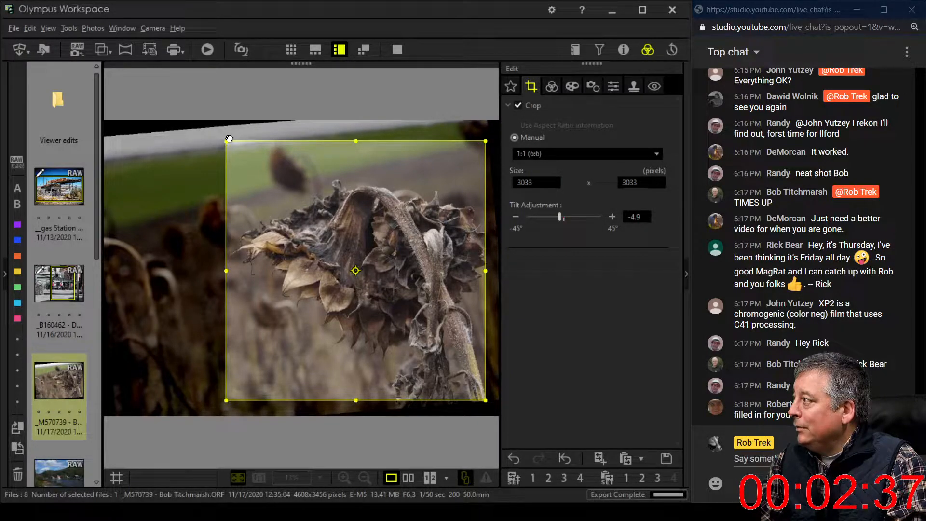
pyautogui.moveTo(229, 142); pyautogui.dragTo(230, 144)
pyautogui.click(553, 90)
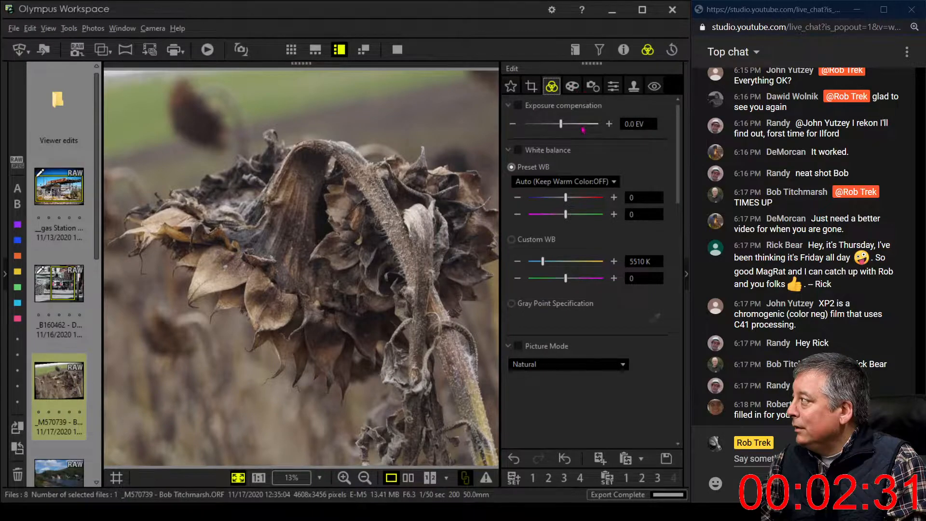
# Step: Convert the sunflower photo to black and white with the Monotone picture mode
pyautogui.click(573, 364)
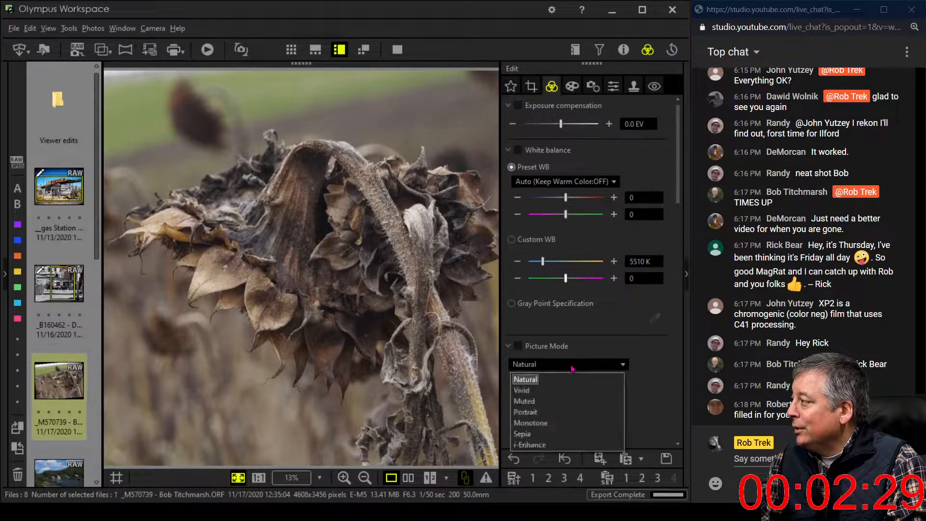
pyautogui.click(565, 424)
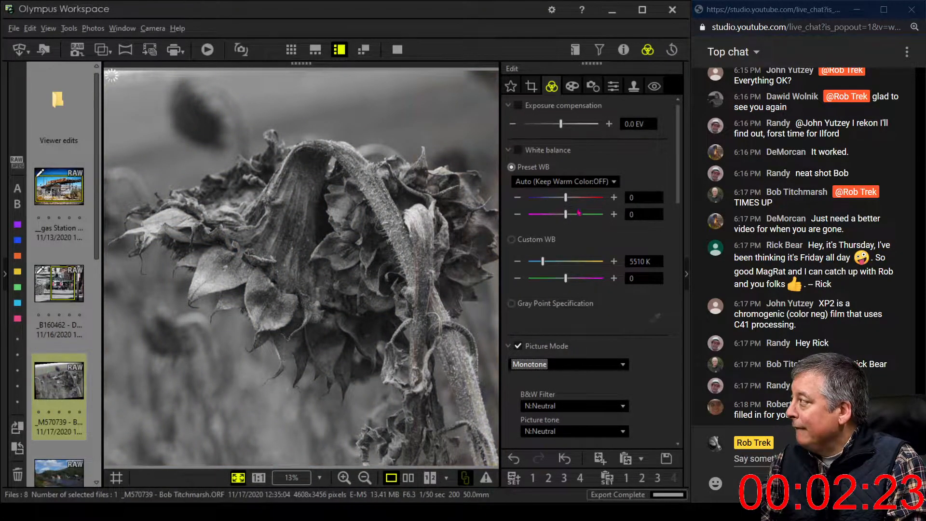
pyautogui.scroll(-3, 576, 333)
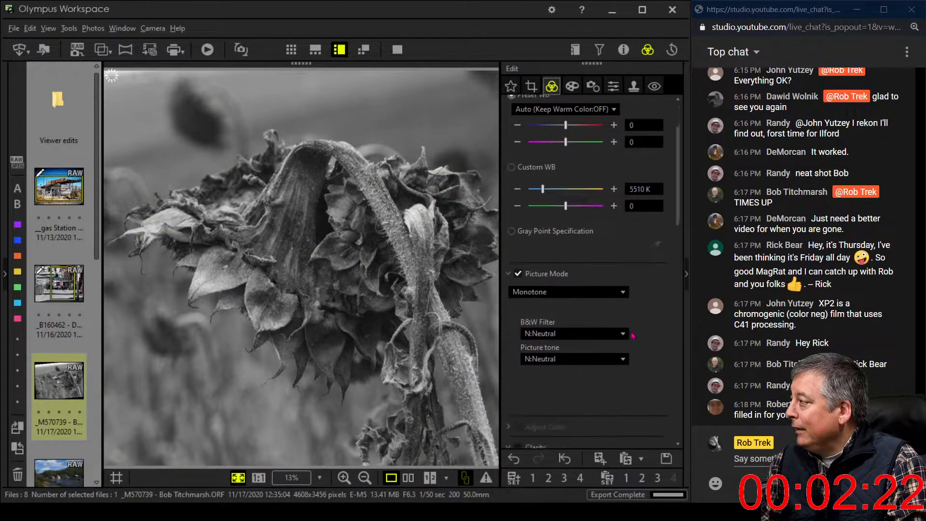
# Step: Try the Green B&W filter on the monotone sunflower photo and switch the filter to Red
pyautogui.click(574, 333)
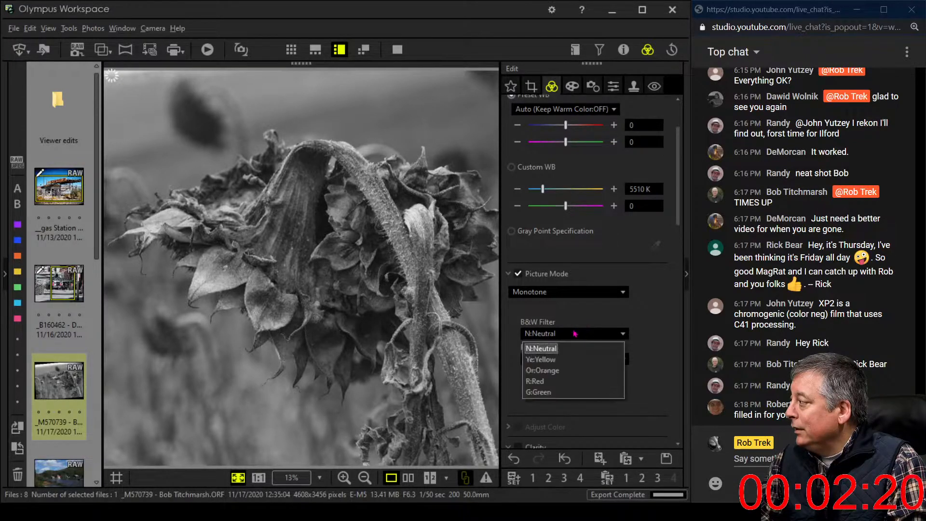
pyautogui.click(568, 391)
pyautogui.scroll(-5, 666, 314)
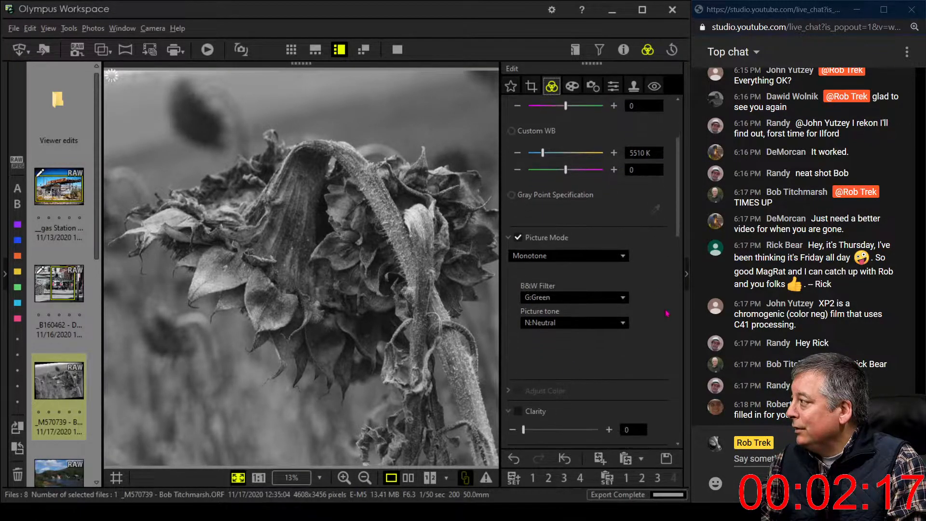
pyautogui.scroll(-6, 668, 308)
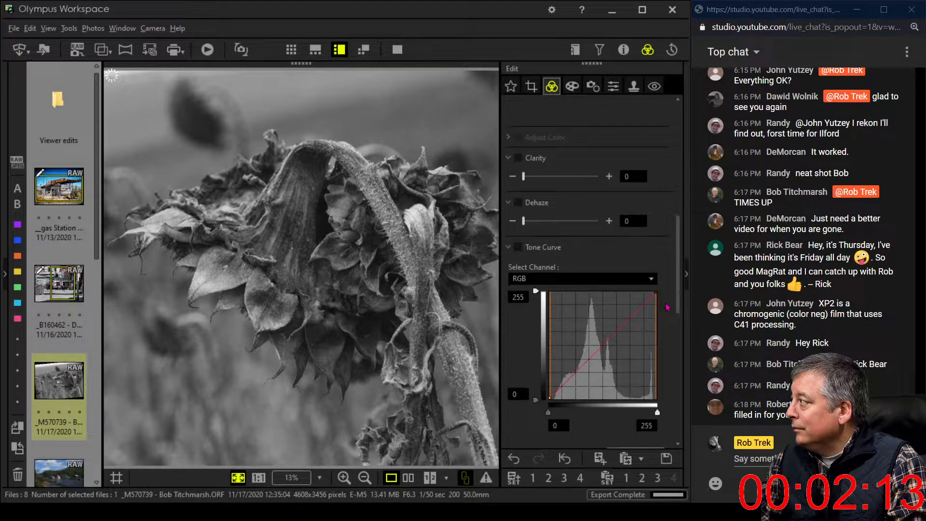
pyautogui.scroll(5, 593, 242)
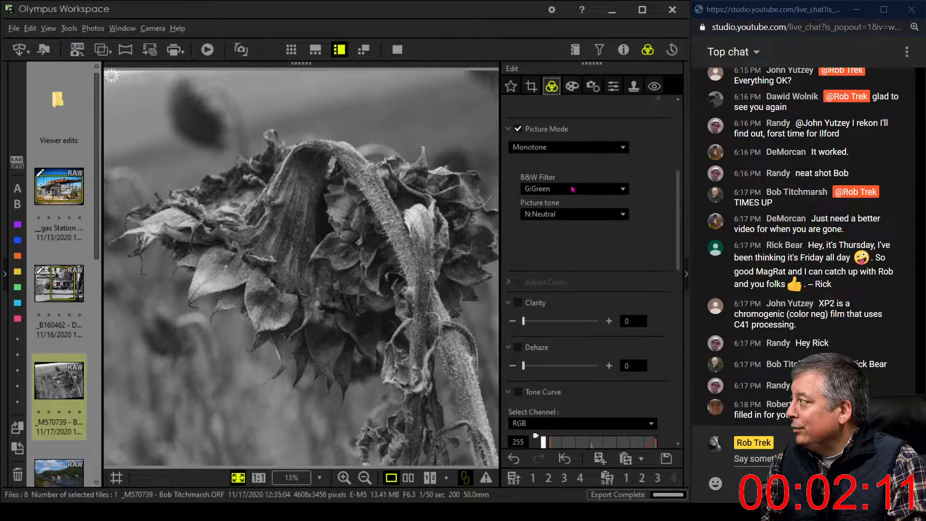
pyautogui.click(575, 188)
pyautogui.click(556, 237)
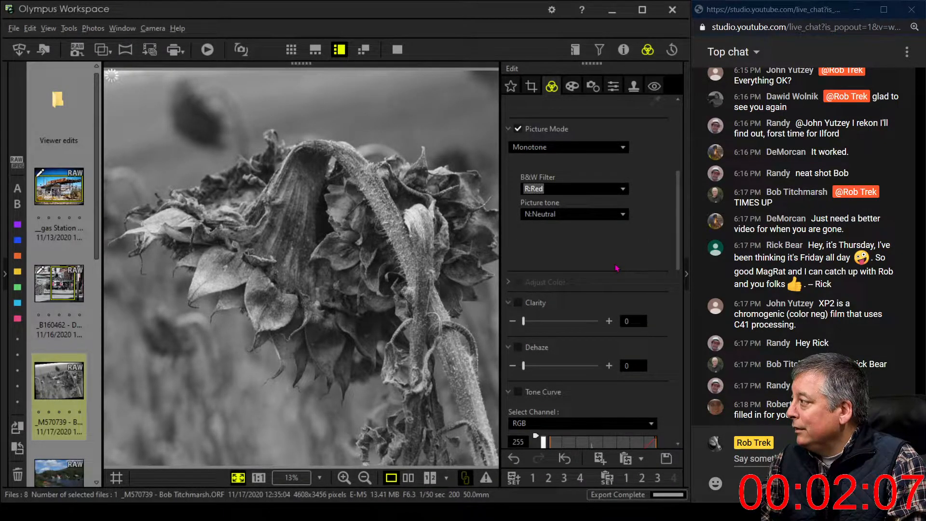
# Step: Set the sunflower photo's Dehaze to 95 and its Sharpness to 2.0
pyautogui.scroll(-3, 650, 226)
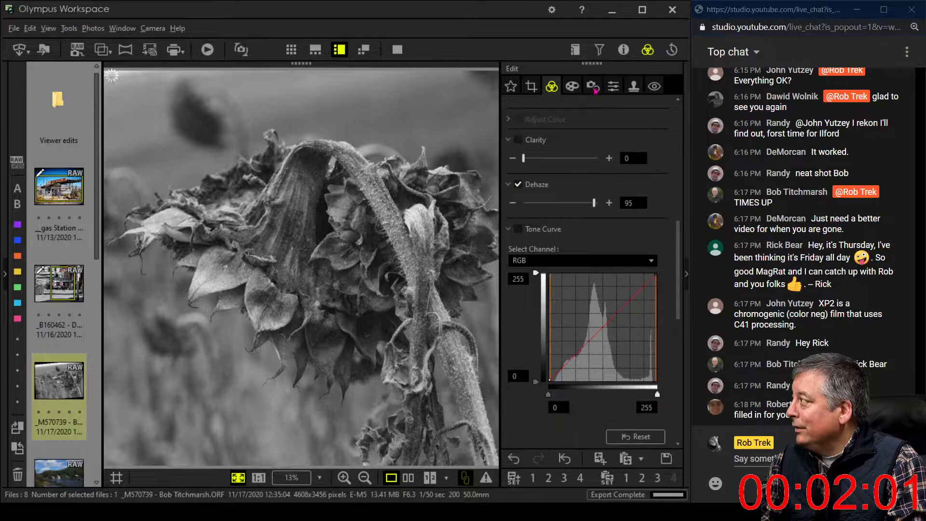
pyautogui.click(611, 90)
pyautogui.moveTo(562, 124); pyautogui.dragTo(629, 133)
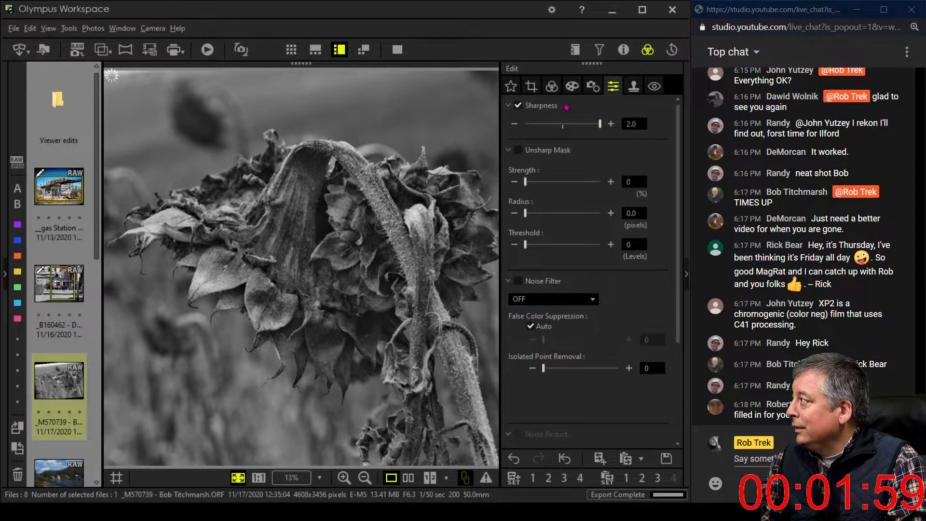
# Step: Set Clarity to 11 and bend the RGB tone curve into an S shape with lowered shadows and raised highlights
pyautogui.click(556, 89)
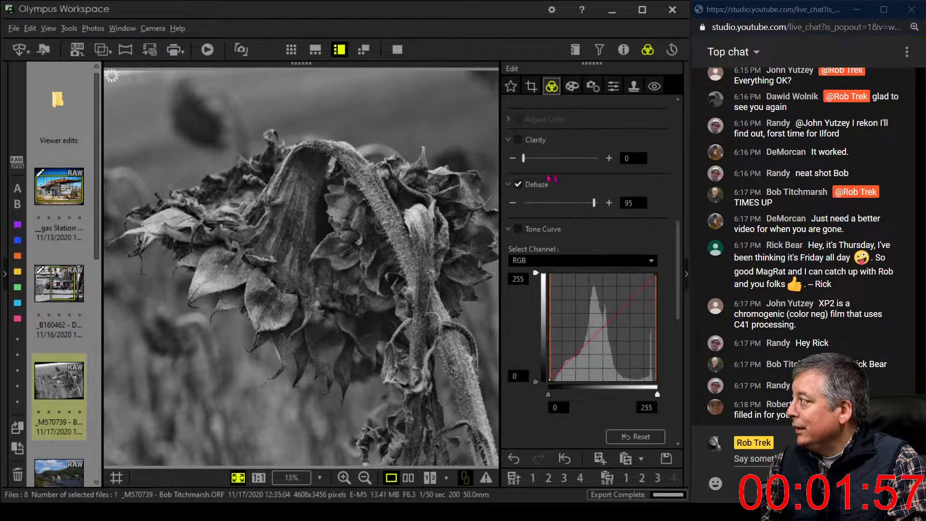
pyautogui.moveTo(523, 158); pyautogui.dragTo(538, 160)
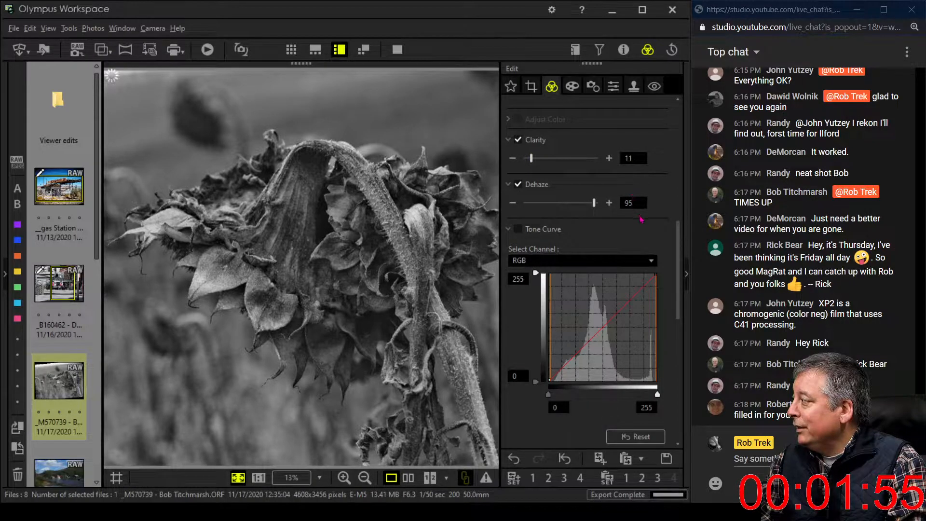
pyautogui.scroll(-1, 560, 270)
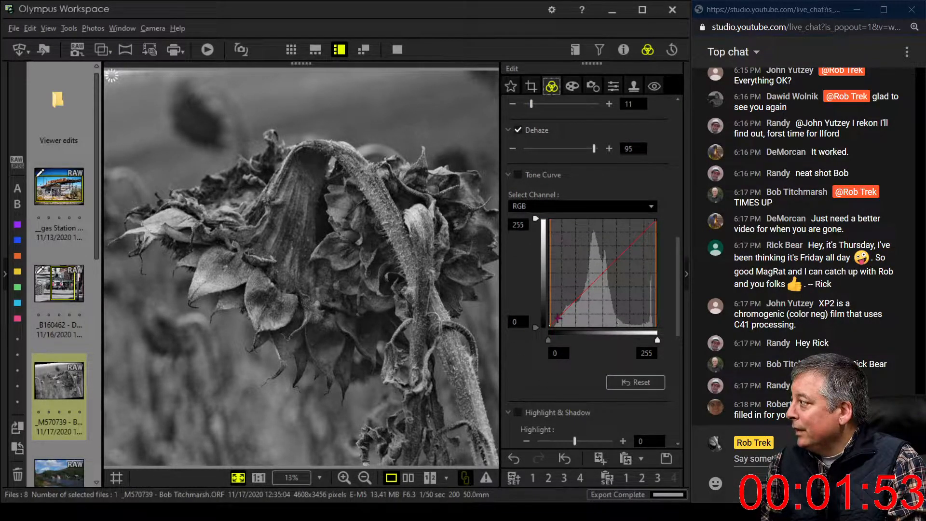
pyautogui.moveTo(556, 319); pyautogui.dragTo(606, 247)
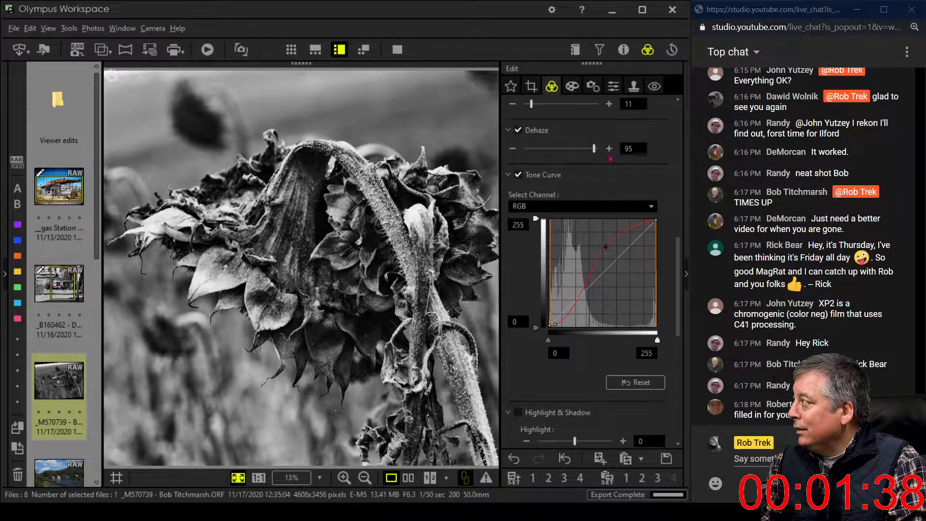
# Step: Darken the sunflower photo's edges by setting Adjust Vignetting to -7
pyautogui.click(571, 87)
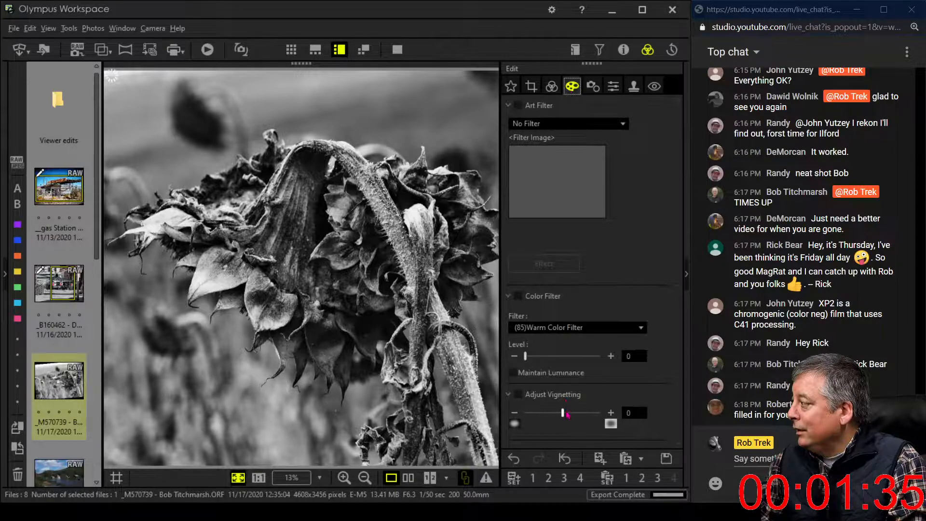
pyautogui.moveTo(567, 414)
pyautogui.mouseDown()
pyautogui.moveTo(555, 415)
pyautogui.moveTo(564, 414)
pyautogui.mouseUp()
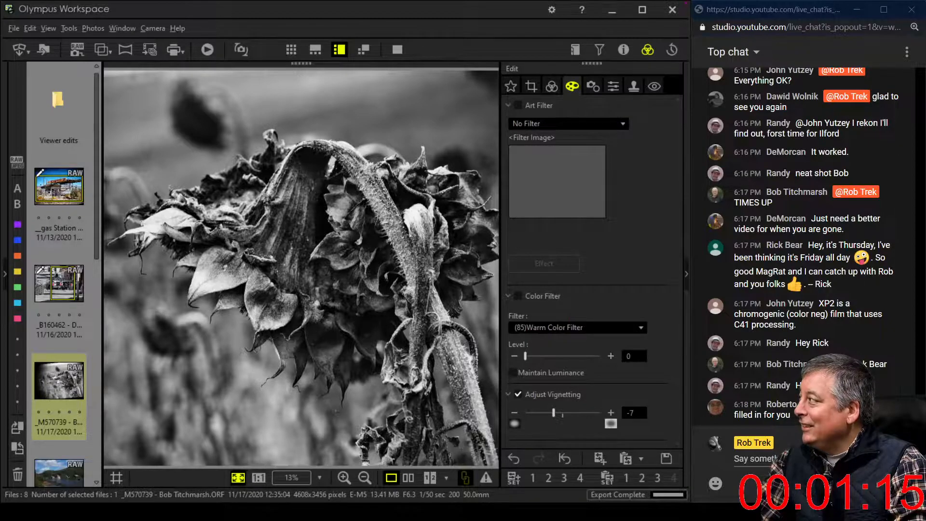
# Step: Give the black-and-white photo a cool tint by adjusting shadow and highlight points on the blue channel's tone curve, ending slightly above the diagonal
pyautogui.scroll(-10, 587, 145)
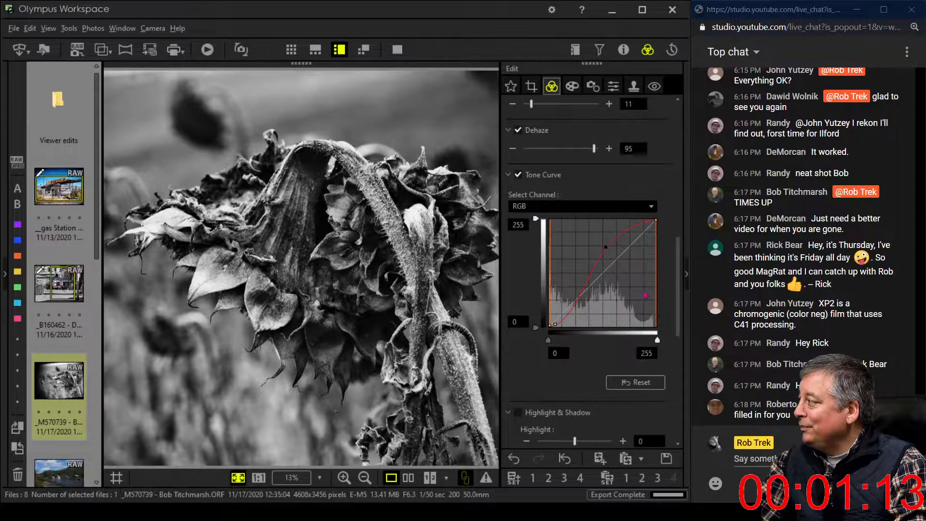
pyautogui.click(568, 208)
pyautogui.click(562, 258)
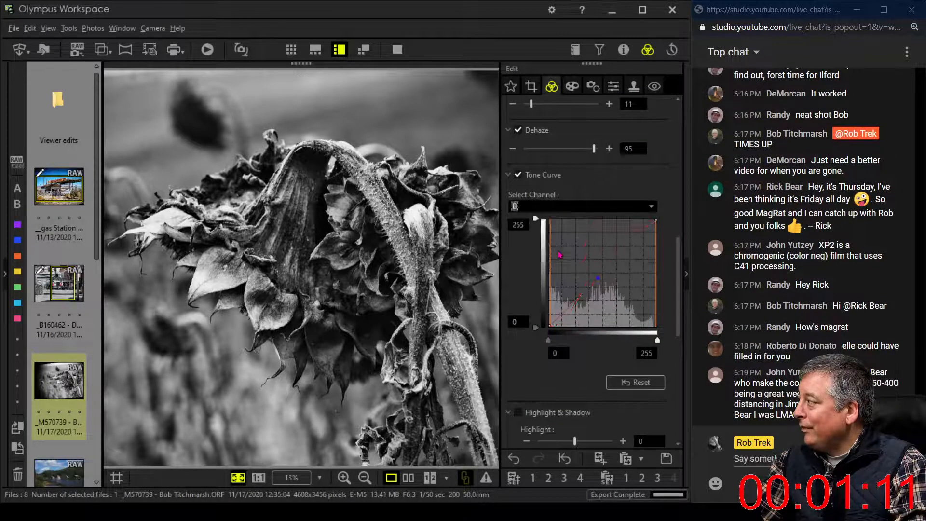
pyautogui.moveTo(562, 315); pyautogui.dragTo(560, 317)
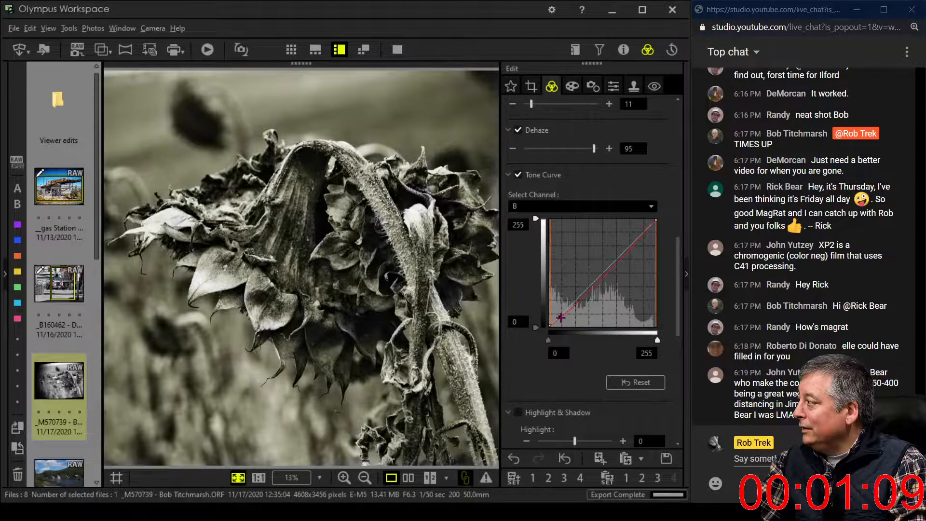
pyautogui.click(628, 245)
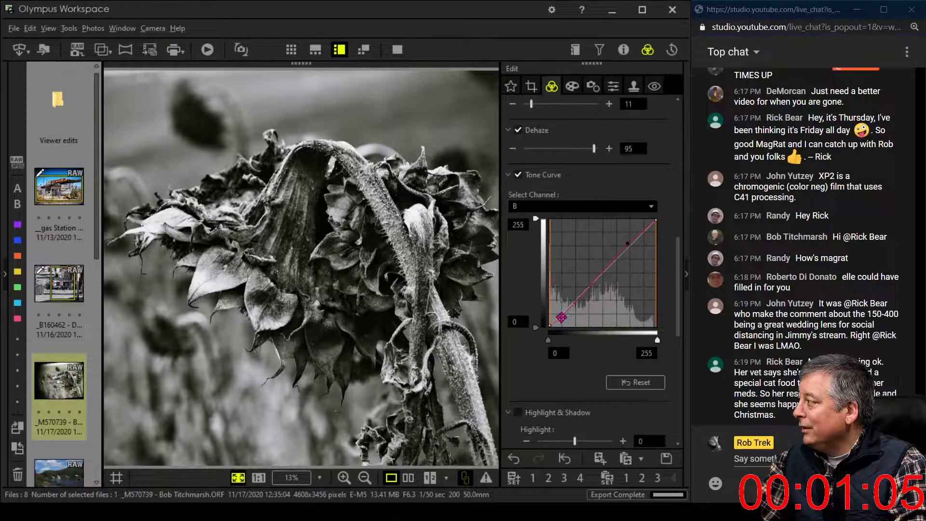
pyautogui.moveTo(562, 317); pyautogui.dragTo(558, 322)
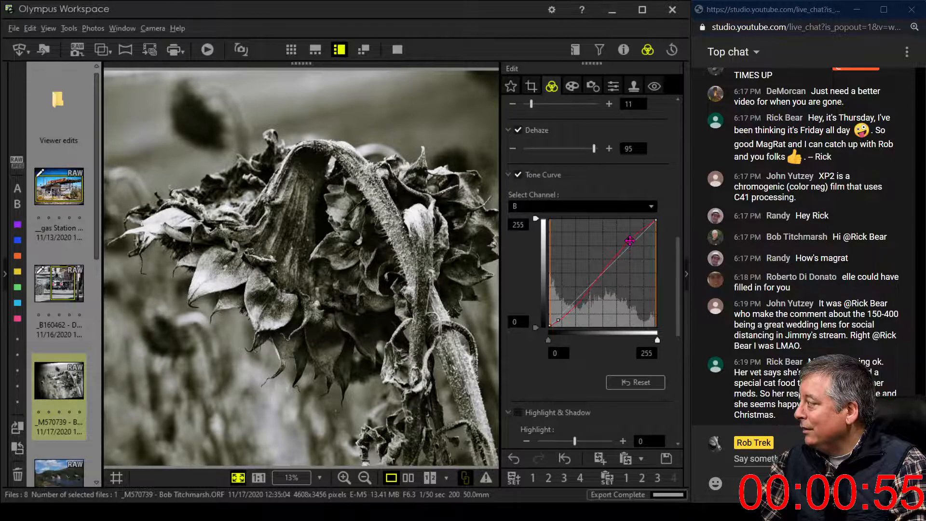
pyautogui.moveTo(629, 240); pyautogui.dragTo(636, 240)
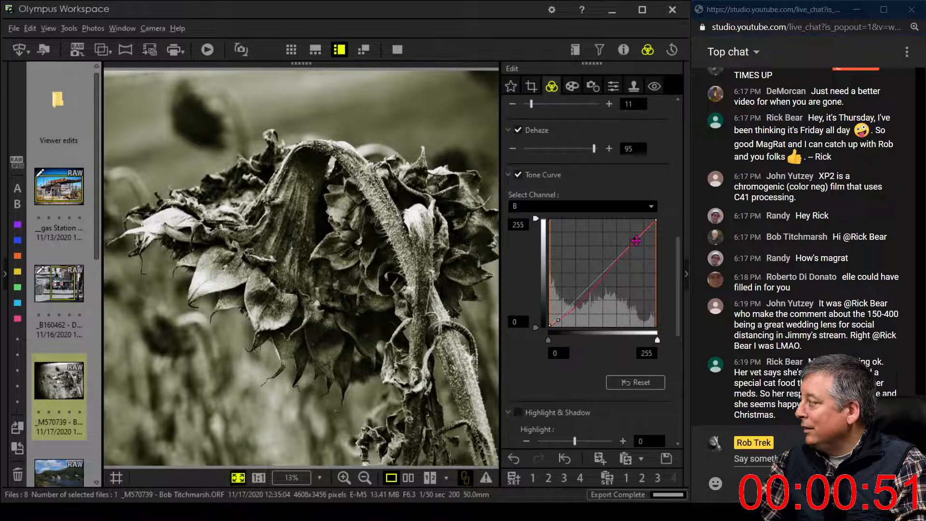
pyautogui.moveTo(637, 240); pyautogui.dragTo(637, 234)
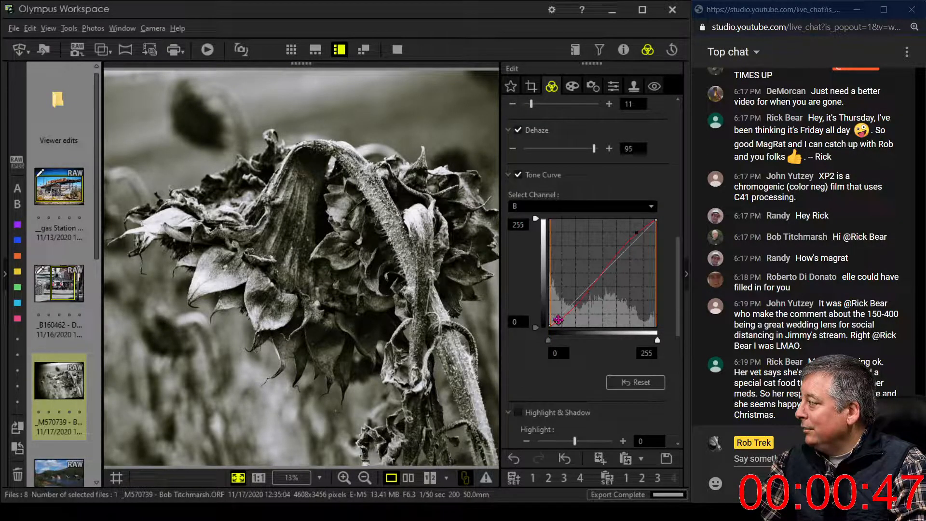
pyautogui.moveTo(559, 319); pyautogui.dragTo(559, 316)
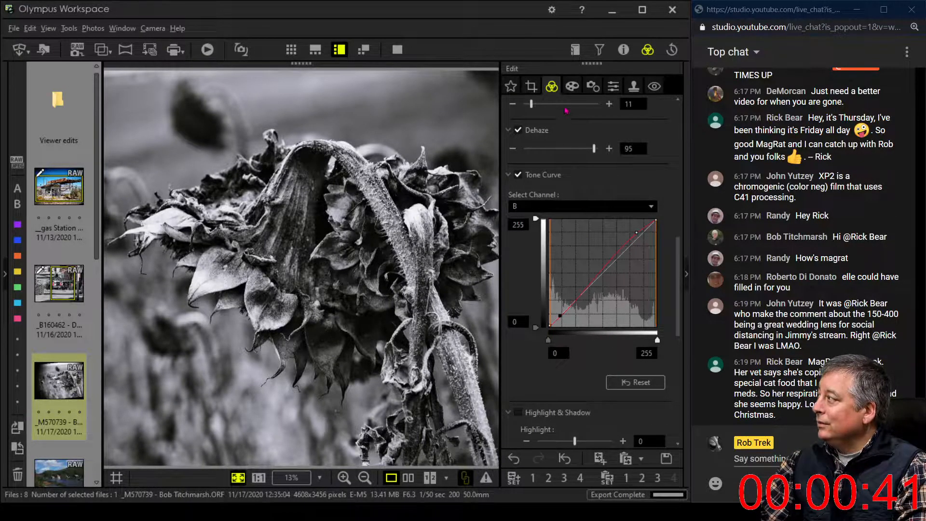
# Step: Strengthen the dark vignette around the sunflower by setting Adjust Vignetting to -19
pyautogui.click(571, 88)
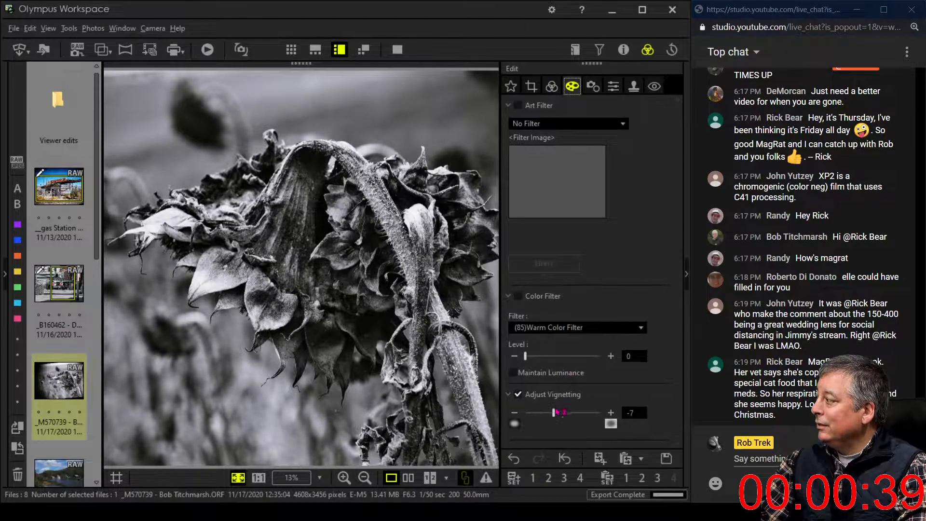
pyautogui.moveTo(553, 413); pyautogui.dragTo(541, 417)
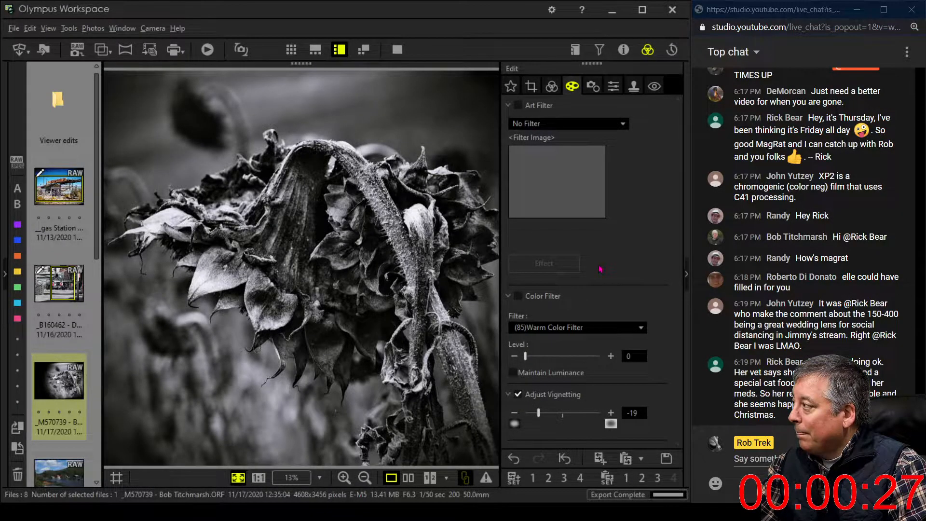
# Step: Refine the RGB tone curve on the sunflower photo by shifting the raised highlight point slightly toward darker tones and adjusting the deep shadow point
pyautogui.click(551, 86)
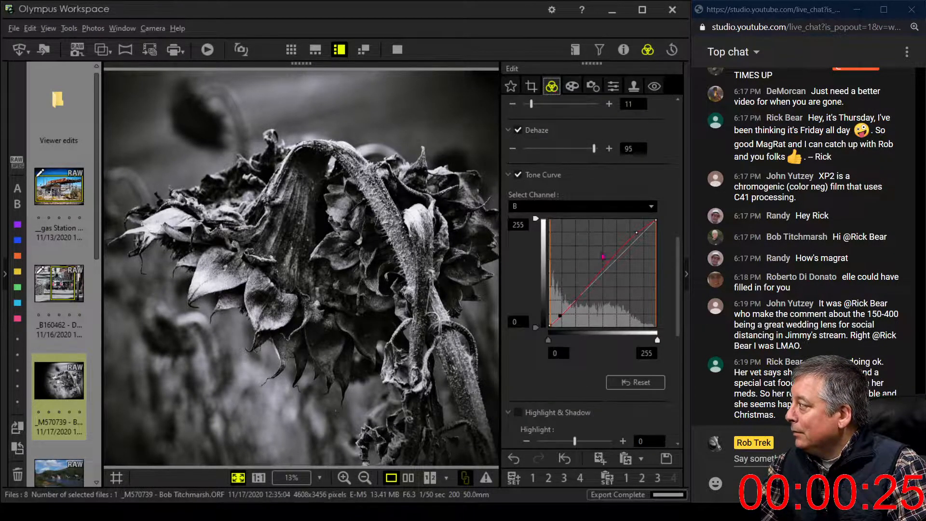
pyautogui.click(516, 206)
pyautogui.click(518, 219)
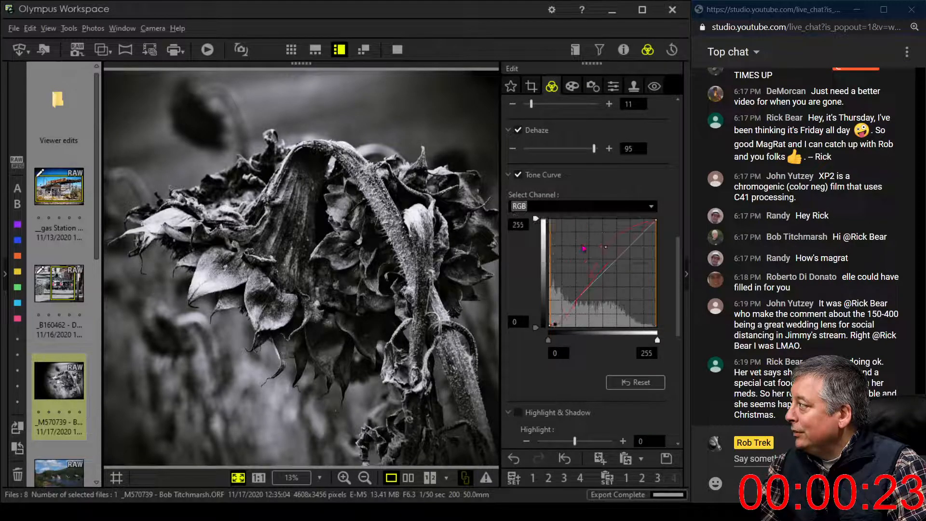
pyautogui.moveTo(607, 248); pyautogui.dragTo(601, 247)
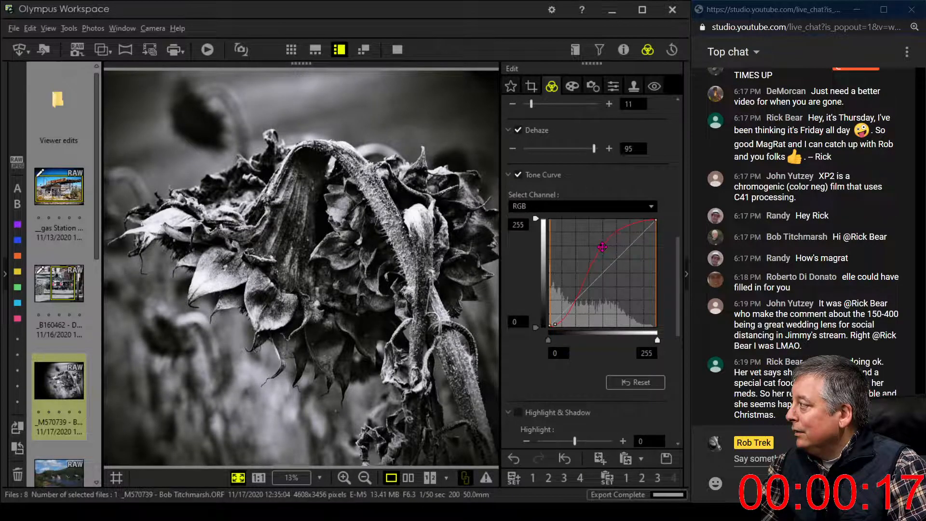
pyautogui.click(556, 322)
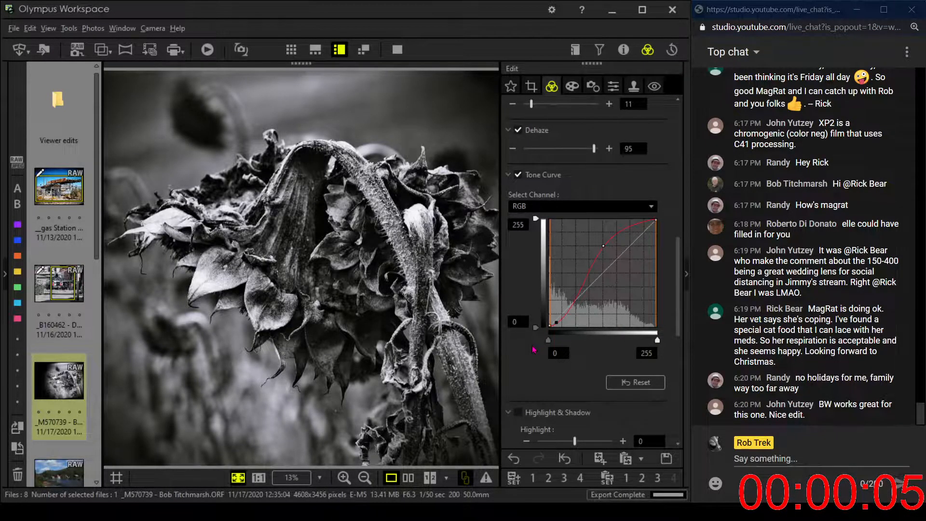
# Step: Compare the finished sunflower edit side by side with the original photo
pyautogui.click(411, 482)
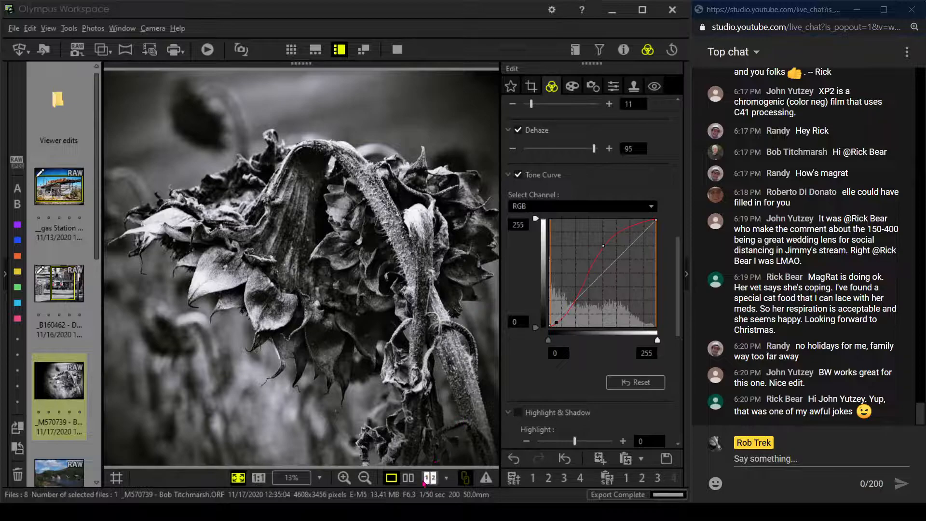
pyautogui.click(408, 477)
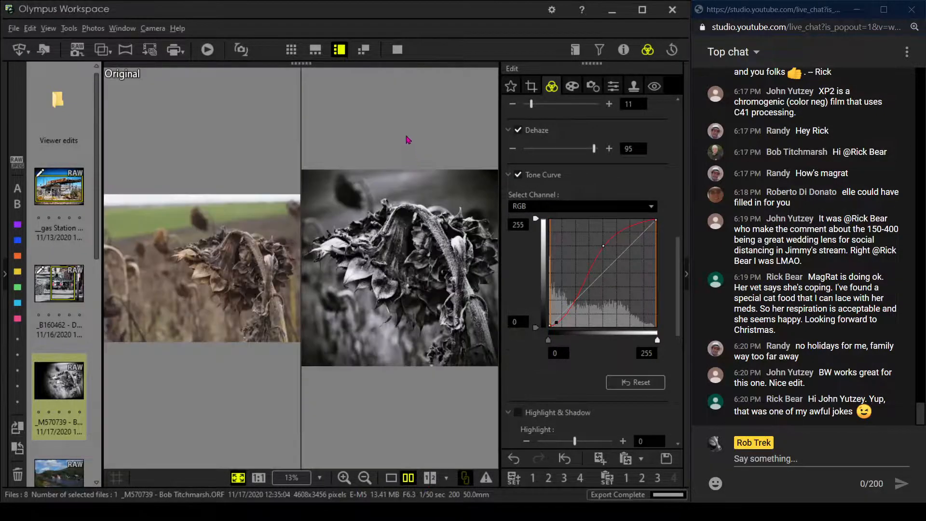
pyautogui.click(397, 49)
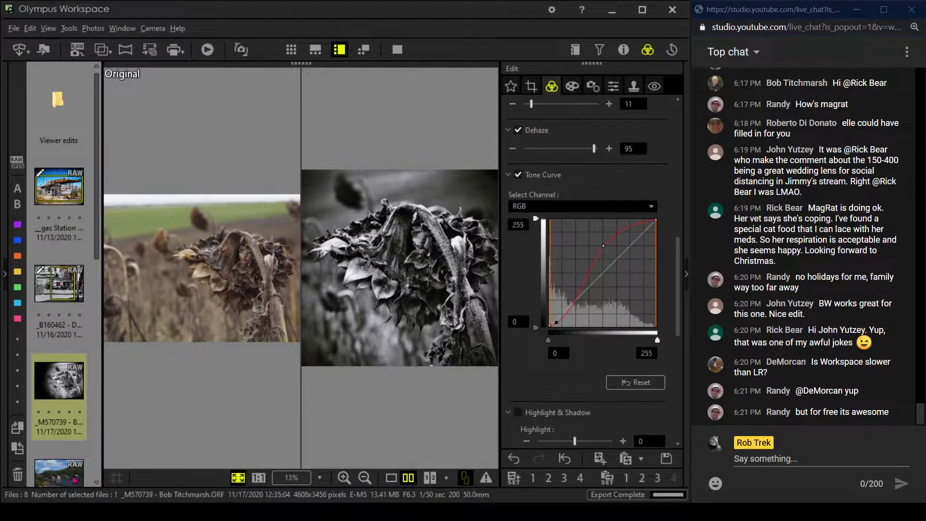
# Step: Open the lake village photo 11_19MusicSoundGear for editing and display it in the single-image view
pyautogui.scroll(-1, 75, 479)
pyautogui.click(73, 476)
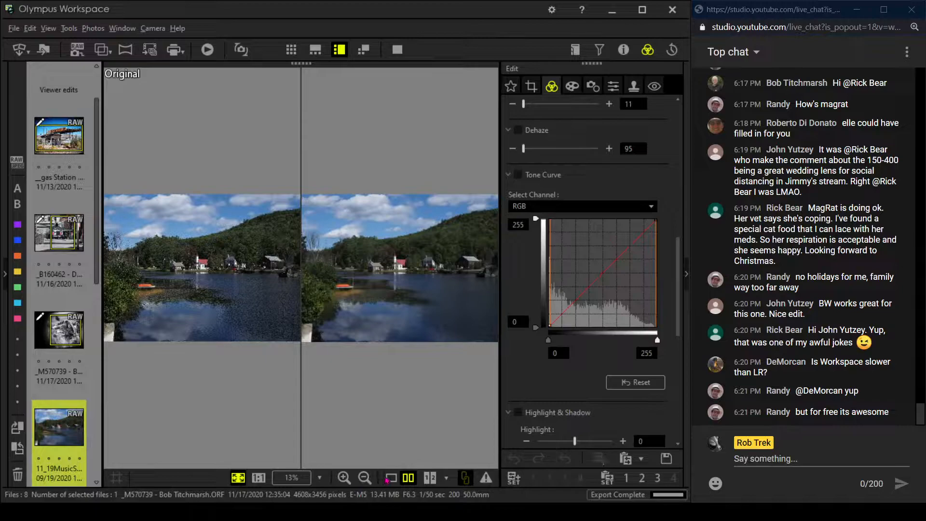
pyautogui.click(389, 479)
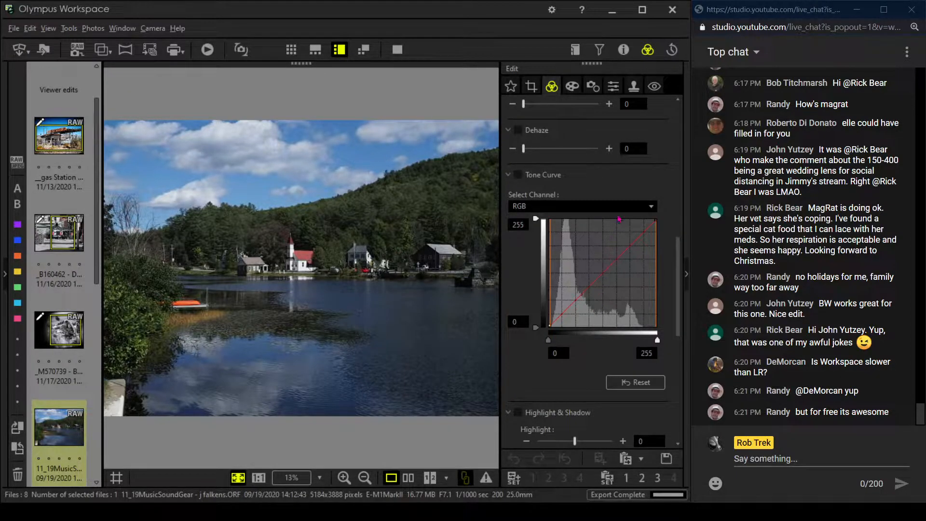
# Step: Examine the lake photo's shooting properties and inspect the church at 1:1 magnification
pyautogui.click(623, 50)
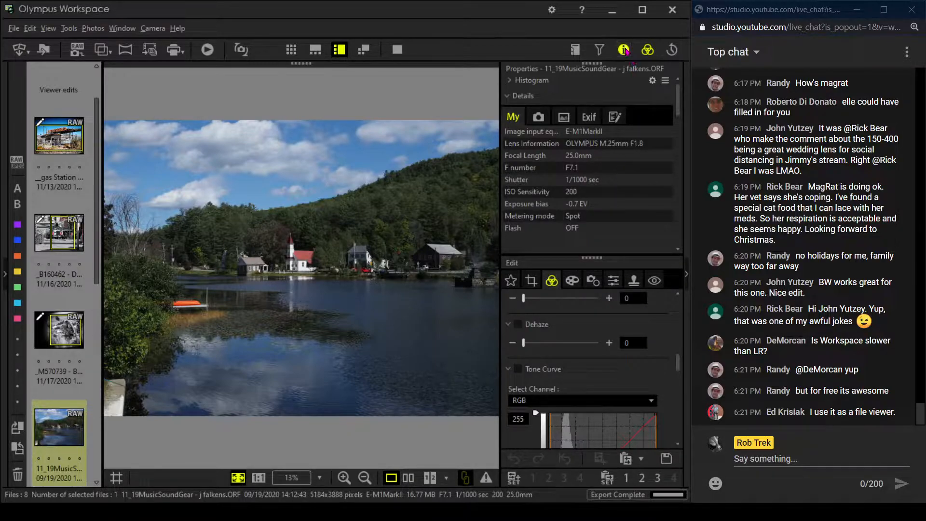
pyautogui.click(624, 49)
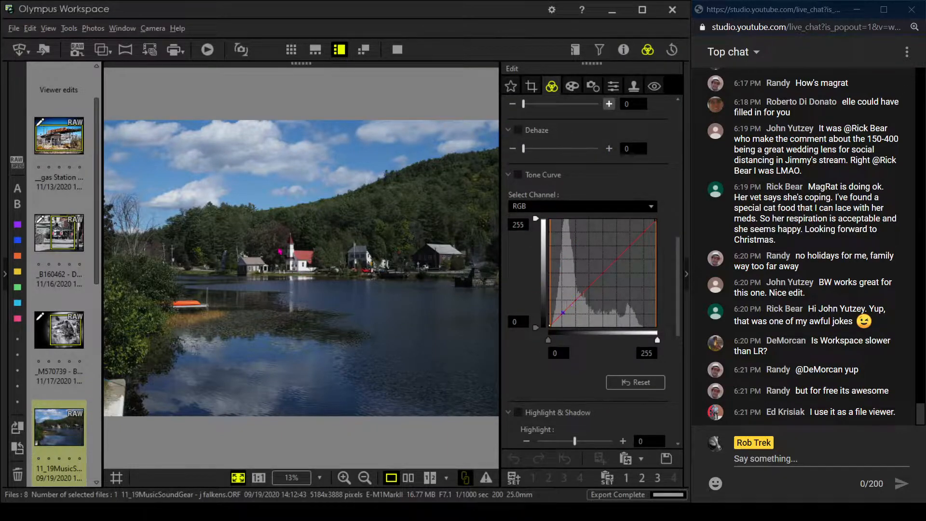
pyautogui.click(289, 255)
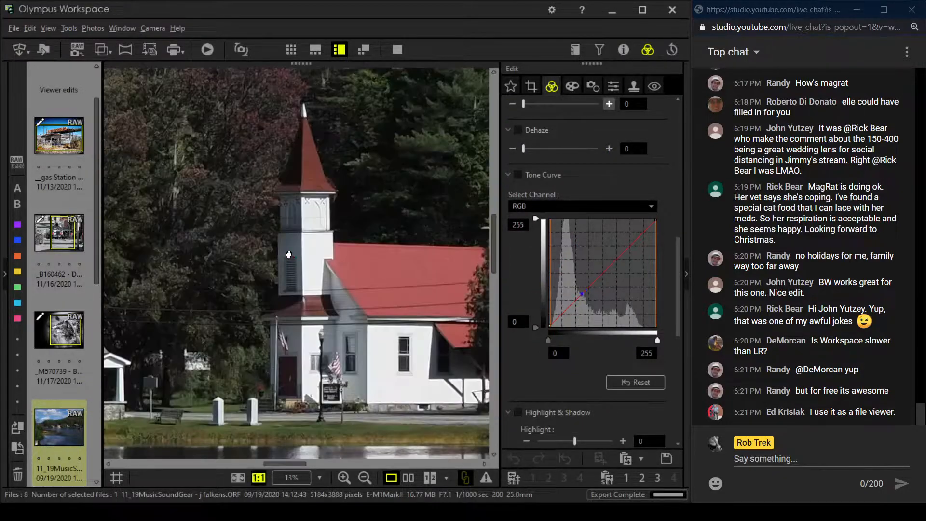
pyautogui.click(303, 276)
pyautogui.click(624, 49)
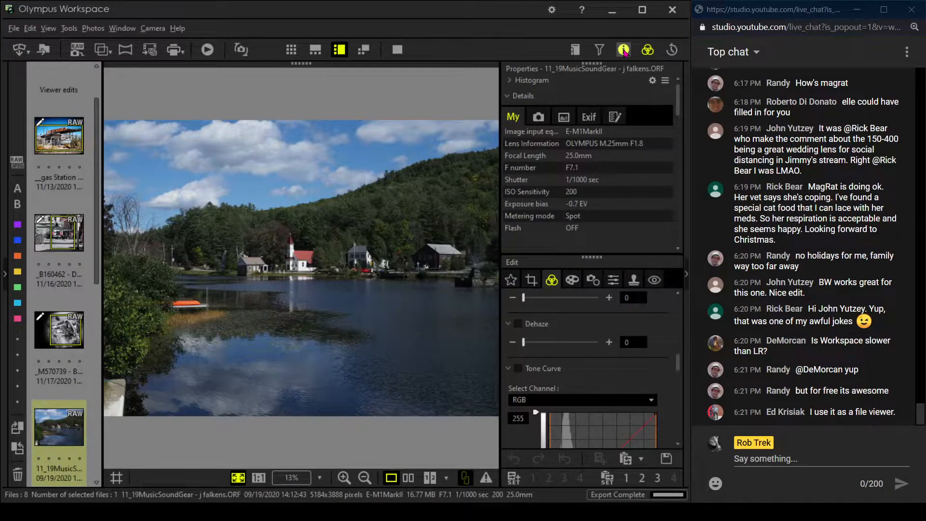
pyautogui.click(624, 50)
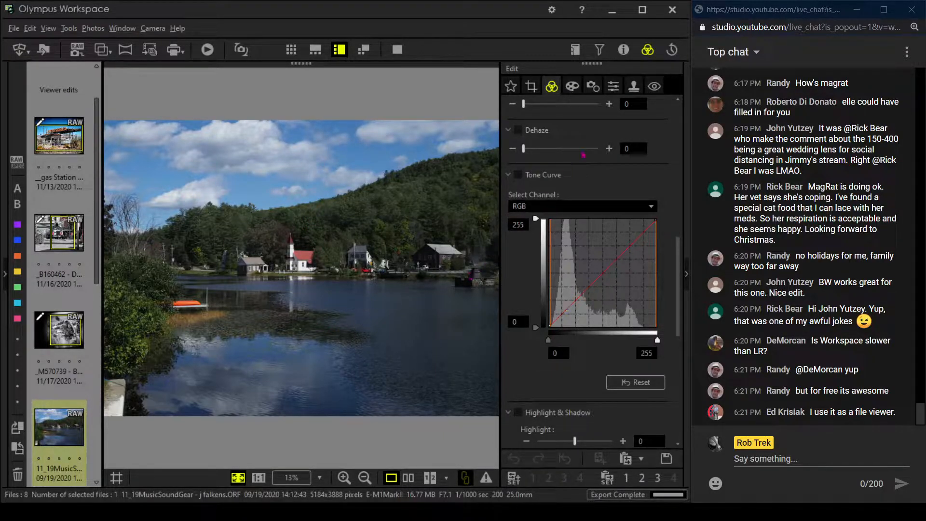
# Step: Try a 16:9 crop on the lake photo, with the frame moved up to trim more of the water
pyautogui.click(531, 86)
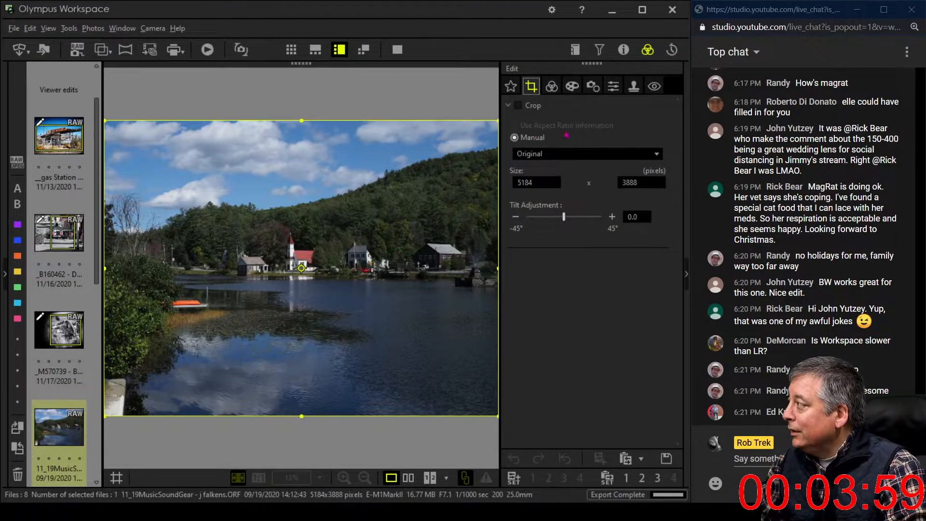
pyautogui.click(560, 154)
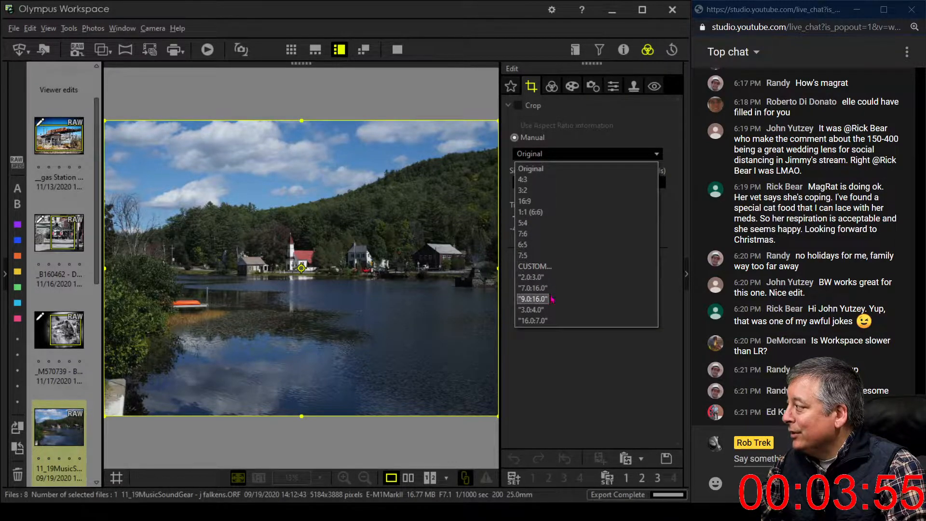
pyautogui.click(548, 204)
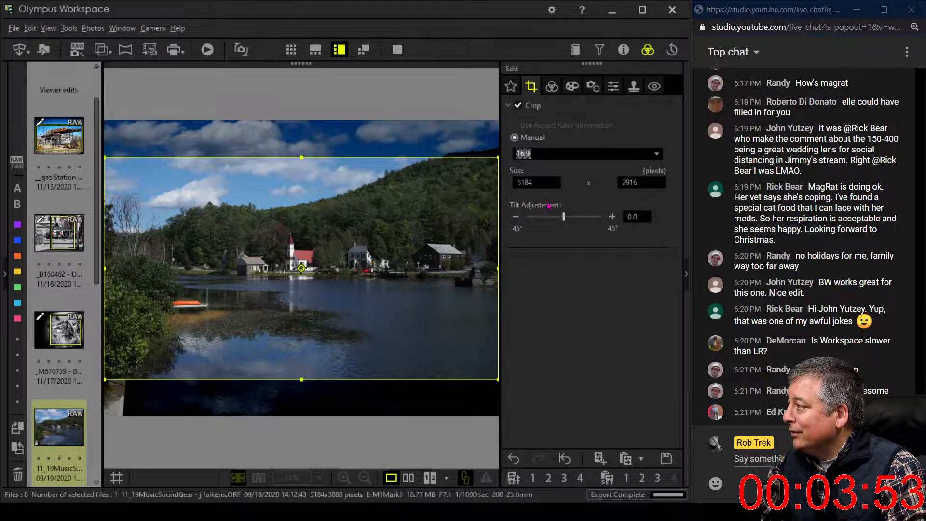
pyautogui.moveTo(440, 273); pyautogui.dragTo(439, 260)
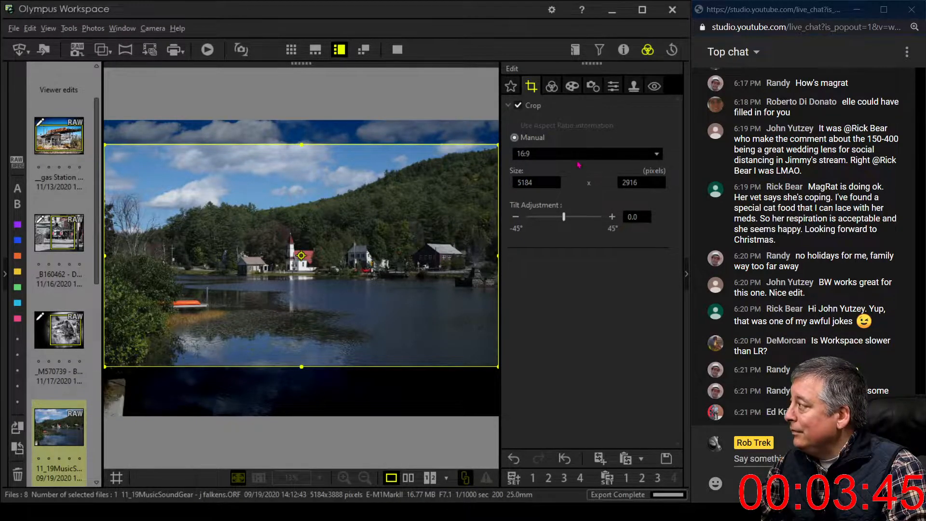
# Step: Crop the lake photo to the custom 16.0:7.0 ratio, move the frame up and shrink it from its left edge to 3959 x 1731 pixels
pyautogui.click(580, 155)
pyautogui.click(539, 322)
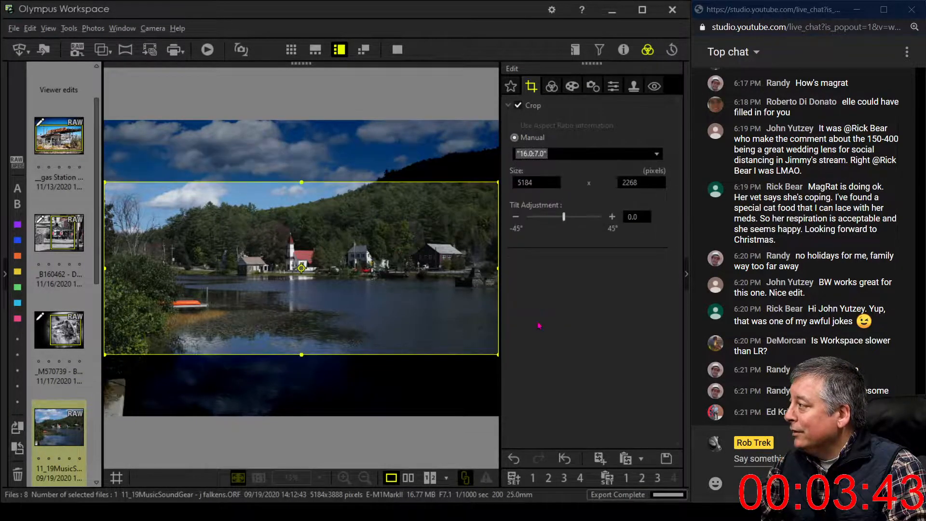
pyautogui.moveTo(449, 279); pyautogui.dragTo(456, 246)
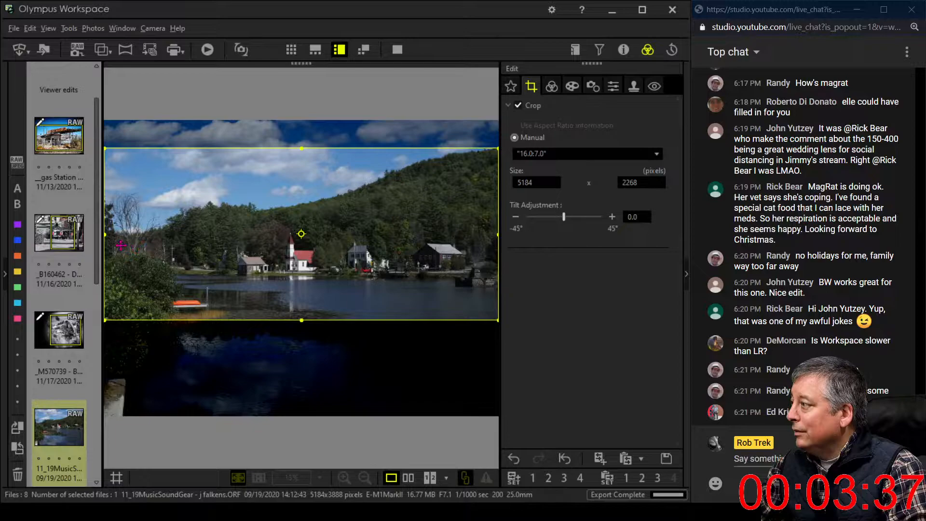
pyautogui.moveTo(107, 239); pyautogui.dragTo(199, 245)
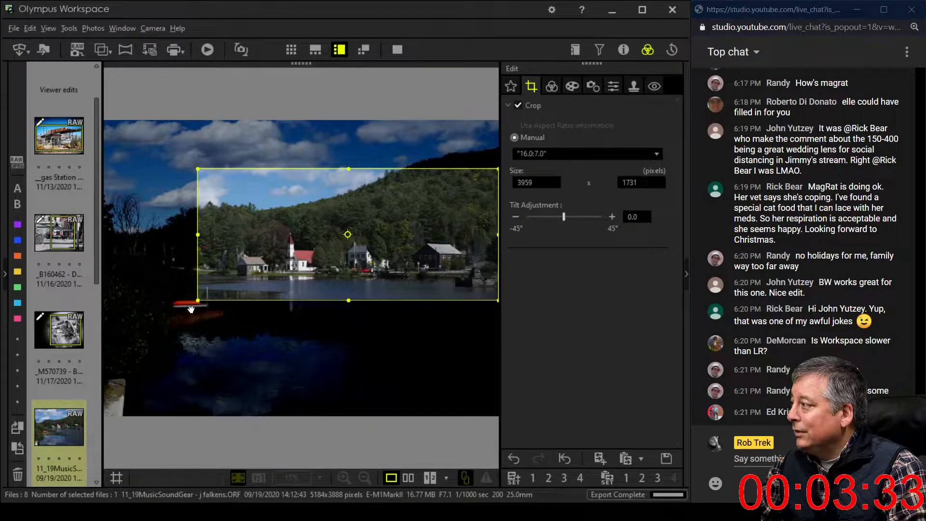
# Step: Fine-tune the position of the 16:7 crop frame around the church and shoreline houses, previewing the cropped result between adjustments
pyautogui.moveTo(288, 284); pyautogui.dragTo(280, 282)
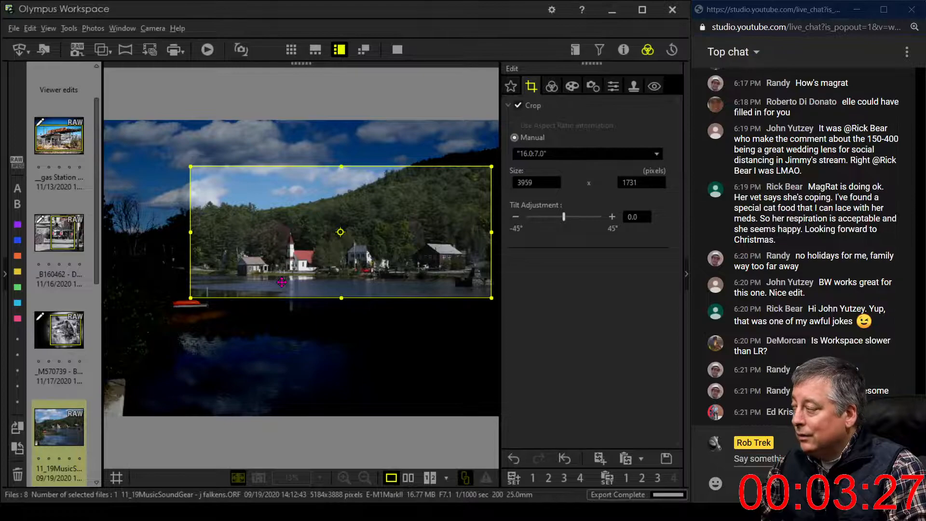
pyautogui.moveTo(283, 281); pyautogui.dragTo(288, 282)
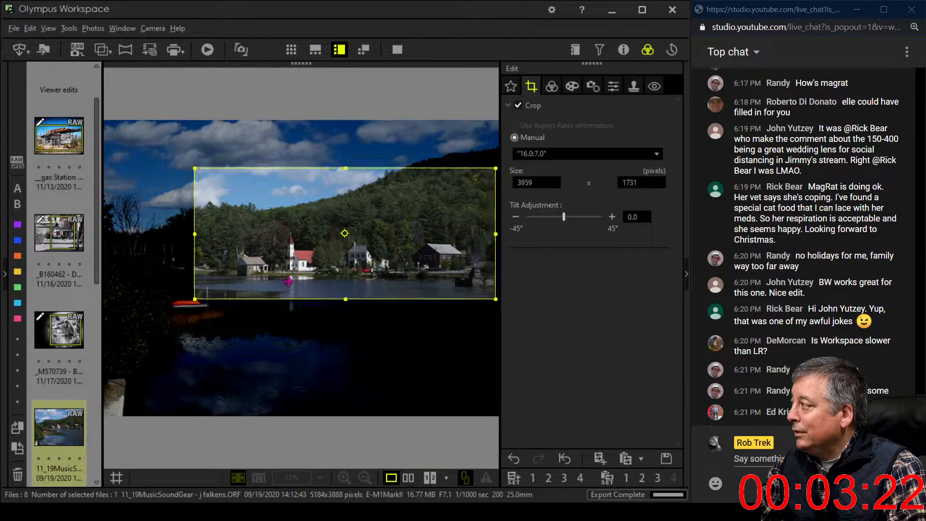
pyautogui.click(552, 87)
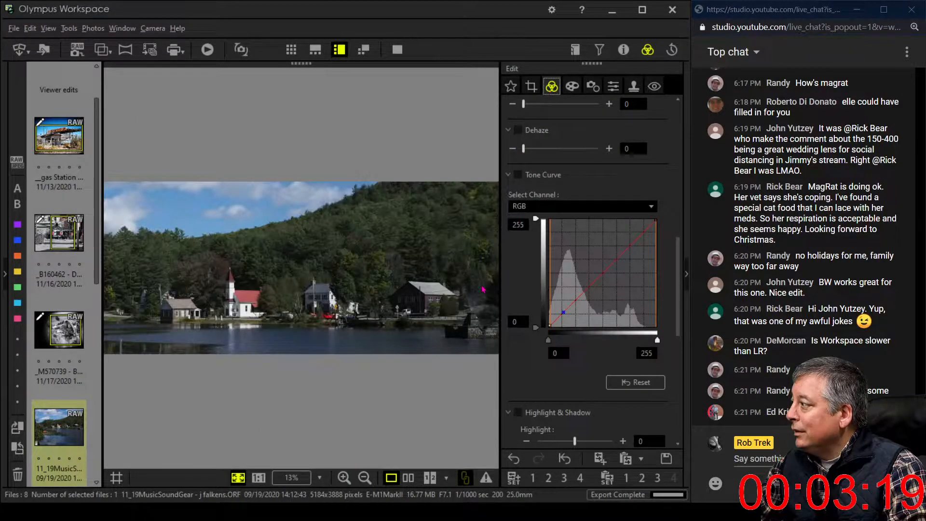
pyautogui.click(536, 89)
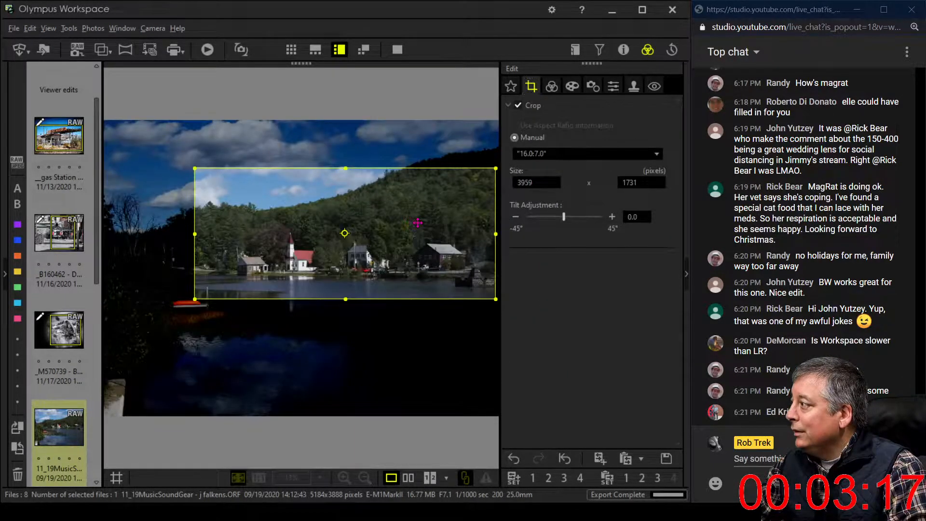
pyautogui.click(552, 86)
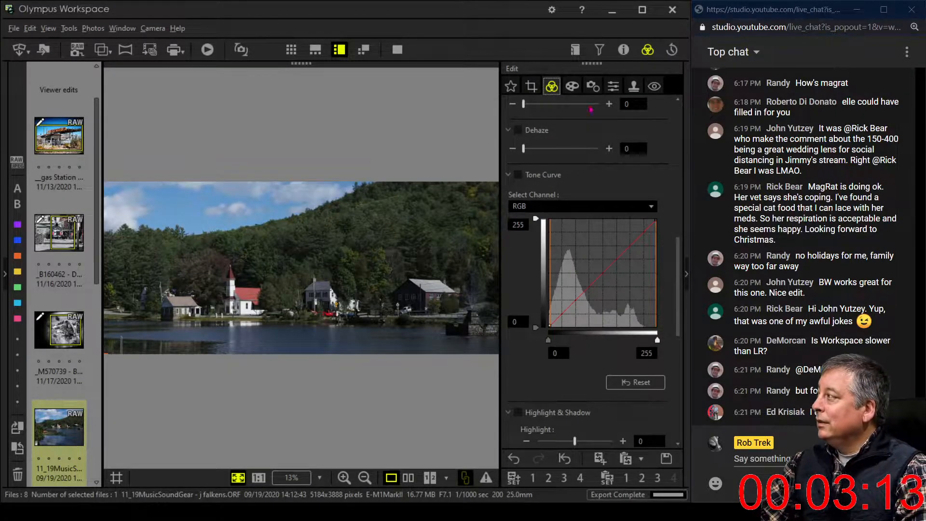
pyautogui.click(532, 87)
pyautogui.moveTo(393, 226); pyautogui.dragTo(395, 226)
pyautogui.click(554, 91)
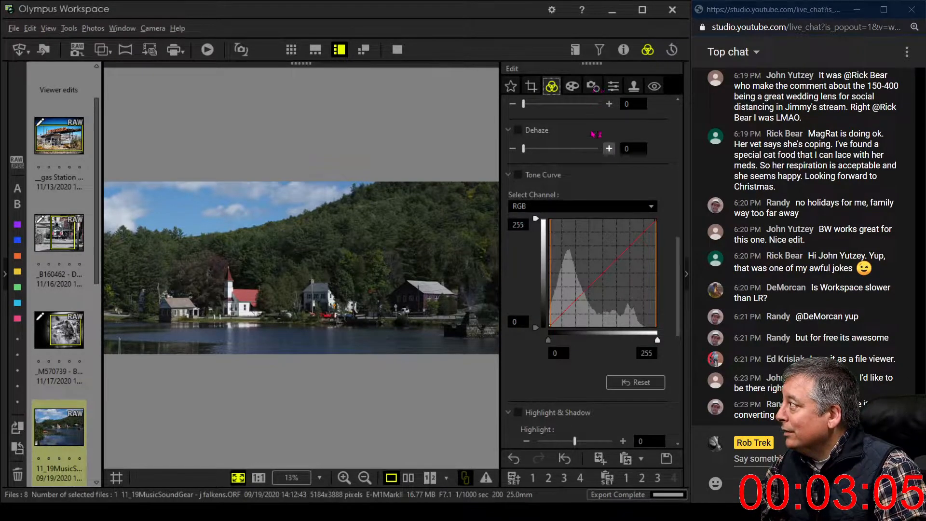
# Step: Add points to the RGB tone curve that darken the shadows and keep the midtones near the diagonal
pyautogui.moveTo(561, 316); pyautogui.dragTo(579, 302)
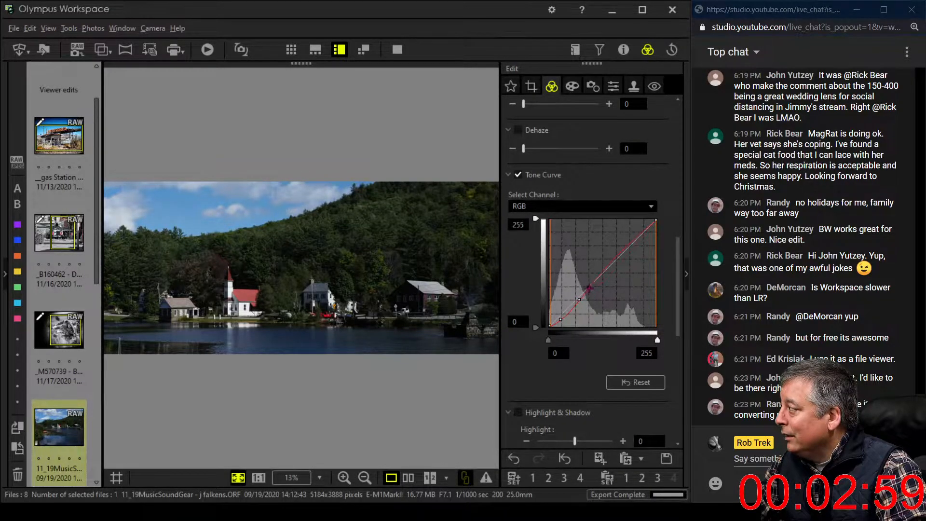
pyautogui.moveTo(589, 288)
pyautogui.mouseDown()
pyautogui.moveTo(598, 276)
pyautogui.moveTo(578, 299)
pyautogui.mouseUp()
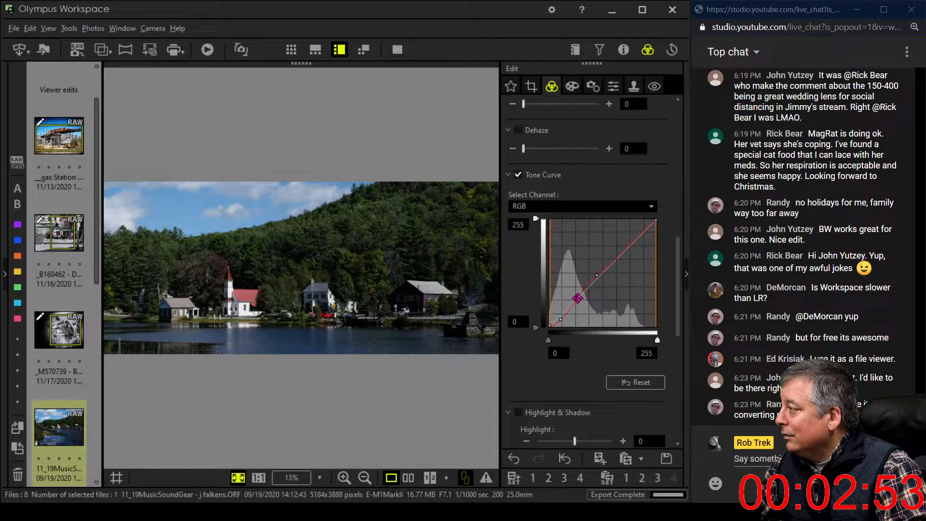
# Step: Set the lake photo's Gradation to AUTO
pyautogui.scroll(-10, 579, 400)
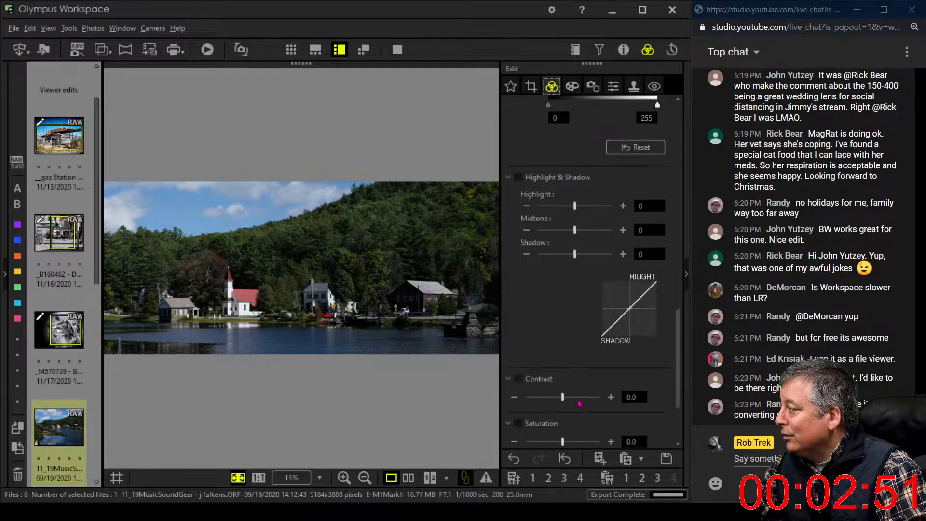
pyautogui.click(555, 390)
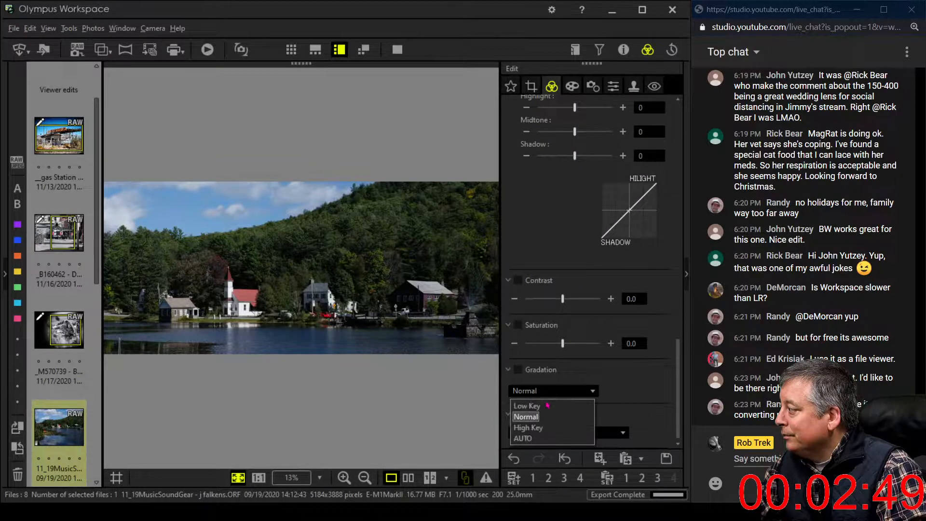
pyautogui.click(543, 434)
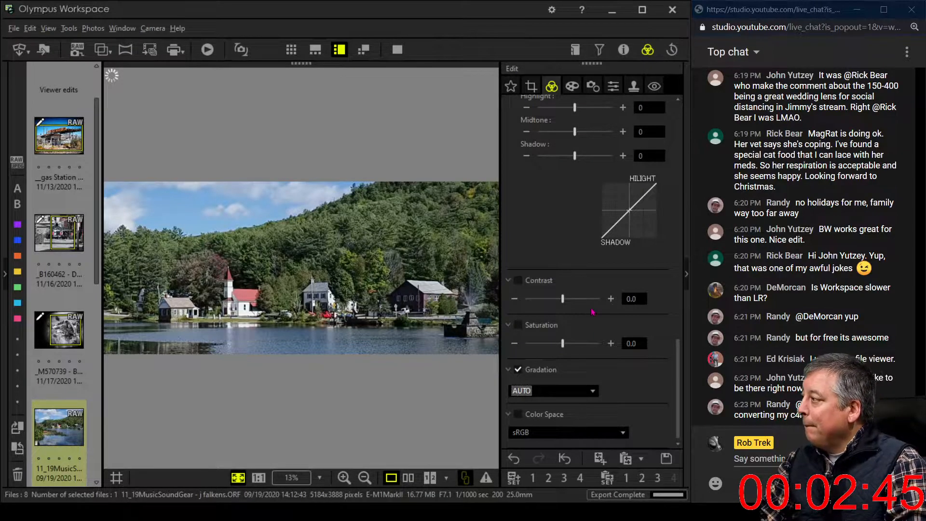
# Step: Reset the RGB tone curve and reshape it with a lowered deep-shadow point and a second point just above it
pyautogui.scroll(3, 598, 258)
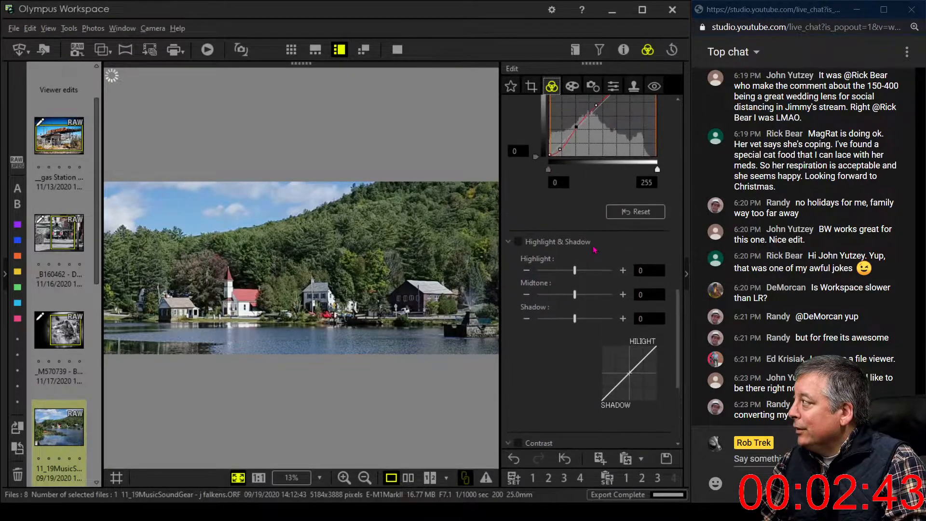
pyautogui.scroll(3, 596, 221)
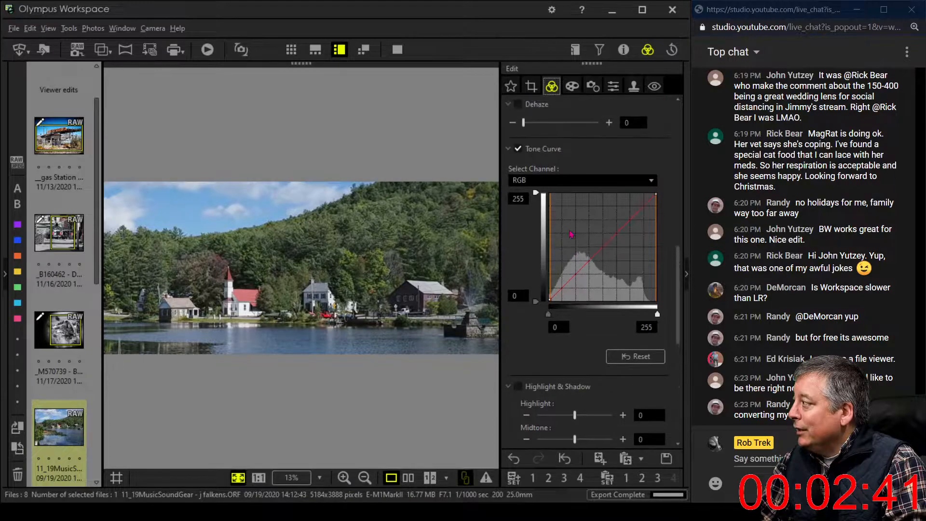
pyautogui.moveTo(554, 295)
pyautogui.mouseDown()
pyautogui.moveTo(567, 287)
pyautogui.moveTo(557, 300)
pyautogui.mouseUp()
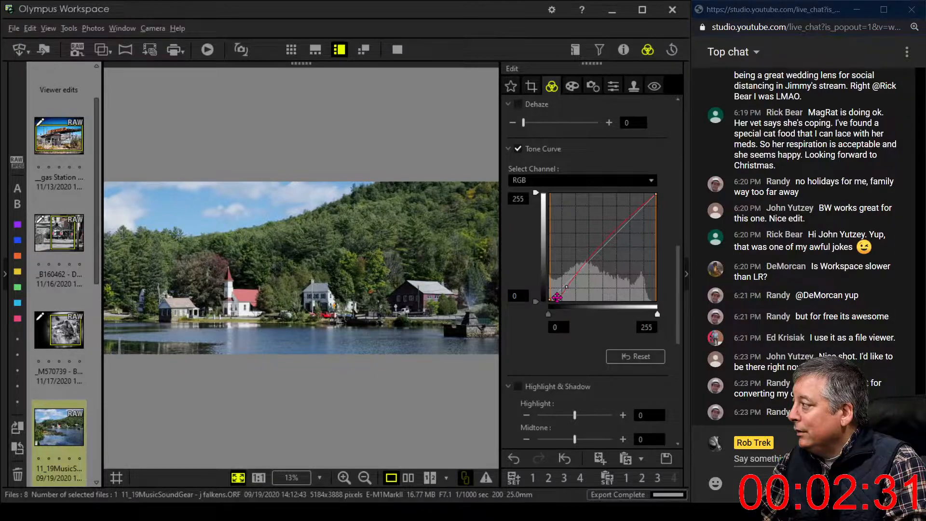
# Step: Raise the upper shadow point of the RGB tone curve to the diagonal and set the saturation of color 2 (red) to 4
pyautogui.moveTo(557, 298); pyautogui.dragTo(582, 270)
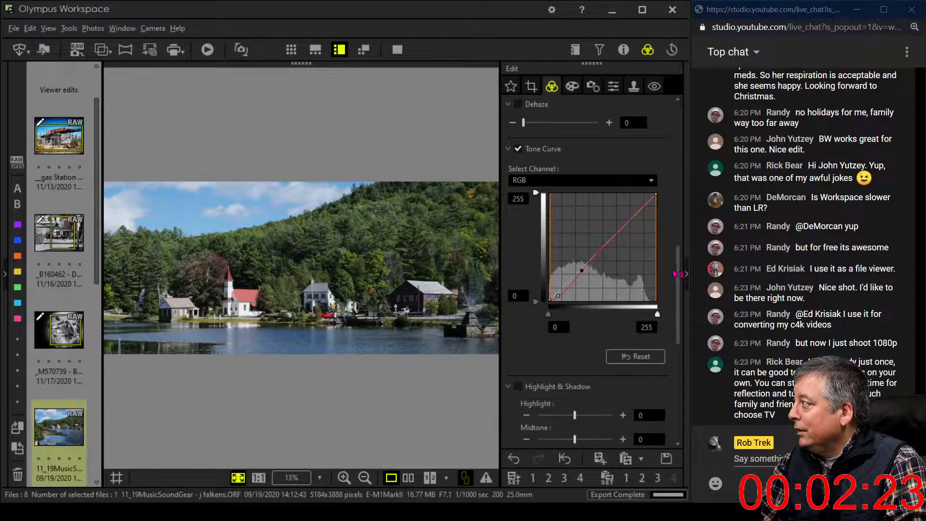
pyautogui.moveTo(676, 274); pyautogui.dragTo(668, 197)
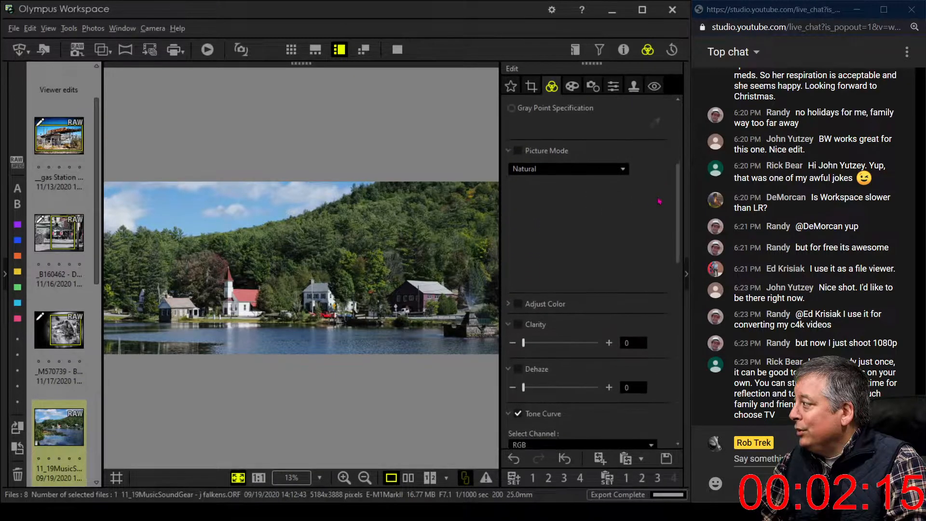
pyautogui.click(513, 305)
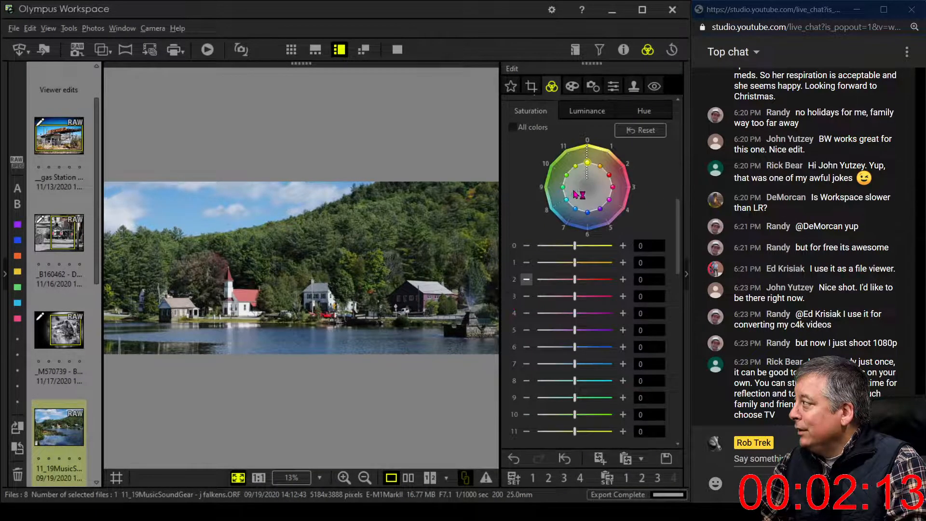
pyautogui.moveTo(610, 176); pyautogui.dragTo(624, 168)
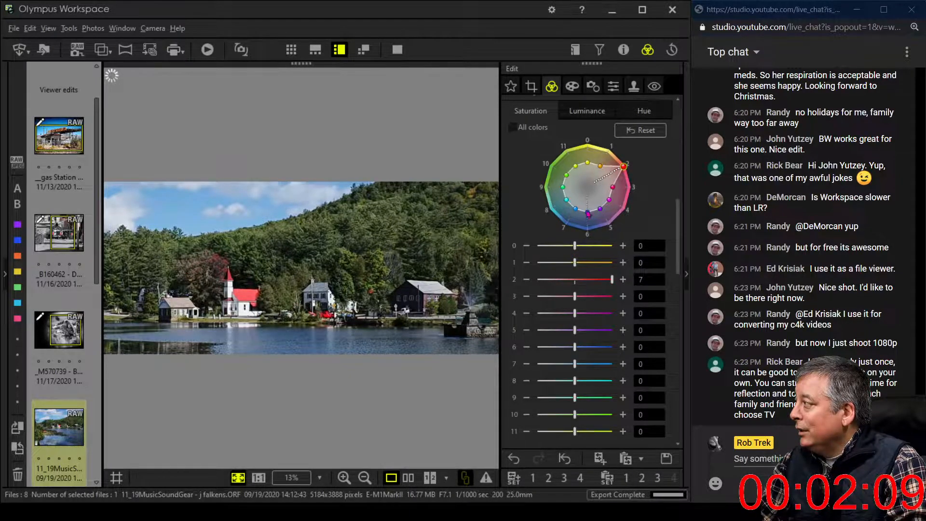
pyautogui.moveTo(628, 173); pyautogui.dragTo(621, 176)
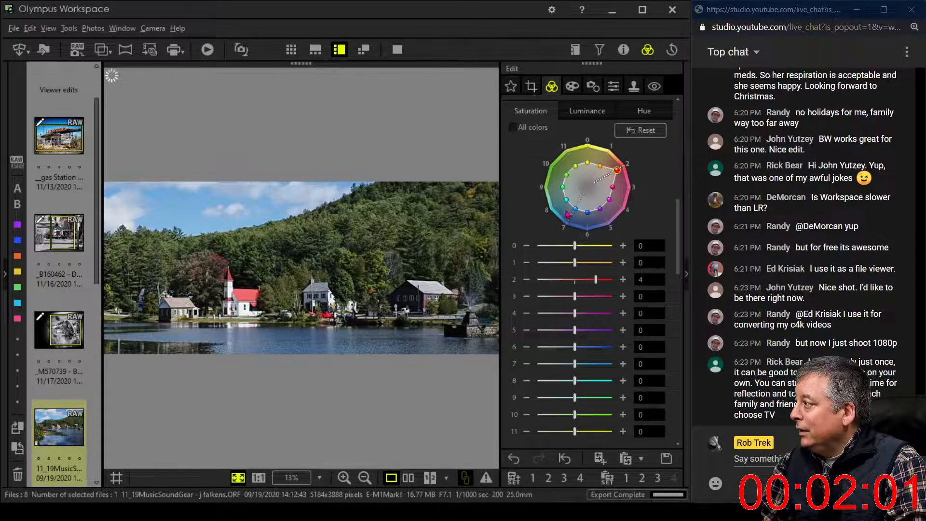
# Step: Shift the lake photo's hue values to 2 for color 7 (blue) and 3 for color 10 (green)
pyautogui.click(631, 115)
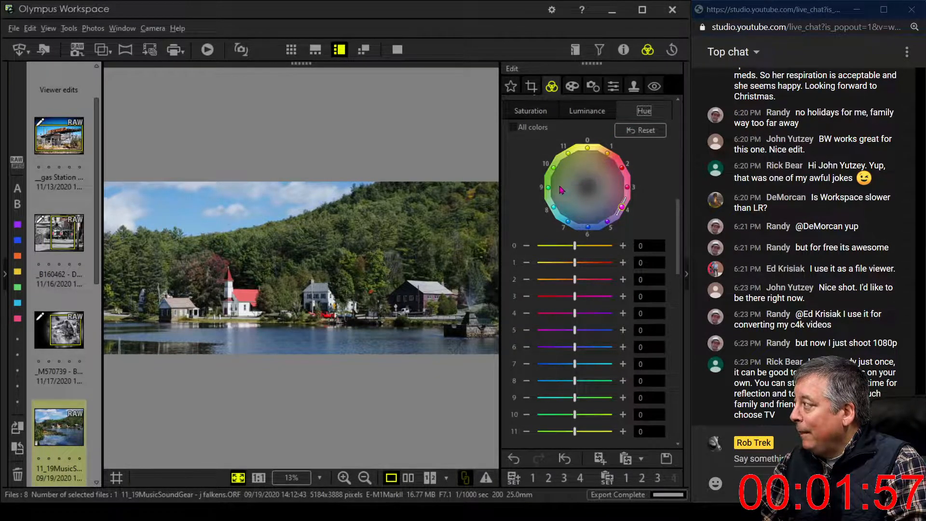
pyautogui.click(569, 223)
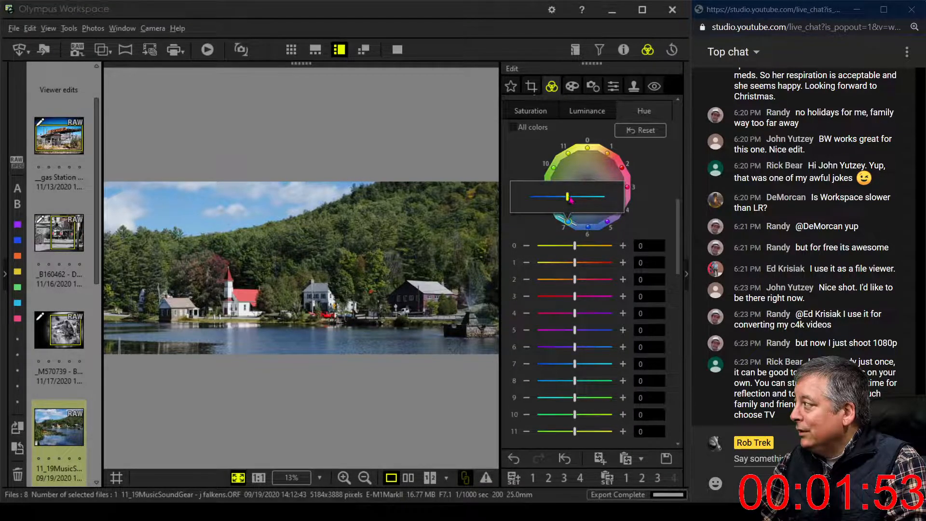
pyautogui.moveTo(570, 200); pyautogui.dragTo(583, 202)
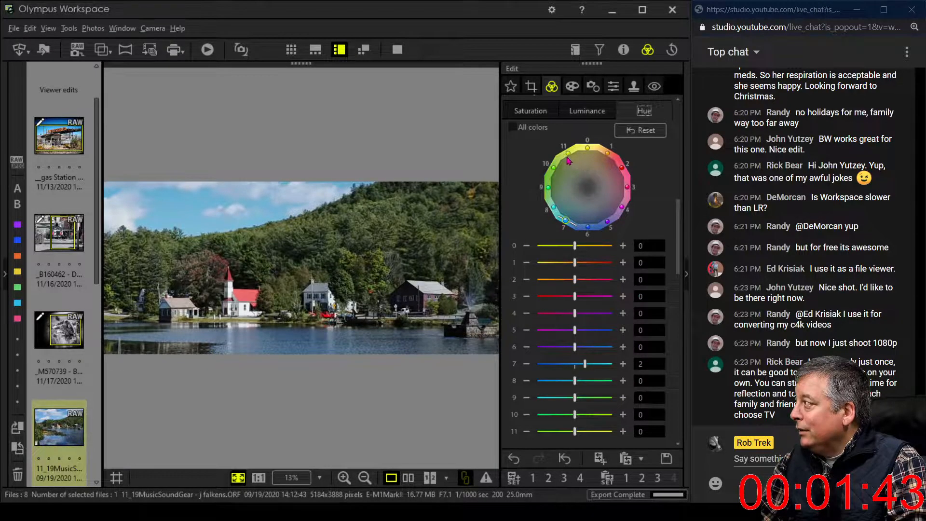
pyautogui.moveTo(556, 171)
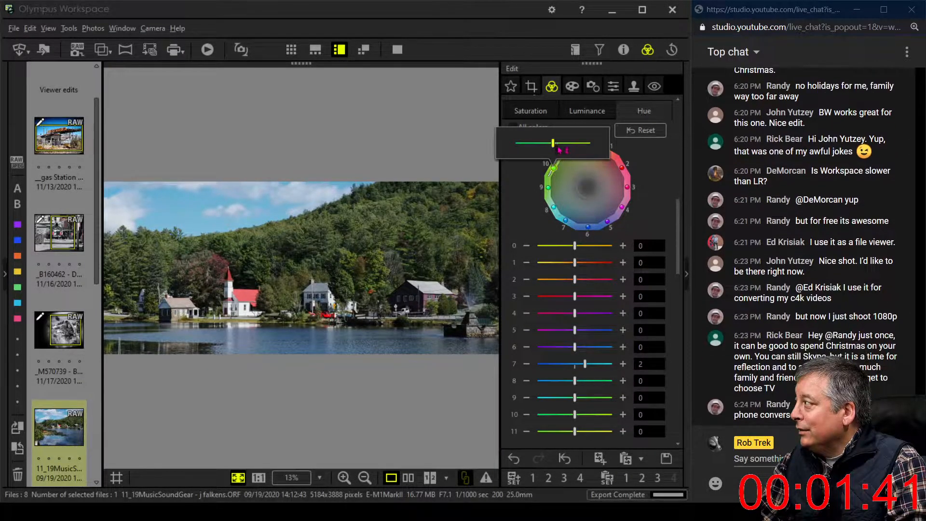
pyautogui.moveTo(553, 143); pyautogui.dragTo(569, 144)
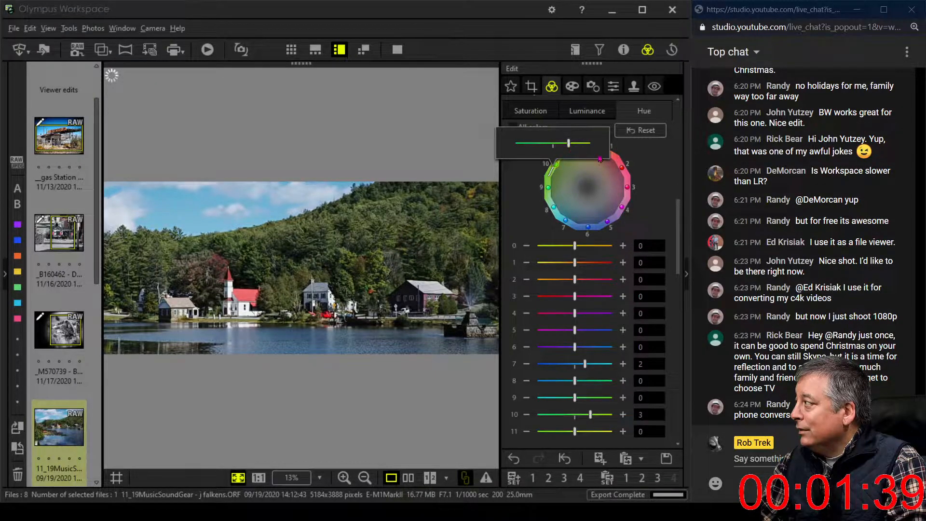
# Step: Set the saturation of color 0 (yellow) to 7, color 1 (orange) to 6 and color 10 (green) to -3
pyautogui.click(539, 112)
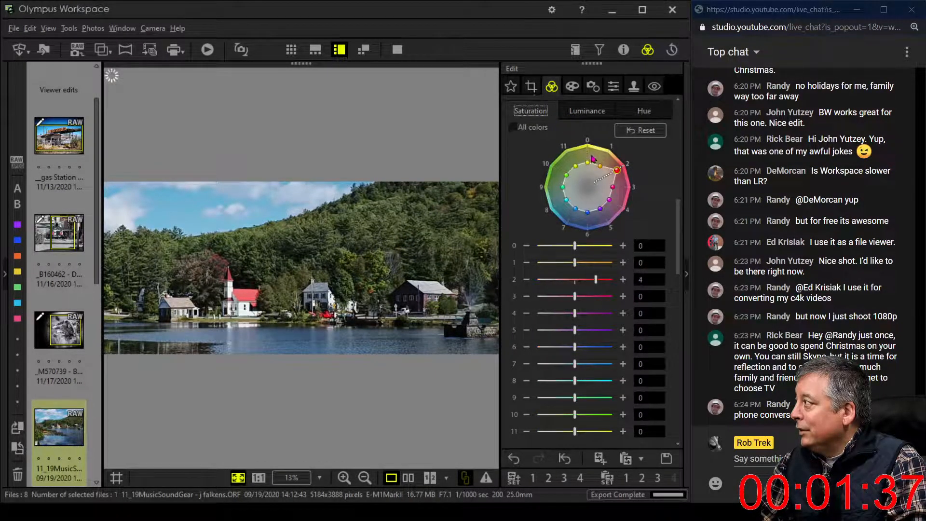
pyautogui.moveTo(588, 163); pyautogui.dragTo(588, 145)
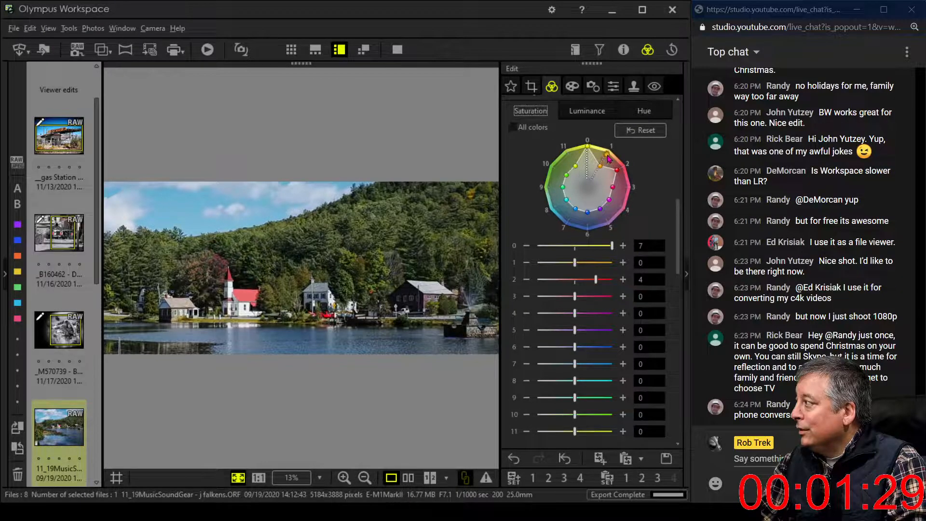
pyautogui.click(607, 156)
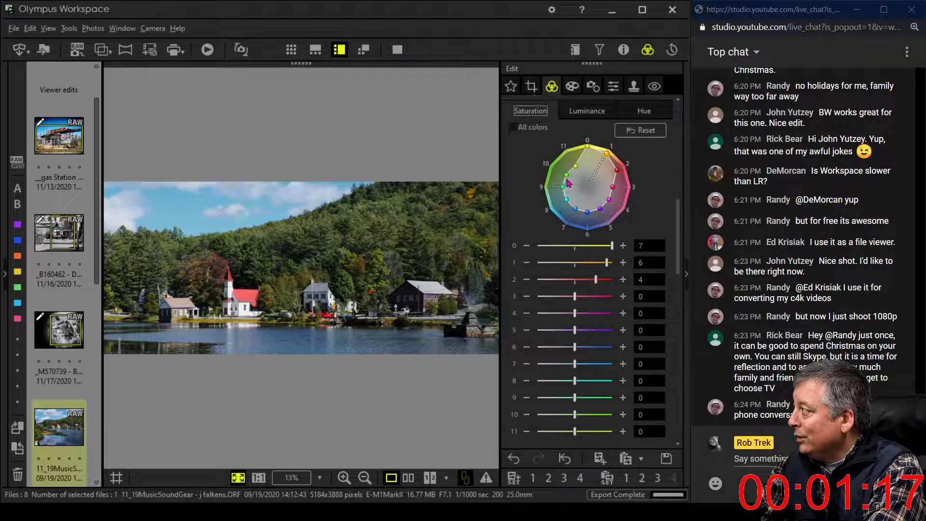
pyautogui.click(572, 182)
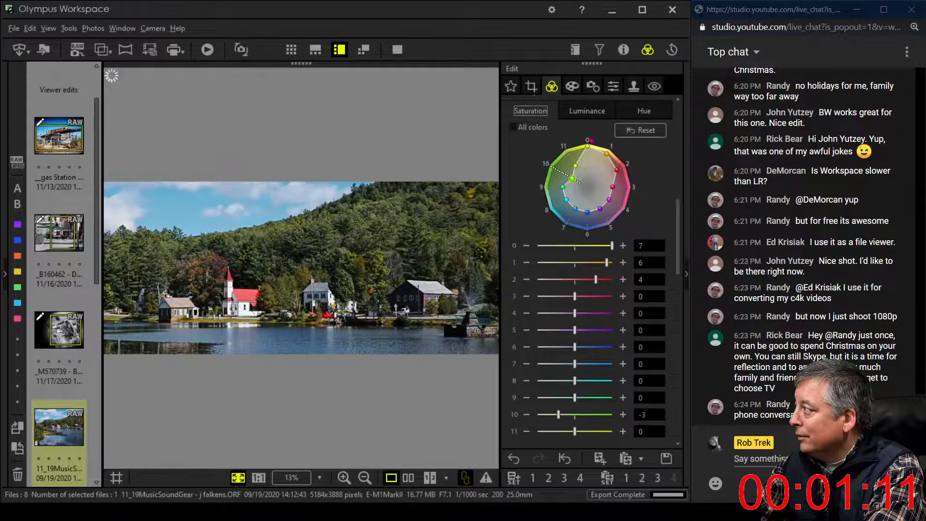
# Step: Fine-tune the green saturation and set luminance to 7 for colors 0 and 1, -3 for color 9 and -5 for colors 10 and 11
pyautogui.click(591, 119)
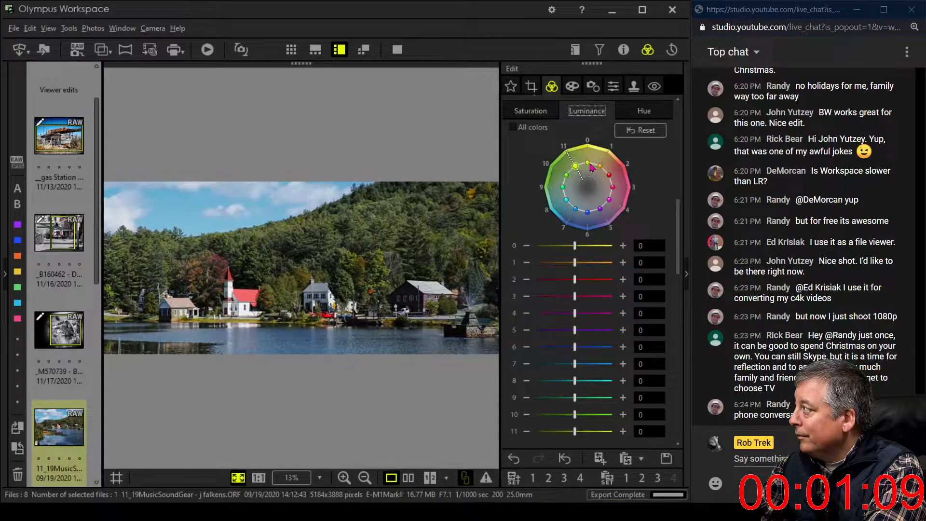
pyautogui.moveTo(588, 163); pyautogui.dragTo(607, 167)
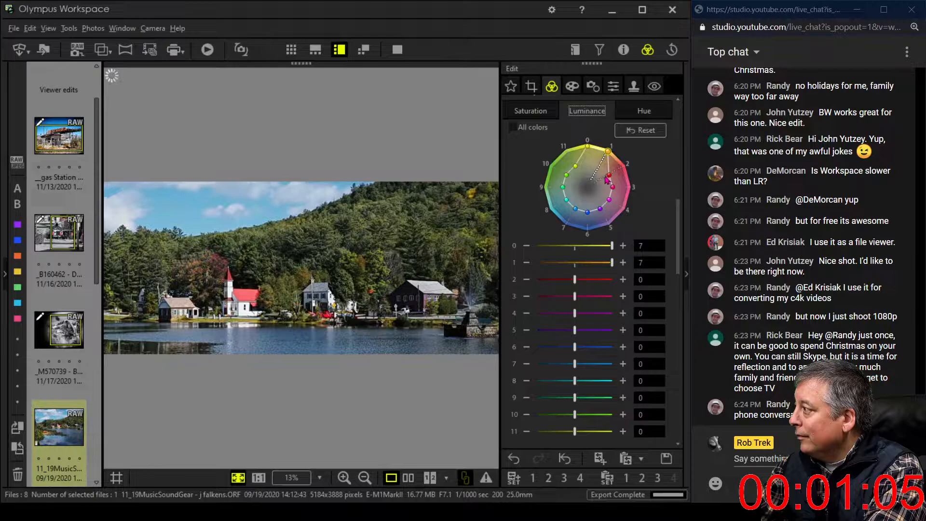
pyautogui.click(542, 116)
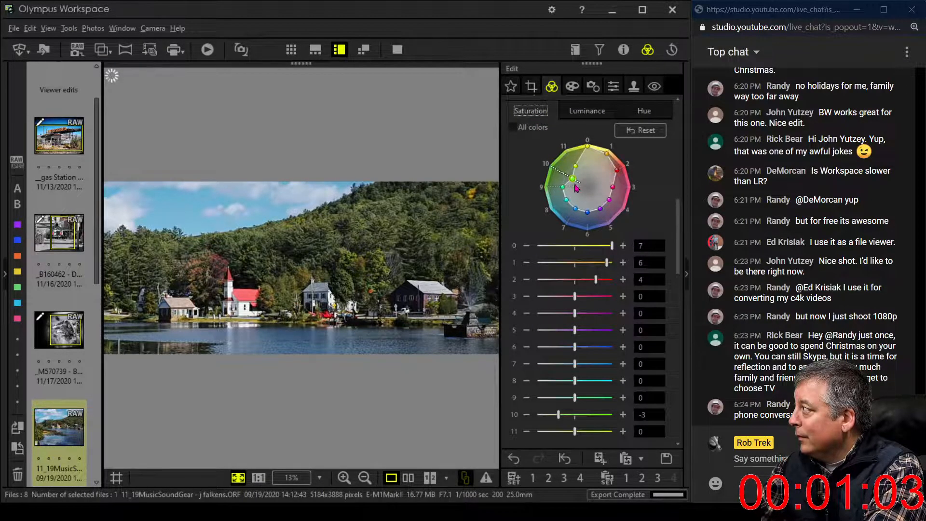
pyautogui.moveTo(574, 181); pyautogui.dragTo(569, 188)
pyautogui.click(584, 116)
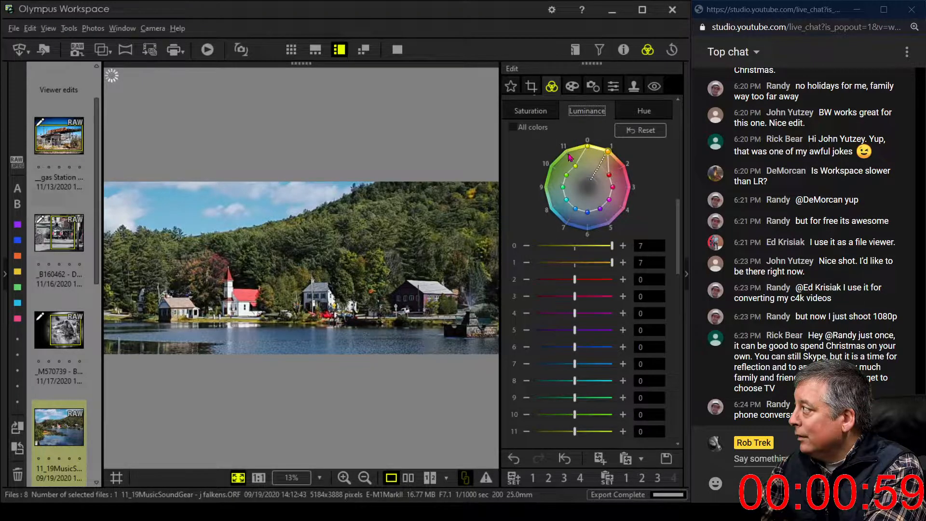
pyautogui.moveTo(568, 177)
pyautogui.mouseDown()
pyautogui.moveTo(572, 189)
pyautogui.moveTo(579, 172)
pyautogui.moveTo(584, 177)
pyautogui.mouseUp()
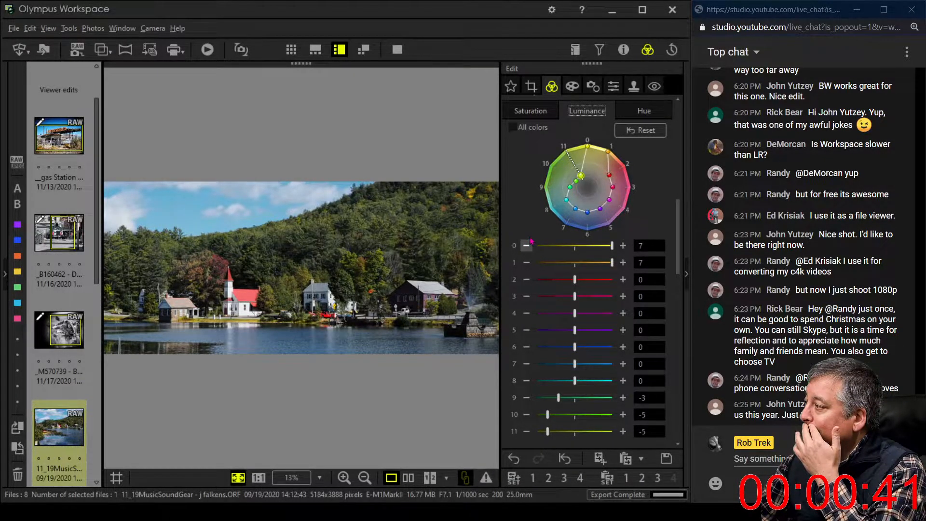
# Step: Set the lake photo's Noise Filter to OFF and return to the color adjustments
pyautogui.click(612, 89)
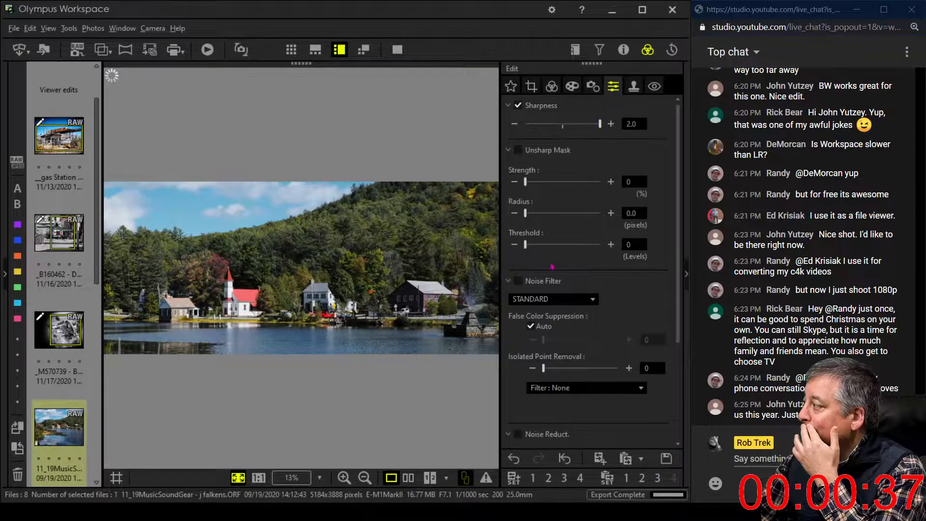
pyautogui.click(546, 297)
pyautogui.click(542, 313)
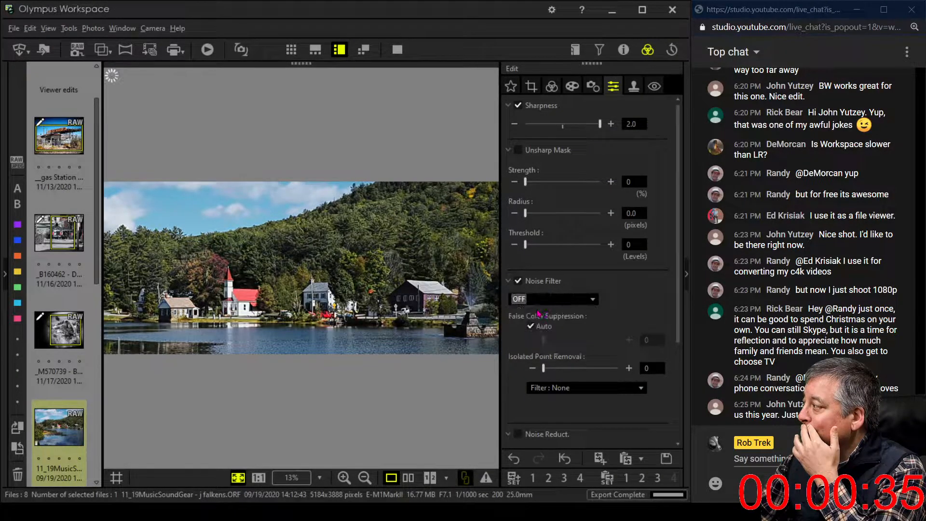
pyautogui.click(573, 88)
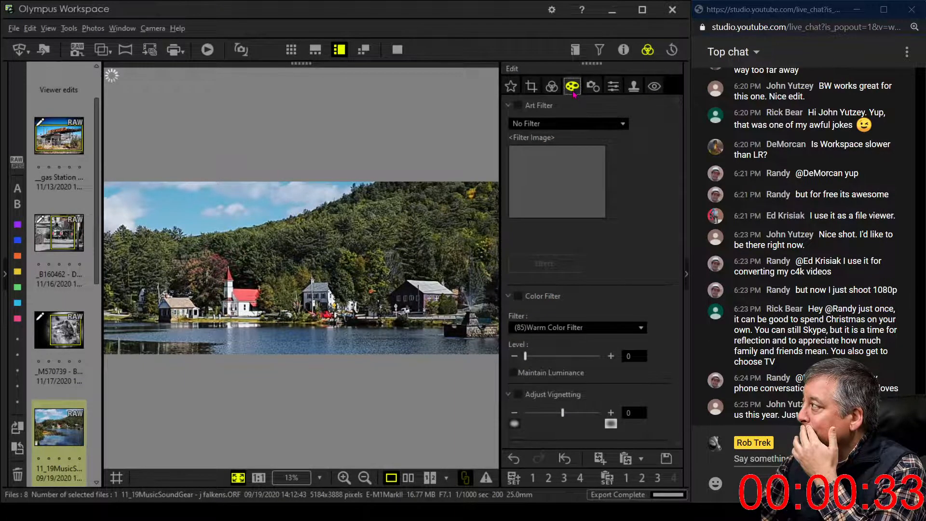
pyautogui.click(557, 93)
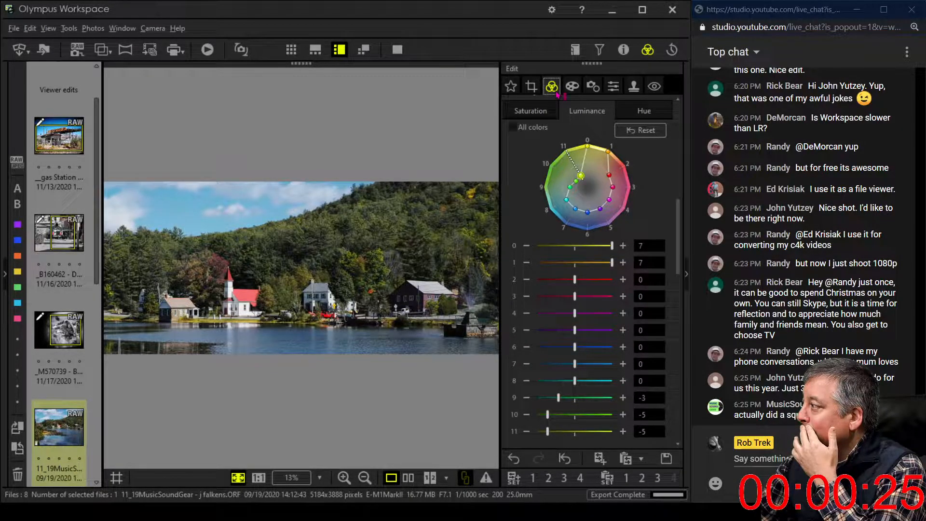
# Step: Inspect the fountain beside the purple house at 1:1 and compare the edited photo with the original side by side in full screen
pyautogui.click(475, 288)
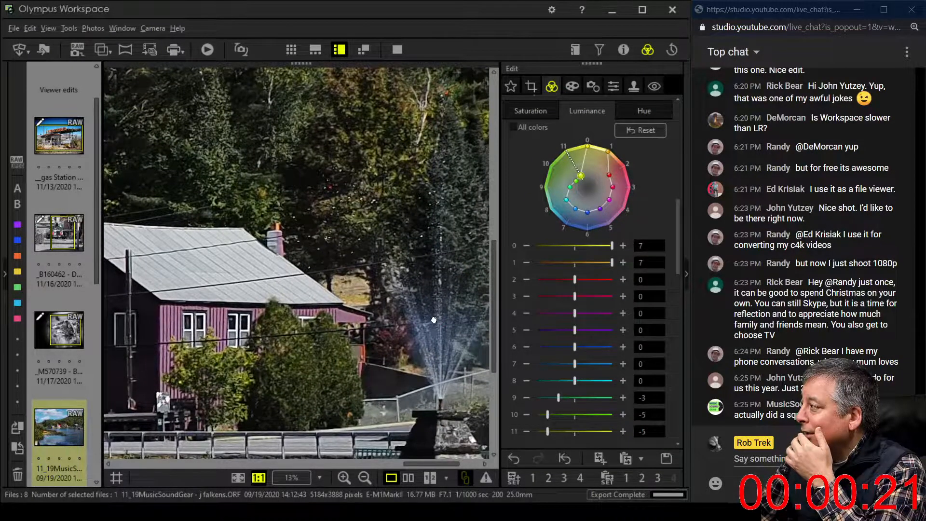
pyautogui.click(434, 319)
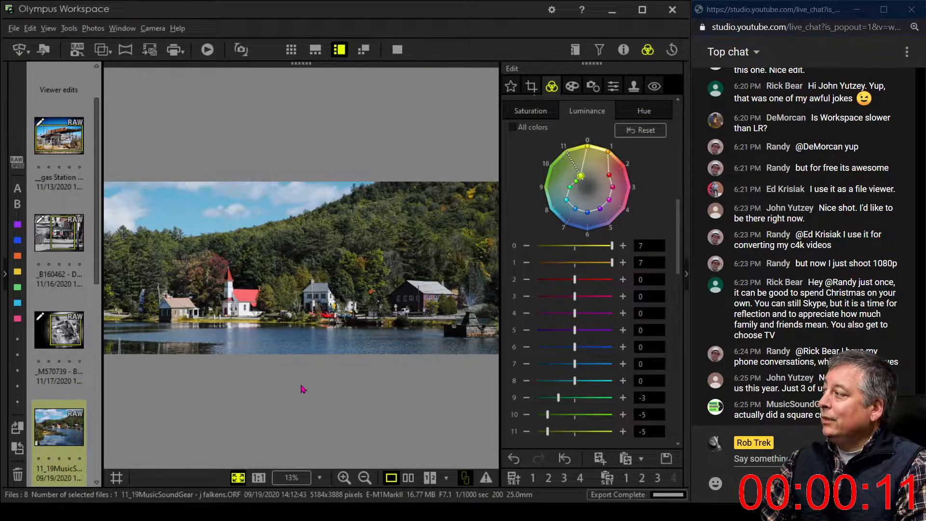
pyautogui.click(408, 477)
pyautogui.click(397, 49)
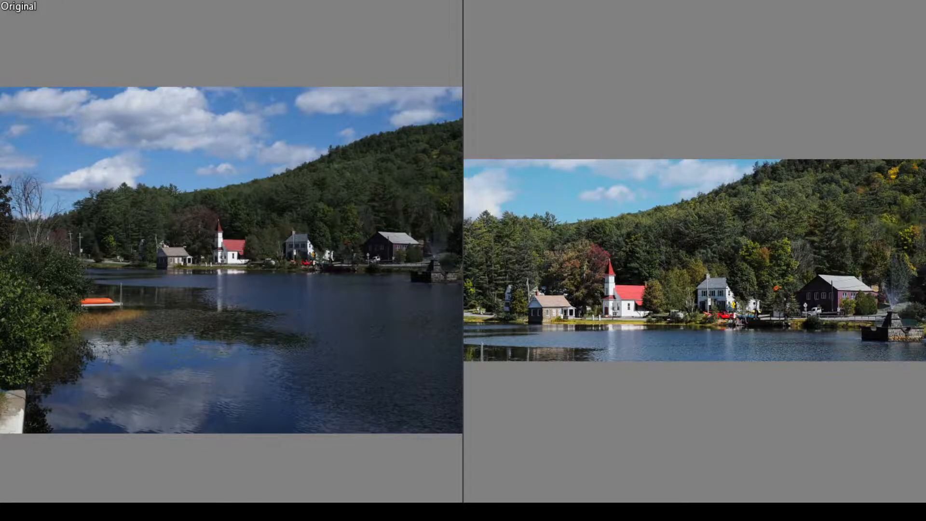
pyautogui.press('Escape')
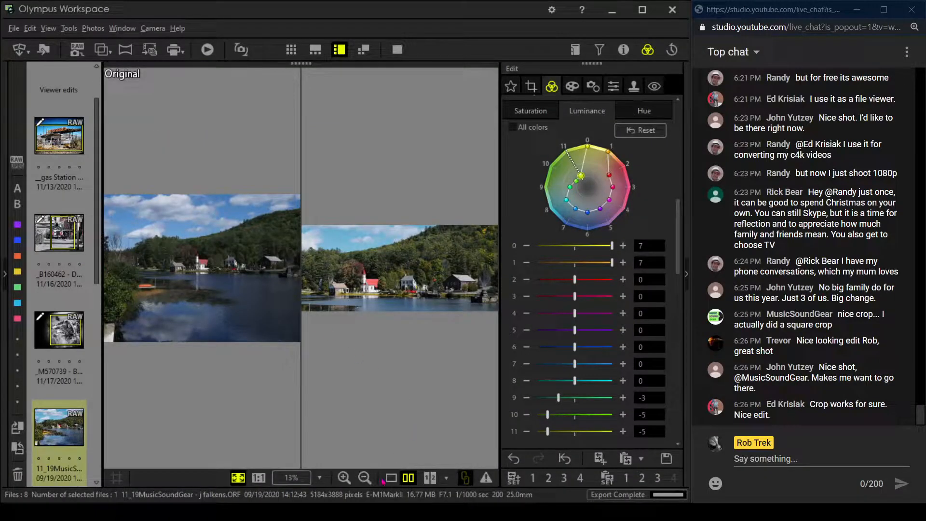
pyautogui.click(388, 479)
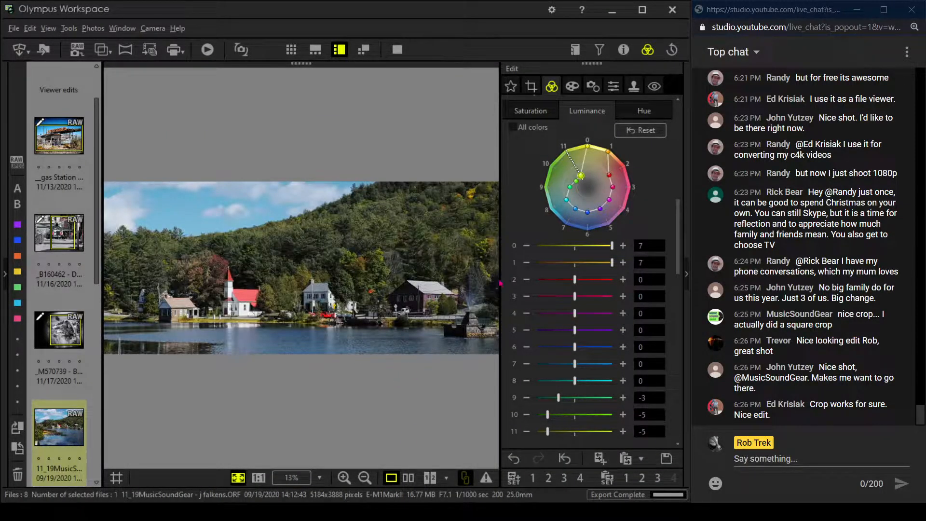
# Step: Reduce the hue shift of color 7 (blue) to 1
pyautogui.click(620, 115)
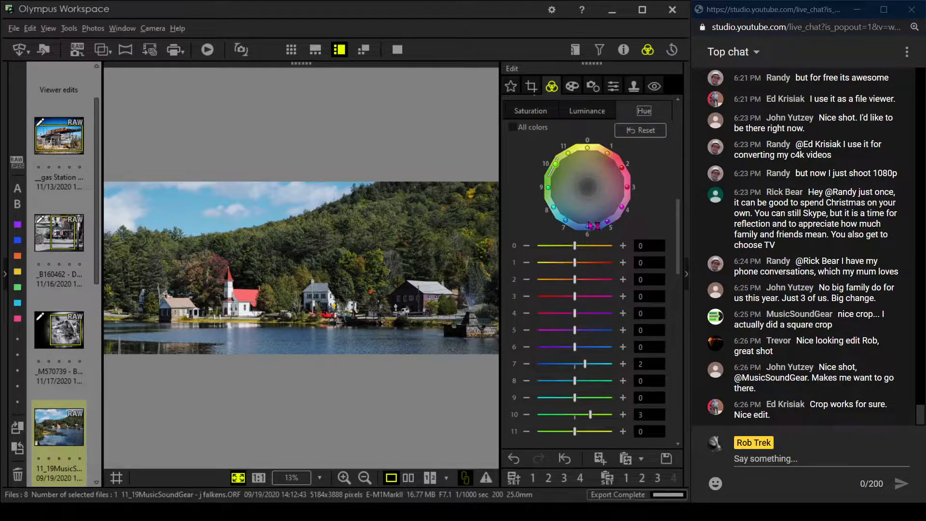
pyautogui.moveTo(585, 363); pyautogui.dragTo(579, 364)
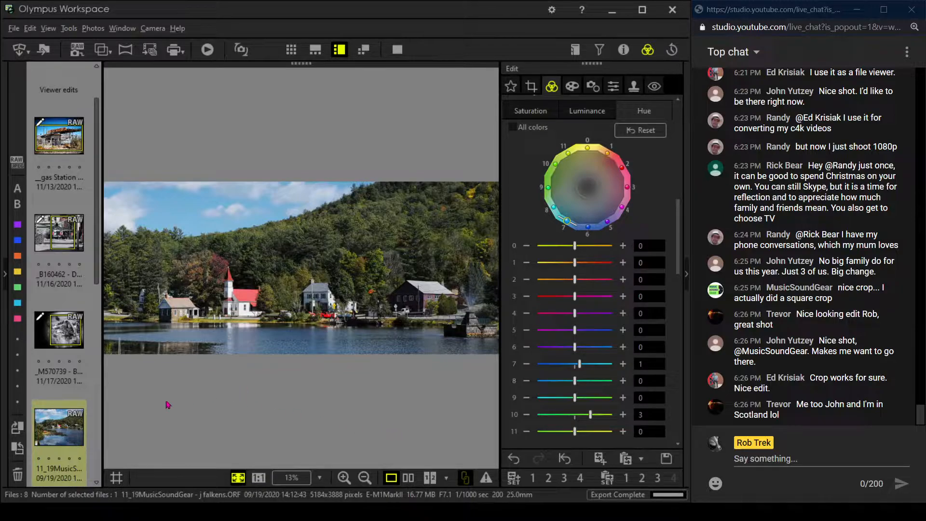
pyautogui.scroll(-2, 72, 419)
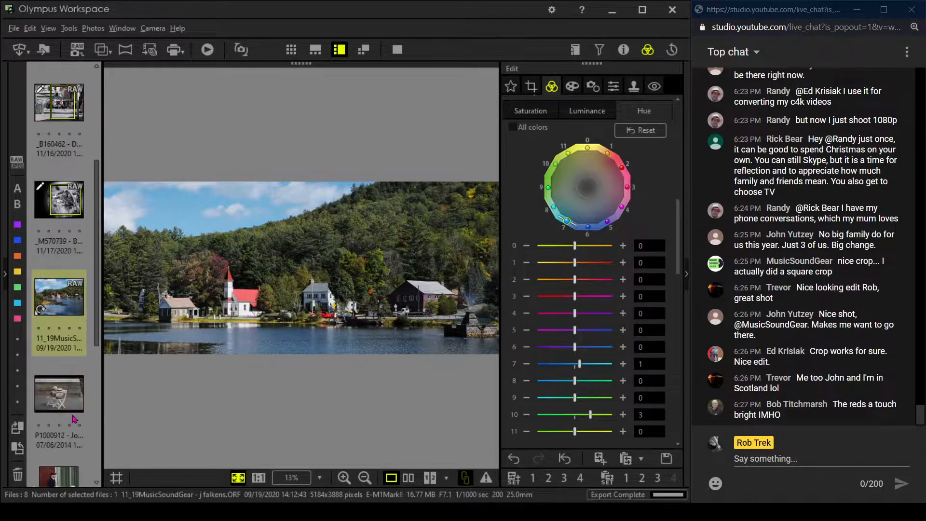
pyautogui.click(71, 411)
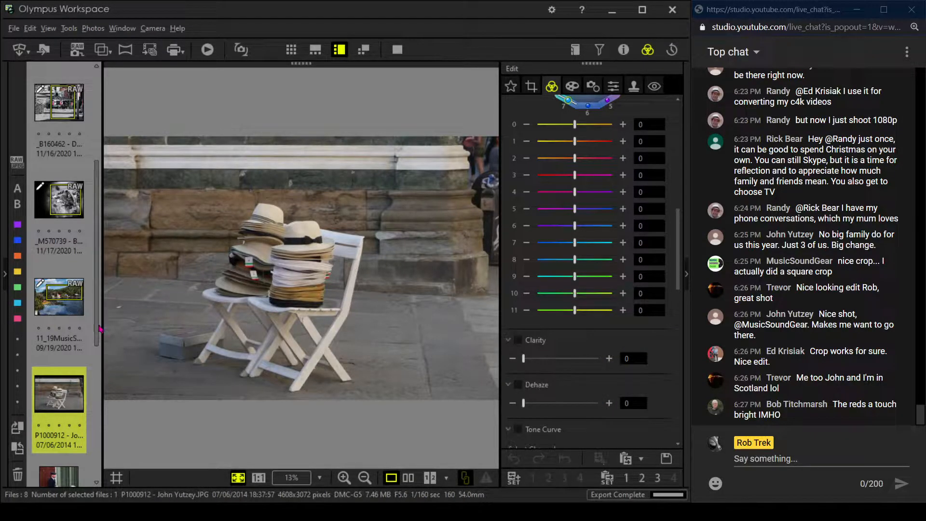
pyautogui.click(74, 296)
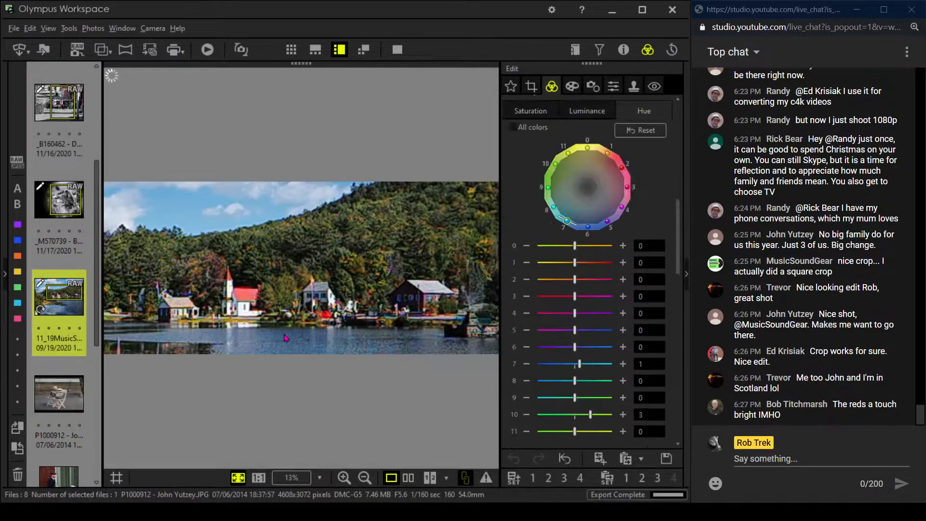
# Step: Set the luminance of color 2 (red) to -3 in the lake photo
pyautogui.click(595, 112)
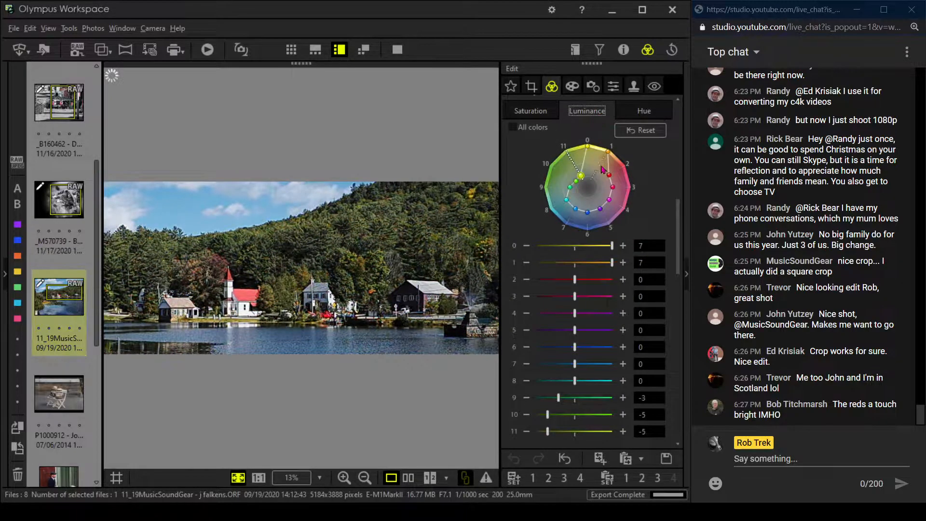
pyautogui.moveTo(611, 180); pyautogui.dragTo(603, 179)
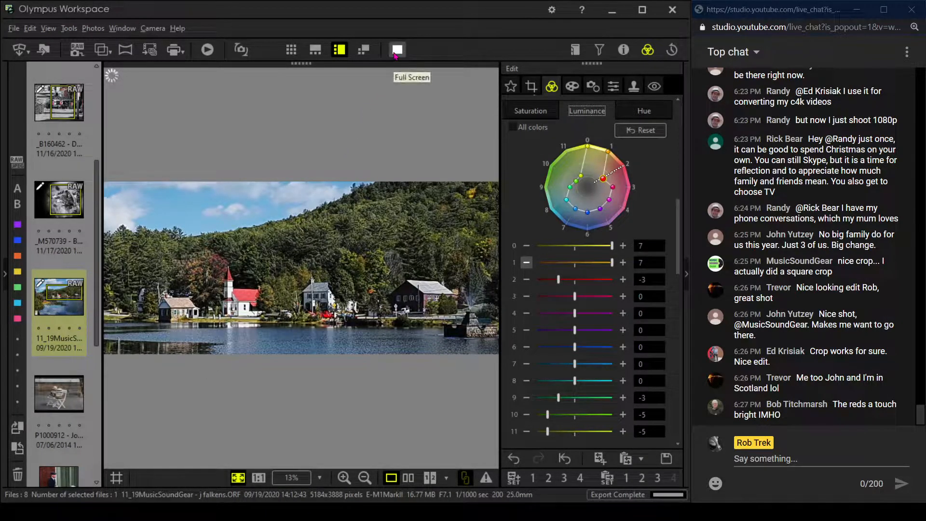
# Step: View the edited lake village photo in full screen and return to the editing view
pyautogui.click(397, 51)
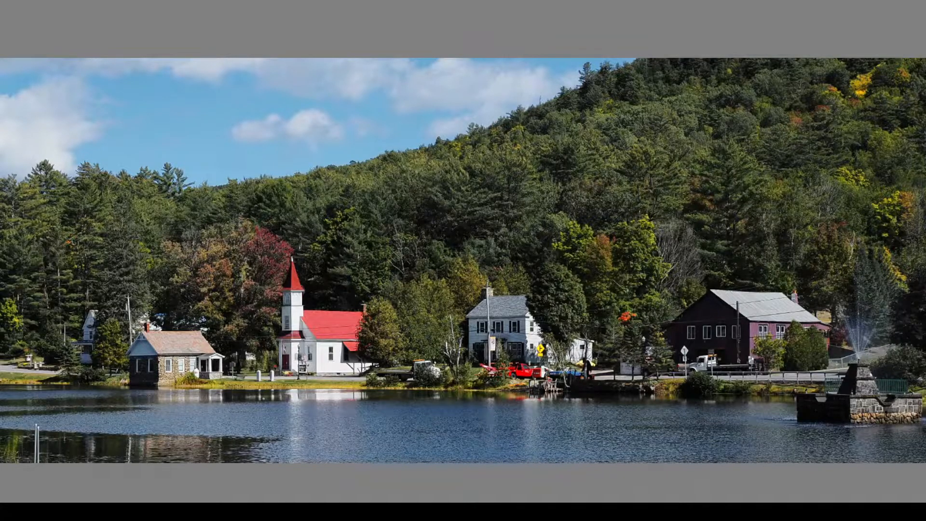
pyautogui.press('Escape')
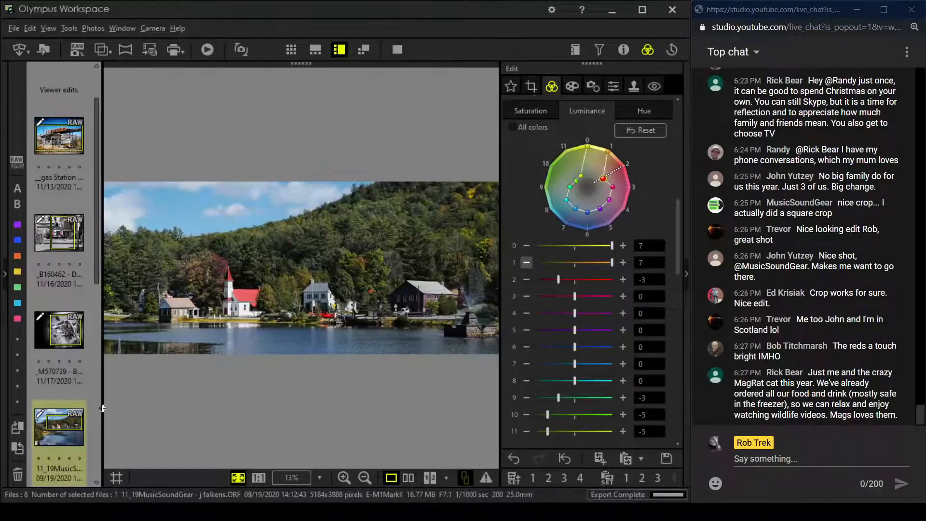
# Step: Open photo P1000912 of the hats stacked on white chairs and check its shooting details in the file properties
pyautogui.scroll(-2, 83, 404)
pyautogui.click(73, 410)
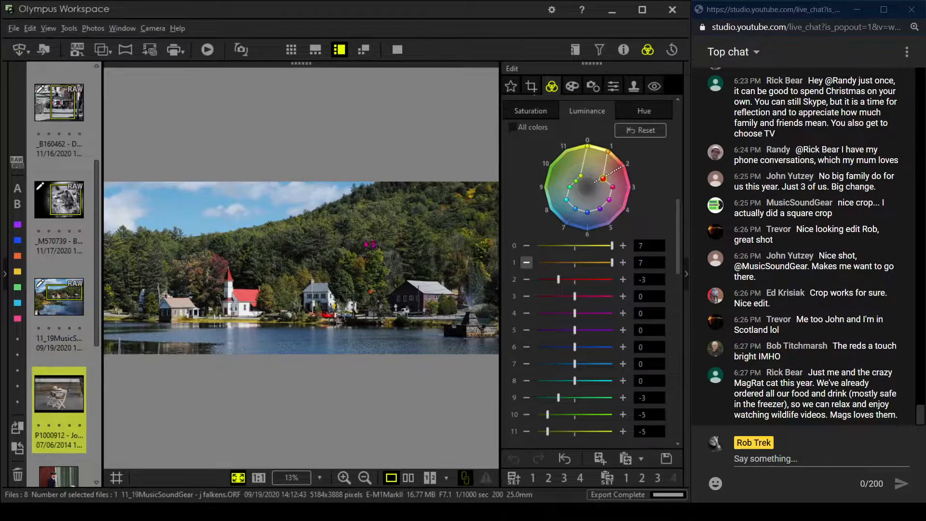
pyautogui.click(623, 50)
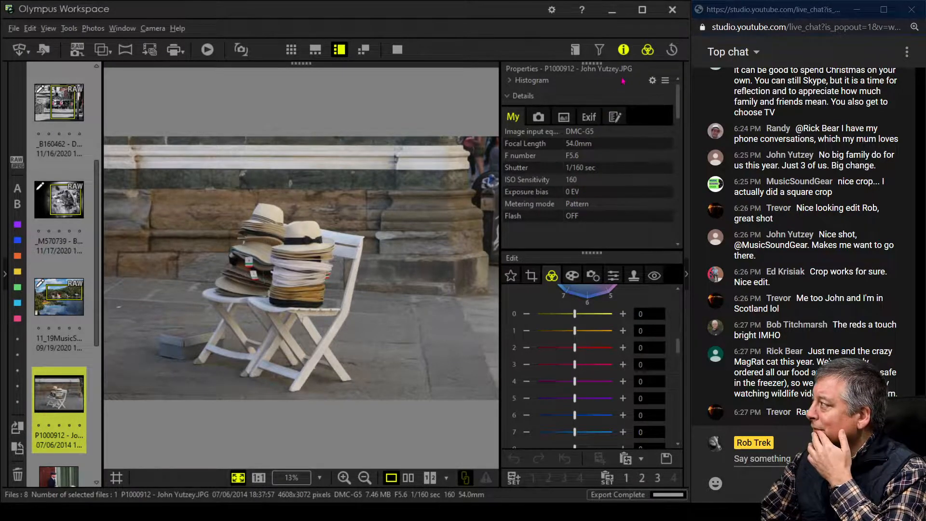
pyautogui.click(624, 50)
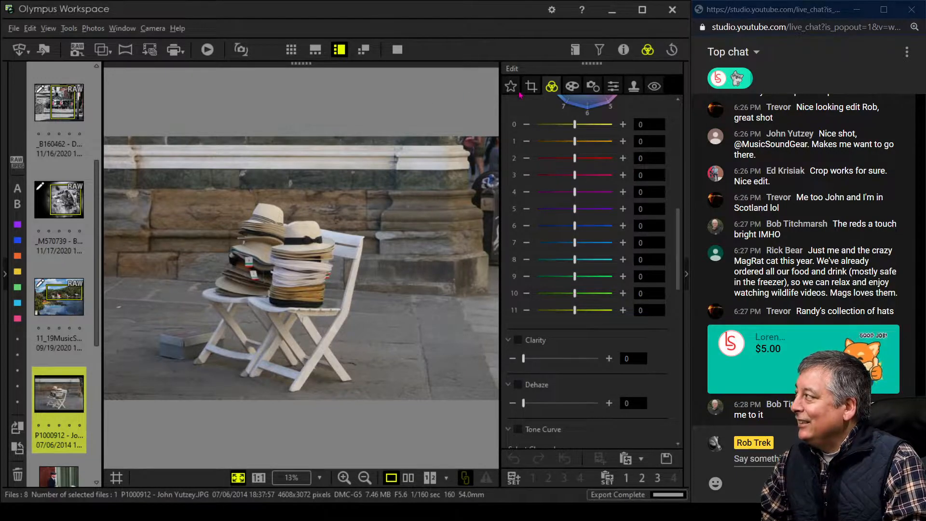
# Step: Try a 1:1 crop on the hats photo, shifting the frame to leave out the dark right side of the scene
pyautogui.click(533, 88)
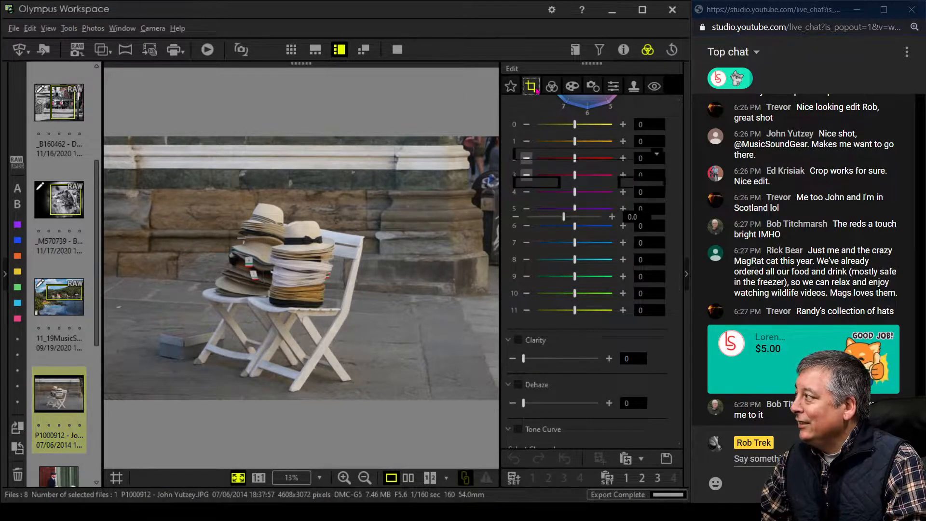
pyautogui.click(562, 154)
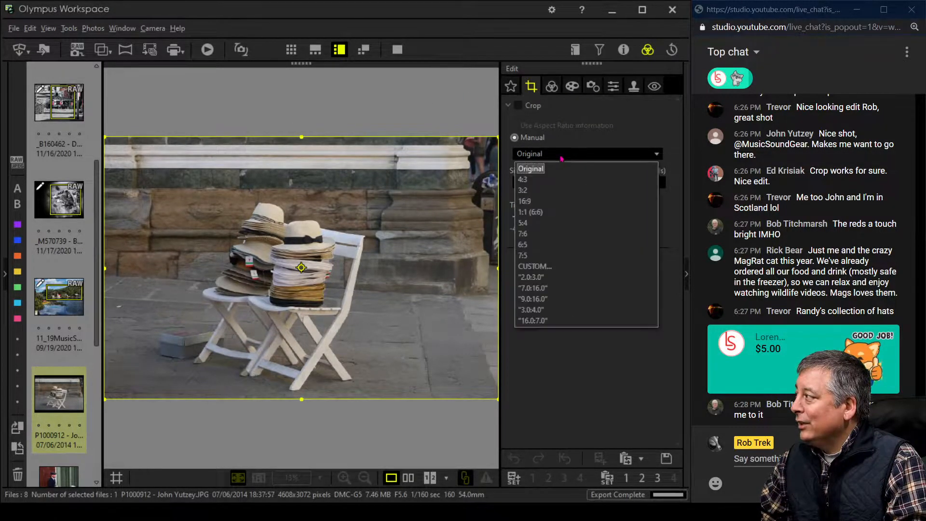
pyautogui.click(560, 211)
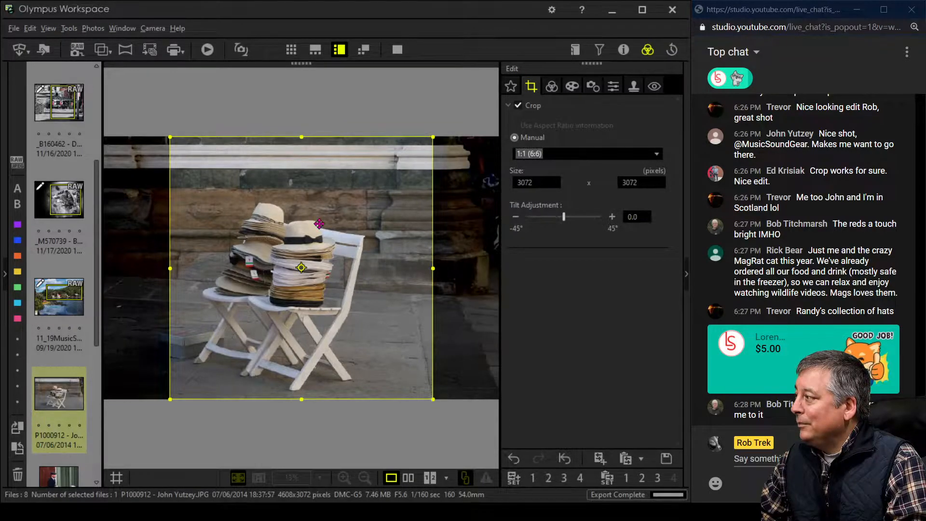
pyautogui.moveTo(319, 224); pyautogui.dragTo(295, 225)
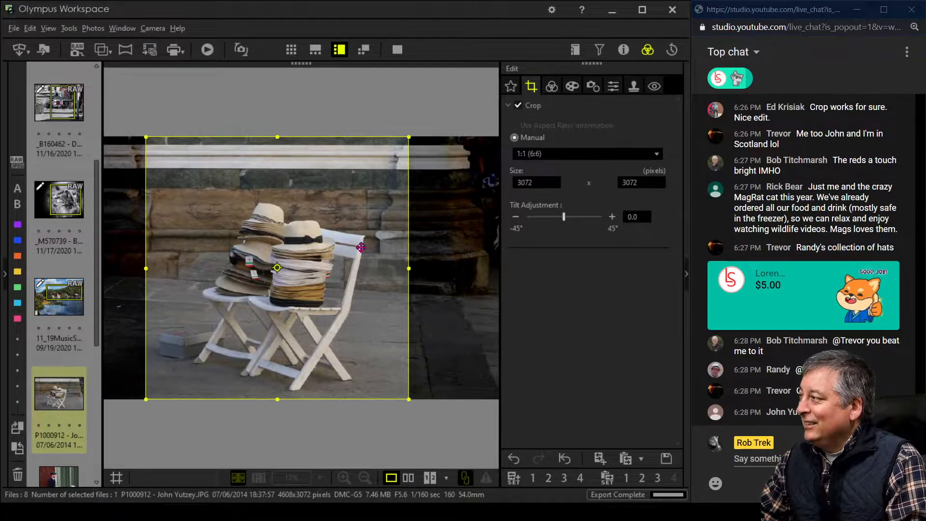
pyautogui.click(550, 88)
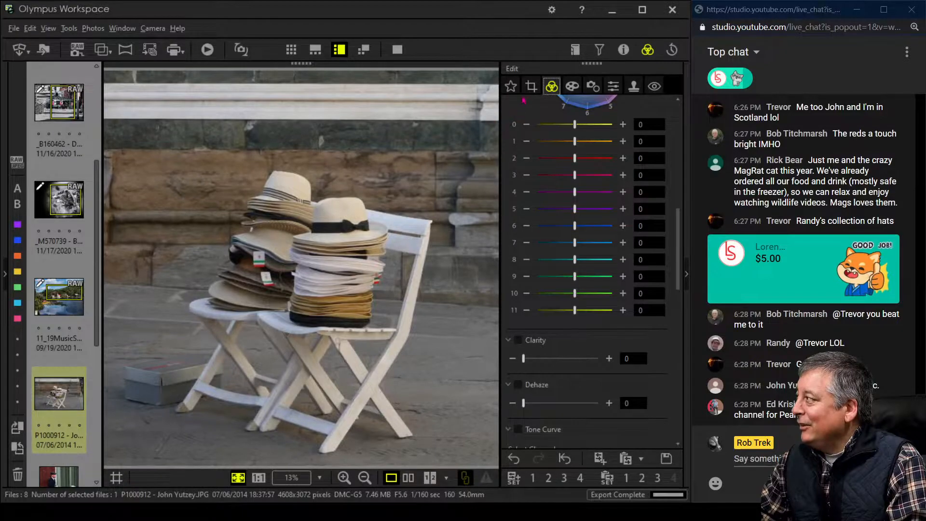
pyautogui.click(531, 86)
pyautogui.moveTo(339, 256); pyautogui.dragTo(318, 256)
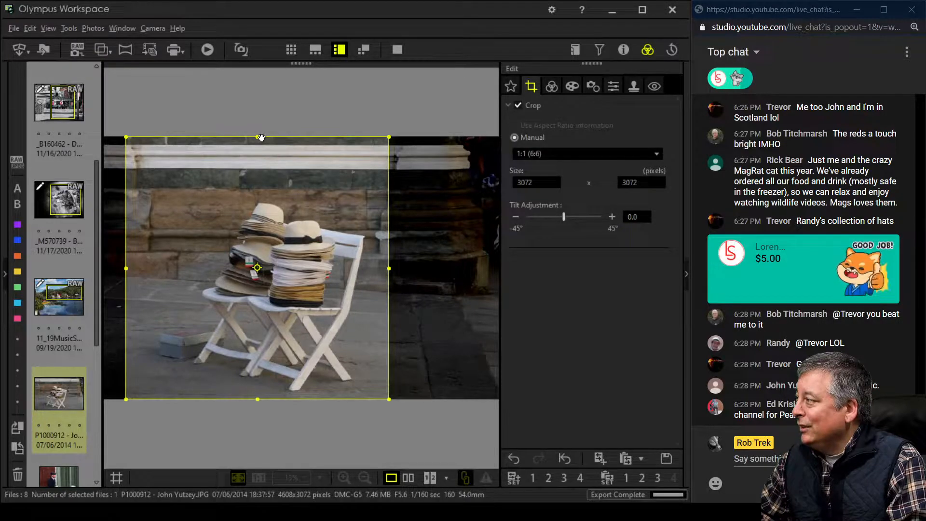
# Step: Crop the hats photo at 4:3 to about 3209 x 2408 pixels, framing the chairs, hats and shoebox below the white ledge
pyautogui.click(593, 154)
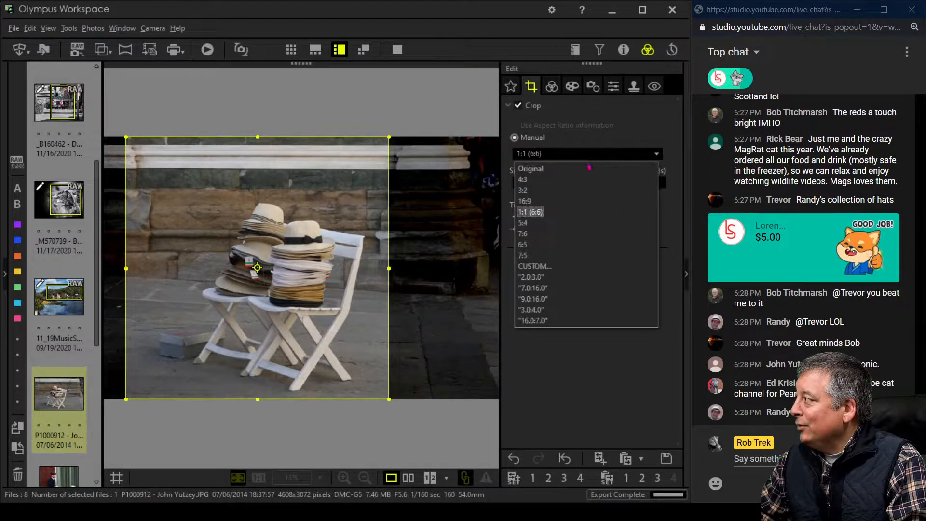
pyautogui.click(579, 180)
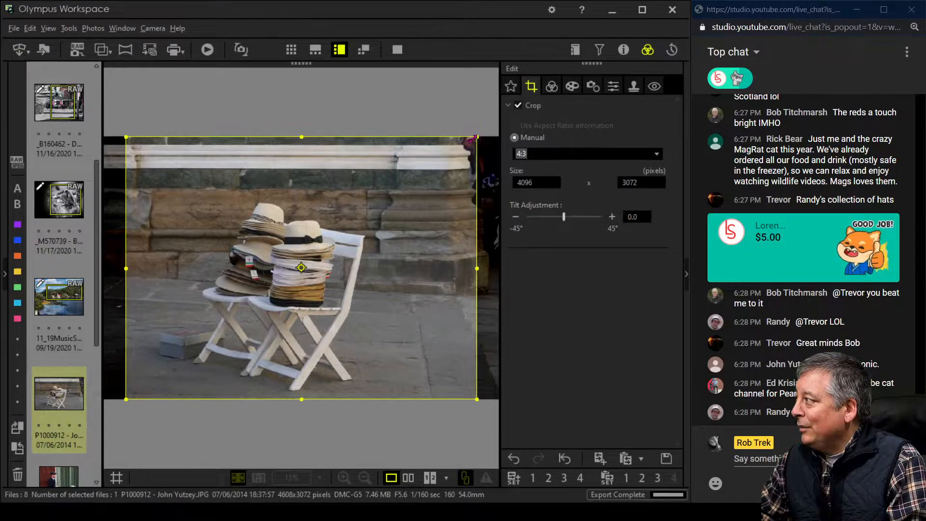
pyautogui.moveTo(477, 137); pyautogui.dragTo(395, 191)
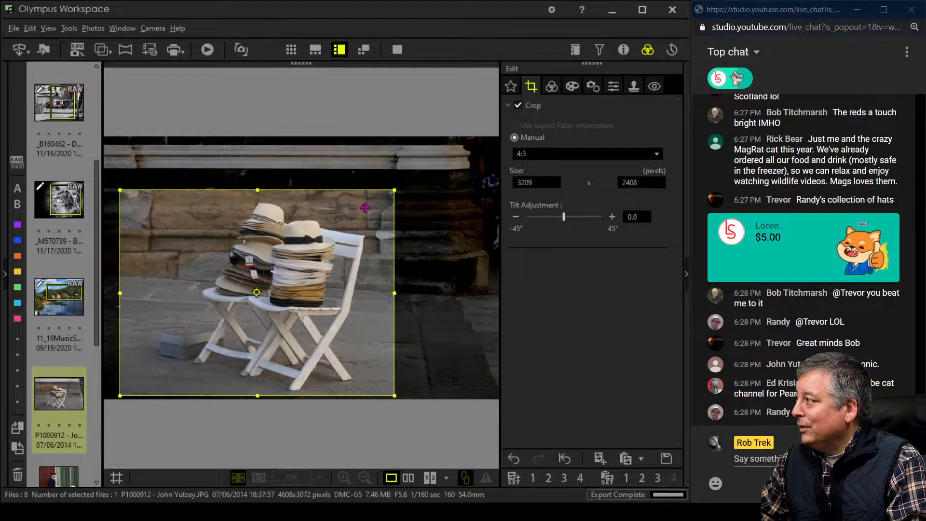
pyautogui.moveTo(365, 208); pyautogui.dragTo(360, 208)
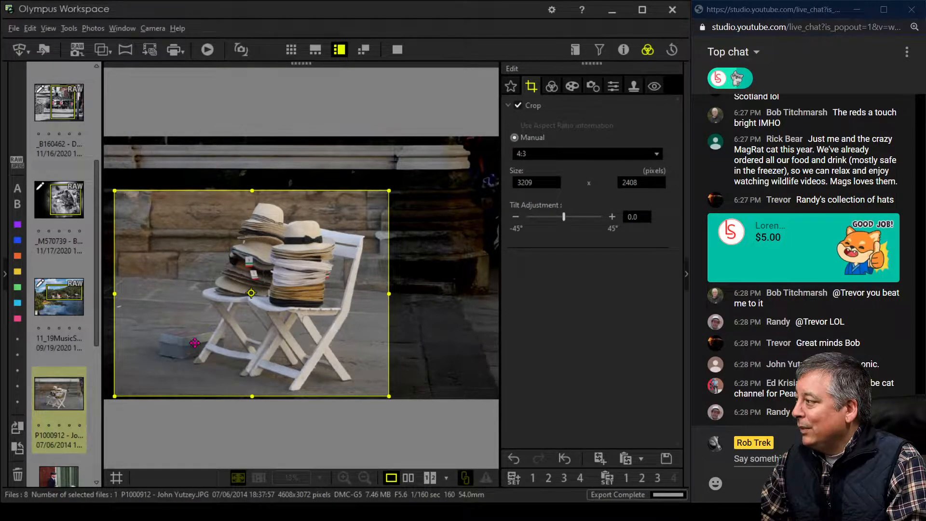
pyautogui.moveTo(294, 366); pyautogui.dragTo(298, 363)
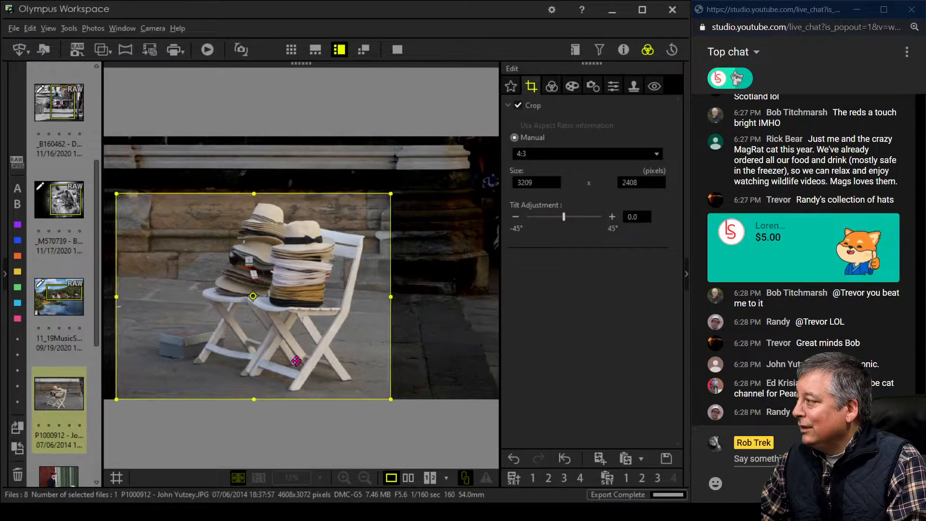
pyautogui.click(557, 88)
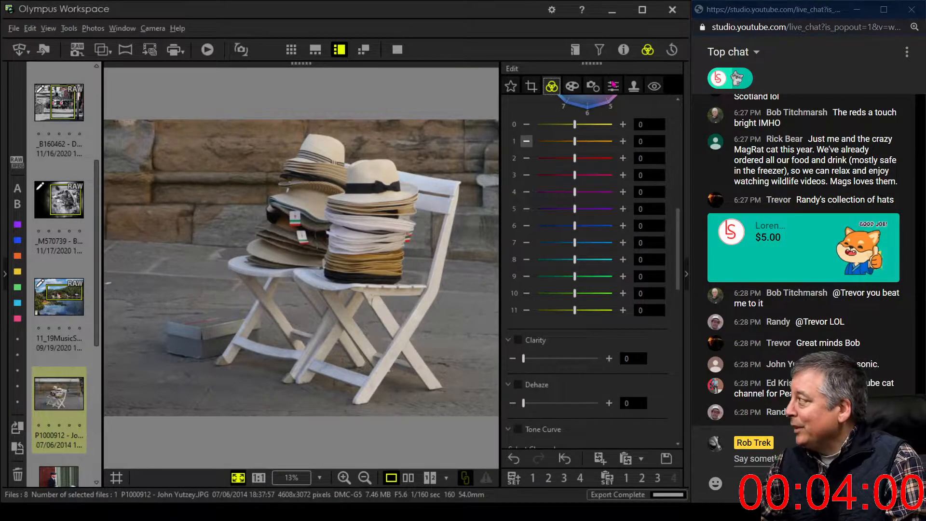
# Step: Set the Sharpness of the hats photo to 7
pyautogui.click(612, 87)
pyautogui.moveTo(563, 124); pyautogui.dragTo(617, 134)
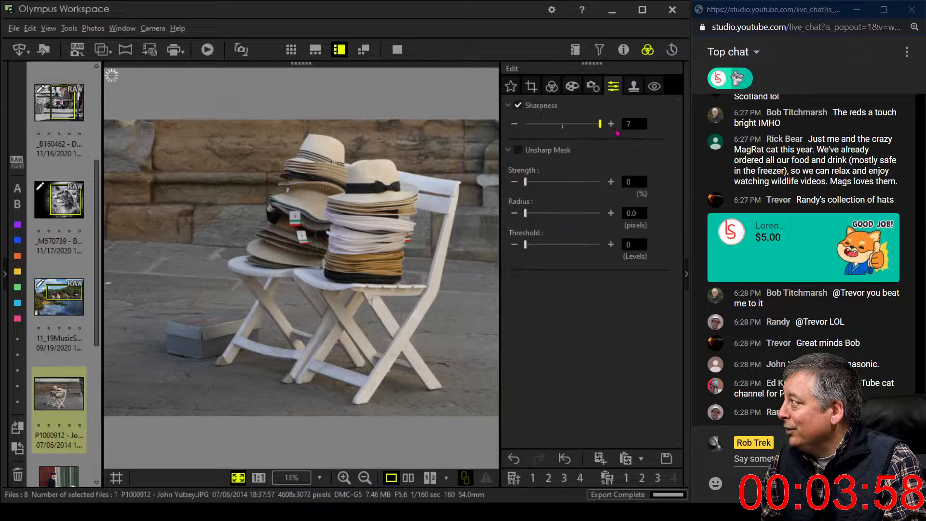
# Step: Set the Clarity of the hats photo to 39, inspecting the straw texture of the hats at 1:1
pyautogui.click(573, 88)
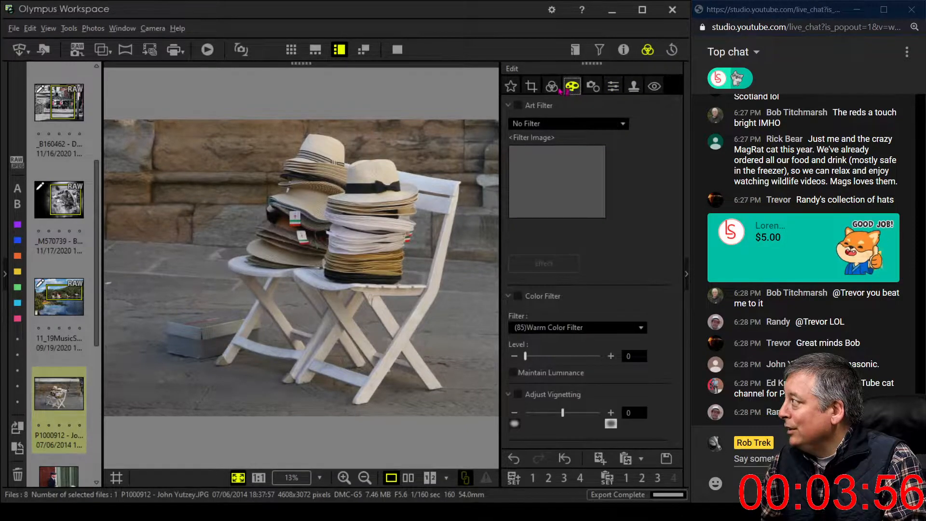
pyautogui.click(558, 90)
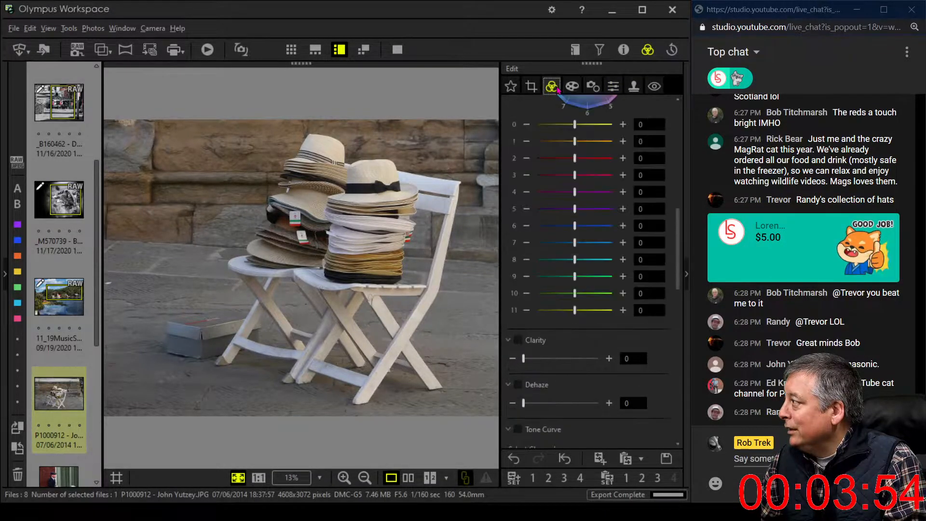
pyautogui.scroll(2, 547, 206)
pyautogui.scroll(-6, 540, 232)
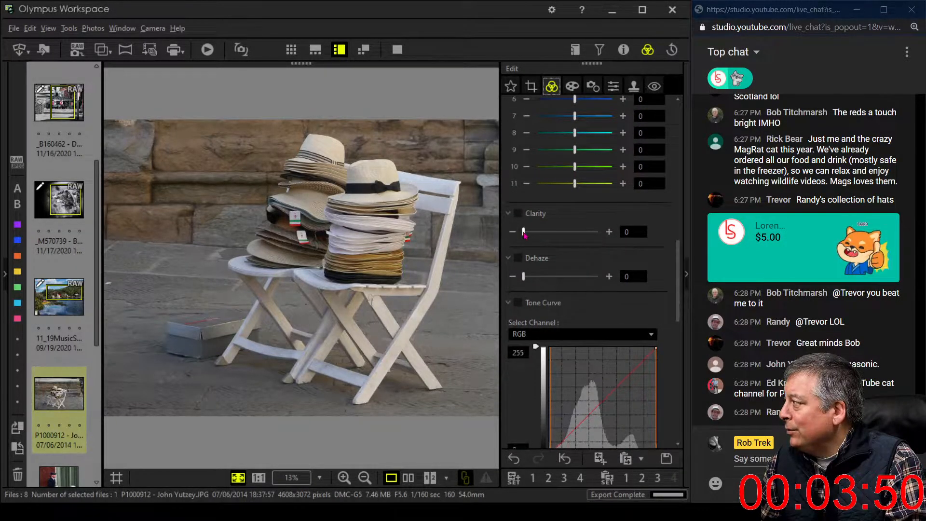
pyautogui.moveTo(523, 232); pyautogui.dragTo(538, 235)
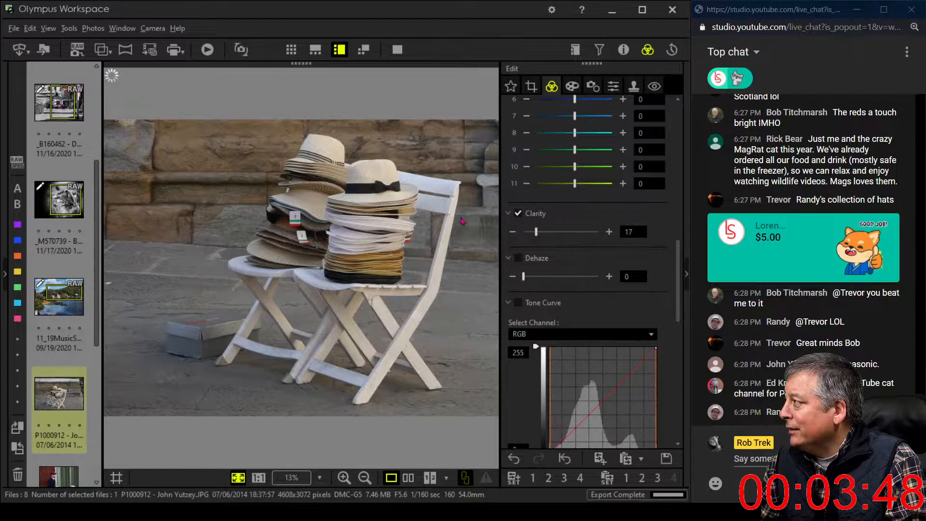
pyautogui.click(383, 185)
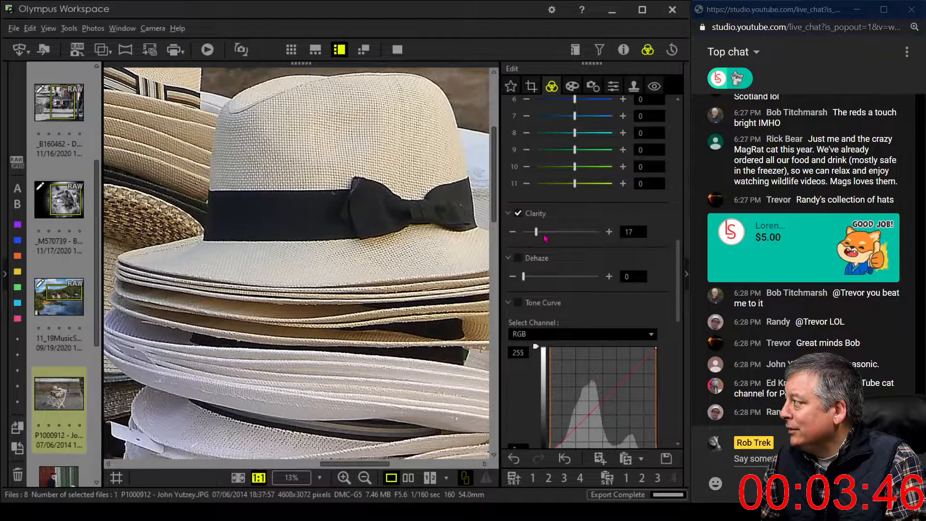
pyautogui.moveTo(536, 232); pyautogui.dragTo(553, 232)
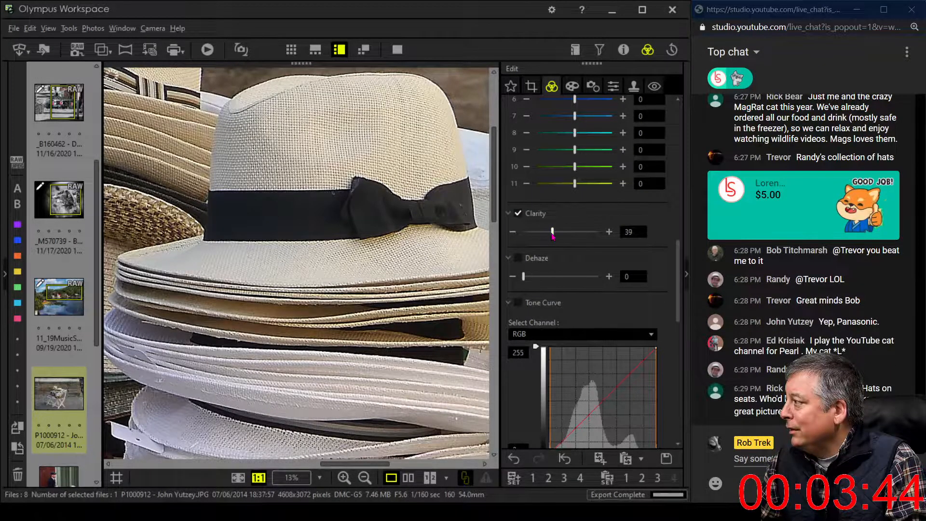
pyautogui.moveTo(334, 222); pyautogui.dragTo(478, 265)
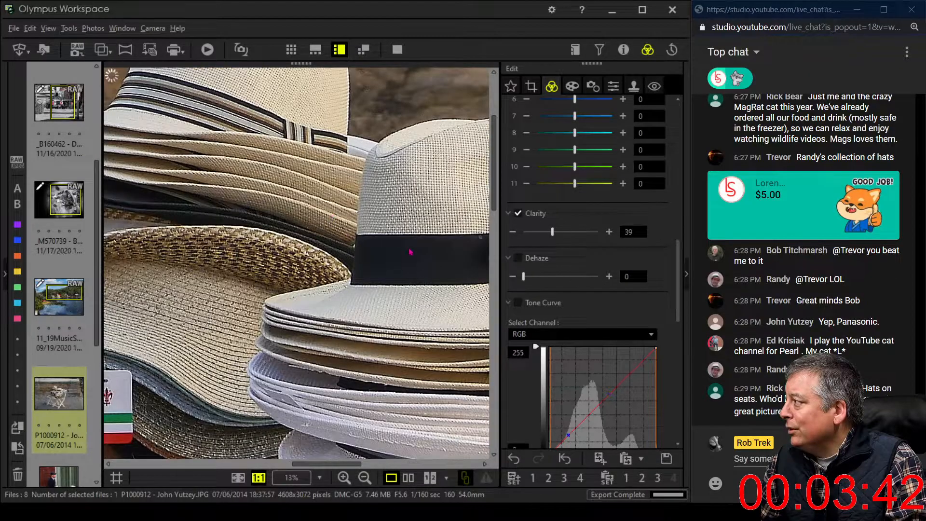
pyautogui.moveTo(410, 252); pyautogui.dragTo(341, 271)
pyautogui.click(335, 260)
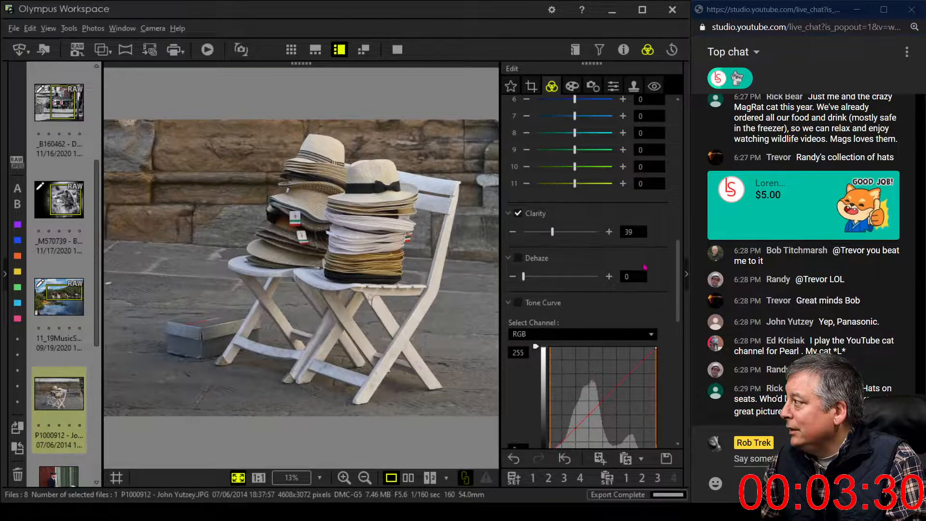
# Step: Warm the custom white balance of the hats photo to 1.7 on the blue-amber scale and set Dehaze to 15
pyautogui.scroll(2, 679, 246)
pyautogui.moveTo(679, 246); pyautogui.dragTo(677, 130)
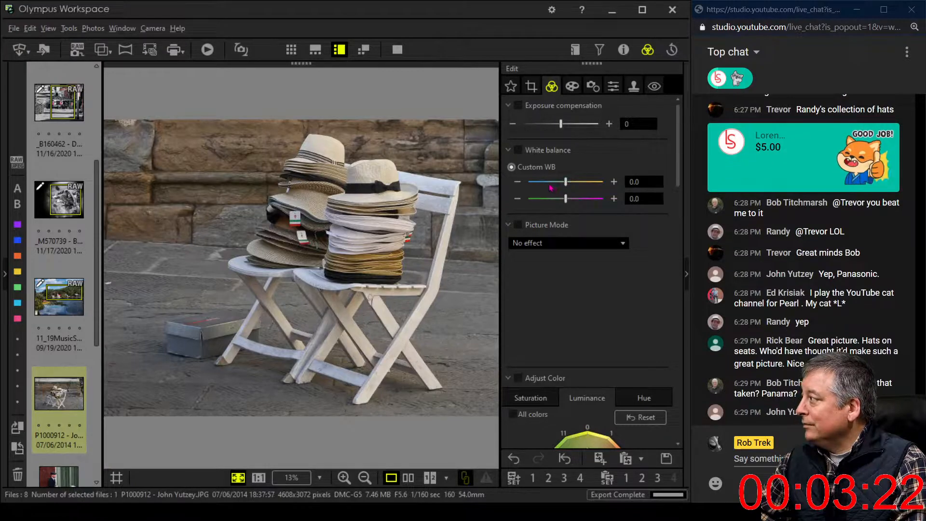
pyautogui.moveTo(565, 182); pyautogui.dragTo(581, 188)
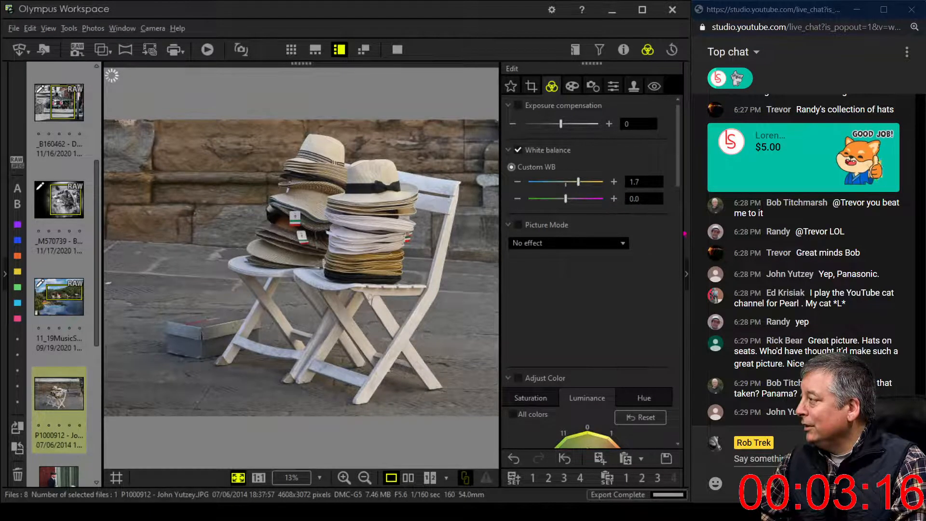
pyautogui.moveTo(679, 175); pyautogui.dragTo(686, 323)
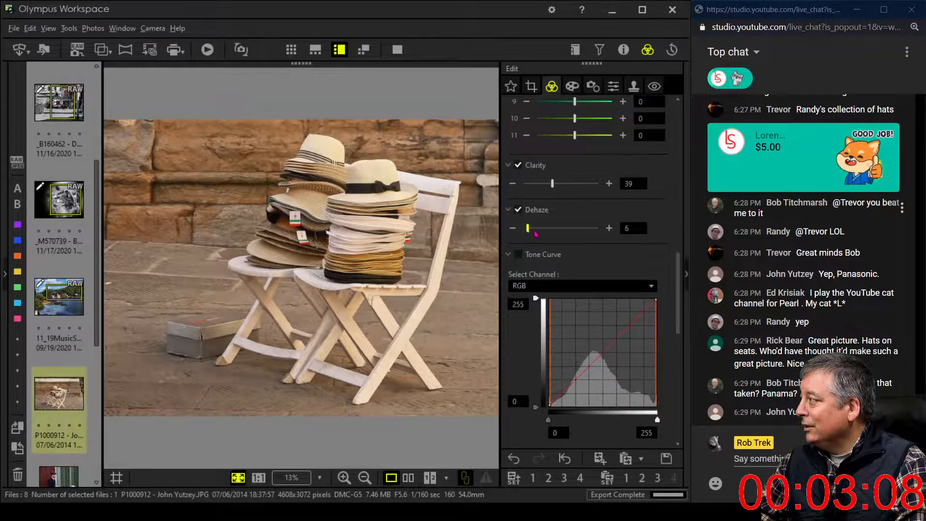
pyautogui.moveTo(536, 233); pyautogui.dragTo(541, 234)
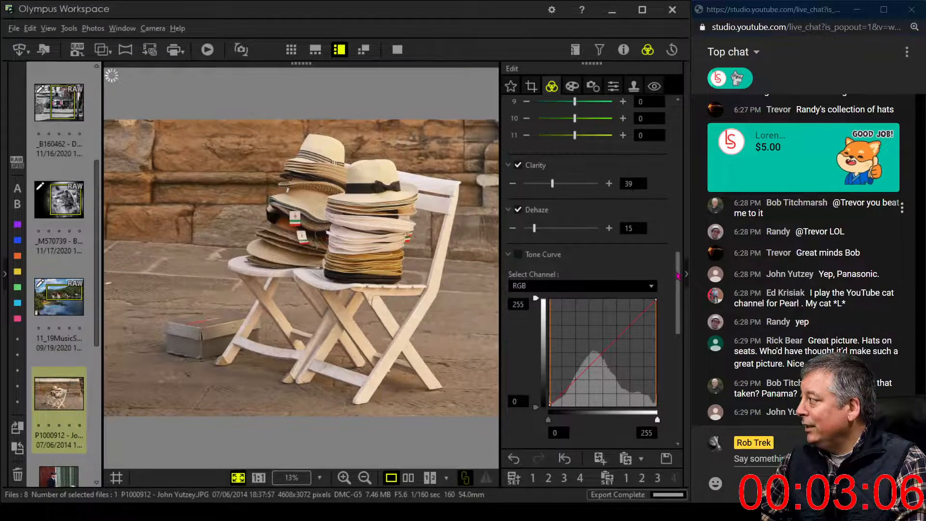
# Step: Apply manual Gradation to the hats photo with a value of 8
pyautogui.moveTo(678, 276); pyautogui.dragTo(696, 398)
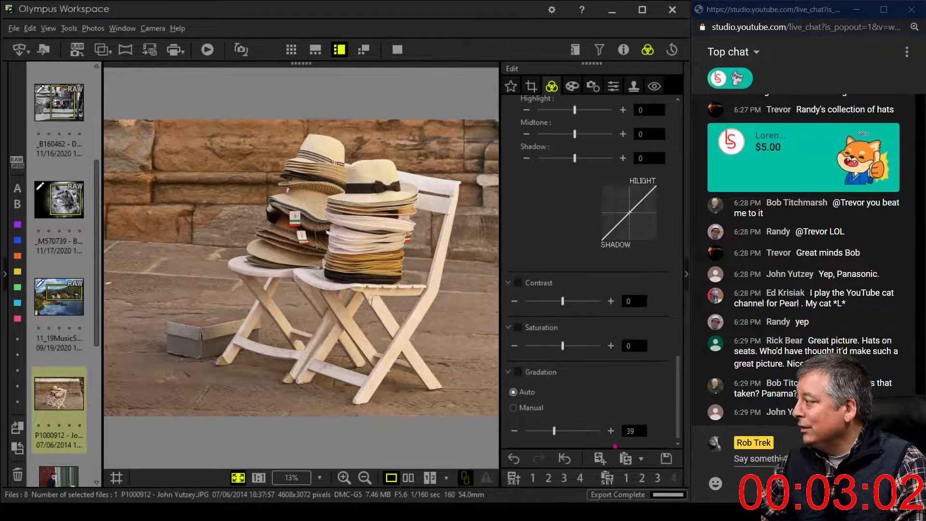
pyautogui.click(521, 409)
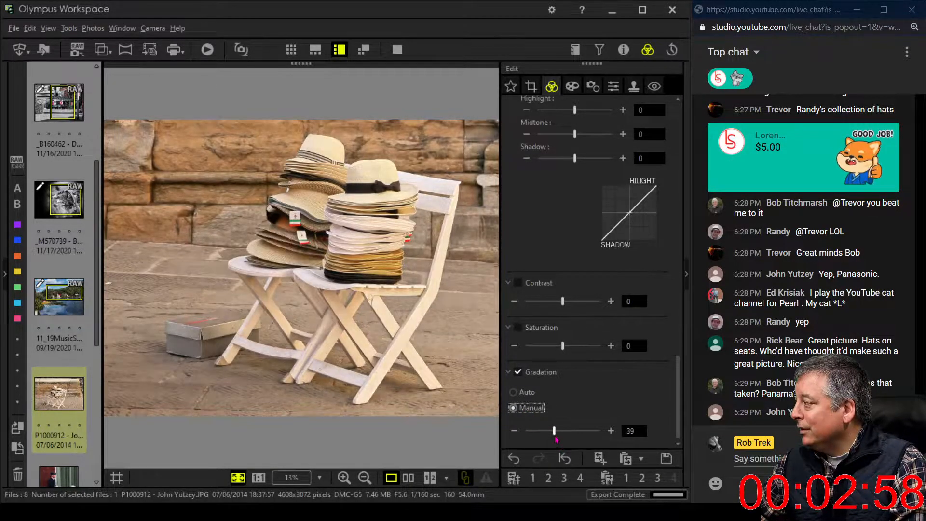
pyautogui.moveTo(554, 434); pyautogui.dragTo(540, 435)
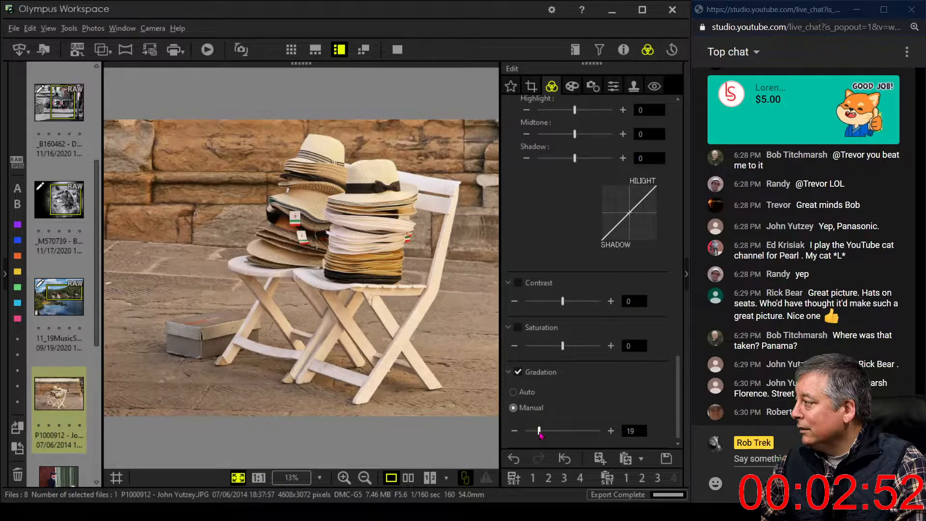
pyautogui.moveTo(540, 433); pyautogui.dragTo(532, 434)
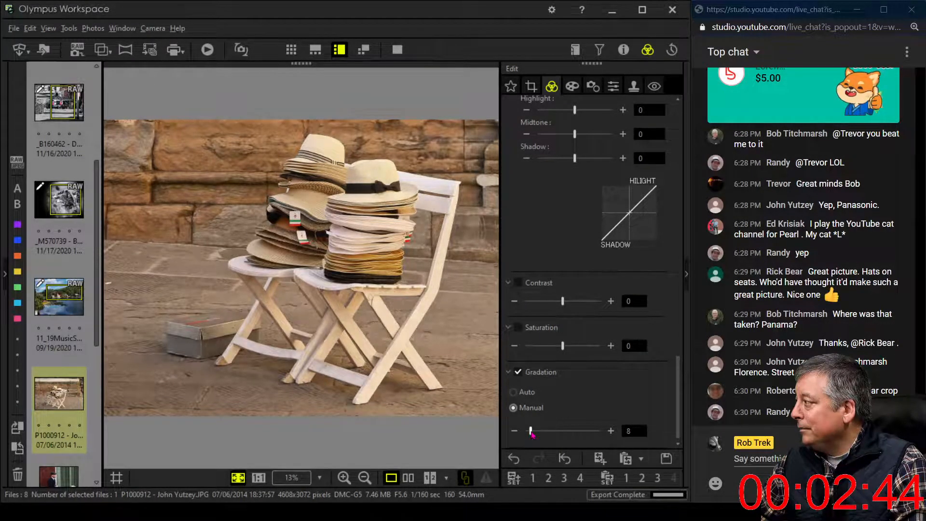
# Step: Shape the RGB tone curve of the hats photo into a contrast curve, pulling down the shadows while anchoring the highlights
pyautogui.moveTo(682, 405); pyautogui.dragTo(681, 316)
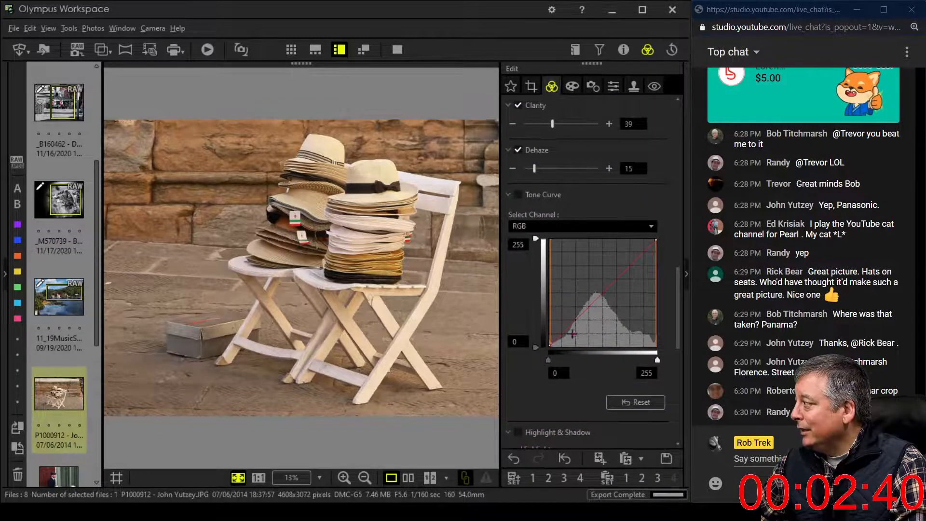
pyautogui.moveTo(562, 336); pyautogui.dragTo(568, 345)
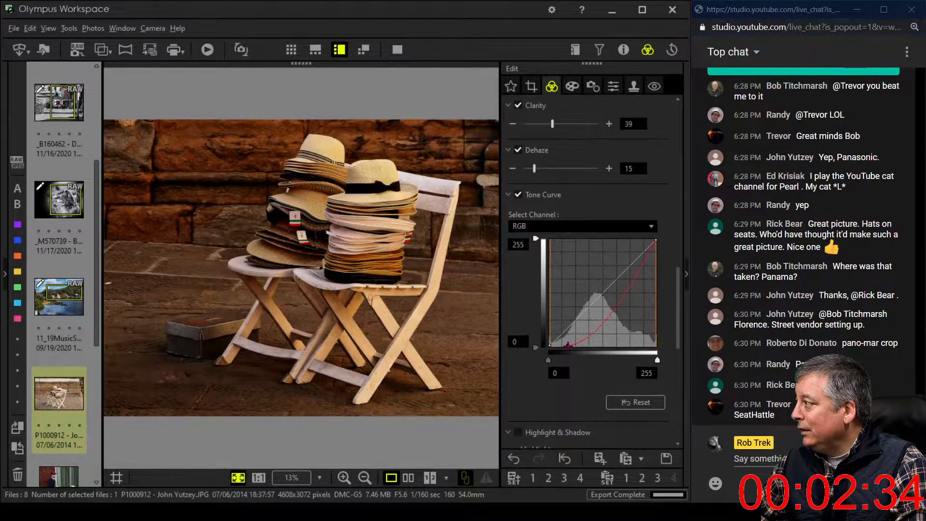
pyautogui.moveTo(624, 288); pyautogui.dragTo(645, 248)
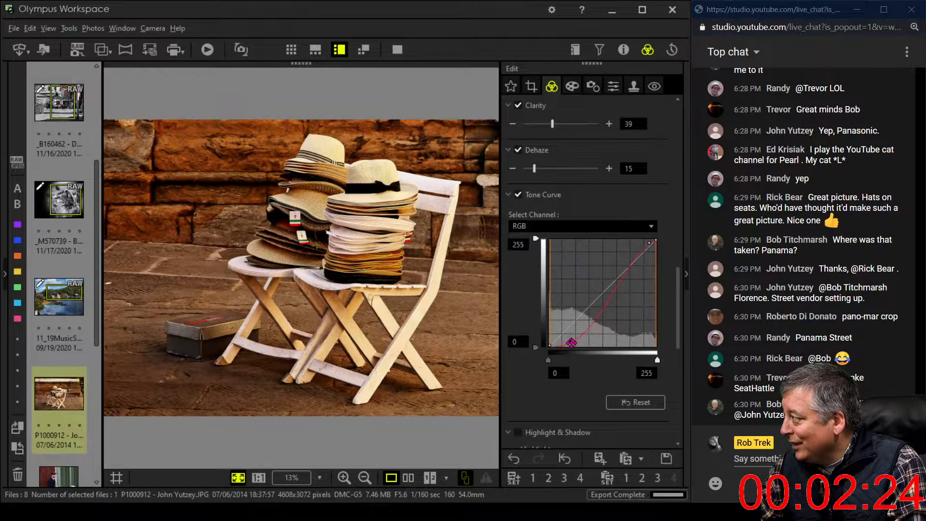
pyautogui.moveTo(572, 343); pyautogui.dragTo(597, 329)
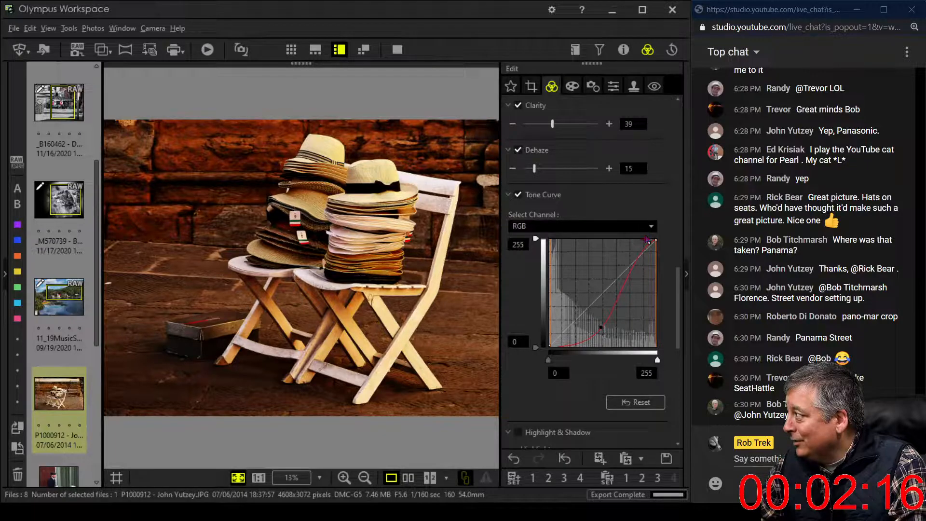
pyautogui.moveTo(649, 243); pyautogui.dragTo(652, 244)
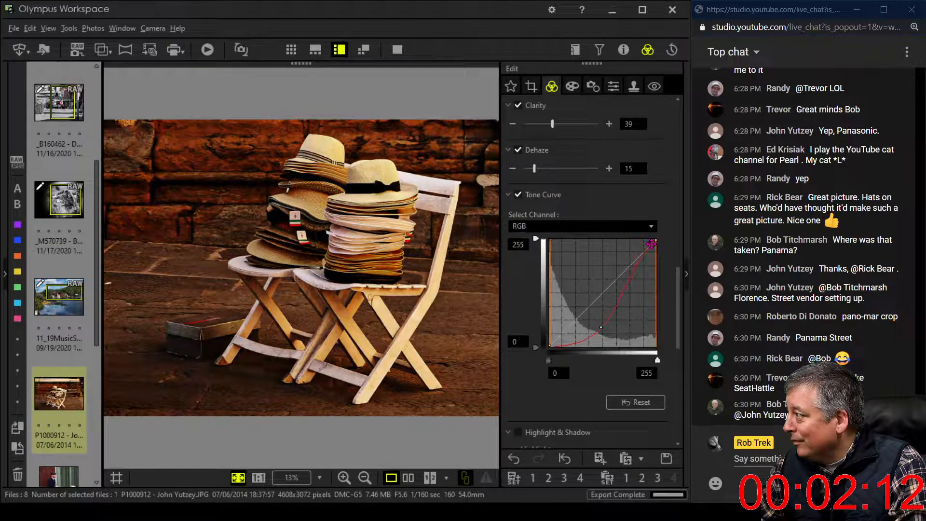
# Step: Desaturate the hats photo almost fully as a trial, and settle Saturation at -27
pyautogui.moveTo(678, 285); pyautogui.dragTo(677, 380)
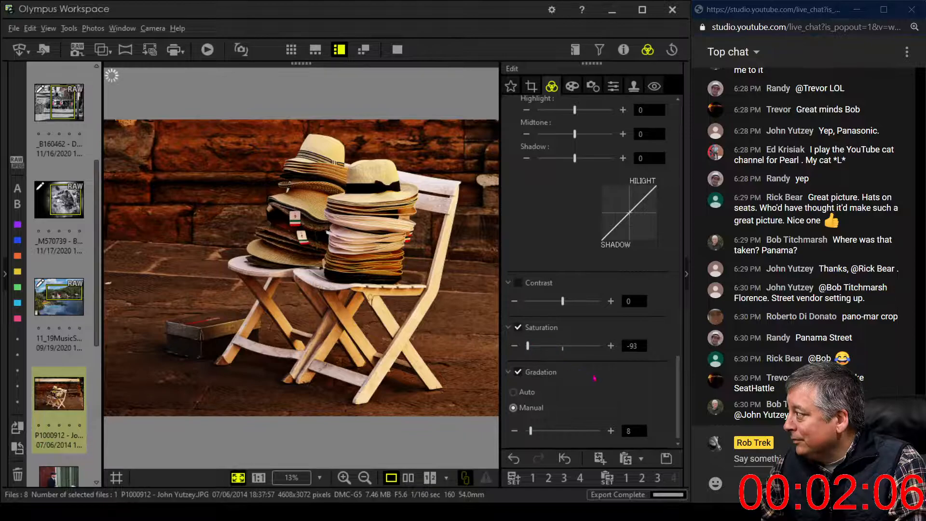
pyautogui.scroll(2, 681, 408)
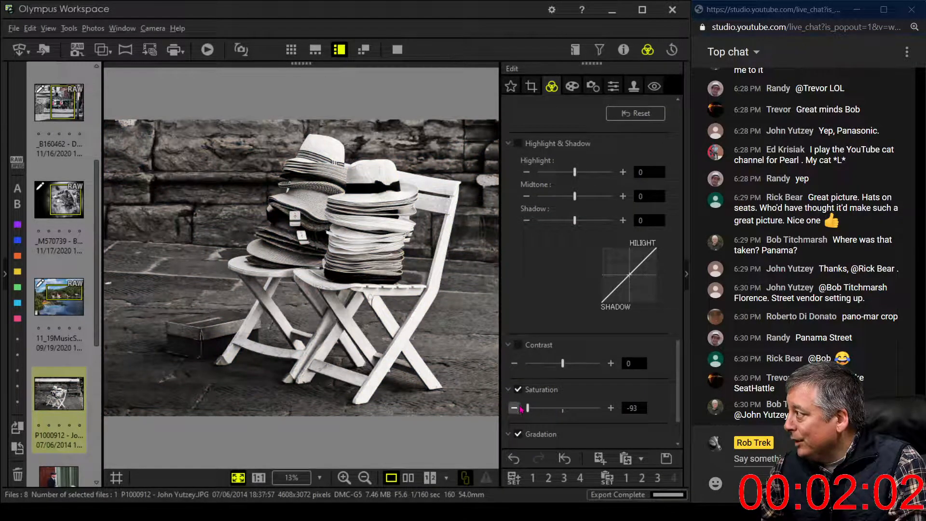
pyautogui.moveTo(527, 409); pyautogui.dragTo(547, 411)
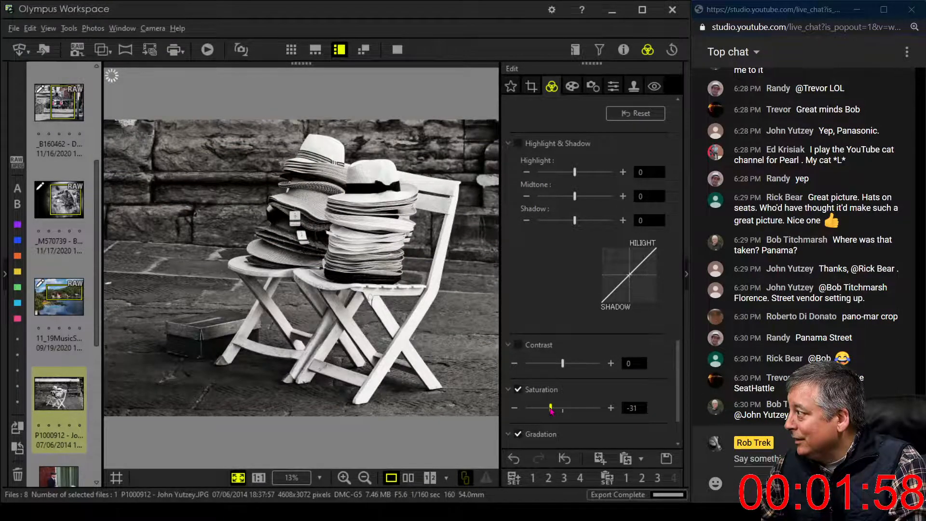
pyautogui.moveTo(551, 410); pyautogui.dragTo(553, 411)
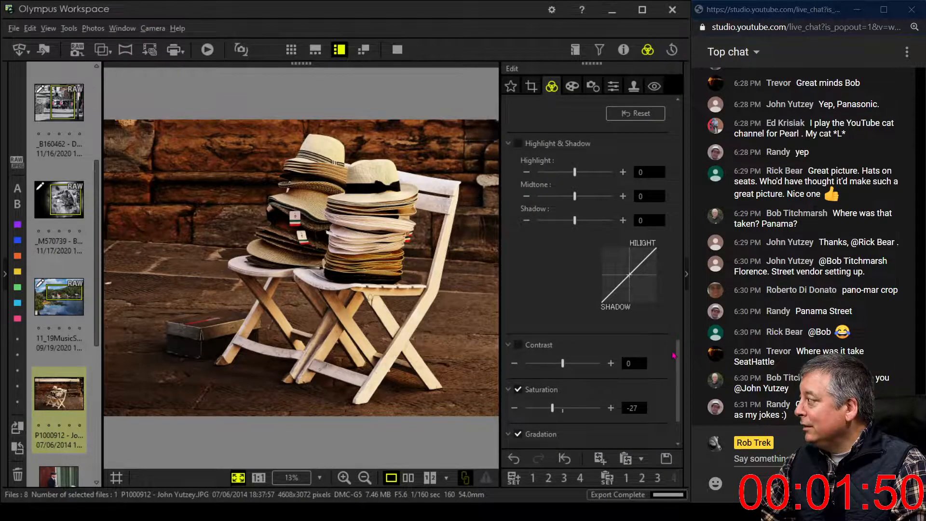
# Step: Move the lower point of the RGB tone curve up toward the midtones, keeping the wall and pavement dark
pyautogui.moveTo(677, 358); pyautogui.dragTo(673, 263)
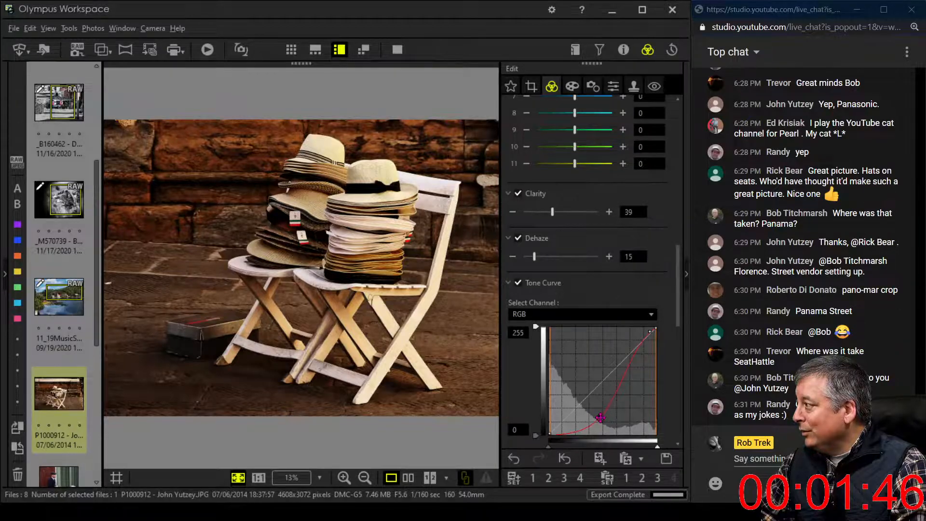
pyautogui.moveTo(600, 418); pyautogui.dragTo(601, 423)
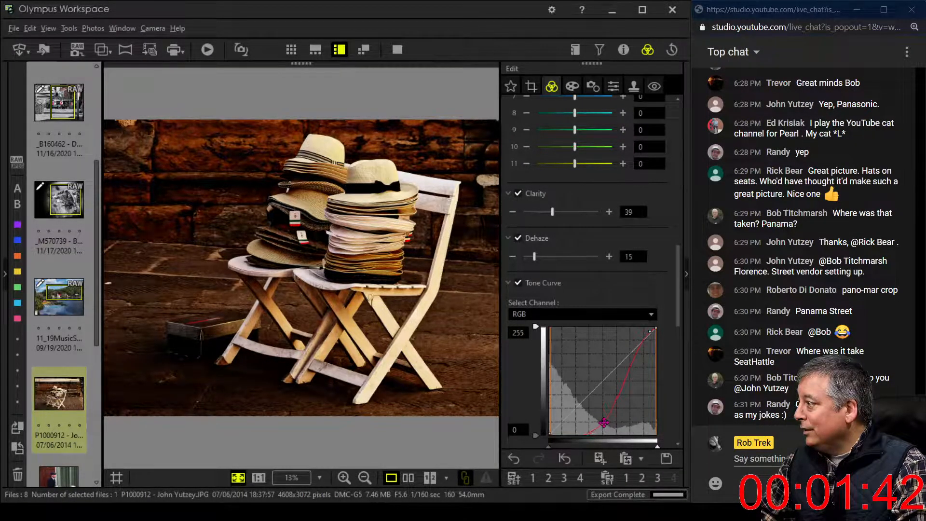
pyautogui.moveTo(604, 423); pyautogui.dragTo(619, 396)
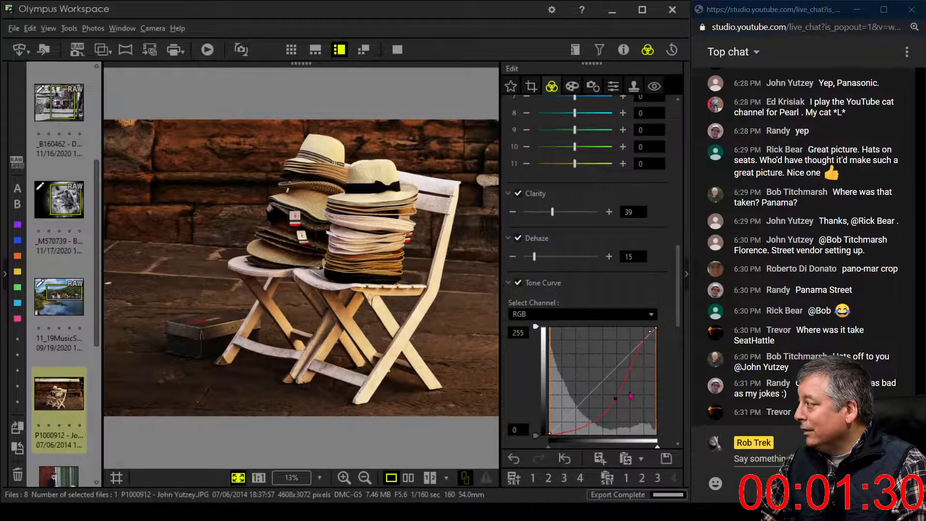
# Step: Try Auto Gradation on the hats photo, return it to Manual at 0, and set Contrast to 45
pyautogui.moveTo(675, 318); pyautogui.dragTo(676, 427)
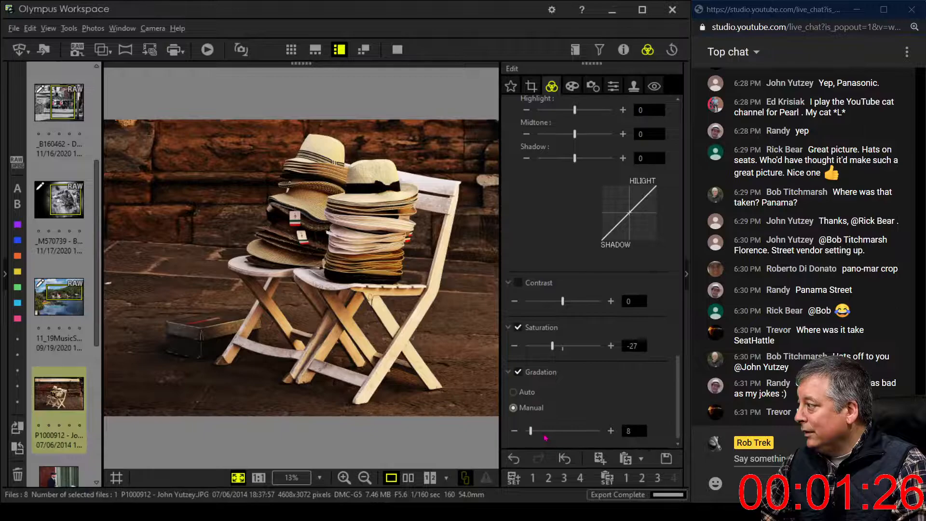
pyautogui.click(526, 395)
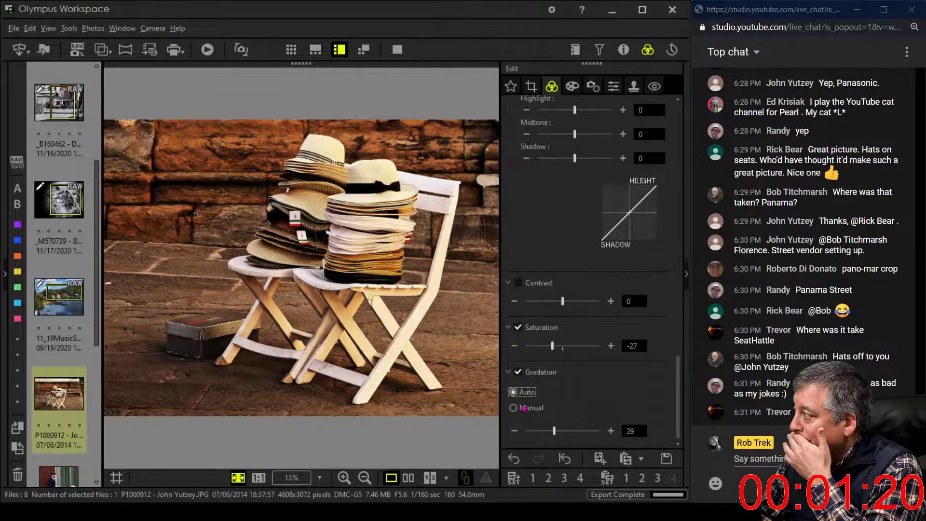
pyautogui.click(523, 408)
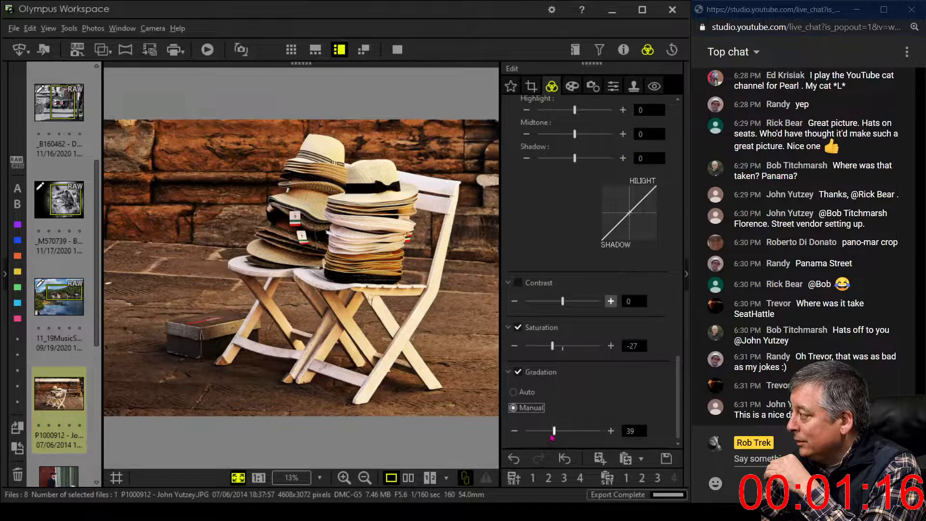
pyautogui.moveTo(554, 431); pyautogui.dragTo(523, 436)
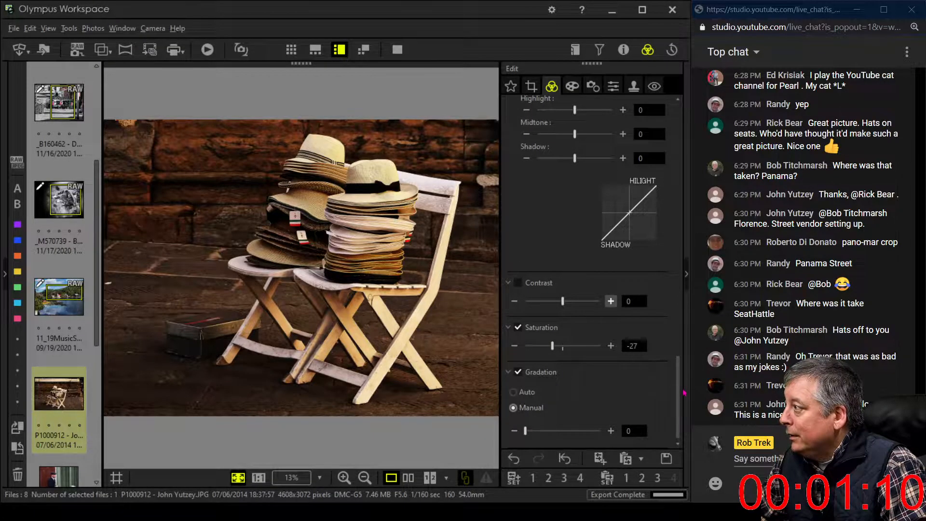
pyautogui.scroll(3, 583, 389)
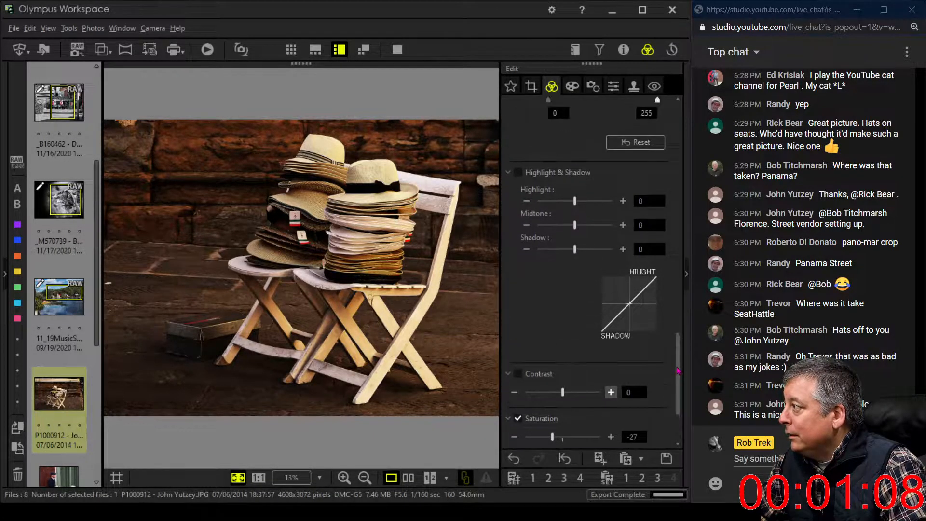
pyautogui.moveTo(562, 392); pyautogui.dragTo(580, 394)
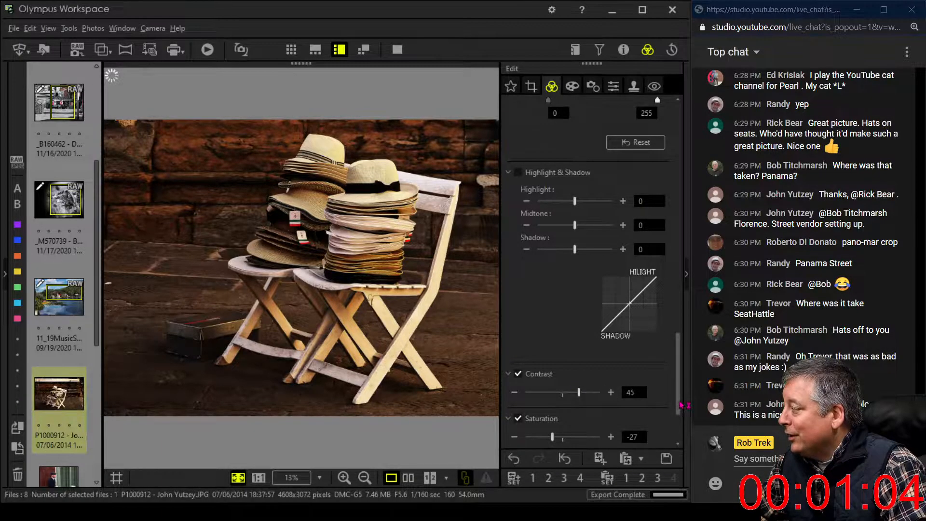
# Step: Lower the midtone point of the RGB tone curve slightly and set Saturation to -33
pyautogui.scroll(2, 681, 386)
pyautogui.scroll(6, 681, 386)
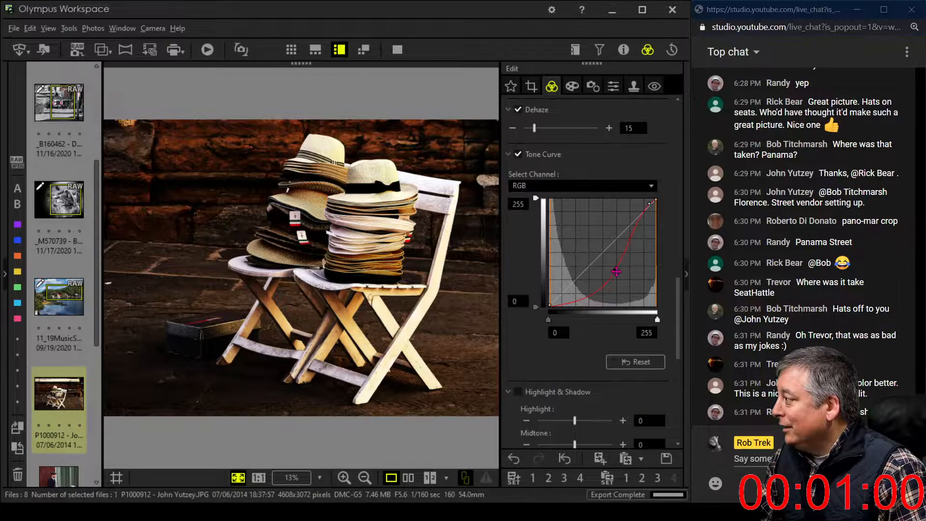
pyautogui.moveTo(614, 270)
pyautogui.mouseDown()
pyautogui.moveTo(606, 272)
pyautogui.moveTo(614, 277)
pyautogui.mouseUp()
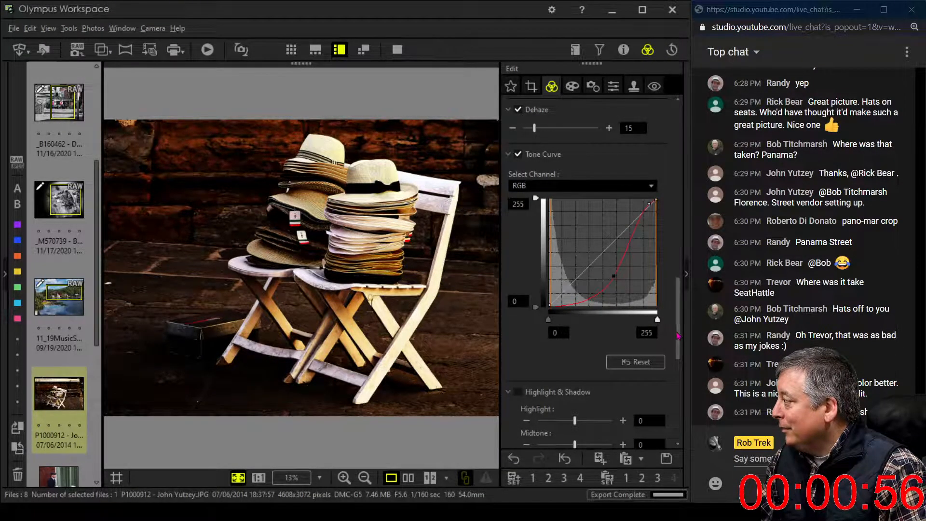
pyautogui.moveTo(679, 336); pyautogui.dragTo(679, 408)
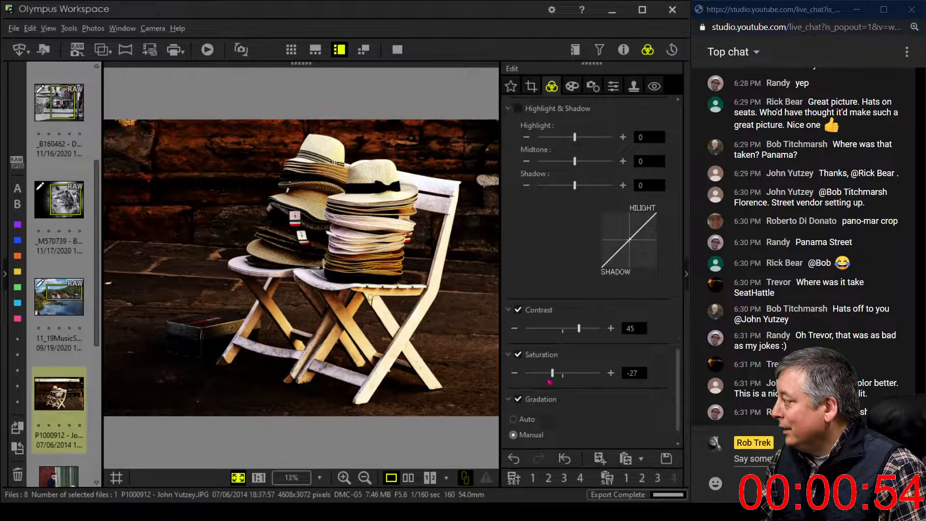
pyautogui.moveTo(552, 374); pyautogui.dragTo(549, 378)
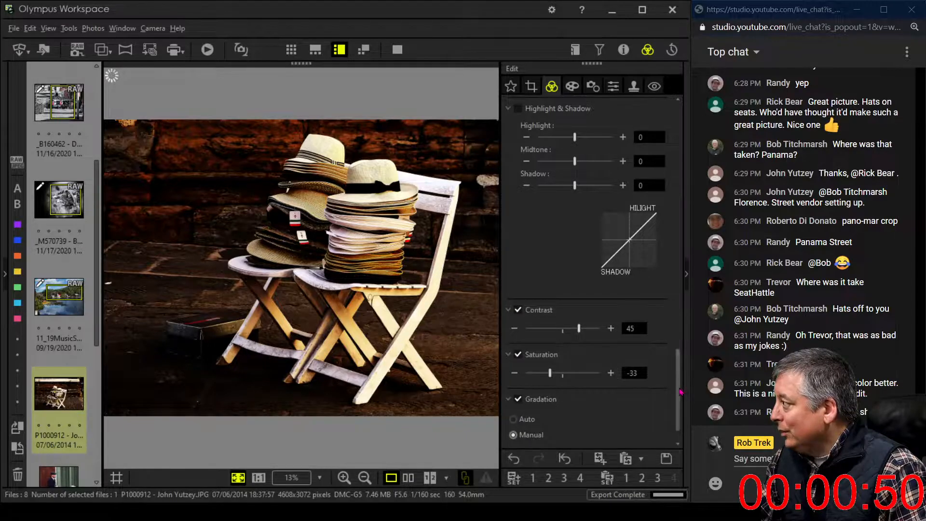
# Step: Set the custom white balance of the hats photo to 3.1 on the blue-amber scale and 0.4 on green-magenta
pyautogui.moveTo(681, 392); pyautogui.dragTo(695, 141)
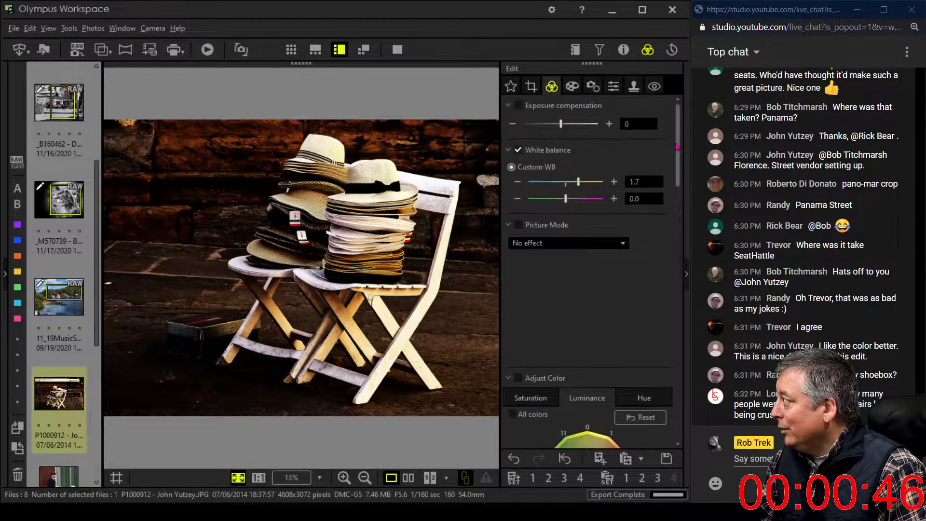
pyautogui.click(614, 198)
pyautogui.click(614, 198)
pyautogui.click(614, 198)
pyautogui.click(614, 198)
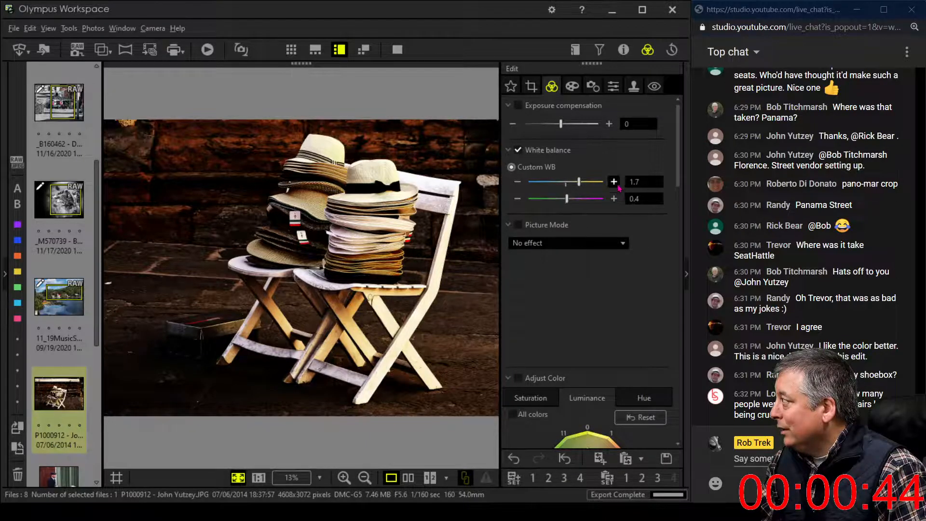
pyautogui.click(618, 186)
pyautogui.click(618, 186)
pyautogui.click(618, 186)
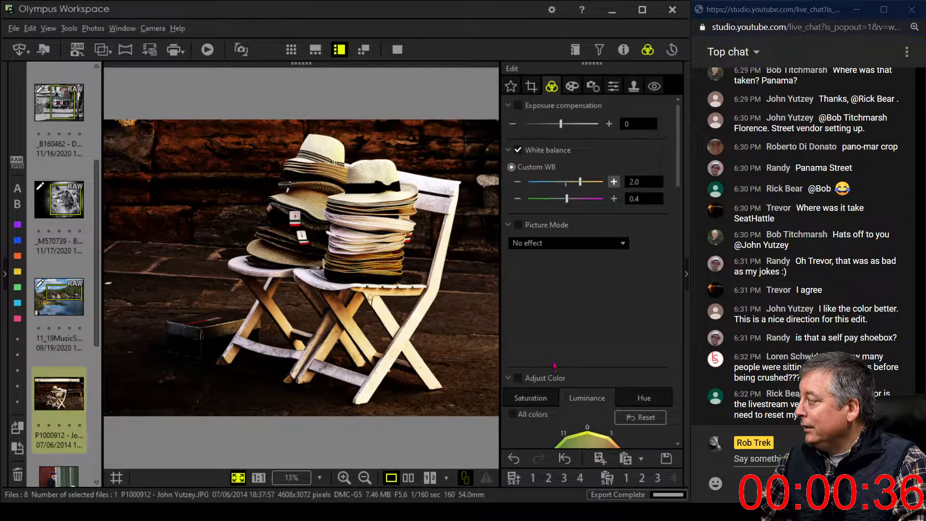
pyautogui.moveTo(581, 183); pyautogui.dragTo(591, 187)
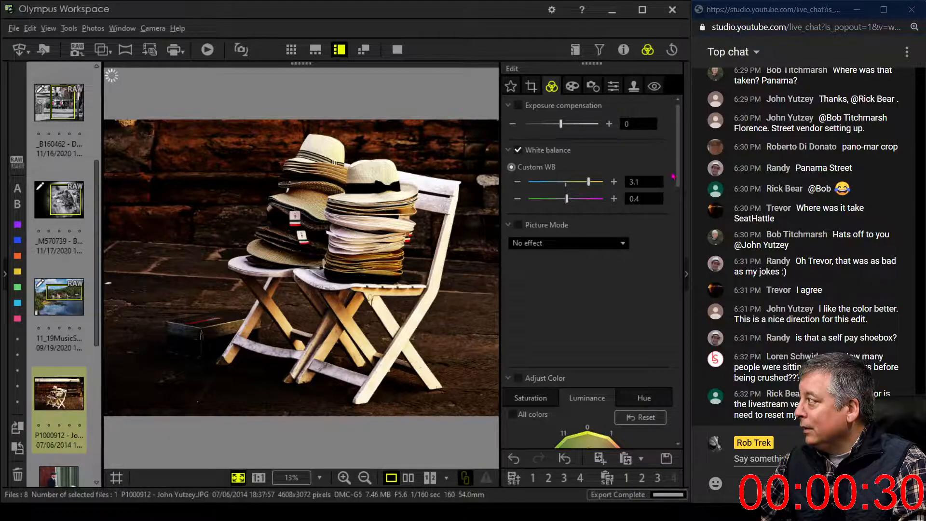
# Step: Lift the midtones of the hats photo with the RGB tone curve and darken its corners with Vignetting at -12
pyautogui.moveTo(682, 170); pyautogui.dragTo(676, 327)
pyautogui.moveTo(611, 342)
pyautogui.mouseDown()
pyautogui.moveTo(572, 372)
pyautogui.moveTo(594, 350)
pyautogui.moveTo(575, 372)
pyautogui.moveTo(586, 371)
pyautogui.moveTo(605, 342)
pyautogui.mouseUp()
pyautogui.click(572, 85)
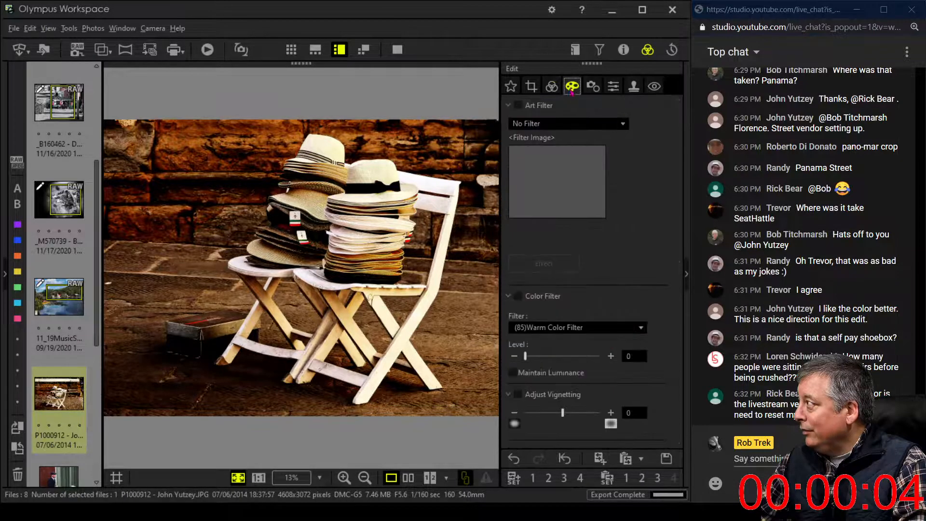
pyautogui.moveTo(563, 413); pyautogui.dragTo(540, 414)
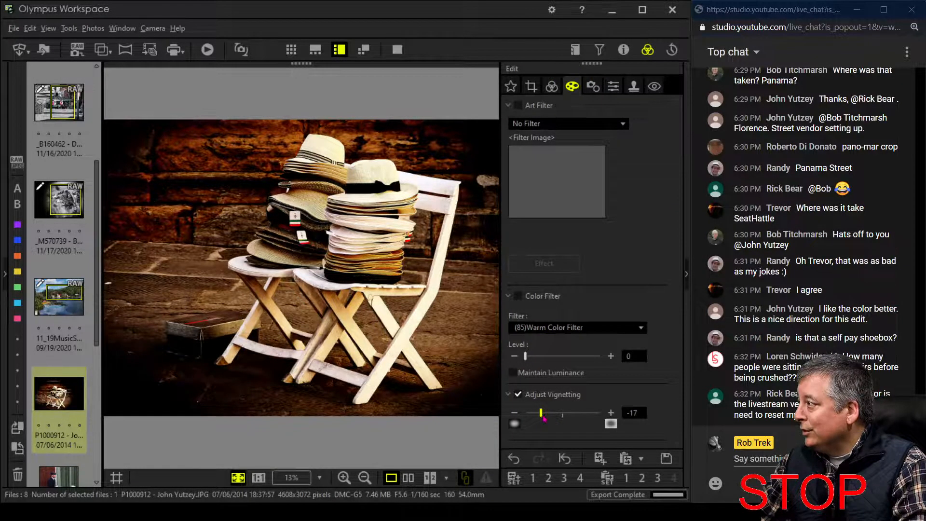
pyautogui.moveTo(543, 418); pyautogui.dragTo(549, 417)
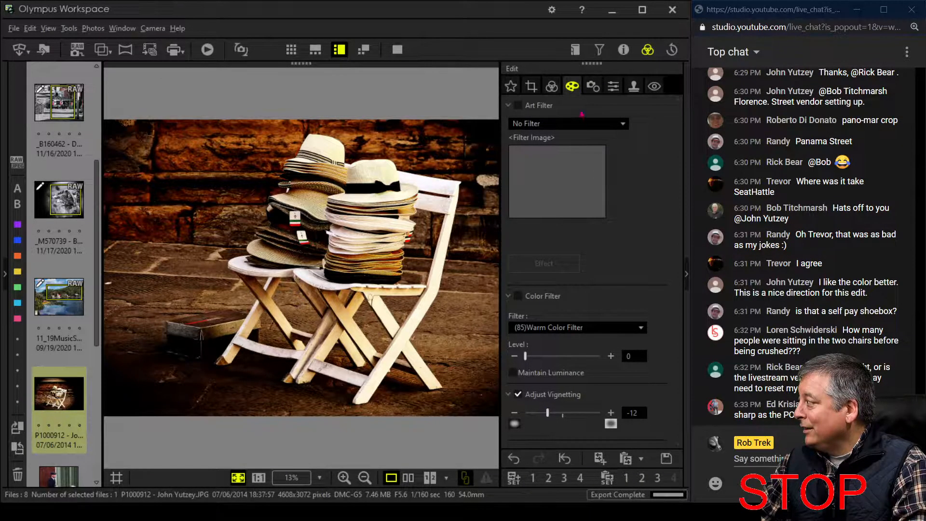
# Step: Fine-tune the RGB tone curve points to brighten the midtones a little more while keeping the deepest shadows dark
pyautogui.click(553, 89)
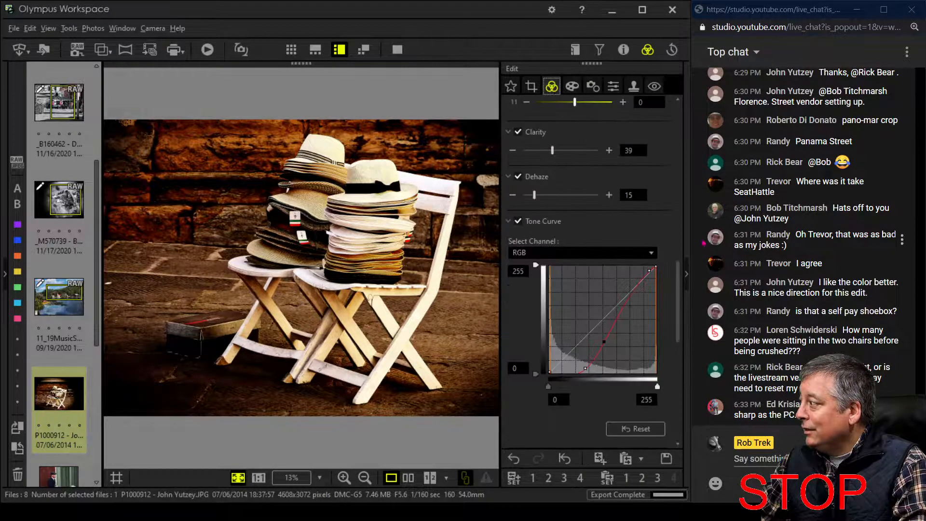
pyautogui.moveTo(586, 369); pyautogui.dragTo(601, 333)
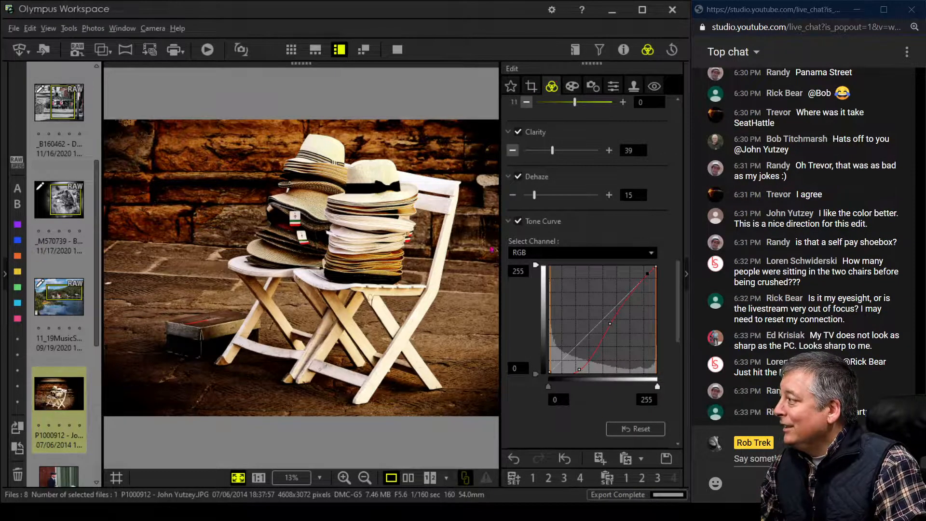
# Step: Compare the original and edited hats photo side by side in full screen, and return to the single-image view
pyautogui.click(408, 477)
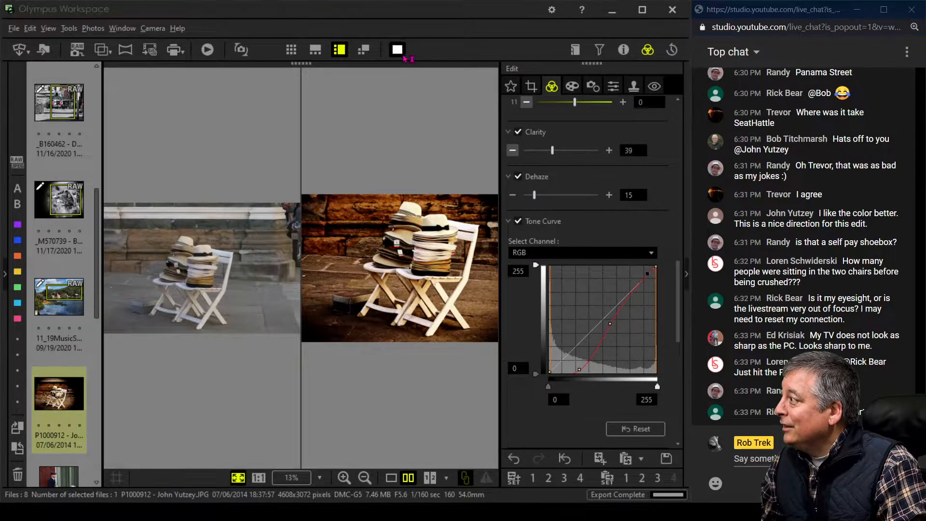
pyautogui.click(397, 50)
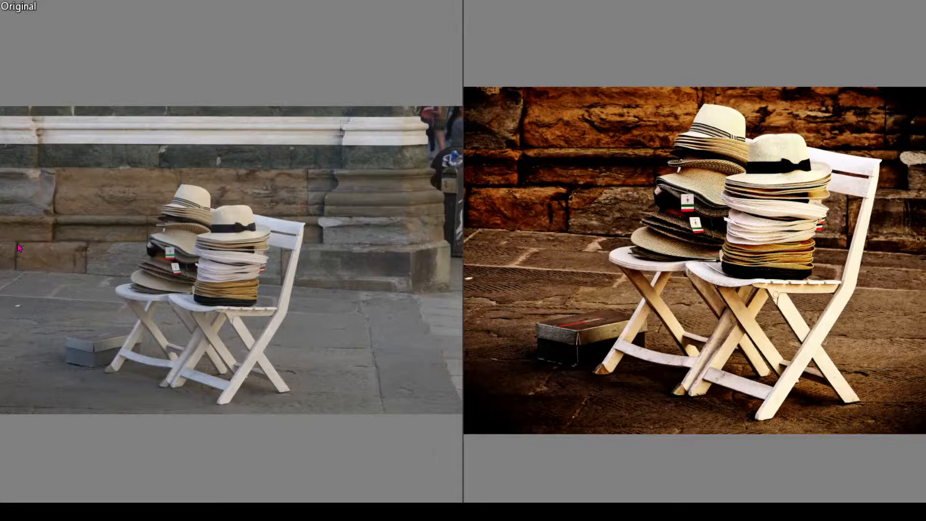
pyautogui.press('Escape')
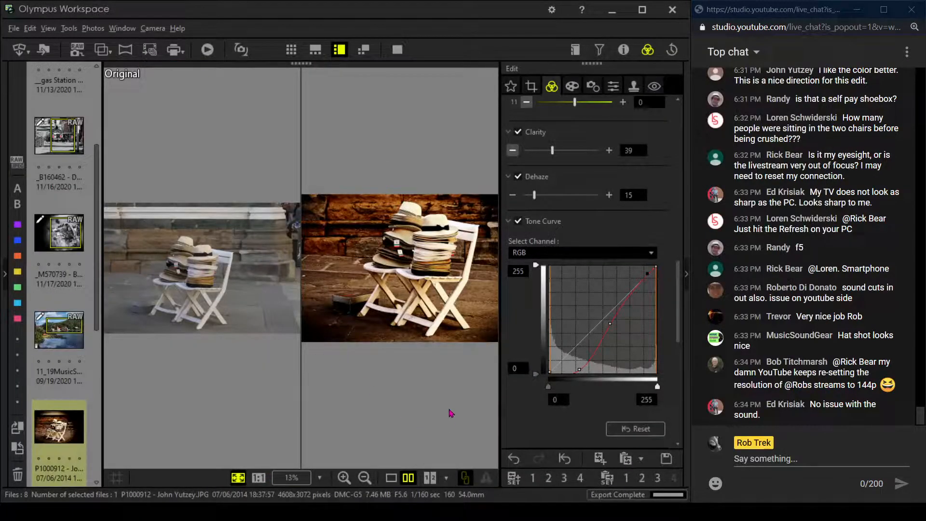
pyautogui.click(391, 478)
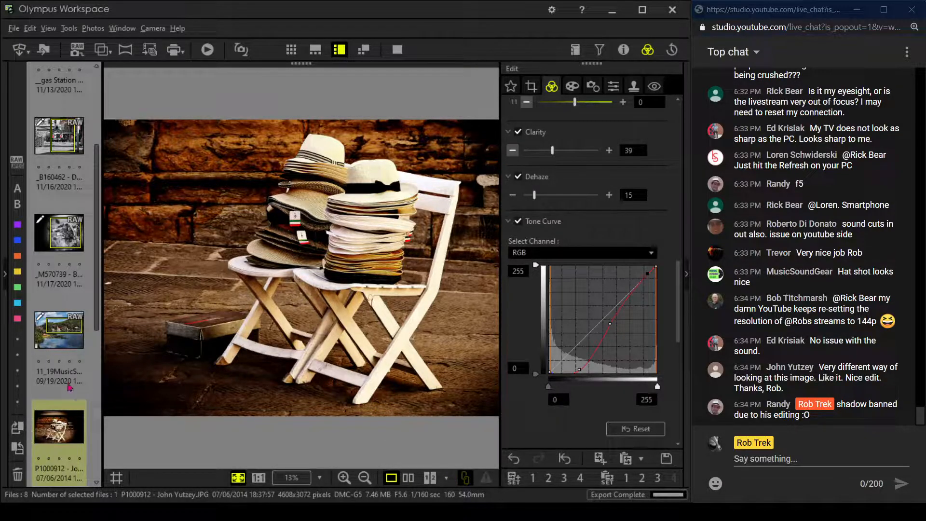
# Step: Open the photo of the man in the flat cap and check its shooting details
pyautogui.scroll(-5, 69, 386)
pyautogui.click(64, 277)
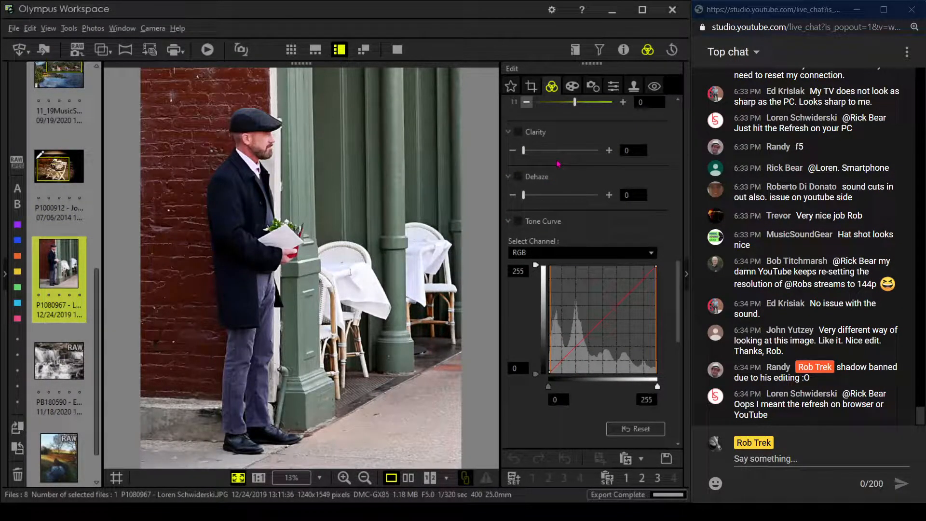
pyautogui.click(623, 49)
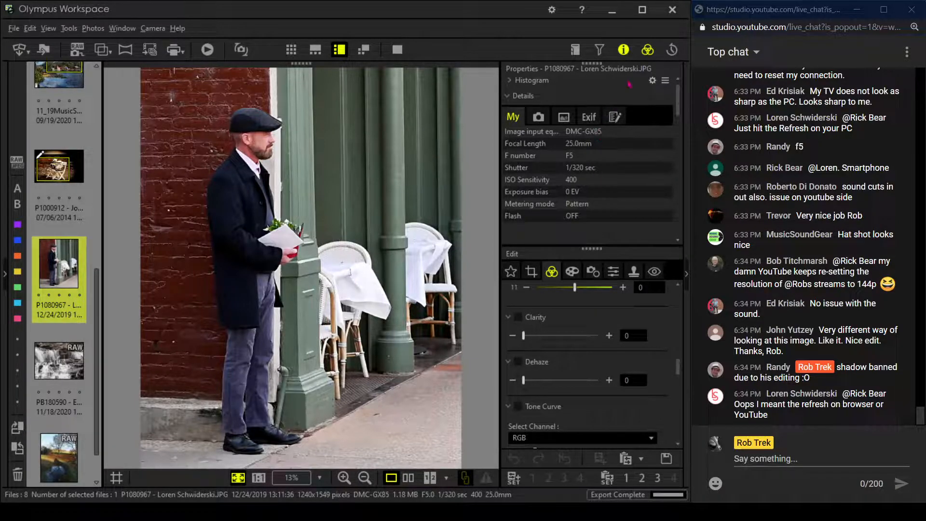
pyautogui.click(623, 50)
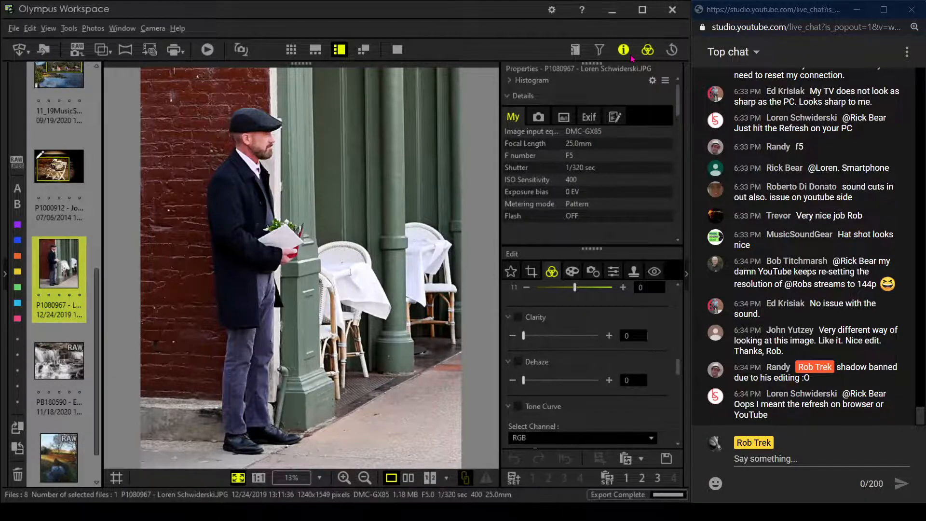
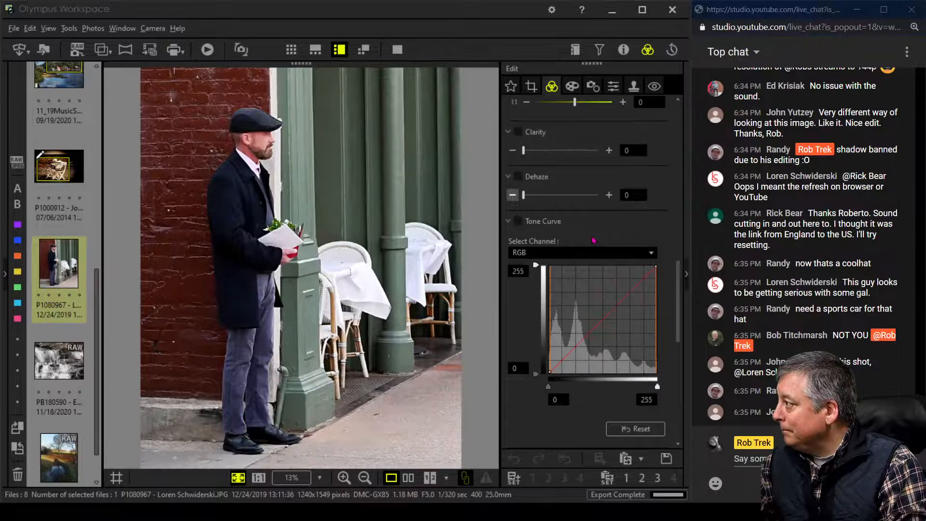
# Step: In Adjust Color, raise the saturation of the green hues, set blue hues 6 and 7 to 4, and leave red hue 2 at 0
pyautogui.moveTo(682, 263); pyautogui.dragTo(678, 131)
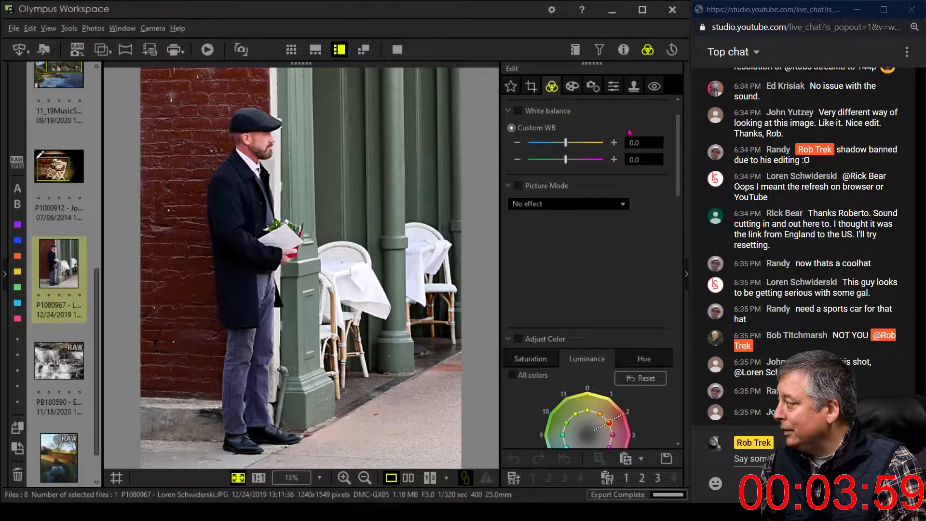
pyautogui.click(547, 364)
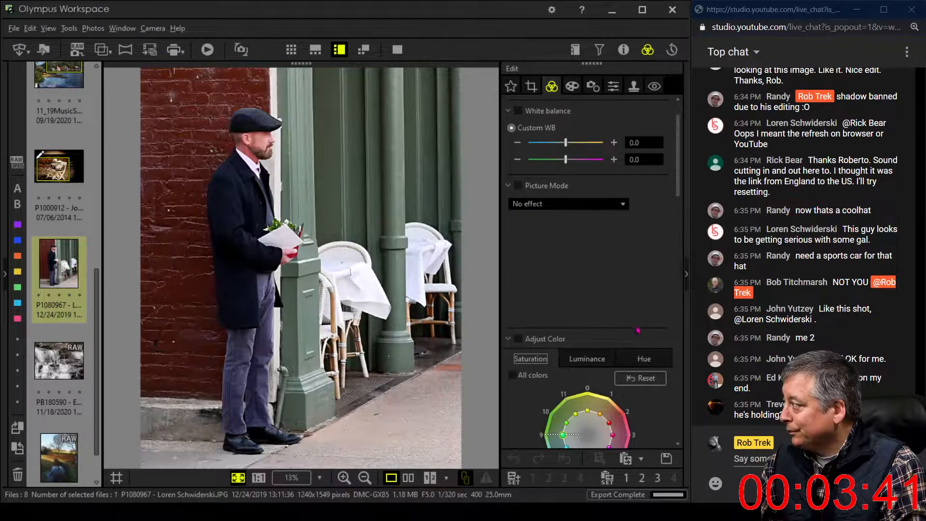
pyautogui.moveTo(679, 164); pyautogui.dragTo(681, 152)
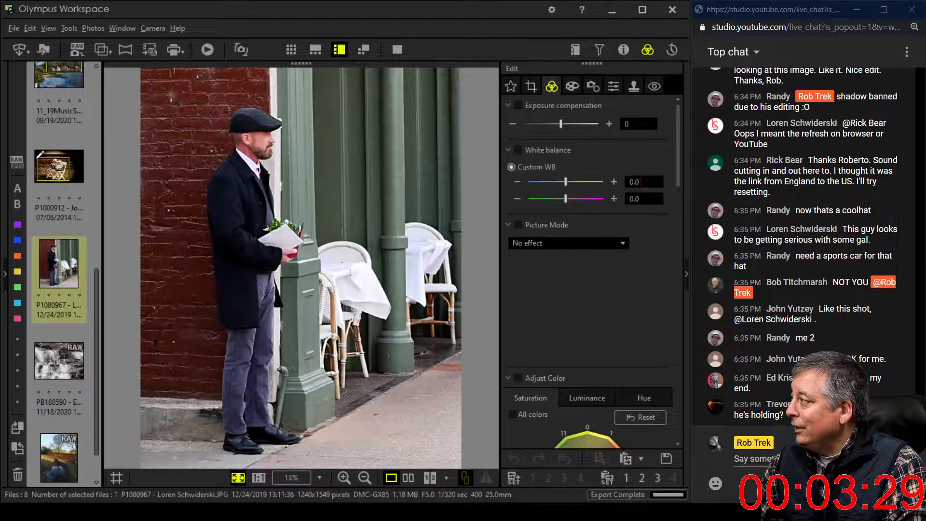
pyautogui.scroll(-5, 618, 222)
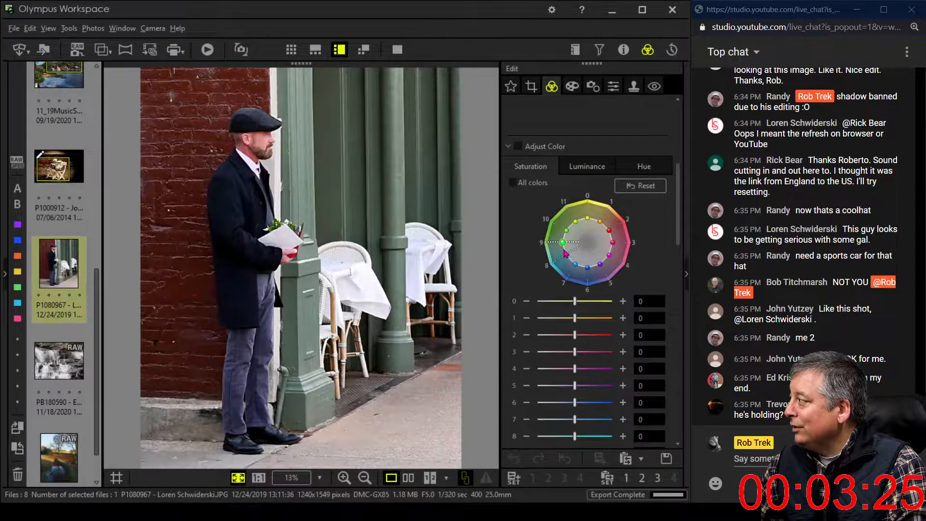
pyautogui.moveTo(562, 244); pyautogui.dragTo(622, 227)
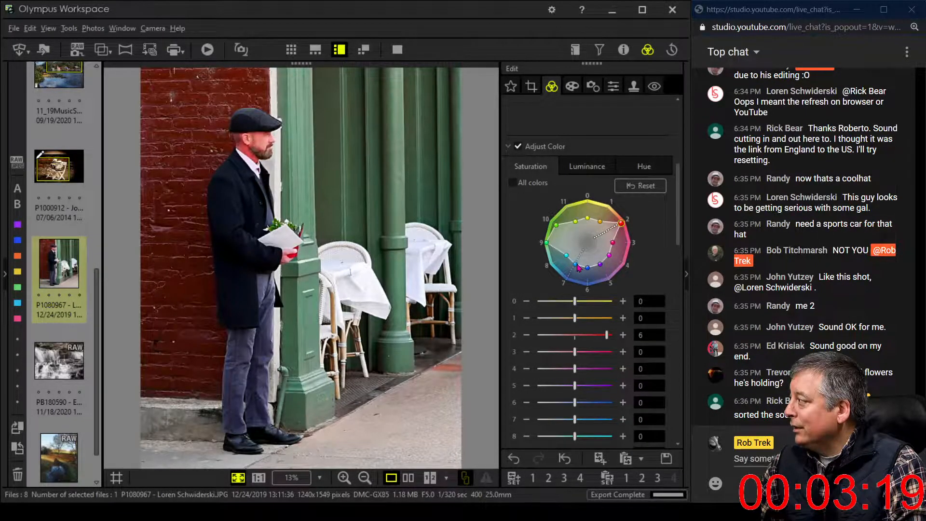
pyautogui.moveTo(576, 265); pyautogui.dragTo(587, 278)
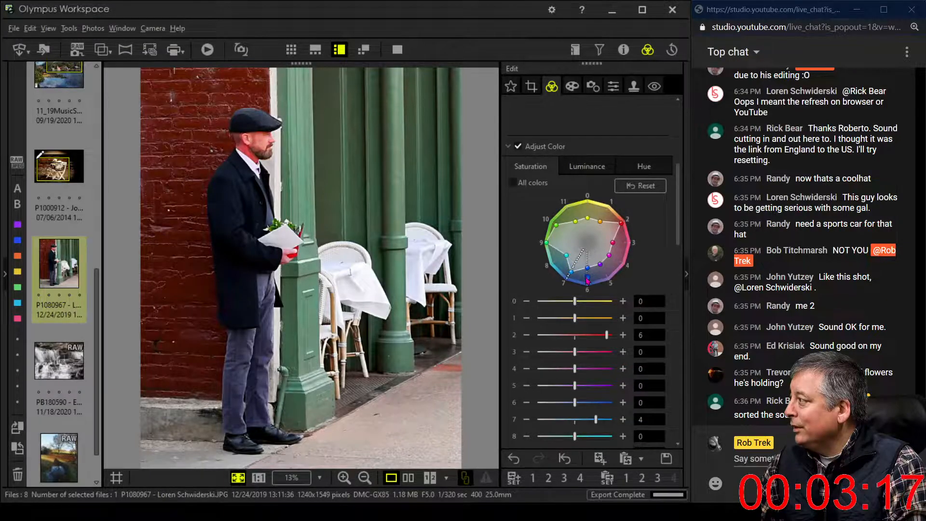
pyautogui.moveTo(622, 223); pyautogui.dragTo(612, 233)
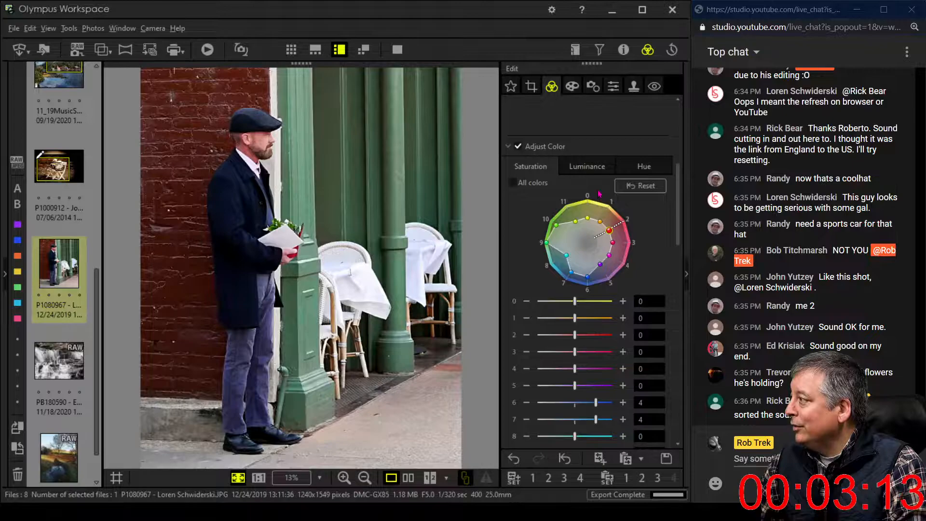
# Step: Brighten the blue hues with Adjust Color luminance, setting hue 6 to 7, hue 7 to 6 and hue 8 to 3, and inspect the photo
pyautogui.click(590, 167)
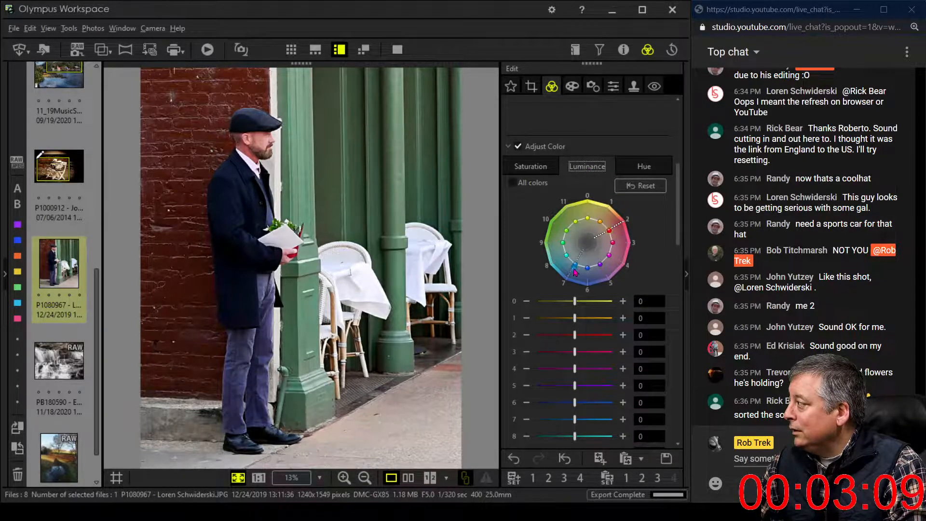
pyautogui.moveTo(575, 272); pyautogui.dragTo(559, 261)
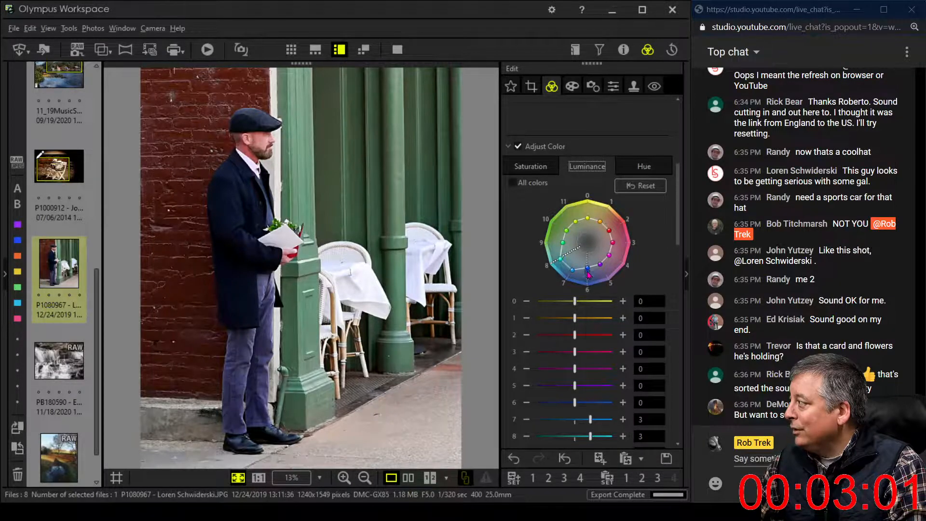
pyautogui.moveTo(587, 268); pyautogui.dragTo(587, 279)
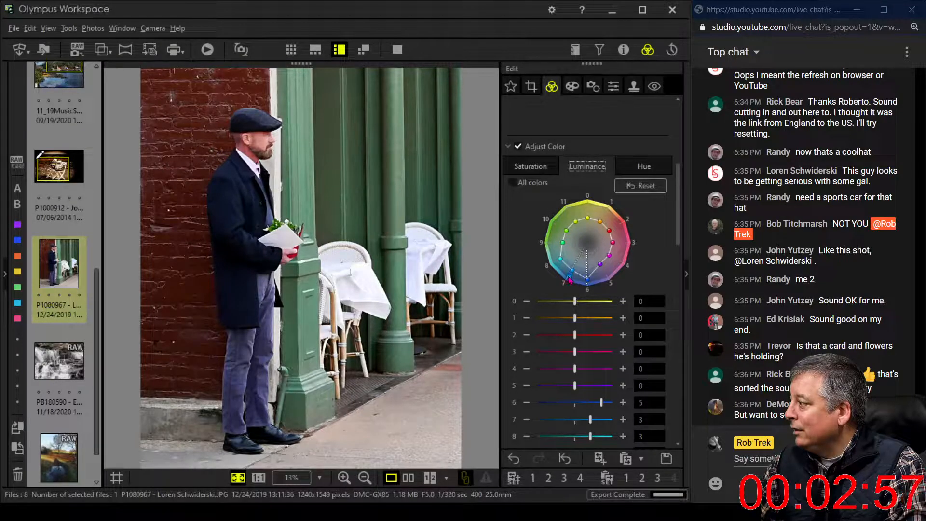
pyautogui.moveTo(575, 271); pyautogui.dragTo(602, 285)
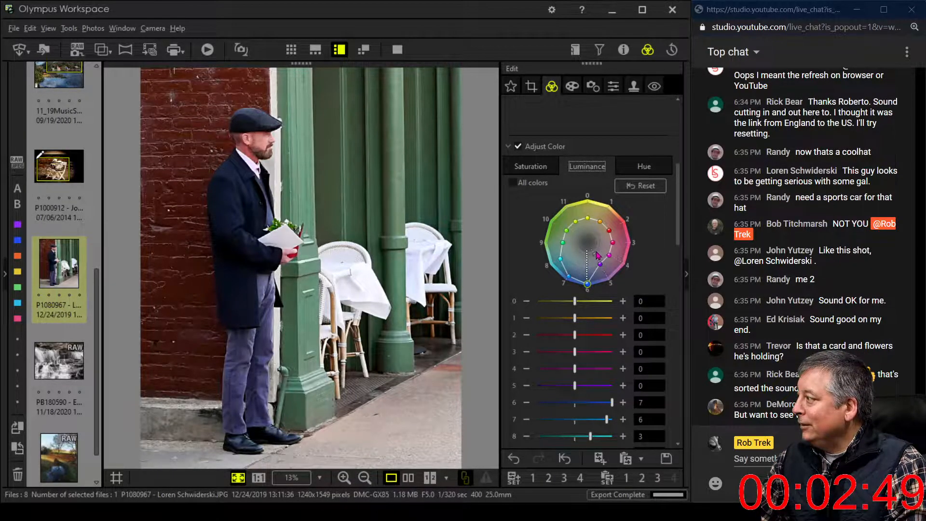
pyautogui.click(297, 236)
pyautogui.click(296, 236)
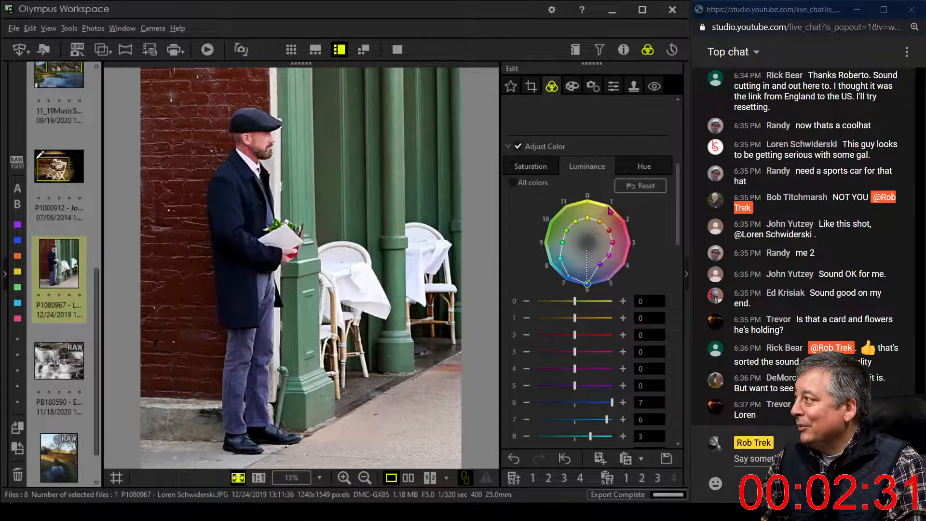
# Step: Sharpen the photo of the man moderately with the Sharpness adjustment
pyautogui.click(613, 87)
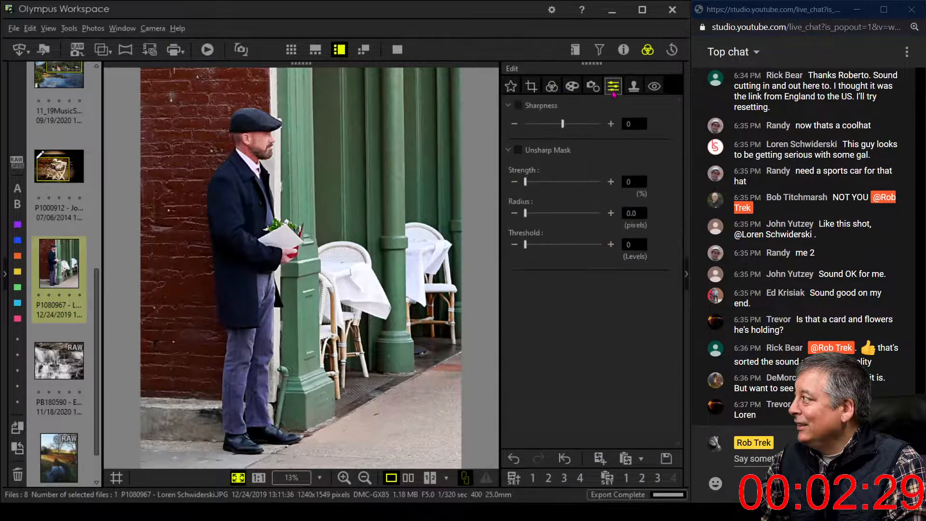
pyautogui.moveTo(576, 127); pyautogui.dragTo(584, 126)
pyautogui.click(572, 86)
pyautogui.click(592, 87)
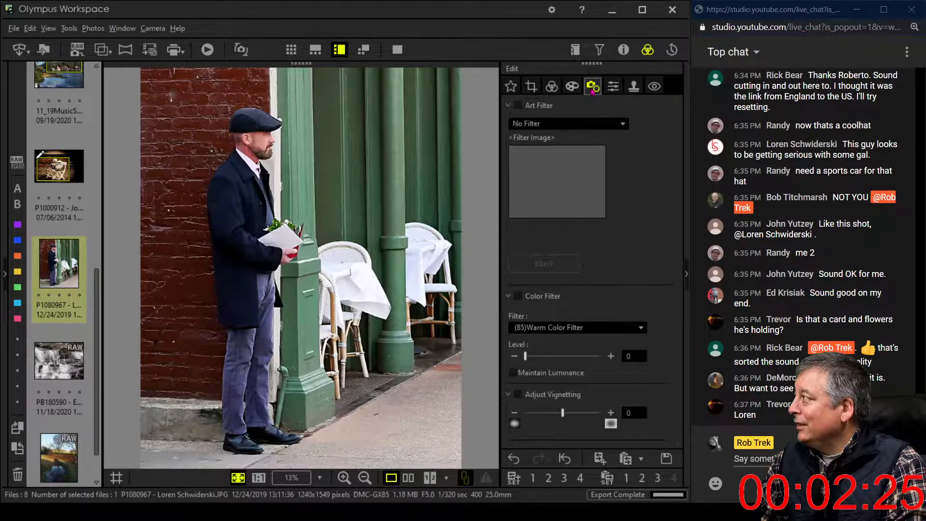
pyautogui.click(613, 87)
pyautogui.click(580, 89)
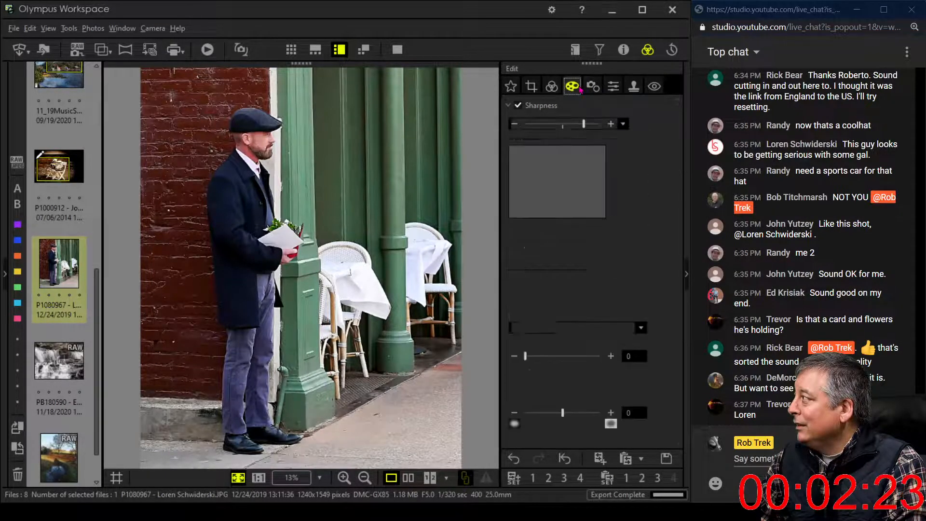
# Step: Set the Adjust Color saturation of hue 8 to 5 and boost the yellow-green hues 10 and 11
pyautogui.click(552, 87)
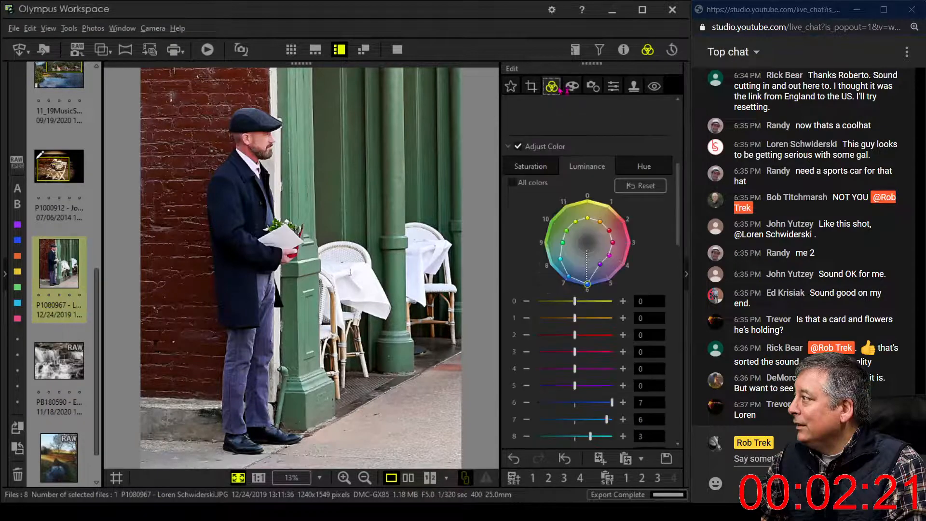
pyautogui.click(531, 166)
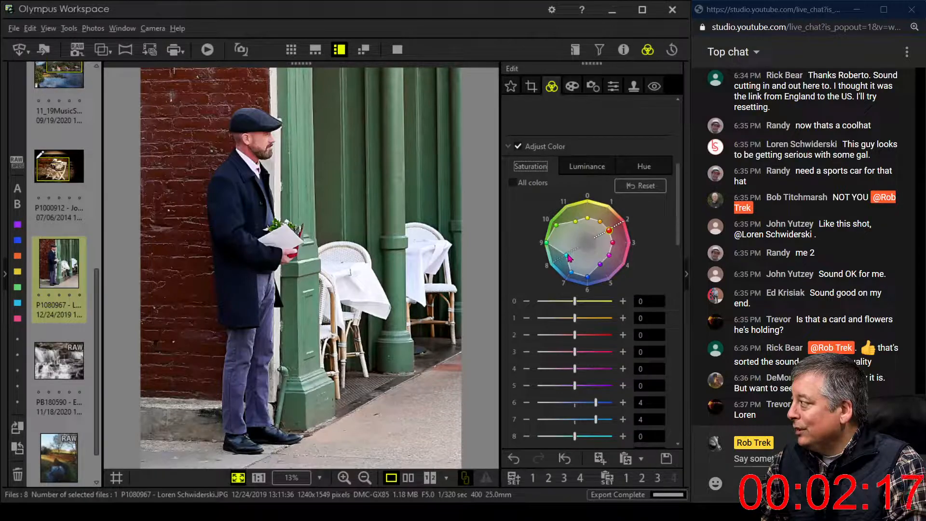
pyautogui.moveTo(569, 258); pyautogui.dragTo(556, 262)
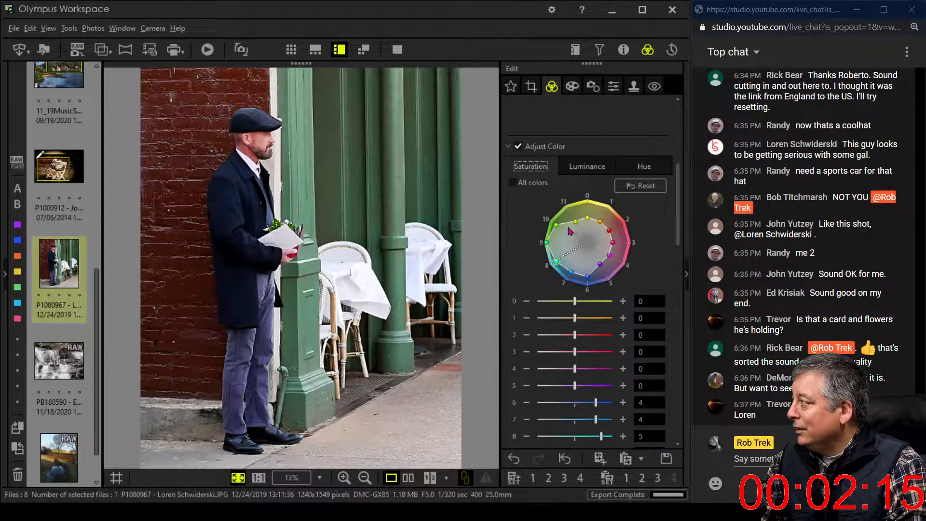
pyautogui.moveTo(575, 221); pyautogui.dragTo(554, 221)
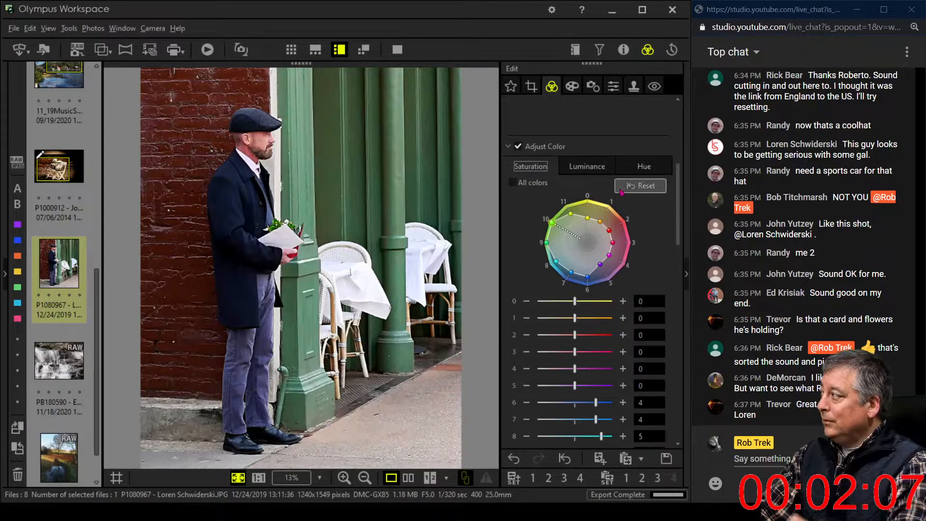
# Step: Shift hue 10 towards green and hue 9 slightly towards yellow-green with the Adjust Color hue settings
pyautogui.click(644, 166)
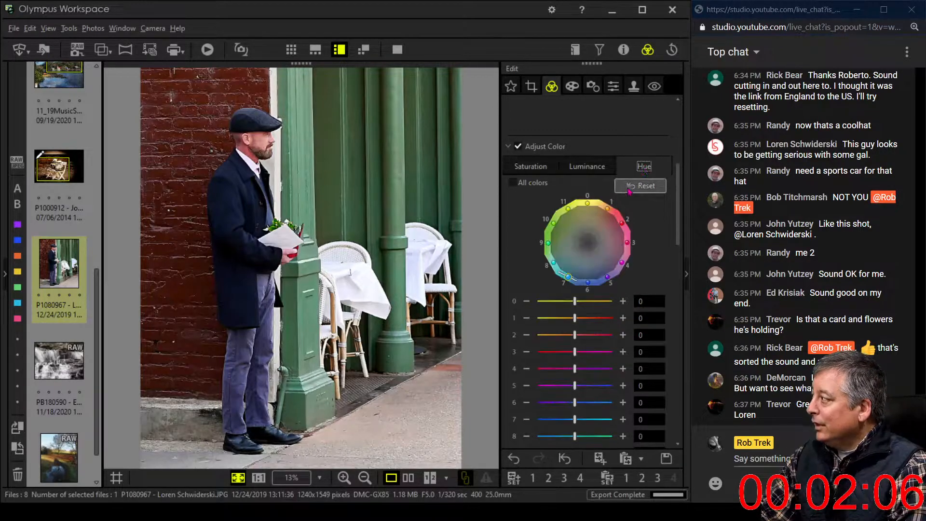
pyautogui.click(554, 225)
pyautogui.moveTo(553, 200); pyautogui.dragTo(542, 202)
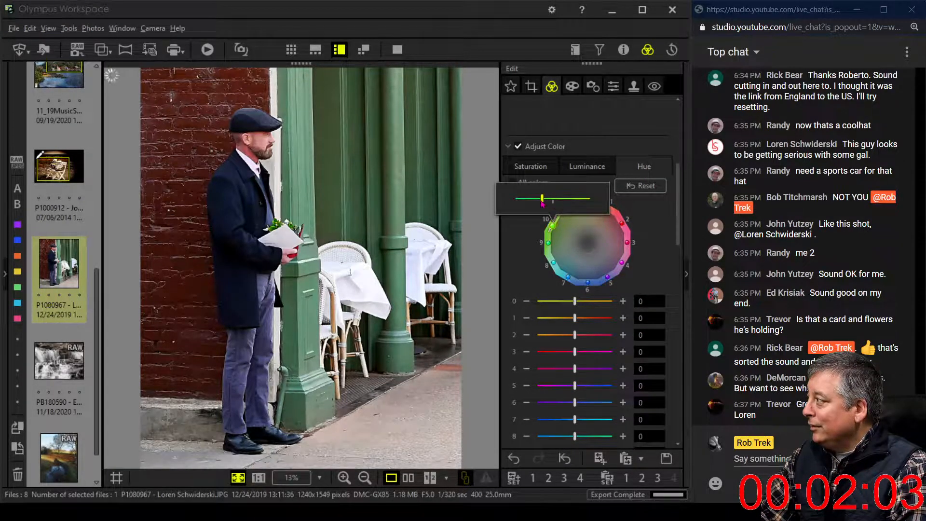
pyautogui.click(549, 244)
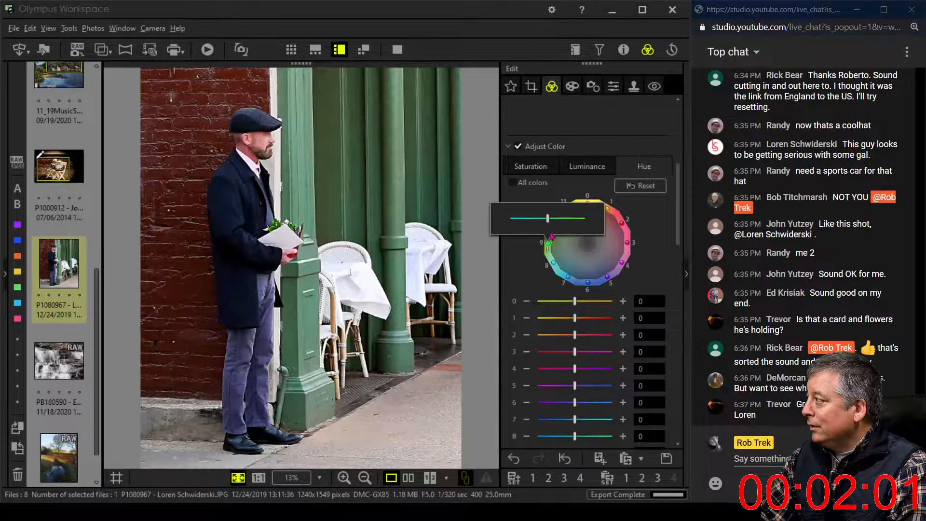
pyautogui.moveTo(548, 218); pyautogui.dragTo(558, 218)
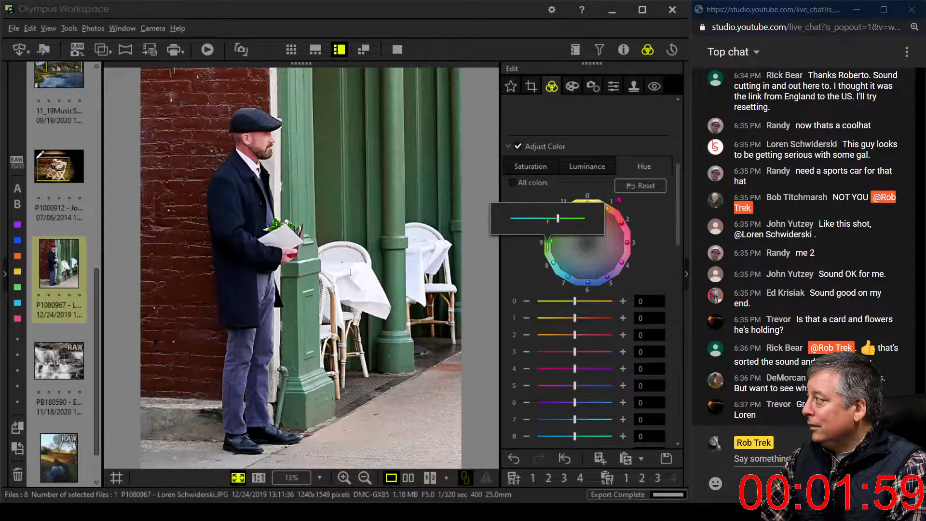
pyautogui.click(643, 168)
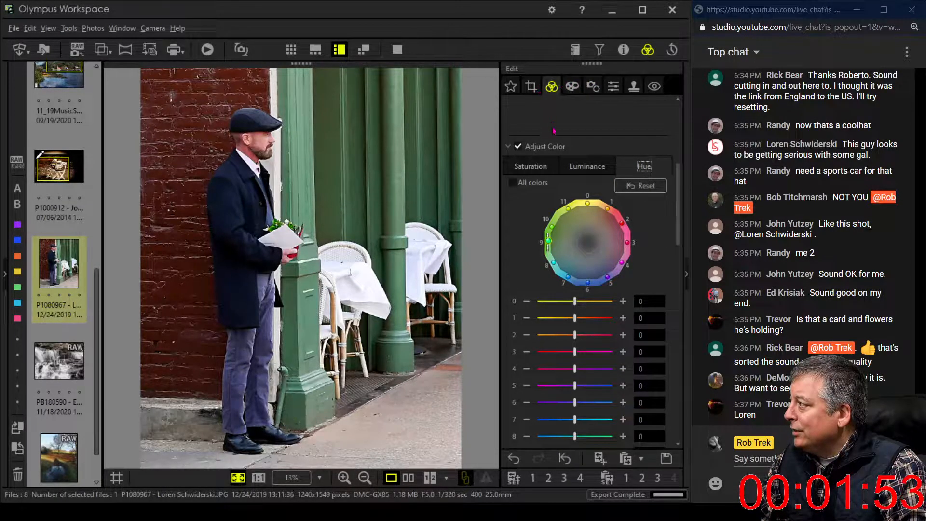
# Step: Lift the deep shadows with a low point on the RGB tone curve and pull the highlights down slightly with a high point
pyautogui.click(536, 167)
pyautogui.moveTo(678, 207); pyautogui.dragTo(675, 313)
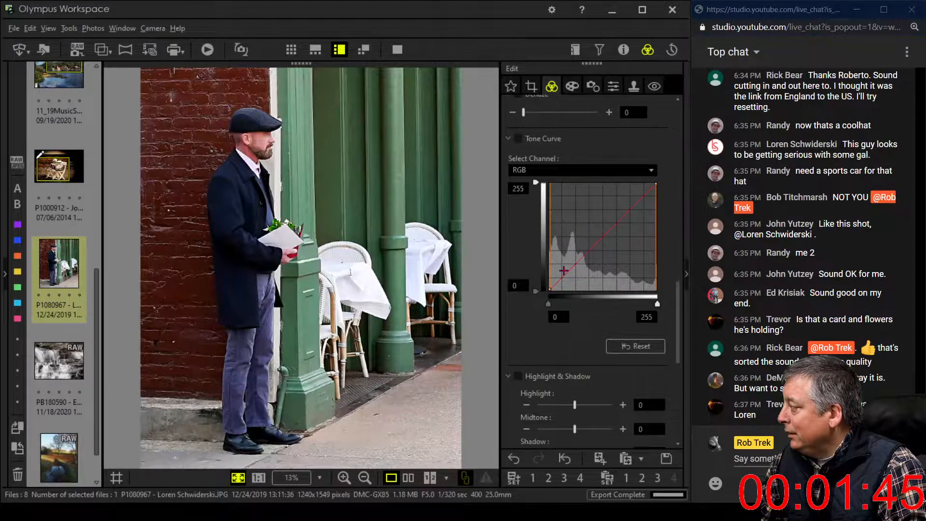
pyautogui.click(554, 285)
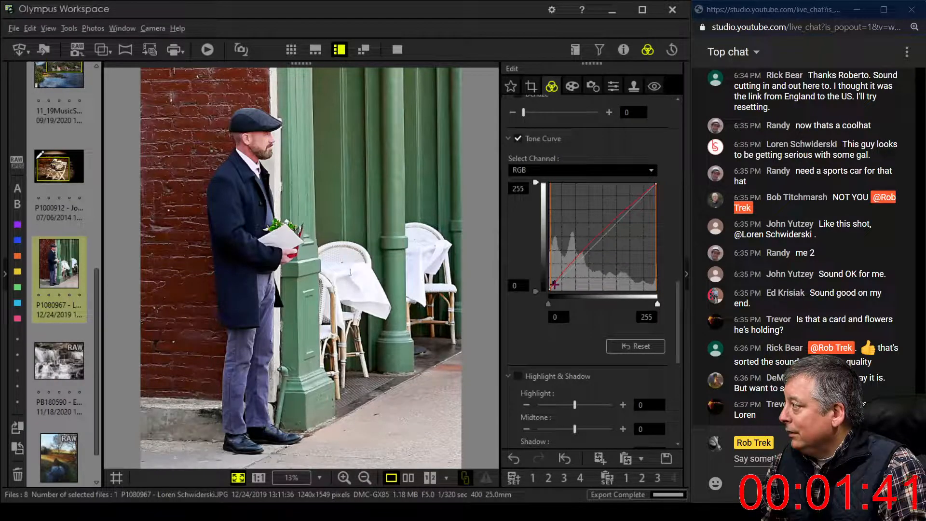
pyautogui.moveTo(555, 284); pyautogui.dragTo(554, 283)
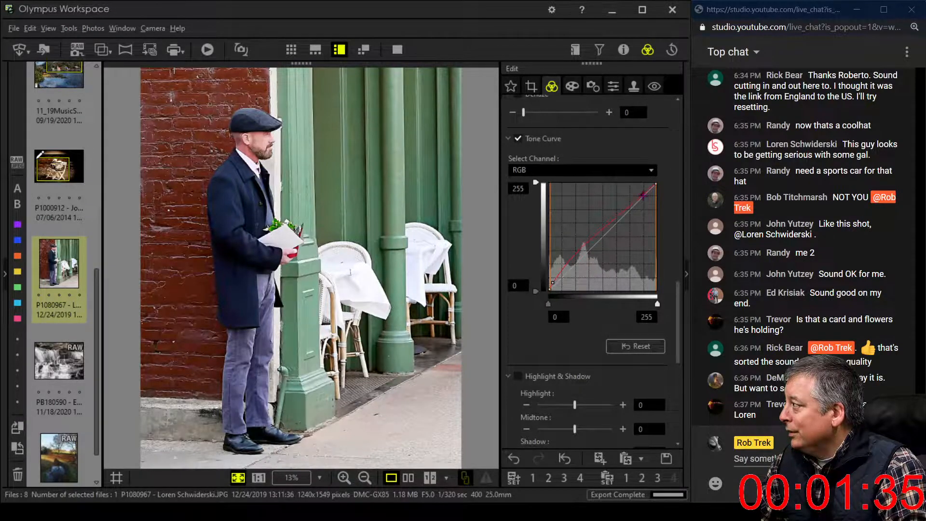
pyautogui.moveTo(643, 195); pyautogui.dragTo(643, 200)
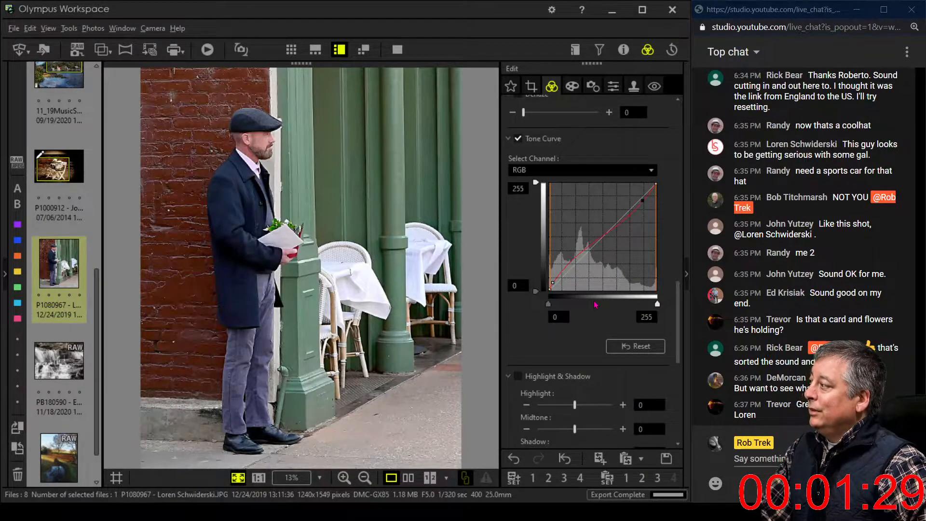
# Step: Raise the overall Saturation of the photo to 44
pyautogui.scroll(-6, 558, 364)
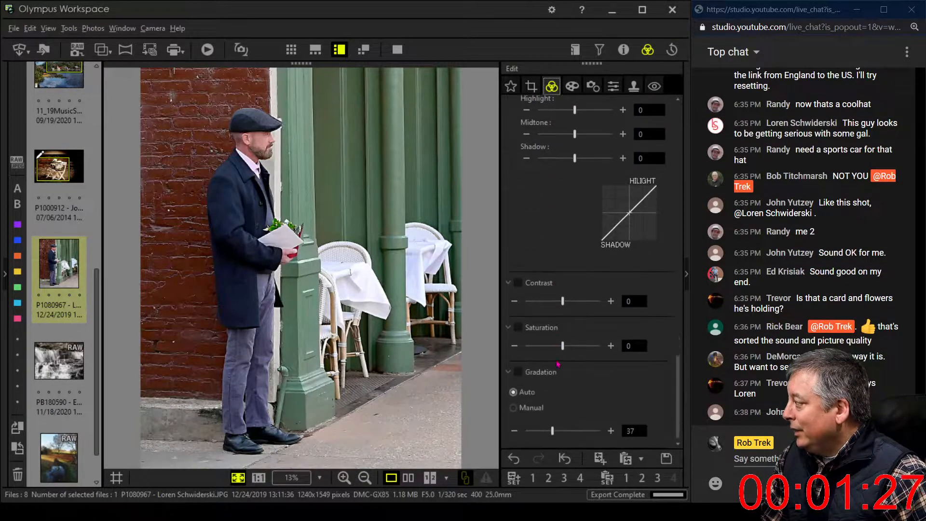
pyautogui.moveTo(562, 349); pyautogui.dragTo(565, 354)
pyautogui.moveTo(579, 353)
pyautogui.mouseDown()
pyautogui.moveTo(589, 353)
pyautogui.moveTo(580, 355)
pyautogui.mouseUp()
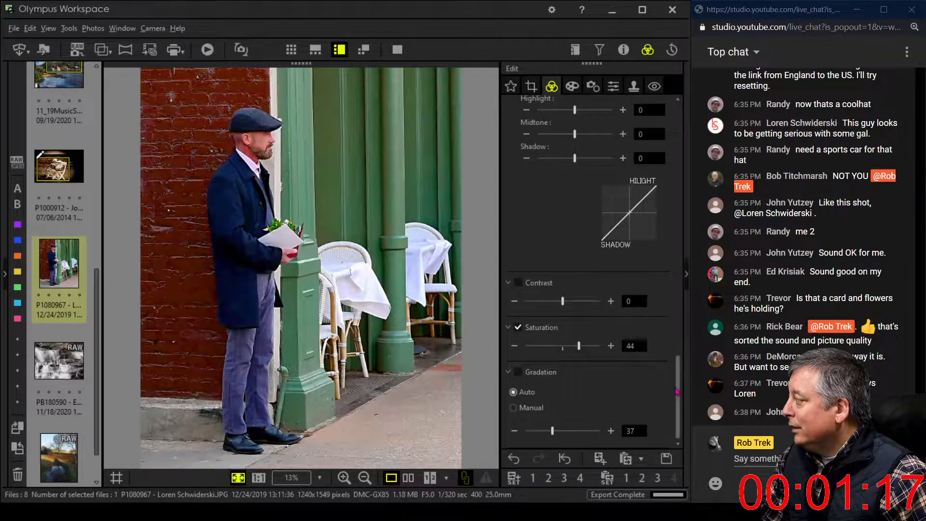
# Step: Lower the saturation of the red colour range 2 to -2 in Adjust Color
pyautogui.scroll(3, 680, 362)
pyautogui.moveTo(680, 363); pyautogui.dragTo(690, 210)
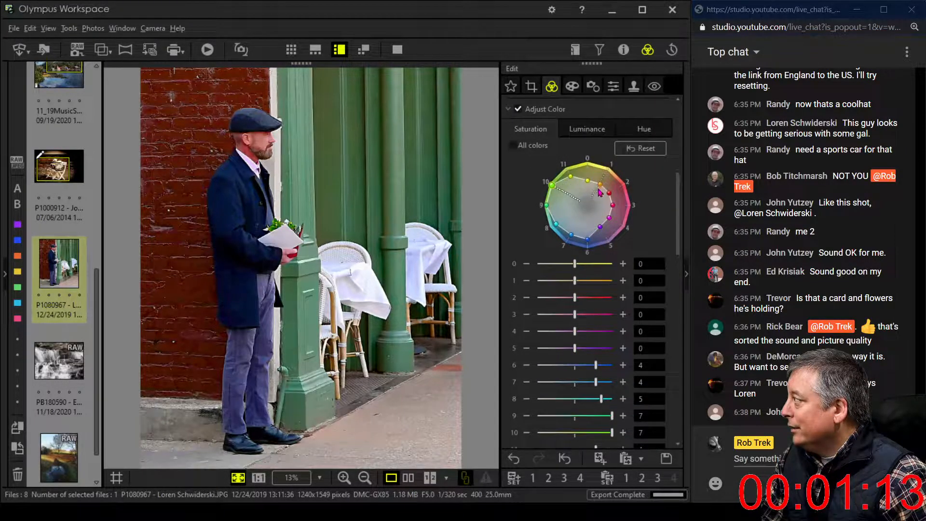
pyautogui.moveTo(604, 199); pyautogui.dragTo(610, 196)
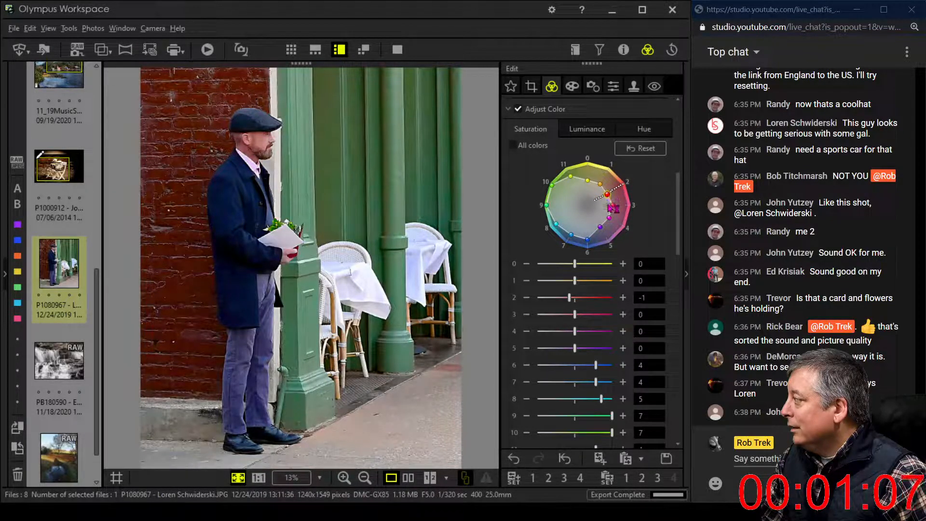
pyautogui.click(527, 297)
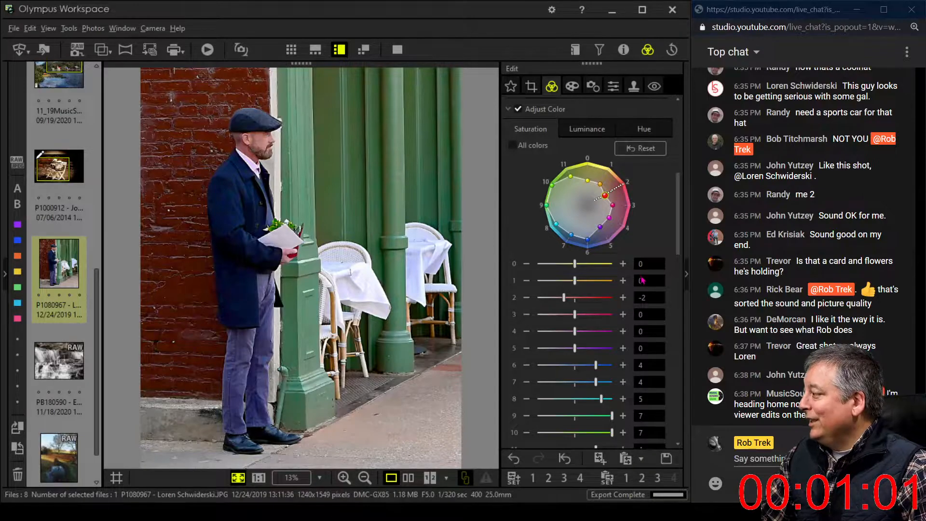
# Step: Compare the edited street photo side by side with the original and return to the single view
pyautogui.scroll(-2, 677, 241)
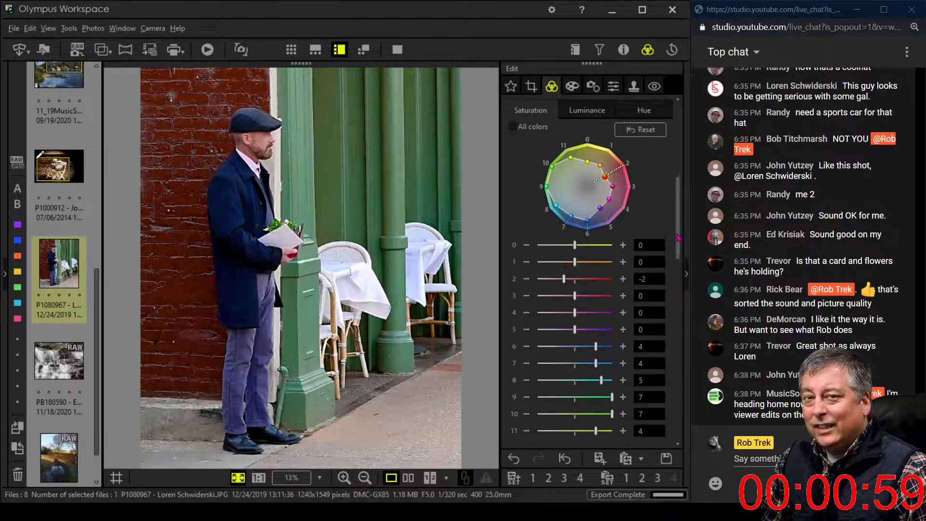
pyautogui.moveTo(677, 242); pyautogui.dragTo(673, 275)
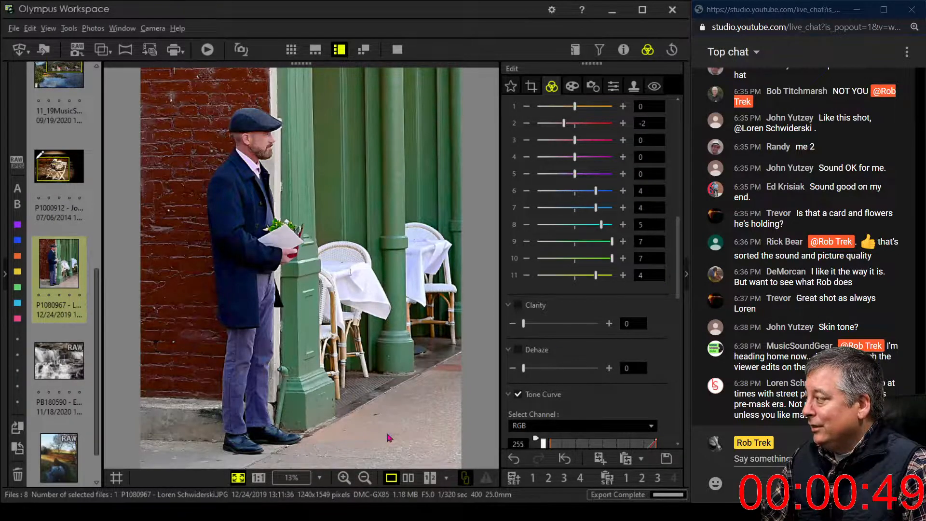
pyautogui.click(408, 478)
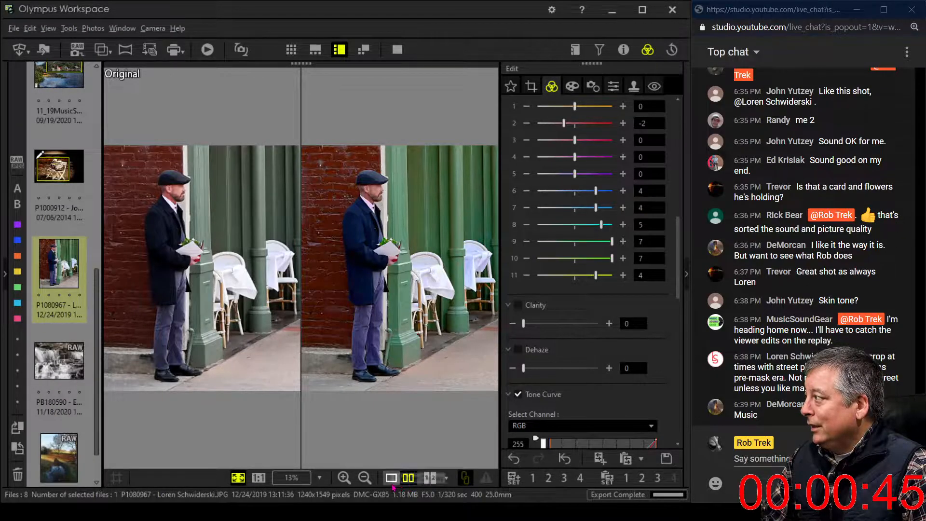
pyautogui.click(392, 478)
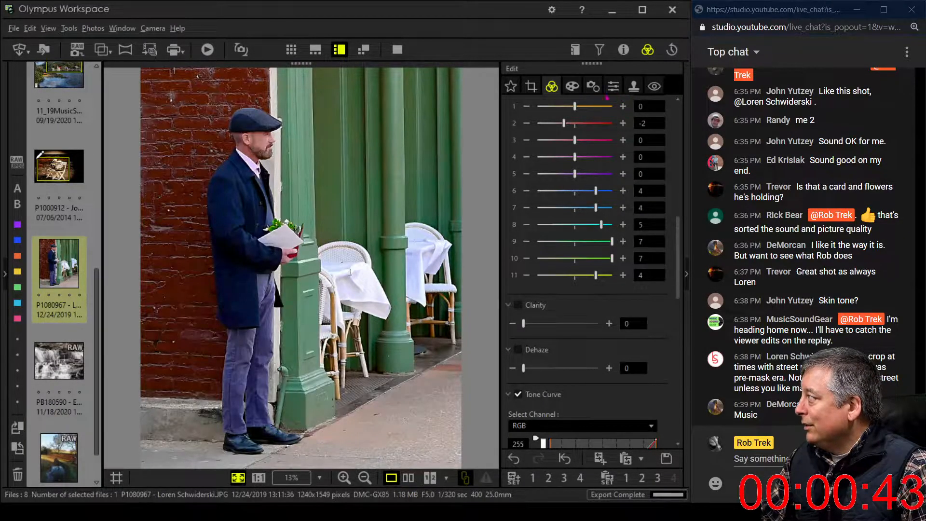
# Step: Set the saturation of the yellow colour range 0 to -1 in Adjust Color
pyautogui.scroll(3, 642, 290)
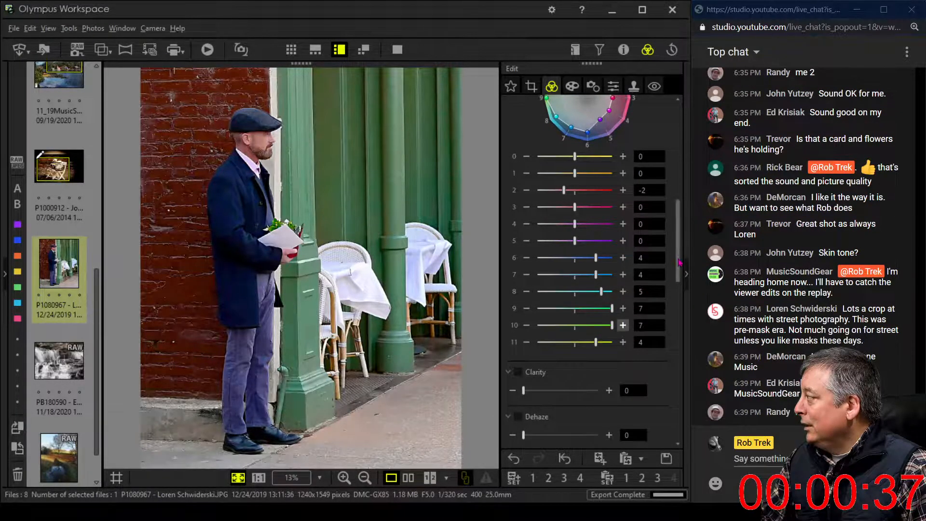
pyautogui.scroll(5, 682, 233)
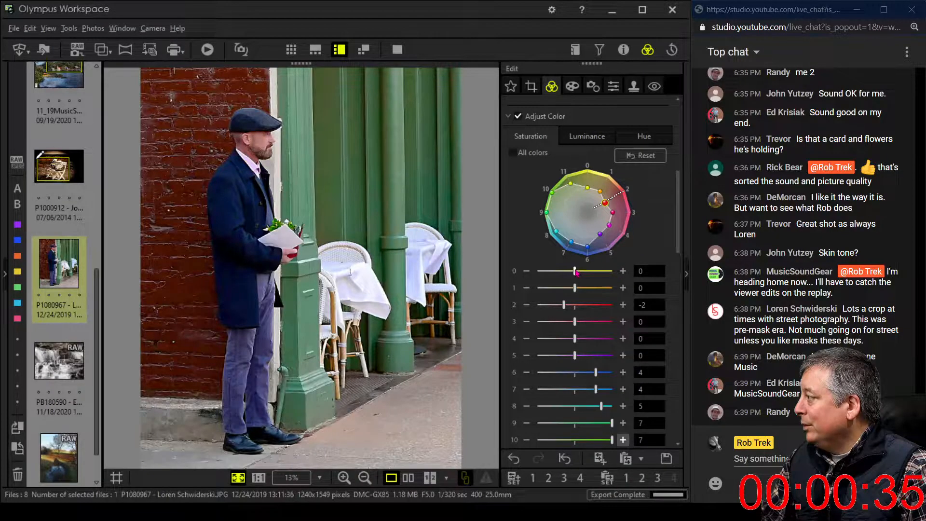
pyautogui.moveTo(575, 272); pyautogui.dragTo(569, 271)
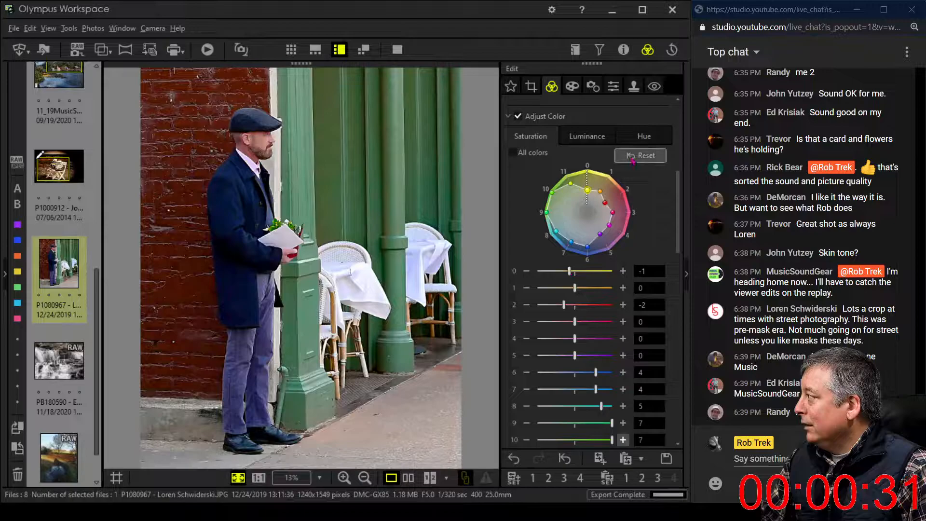
# Step: Set the hue of the green colour range 10 to -5 in Adjust Color
pyautogui.click(644, 136)
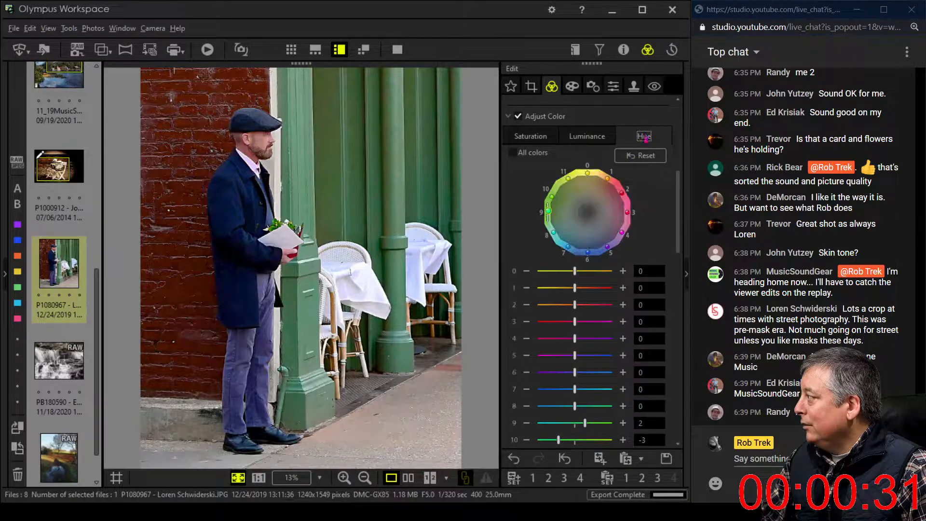
pyautogui.click(552, 197)
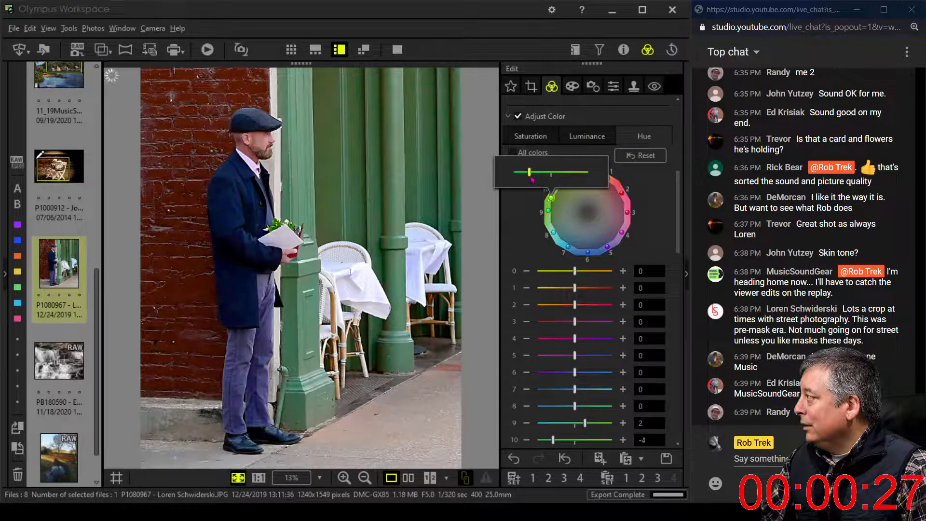
pyautogui.moveTo(535, 178); pyautogui.dragTo(526, 179)
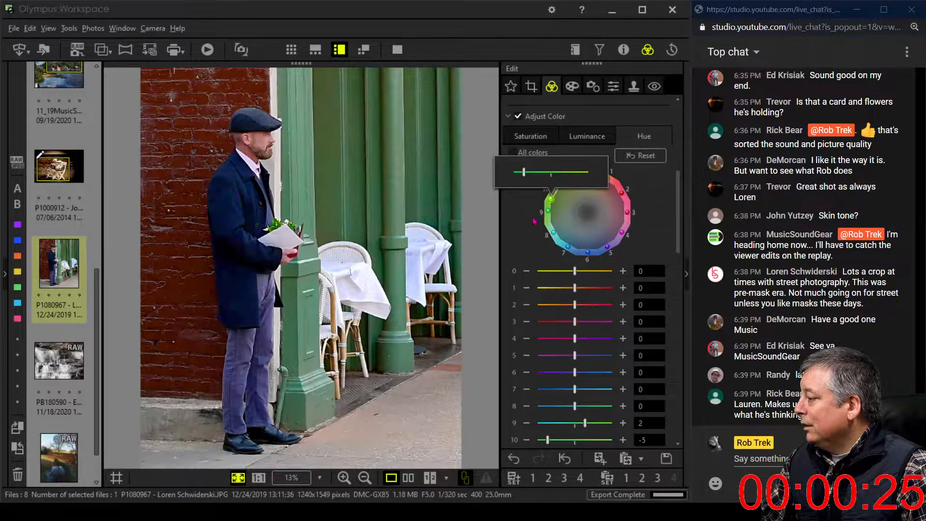
pyautogui.click(553, 274)
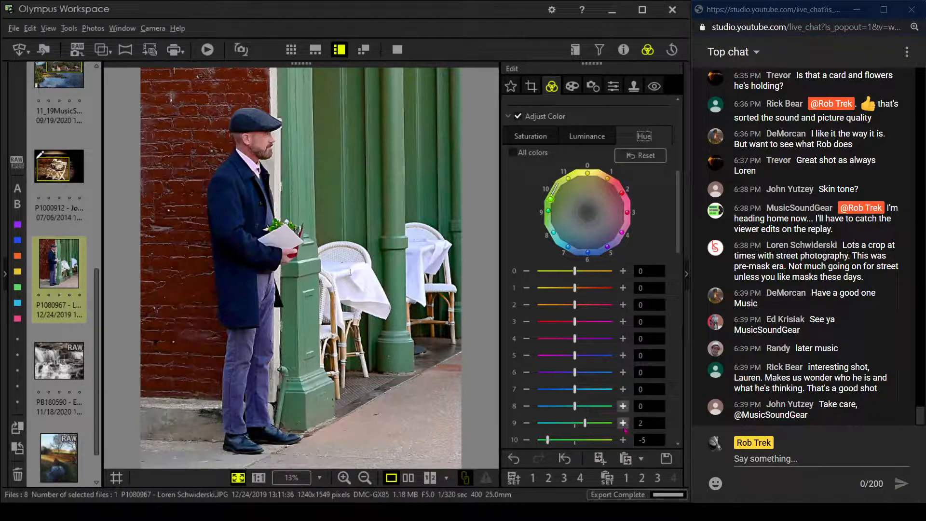
# Step: Examine the original and edited street photo side by side in full screen, and return to the single view
pyautogui.click(409, 478)
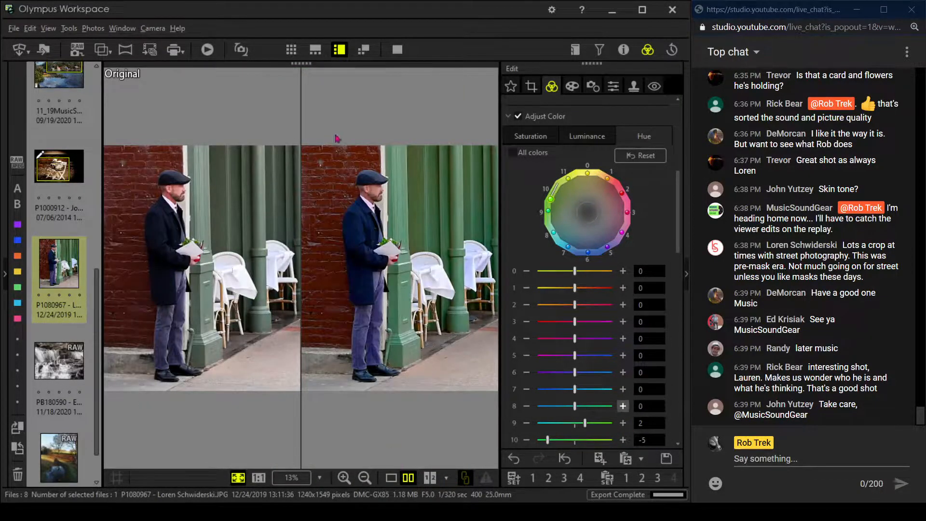
pyautogui.click(391, 54)
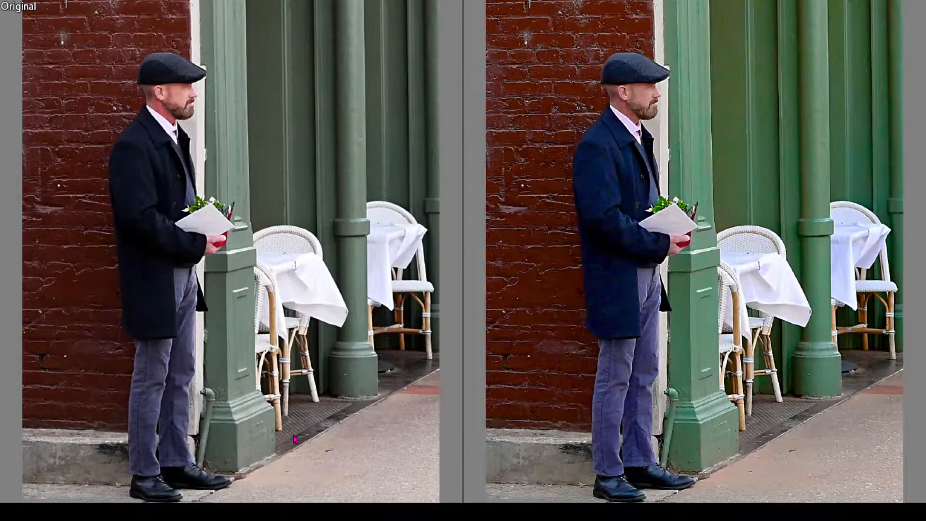
pyautogui.press('Escape')
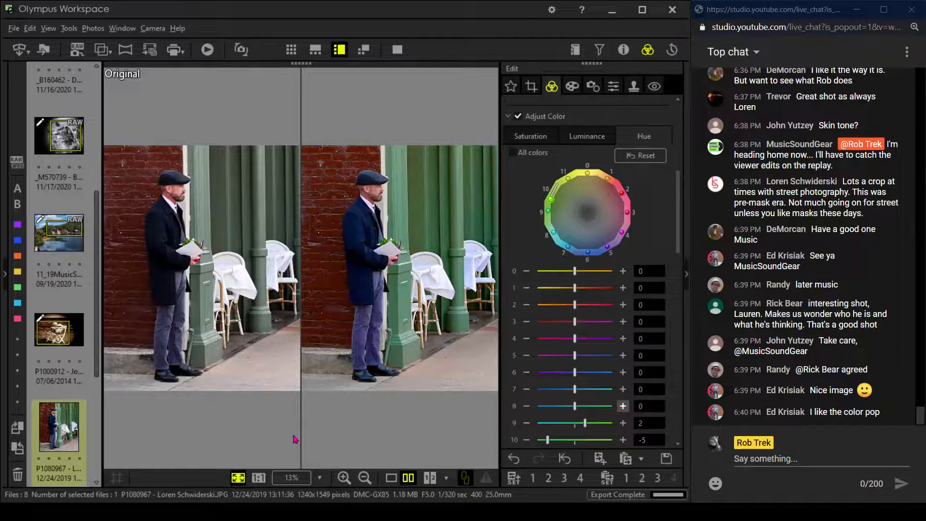
pyautogui.click(392, 477)
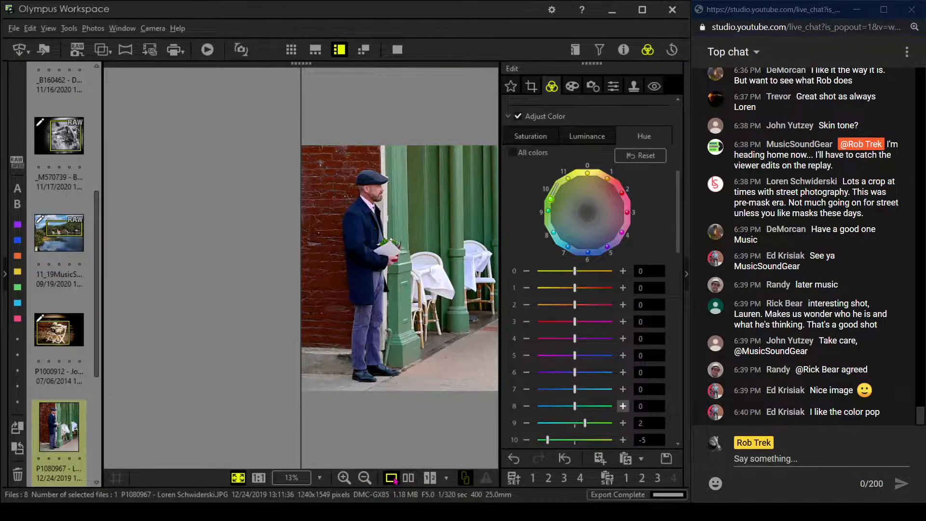
# Step: Open the waterfall RAW photo PB180590 and check its shooting details, closing the properties again
pyautogui.scroll(-3, 69, 376)
pyautogui.click(65, 392)
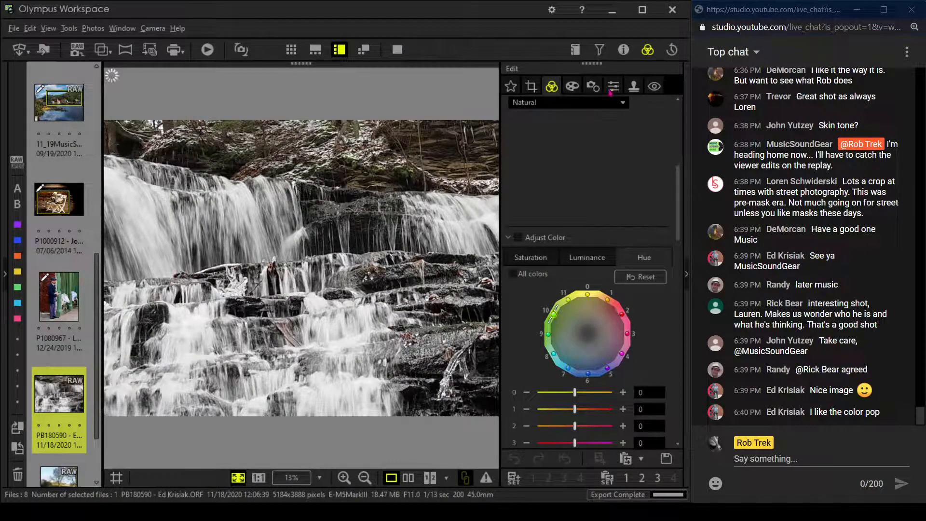
pyautogui.click(623, 49)
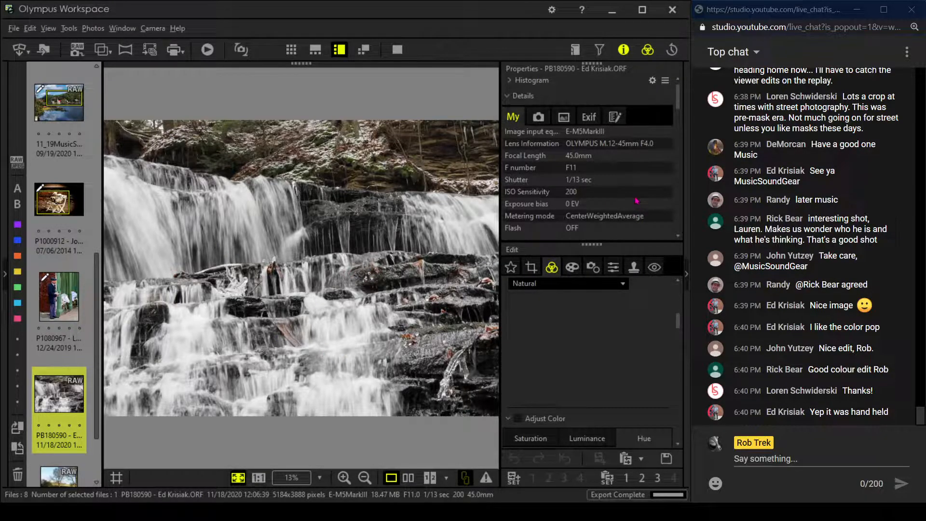
pyautogui.click(624, 50)
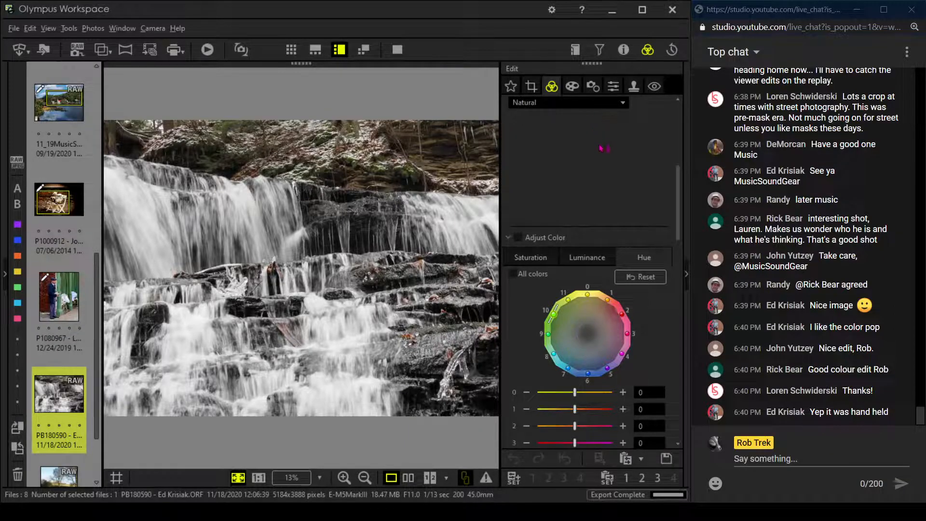
# Step: Straighten the waterfall photo with a crop tilt adjustment of 2.6 degrees
pyautogui.scroll(3, 603, 149)
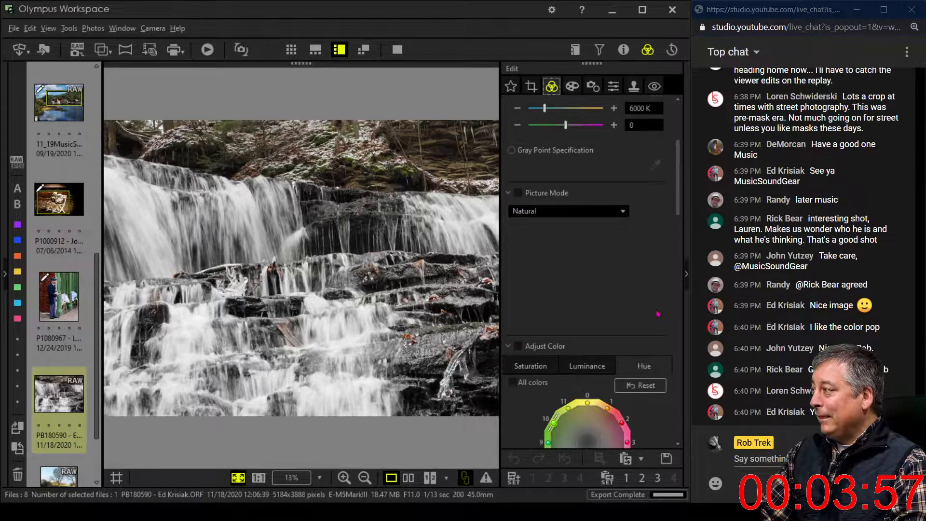
pyautogui.click(531, 86)
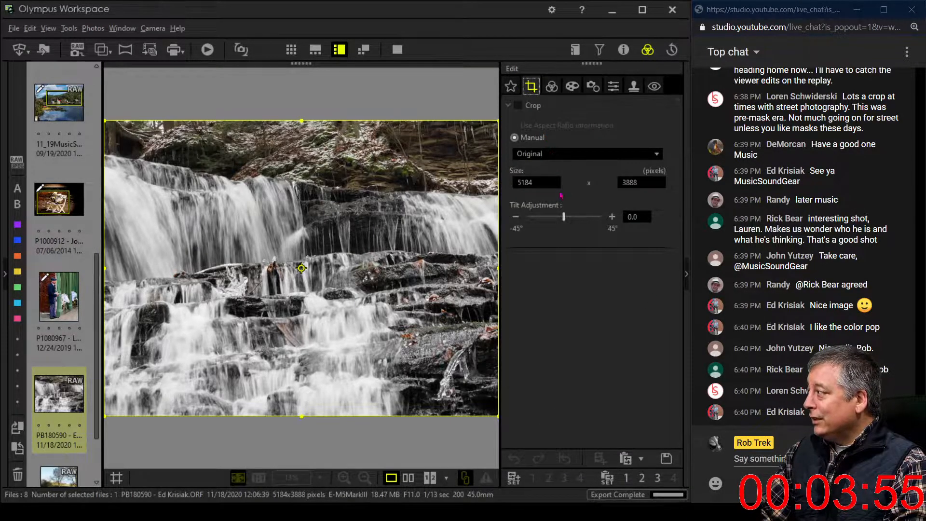
pyautogui.moveTo(564, 217); pyautogui.dragTo(569, 220)
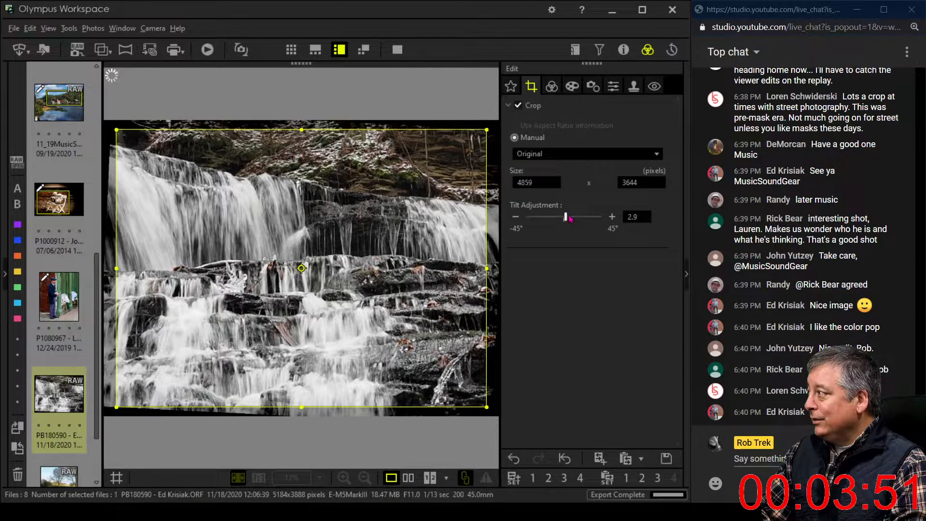
pyautogui.click(517, 218)
pyautogui.click(517, 217)
pyautogui.click(517, 217)
pyautogui.click(517, 217)
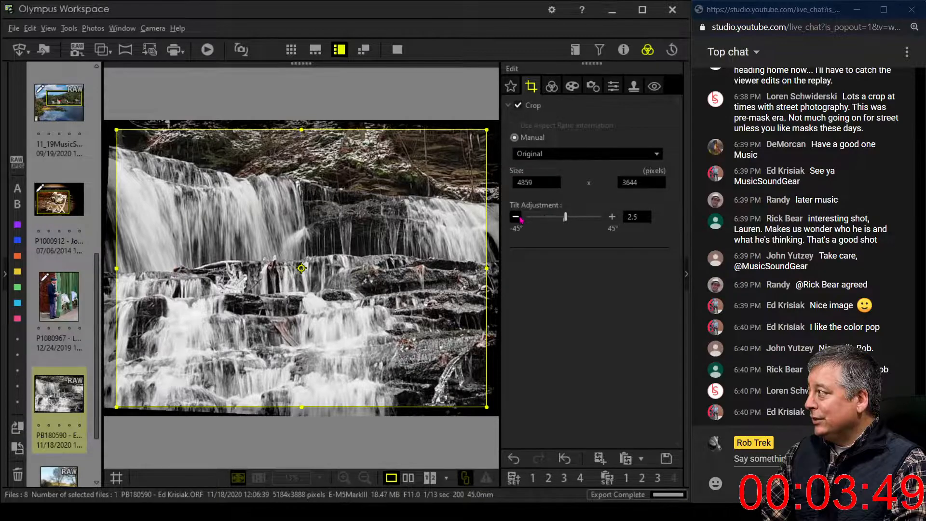
pyautogui.click(614, 220)
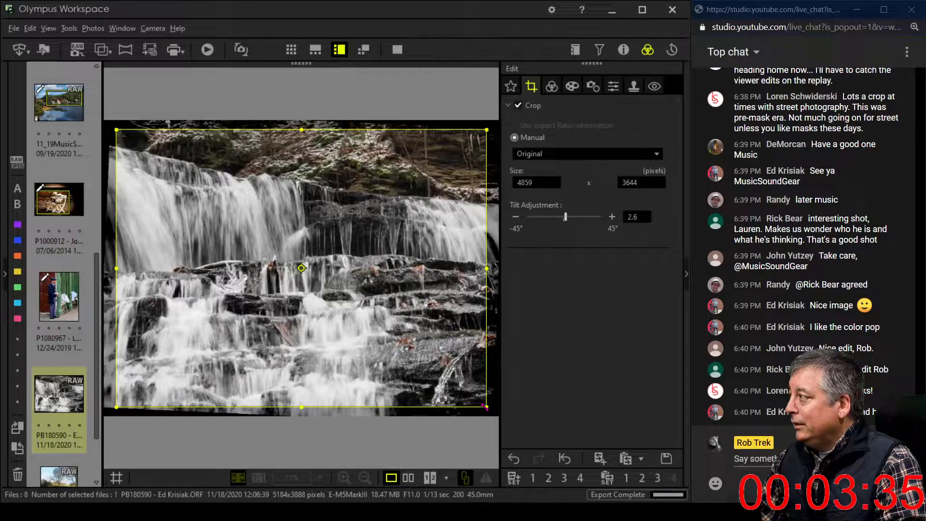
# Step: Change the waterfall's crop frame to a portrait format of 2916 x 3888 pixels
pyautogui.click(559, 154)
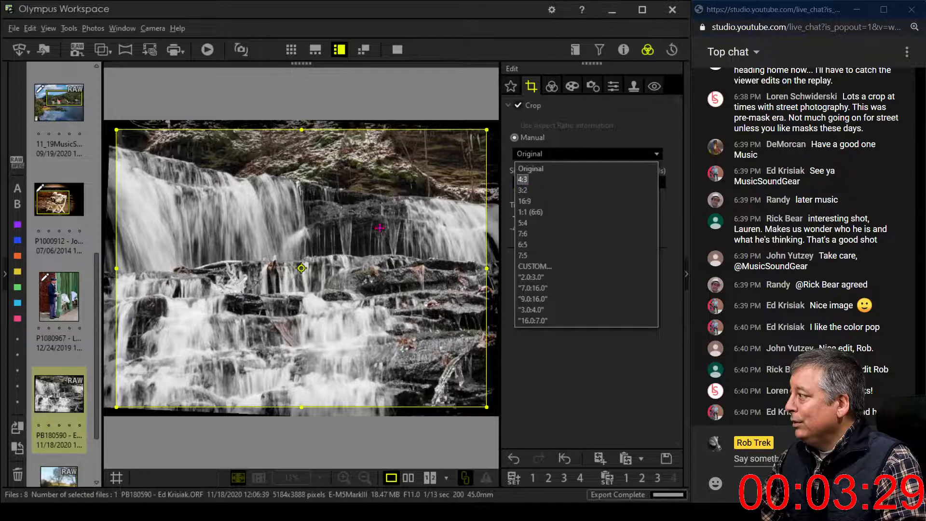
pyautogui.click(298, 267)
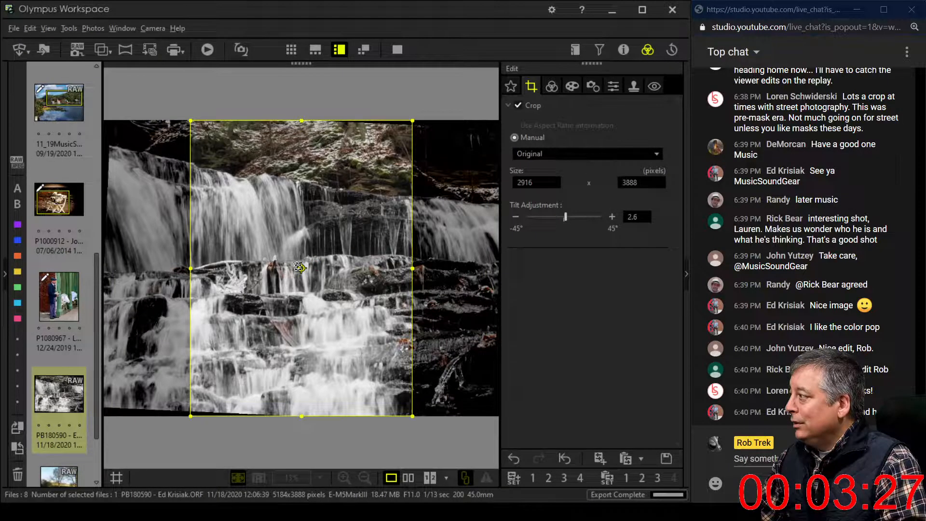
pyautogui.click(298, 267)
pyautogui.click(299, 267)
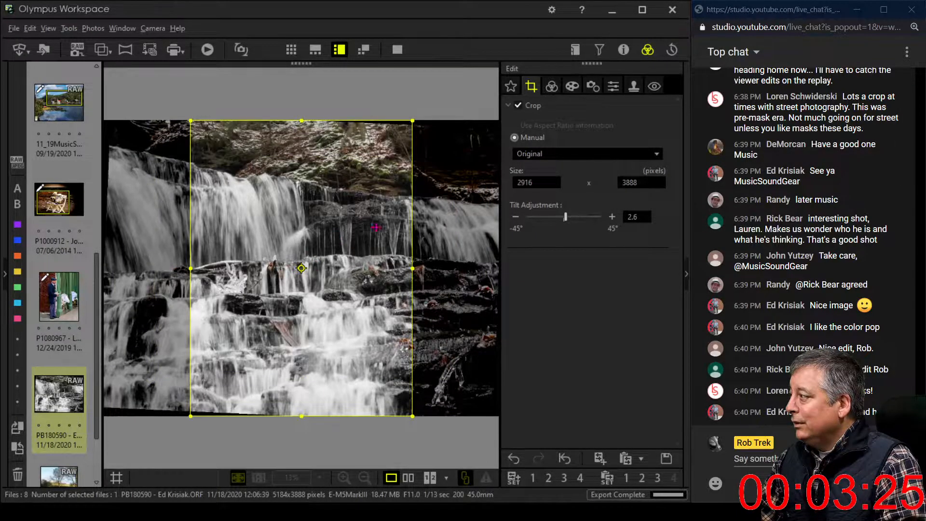
# Step: Try the portrait crop frame on both sides of the waterfall and place it over the left-hand falls
pyautogui.moveTo(376, 228); pyautogui.dragTo(301, 225)
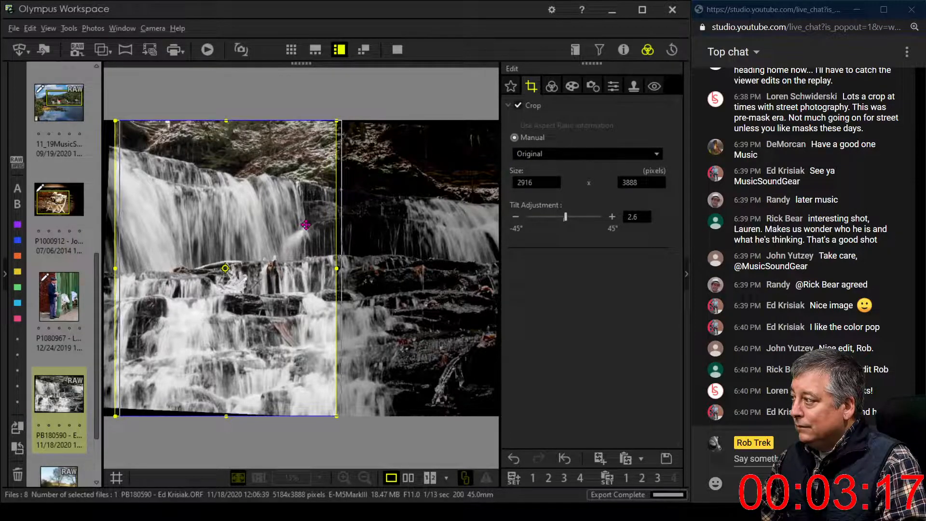
pyautogui.moveTo(300, 225); pyautogui.dragTo(521, 253)
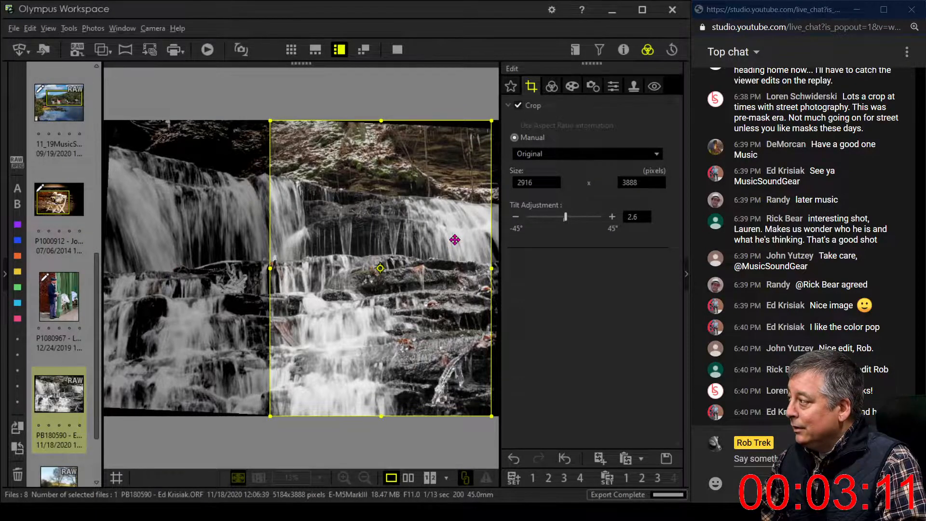
pyautogui.moveTo(450, 245); pyautogui.dragTo(299, 238)
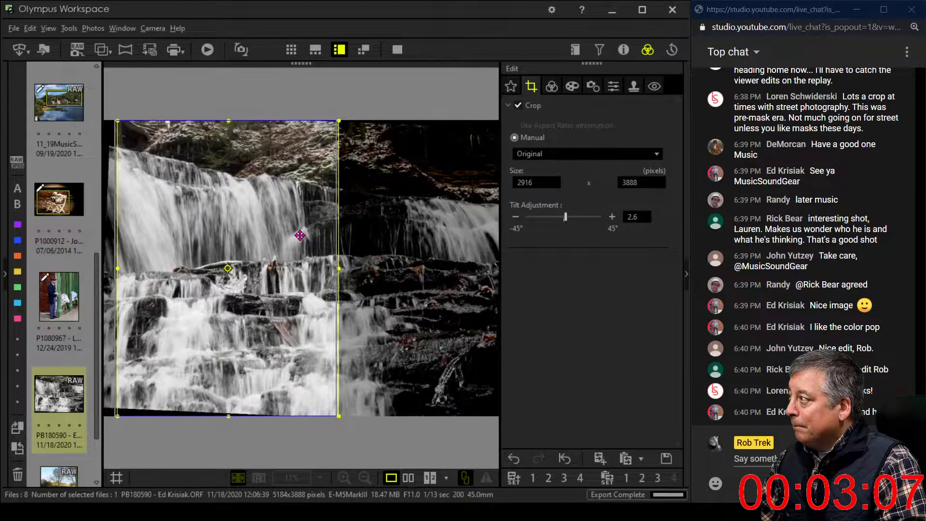
pyautogui.moveTo(303, 236); pyautogui.dragTo(290, 234)
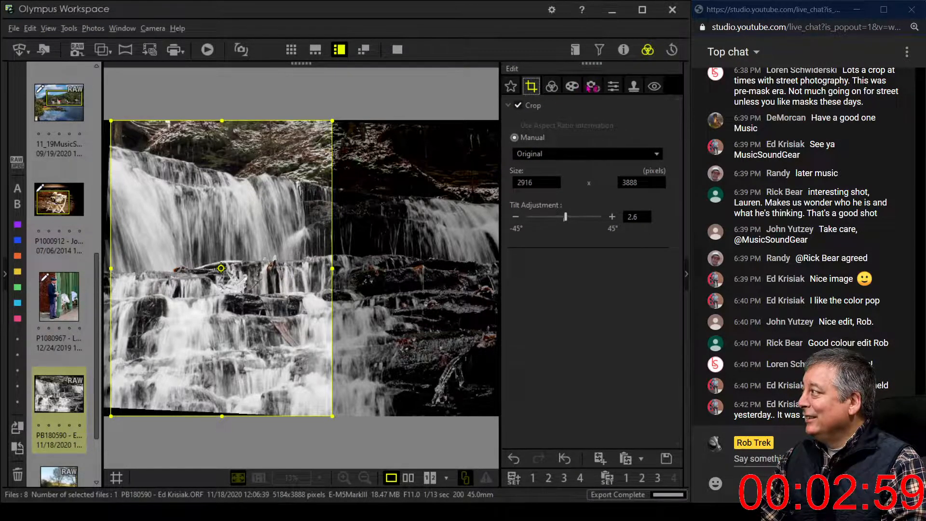
# Step: Reduce the waterfall's crop tilt adjustment to 2.4 degrees, with a crop frame of 2758 x 3677 pixels
pyautogui.click(561, 89)
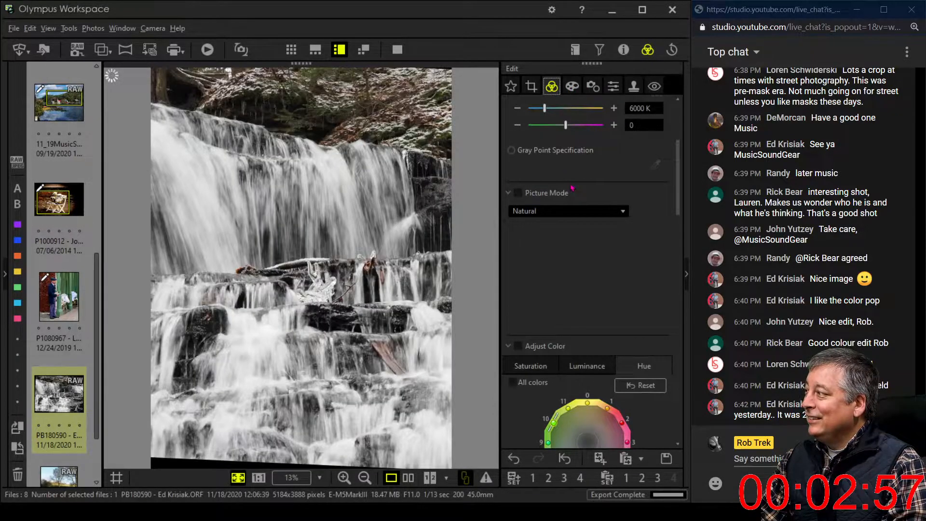
pyautogui.click(532, 86)
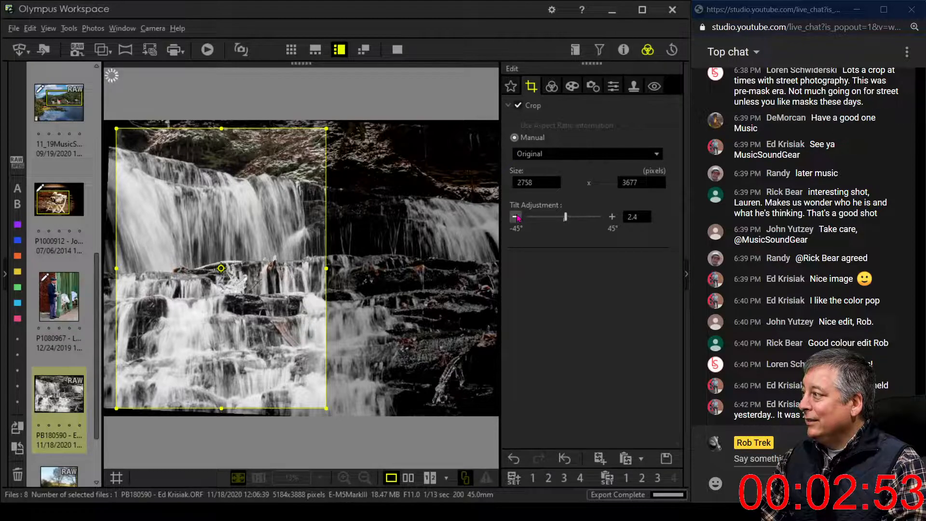
pyautogui.click(551, 86)
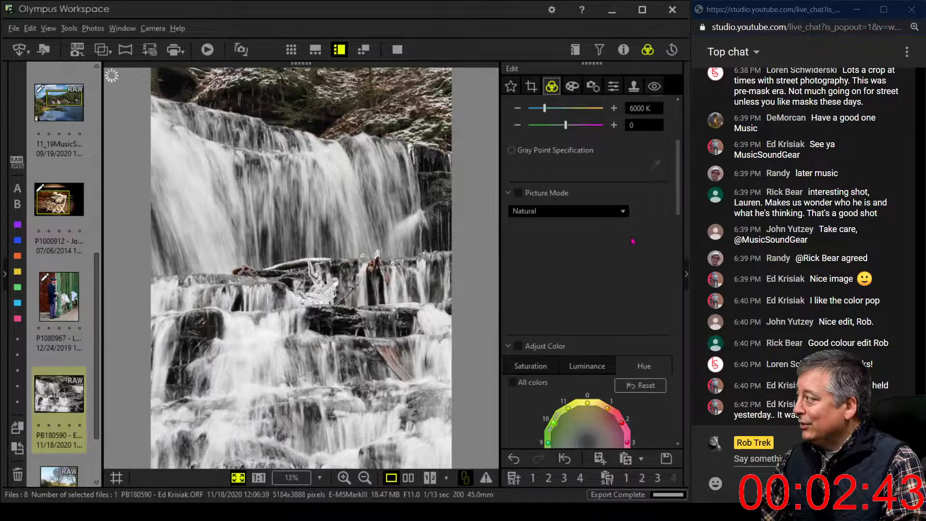
# Step: Raise the saturation of colours 0 and 1 to 7 and of green colour 10 to the edge of the colour wheel
pyautogui.scroll(-3, 574, 226)
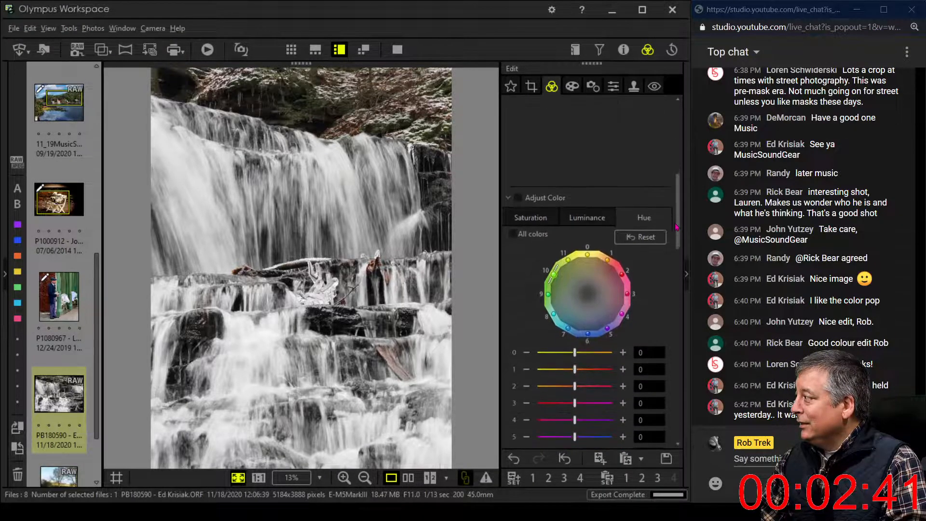
pyautogui.click(570, 222)
pyautogui.click(550, 221)
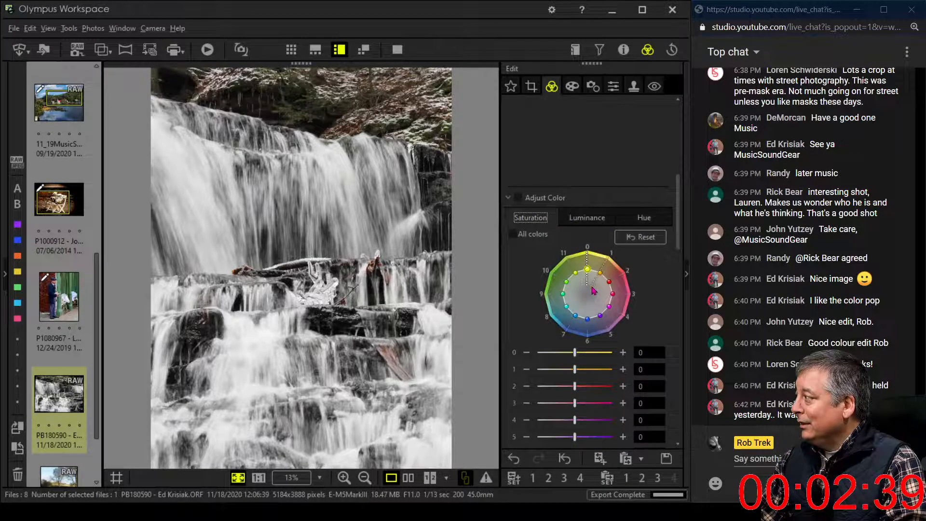
pyautogui.moveTo(601, 273); pyautogui.dragTo(588, 252)
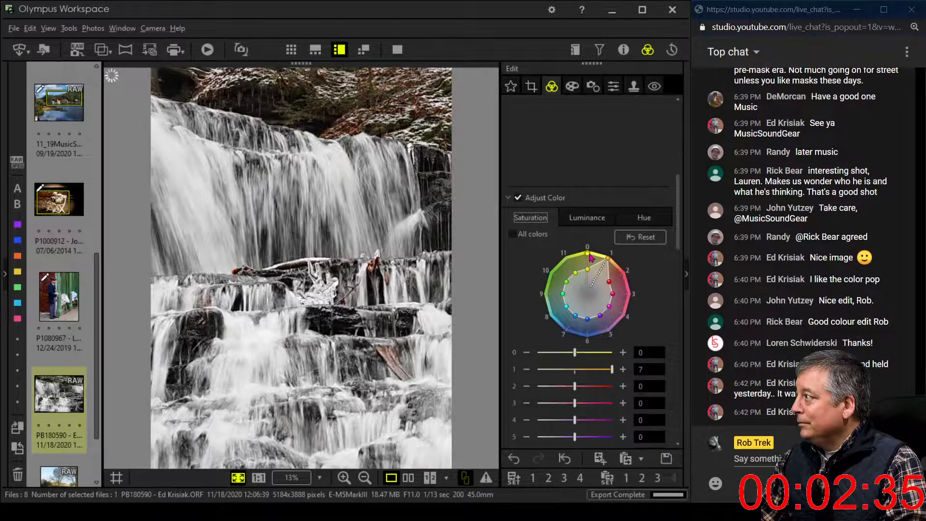
pyautogui.moveTo(567, 281); pyautogui.dragTo(547, 275)
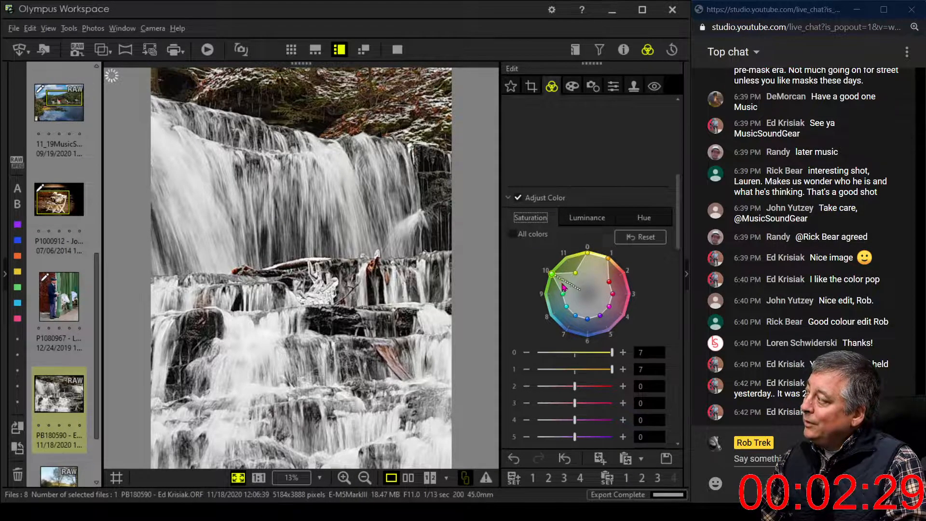
# Step: Raise the luminance of colours 1 and 10 to 7 and check the crop frame again
pyautogui.click(598, 221)
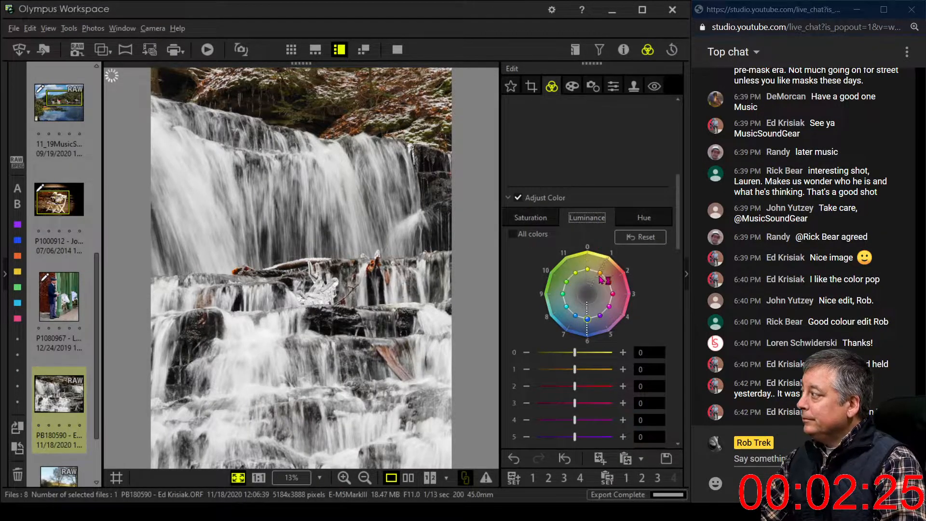
pyautogui.moveTo(600, 275); pyautogui.dragTo(636, 268)
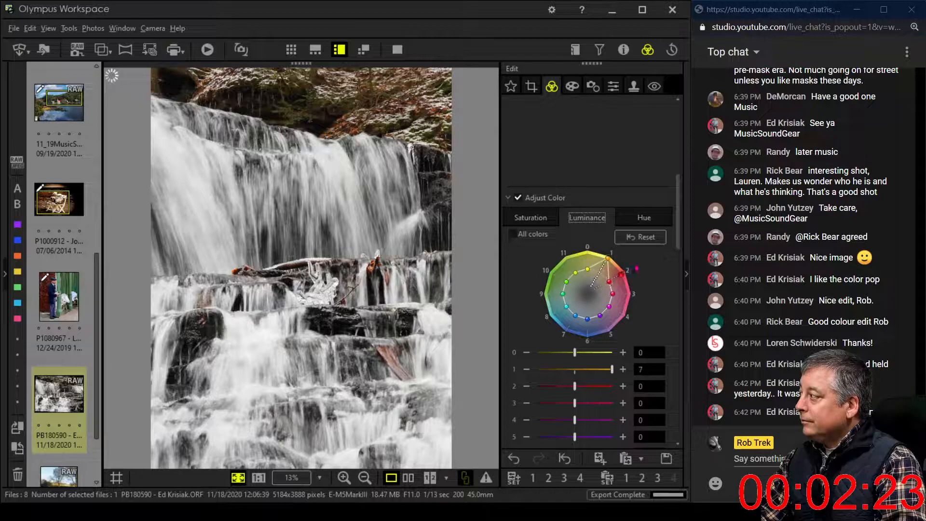
pyautogui.moveTo(567, 281); pyautogui.dragTo(552, 274)
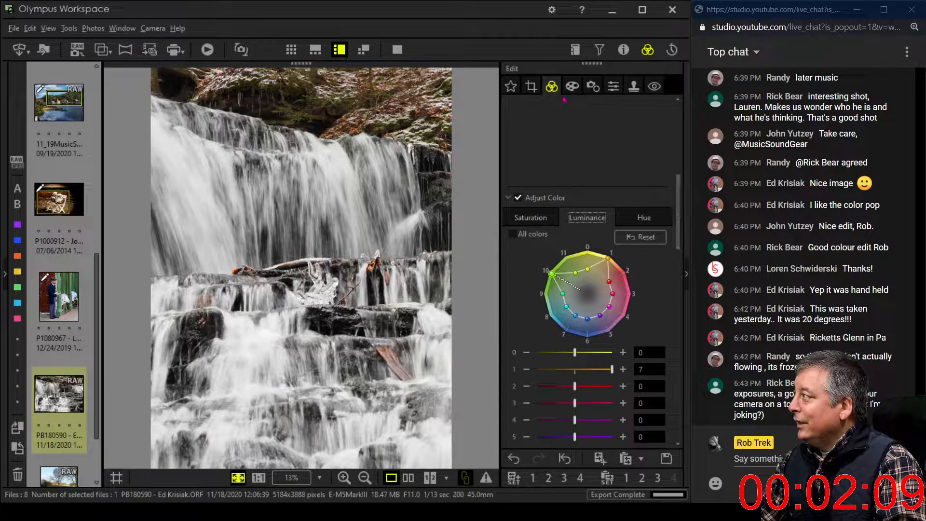
pyautogui.click(532, 86)
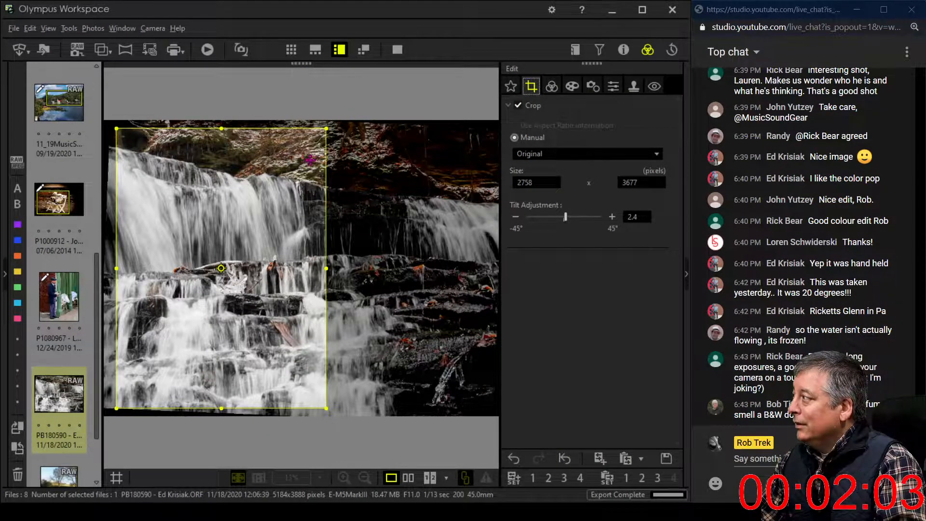
pyautogui.click(551, 86)
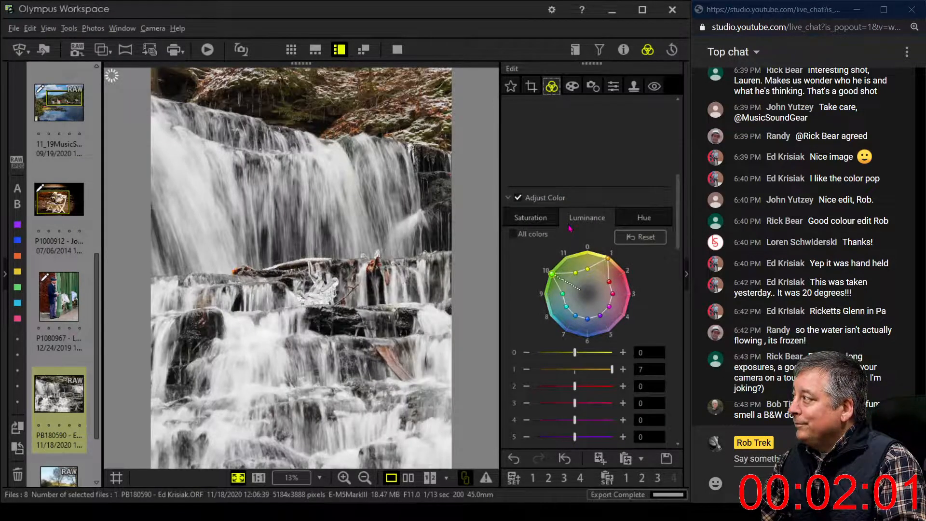
# Step: Shape the RGB tone curve into an S-curve that darkens the shadows and slightly brightens the highlights of the waterfall
pyautogui.scroll(-3, 672, 251)
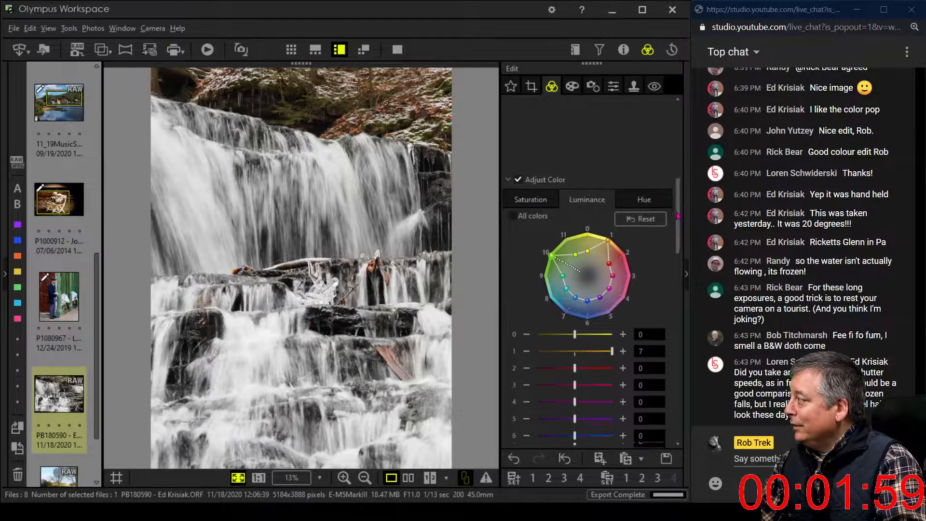
pyautogui.scroll(-5, 672, 251)
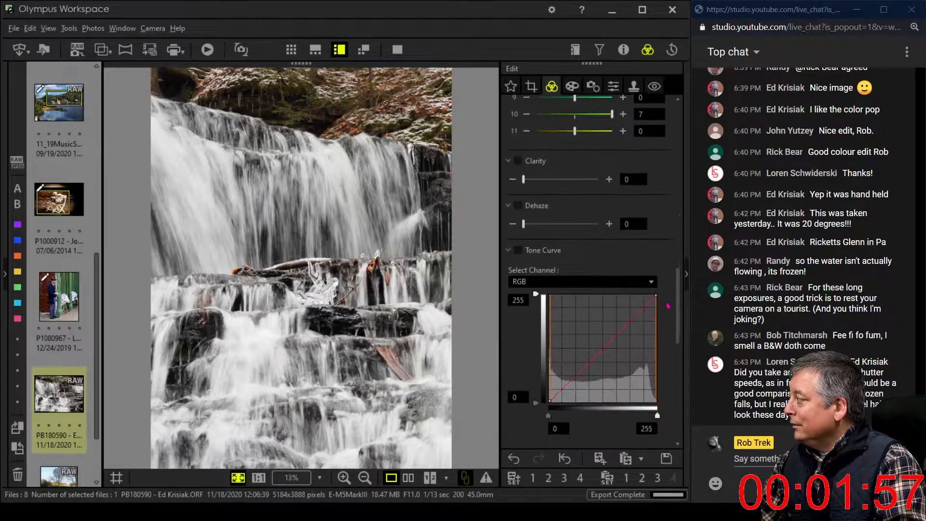
pyautogui.scroll(-3, 668, 305)
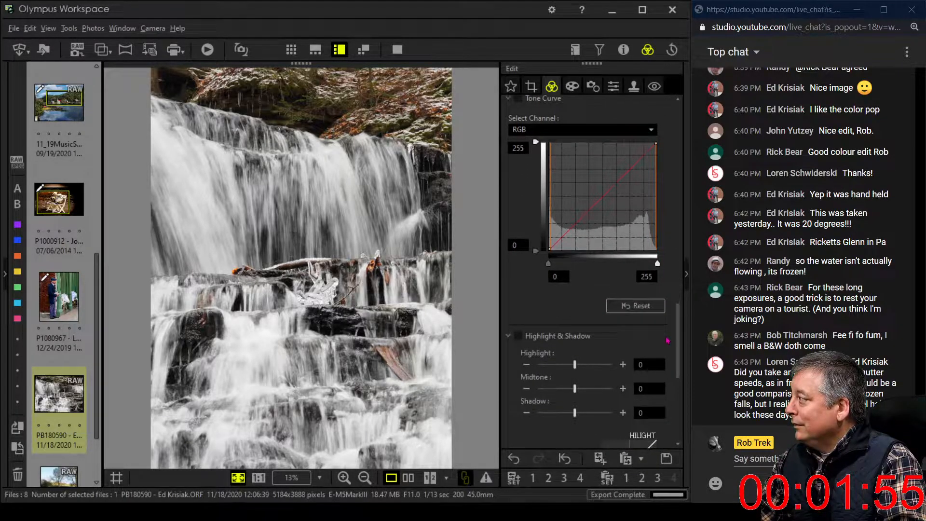
pyautogui.moveTo(562, 239); pyautogui.dragTo(558, 249)
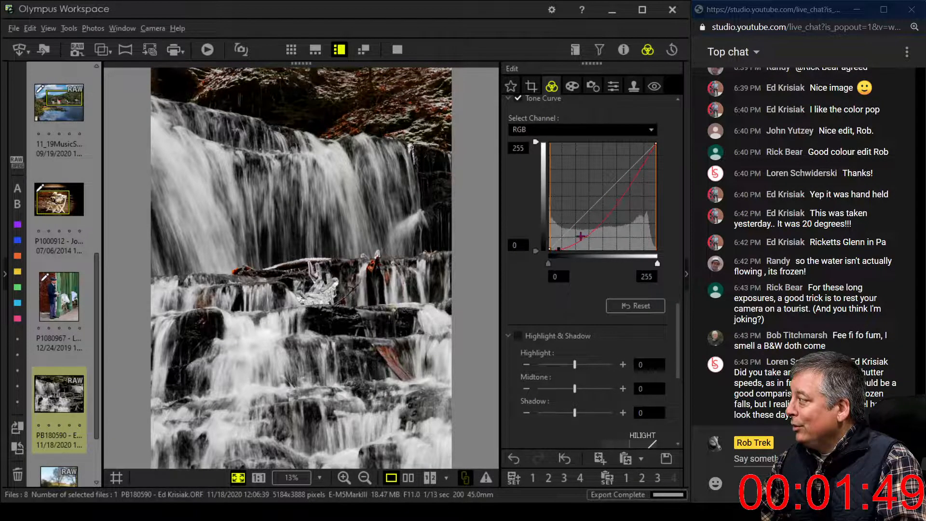
pyautogui.moveTo(573, 243); pyautogui.dragTo(645, 149)
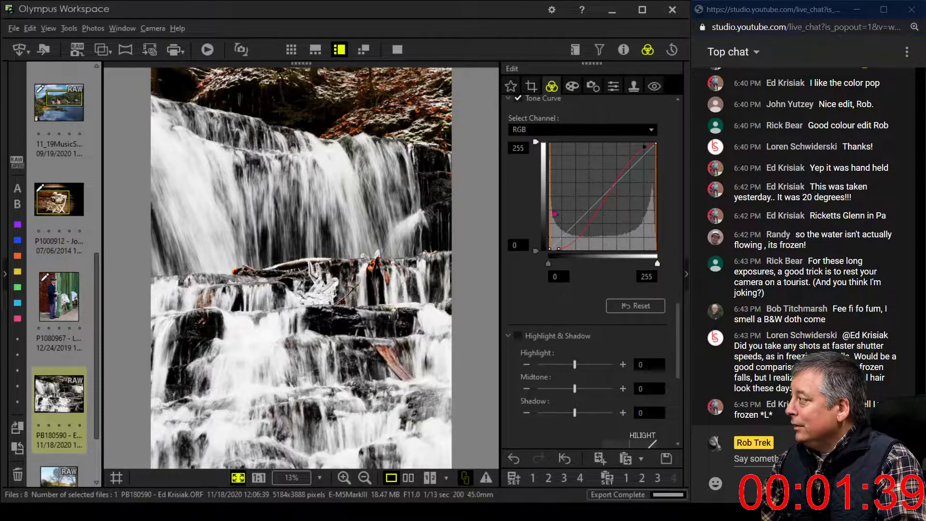
pyautogui.moveTo(644, 144); pyautogui.dragTo(640, 152)
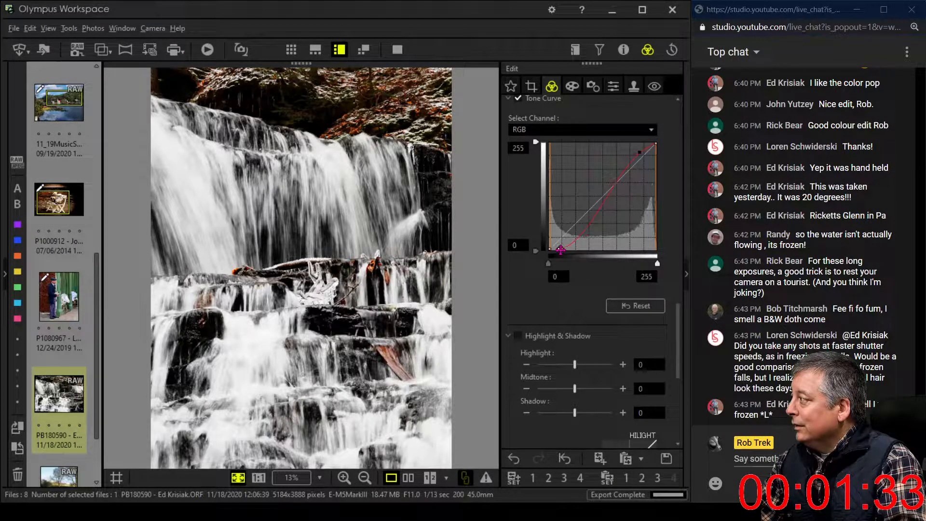
pyautogui.moveTo(561, 250); pyautogui.dragTo(584, 236)
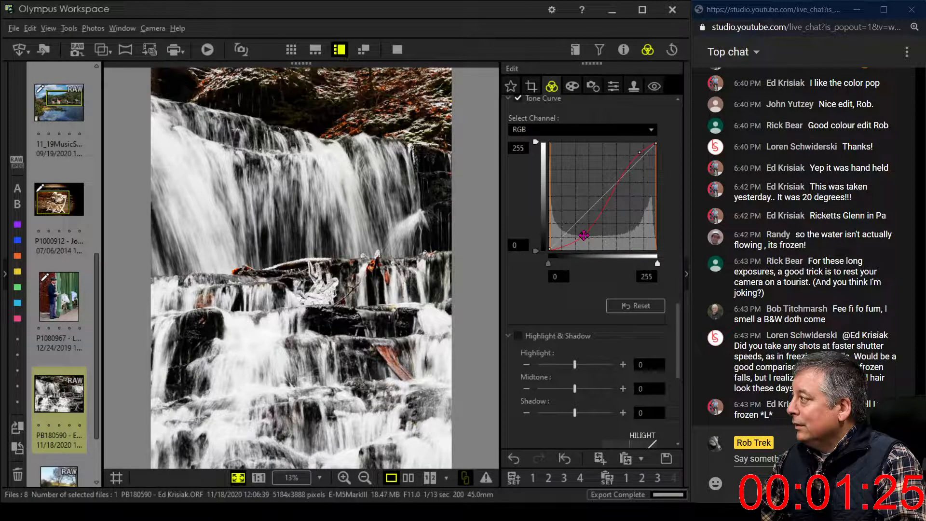
# Step: Try the Pop Art filter on the waterfall photo and replace it with the Soft Focus art filter
pyautogui.click(572, 86)
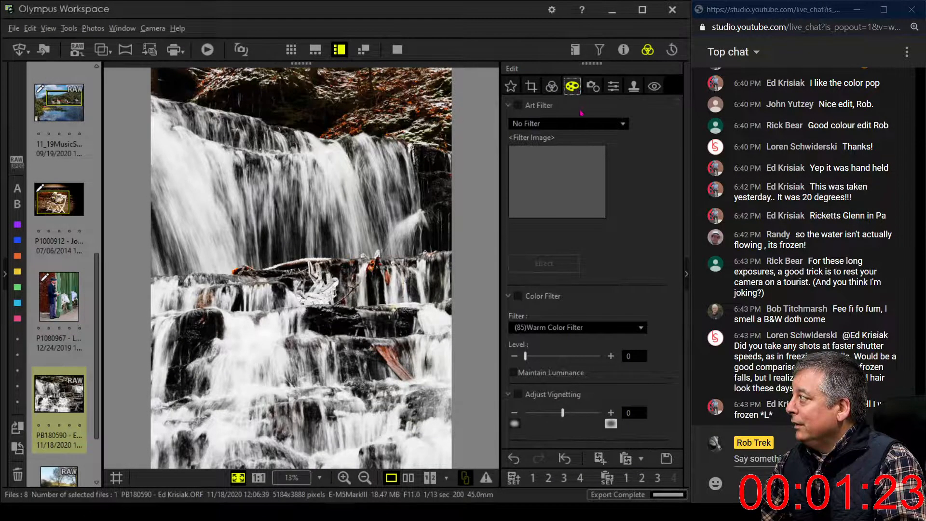
pyautogui.click(574, 123)
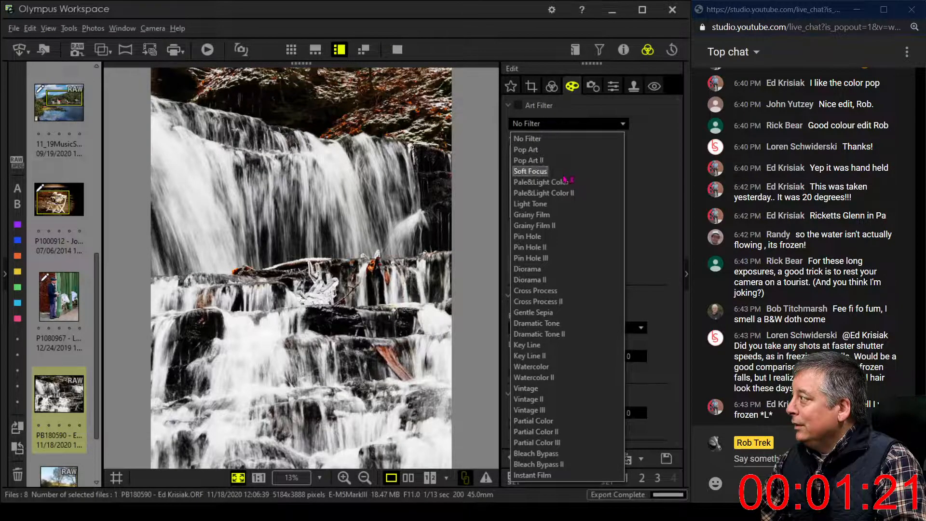
pyautogui.click(569, 150)
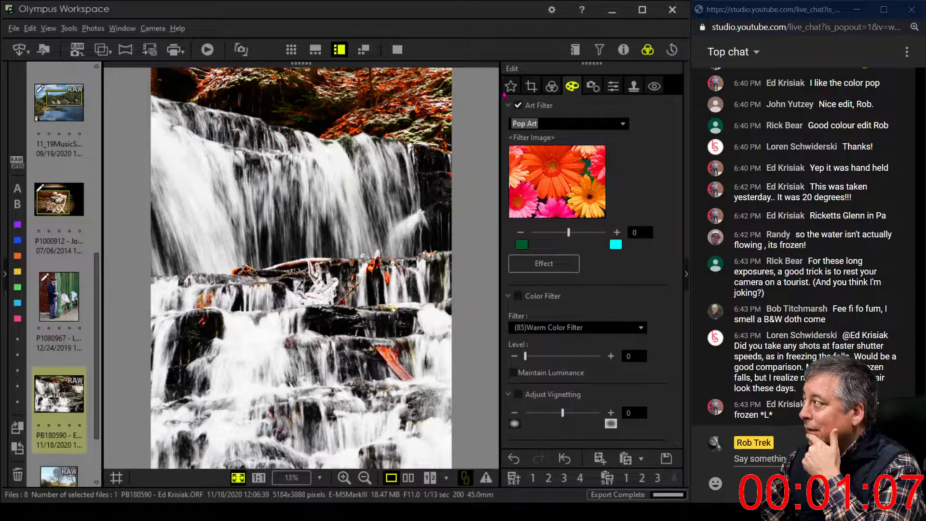
pyautogui.click(560, 124)
pyautogui.click(553, 139)
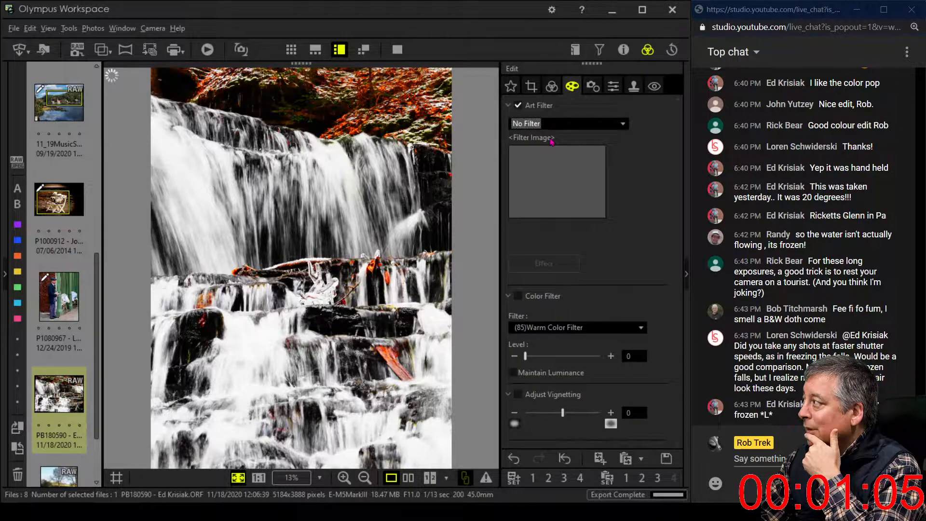
pyautogui.click(548, 127)
pyautogui.click(540, 172)
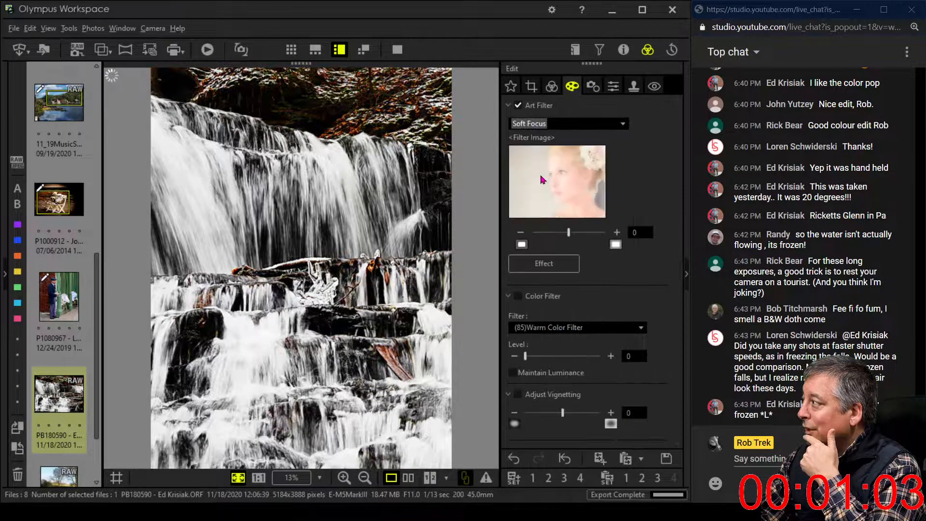
# Step: Rework the RGB tone curve by shifting its shadow point towards the midtones and pulling its highlight point below the diagonal
pyautogui.click(552, 85)
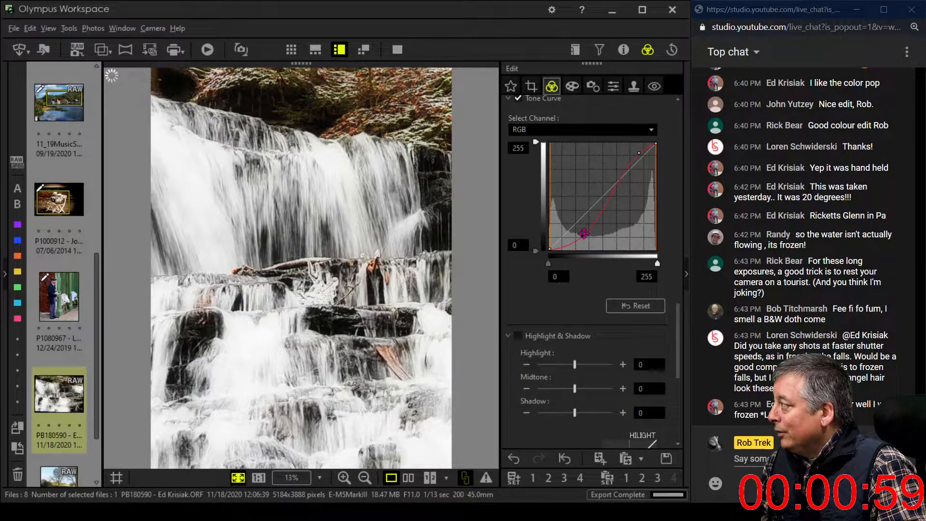
pyautogui.moveTo(583, 237)
pyautogui.mouseDown()
pyautogui.moveTo(585, 246)
pyautogui.moveTo(594, 238)
pyautogui.mouseUp()
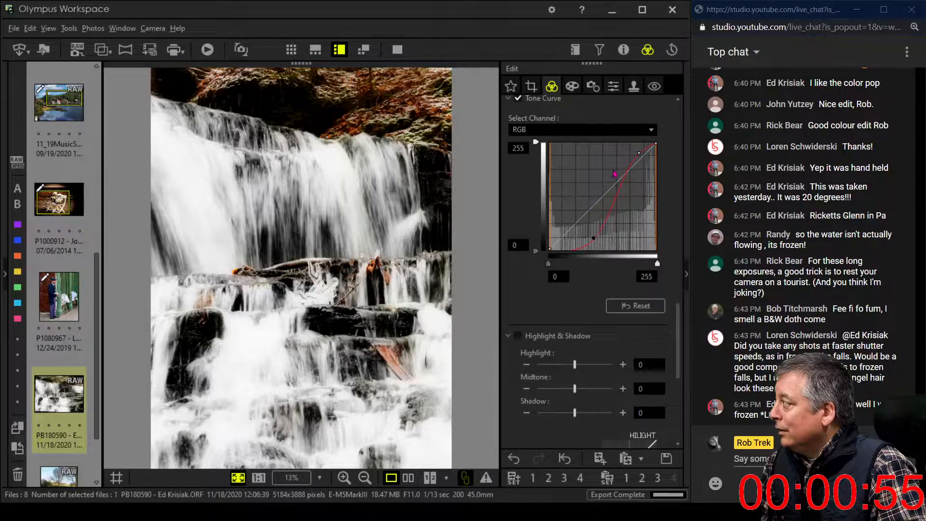
pyautogui.moveTo(639, 153)
pyautogui.mouseDown()
pyautogui.moveTo(639, 168)
pyautogui.moveTo(639, 159)
pyautogui.mouseUp()
pyautogui.moveTo(594, 238); pyautogui.dragTo(609, 221)
pyautogui.moveTo(638, 159); pyautogui.dragTo(643, 158)
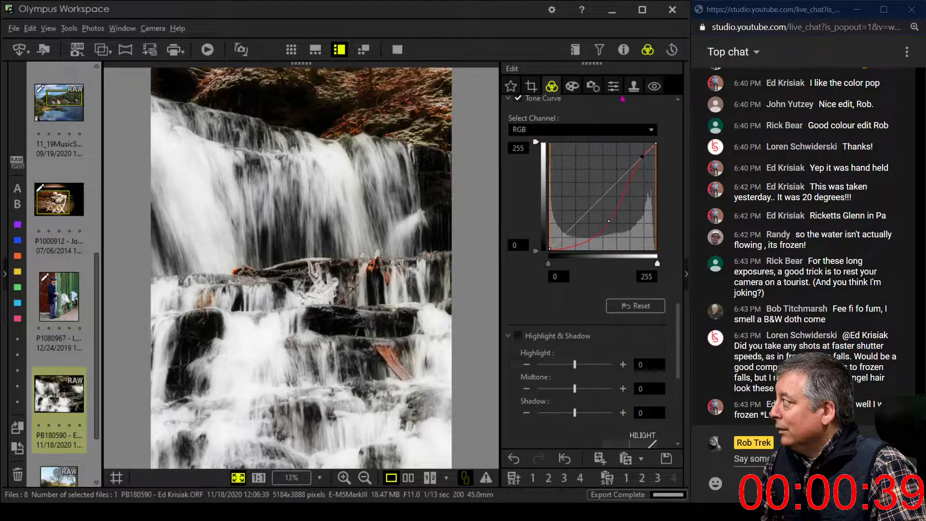
# Step: Set the waterfall photo's sharpness to 2.0
pyautogui.click(619, 93)
pyautogui.moveTo(563, 125); pyautogui.dragTo(607, 135)
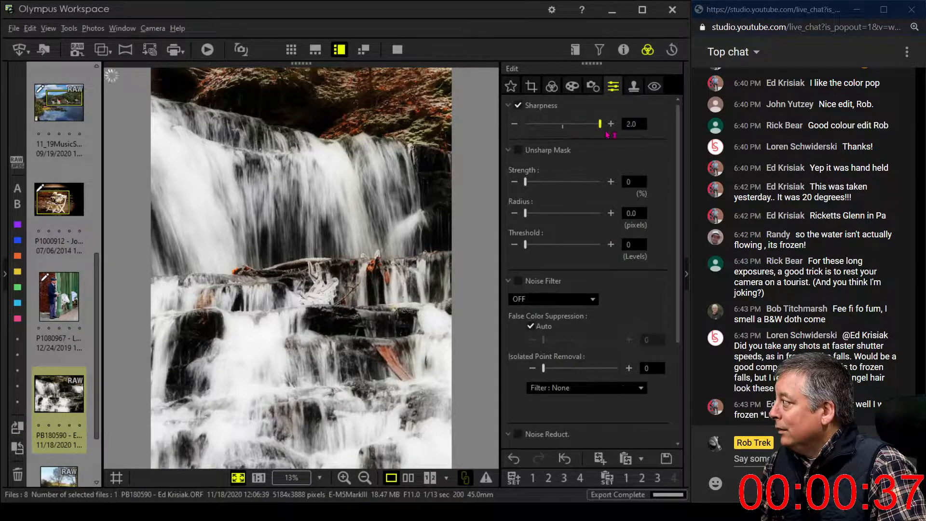
# Step: Enable Dehaze at 0 and set the waterfall photo's clarity to 33
pyautogui.click(551, 87)
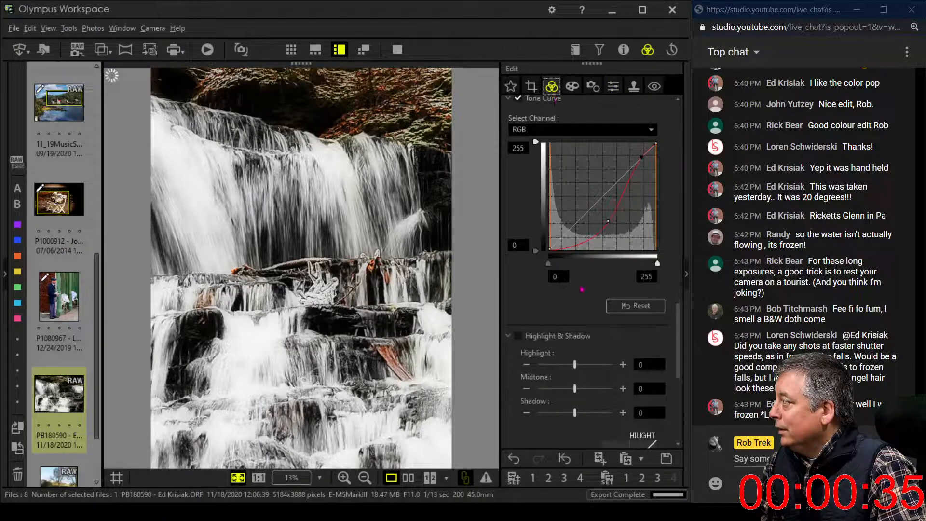
pyautogui.scroll(10, 571, 303)
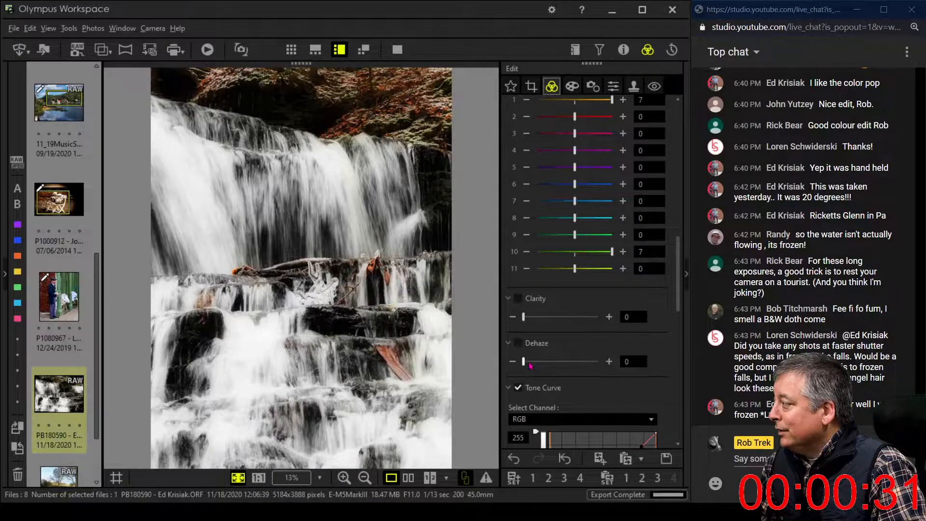
pyautogui.moveTo(523, 361)
pyautogui.mouseDown()
pyautogui.moveTo(538, 364)
pyautogui.moveTo(511, 363)
pyautogui.mouseUp()
pyautogui.moveTo(523, 317); pyautogui.dragTo(552, 323)
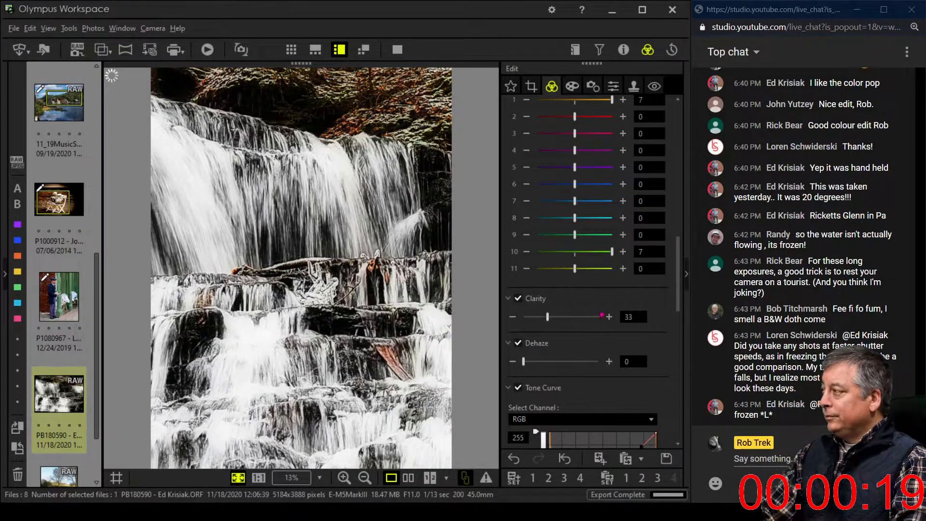
# Step: Look over the colour adjustments and increase the waterfall photo's clarity to 52
pyautogui.scroll(5, 642, 340)
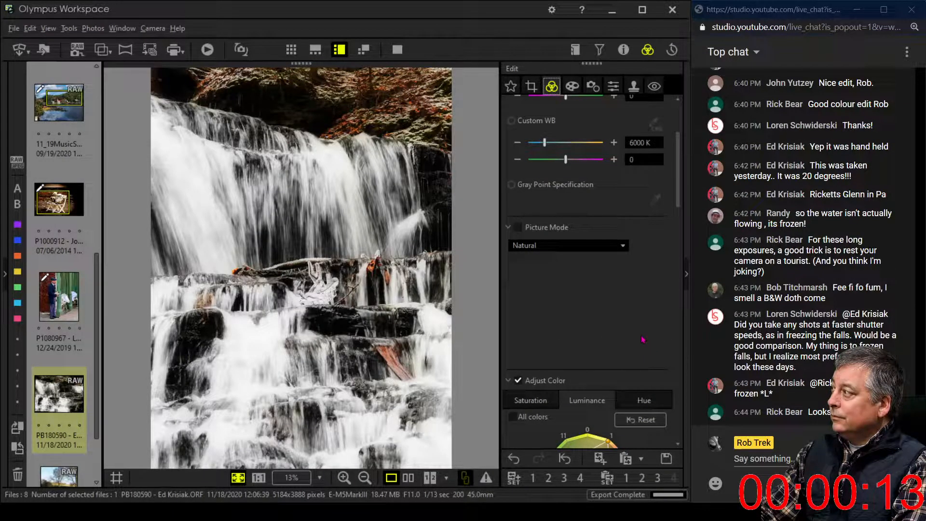
pyautogui.scroll(-5, 642, 340)
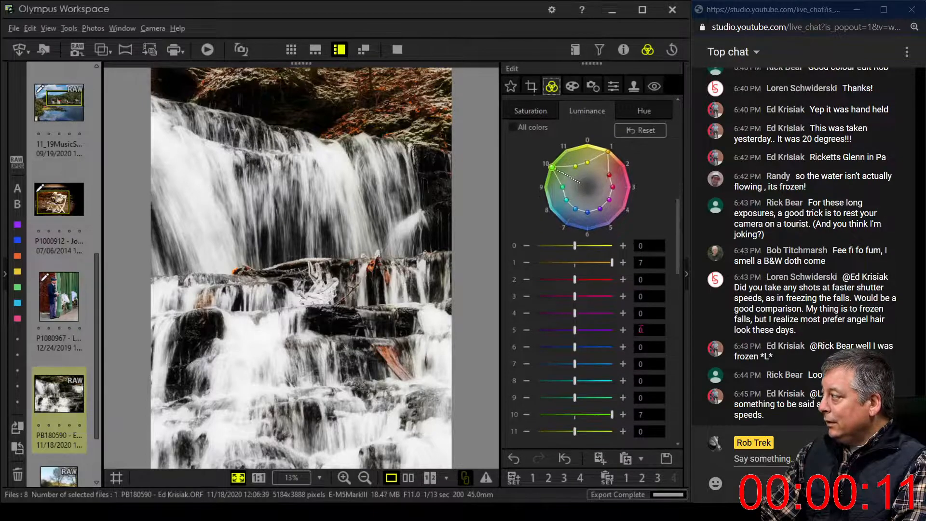
pyautogui.scroll(2, 639, 338)
pyautogui.scroll(-4, 638, 345)
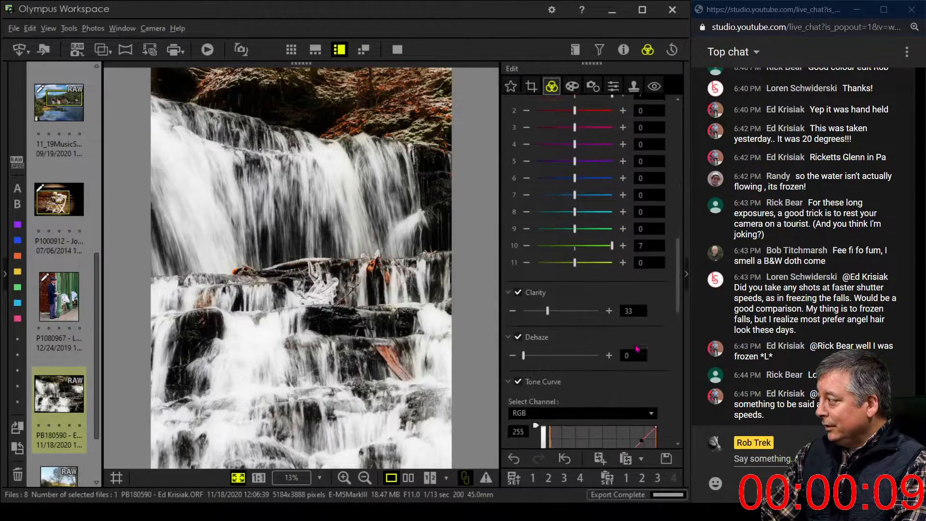
pyautogui.scroll(1, 637, 348)
pyautogui.moveTo(548, 282); pyautogui.dragTo(566, 284)
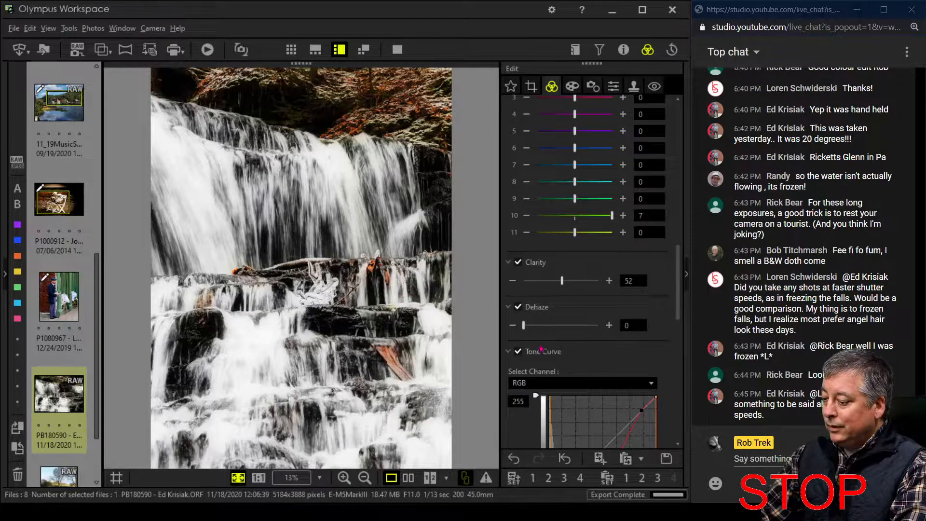
# Step: Compare the edited waterfall photo side by side with the original at full screen, then return to the single view
pyautogui.click(409, 478)
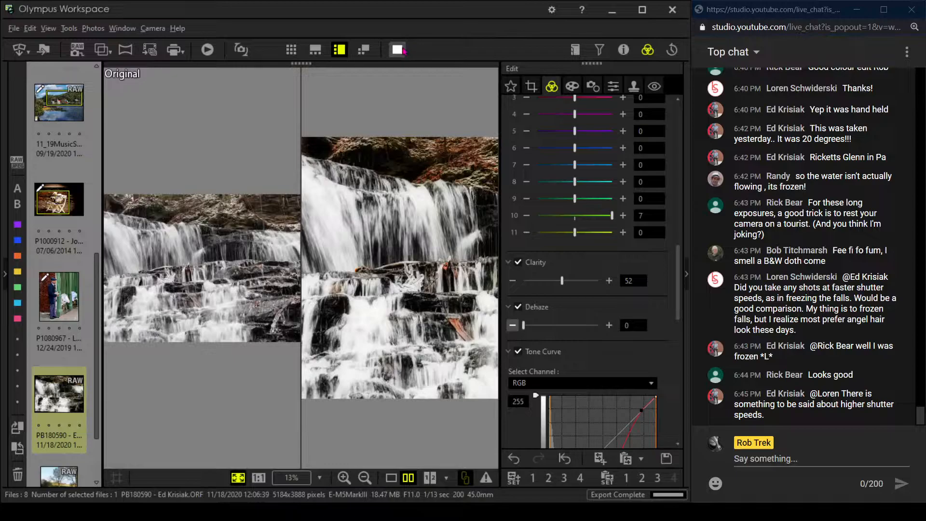
pyautogui.click(403, 50)
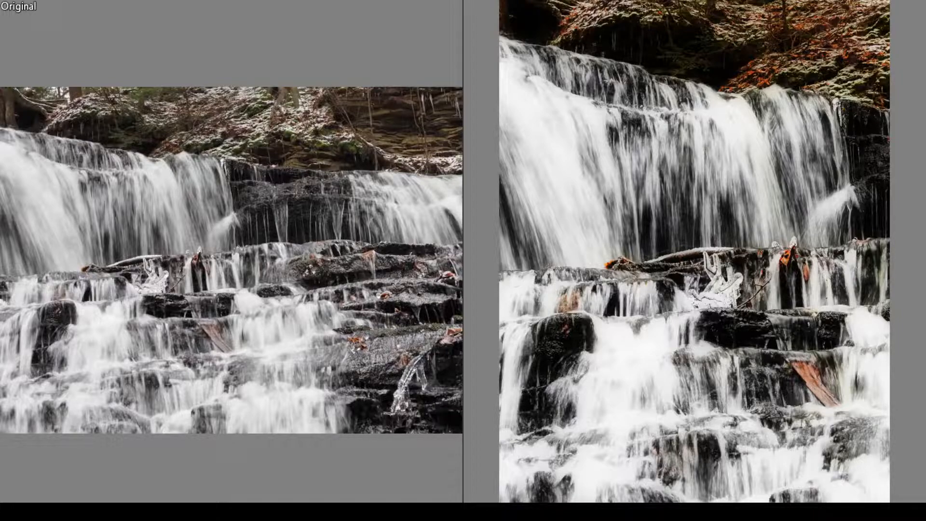
pyautogui.press('Escape')
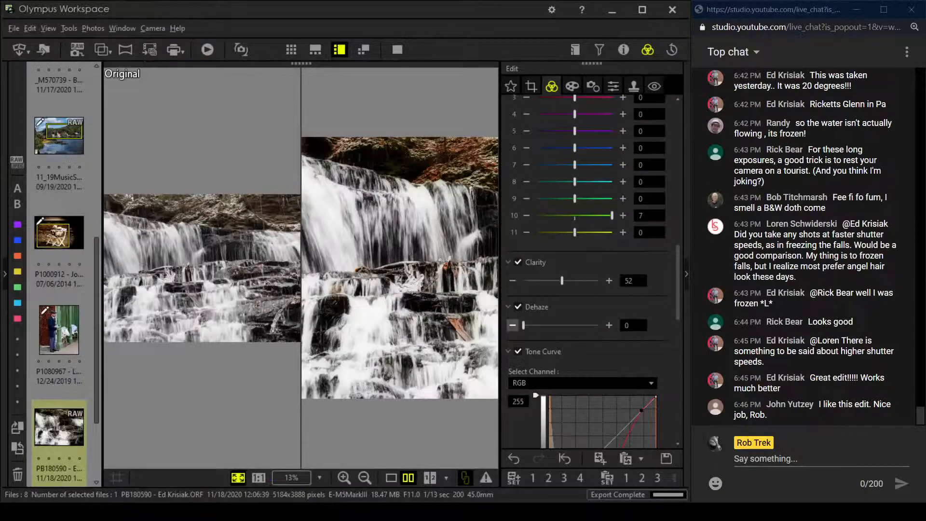
pyautogui.click(391, 478)
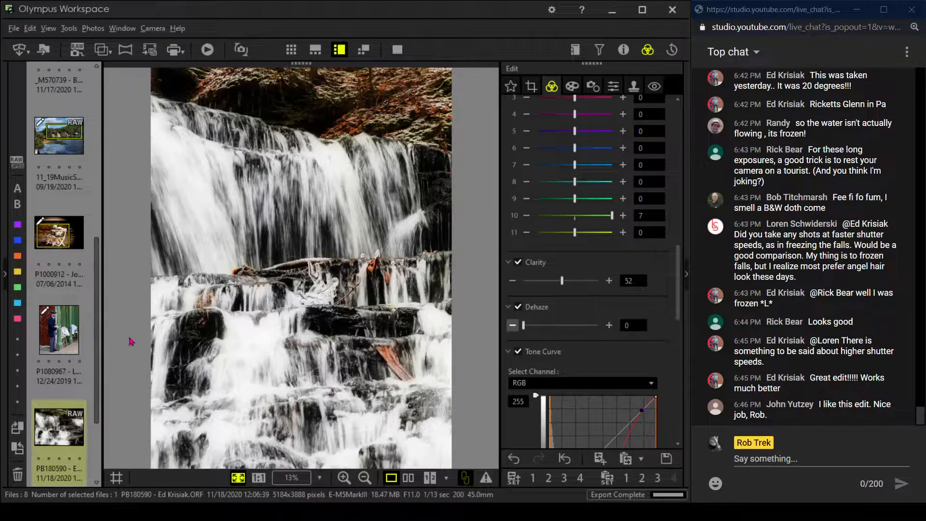
# Step: Open the last photo in the filmstrip and inspect the mound's shadow and the footpath sign at 1:1 magnification
pyautogui.scroll(-2, 46, 347)
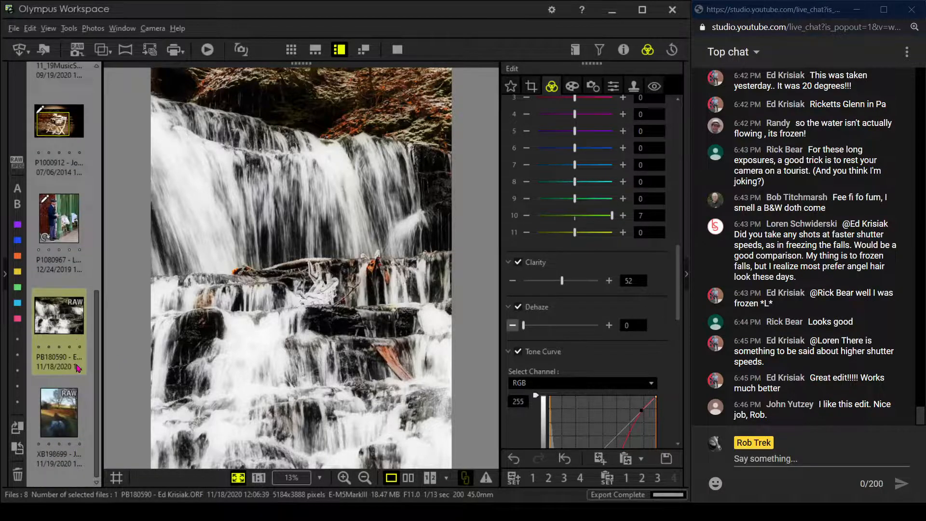
pyautogui.click(70, 410)
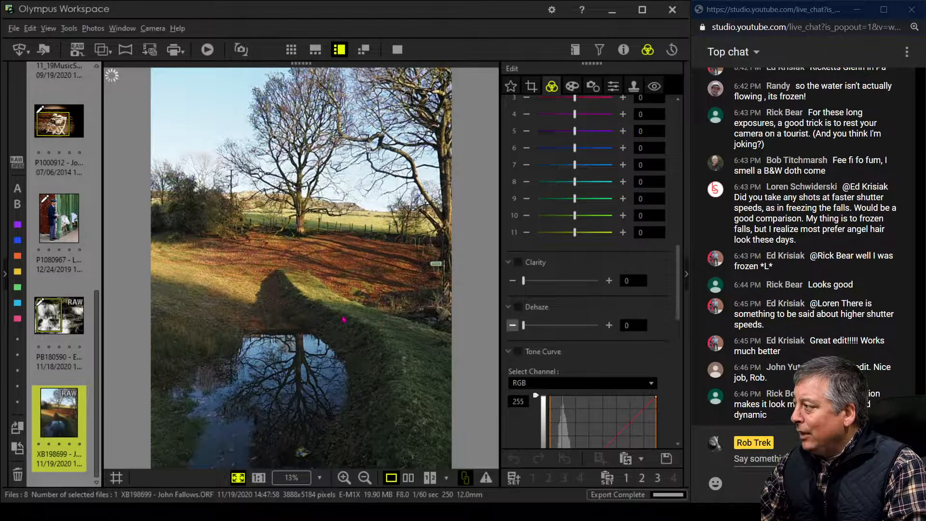
pyautogui.click(286, 292)
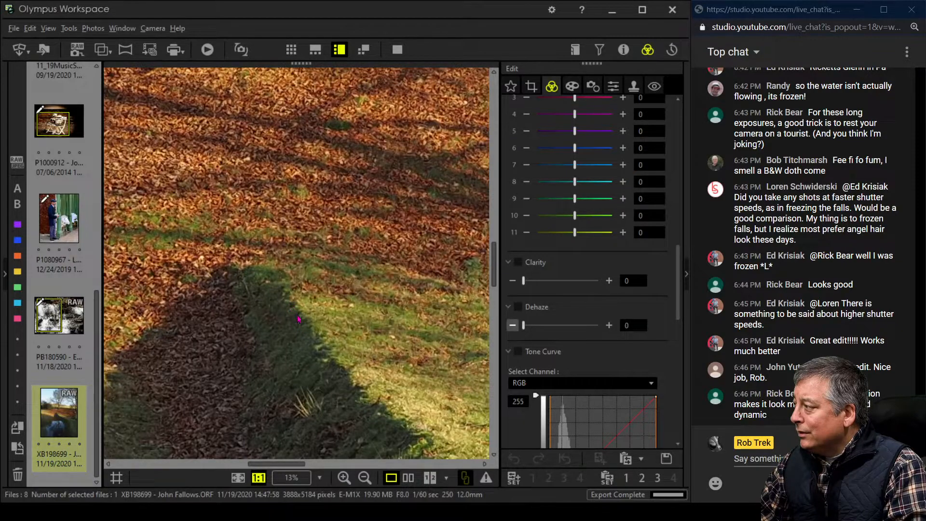
pyautogui.click(311, 332)
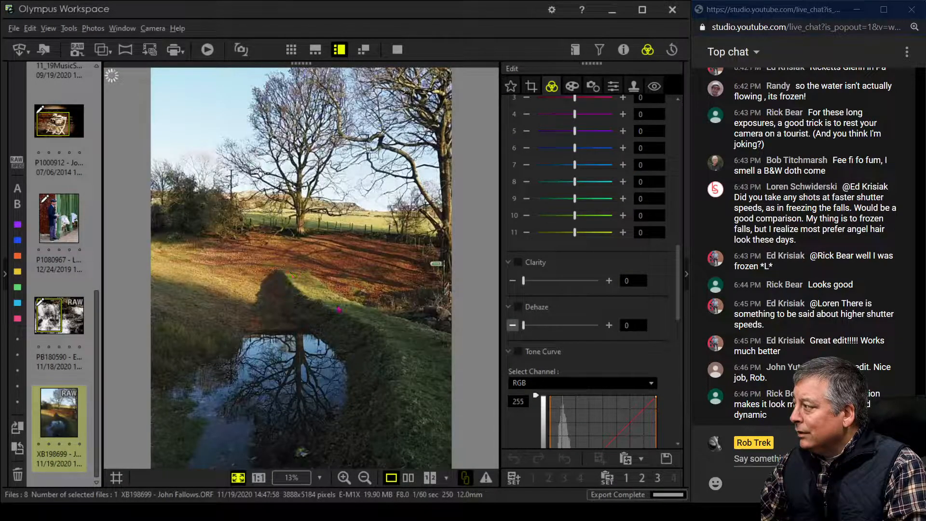
pyautogui.click(444, 271)
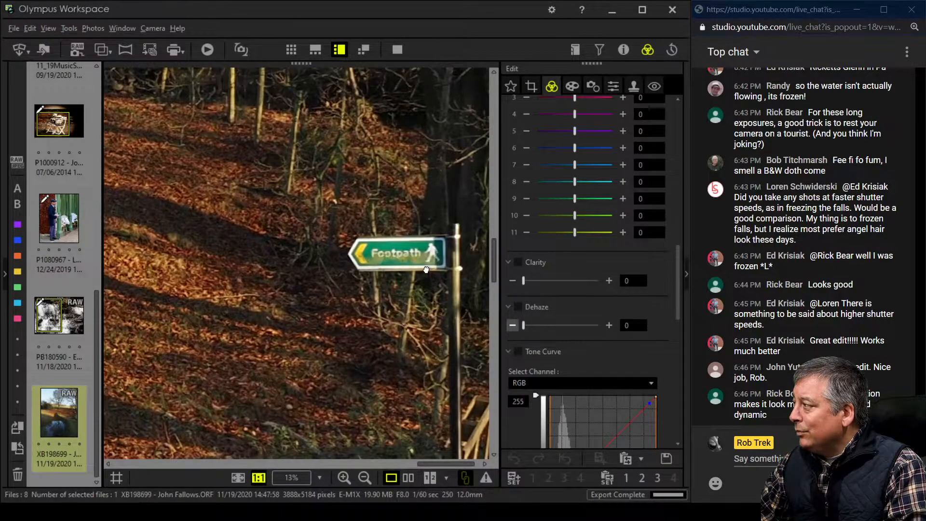
pyautogui.click(429, 272)
pyautogui.click(429, 272)
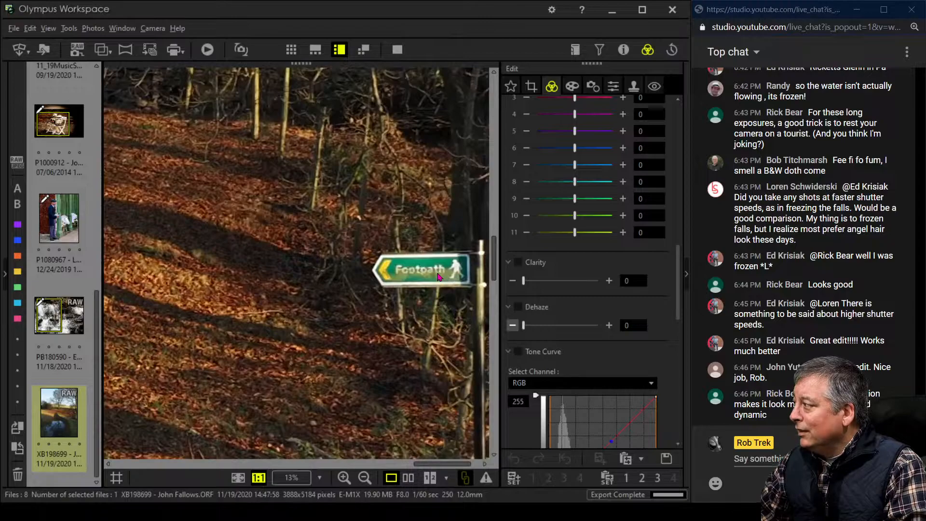
pyautogui.click(438, 276)
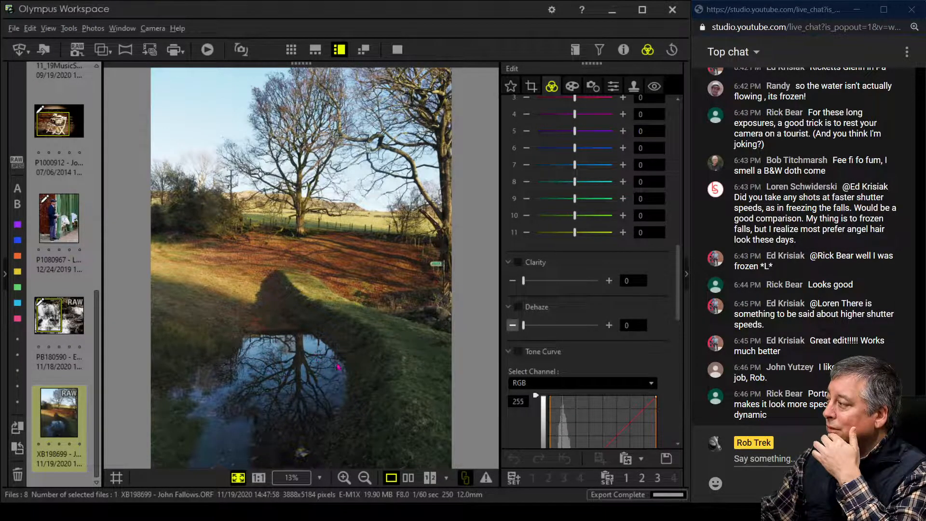
# Step: Bring up the crop settings for the pond photo and check its camera, lens and exposure details
pyautogui.click(530, 86)
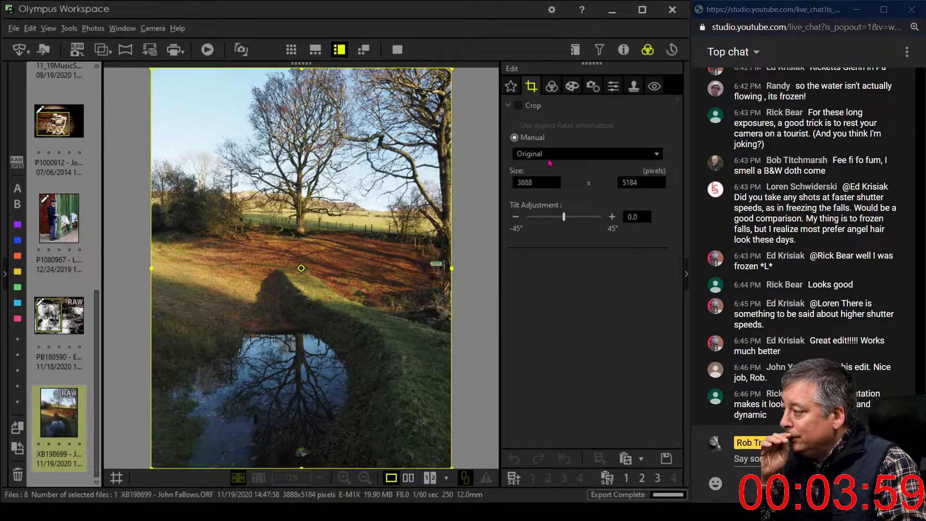
pyautogui.click(624, 49)
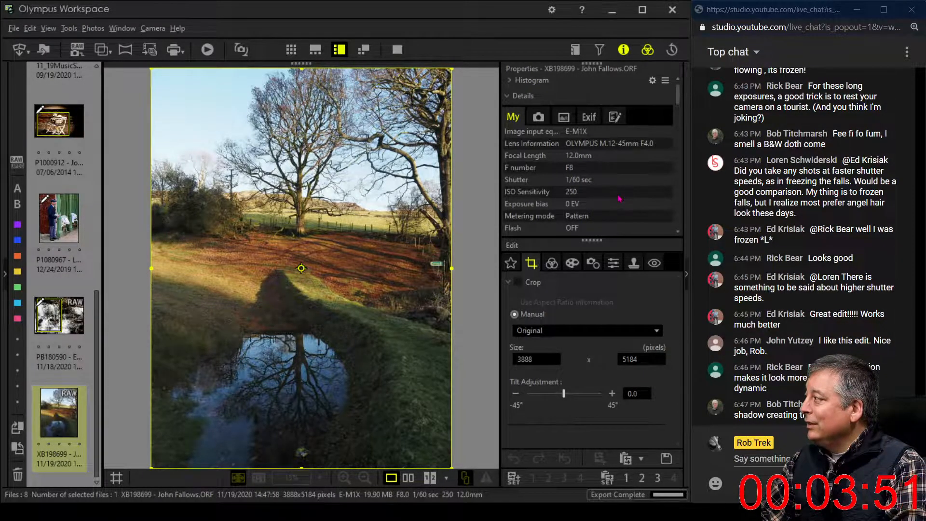
pyautogui.click(623, 49)
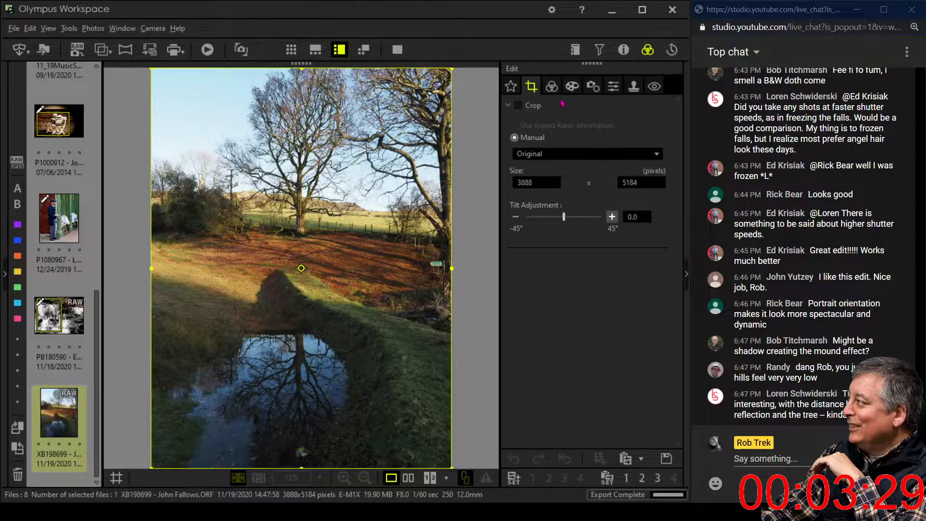
# Step: Try cropping the pond photo to a wide band around the tree and hills, about 3866 x 1433 pixels
pyautogui.moveTo(301, 69); pyautogui.dragTo(299, 251)
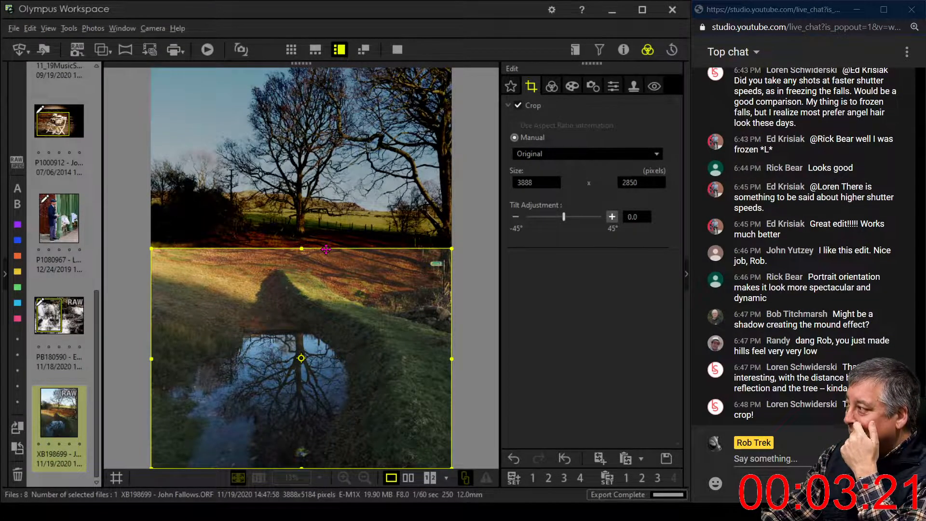
pyautogui.moveTo(304, 249); pyautogui.dragTo(299, 173)
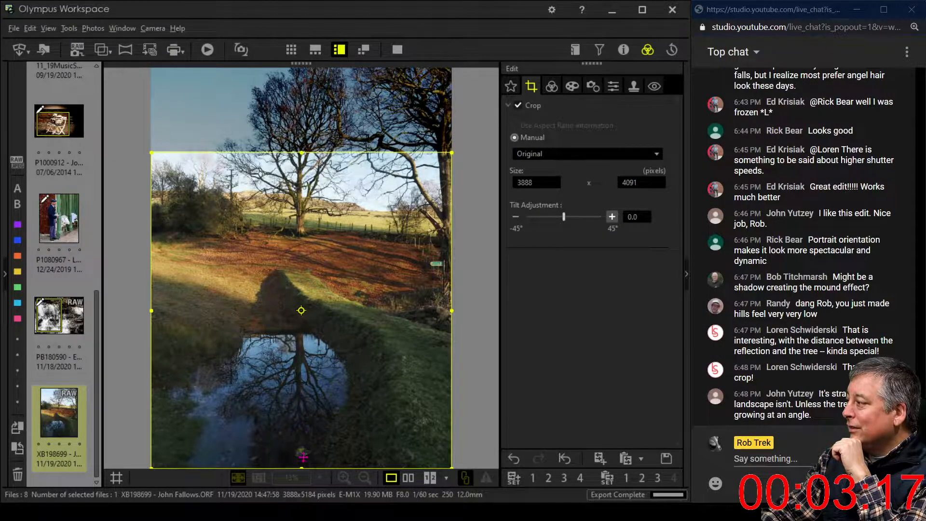
pyautogui.moveTo(303, 457); pyautogui.dragTo(303, 266)
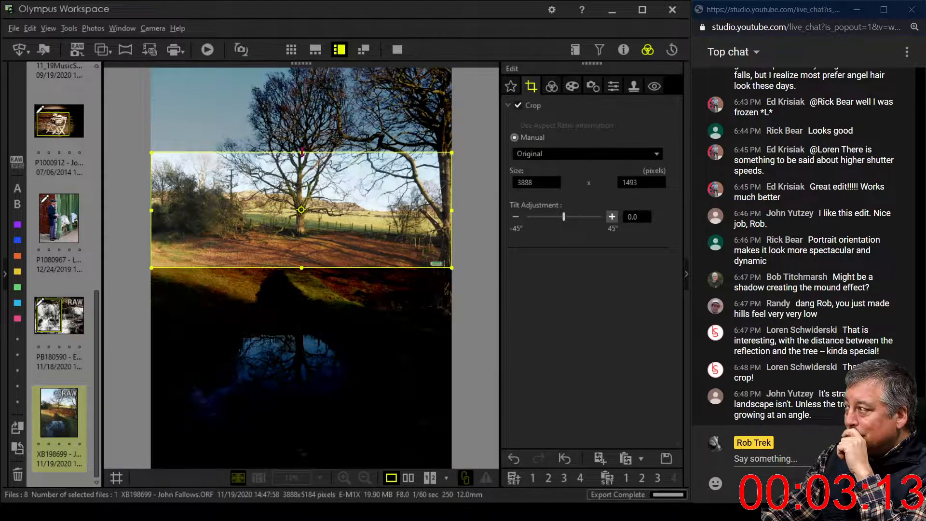
pyautogui.click(302, 147)
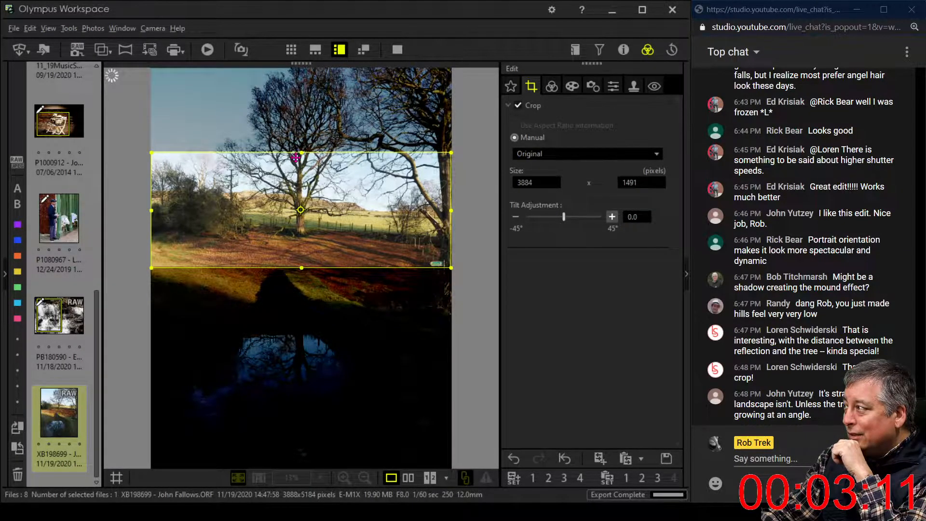
pyautogui.moveTo(300, 139); pyautogui.dragTo(300, 143)
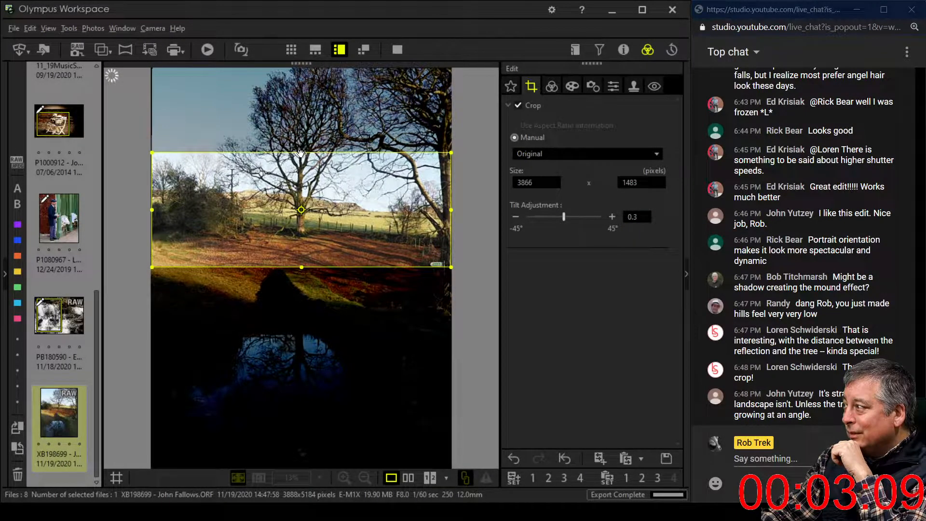
pyautogui.click(299, 152)
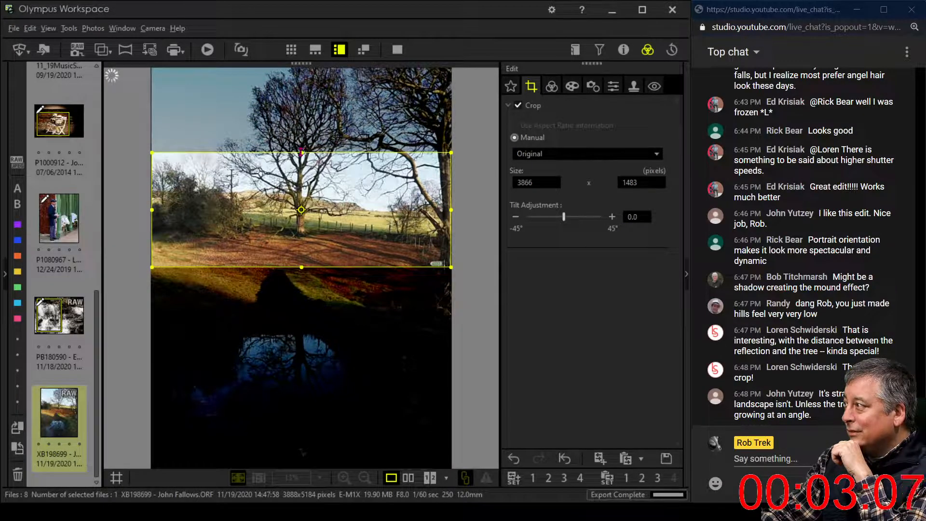
pyautogui.moveTo(300, 153); pyautogui.dragTo(299, 135)
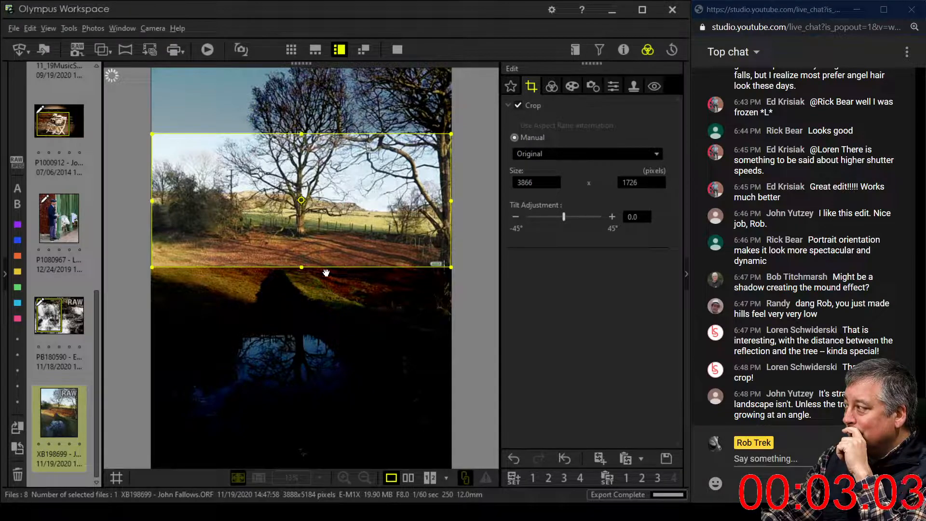
pyautogui.moveTo(303, 266); pyautogui.dragTo(307, 244)
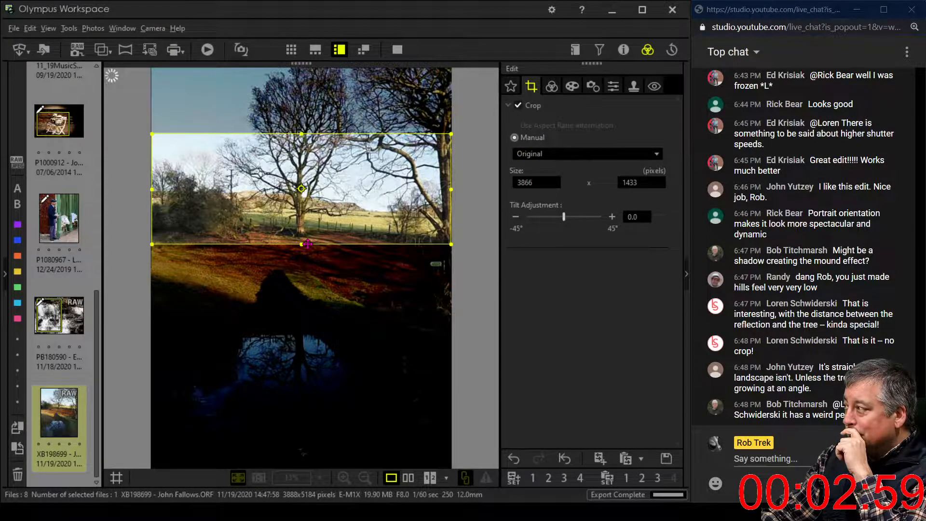
# Step: Crop the photo to the tree's reflection in the pond, about 3866 x 1969 pixels
pyautogui.moveTo(304, 244); pyautogui.dragTo(291, 402)
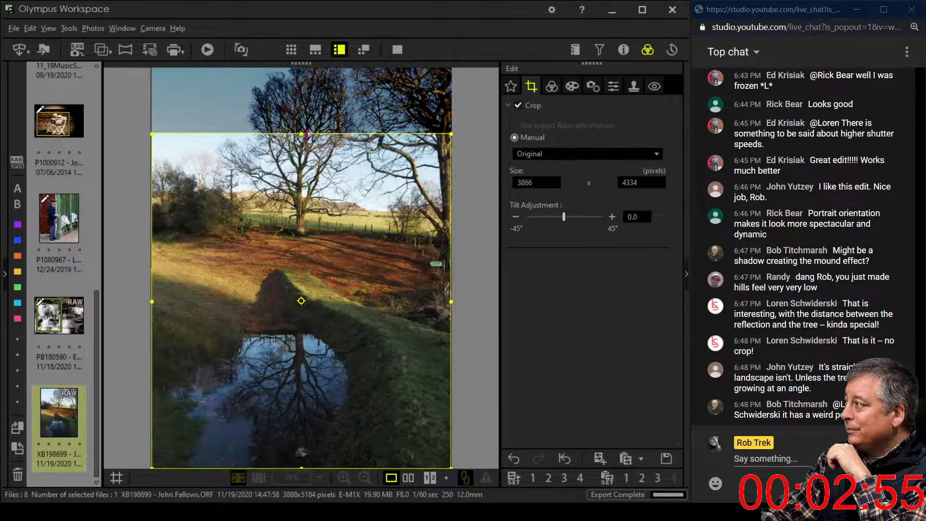
pyautogui.moveTo(304, 134); pyautogui.dragTo(307, 317)
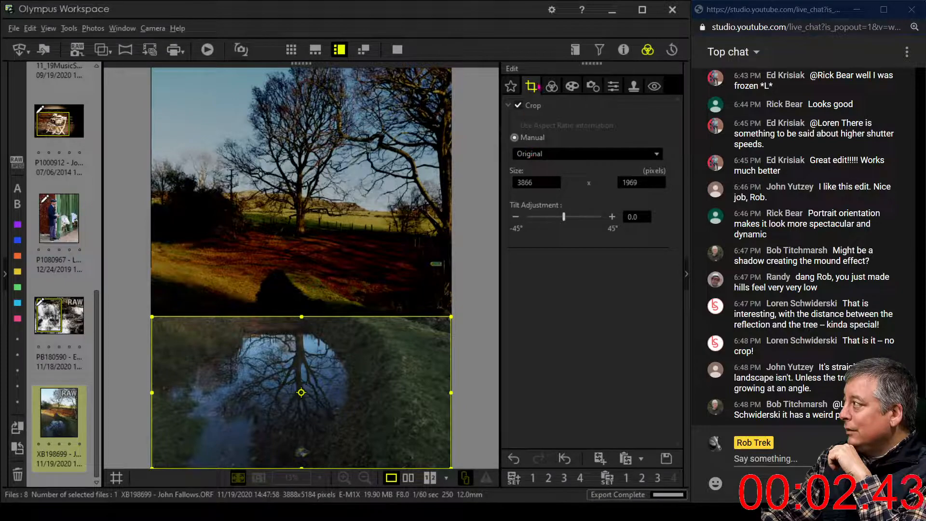
pyautogui.click(550, 86)
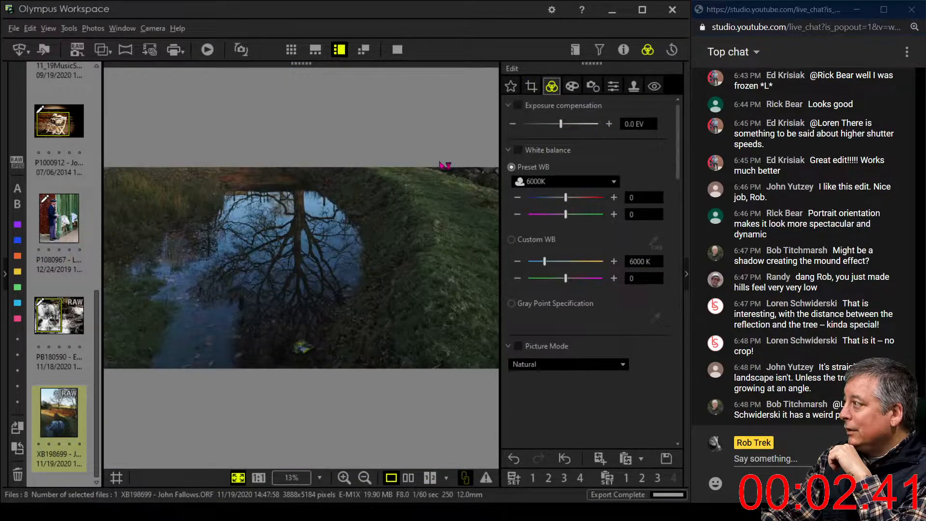
# Step: Rotate the pond photo by 180° so the reflected tree stands upright
pyautogui.click(93, 28)
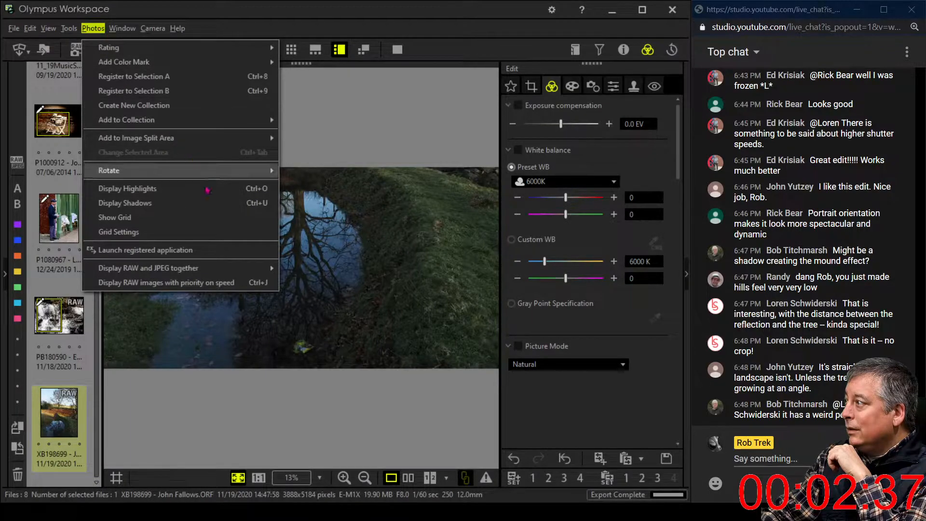
pyautogui.moveTo(212, 174)
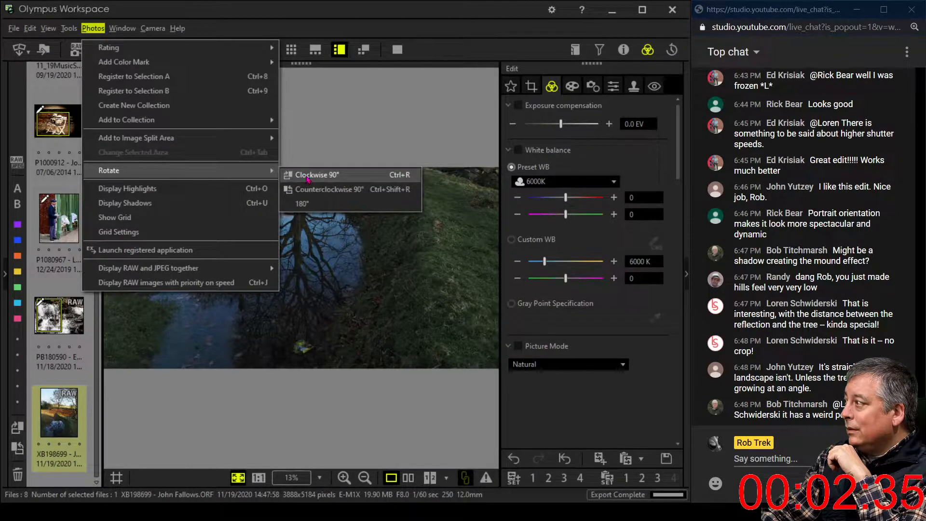
pyautogui.click(317, 207)
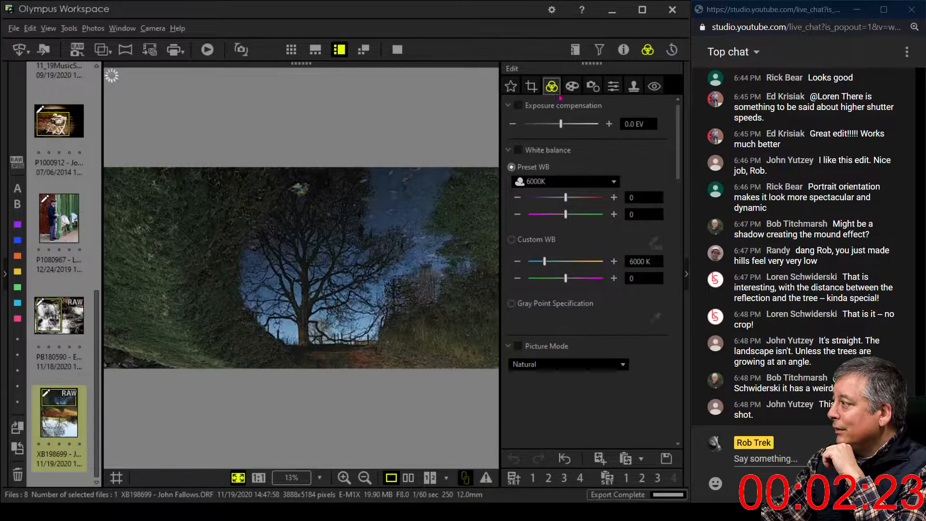
# Step: Set the rotated photo's crop to the 16:9 aspect ratio in landscape orientation
pyautogui.click(531, 87)
pyautogui.click(562, 155)
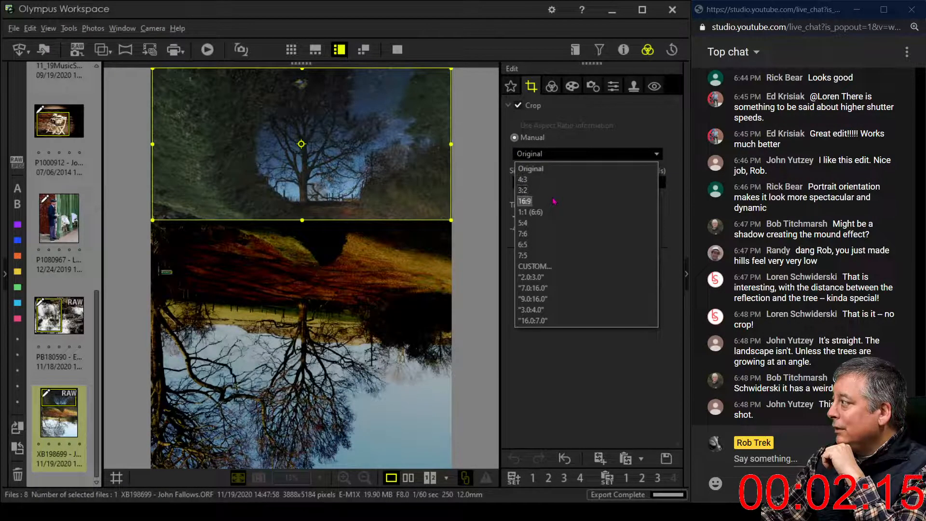
pyautogui.click(553, 201)
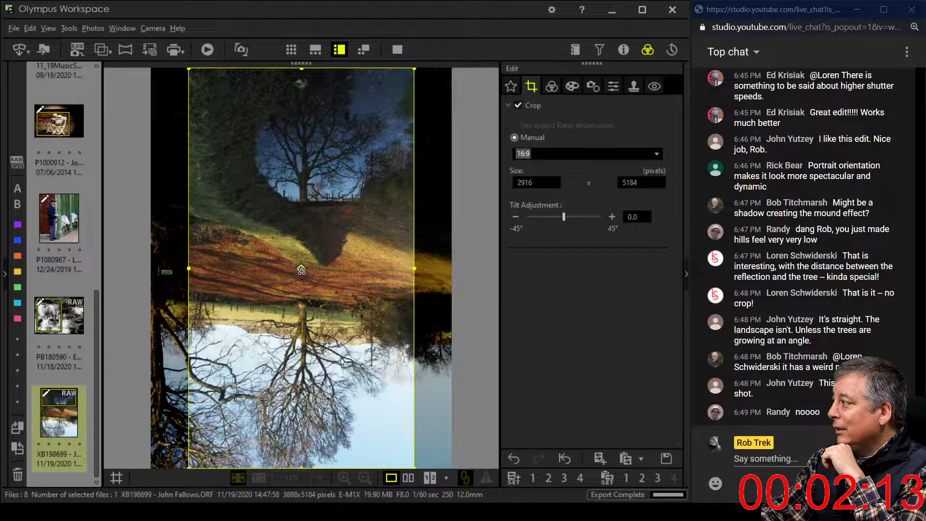
pyautogui.click(301, 269)
pyautogui.click(301, 271)
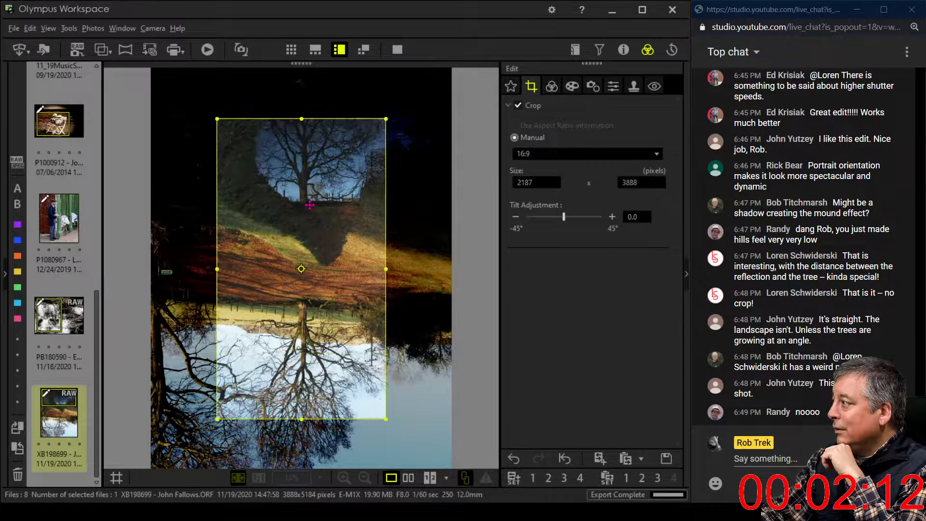
pyautogui.click(302, 269)
# Step: Frame the reflected tree with the 16:9 crop at about 3149 x 1772 pixels and a tilt of 0.5°
pyautogui.moveTo(352, 243); pyautogui.dragTo(351, 109)
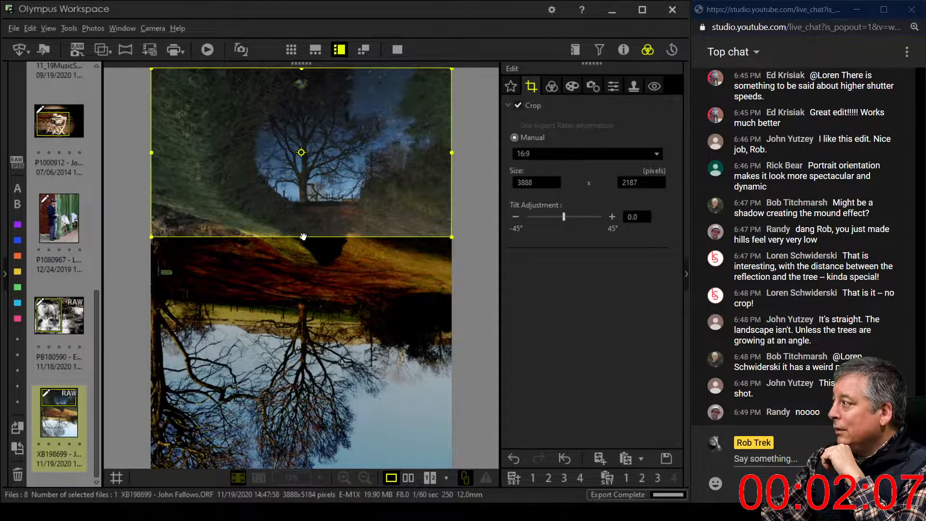
pyautogui.moveTo(303, 237); pyautogui.dragTo(324, 191)
pyautogui.doubleClick(304, 135)
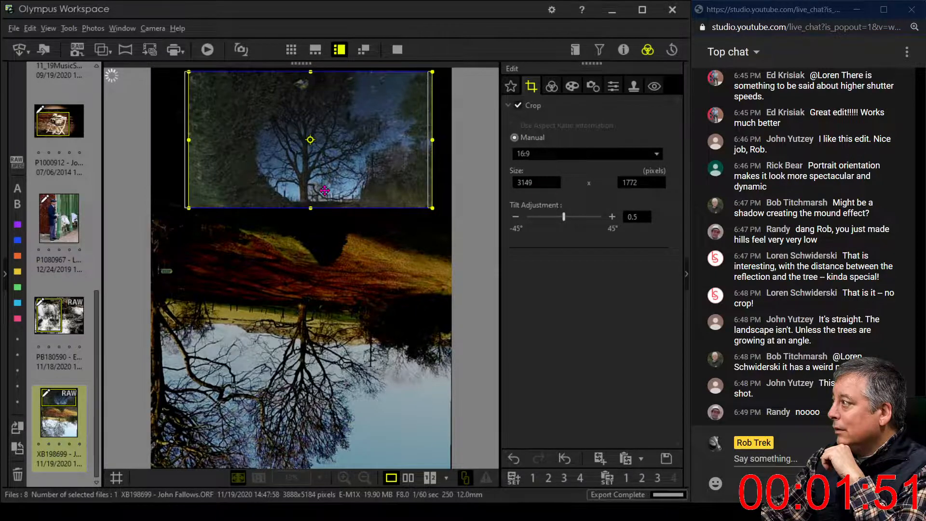
# Step: Darken the edges of the cropped reflection by setting its vignetting to -15
pyautogui.click(552, 87)
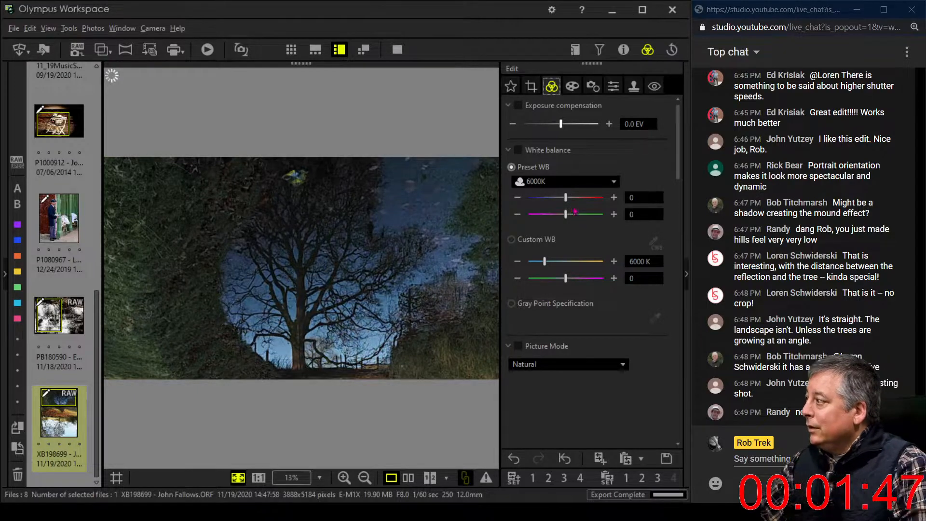
pyautogui.click(573, 87)
pyautogui.moveTo(564, 412); pyautogui.dragTo(544, 414)
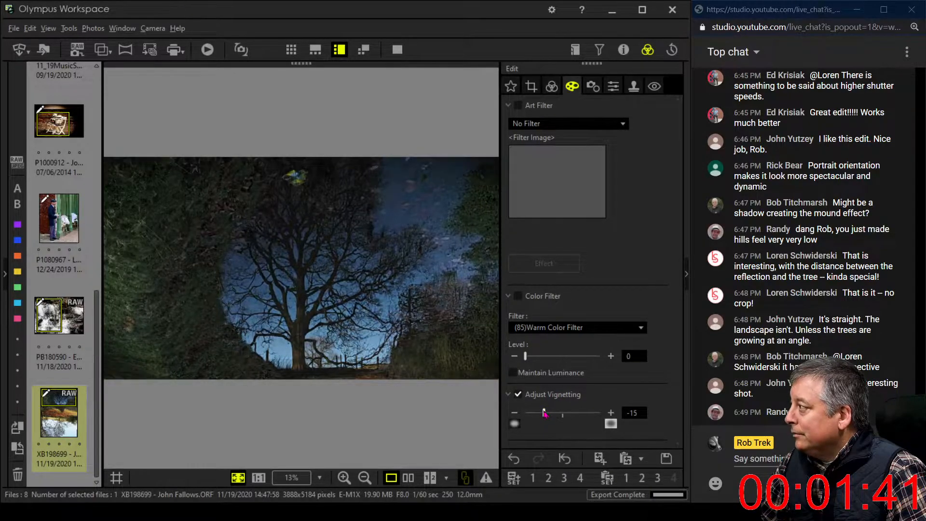
# Step: Sharpen the cropped tree reflection by setting its sharpness to 2.0
pyautogui.click(552, 87)
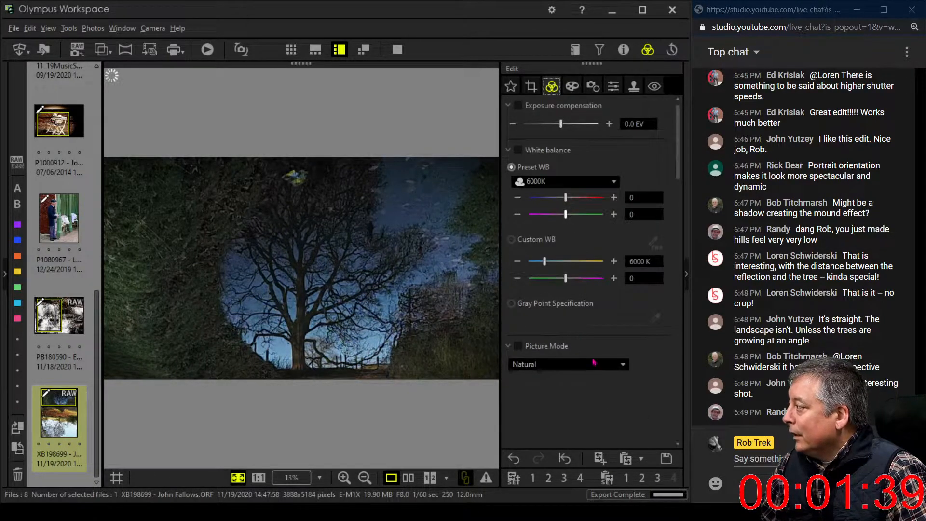
pyautogui.scroll(-6, 675, 227)
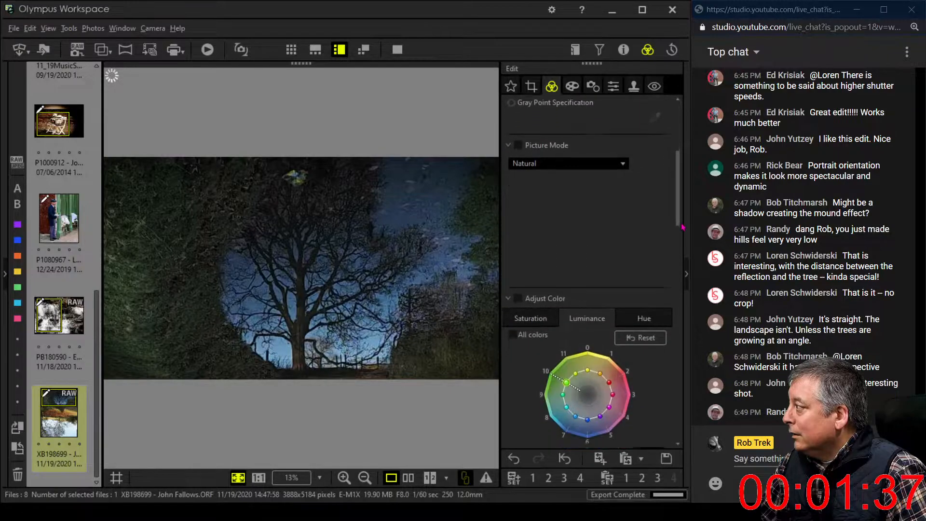
pyautogui.scroll(3, 681, 244)
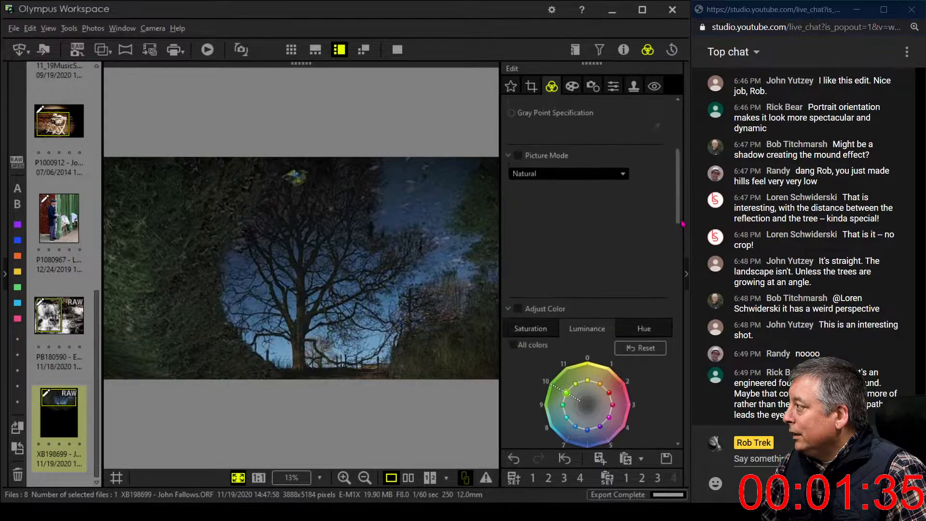
pyautogui.scroll(-1, 681, 240)
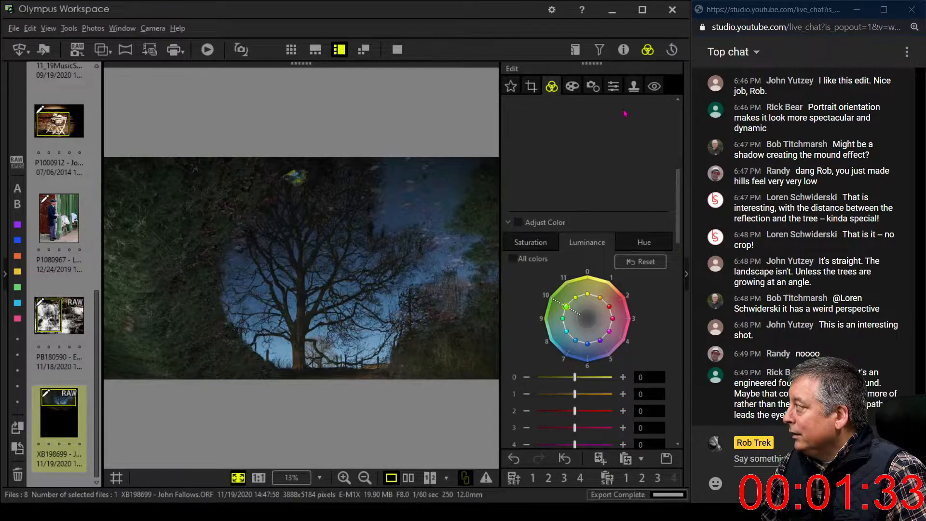
pyautogui.click(613, 86)
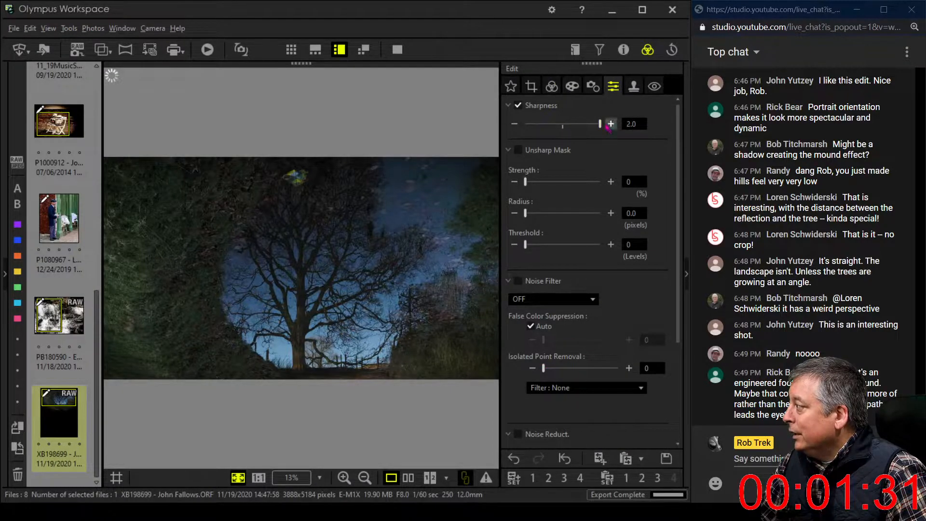
# Step: Bring out detail in the reflection by setting its clarity to 42
pyautogui.click(552, 88)
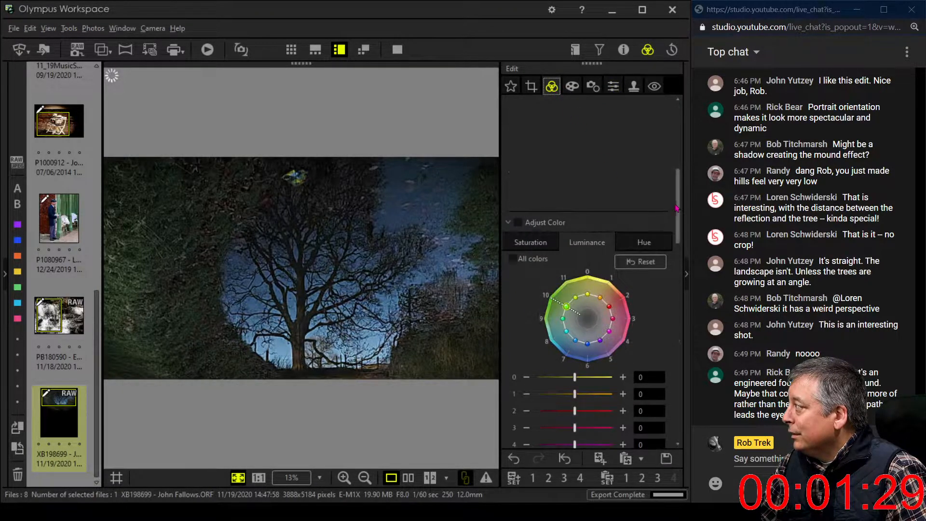
pyautogui.scroll(-3, 669, 241)
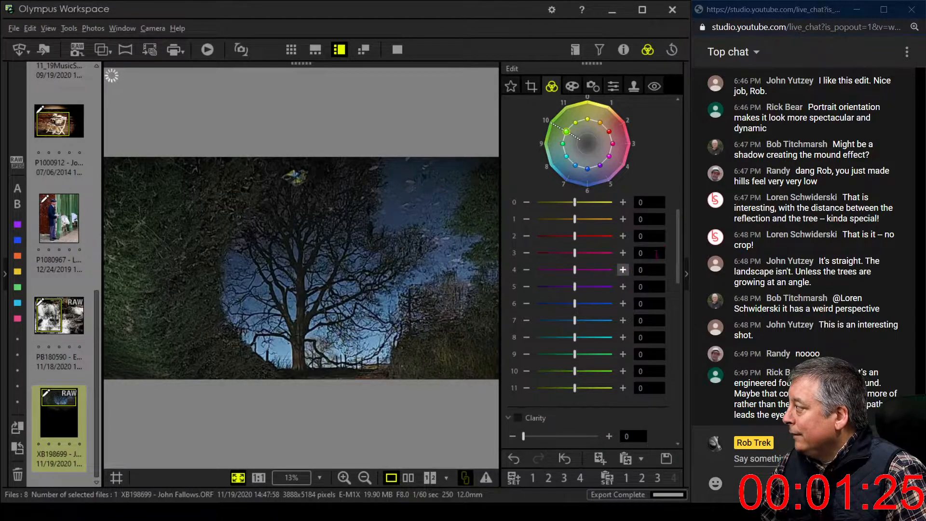
pyautogui.moveTo(678, 245); pyautogui.dragTo(677, 292)
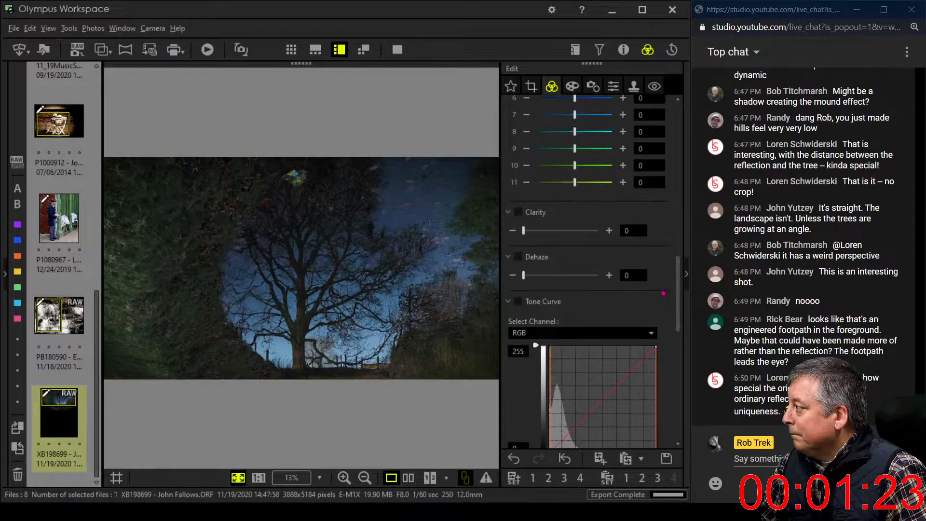
pyautogui.moveTo(529, 237); pyautogui.dragTo(554, 235)
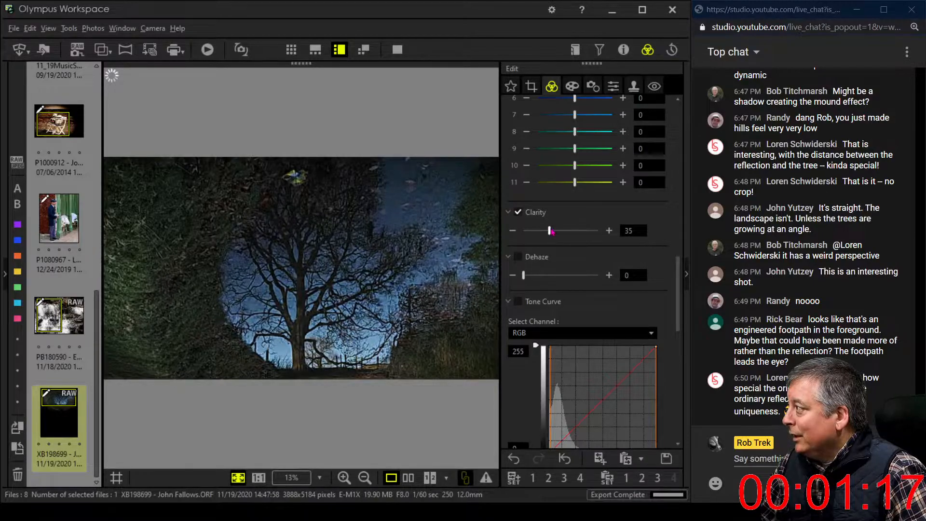
pyautogui.moveTo(553, 232); pyautogui.dragTo(556, 232)
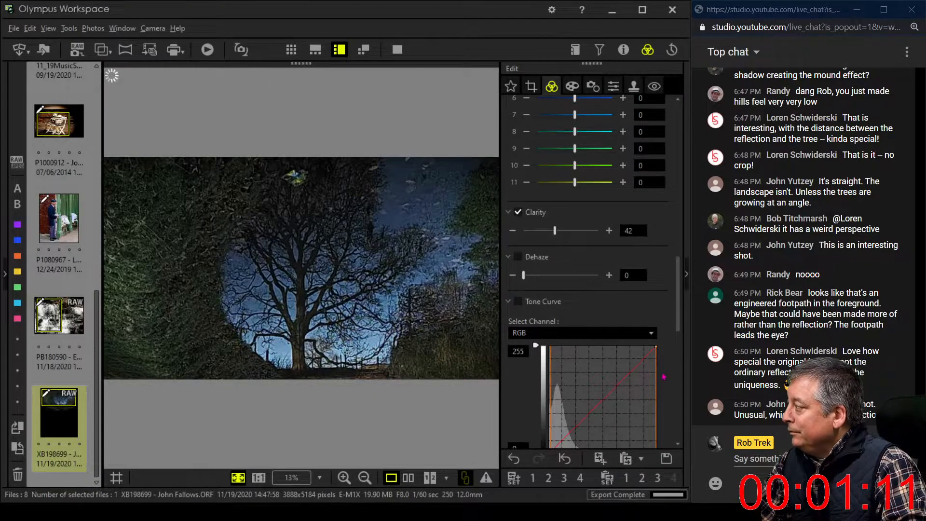
# Step: Brighten the RGB tone curve with a white input level of 147 and bend it to add contrast in the darker tones
pyautogui.scroll(-3, 665, 345)
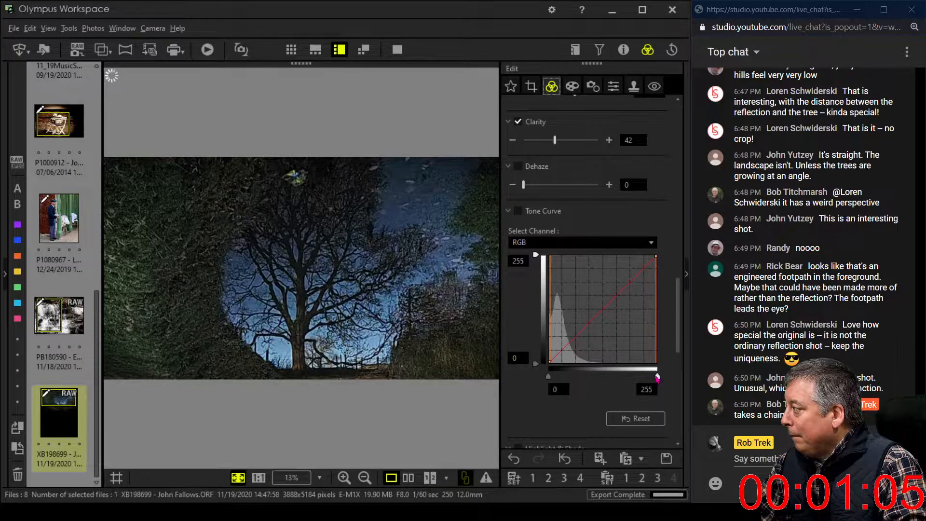
pyautogui.moveTo(658, 379); pyautogui.dragTo(609, 374)
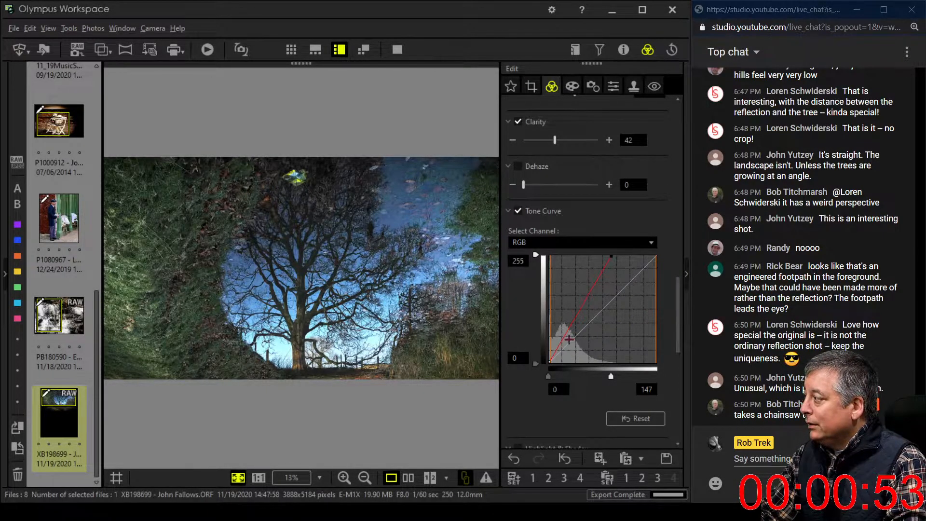
pyautogui.moveTo(553, 354); pyautogui.dragTo(555, 355)
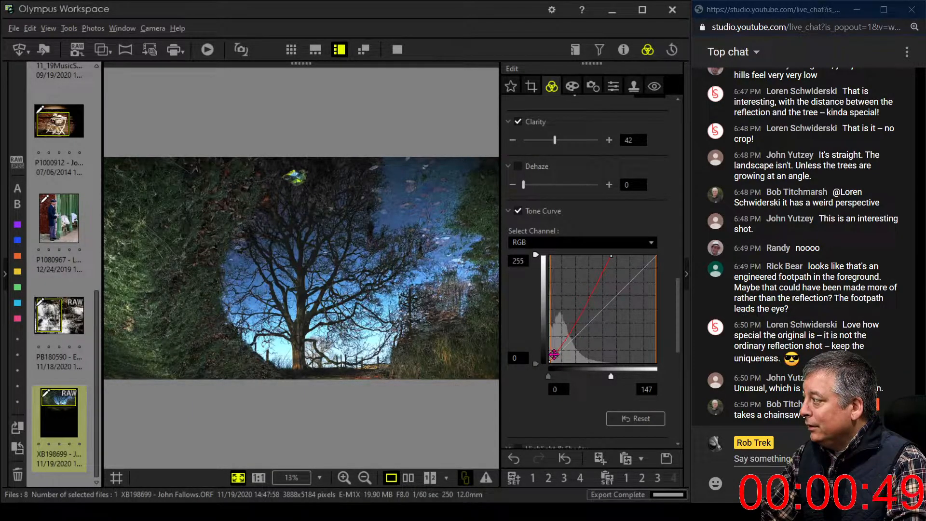
pyautogui.moveTo(554, 355); pyautogui.dragTo(584, 311)
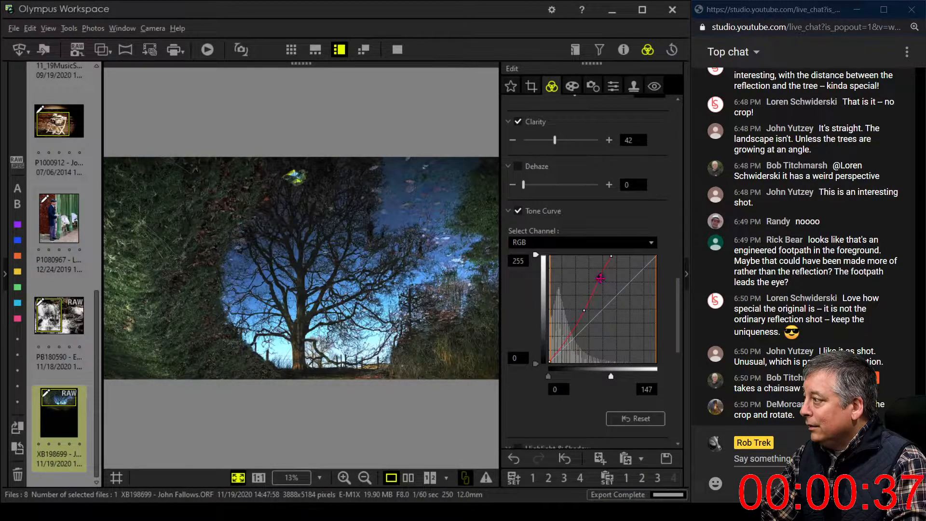
# Step: Warm the photo by setting a custom white balance of 8177 K
pyautogui.scroll(10, 681, 125)
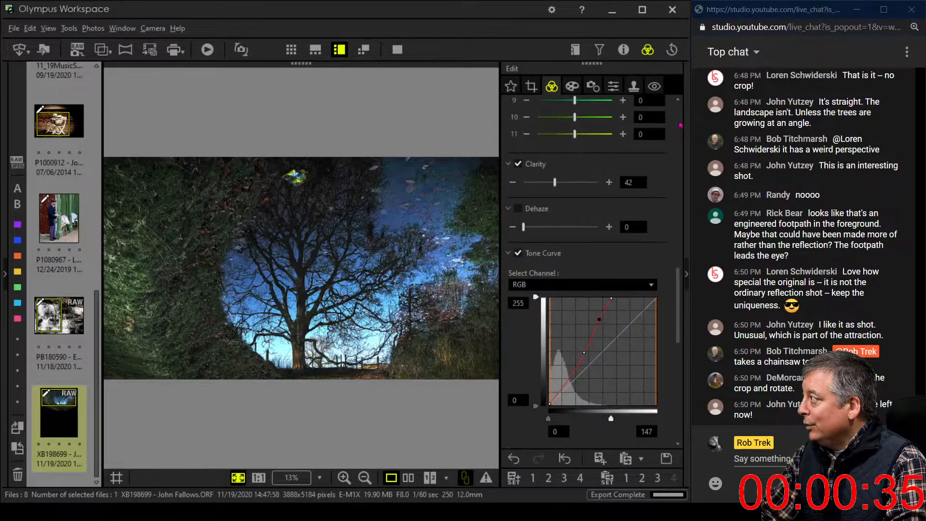
pyautogui.scroll(6, 680, 126)
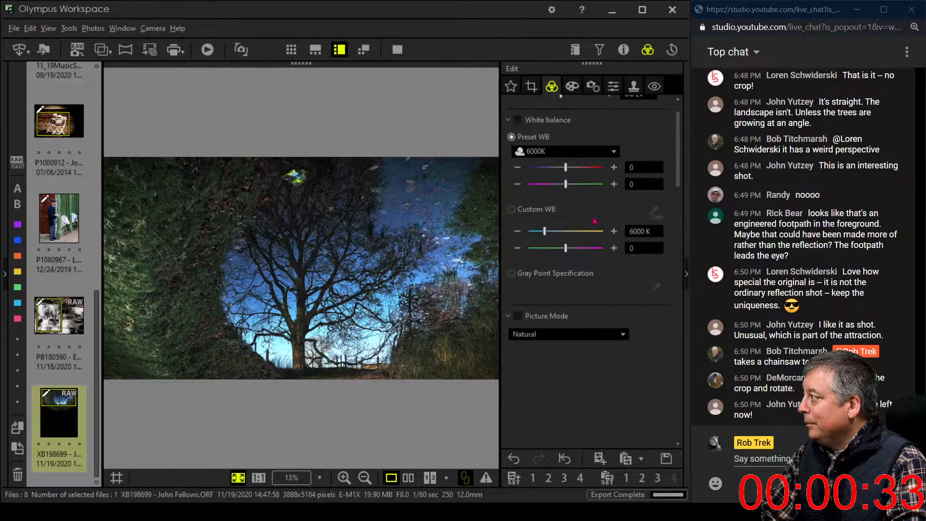
pyautogui.click(555, 235)
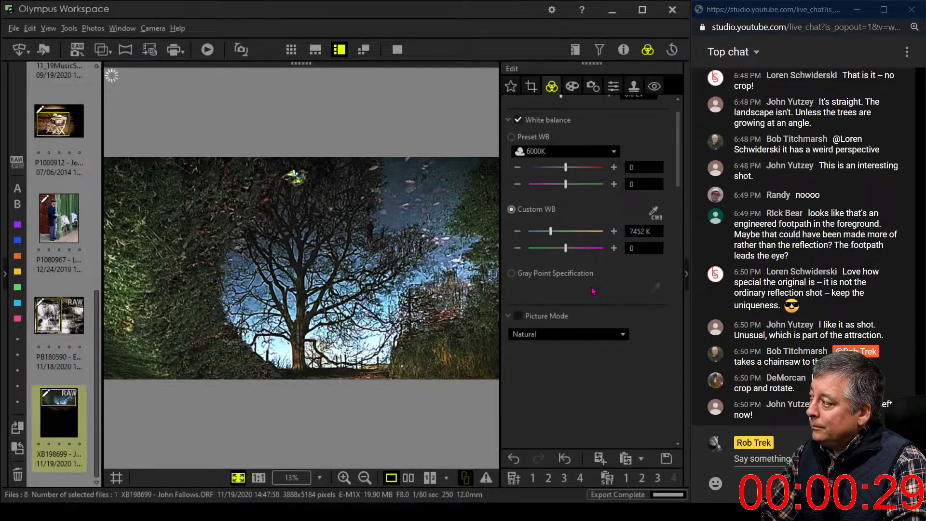
pyautogui.click(554, 235)
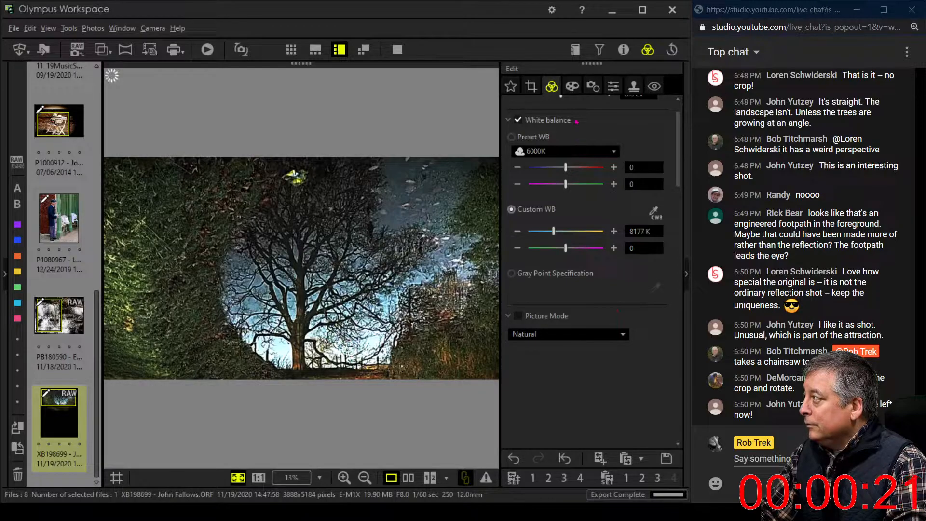
# Step: Strengthen the vignetting to -20 and warm the custom white balance further to 9194 K
pyautogui.click(576, 92)
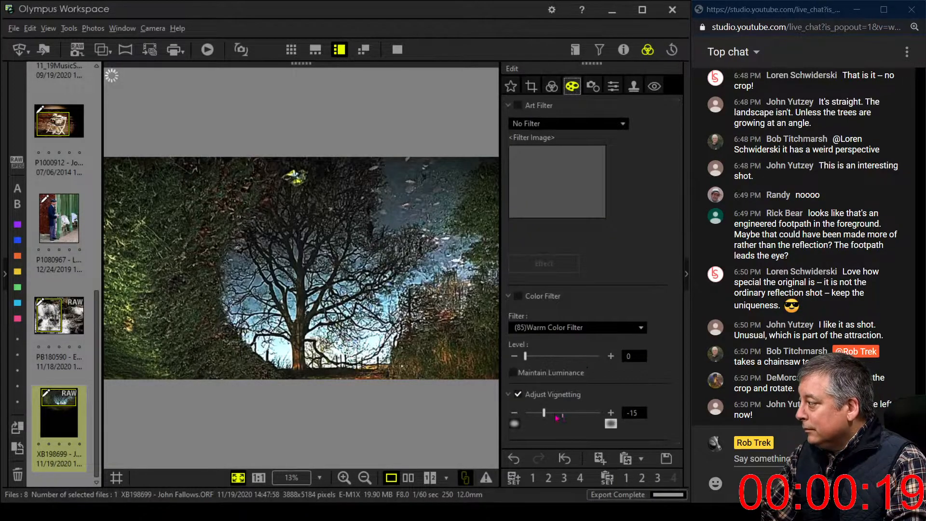
pyautogui.moveTo(549, 418); pyautogui.dragTo(541, 417)
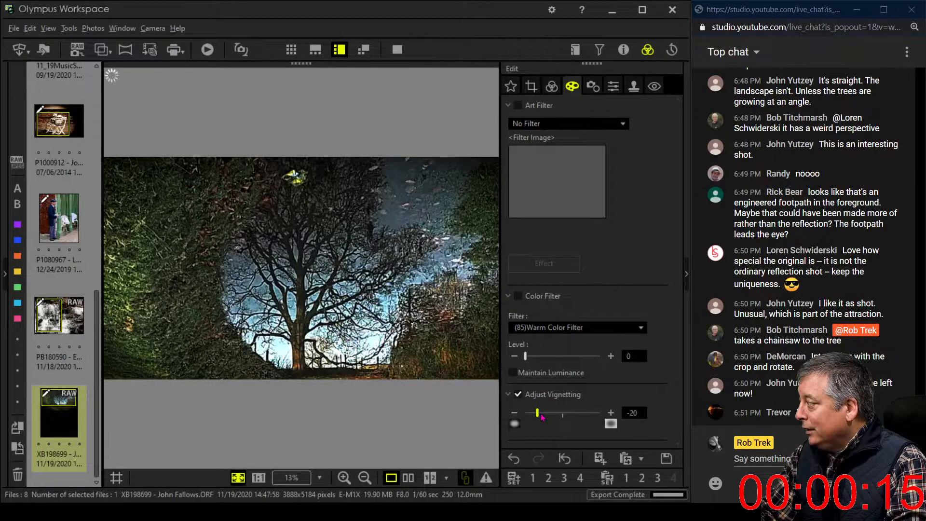
pyautogui.click(552, 87)
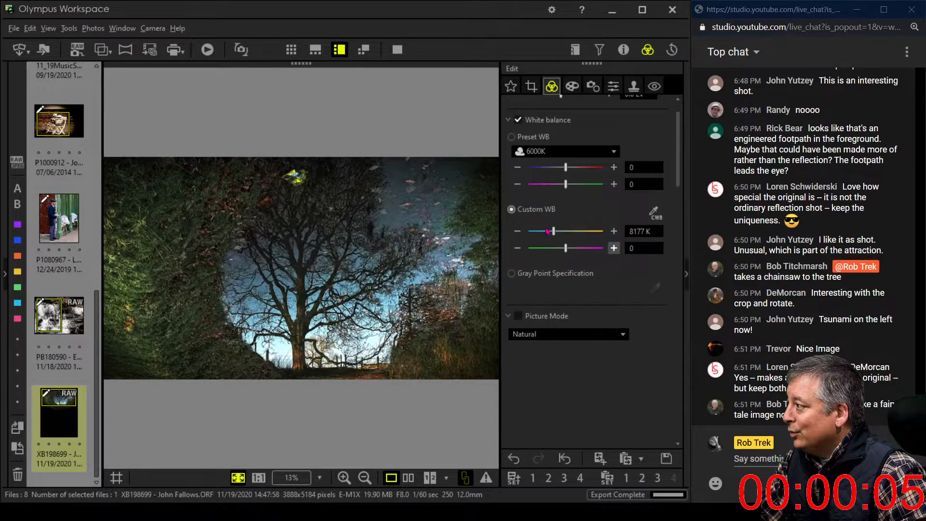
pyautogui.moveTo(553, 232); pyautogui.dragTo(557, 234)
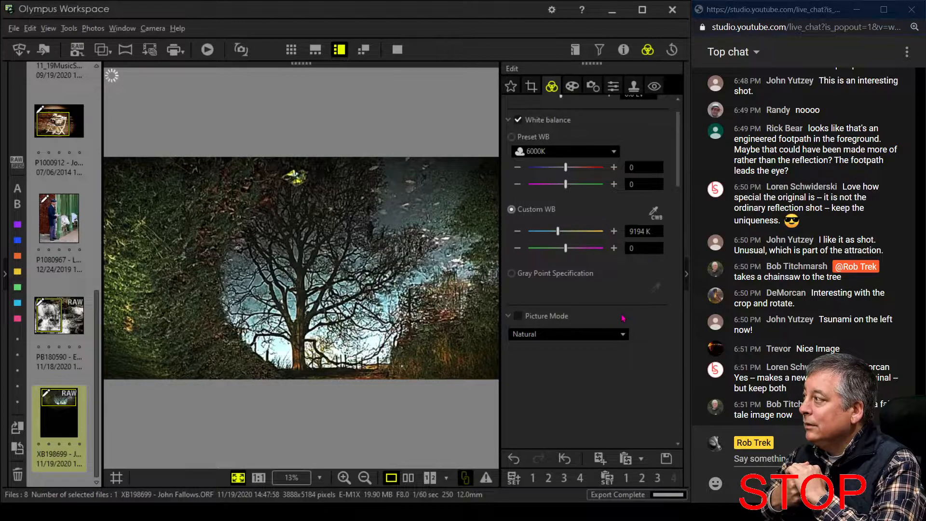
pyautogui.click(517, 248)
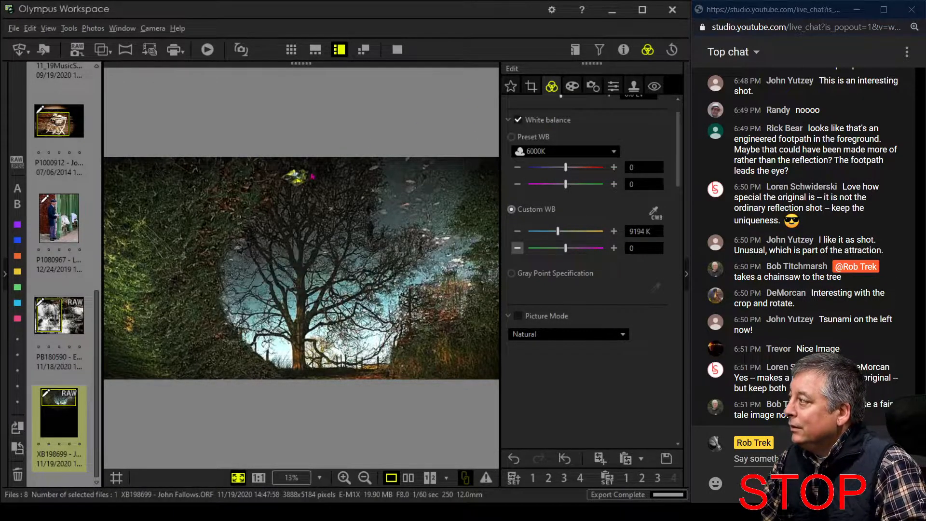
# Step: Inspect the bright yellow object above the tree at full size and enable the Clone Stamp Tool with size 156
pyautogui.click(298, 181)
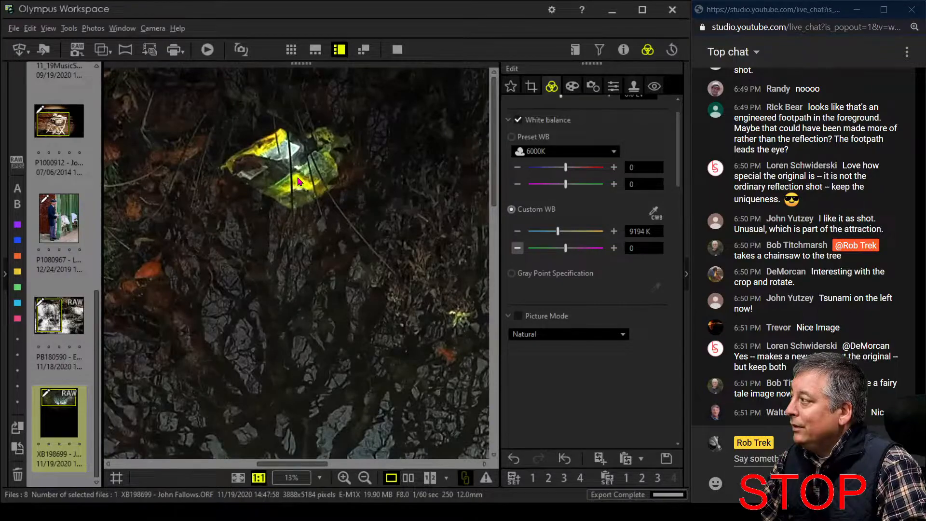
pyautogui.click(298, 181)
pyautogui.click(298, 181)
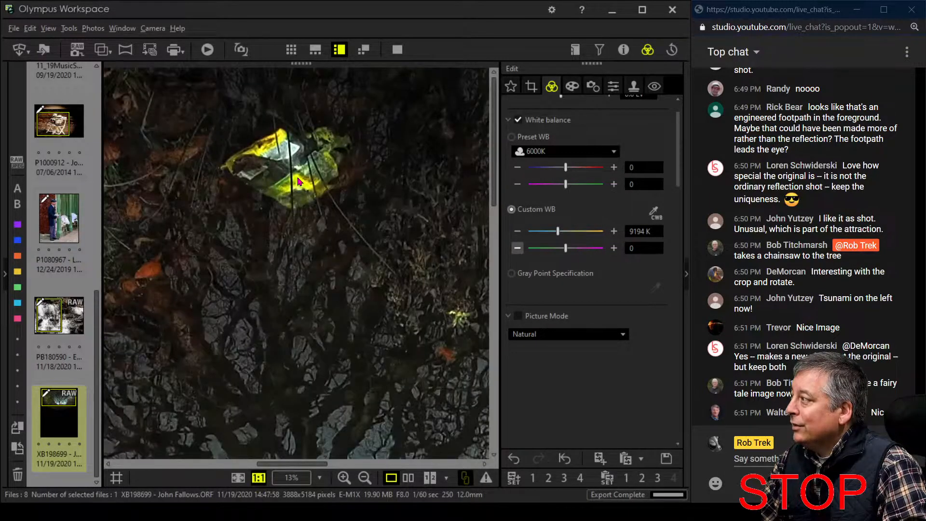
pyautogui.click(298, 181)
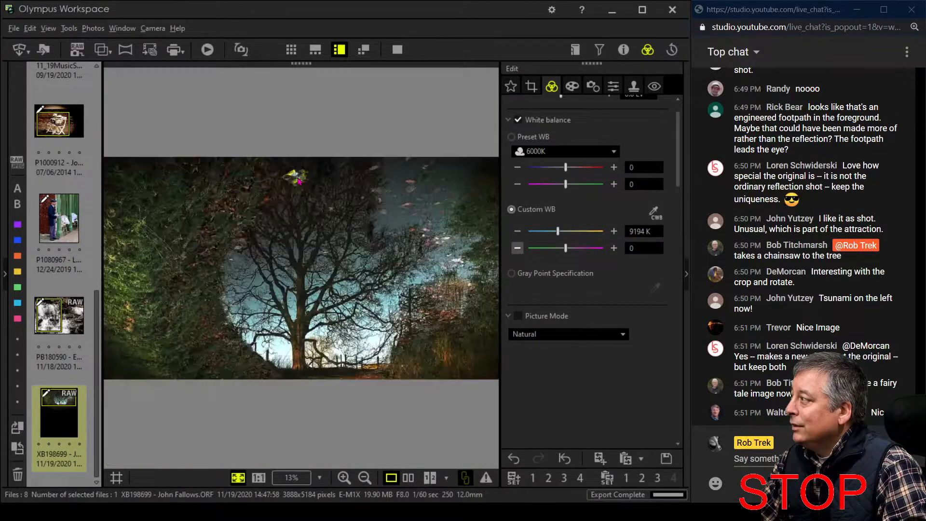
pyautogui.click(634, 88)
pyautogui.click(518, 105)
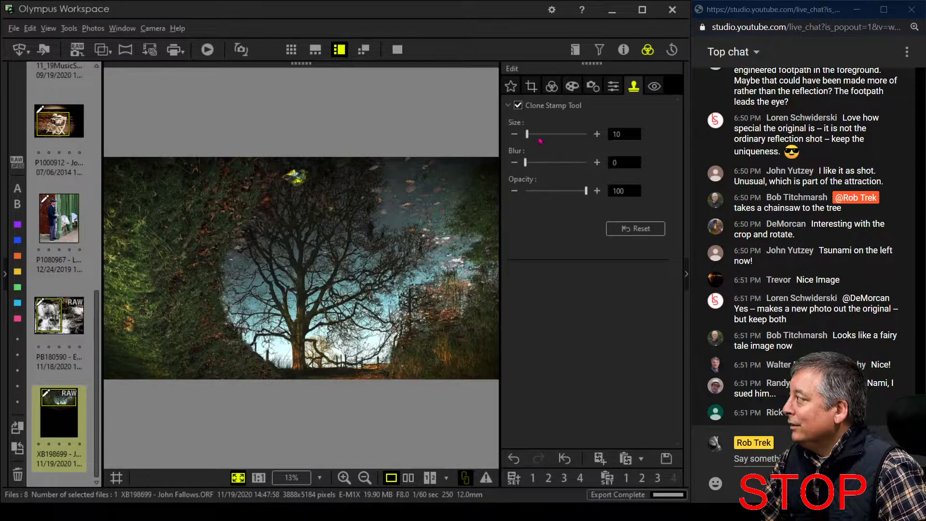
pyautogui.moveTo(527, 135); pyautogui.dragTo(549, 134)
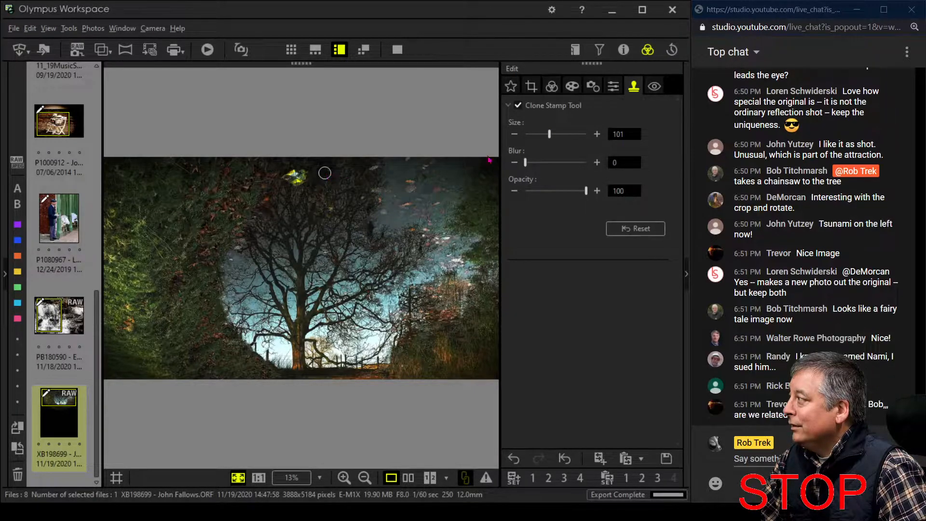
pyautogui.moveTo(549, 134); pyautogui.dragTo(564, 135)
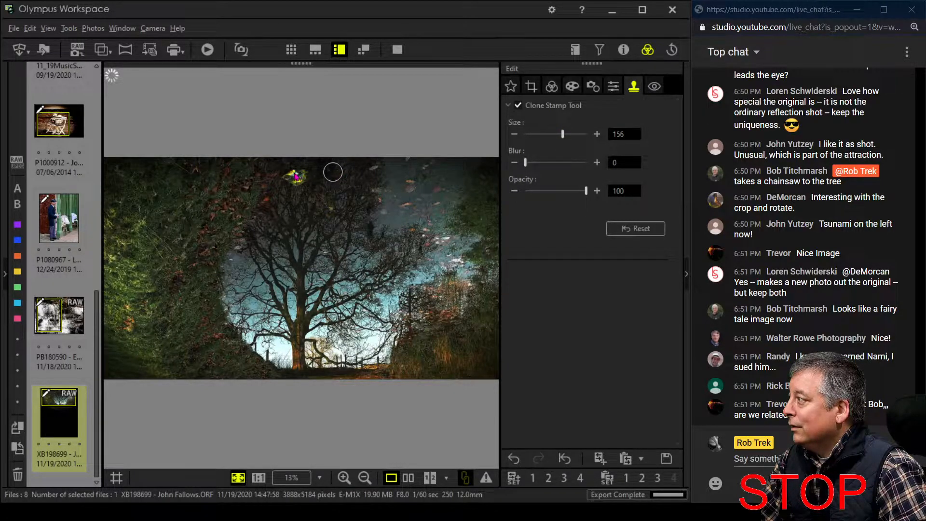
# Step: Try cloning over the yellow object, reset that clone and set the stamp's blur to 53
pyautogui.click(294, 176)
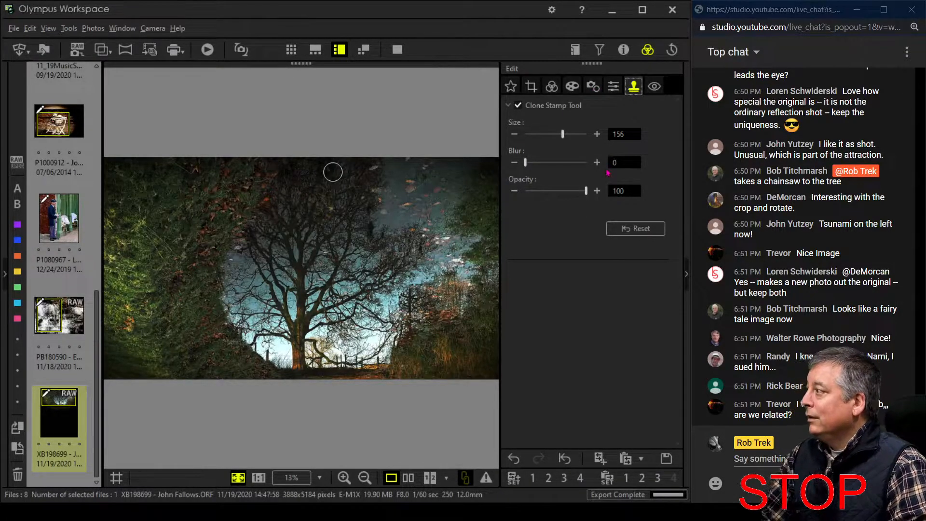
pyautogui.moveTo(532, 165); pyautogui.dragTo(557, 164)
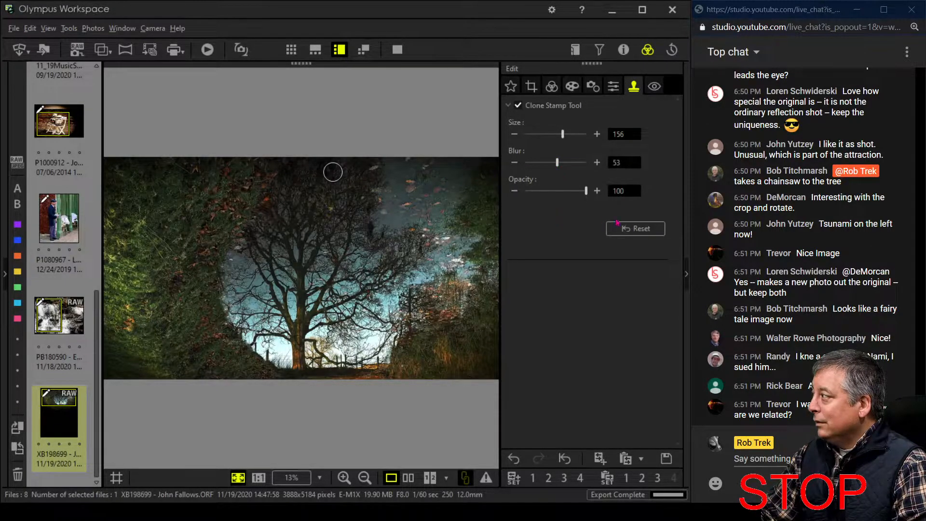
pyautogui.click(635, 228)
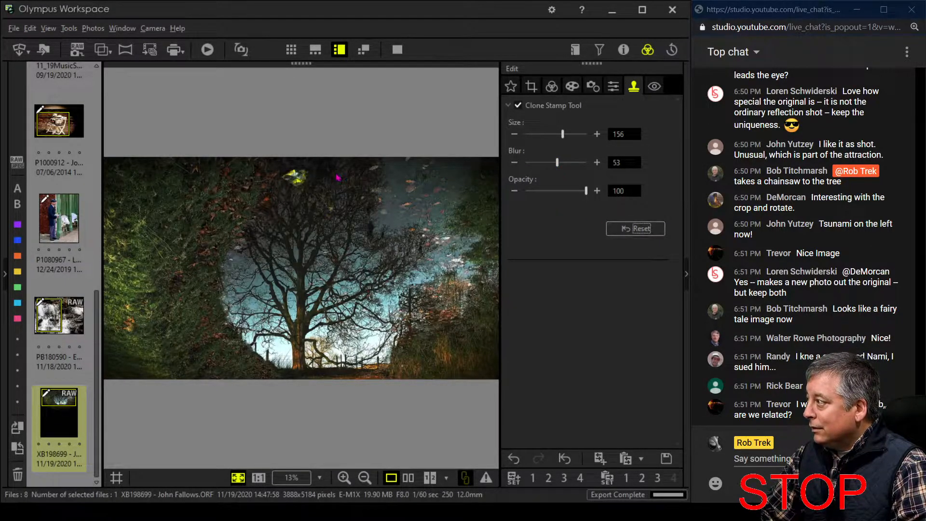
# Step: Sample the dark branches beside the yellow object and clone them over it with the softened stamp
pyautogui.keyDown('alt'); pyautogui.click(336, 166); pyautogui.keyUp('alt')
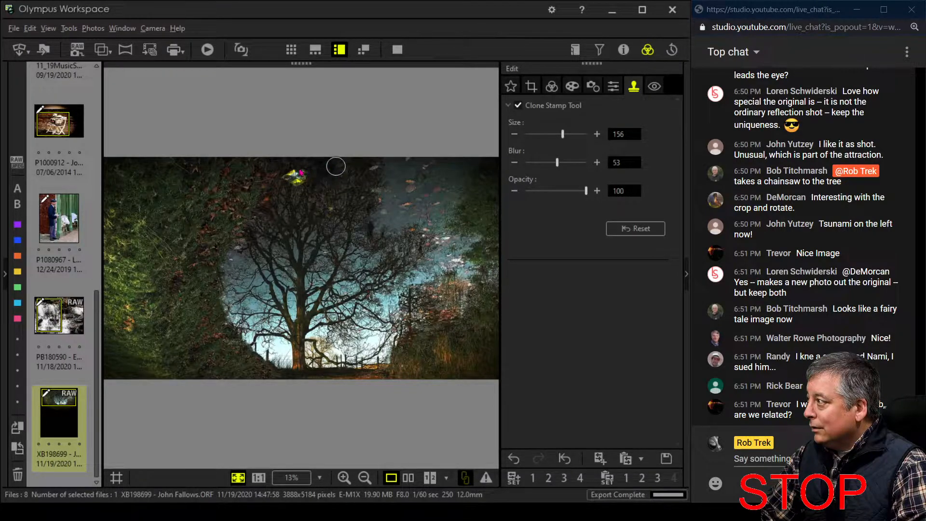
pyautogui.keyDown('alt'); pyautogui.click(325, 173); pyautogui.keyUp('alt')
pyautogui.moveTo(294, 170)
pyautogui.mouseDown()
pyautogui.moveTo(302, 175)
pyautogui.moveTo(288, 177)
pyautogui.moveTo(299, 181)
pyautogui.mouseUp()
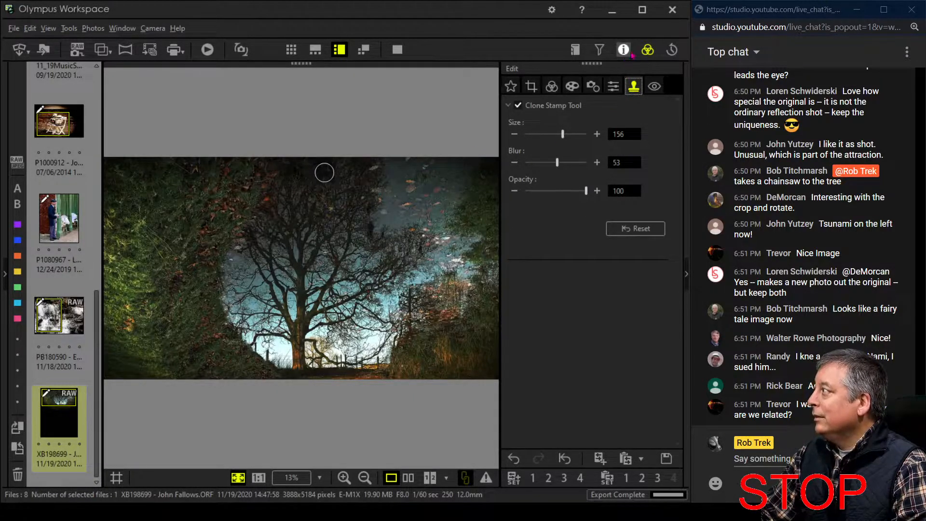
pyautogui.click(551, 87)
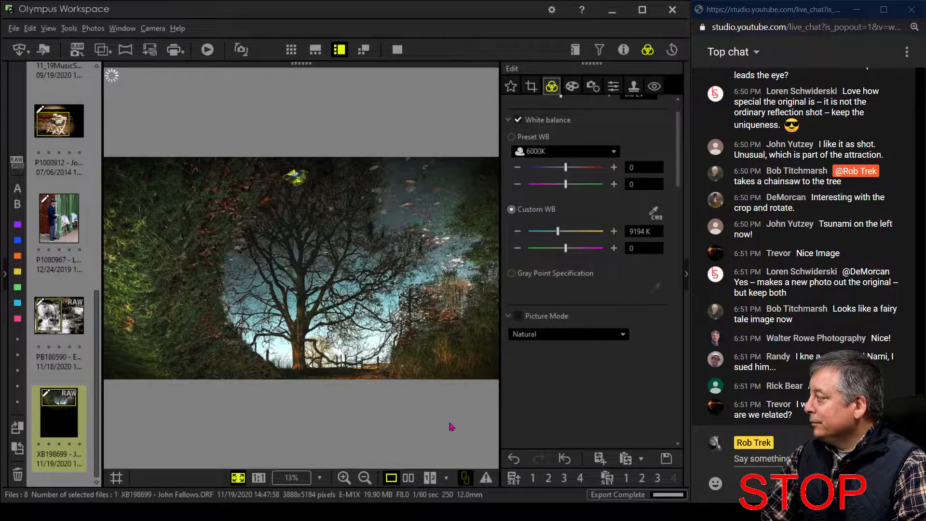
# Step: Compare the edited tree reflection with the original side by side, including at full screen, and check its crop
pyautogui.click(409, 478)
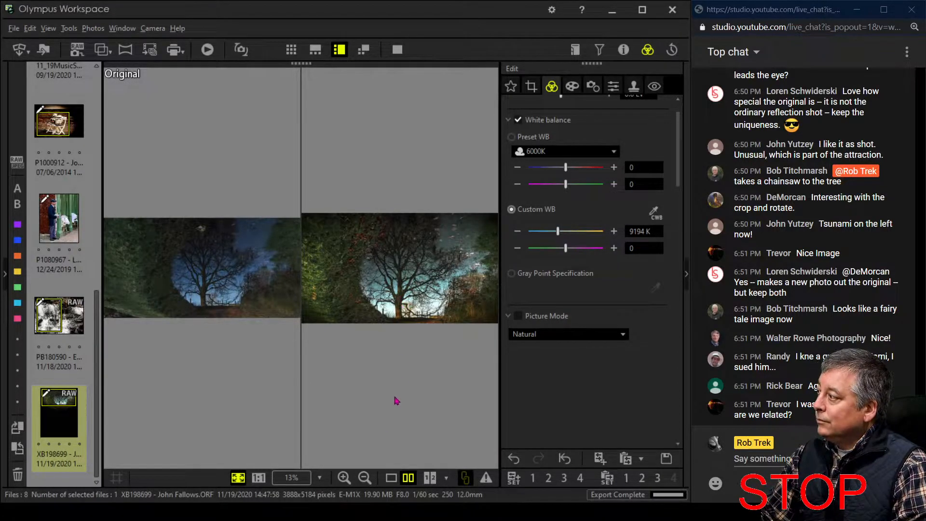
pyautogui.click(390, 480)
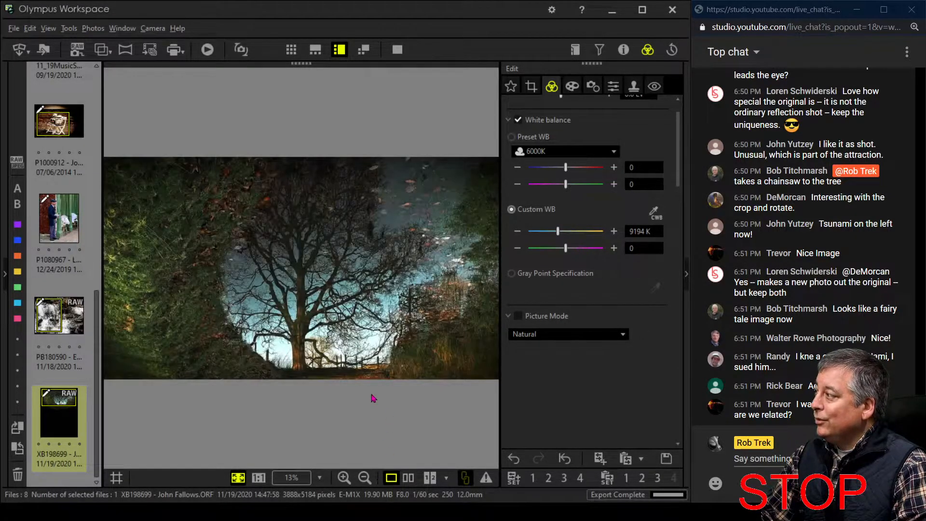
pyautogui.click(536, 91)
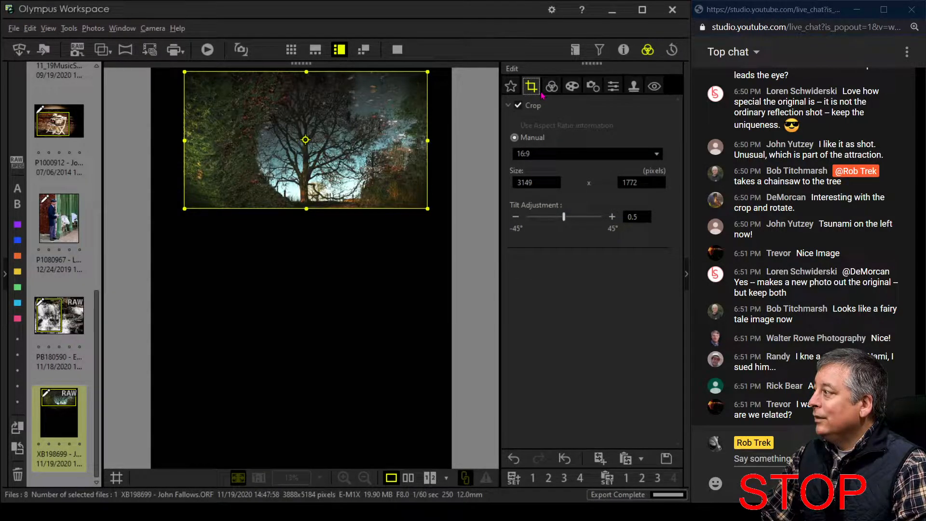
pyautogui.click(551, 87)
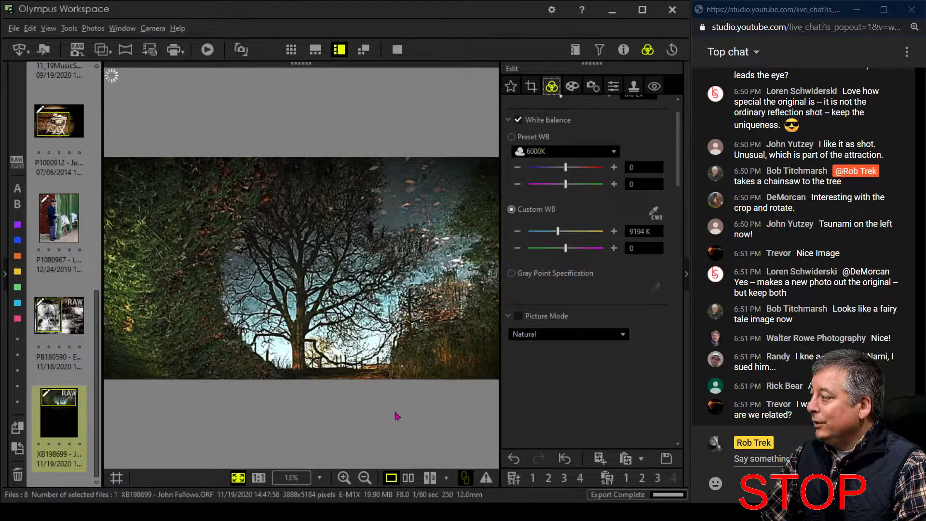
pyautogui.click(413, 478)
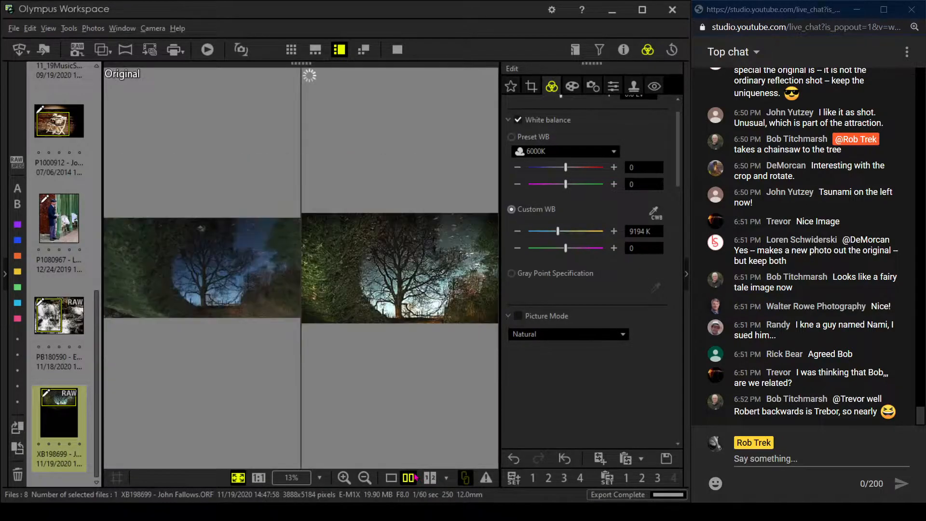
pyautogui.click(398, 49)
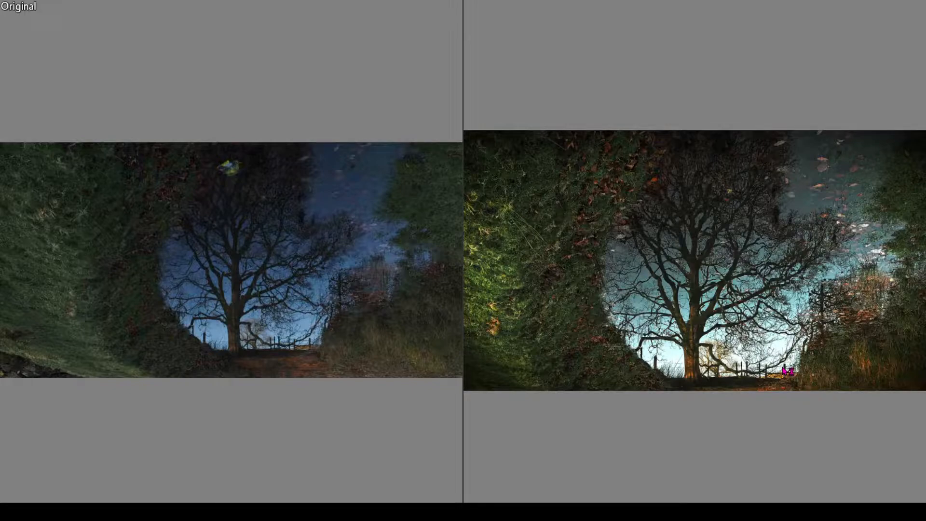
pyautogui.press('Escape')
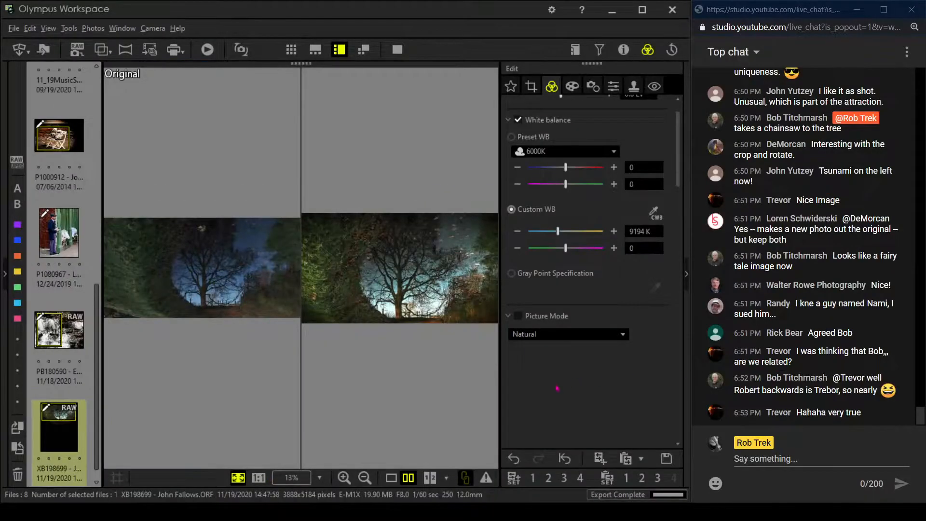
pyautogui.click(391, 479)
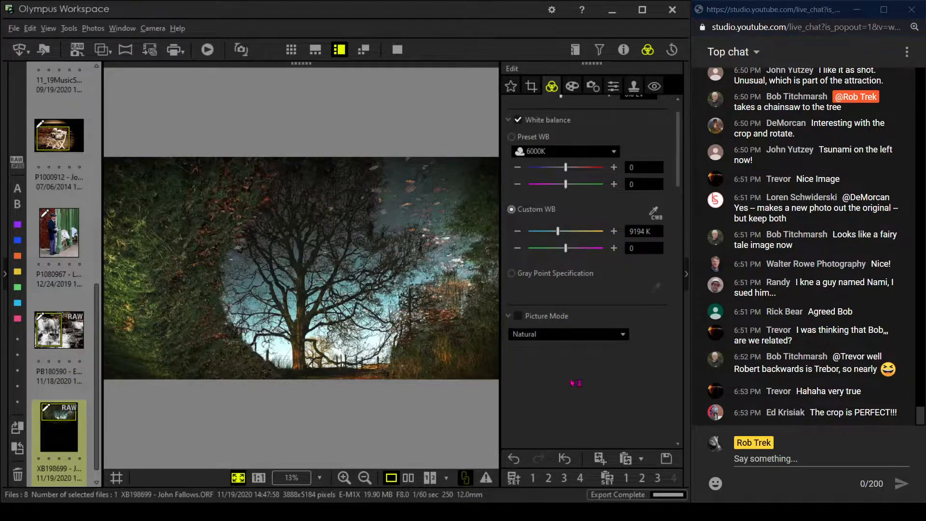
# Step: Raise the tree reflection photo's saturation to 1.2
pyautogui.scroll(-5, 576, 382)
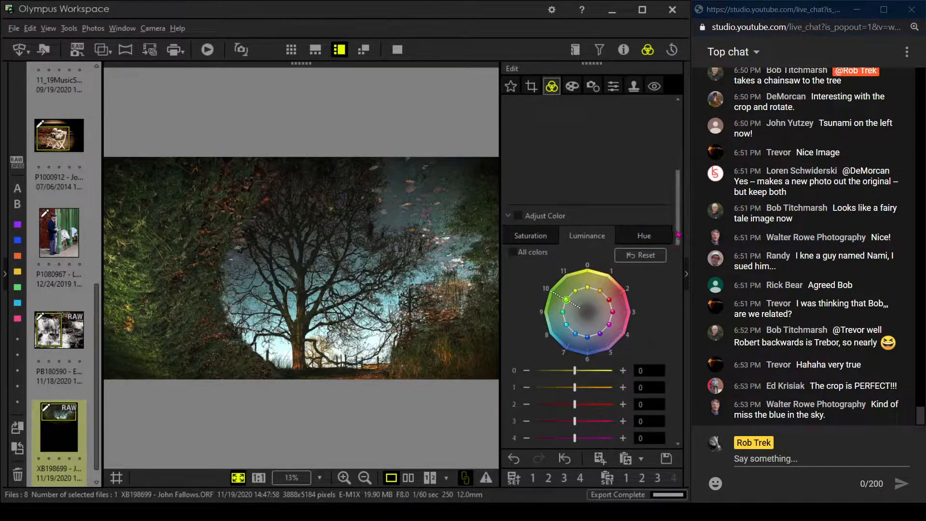
pyautogui.moveTo(677, 241); pyautogui.dragTo(681, 419)
pyautogui.moveTo(563, 381); pyautogui.dragTo(583, 383)
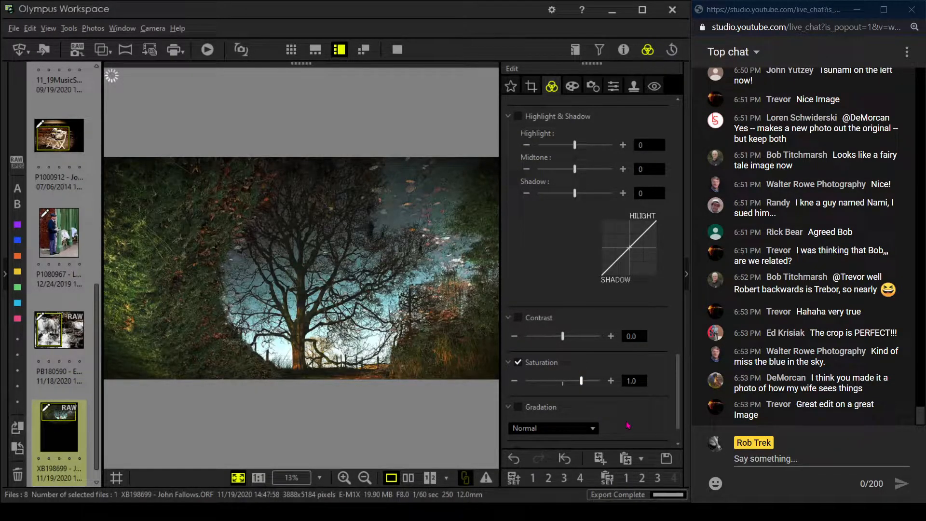
pyautogui.moveTo(580, 386); pyautogui.dragTo(584, 385)
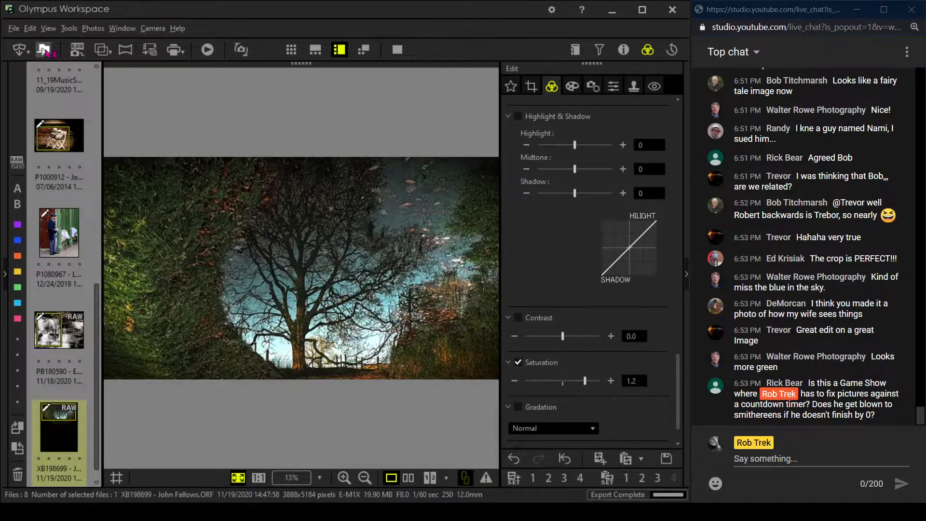
# Step: Export the edited photo as a Super Fine JPEG to D:\Pictures\4 Live Photo Edits, appending "b" to the file name
pyautogui.click(45, 50)
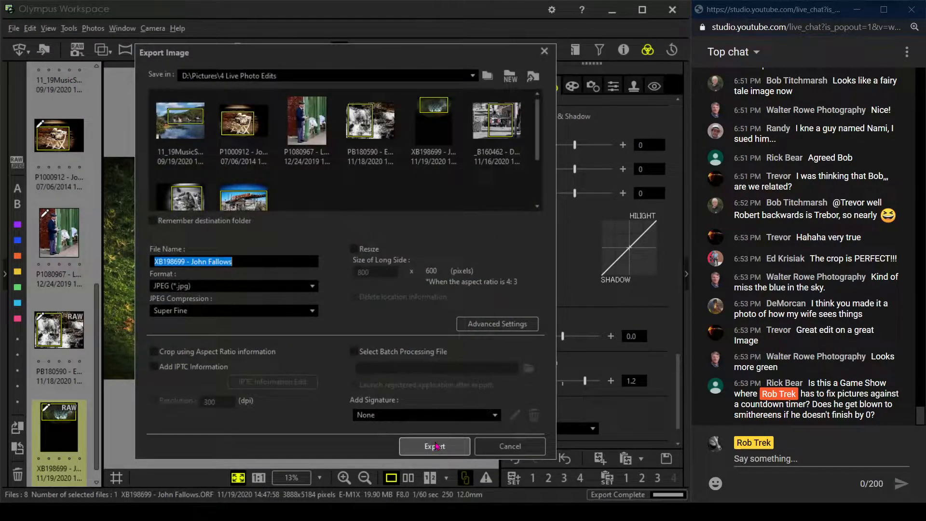
pyautogui.press('End')
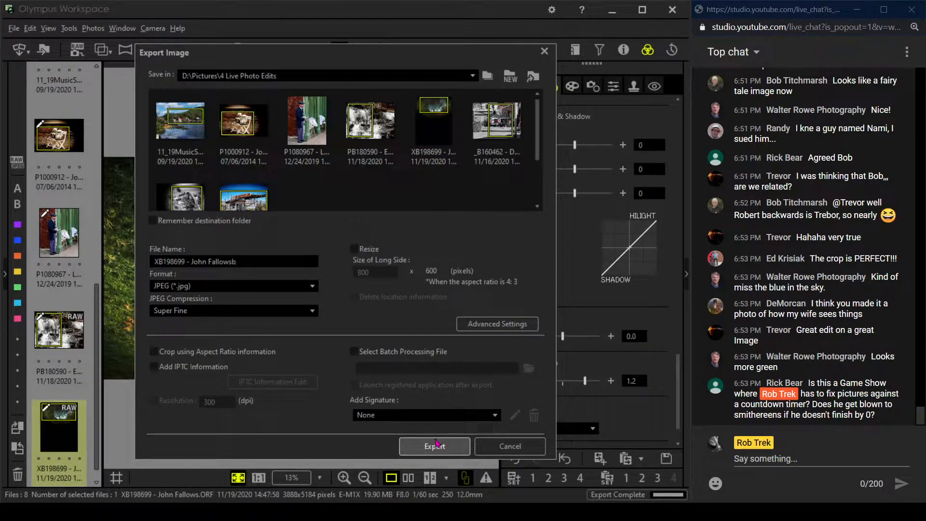
pyautogui.click(436, 444)
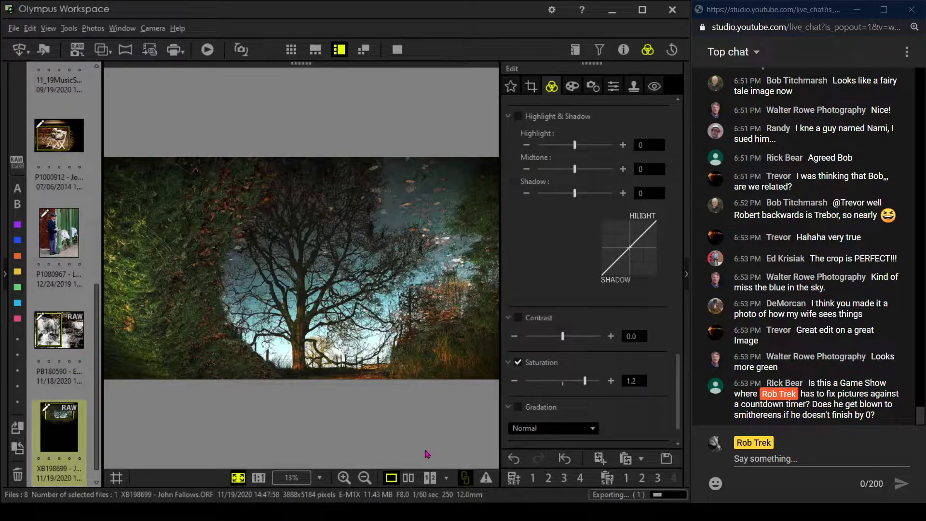
# Step: Set the raw photo's crop ratio to Original and reset all of its edits
pyautogui.click(533, 87)
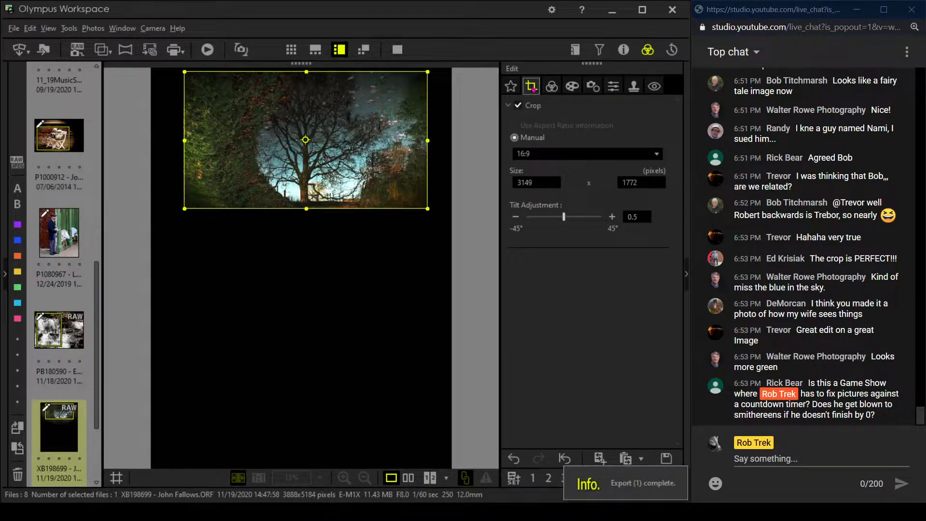
pyautogui.click(538, 153)
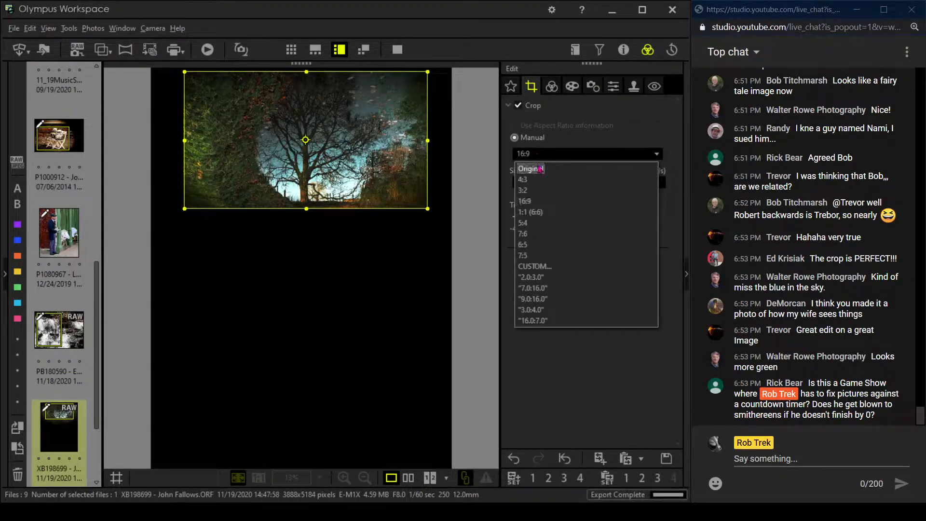
pyautogui.click(538, 164)
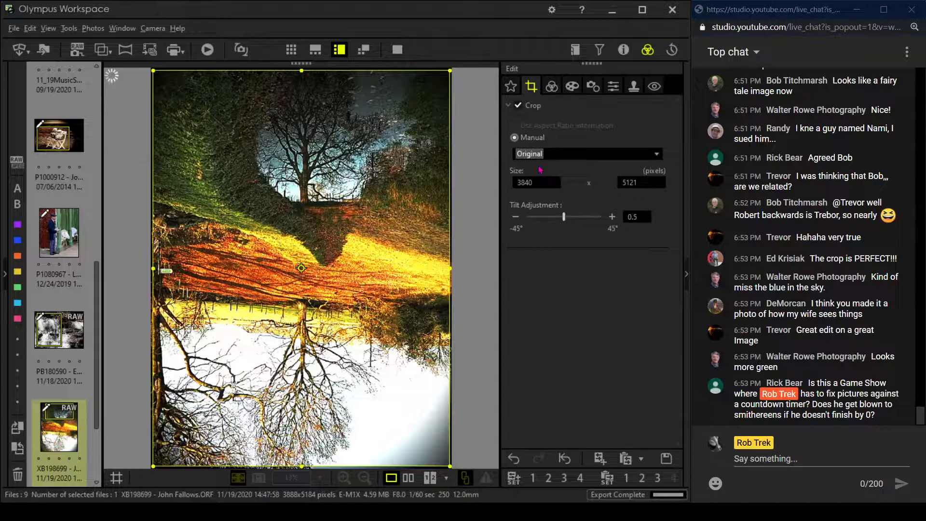
pyautogui.click(568, 461)
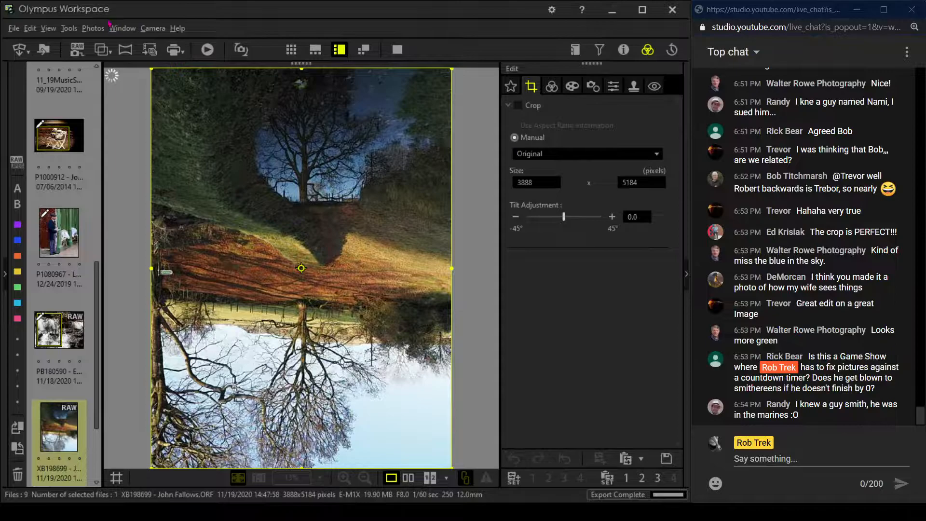
# Step: Rotate the raw pond photo by 180° to restore its as-shot orientation
pyautogui.click(69, 28)
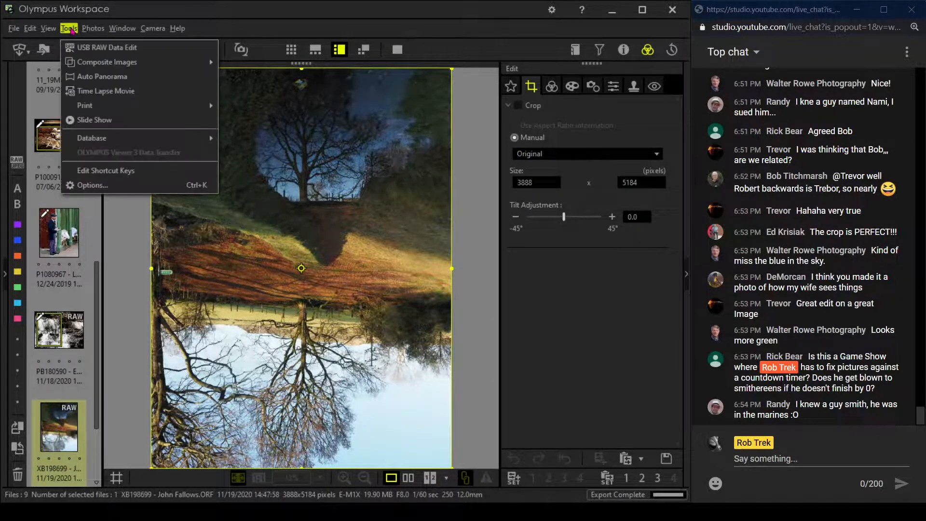
pyautogui.moveTo(93, 28)
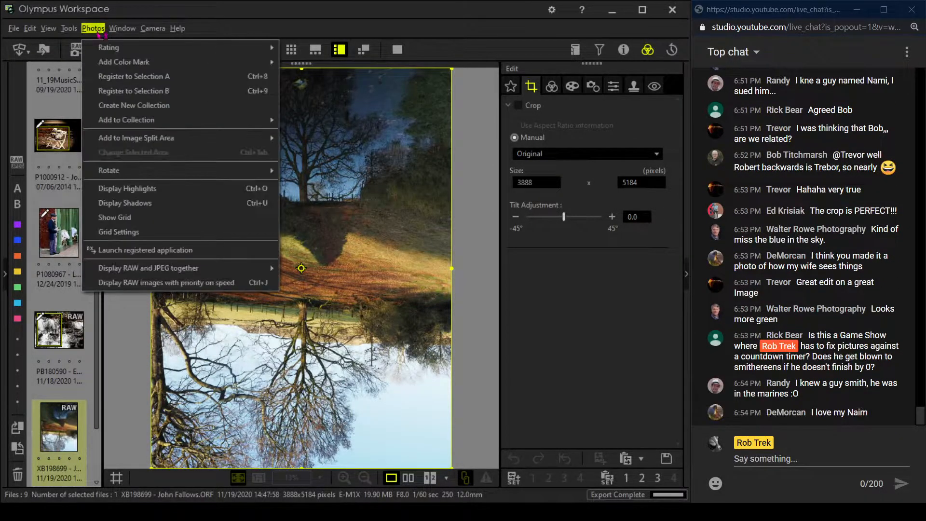
pyautogui.moveTo(202, 67)
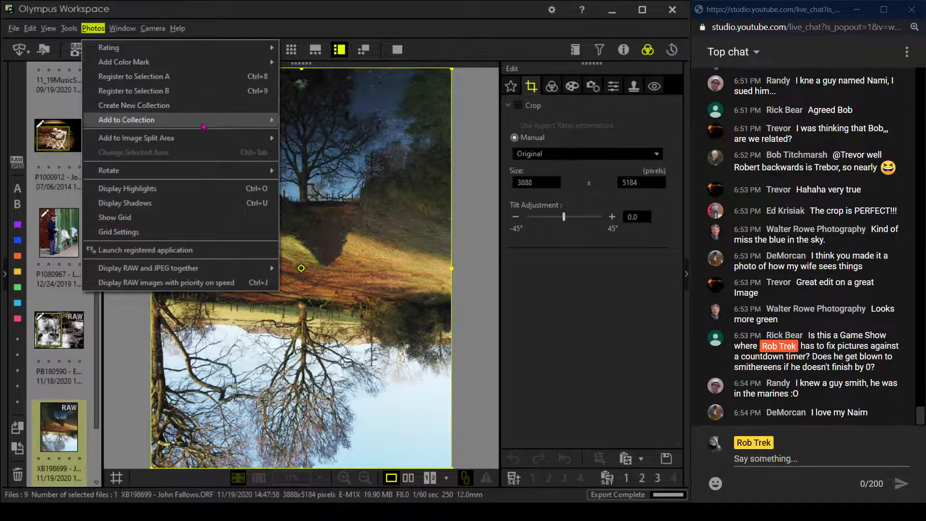
pyautogui.moveTo(270, 170)
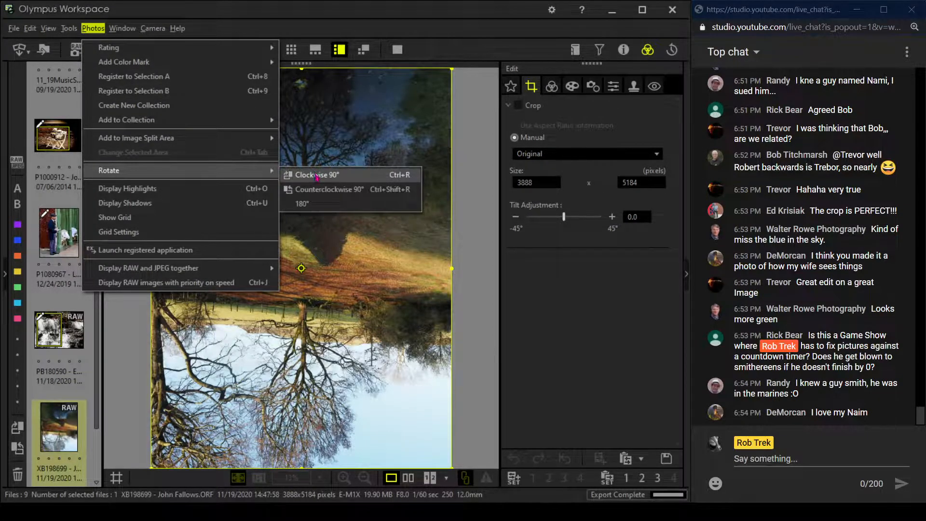
pyautogui.click(313, 203)
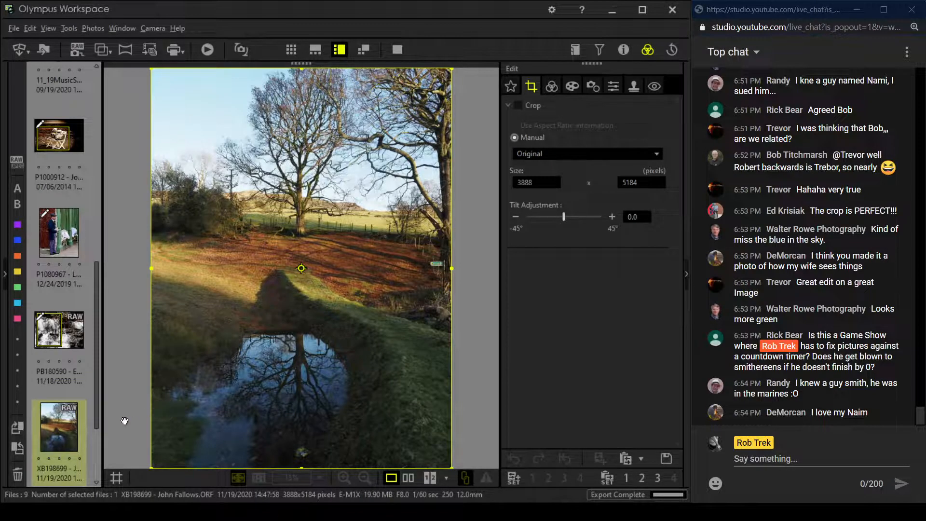
# Step: View the exported tree reflection JPEG outside crop mode
pyautogui.scroll(-1, 97, 429)
pyautogui.moveTo(97, 428); pyautogui.dragTo(100, 466)
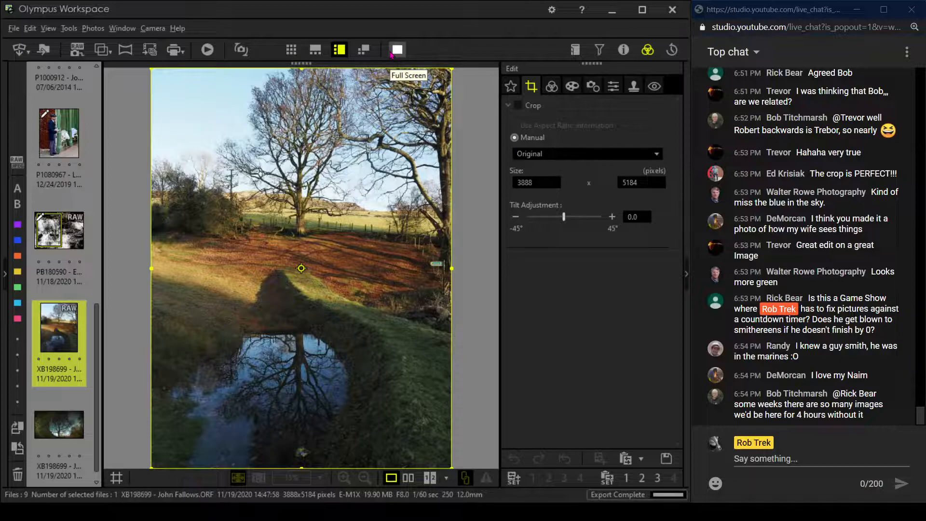
pyautogui.click(61, 434)
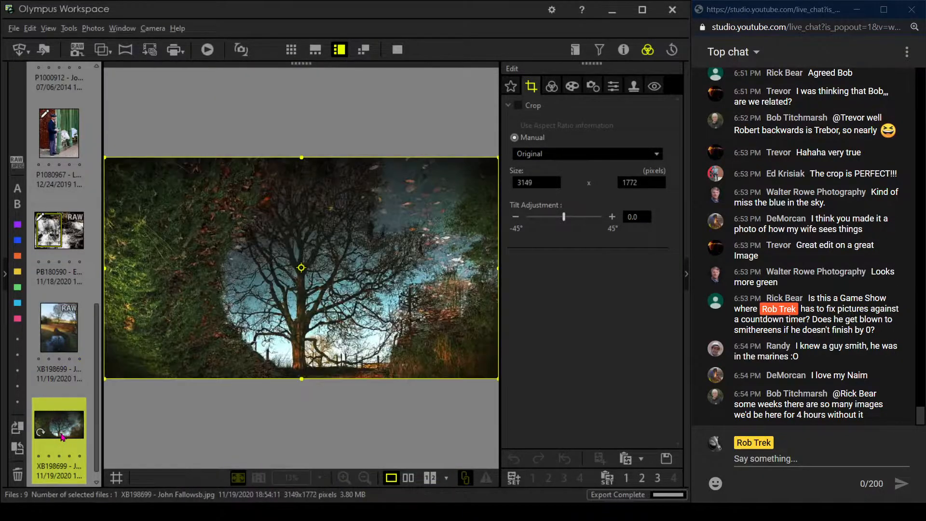
pyautogui.click(557, 85)
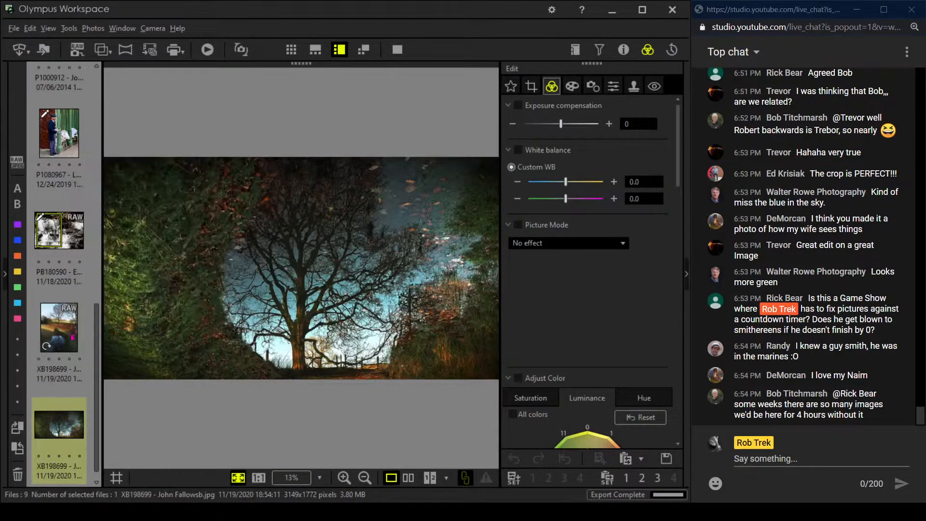
pyautogui.scroll(-1, 73, 331)
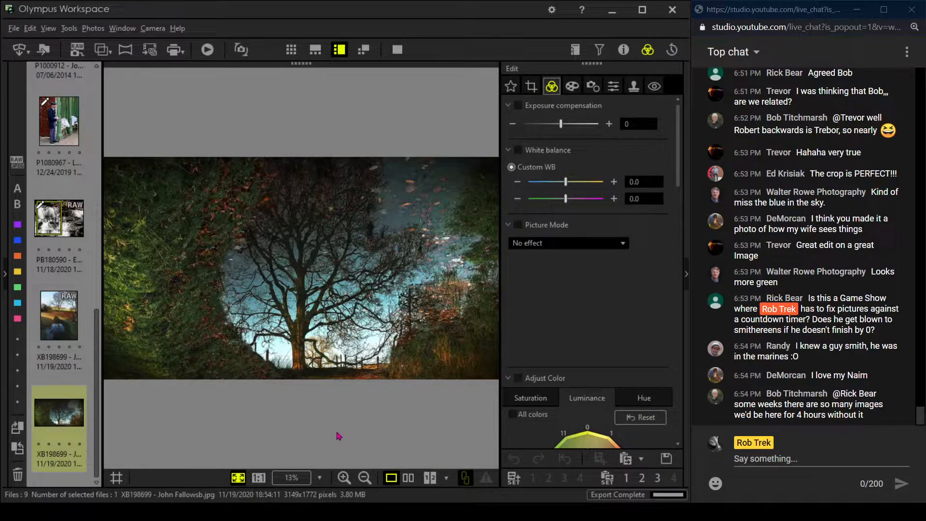
# Step: Compare two images in a split view, with the unedited raw pond photo in area 1 and the exported JPEG in area 2
pyautogui.click(430, 478)
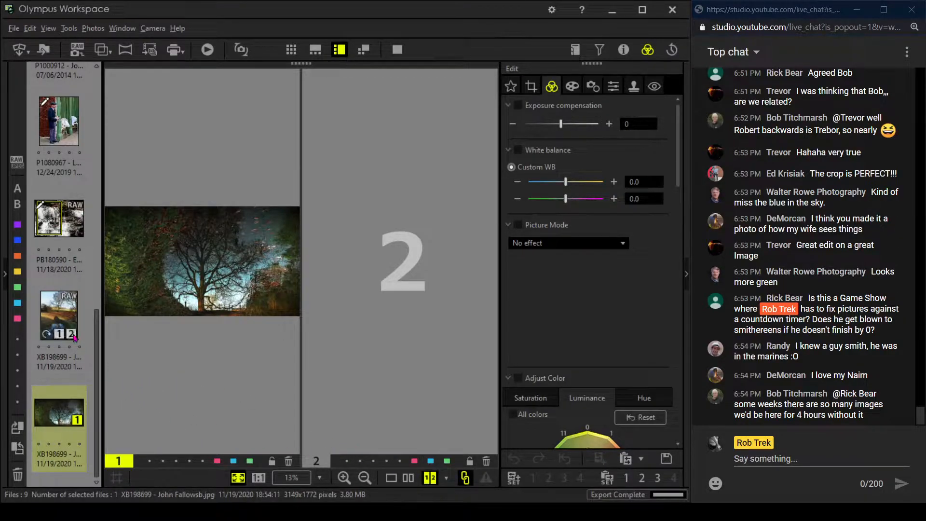
pyautogui.click(61, 337)
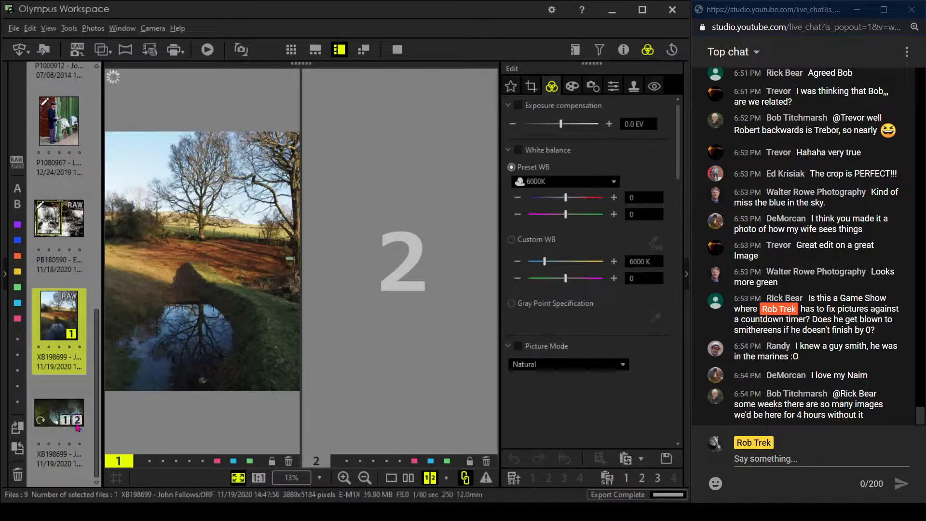
pyautogui.click(78, 420)
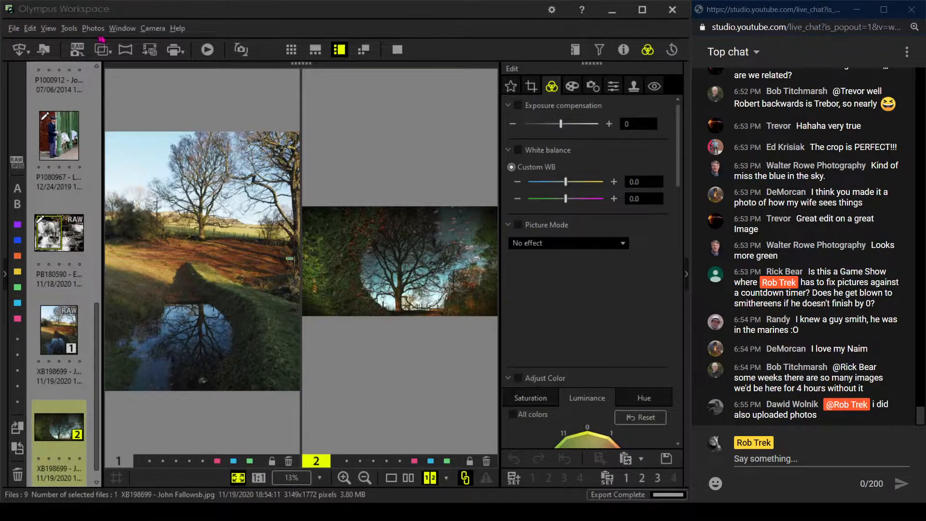
# Step: Switch to Lightroom Classic and fit its window beside the live chat
pyautogui.moveTo(99, 37); pyautogui.dragTo(434, 81)
pyautogui.doubleClick(434, 81)
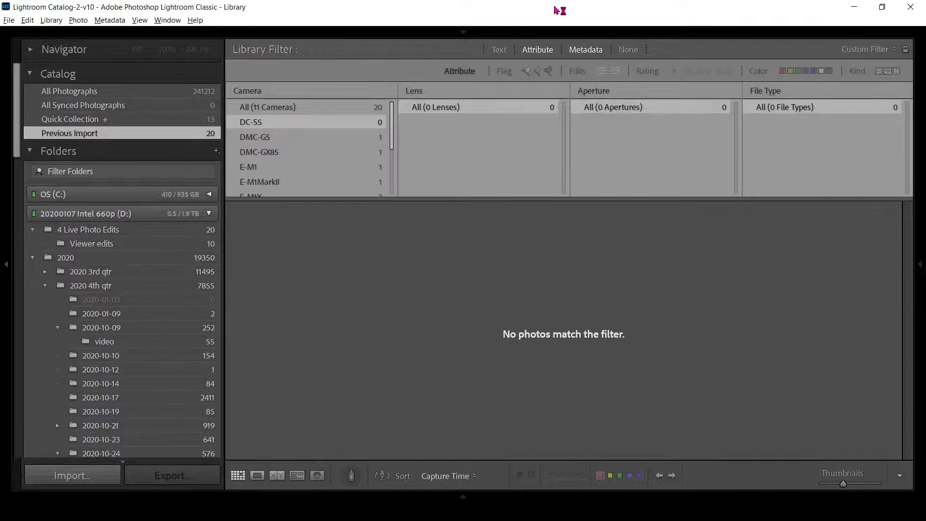
pyautogui.doubleClick(560, 10)
pyautogui.moveTo(560, 10); pyautogui.dragTo(1, 32)
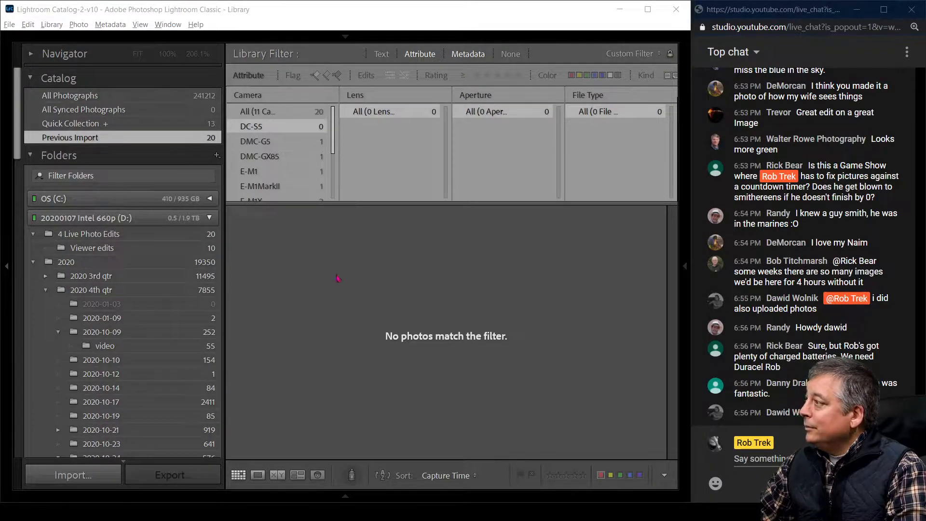
# Step: Synchronize the 4 Live Photo Edits folder, importing its new photos and scanning for metadata updates
pyautogui.click(124, 239)
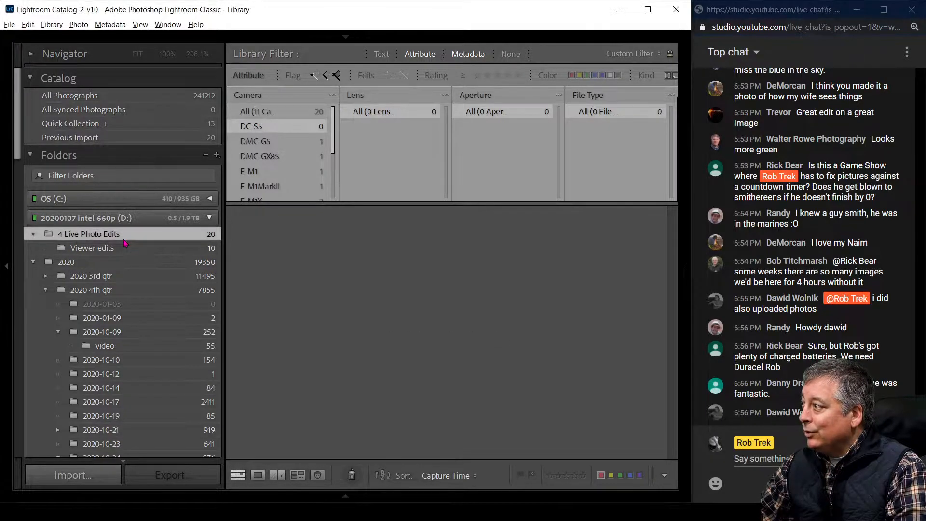
pyautogui.rightClick(125, 243)
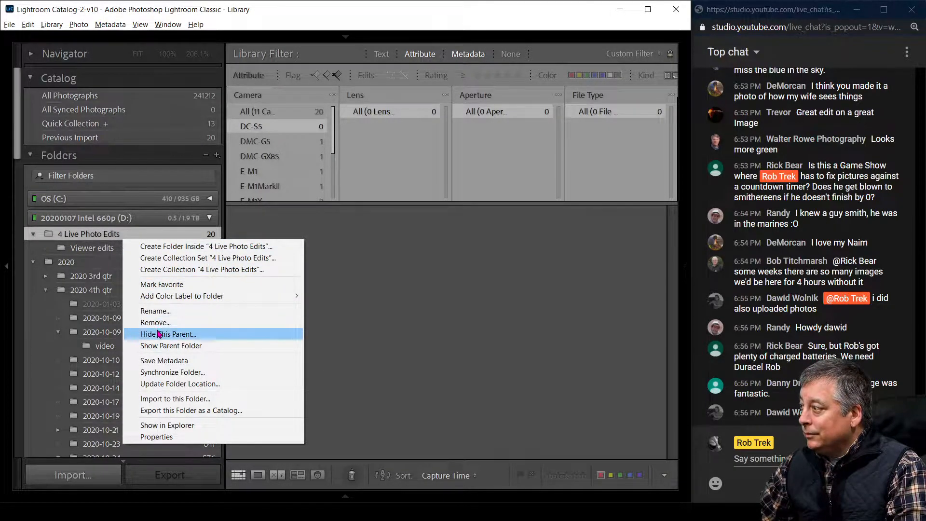
pyautogui.click(174, 374)
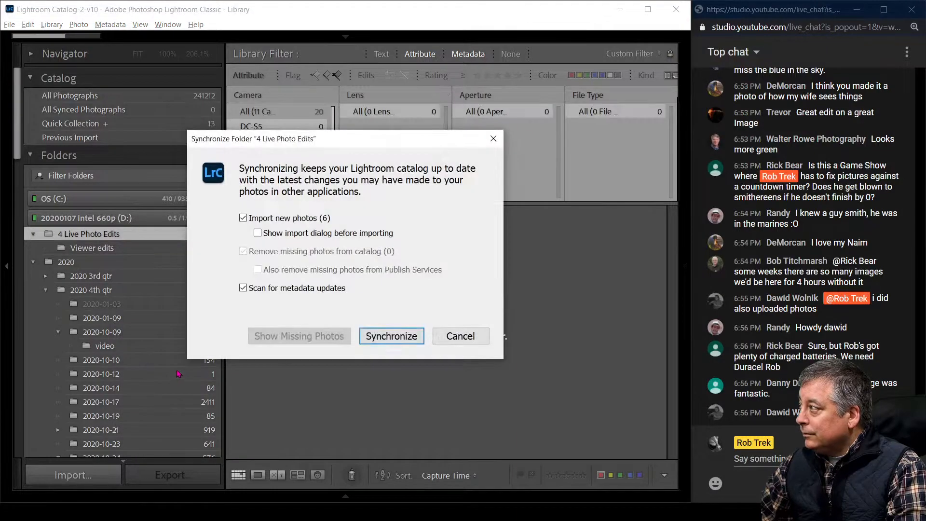
pyautogui.click(375, 335)
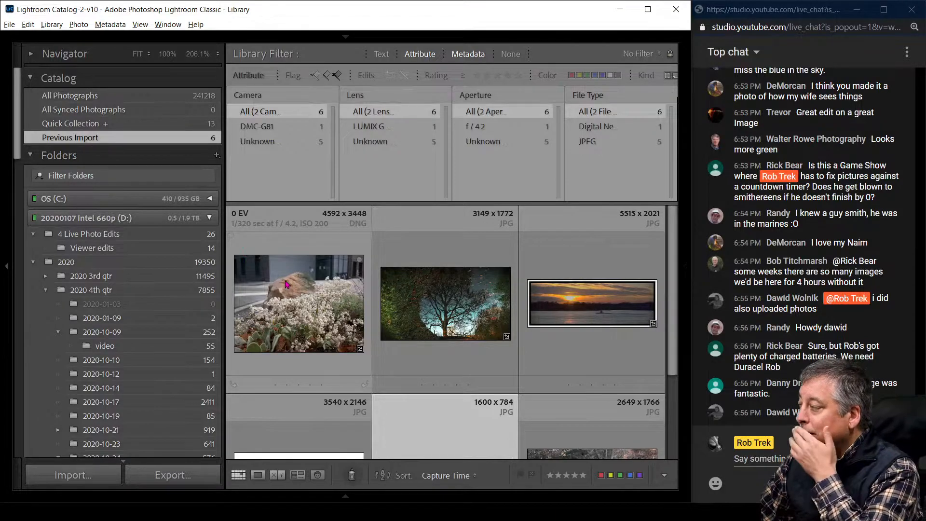
pyautogui.click(7, 268)
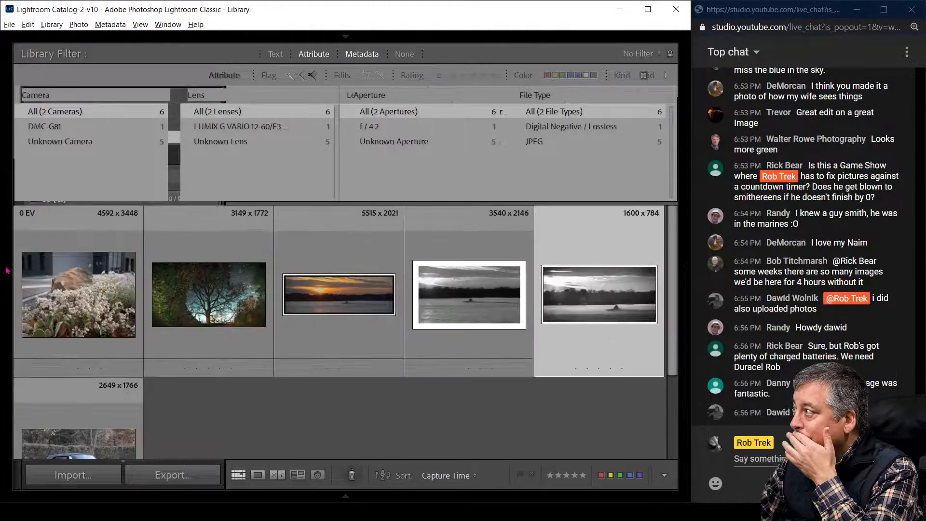
pyautogui.click(7, 268)
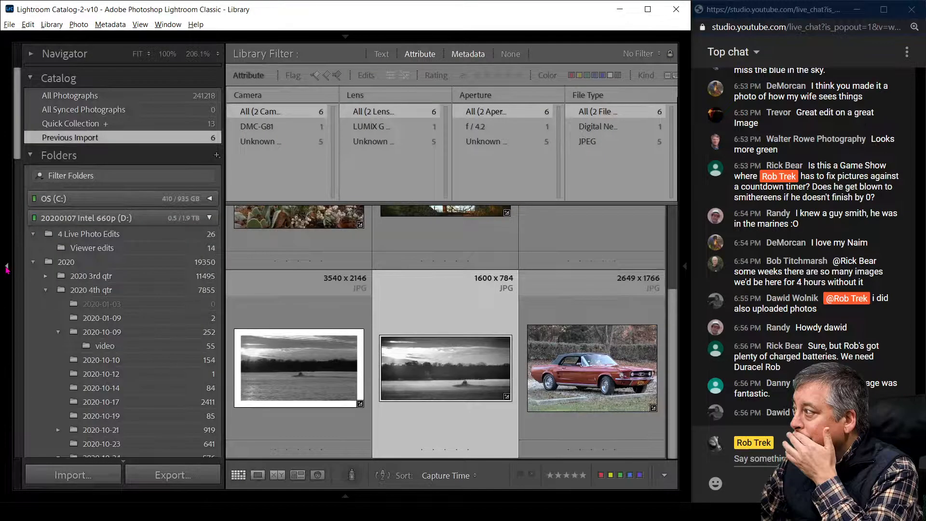
pyautogui.click(7, 267)
pyautogui.click(6, 268)
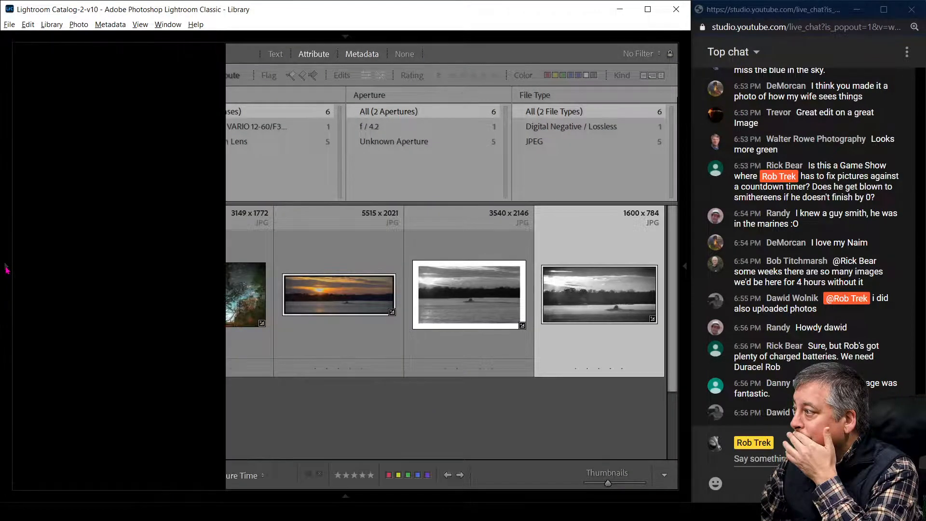
pyautogui.scroll(2, 366, 244)
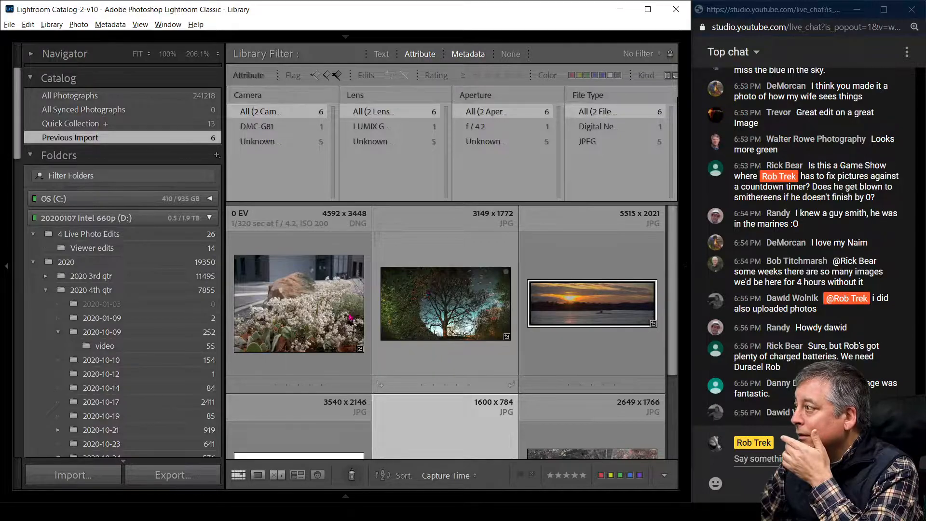
# Step: Look through the photos in the 4 Live Photo Edits folder and its Viewer edits subfolder
pyautogui.click(173, 237)
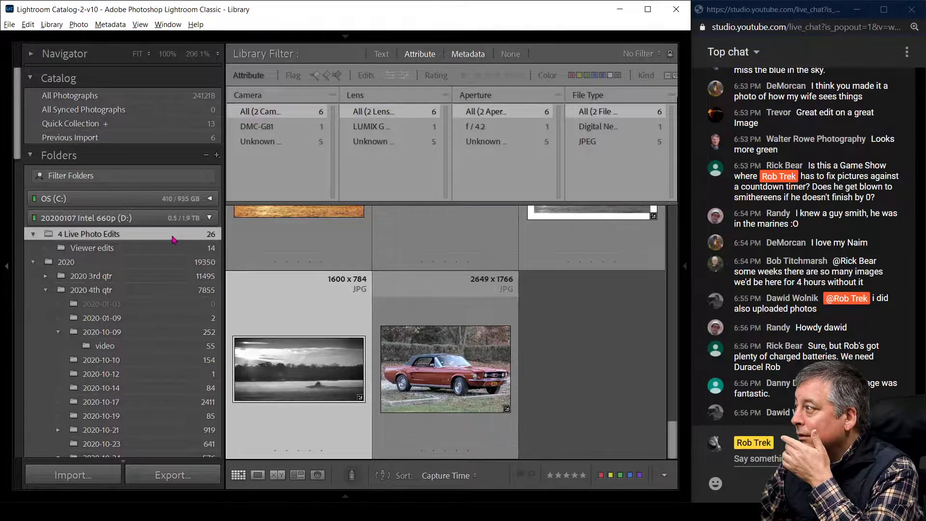
pyautogui.scroll(15, 479, 364)
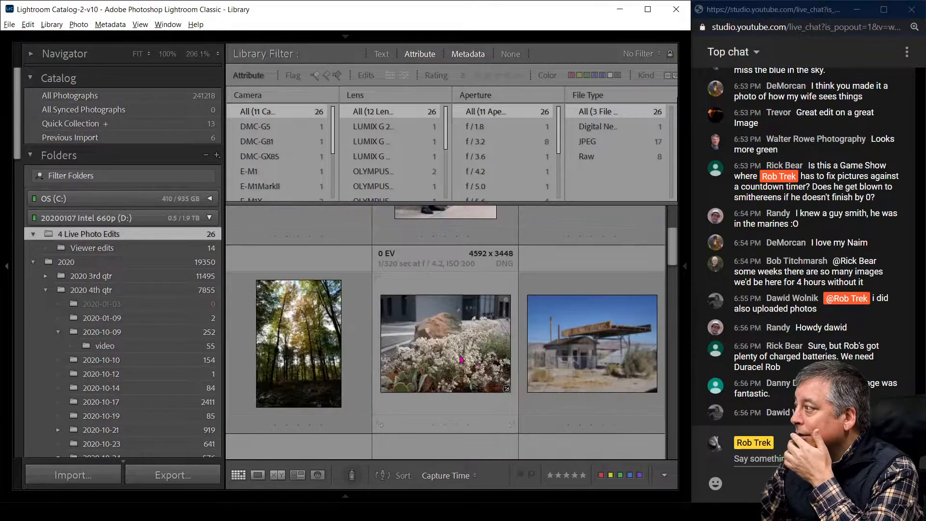
pyautogui.click(97, 248)
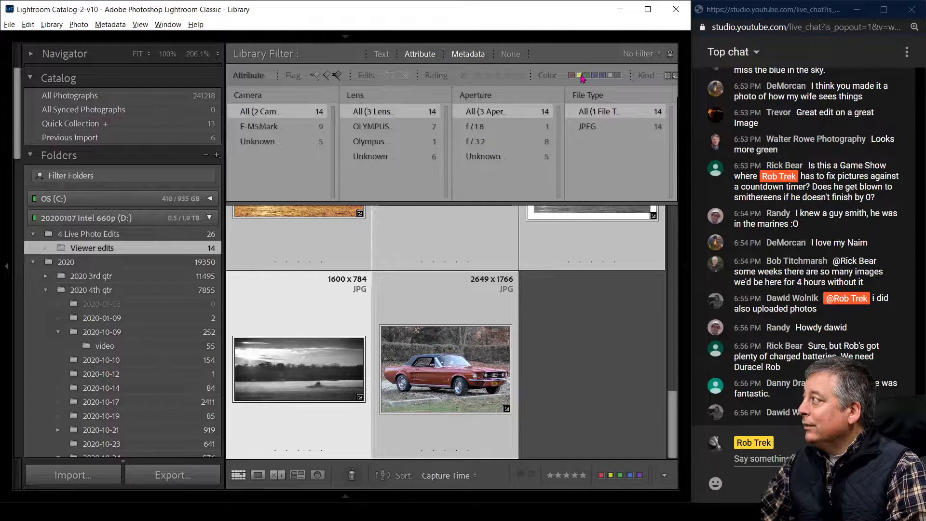
# Step: Label all photos in the Viewer edits folder red, leaving the library filter switched off
pyautogui.click(571, 76)
pyautogui.click(200, 236)
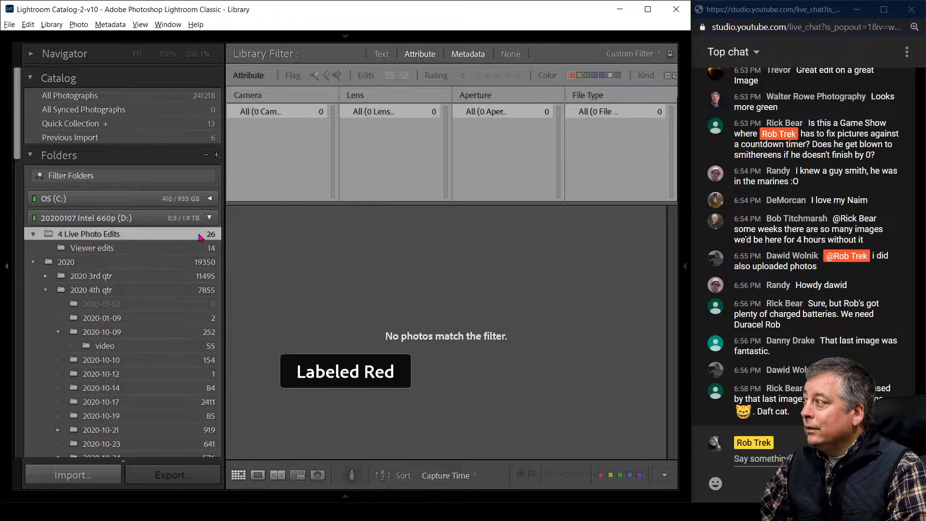
pyautogui.click(179, 251)
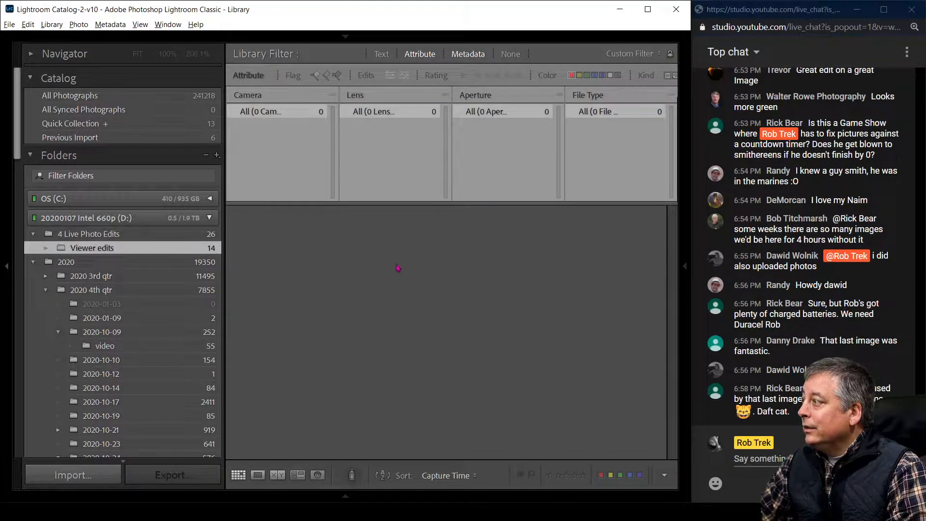
pyautogui.hotkey('ctrl', 'l')
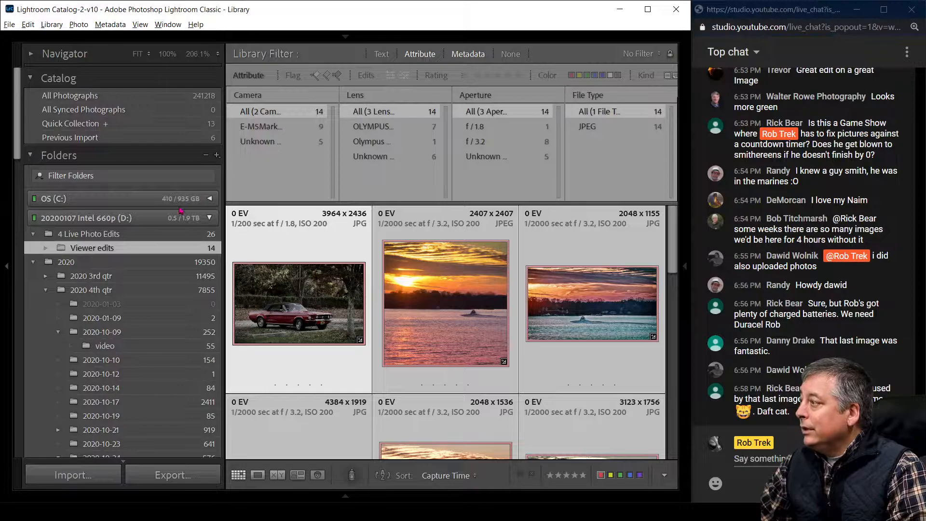
# Step: Filter the 4 Live Photo Edits folder by digital negative and raw file types, rating the flowers, forest and dusk sky photos one star
pyautogui.click(182, 234)
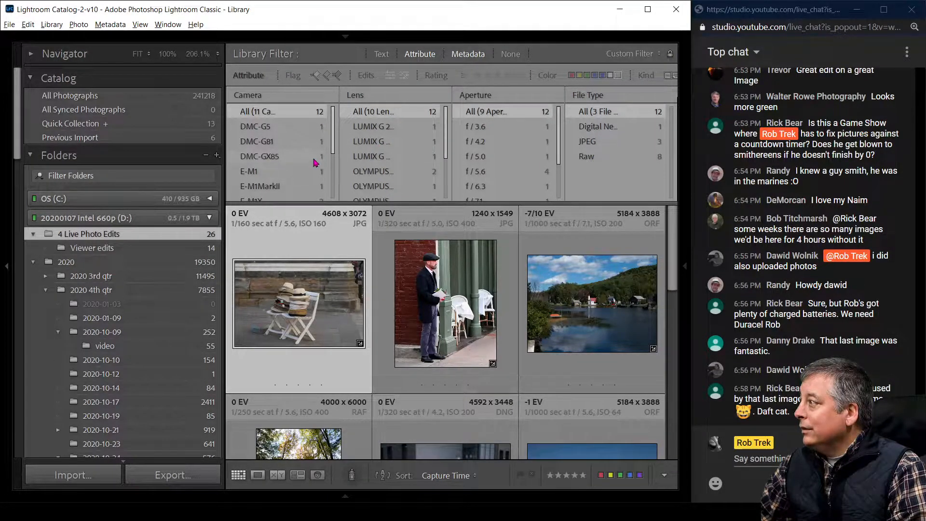
pyautogui.click(636, 127)
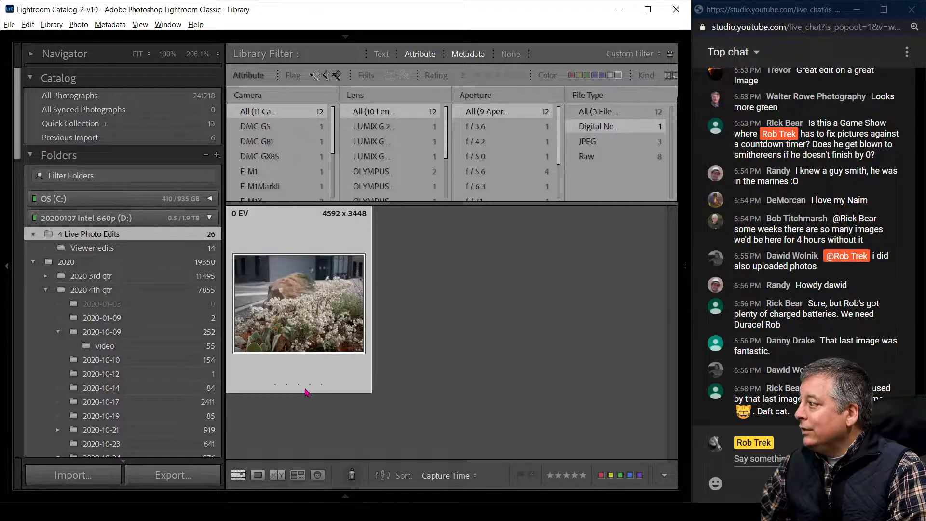
pyautogui.click(603, 146)
pyautogui.click(603, 158)
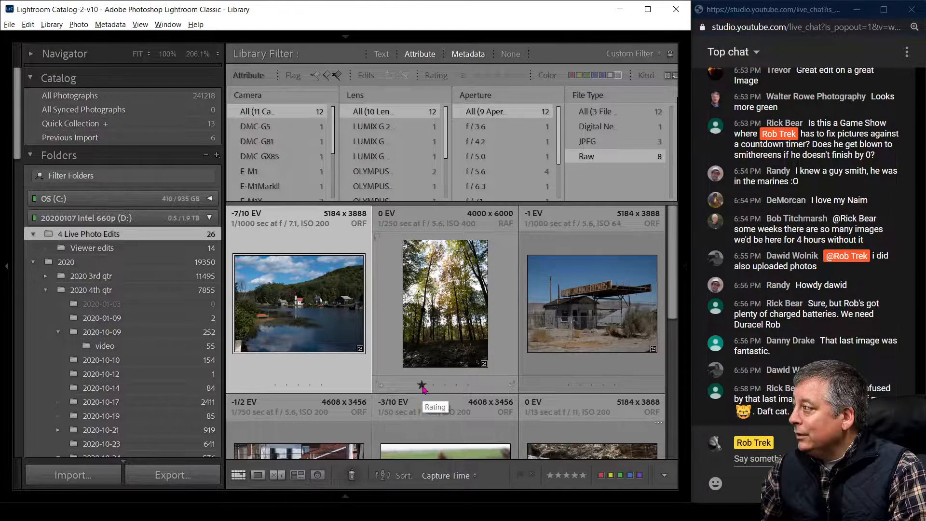
pyautogui.scroll(-3, 424, 389)
pyautogui.scroll(-5, 424, 390)
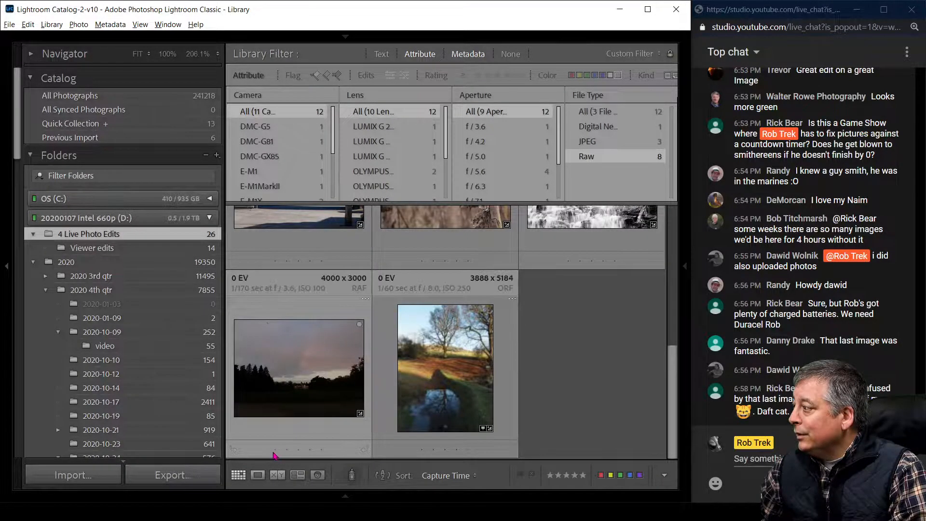
pyautogui.scroll(1, 488, 351)
pyautogui.scroll(7, 488, 351)
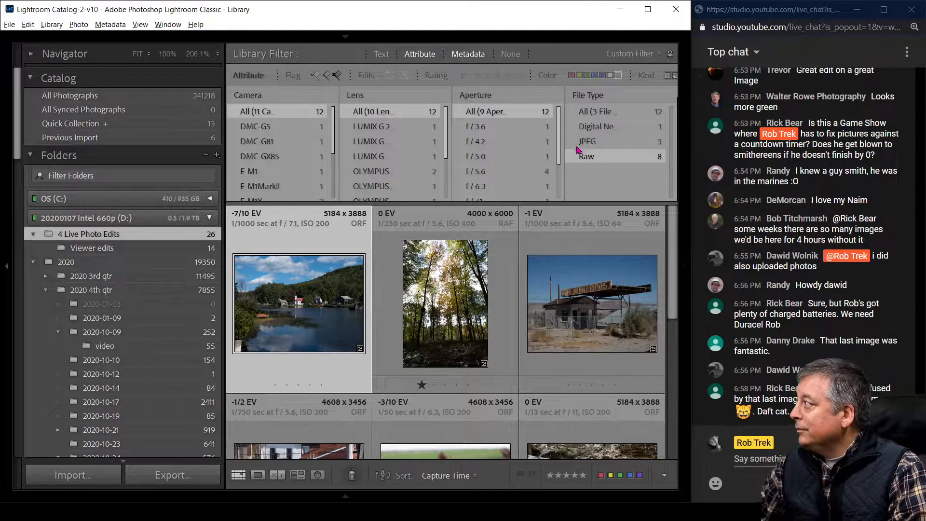
# Step: Replace the file type filter with a rating filter of one star or more, and view the whole forest photo enlarged
pyautogui.click(466, 53)
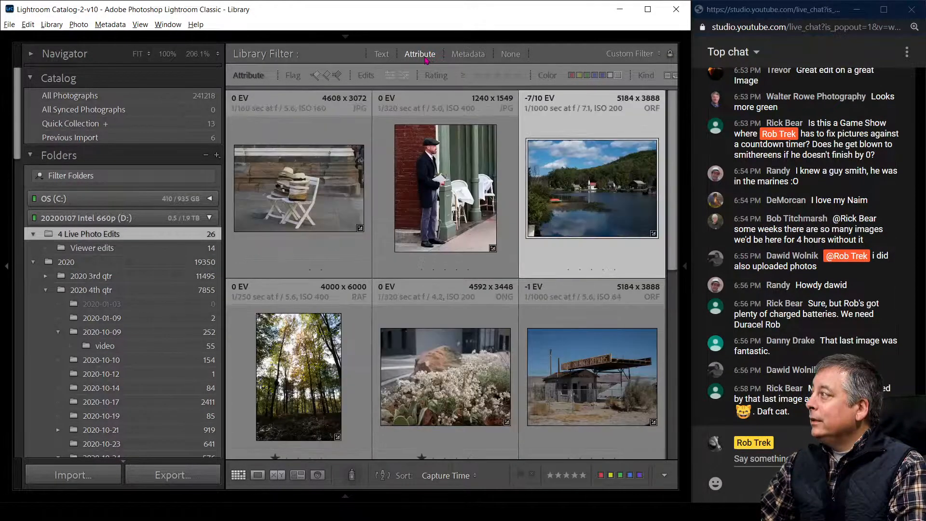
pyautogui.click(477, 76)
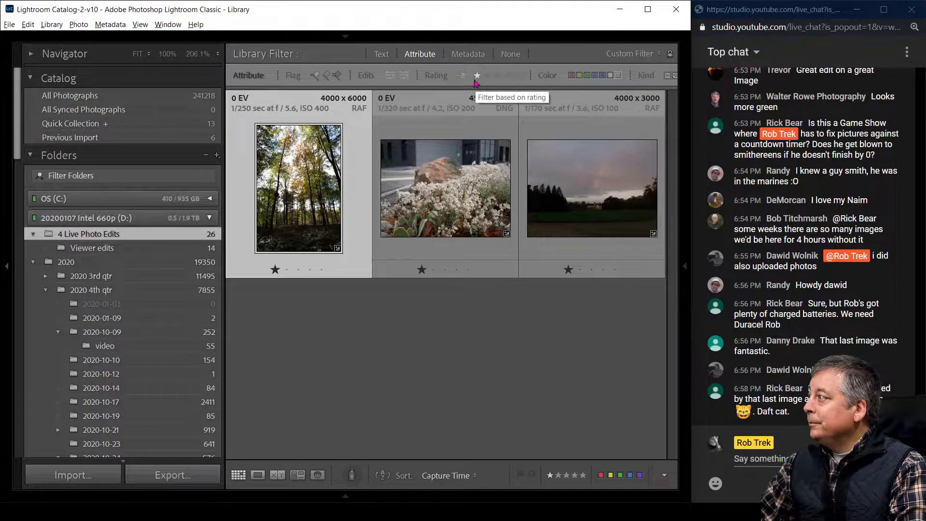
pyautogui.doubleClick(289, 212)
pyautogui.click(290, 212)
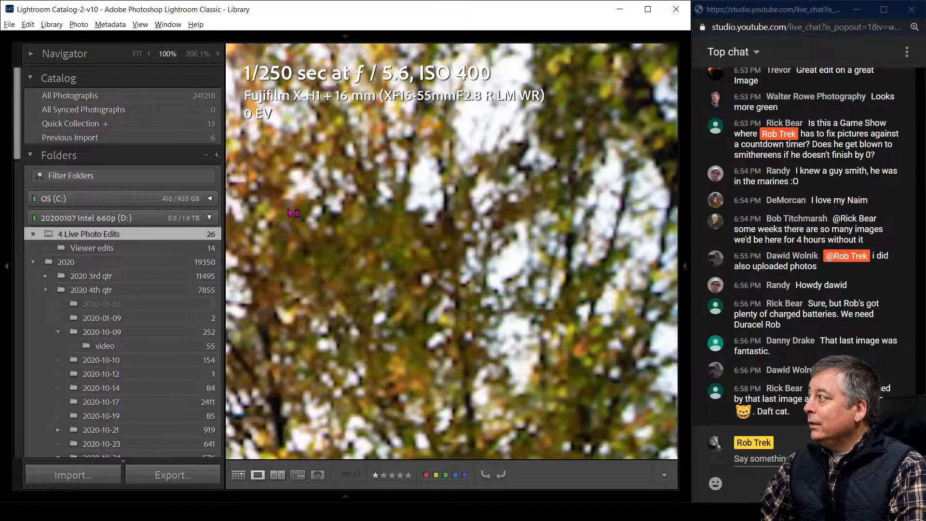
pyautogui.click(425, 316)
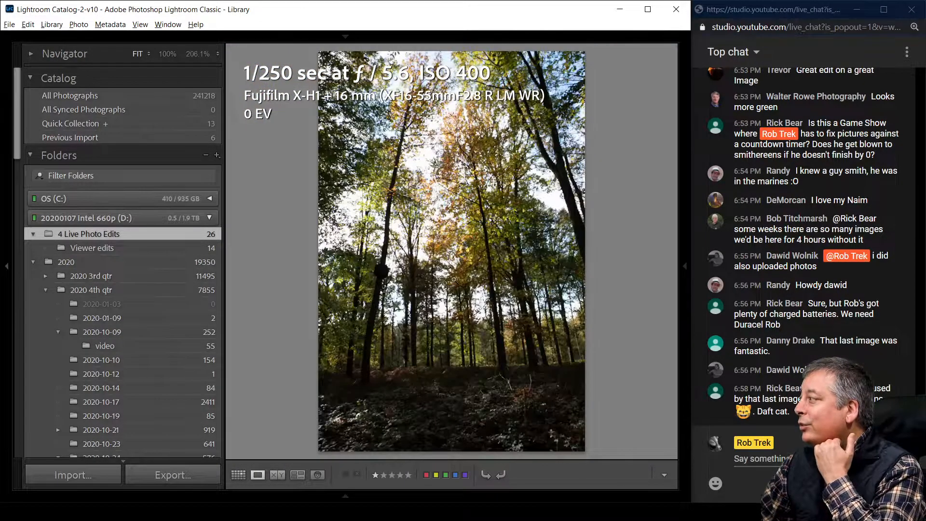
# Step: Hide the photo info overlay and open the forest photo in the Develop module with only the adjustment controls beside it
pyautogui.press('i')
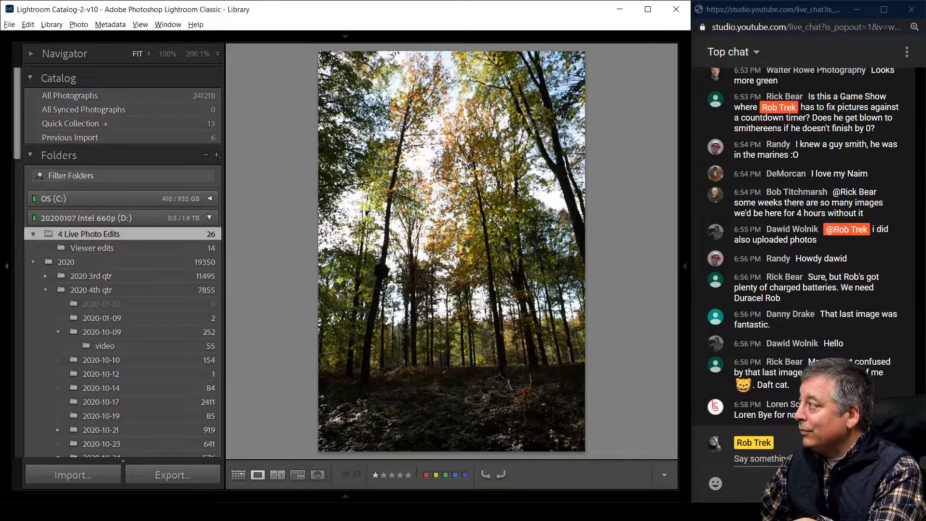
pyautogui.press('i')
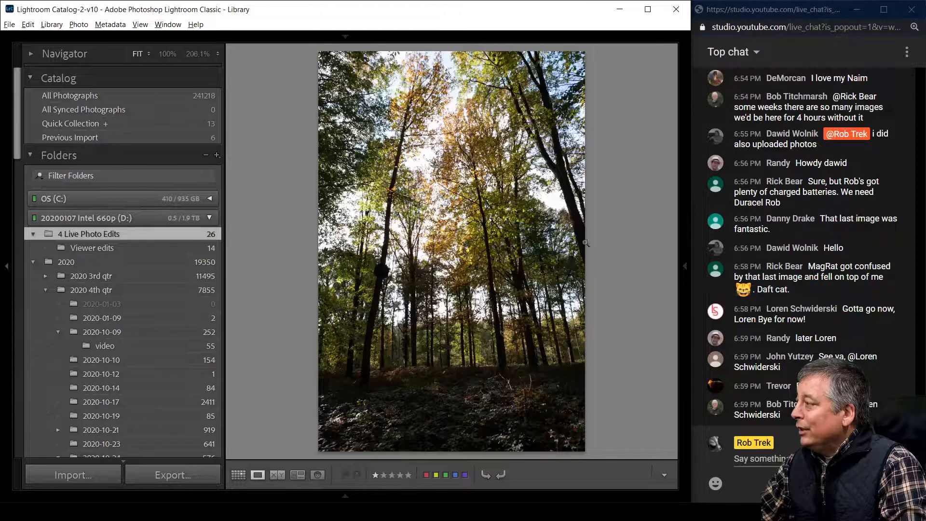
pyautogui.click(8, 265)
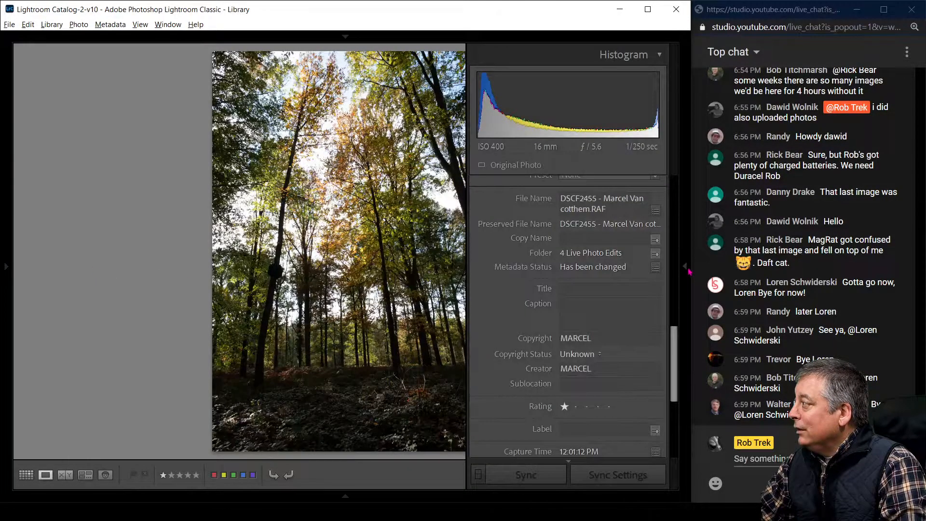
pyautogui.click(684, 266)
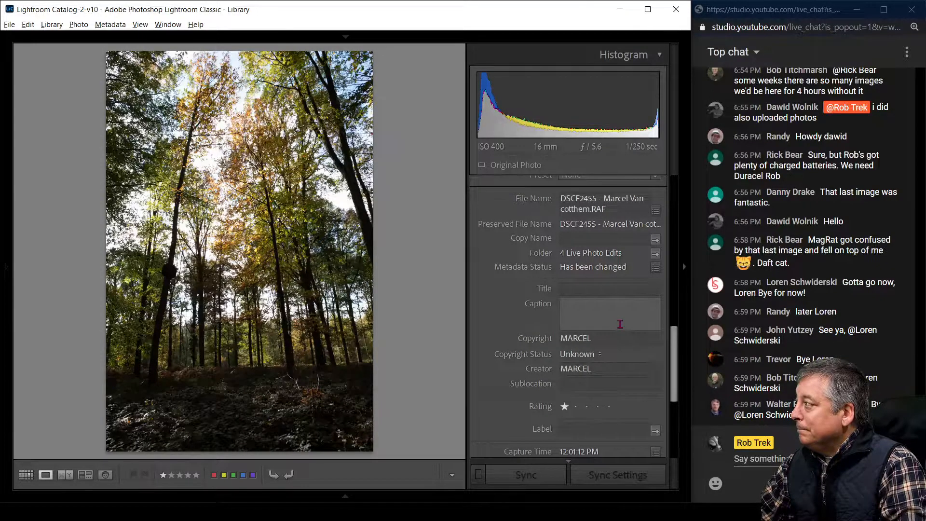
pyautogui.press('d')
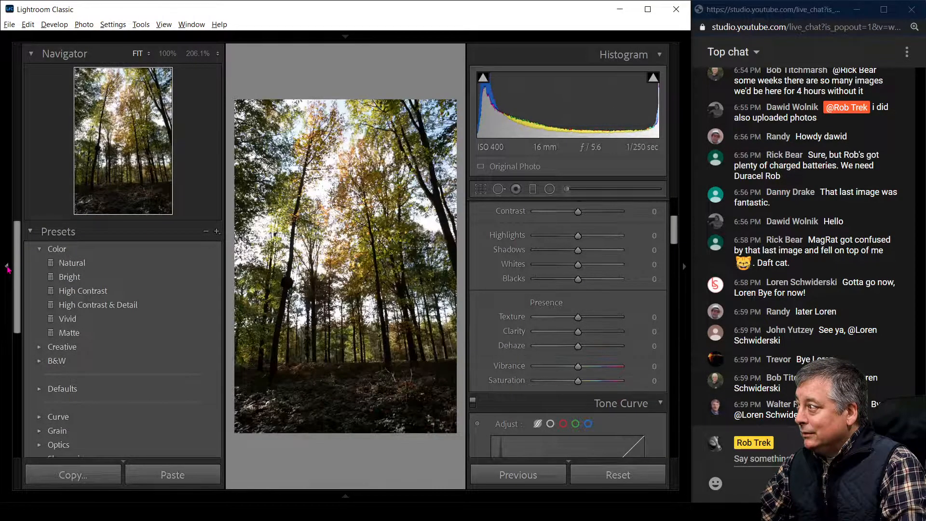
pyautogui.click(6, 266)
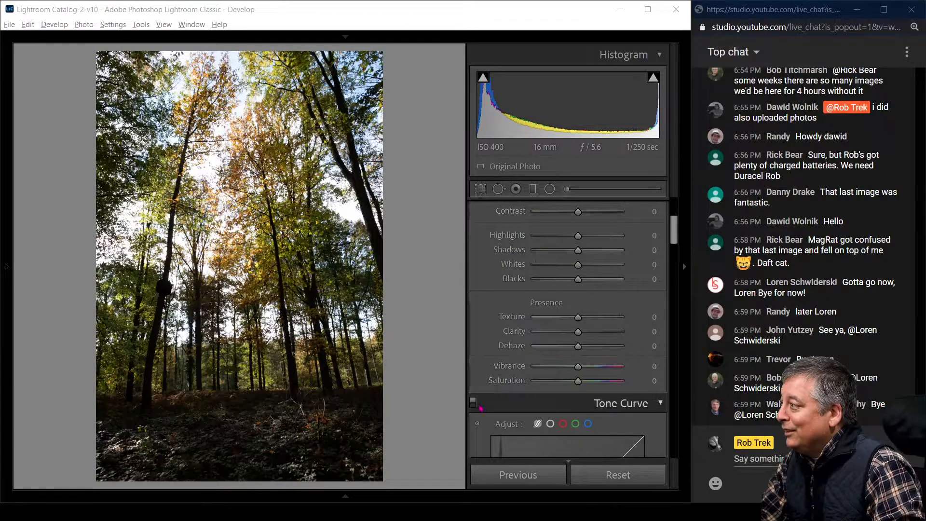
# Step: Try Exposure at +0.60 on the forest photo, reset it, and try Highlights at -99
pyautogui.scroll(4, 523, 328)
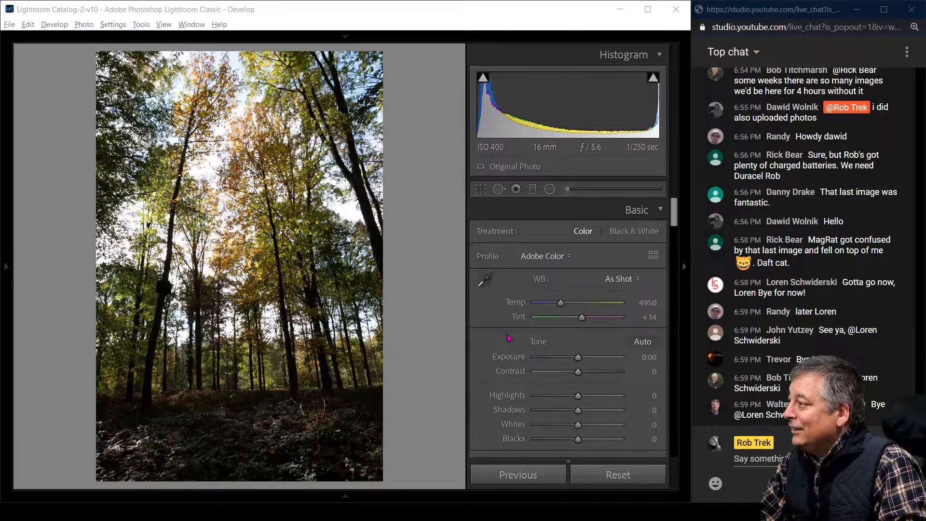
pyautogui.moveTo(578, 356)
pyautogui.mouseDown()
pyautogui.moveTo(601, 361)
pyautogui.moveTo(587, 367)
pyautogui.mouseUp()
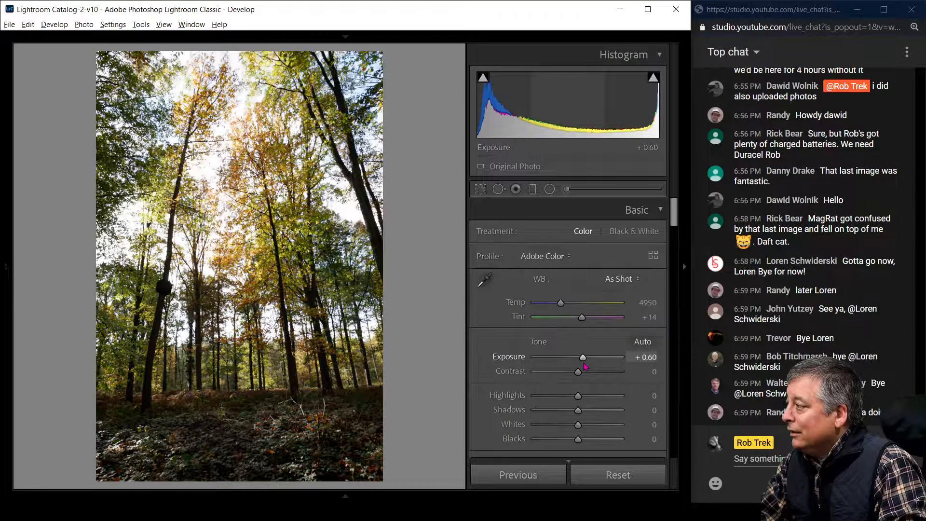
pyautogui.doubleClick(586, 367)
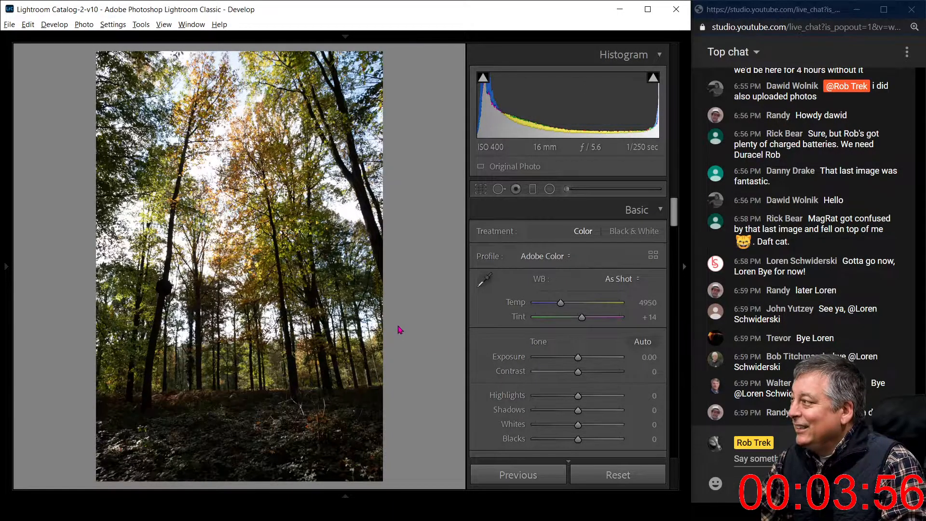
pyautogui.click(536, 396)
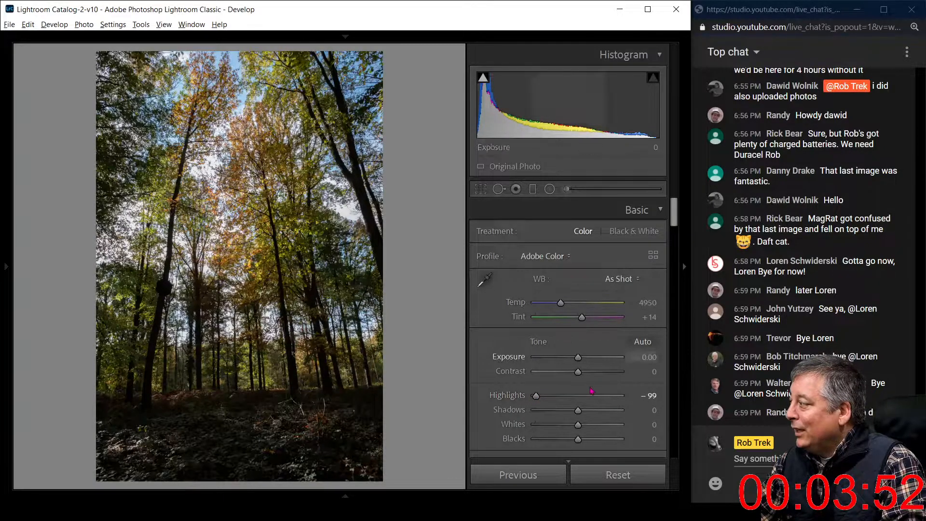
# Step: Apply automatic tone to the forest photo and raise Shadows to +84
pyautogui.click(643, 341)
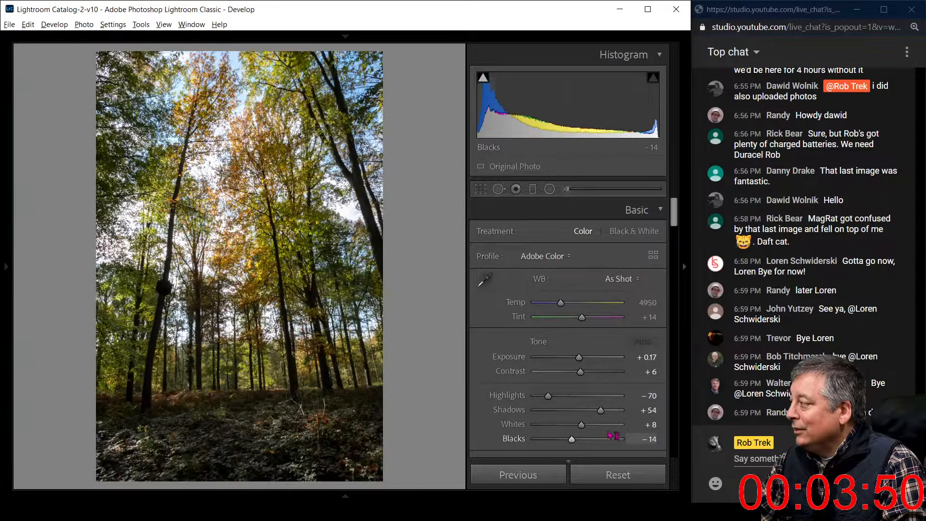
pyautogui.click(611, 411)
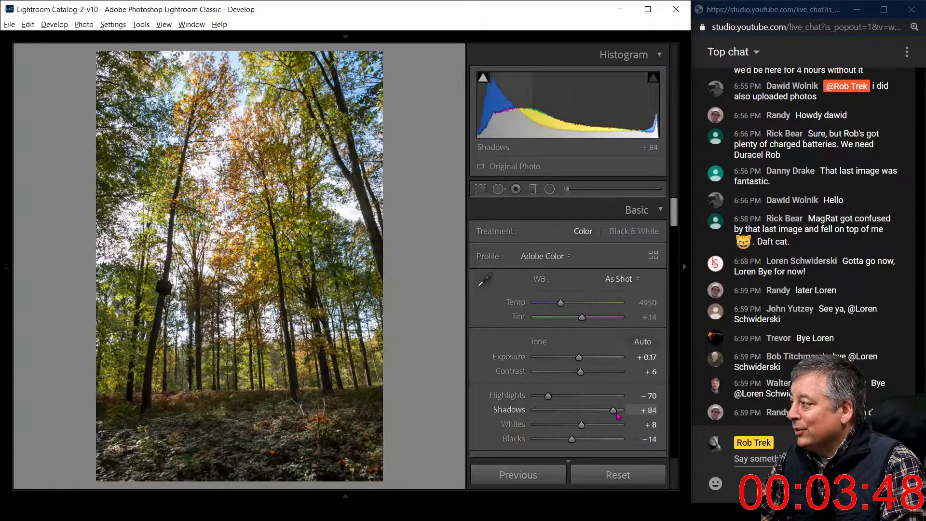
# Step: Lower Shadows to +75 and straighten the forest photo with a crop angle of 1.74
pyautogui.moveTo(613, 413); pyautogui.dragTo(612, 413)
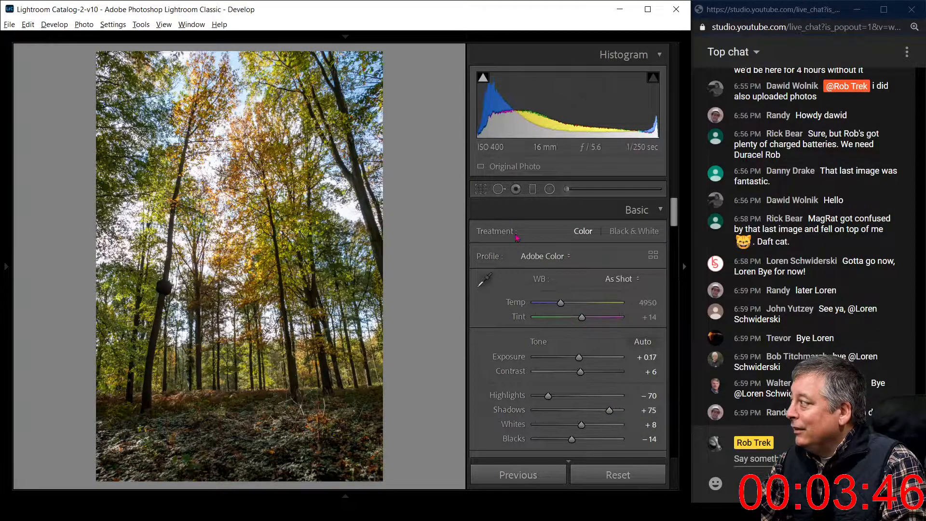
pyautogui.click(481, 190)
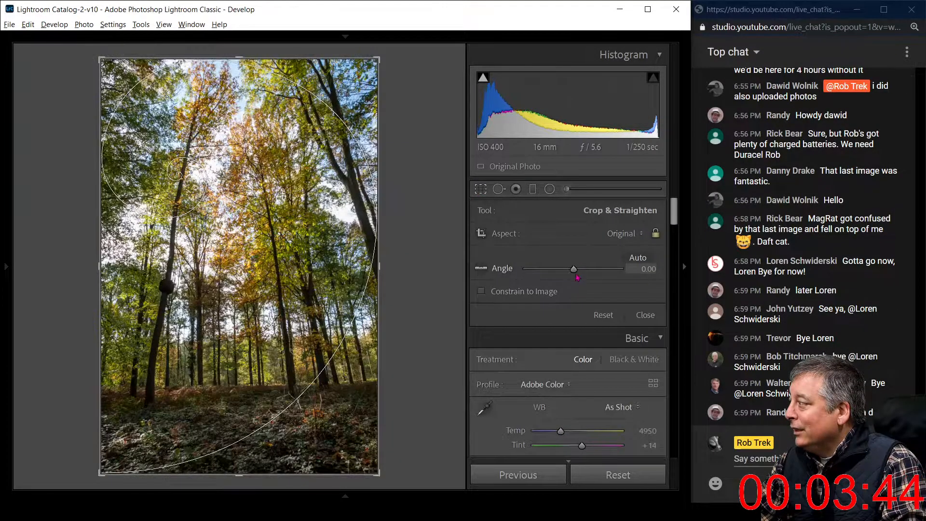
pyautogui.moveTo(575, 273); pyautogui.dragTo(578, 277)
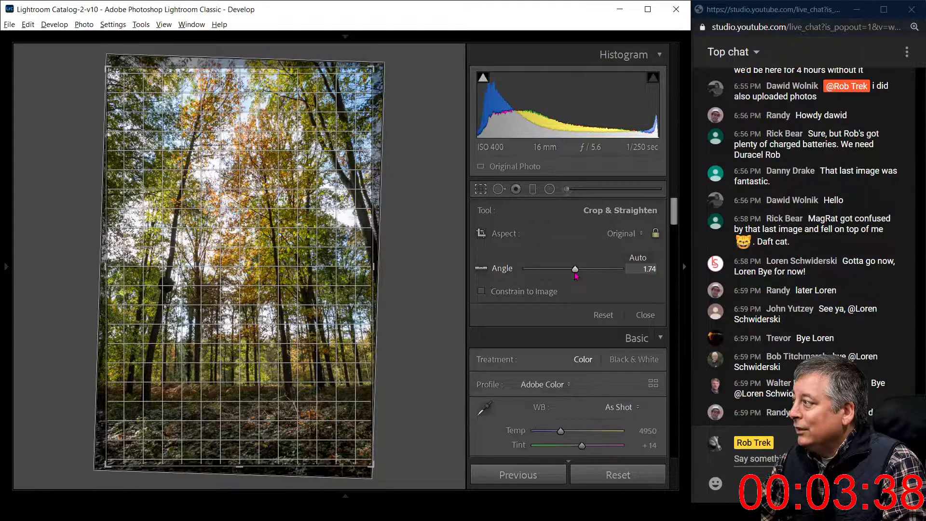
# Step: Crop the forest photo tightly around the central trees and the undergrowth below them, keeping the original aspect ratio
pyautogui.moveTo(373, 258); pyautogui.dragTo(305, 285)
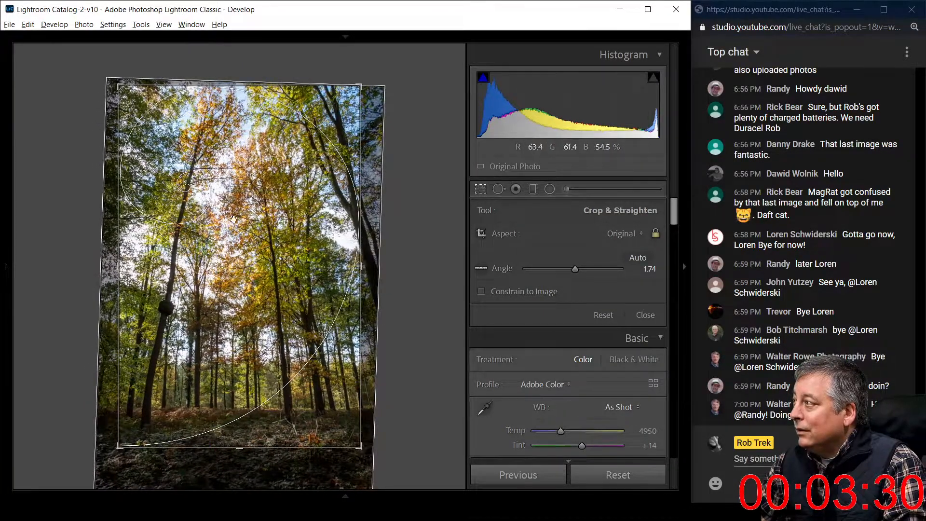
pyautogui.moveTo(238, 90); pyautogui.dragTo(229, 172)
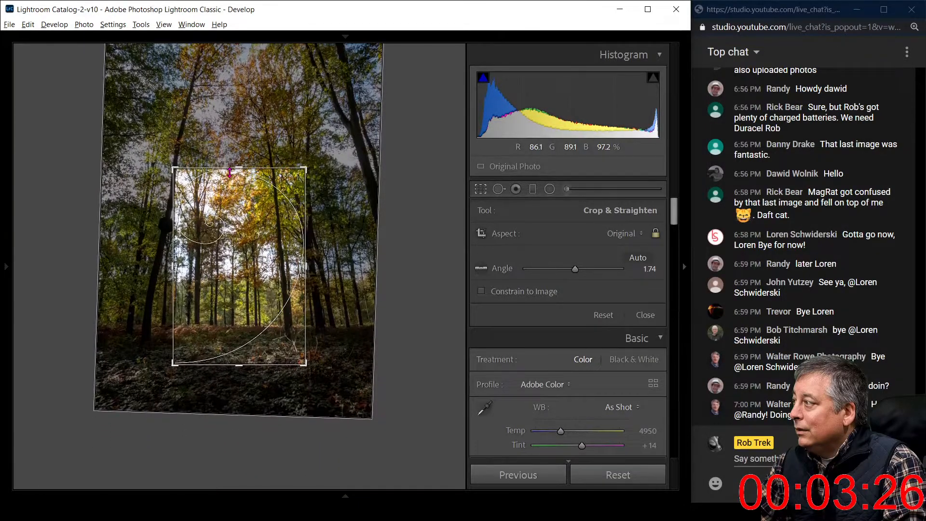
pyautogui.moveTo(258, 220); pyautogui.dragTo(261, 227)
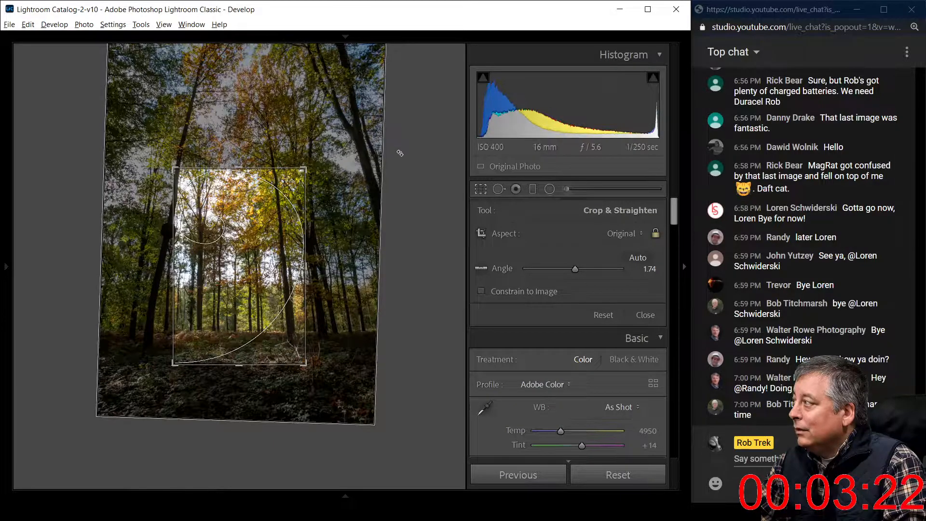
pyautogui.click(480, 189)
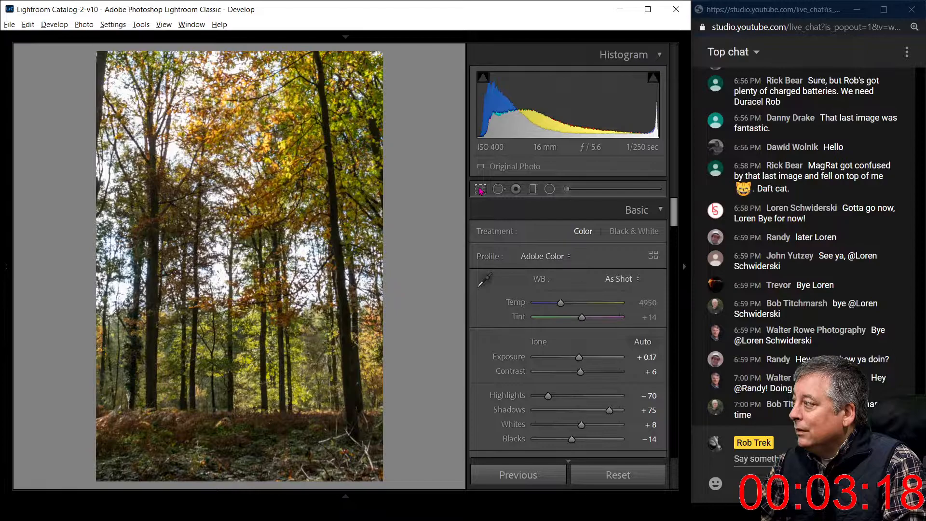
# Step: Enlarge the crop upward and outward so that it includes the leaning trunk with the round burl
pyautogui.click(480, 191)
pyautogui.moveTo(238, 171); pyautogui.dragTo(237, 137)
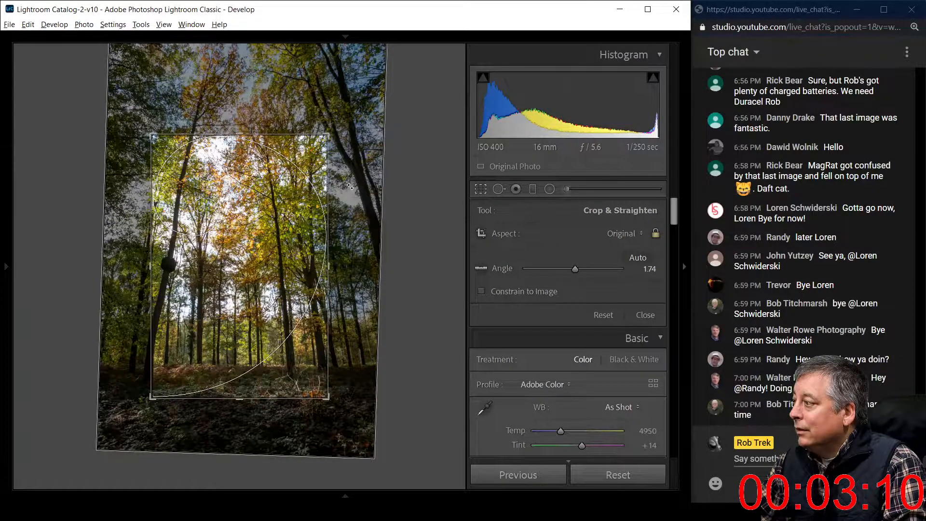
pyautogui.click(481, 194)
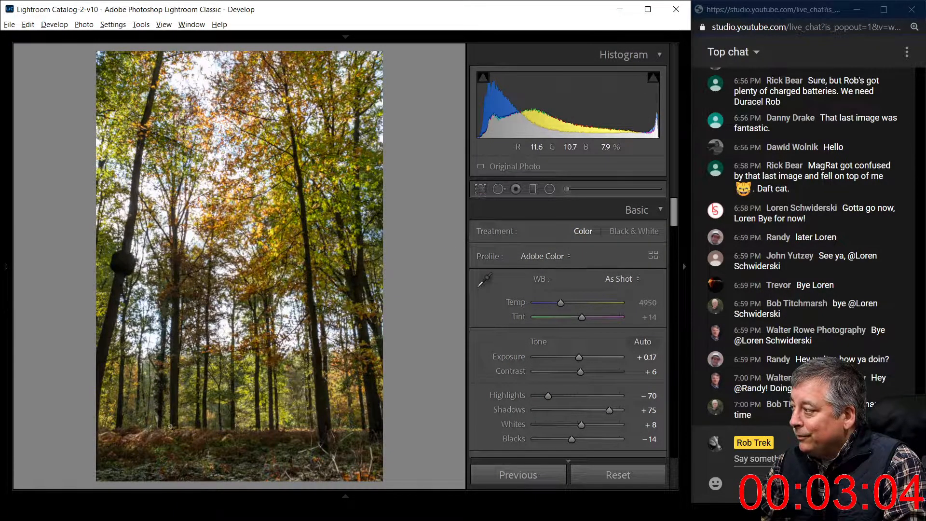
# Step: Check the trees at close range, and set Highlights to -100 and Shadows to +100
pyautogui.click(246, 395)
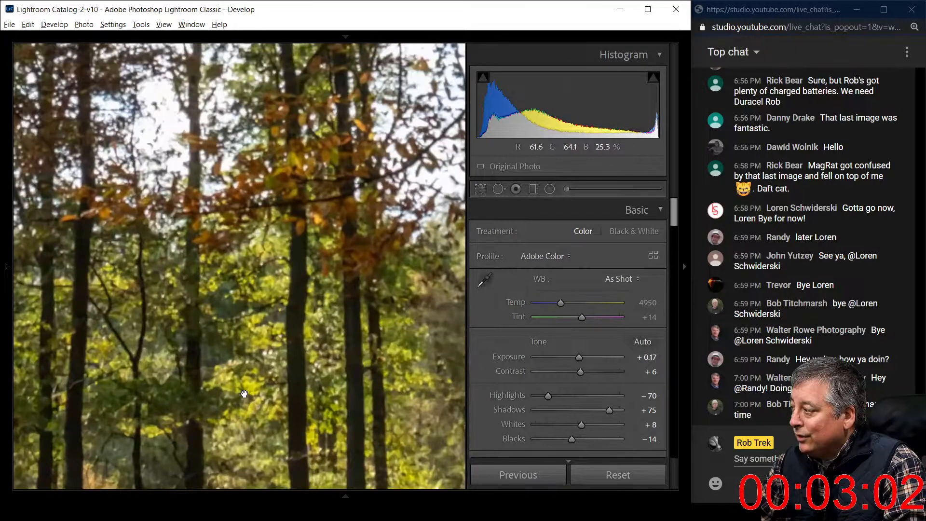
pyautogui.click(245, 395)
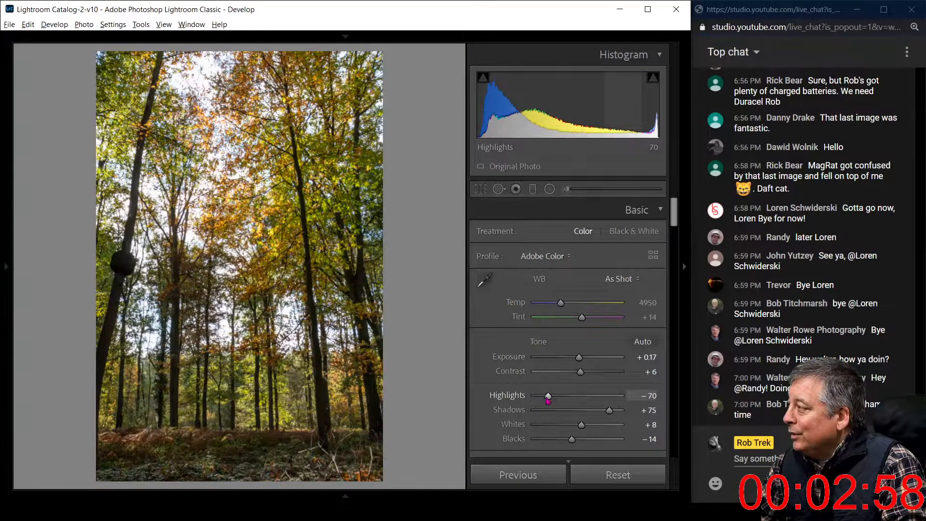
pyautogui.moveTo(548, 395); pyautogui.dragTo(503, 394)
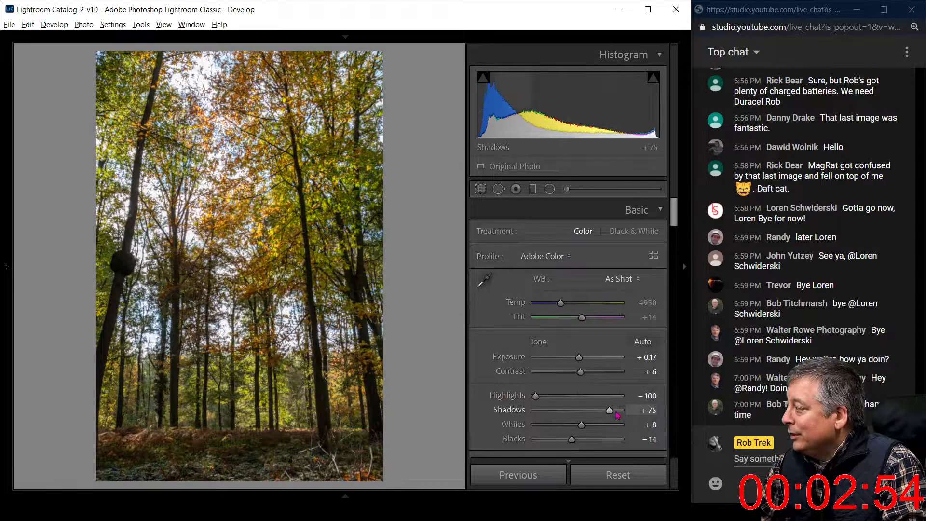
pyautogui.moveTo(610, 410); pyautogui.dragTo(651, 413)
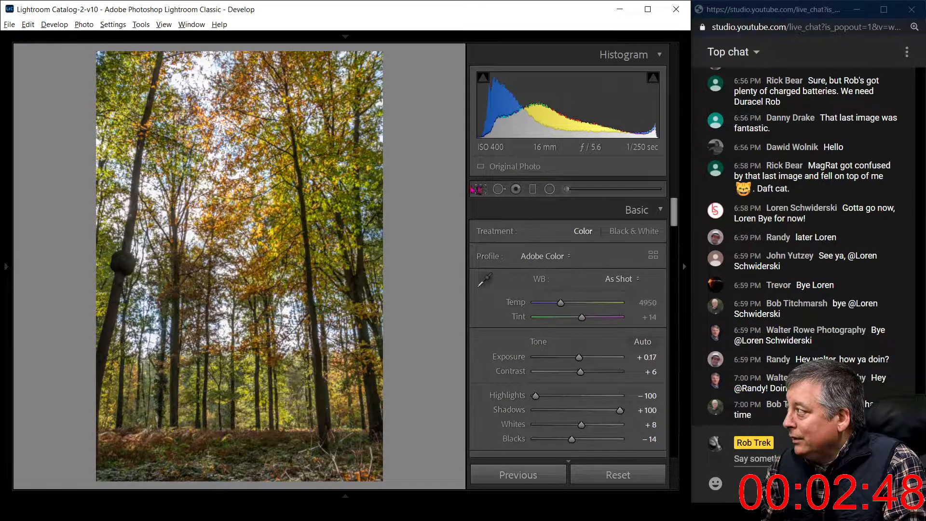
# Step: Shift the photo slightly upward within the crop to include more of the forest floor
pyautogui.click(480, 189)
pyautogui.moveTo(296, 260); pyautogui.dragTo(297, 250)
pyautogui.click(480, 190)
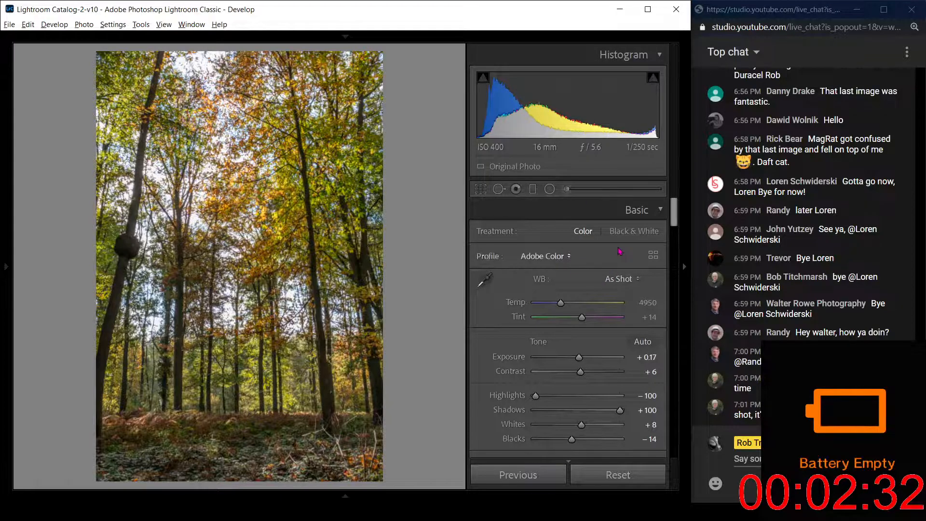
# Step: Correct the converging trees with a Vertical transform of +30
pyautogui.moveTo(673, 213); pyautogui.dragTo(667, 368)
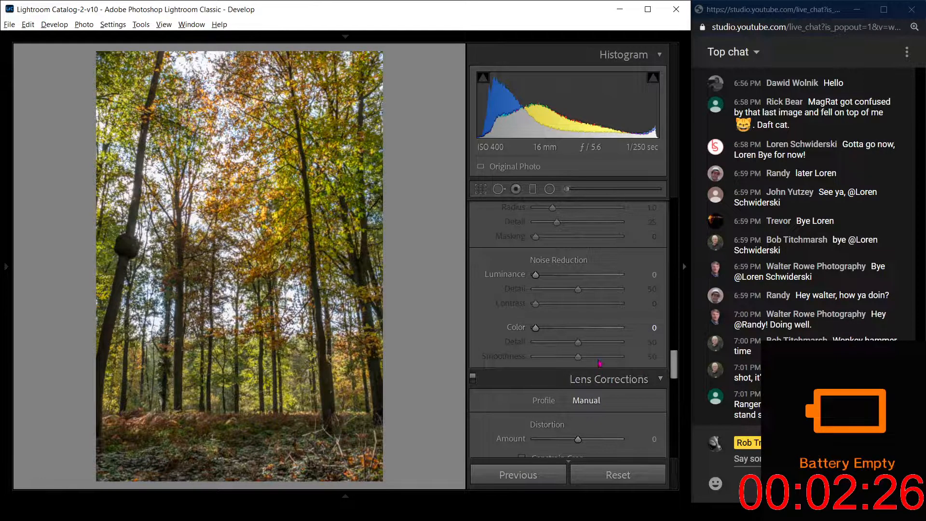
pyautogui.scroll(-2, 565, 345)
pyautogui.scroll(5, 565, 344)
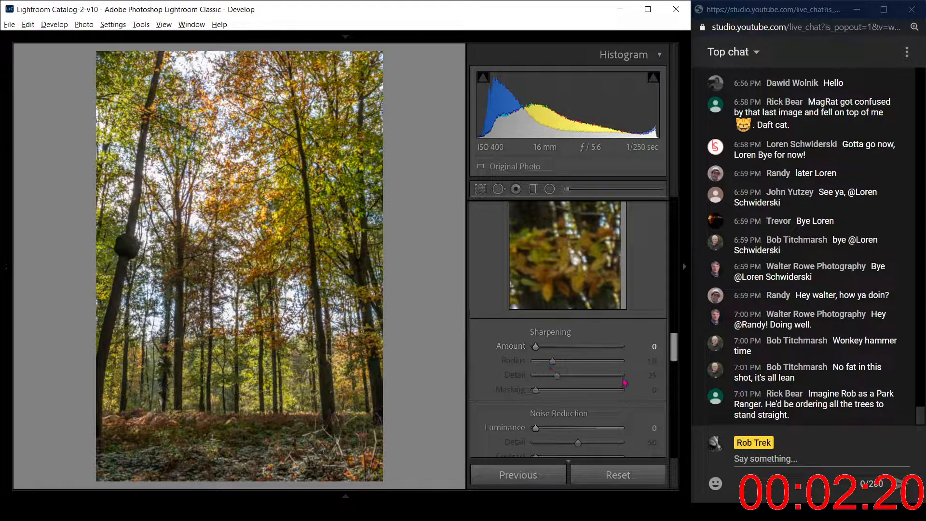
pyautogui.moveTo(670, 349); pyautogui.dragTo(675, 421)
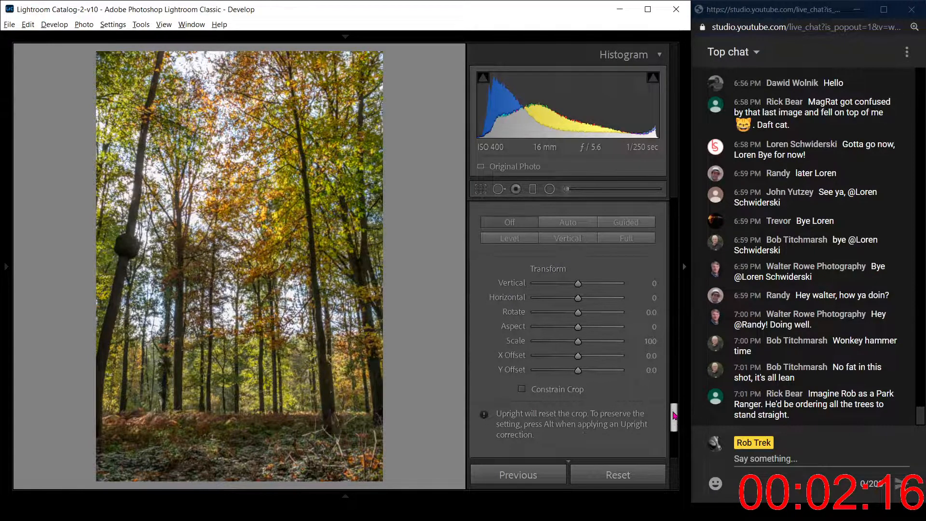
pyautogui.moveTo(580, 290)
pyautogui.mouseDown()
pyautogui.moveTo(597, 288)
pyautogui.moveTo(568, 290)
pyautogui.moveTo(610, 288)
pyautogui.moveTo(593, 291)
pyautogui.mouseUp()
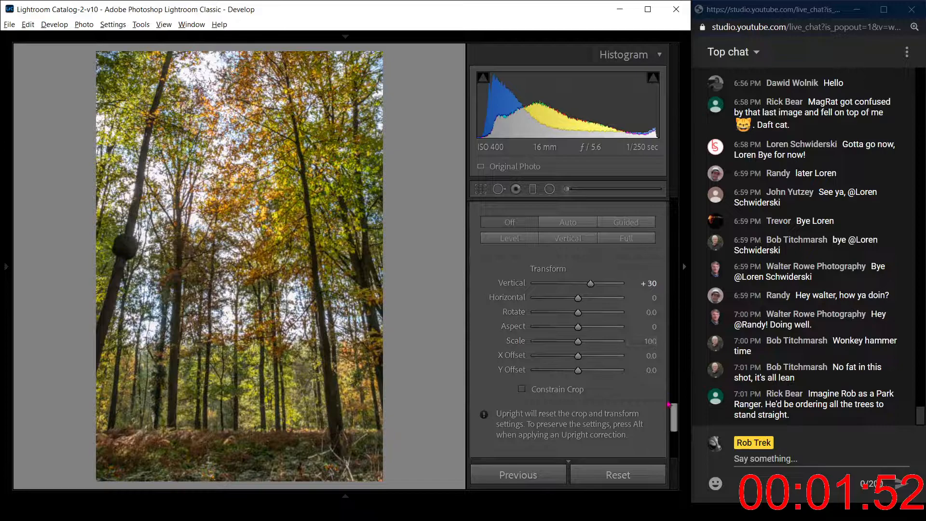
# Step: Set the forest photo's Vibrance to -38, Saturation to +42, Texture to -73, Clarity to -10 and Dehaze to +31
pyautogui.moveTo(673, 427); pyautogui.dragTo(674, 212)
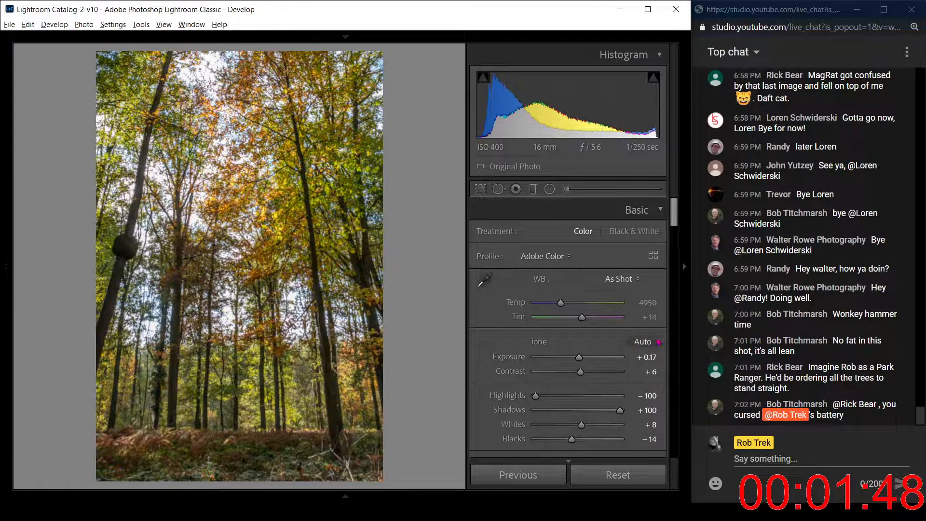
pyautogui.moveTo(675, 227); pyautogui.dragTo(673, 240)
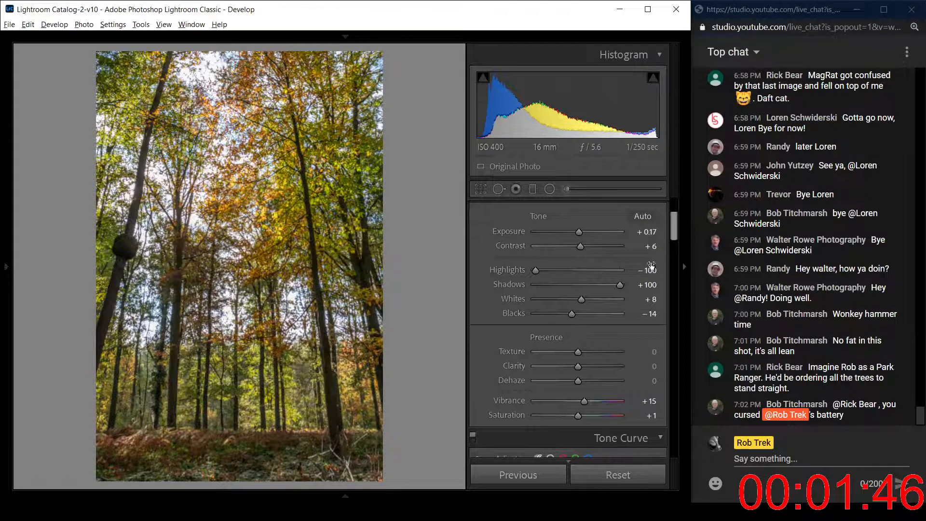
pyautogui.moveTo(587, 405); pyautogui.dragTo(597, 420)
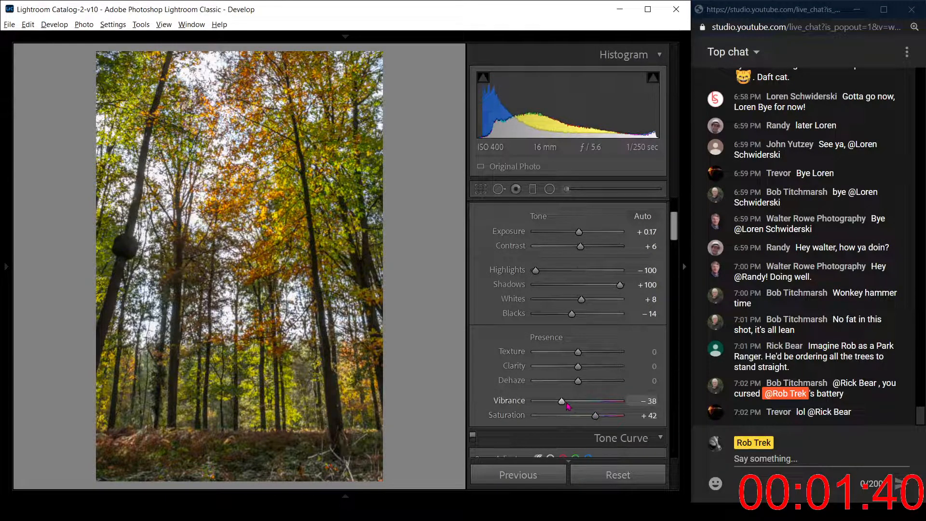
pyautogui.moveTo(578, 381)
pyautogui.mouseDown()
pyautogui.moveTo(591, 384)
pyautogui.moveTo(589, 371)
pyautogui.moveTo(546, 354)
pyautogui.moveTo(593, 385)
pyautogui.mouseUp()
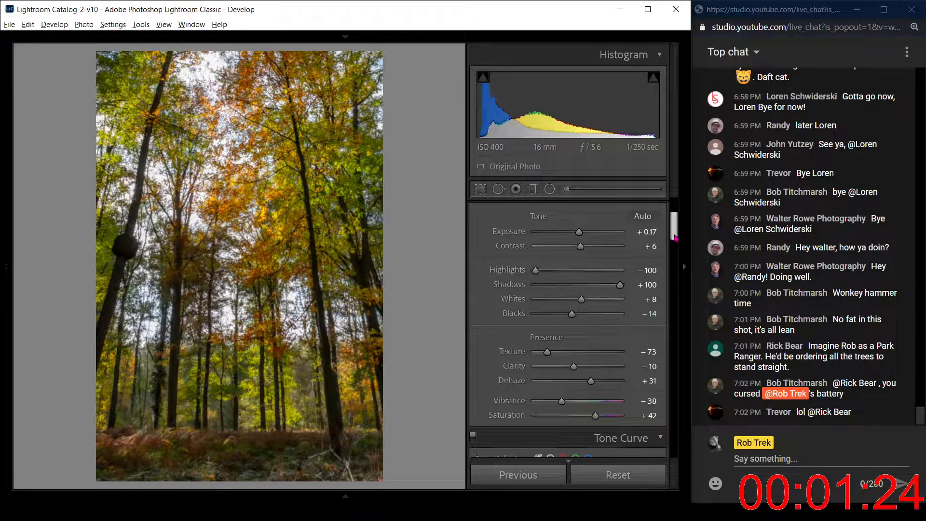
# Step: Add a horizontal graduated filter over the lower part of the forest and reset all its effect settings
pyautogui.scroll(2, 675, 234)
pyautogui.scroll(1, 676, 234)
pyautogui.scroll(2, 676, 233)
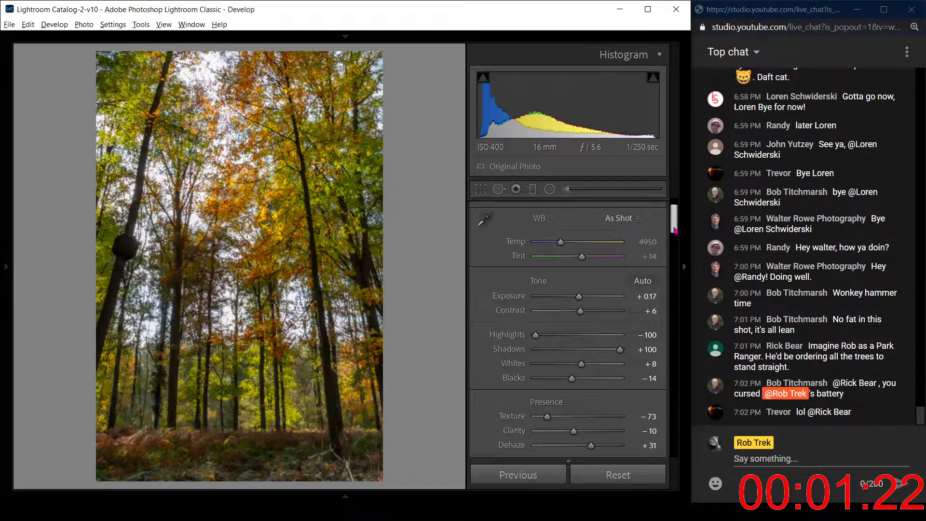
pyautogui.scroll(-2, 674, 231)
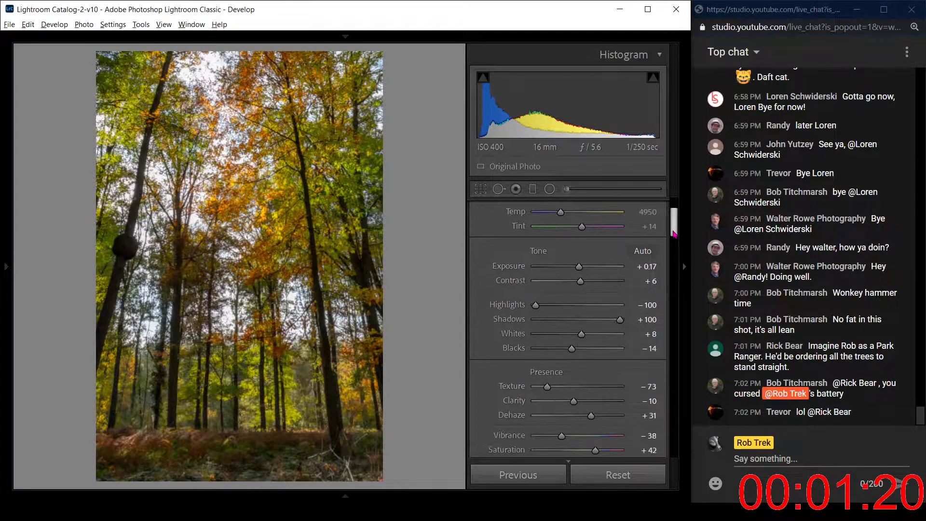
pyautogui.press('m')
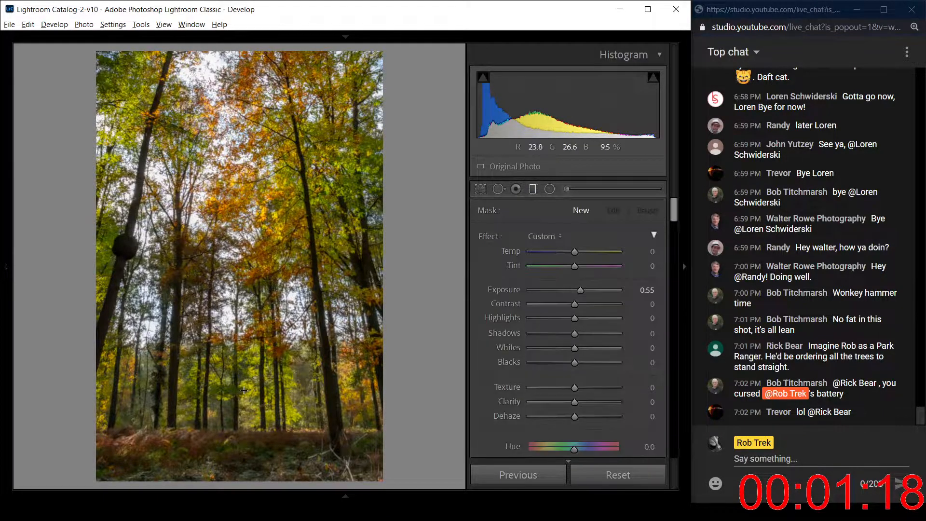
pyautogui.moveTo(244, 390); pyautogui.dragTo(244, 332)
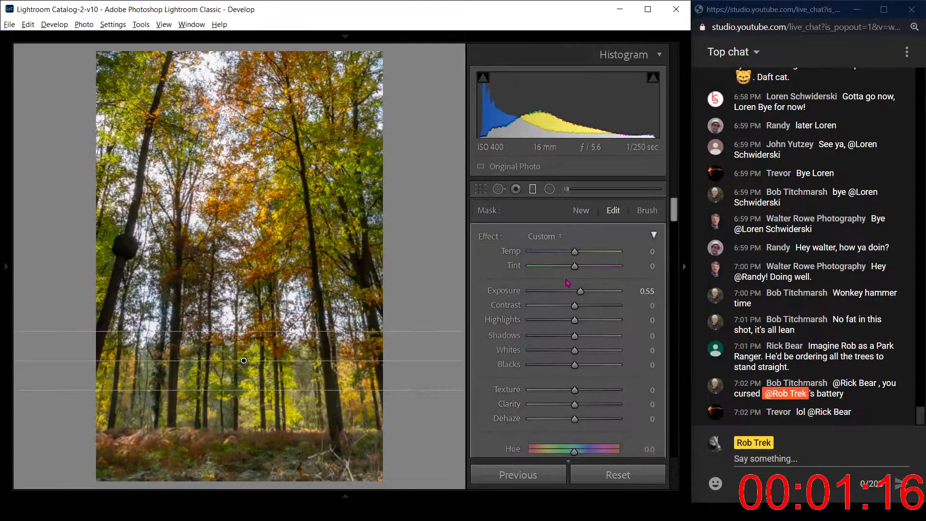
pyautogui.doubleClick(488, 237)
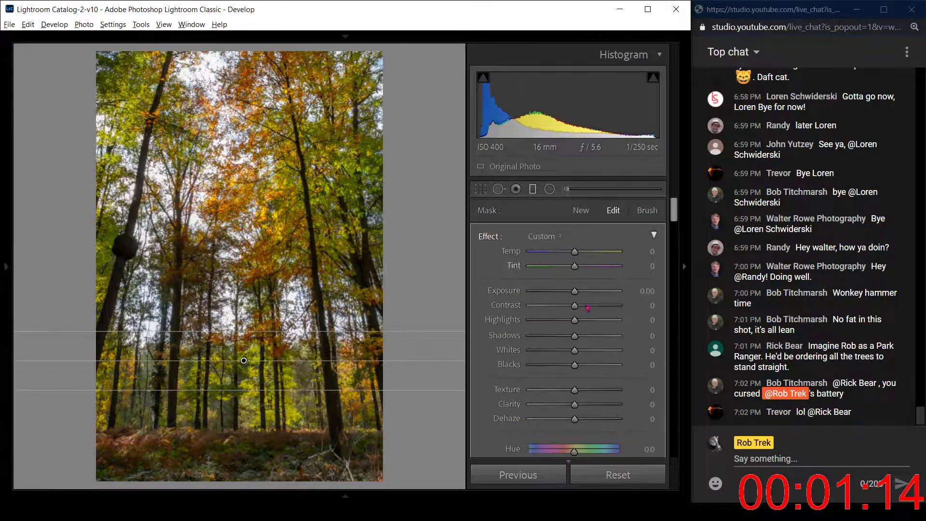
# Step: Set the graduated filter to Shadows 98, Highlights 23 and Exposure 1.26, and extend its transition farther up the trees
pyautogui.moveTo(574, 336); pyautogui.dragTo(617, 346)
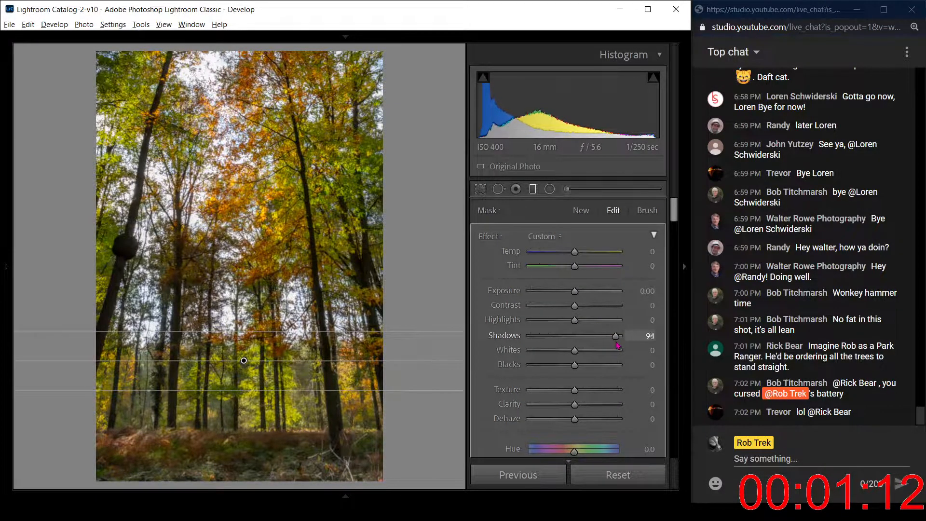
pyautogui.moveTo(575, 320); pyautogui.dragTo(577, 292)
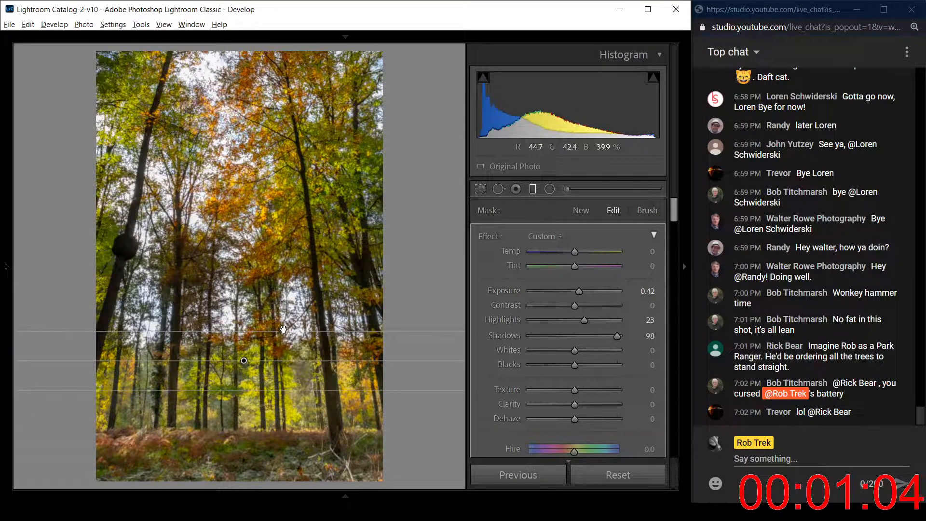
pyautogui.moveTo(283, 330); pyautogui.dragTo(284, 307)
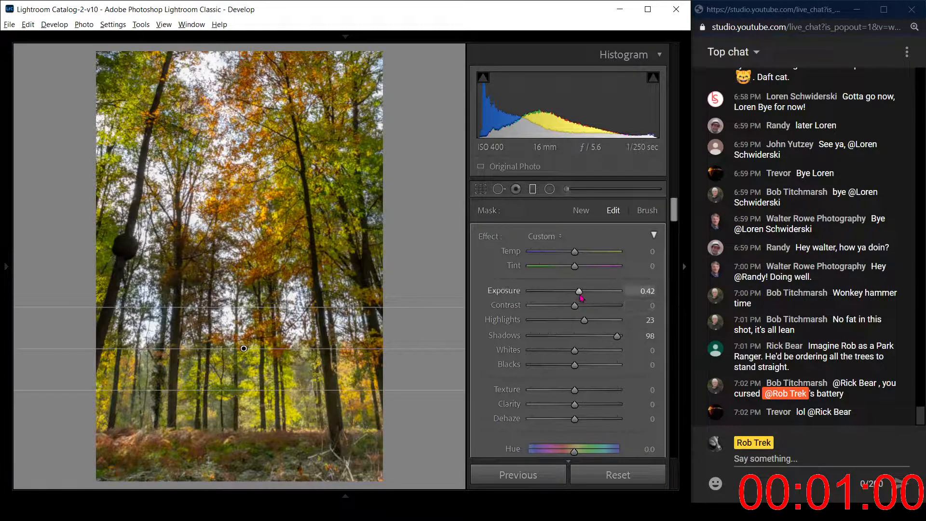
pyautogui.moveTo(579, 292); pyautogui.dragTo(590, 296)
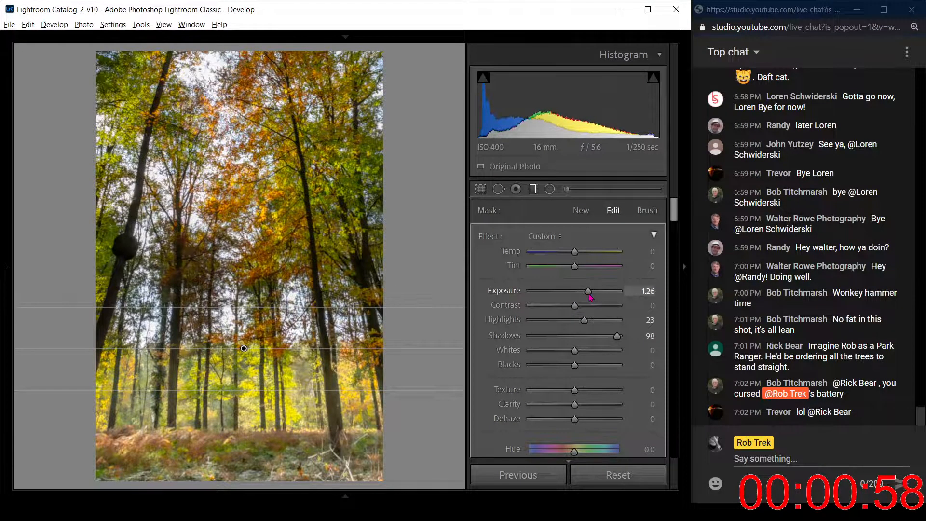
# Step: Lower the photo's overall Exposure to -0.43 and reduce the existing graduated filter's Exposure to 0.69
pyautogui.click(533, 190)
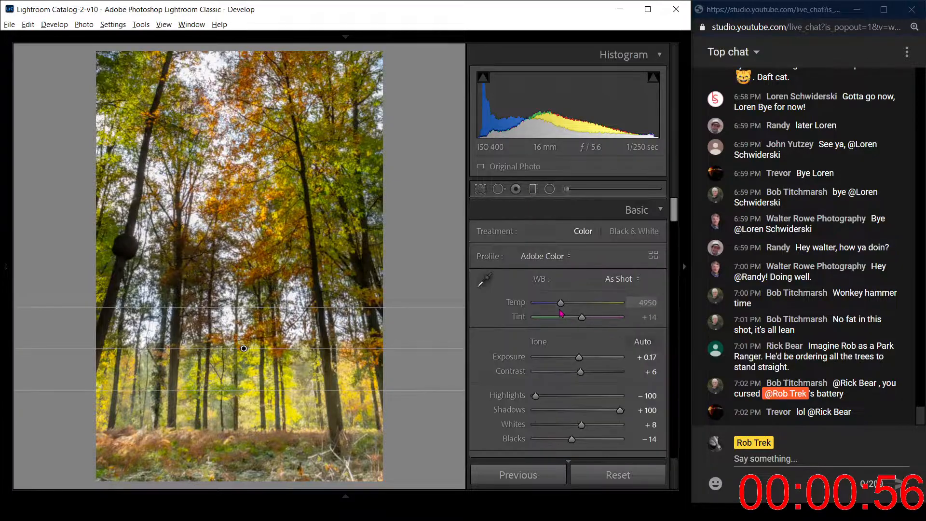
pyautogui.moveTo(578, 356); pyautogui.dragTo(574, 357)
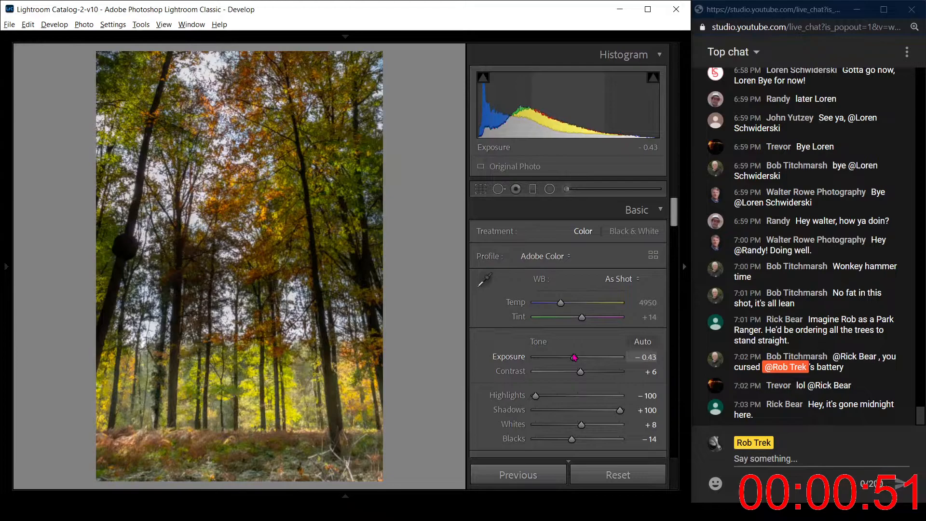
pyautogui.click(533, 189)
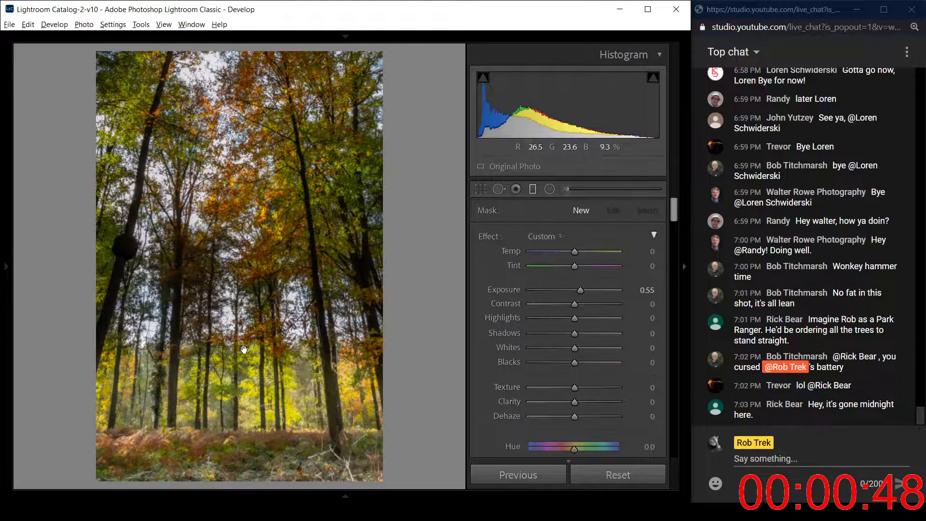
pyautogui.click(244, 348)
pyautogui.moveTo(594, 296); pyautogui.dragTo(587, 292)
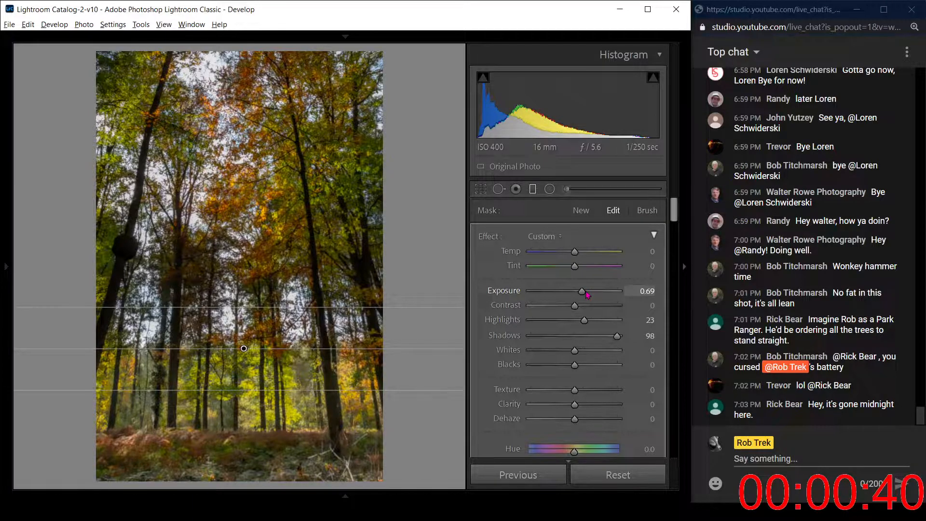
# Step: Move the graduated filter down onto the forest floor and raise its Exposure to 1.30
pyautogui.moveTo(585, 293); pyautogui.dragTo(584, 293)
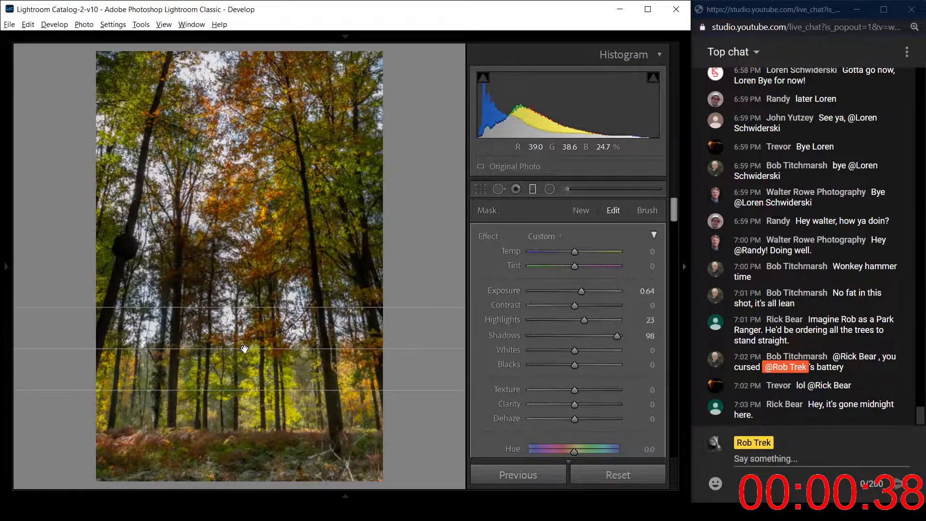
pyautogui.moveTo(244, 349); pyautogui.dragTo(232, 425)
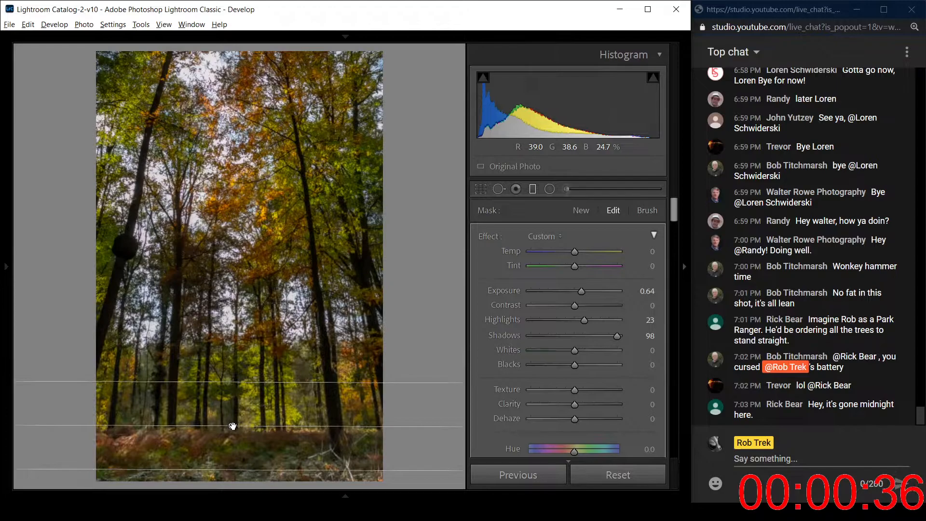
pyautogui.moveTo(573, 294); pyautogui.dragTo(589, 294)
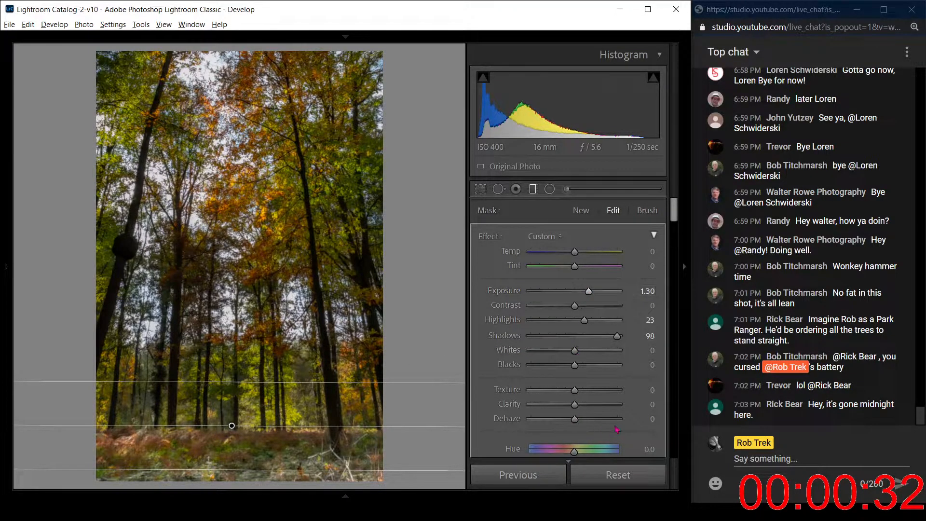
# Step: Set the graduated filter's Saturation to 69 and Hue to -24.1, and finish editing the filter
pyautogui.scroll(-3, 627, 420)
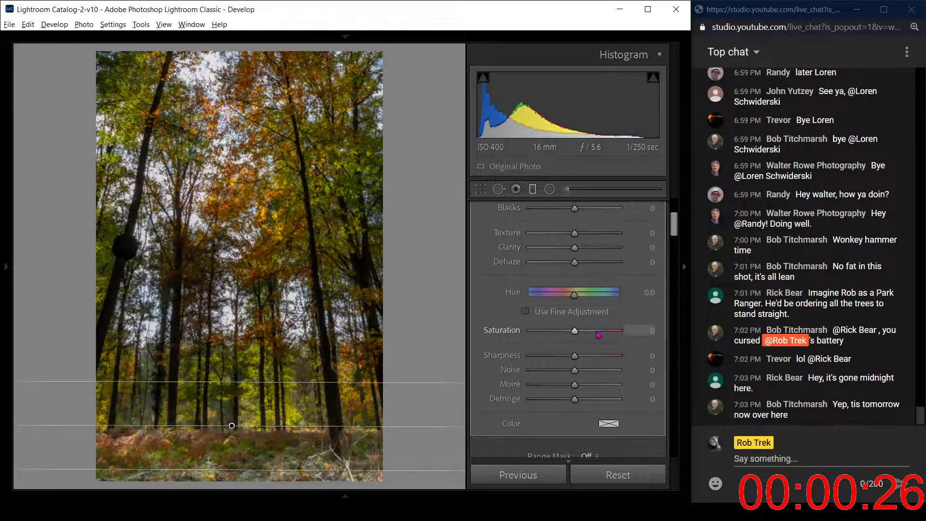
pyautogui.moveTo(581, 332); pyautogui.dragTo(598, 334)
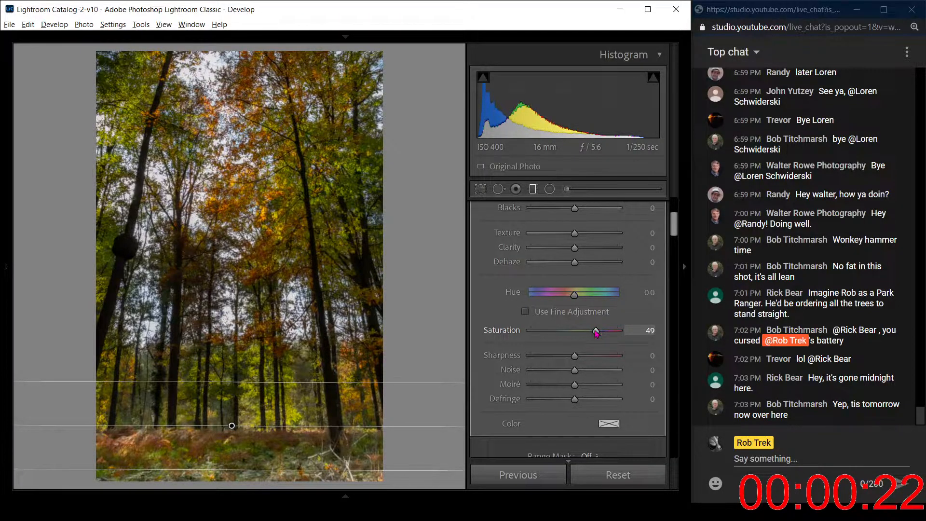
pyautogui.moveTo(596, 332); pyautogui.dragTo(608, 334)
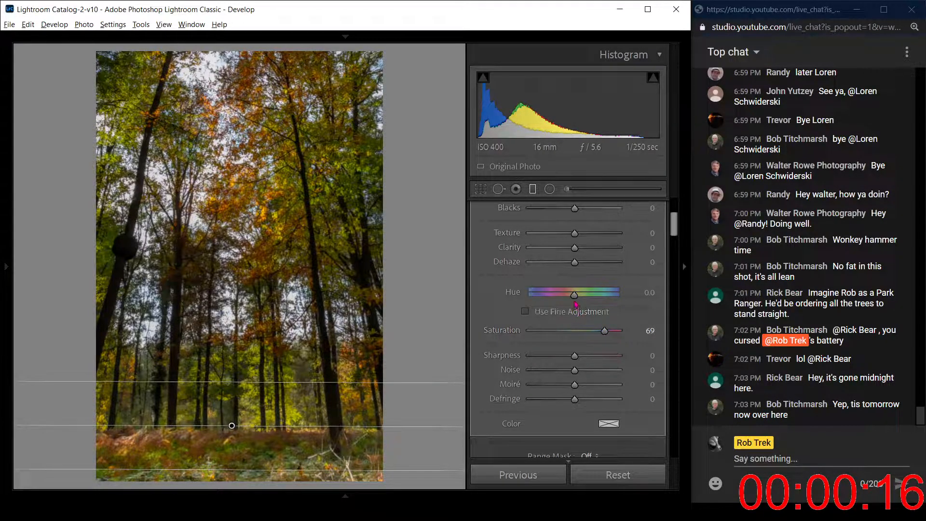
pyautogui.moveTo(574, 295); pyautogui.dragTo(571, 301)
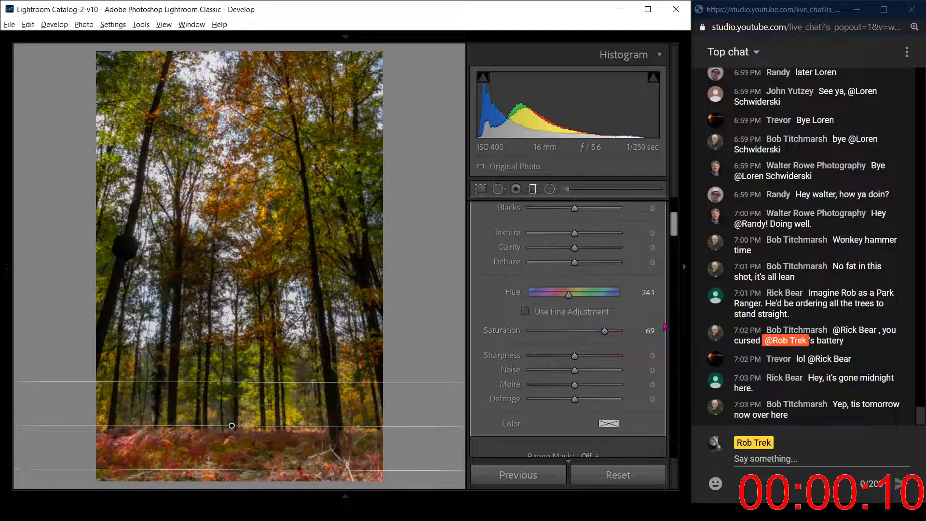
pyautogui.click(532, 189)
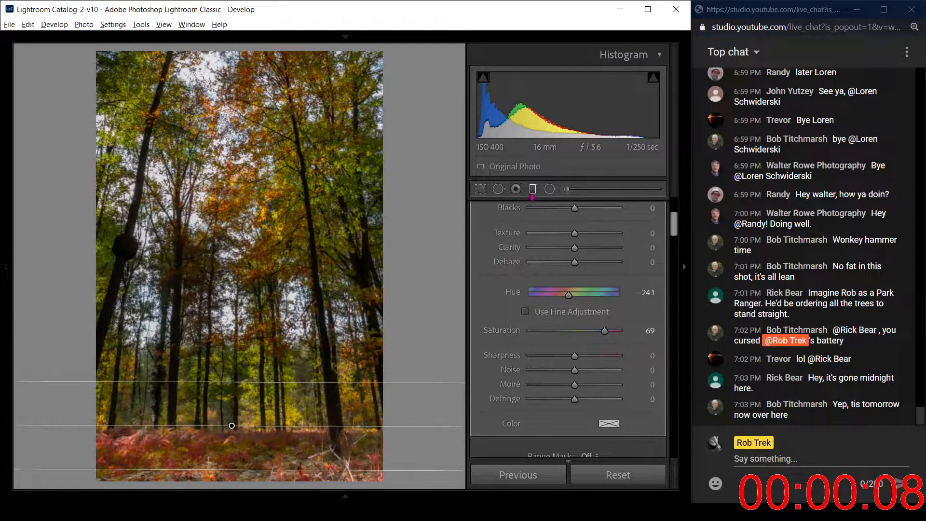
# Step: Reset the forest photo's overall Exposure to 0.00 and warm the white balance to Temp 5486 and Tint +18
pyautogui.moveTo(674, 229); pyautogui.dragTo(673, 228)
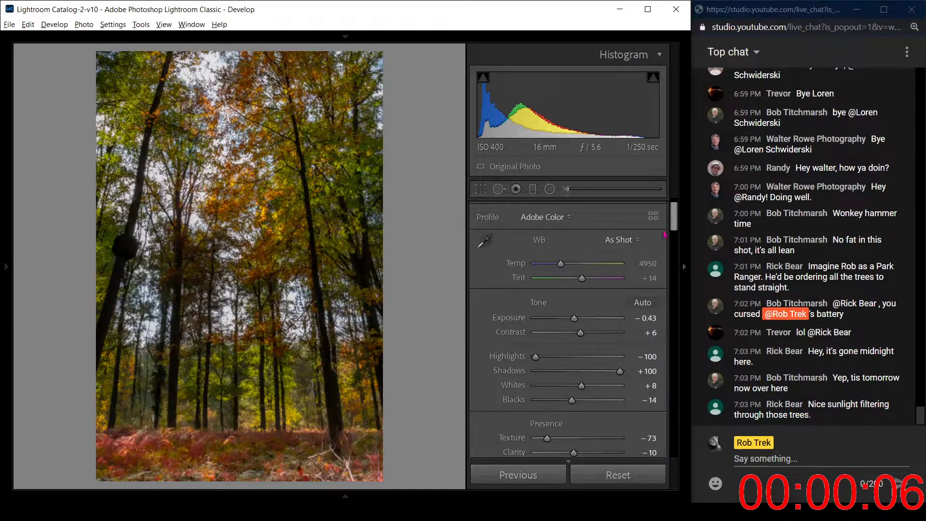
pyautogui.doubleClick(575, 317)
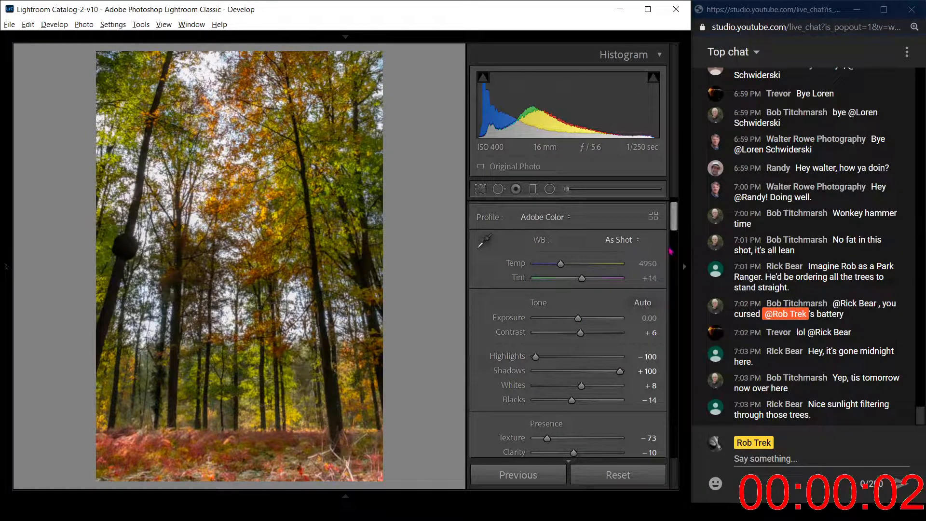
pyautogui.moveTo(674, 225)
pyautogui.mouseDown()
pyautogui.moveTo(667, 385)
pyautogui.moveTo(671, 229)
pyautogui.mouseUp()
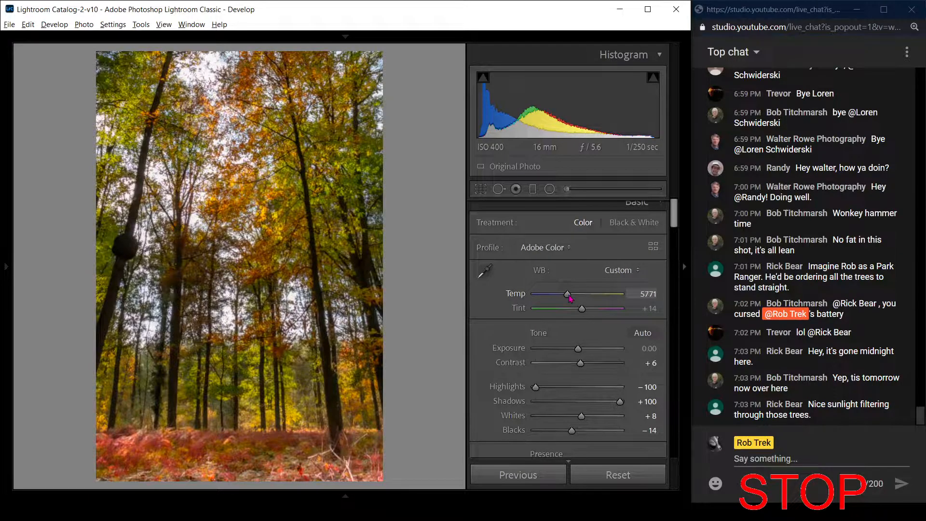
pyautogui.moveTo(569, 297); pyautogui.dragTo(568, 297)
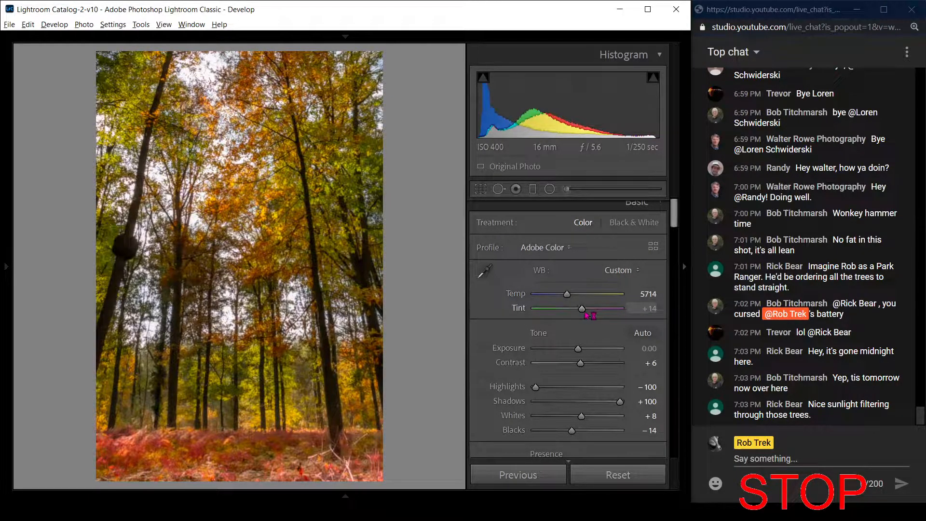
pyautogui.moveTo(571, 300); pyautogui.dragTo(568, 299)
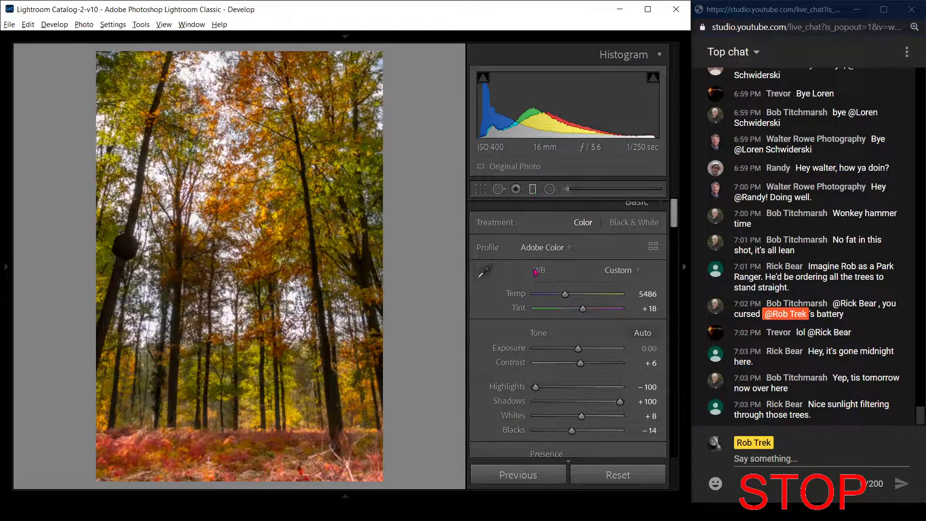
# Step: Reselect the forest floor's graduated filter, set its Hue to -17.8, and close the filter
pyautogui.press('m')
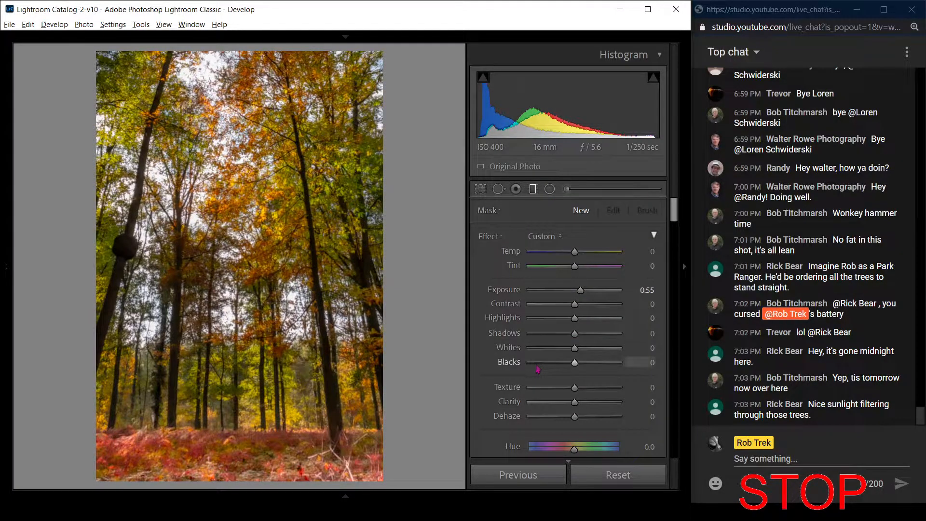
pyautogui.click(232, 426)
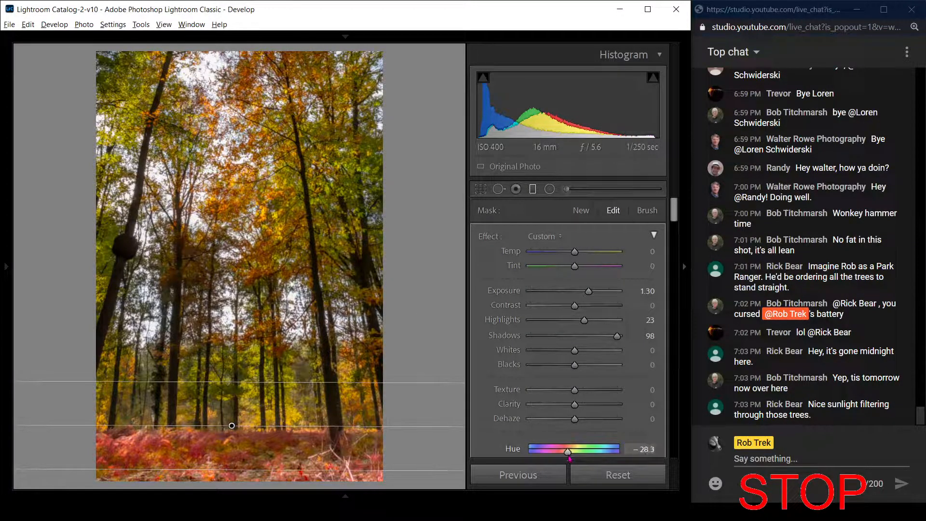
pyautogui.moveTo(569, 456); pyautogui.dragTo(570, 456)
pyautogui.click(533, 189)
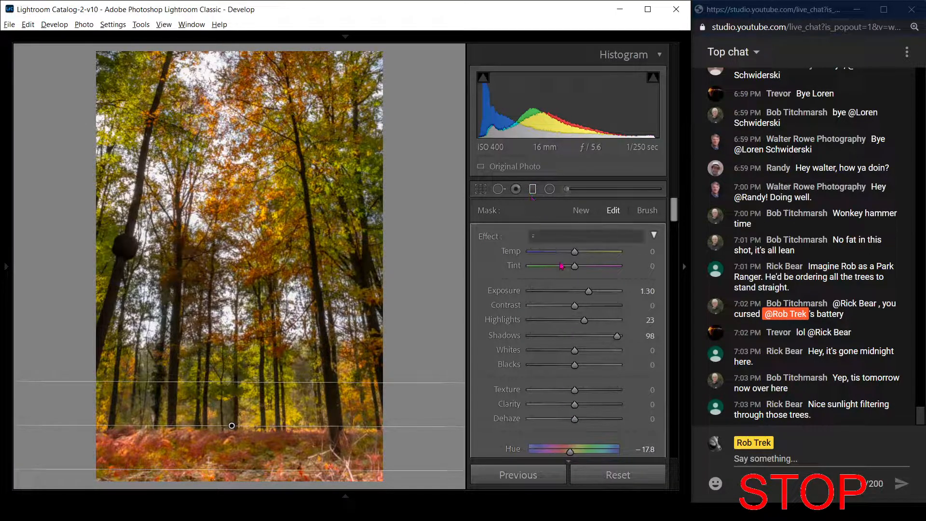
# Step: Add a post-crop vignette with Amount -35, Midpoint 45, Feather 100 and Highlights 56, and compare the photo before and after
pyautogui.moveTo(675, 213); pyautogui.dragTo(652, 456)
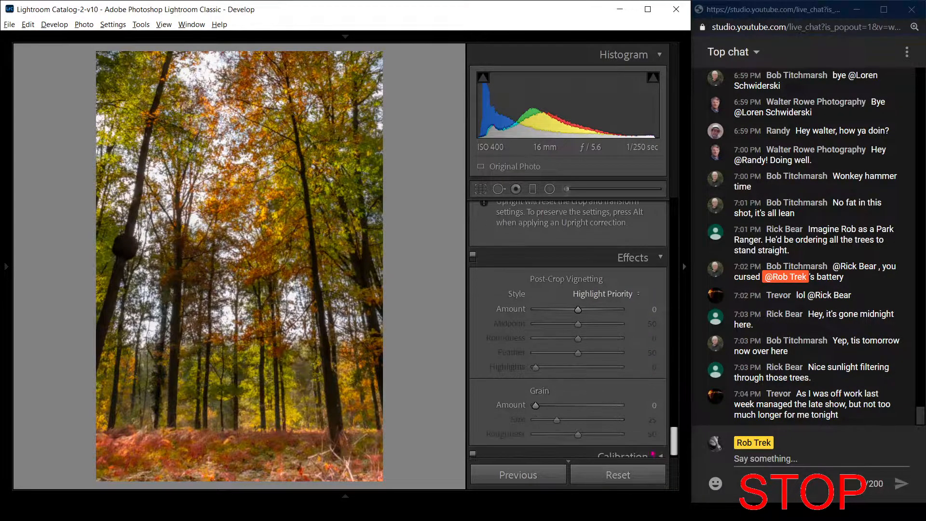
pyautogui.moveTo(578, 308); pyautogui.dragTo(565, 311)
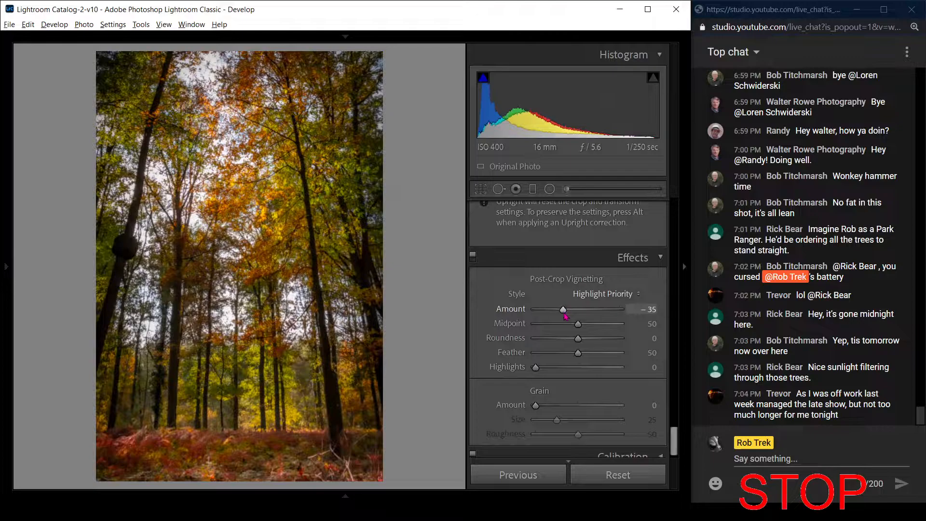
pyautogui.moveTo(578, 325); pyautogui.dragTo(625, 353)
pyautogui.moveTo(535, 367); pyautogui.dragTo(581, 379)
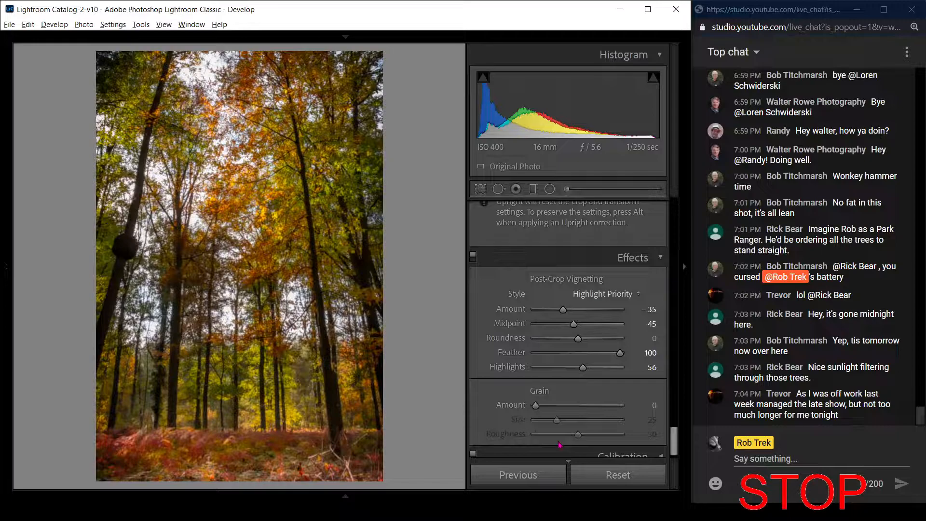
pyautogui.press('y')
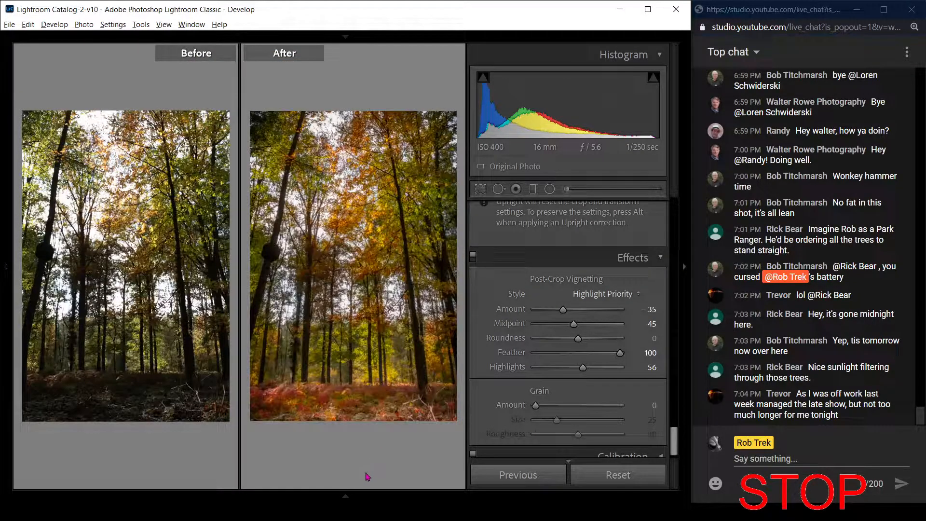
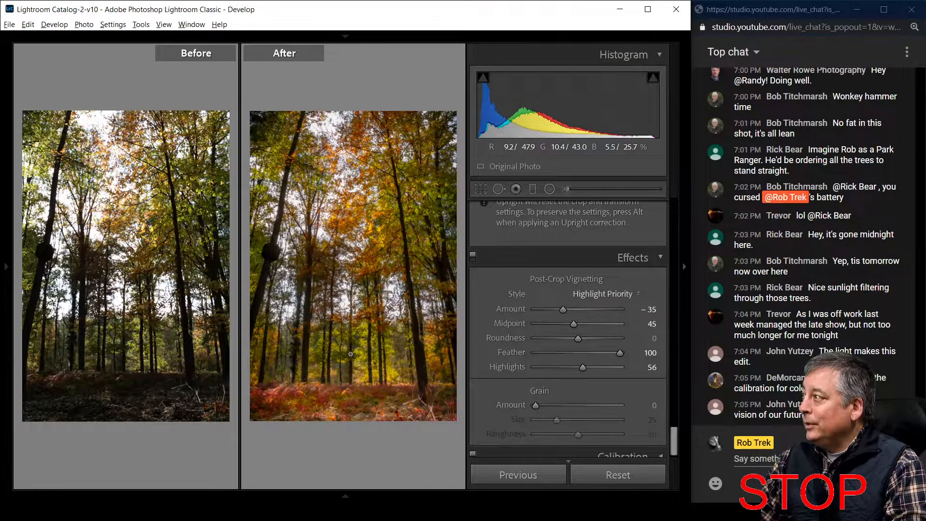
# Step: Open the photo of white flowers and a boulder in Develop, view its camera details, and hide the info overlay
pyautogui.press('g')
pyautogui.doubleClick(241, 195)
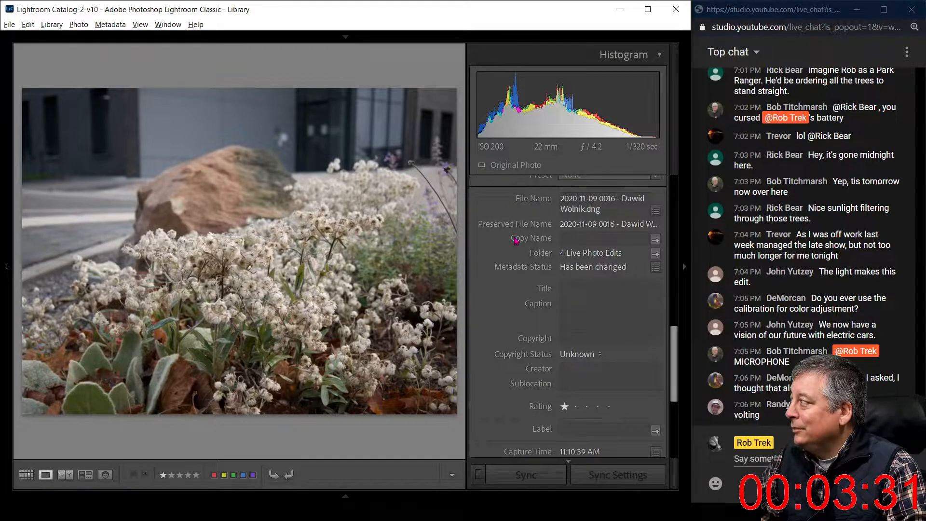
pyautogui.press('d')
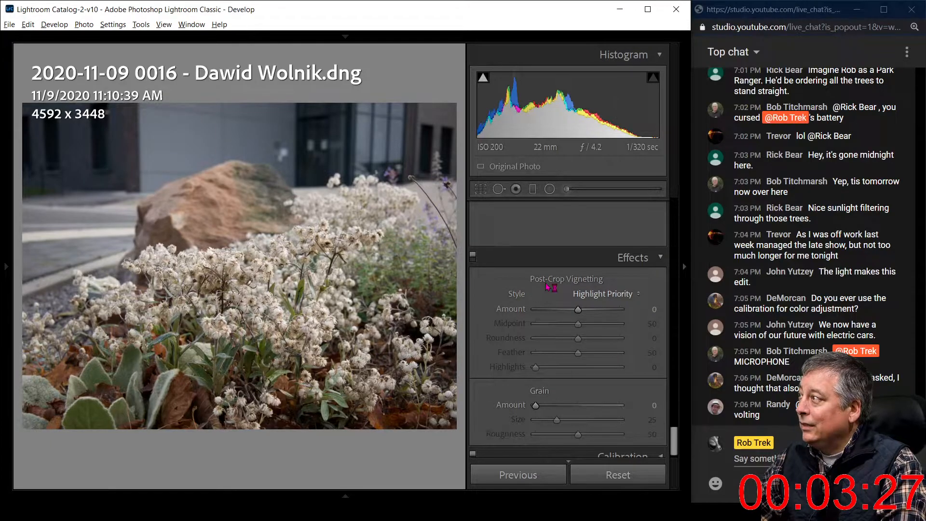
pyautogui.press('i')
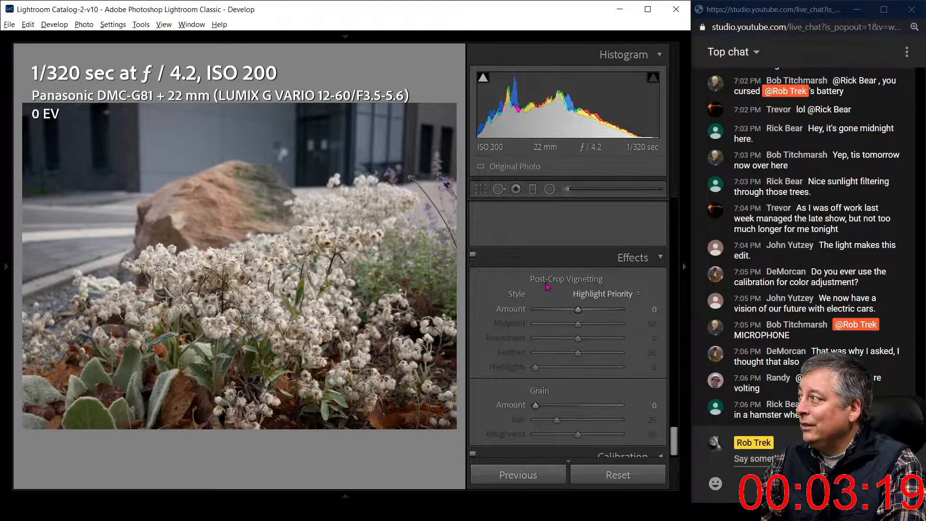
pyautogui.press('i')
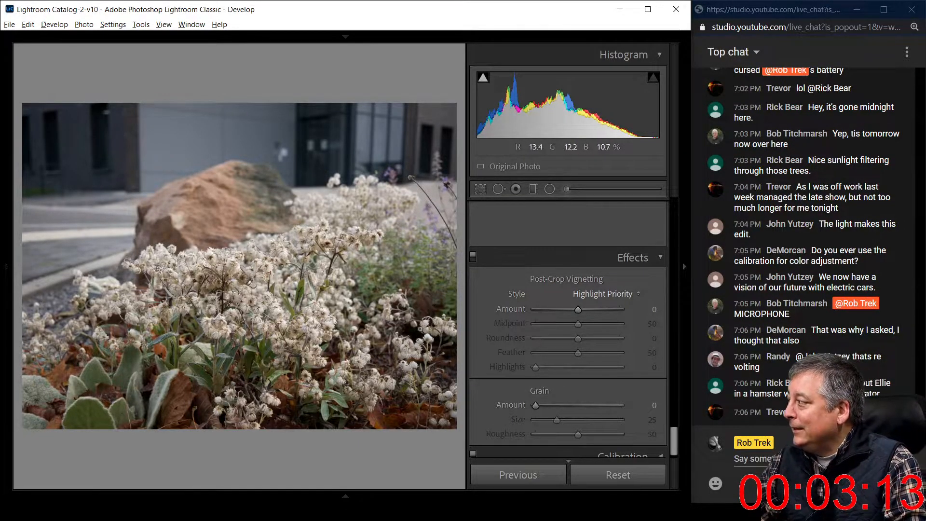
# Step: Crop the photo tightly around the white flowers at the Original aspect ratio, cutting out the building and most of the boulder
pyautogui.scroll(5, 497, 341)
pyautogui.scroll(8, 497, 341)
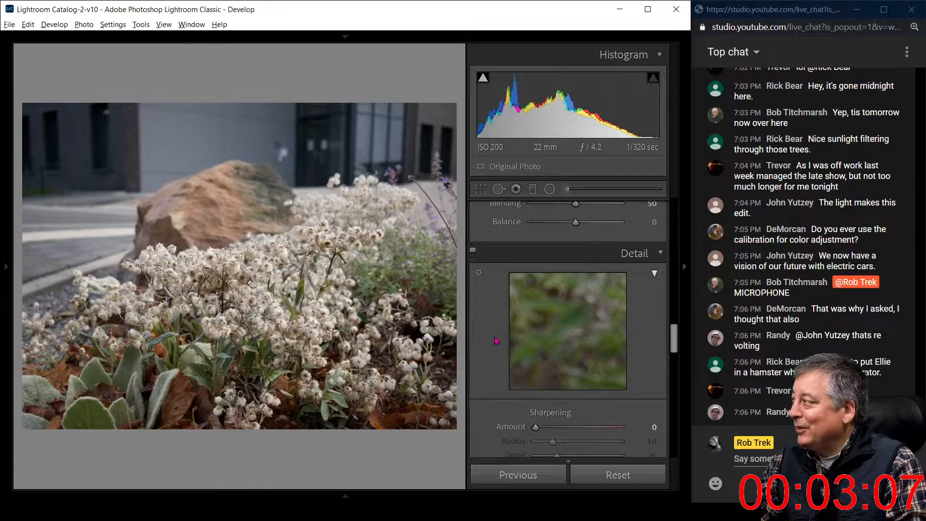
pyautogui.scroll(5, 497, 341)
pyautogui.scroll(10, 497, 342)
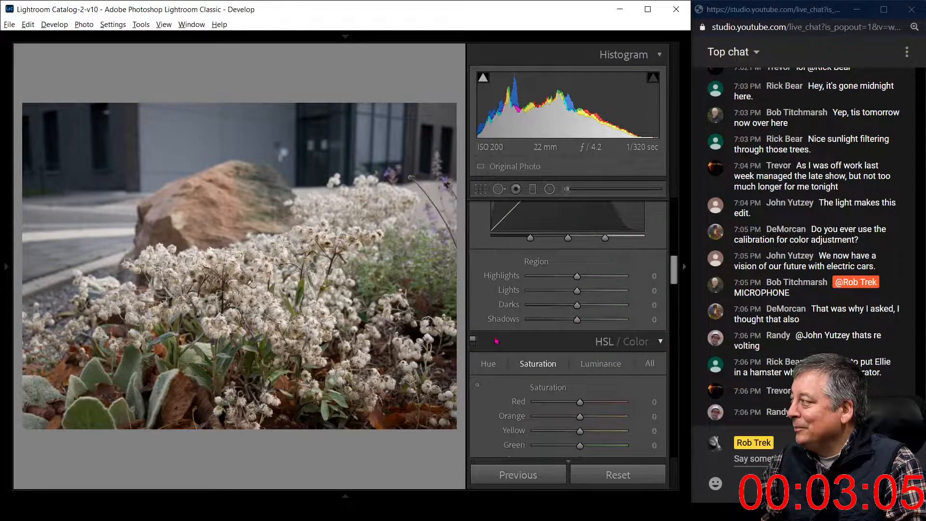
pyautogui.click(480, 189)
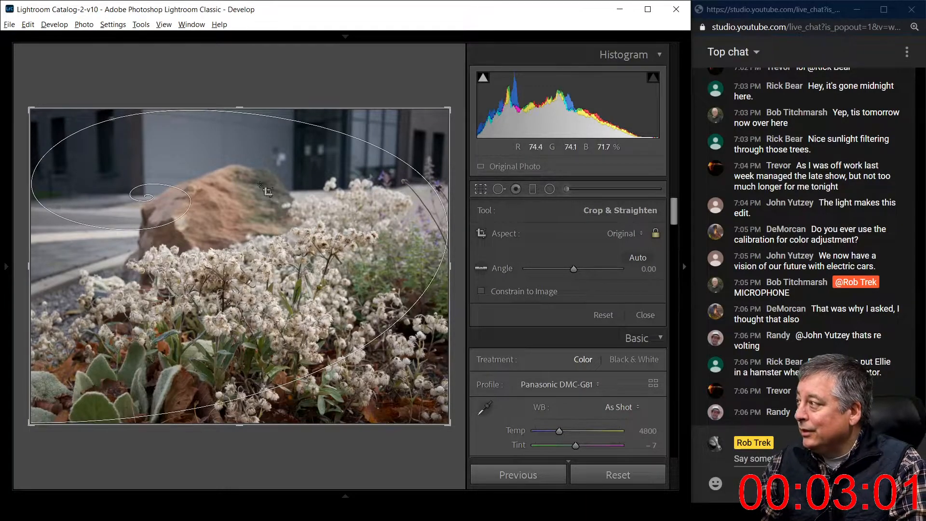
pyautogui.moveTo(37, 111); pyautogui.dragTo(96, 159)
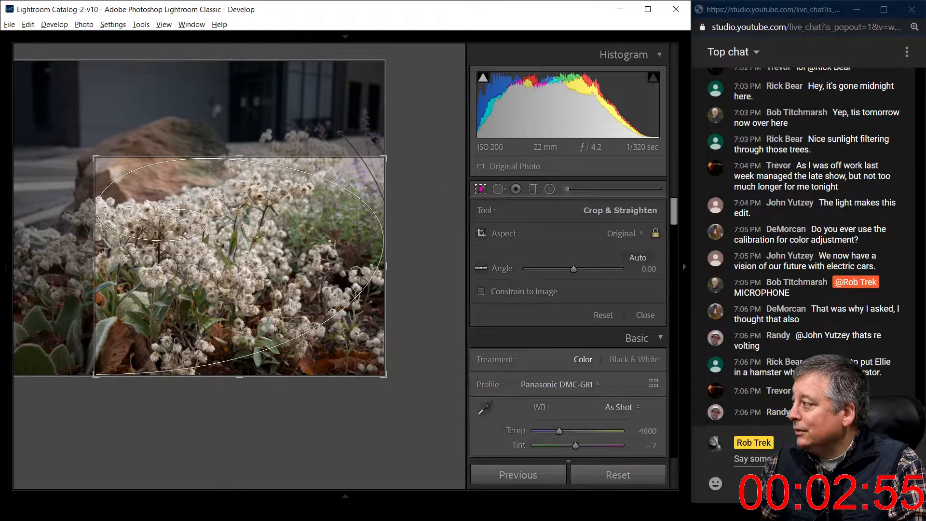
pyautogui.moveTo(334, 244); pyautogui.dragTo(350, 244)
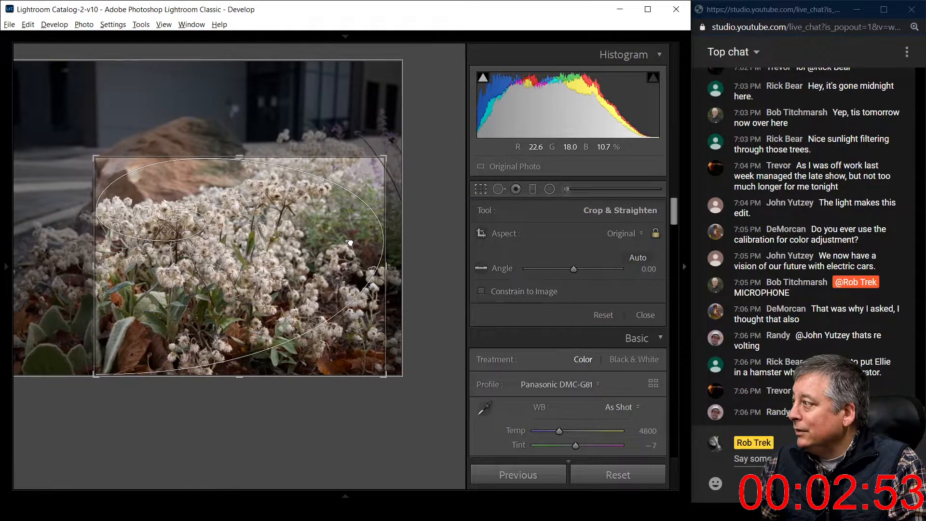
pyautogui.moveTo(385, 160); pyautogui.dragTo(355, 181)
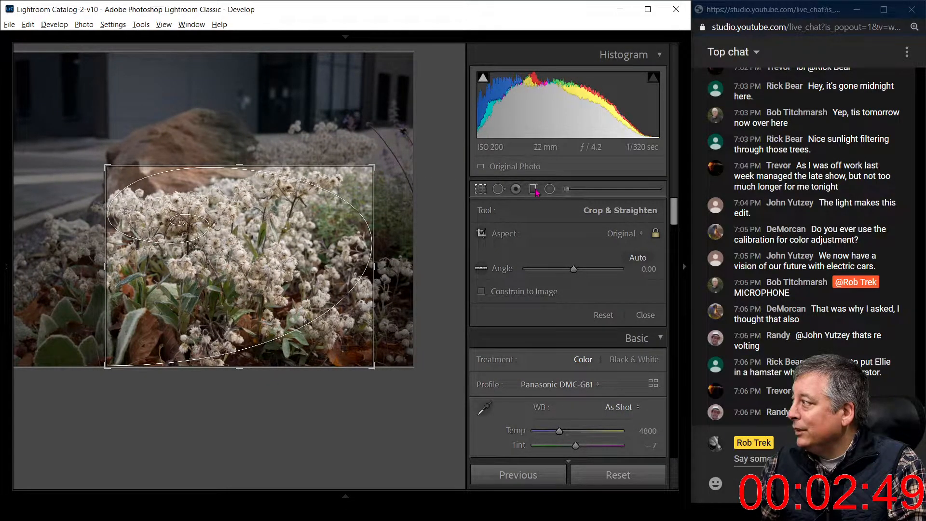
pyautogui.click(481, 192)
# Step: Widen the Original-ratio crop slightly around the white flowers to take in more of the boulder and background, and apply it
pyautogui.click(482, 191)
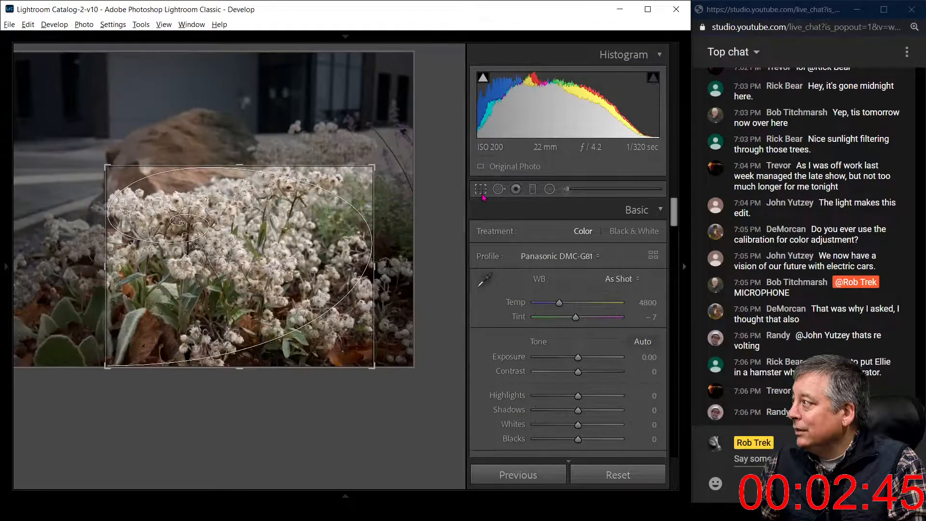
pyautogui.moveTo(367, 168); pyautogui.dragTo(377, 159)
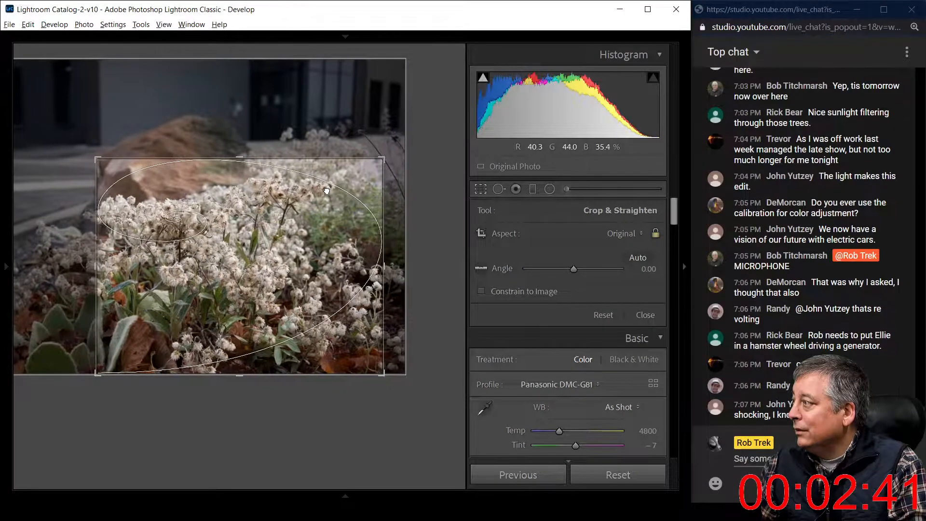
pyautogui.click(480, 191)
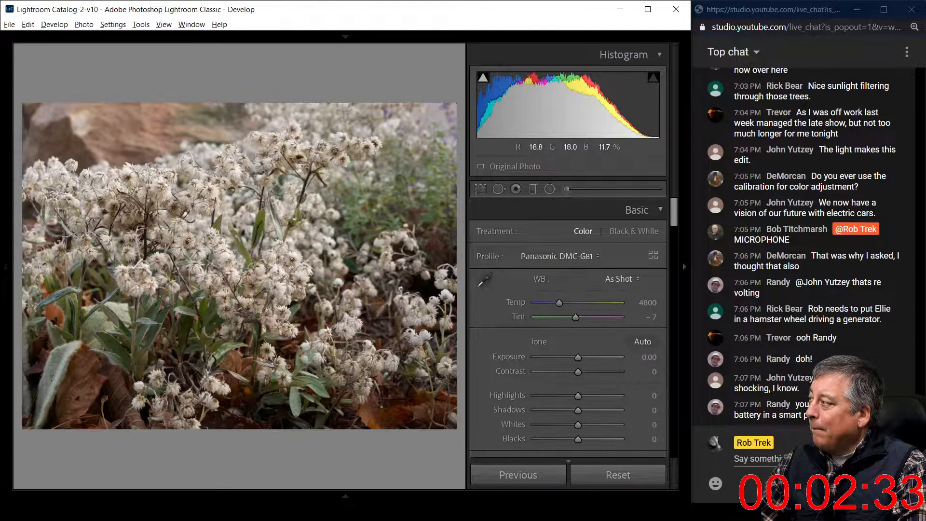
# Step: Recrop the flowers photo to 16 x 9, keeping the leaves at the base and tightening the frame to exclude the boulder
pyautogui.click(481, 189)
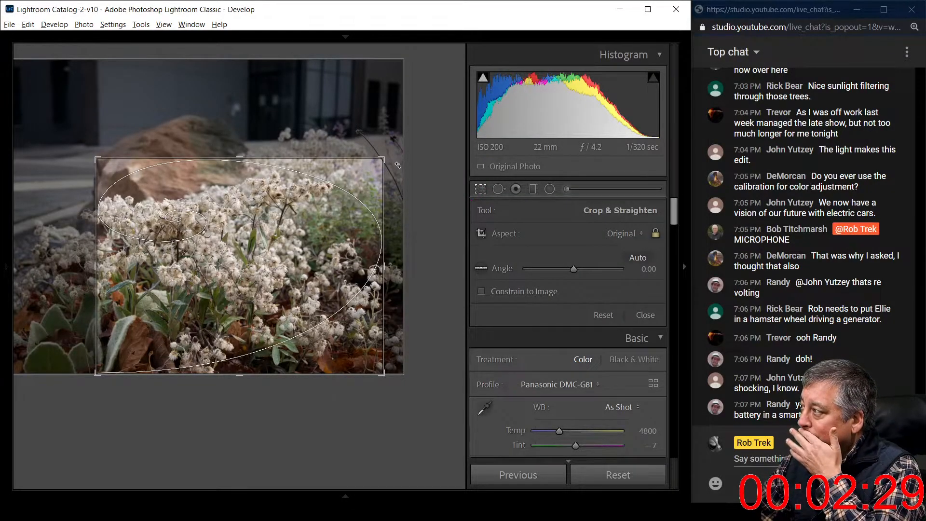
pyautogui.click(623, 235)
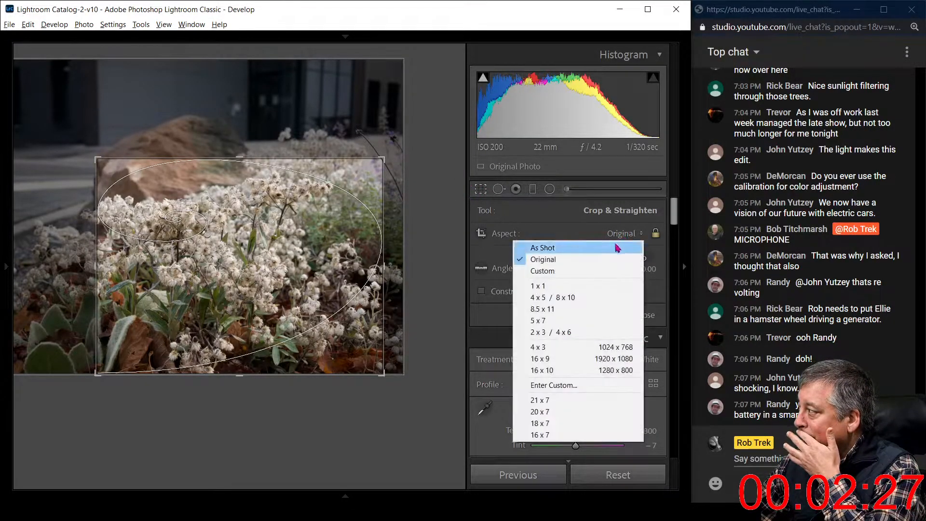
pyautogui.click(598, 359)
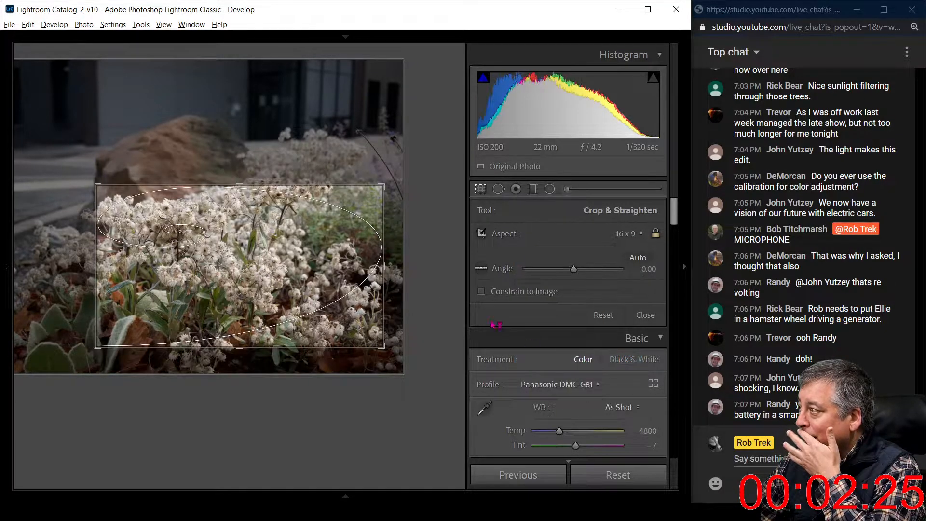
pyautogui.moveTo(249, 348); pyautogui.dragTo(249, 374)
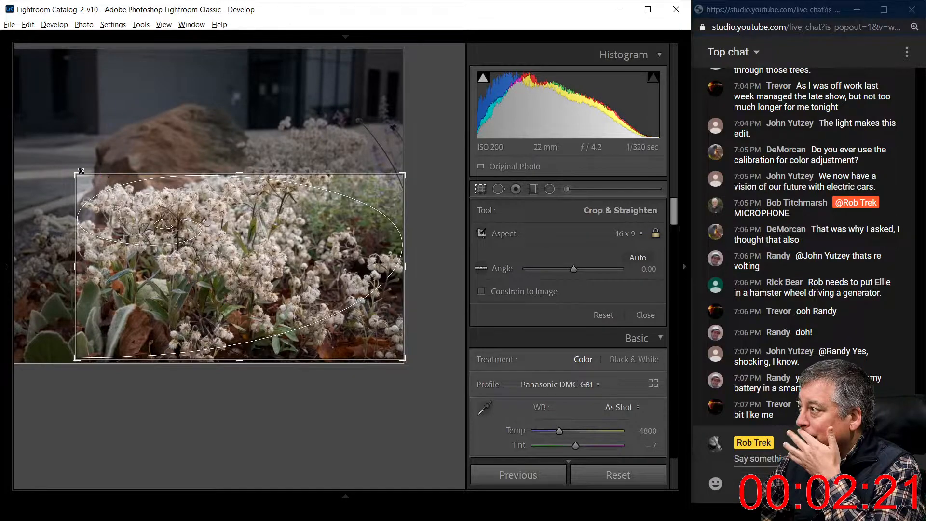
pyautogui.moveTo(78, 174); pyautogui.dragTo(89, 178)
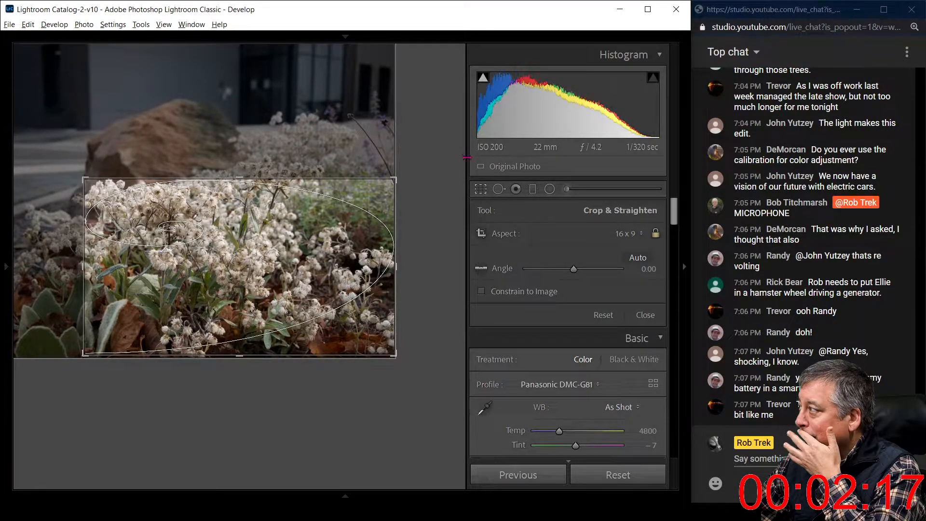
pyautogui.click(483, 193)
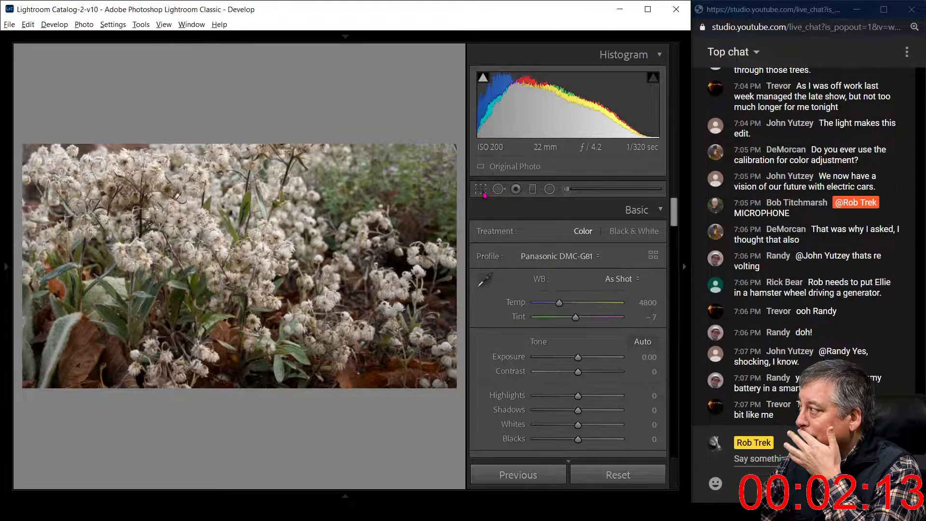
pyautogui.click(482, 190)
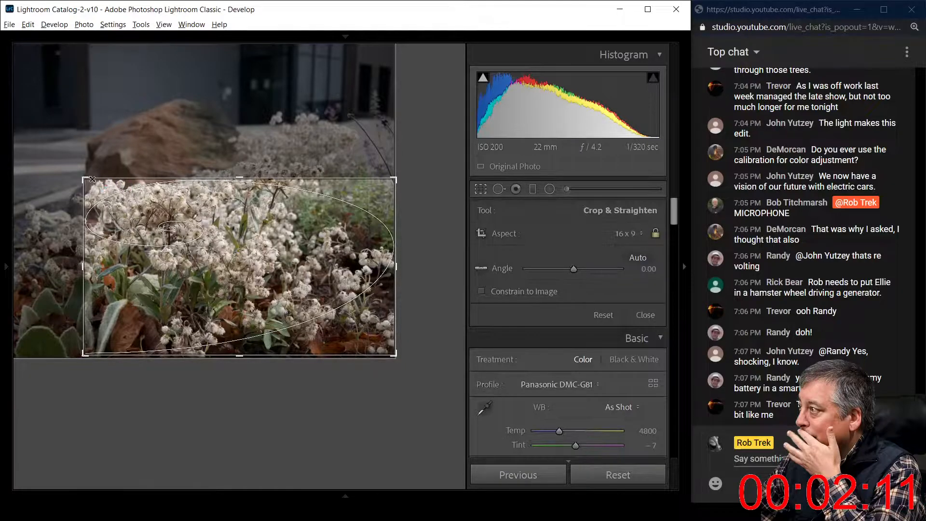
pyautogui.moveTo(92, 179); pyautogui.dragTo(101, 185)
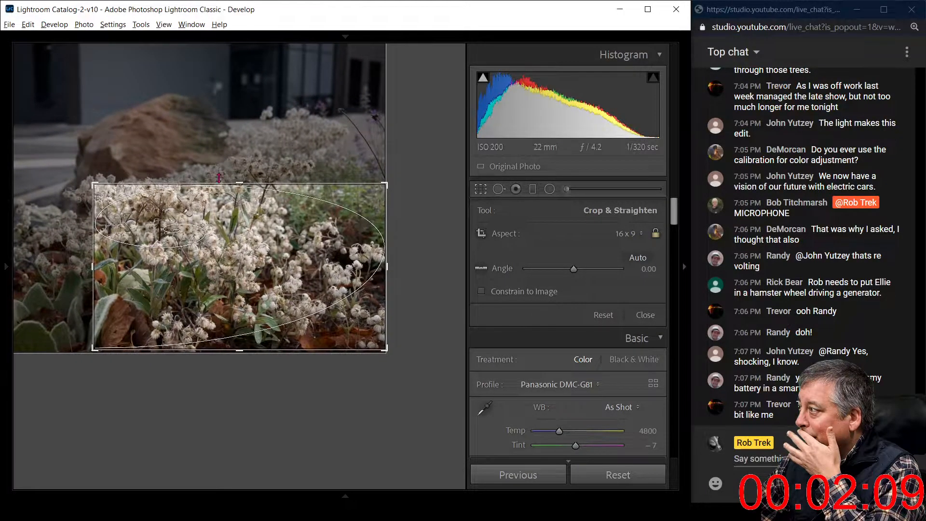
pyautogui.click(481, 191)
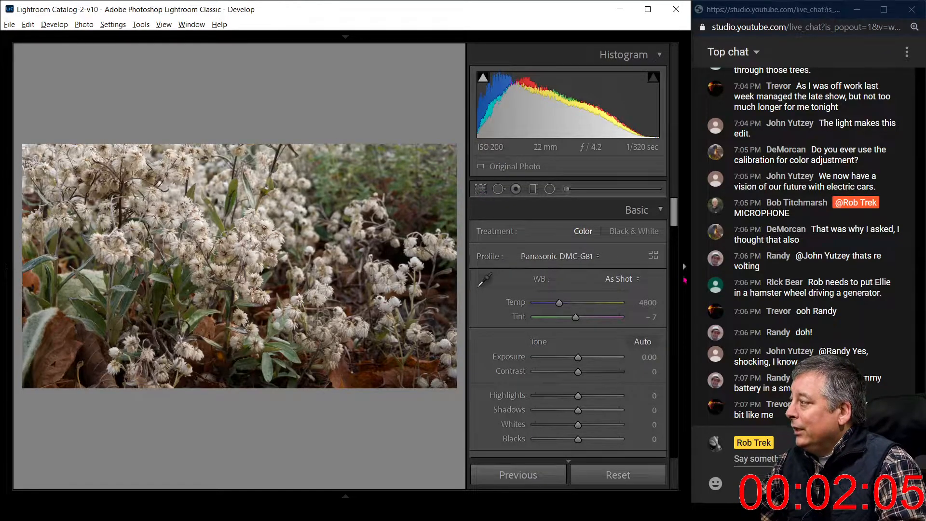
# Step: Apply Auto tone to the flowers photo, and set Temp to 5486, Blacks to -76, Vibrance to -37 and Saturation to +54
pyautogui.click(643, 342)
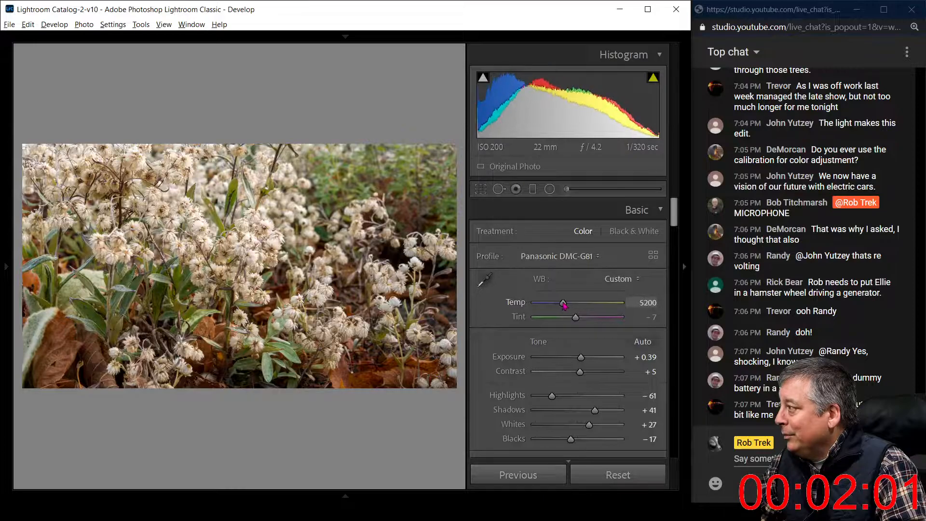
pyautogui.moveTo(561, 305); pyautogui.dragTo(566, 306)
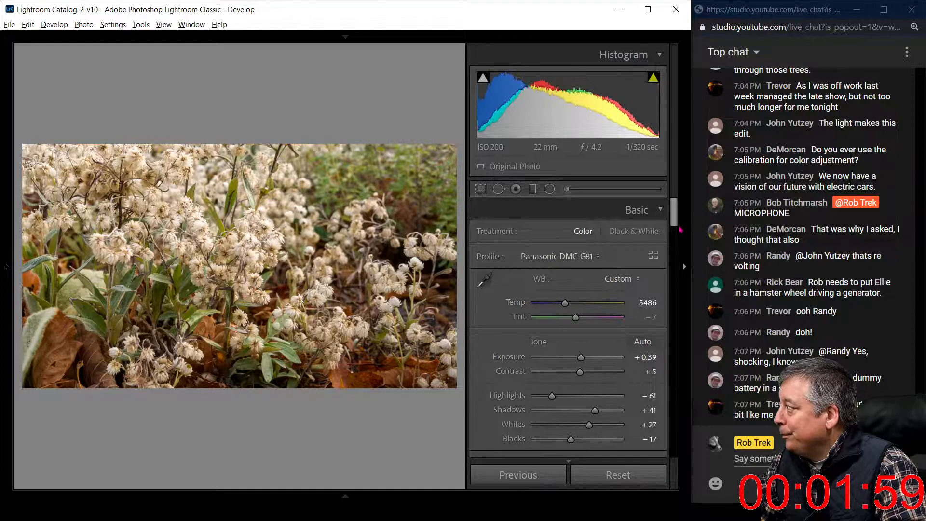
pyautogui.scroll(-4, 576, 233)
pyautogui.moveTo(576, 233); pyautogui.dragTo(548, 232)
pyautogui.moveTo(587, 317); pyautogui.dragTo(602, 332)
pyautogui.click(581, 329)
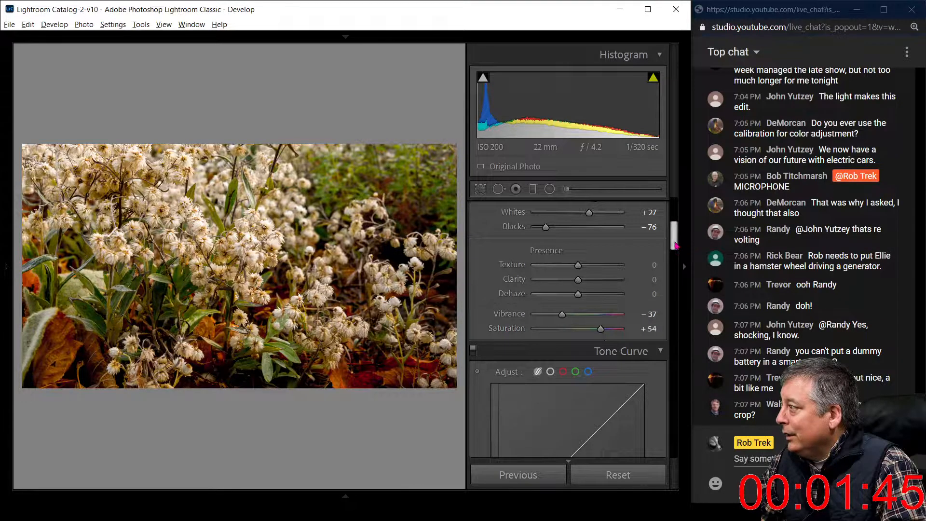
# Step: Adjust the HSL saturation of individual colors, setting Red to +14, Orange to -3 and Yellow to -43
pyautogui.moveTo(674, 242); pyautogui.dragTo(671, 287)
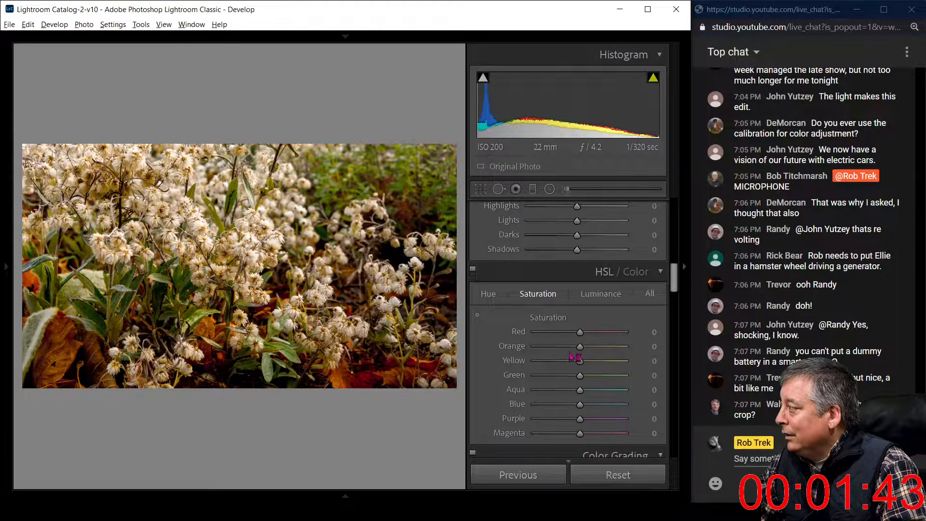
pyautogui.moveTo(580, 349); pyautogui.dragTo(598, 338)
pyautogui.moveTo(592, 337); pyautogui.dragTo(590, 338)
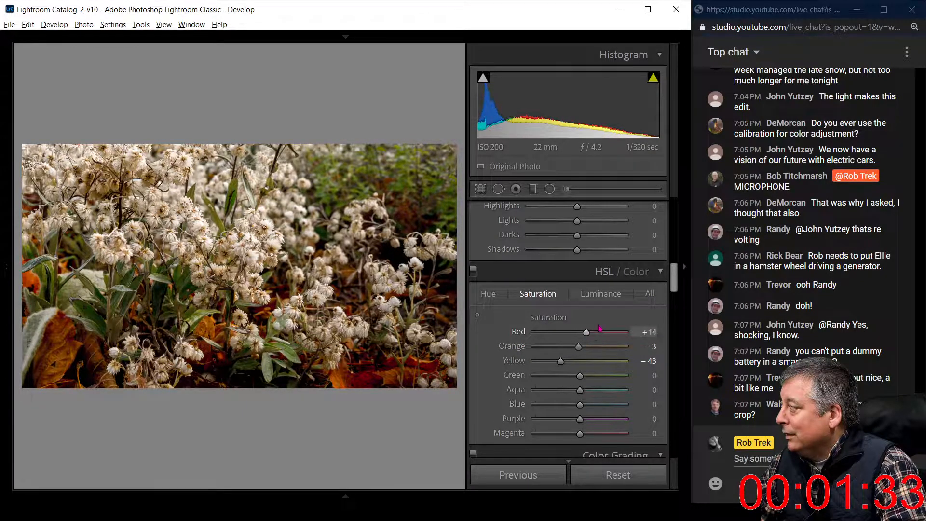
# Step: Sharpen the flowers photo with Amount 75 and Masking 74
pyautogui.scroll(-10, 607, 360)
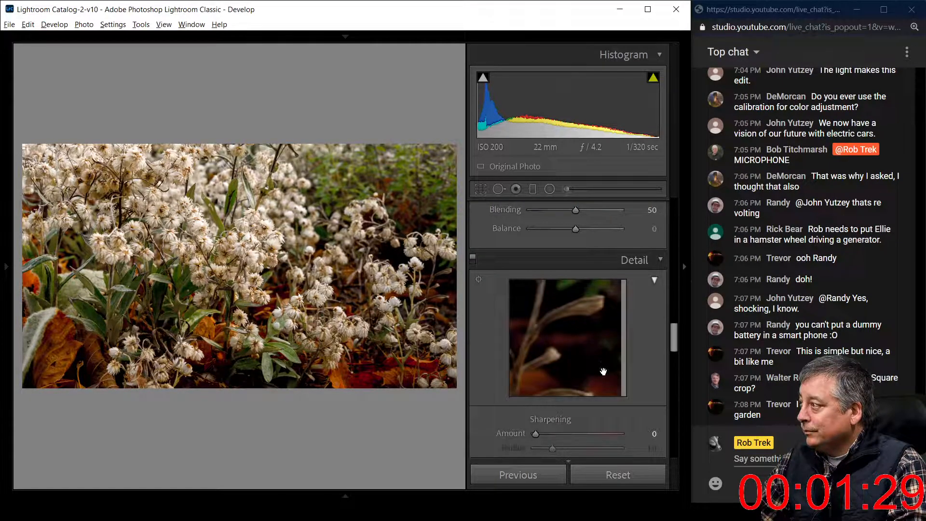
pyautogui.scroll(-2, 604, 370)
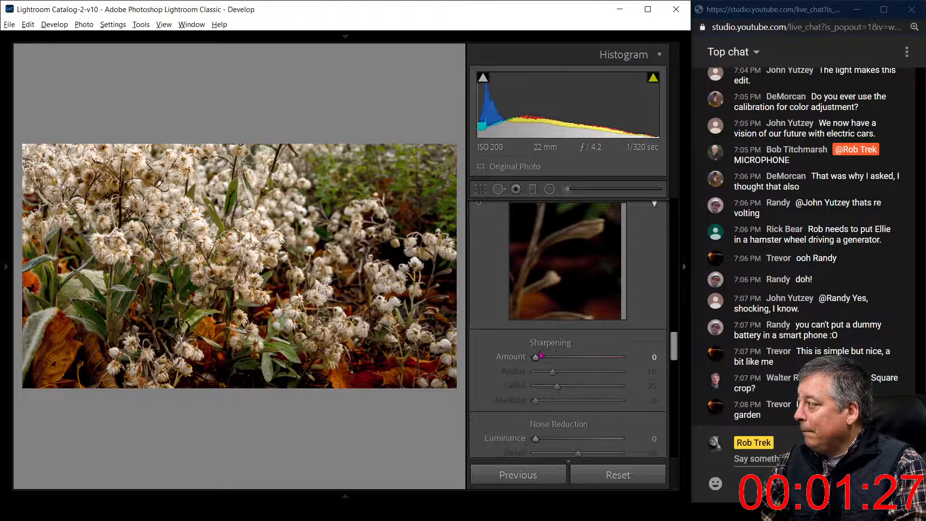
pyautogui.moveTo(536, 357); pyautogui.dragTo(556, 358)
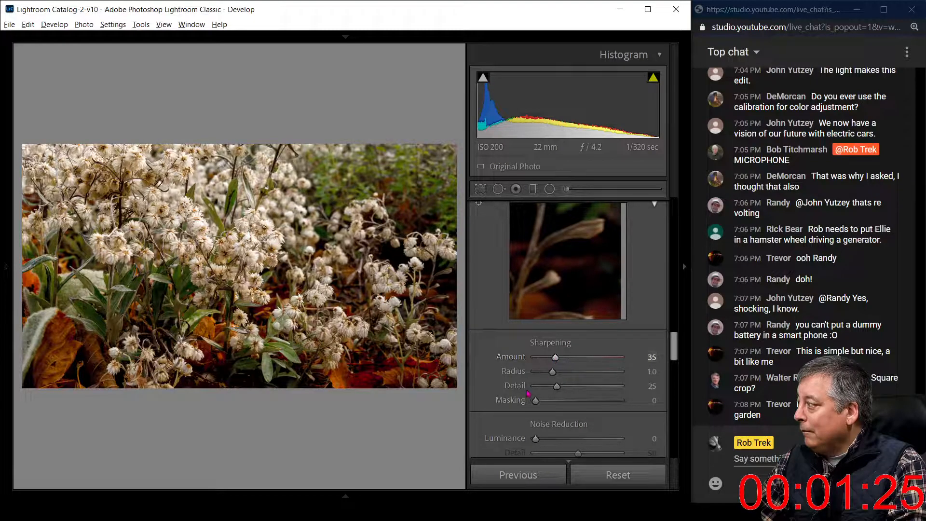
pyautogui.moveTo(535, 401); pyautogui.dragTo(598, 408)
pyautogui.moveTo(561, 363); pyautogui.dragTo(582, 363)
# Step: Add a post-crop vignette with Amount -33, Midpoint 33, Feather 100 and Highlights 33
pyautogui.scroll(-2, 503, 385)
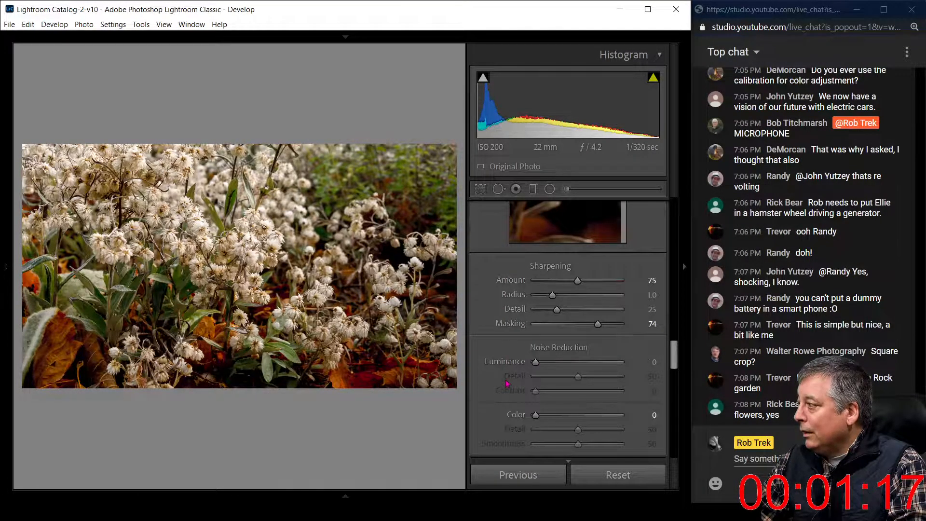
pyautogui.scroll(-12, 511, 374)
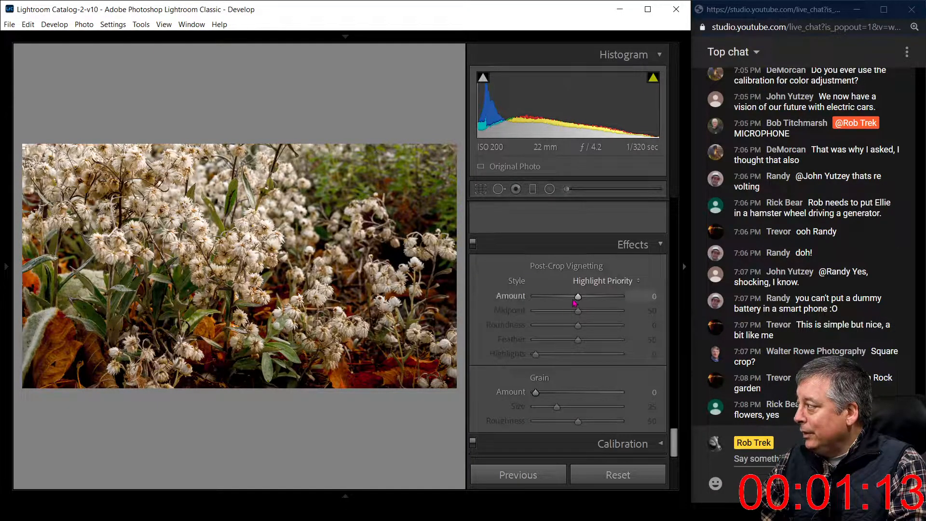
pyautogui.moveTo(578, 297); pyautogui.dragTo(619, 339)
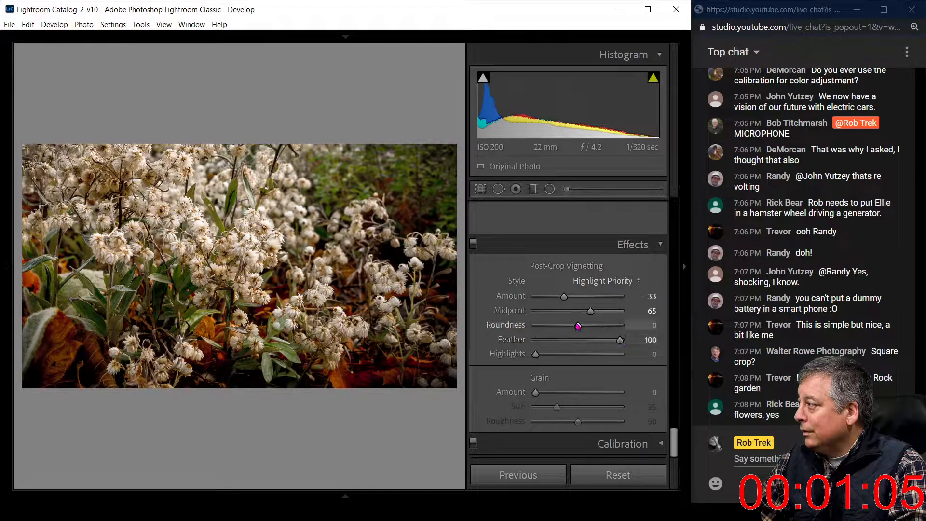
pyautogui.moveTo(590, 311); pyautogui.dragTo(563, 314)
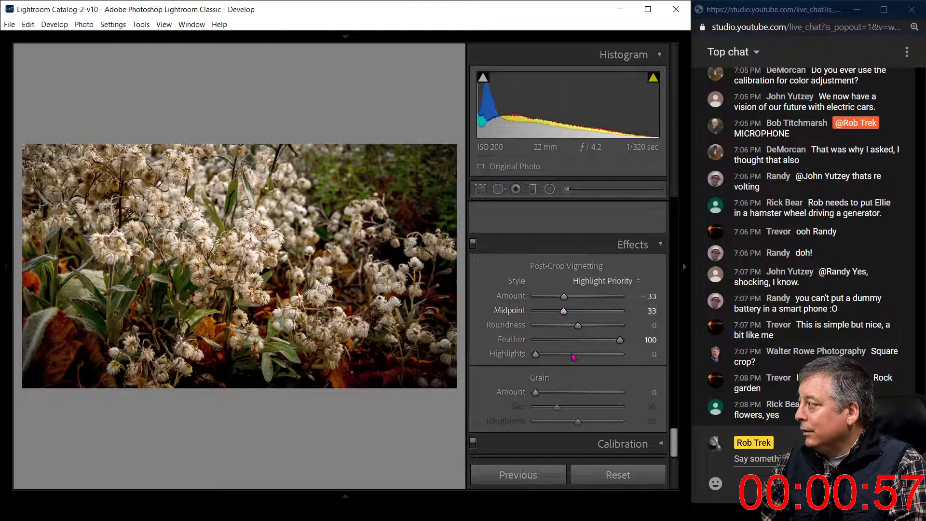
pyautogui.moveTo(537, 358); pyautogui.dragTo(564, 356)
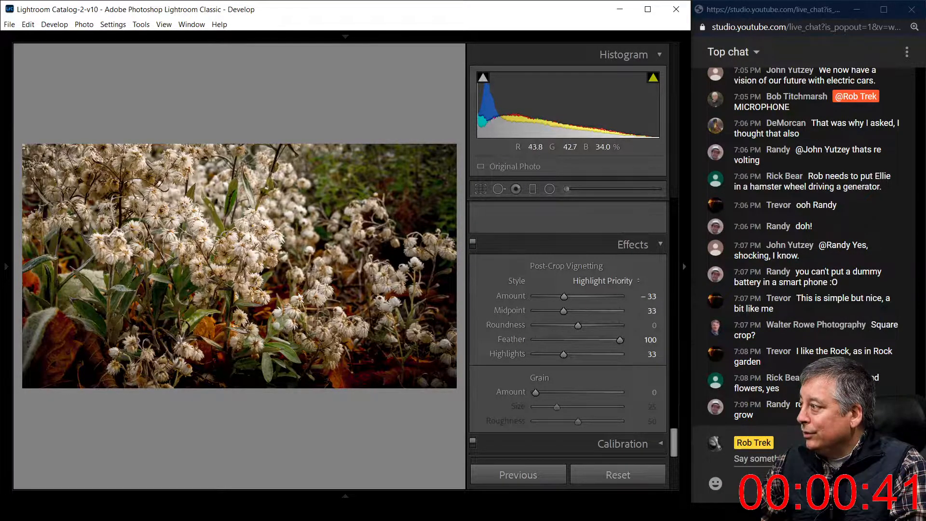
# Step: Change the crop aspect to 1 x 1 and enlarge the square upward to include the background flowers and part of the boulder
pyautogui.click(480, 189)
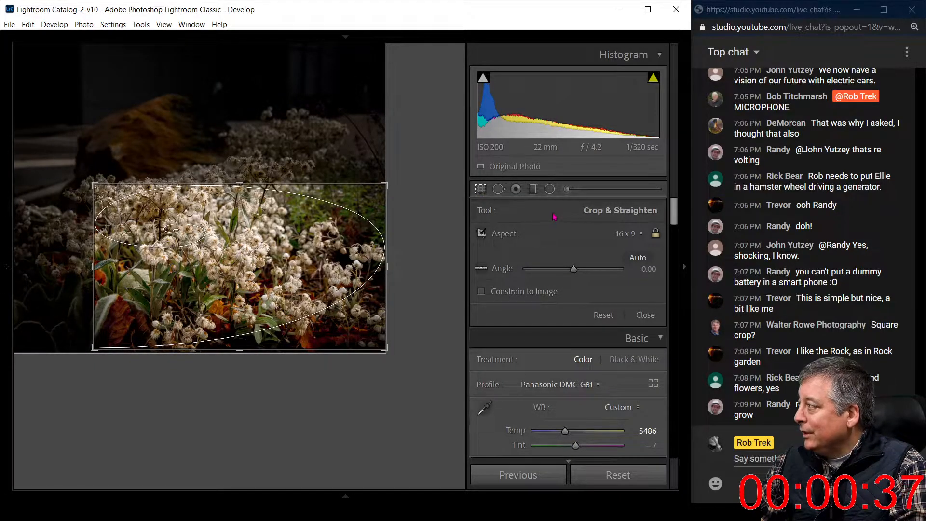
pyautogui.click(624, 235)
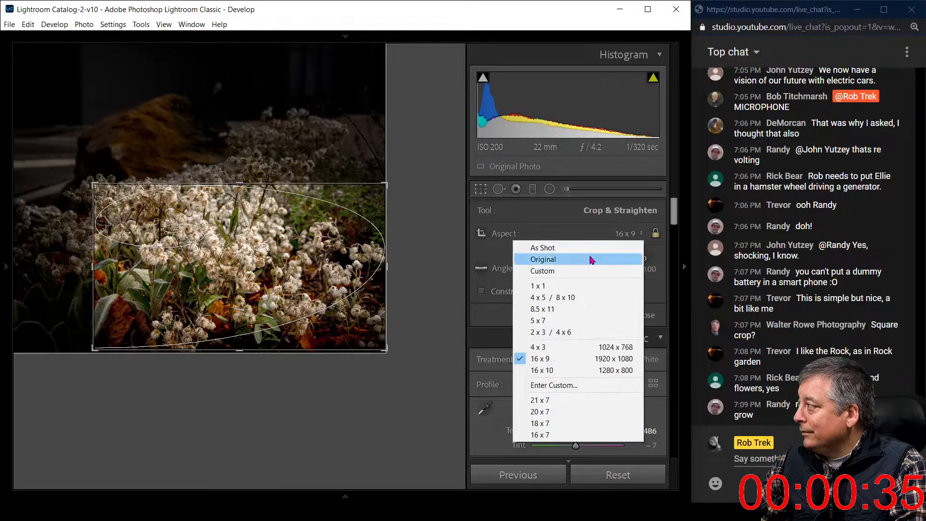
pyautogui.click(577, 286)
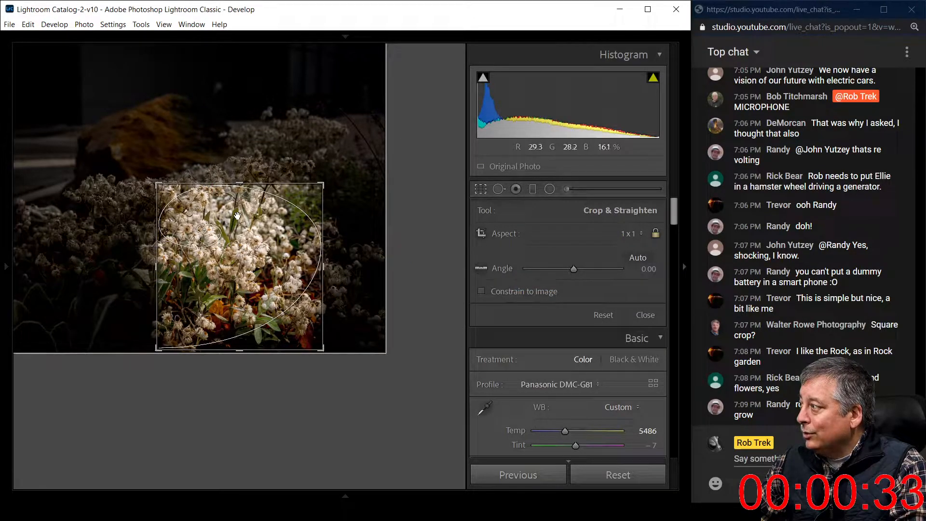
pyautogui.moveTo(240, 185); pyautogui.dragTo(240, 152)
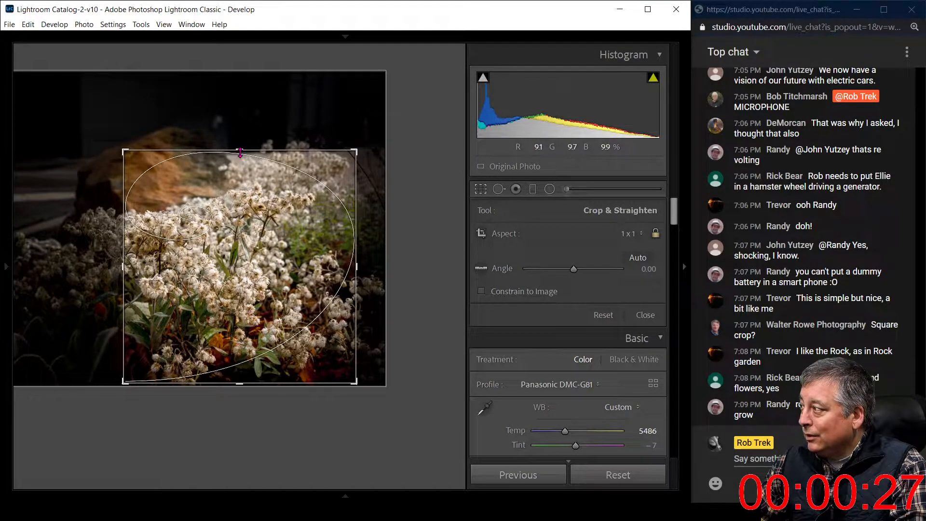
pyautogui.click(487, 190)
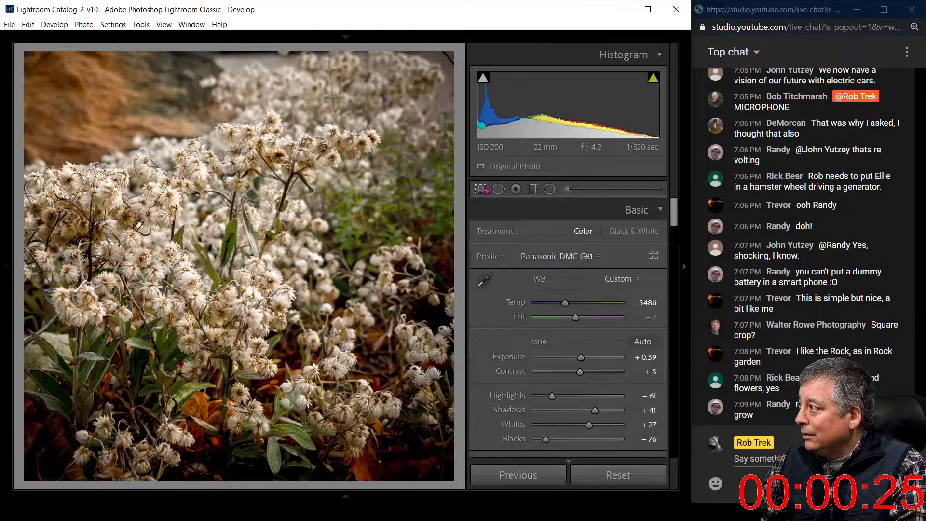
# Step: Shrink and reposition the square crop over the lower flowers, leaving out the boulder, apply it, and reopen the crop
pyautogui.click(487, 190)
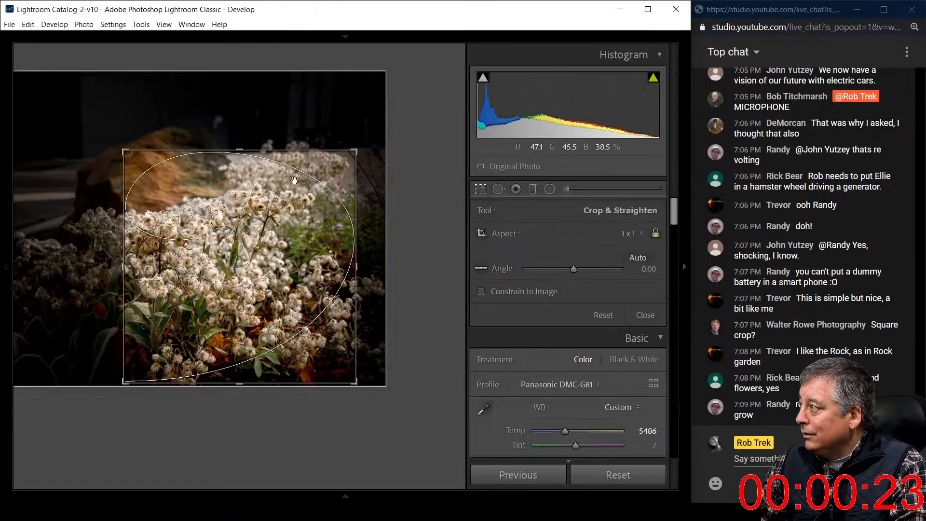
pyautogui.moveTo(247, 153); pyautogui.dragTo(247, 164)
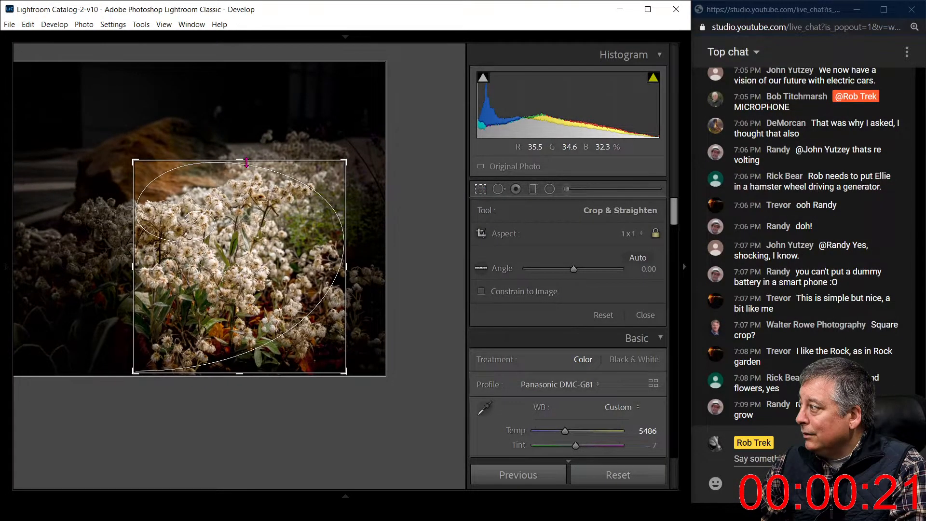
pyautogui.moveTo(249, 196)
pyautogui.mouseDown()
pyautogui.moveTo(214, 196)
pyautogui.moveTo(244, 170)
pyautogui.moveTo(244, 183)
pyautogui.mouseUp()
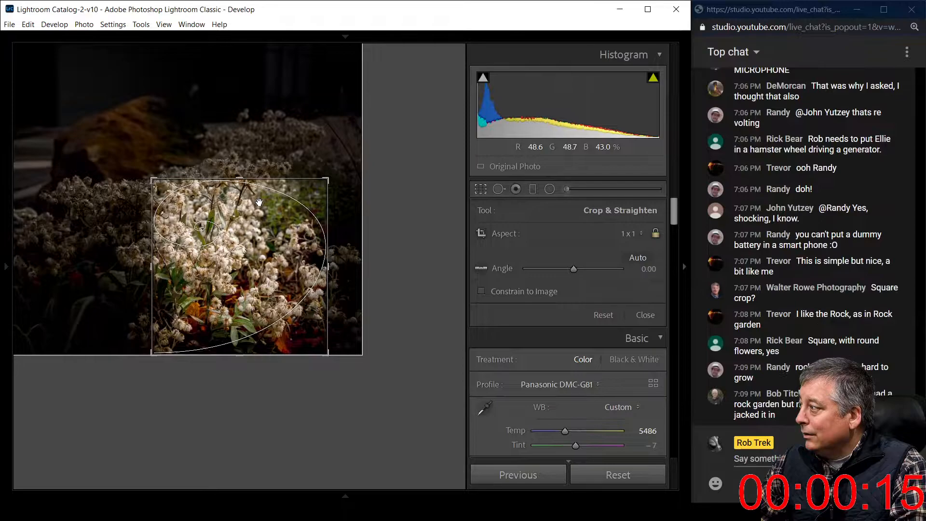
pyautogui.click(481, 189)
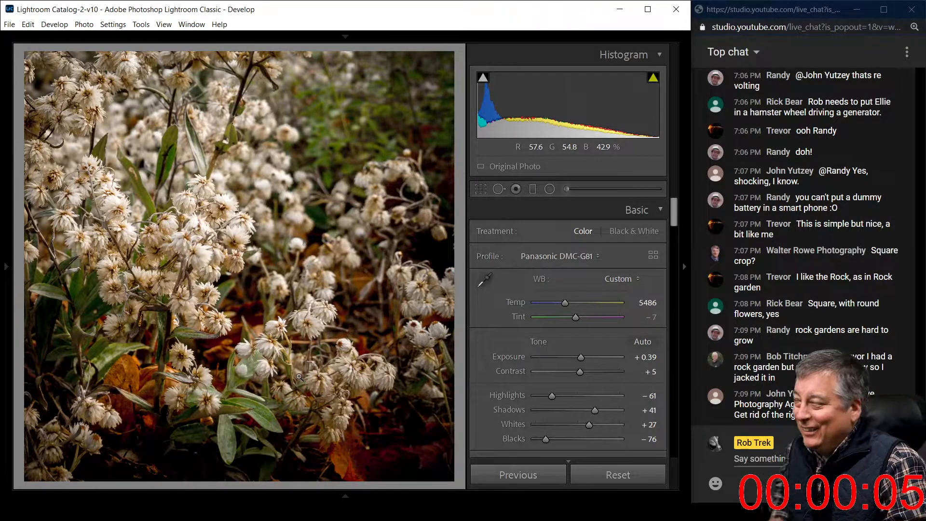
pyautogui.press('r')
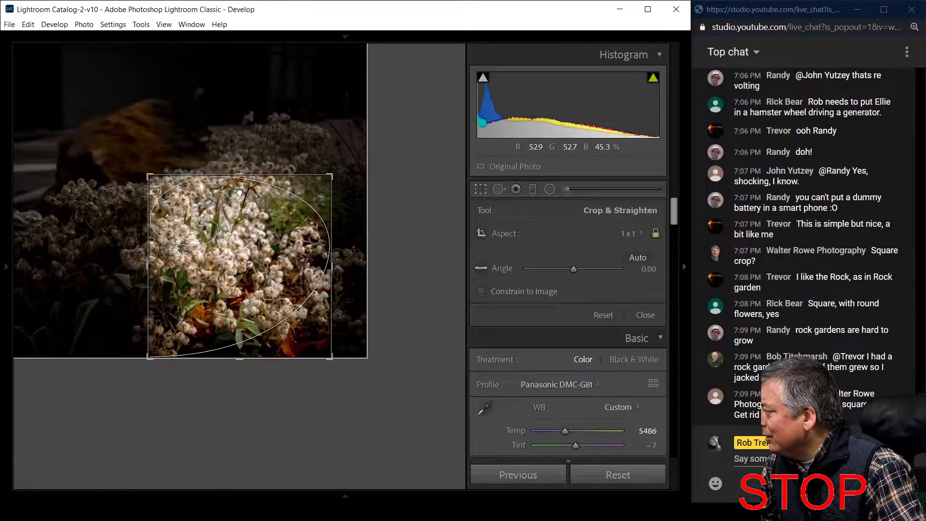
# Step: Reposition the square crop over the lower flowers, apply it, and set the white balance to Temp 5371 and Tint +13
pyautogui.moveTo(239, 193); pyautogui.dragTo(324, 197)
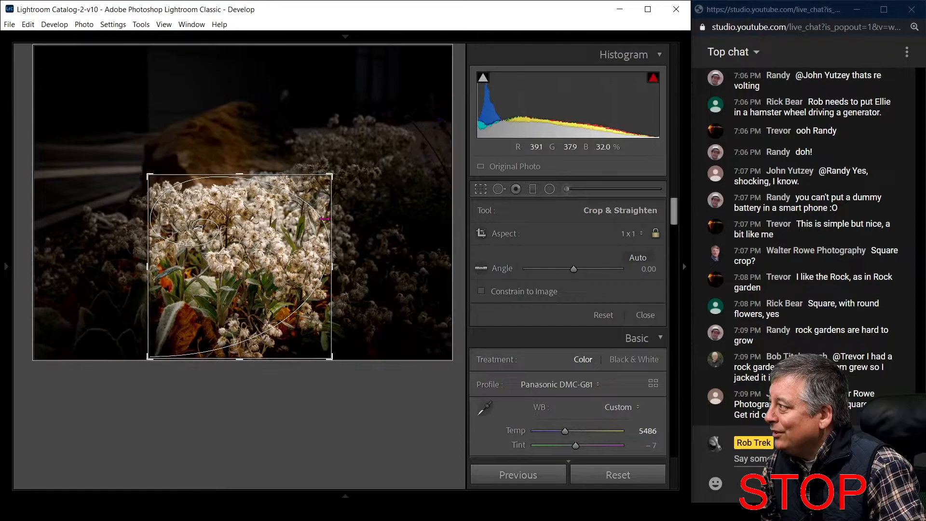
pyautogui.click(482, 189)
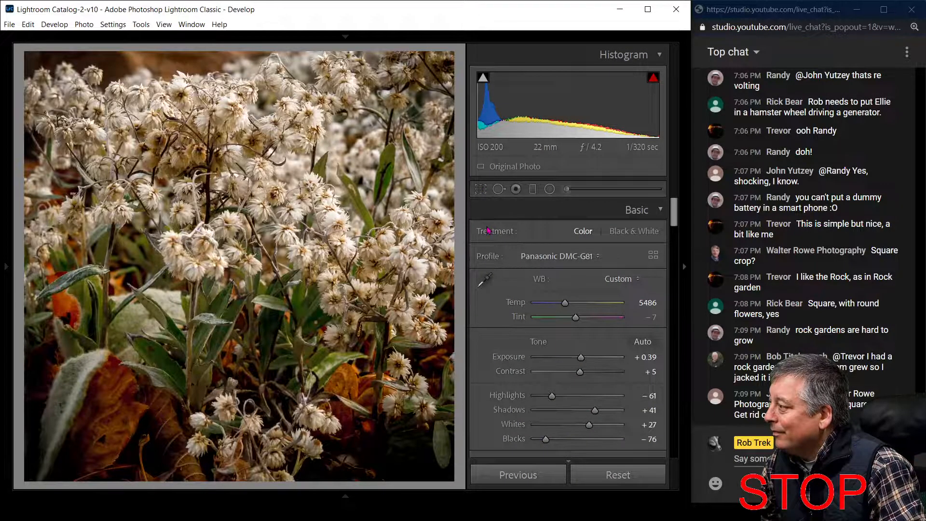
pyautogui.click(481, 190)
pyautogui.moveTo(291, 255); pyautogui.dragTo(244, 254)
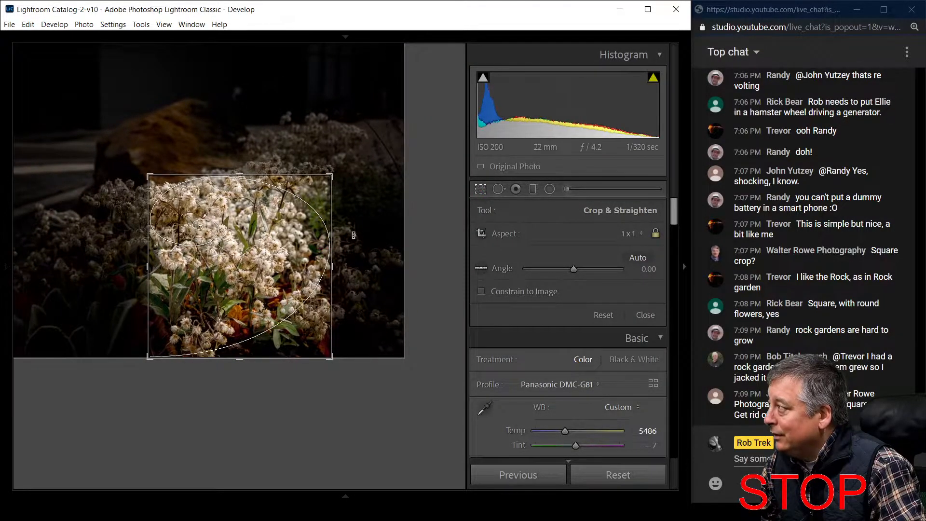
pyautogui.click(482, 190)
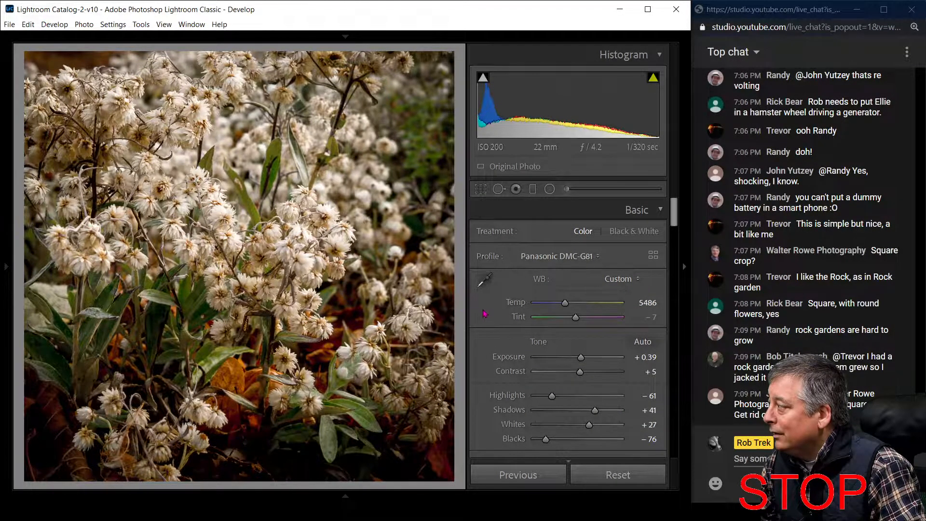
pyautogui.moveTo(568, 307)
pyautogui.mouseDown()
pyautogui.moveTo(588, 320)
pyautogui.moveTo(564, 303)
pyautogui.mouseUp()
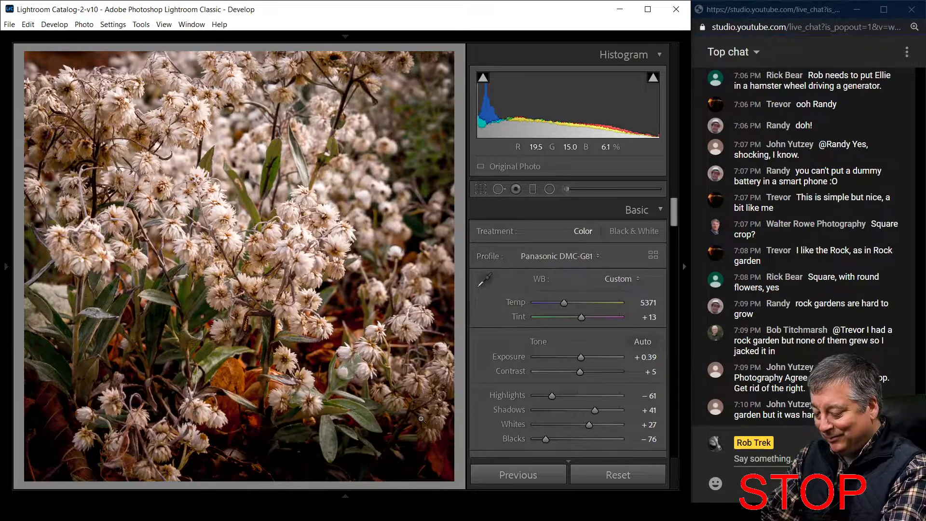
# Step: Compare the flowers photo before and after side by side, zoom in on detail, and view the edit full screen
pyautogui.press('y')
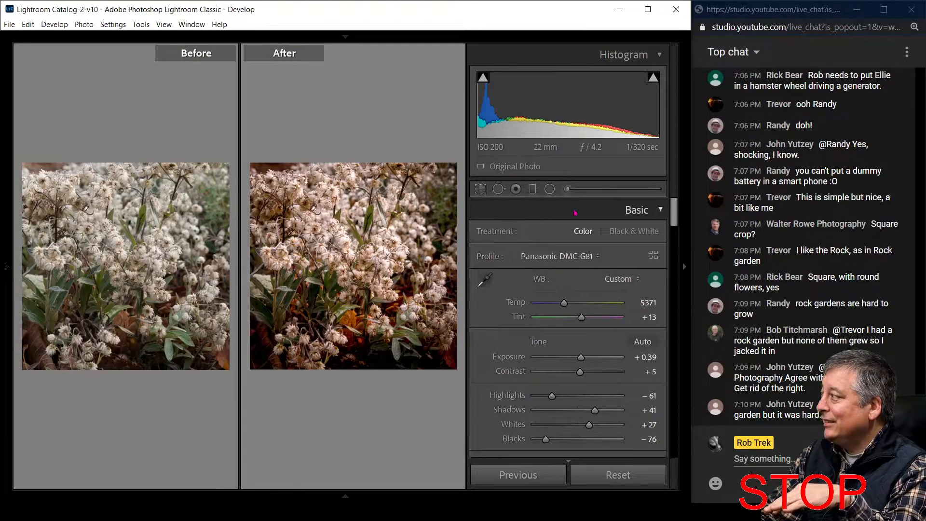
pyautogui.press('F7')
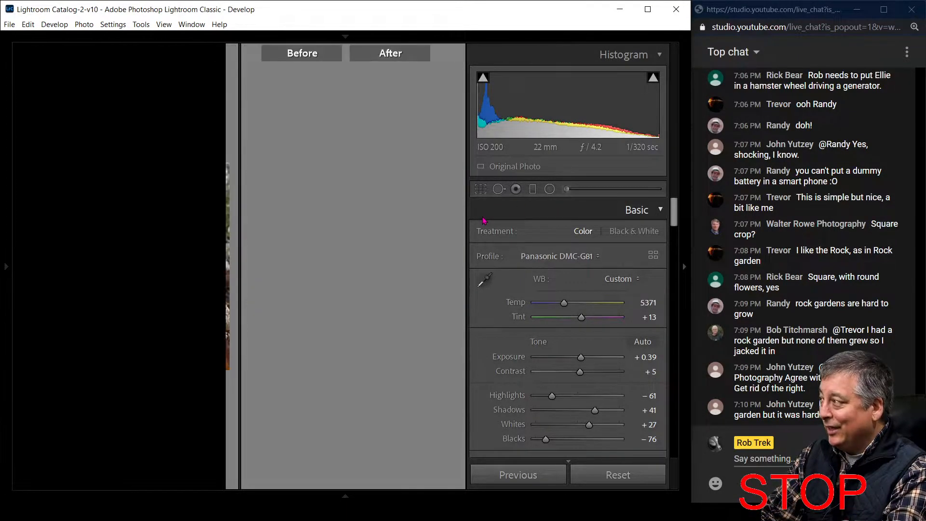
pyautogui.press('Tab')
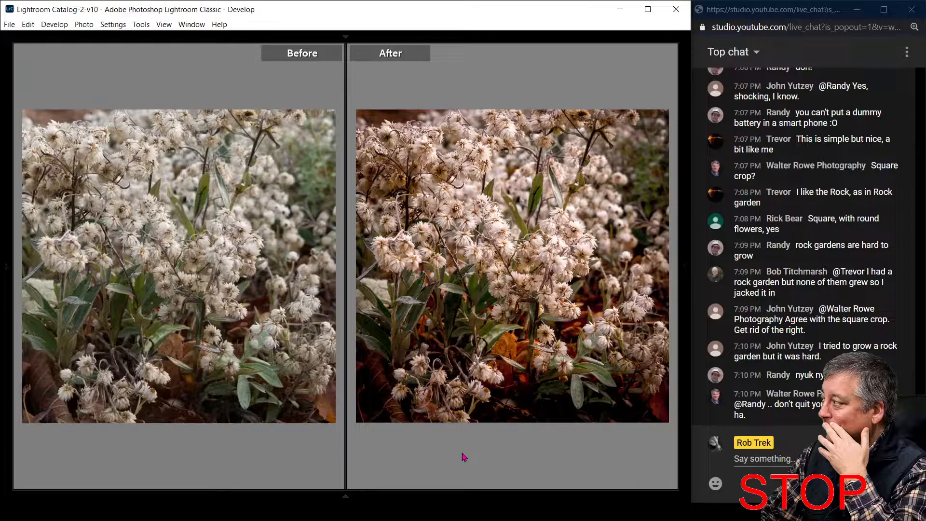
pyautogui.press('i')
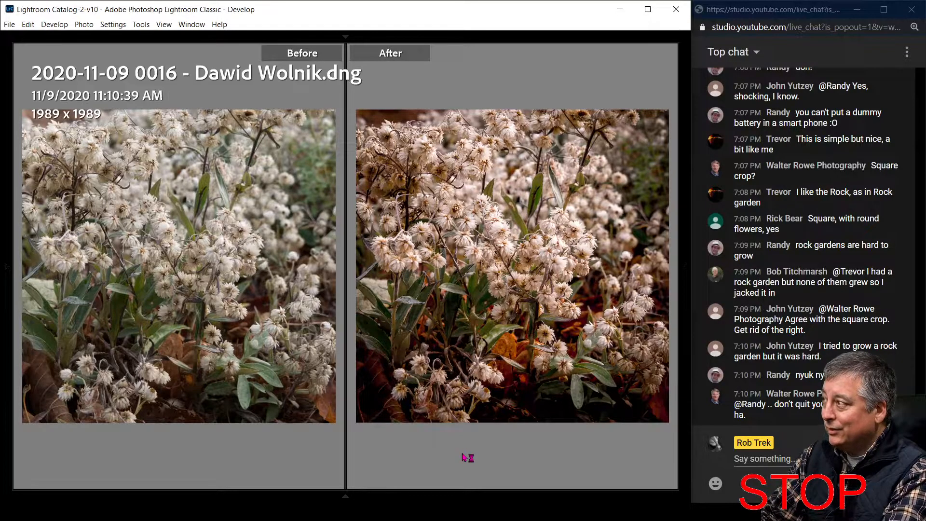
pyautogui.press('i')
pyautogui.press('i')
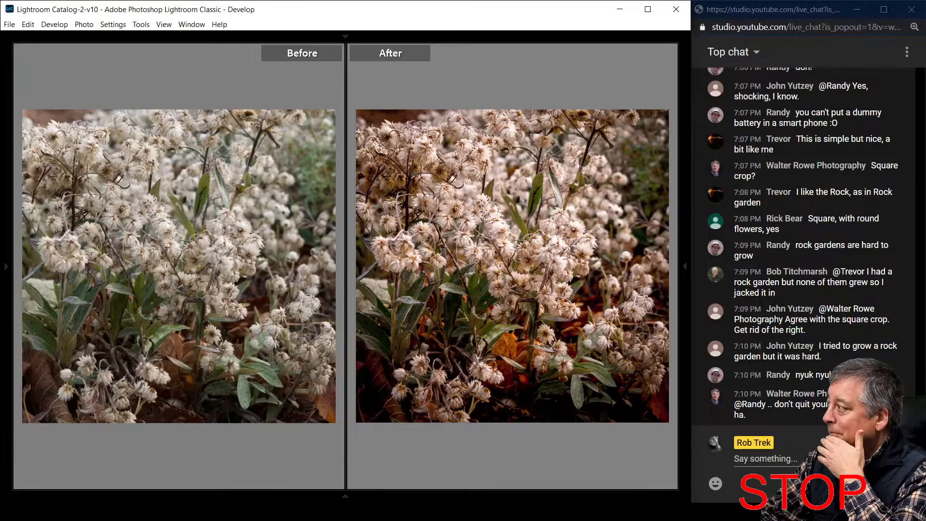
pyautogui.click(478, 263)
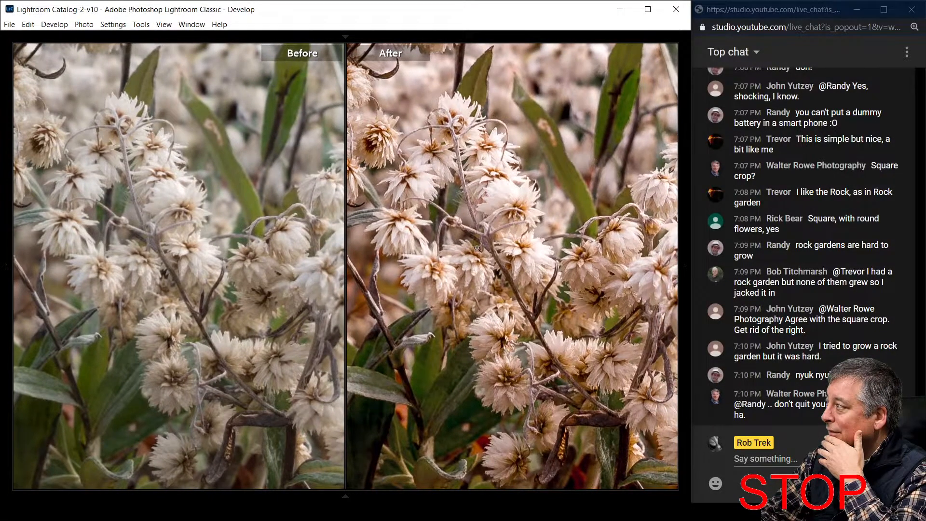
pyautogui.click(485, 247)
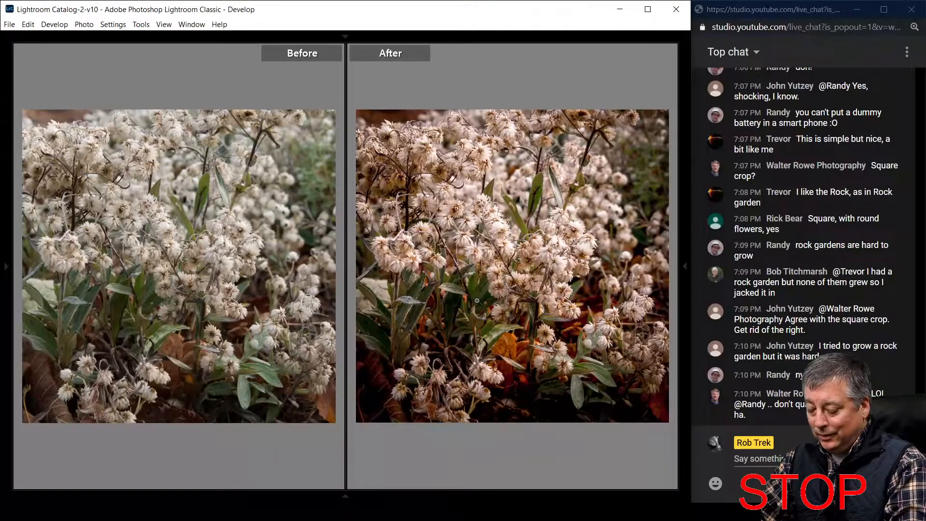
pyautogui.press('y')
pyautogui.press('f')
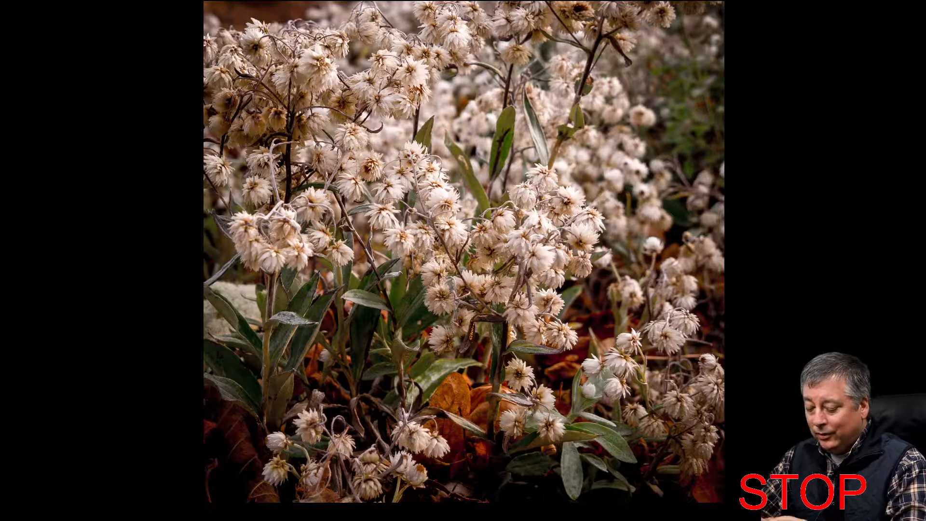
pyautogui.press('f')
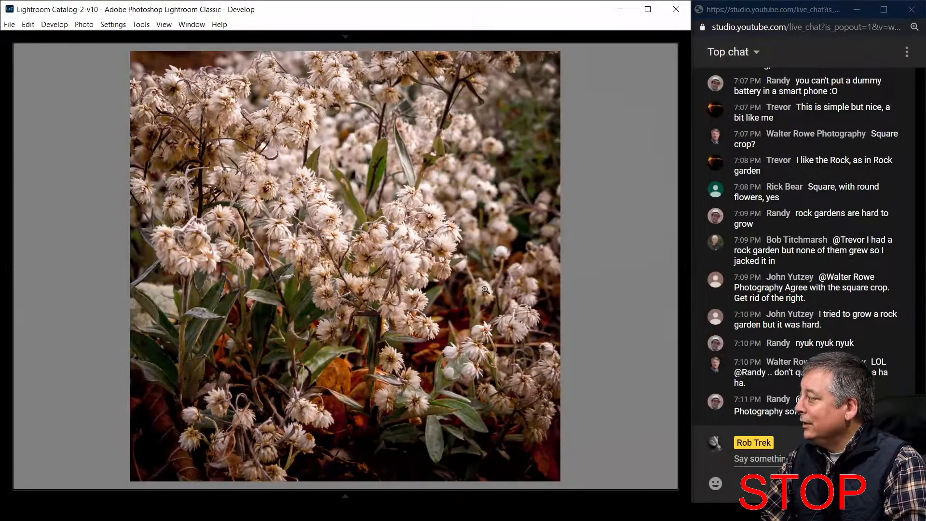
# Step: Enlarge the square crop to include part of the boulder, shift it to take in the lower orange leaves, and apply it
pyautogui.press('r')
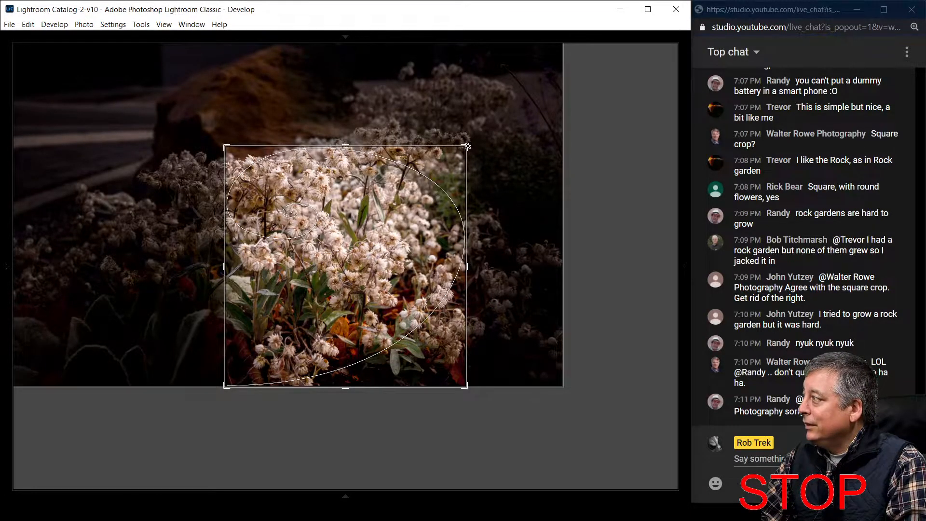
pyautogui.moveTo(467, 146); pyautogui.dragTo(583, 122)
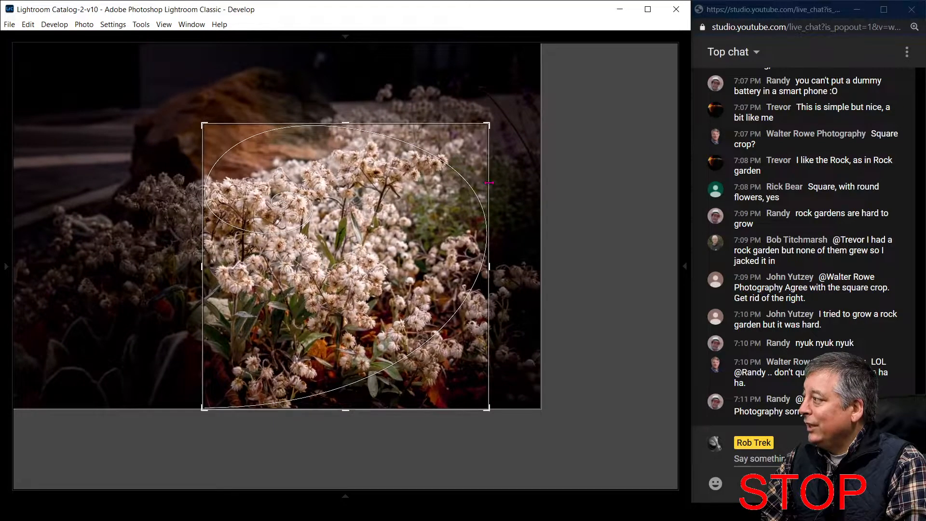
pyautogui.doubleClick(468, 210)
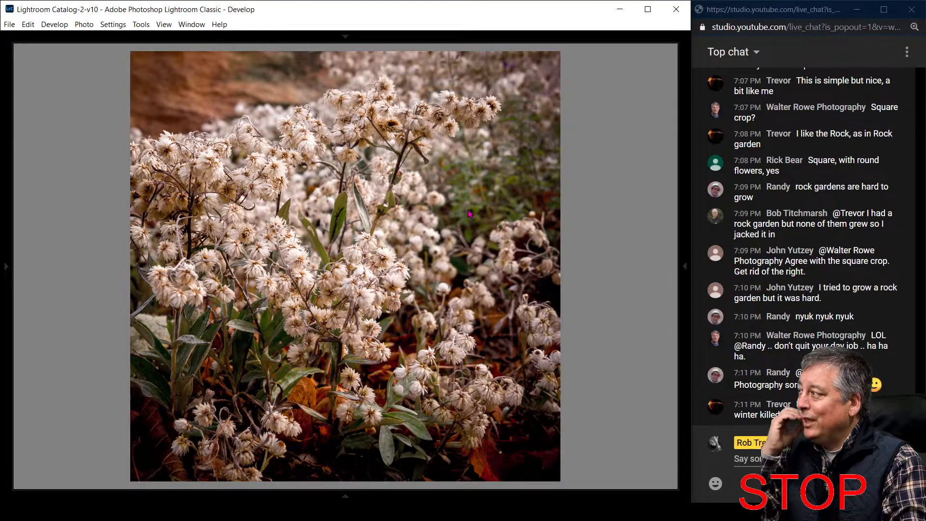
pyautogui.press('r')
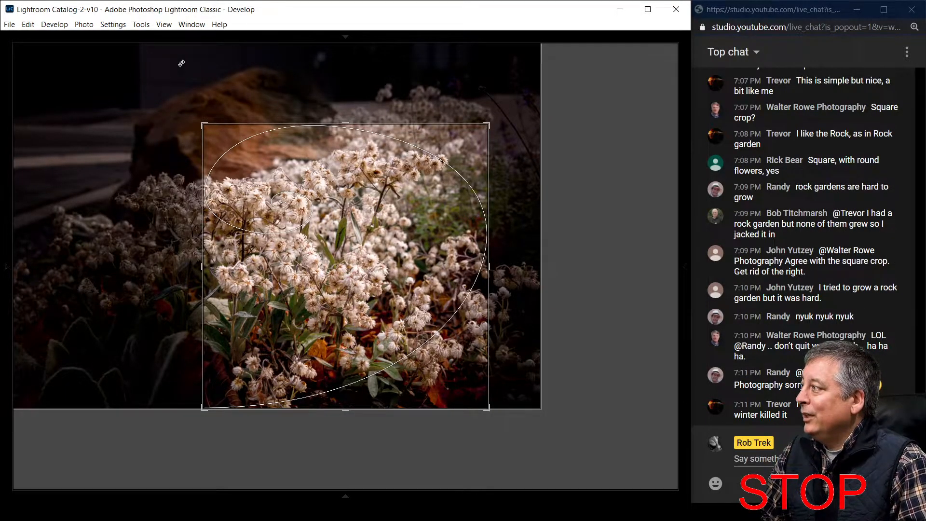
pyautogui.moveTo(309, 289); pyautogui.dragTo(356, 290)
pyautogui.press('r')
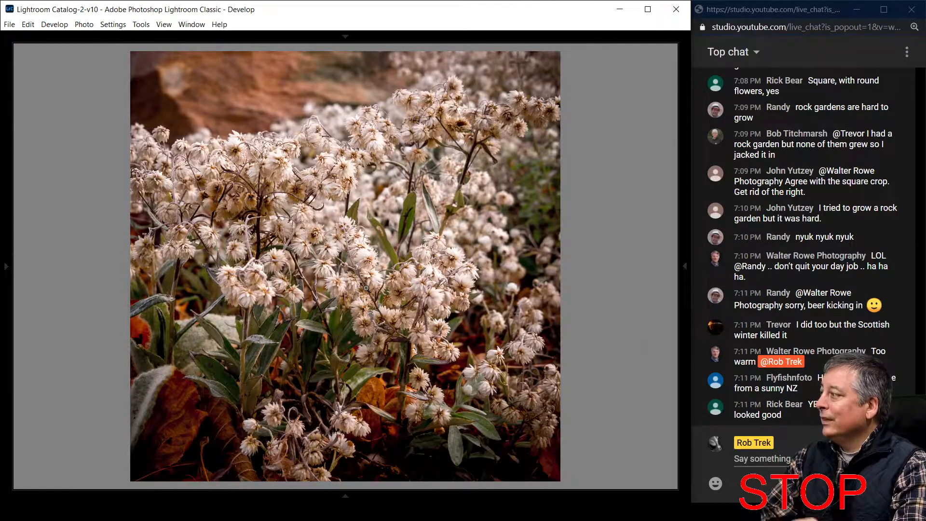
# Step: Shrink the square crop to a tight close-up of the central flower heads and green leaves, and apply it
pyautogui.press('r')
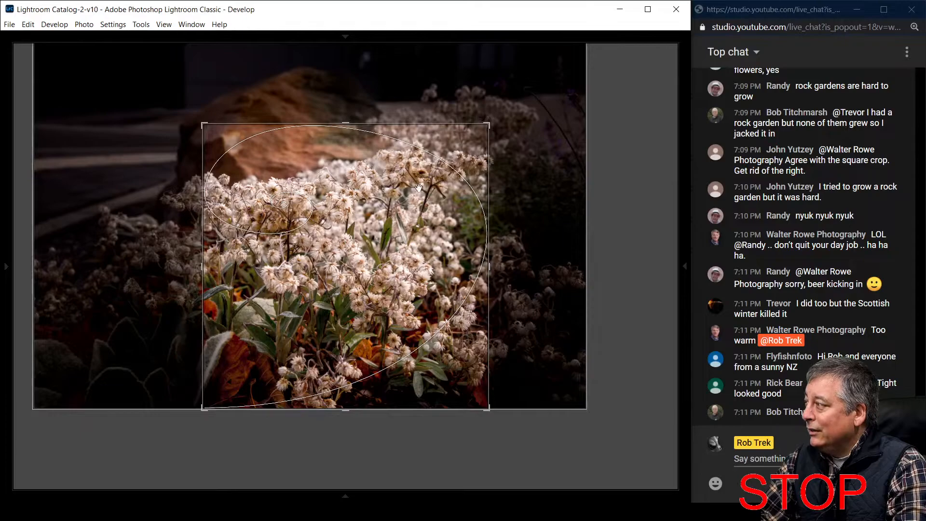
pyautogui.moveTo(353, 126); pyautogui.dragTo(363, 199)
pyautogui.moveTo(358, 253); pyautogui.dragTo(357, 349)
pyautogui.press('Return')
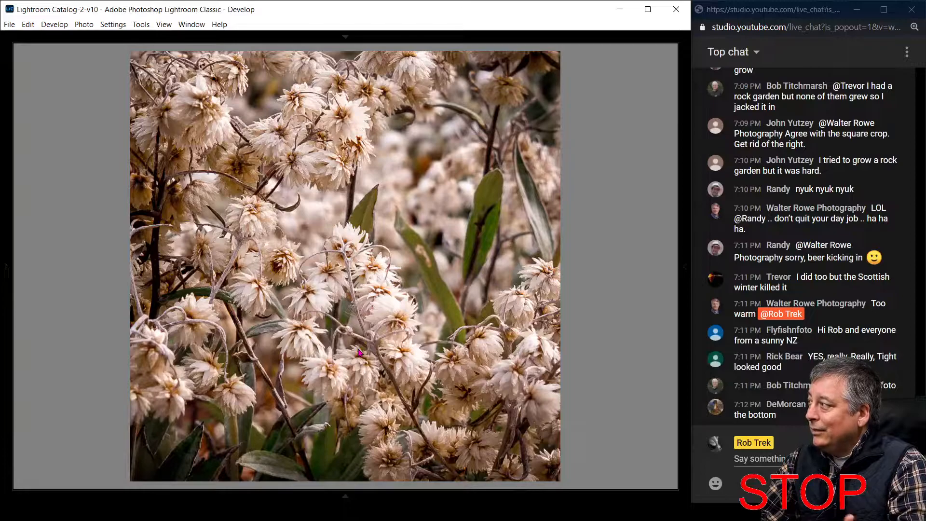
# Step: Set Blacks to -100 and Whites to +51, and adjust the white balance to Temp 5086 and Tint +15
pyautogui.moveTo(686, 275)
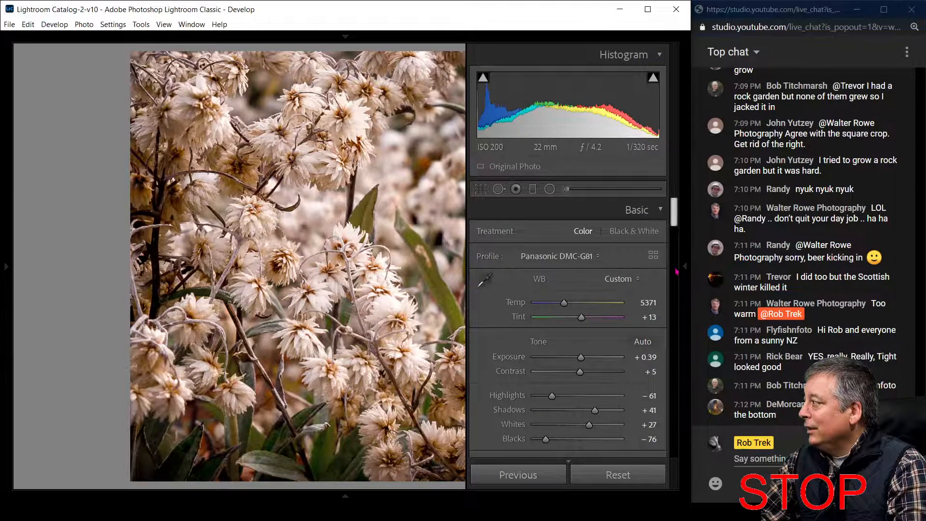
pyautogui.moveTo(546, 439); pyautogui.dragTo(535, 440)
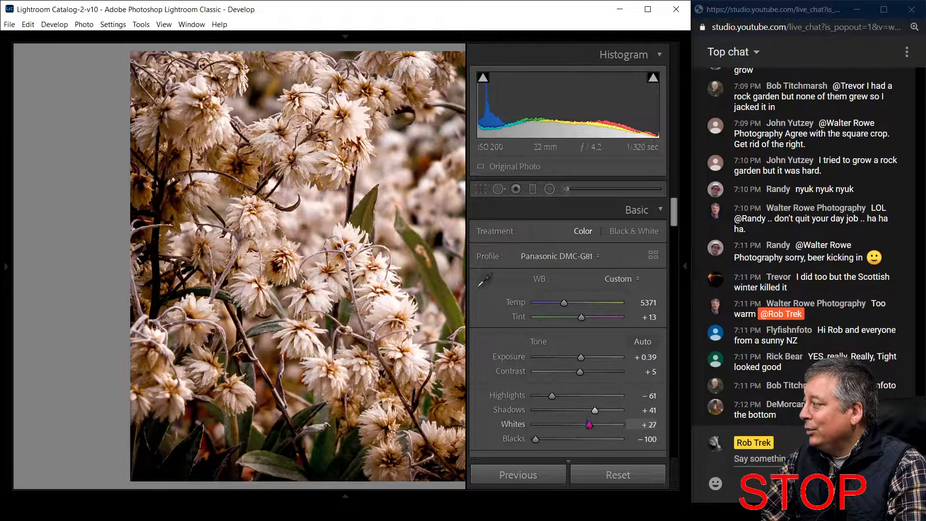
pyautogui.moveTo(589, 424); pyautogui.dragTo(599, 425)
pyautogui.moveTo(565, 303); pyautogui.dragTo(583, 320)
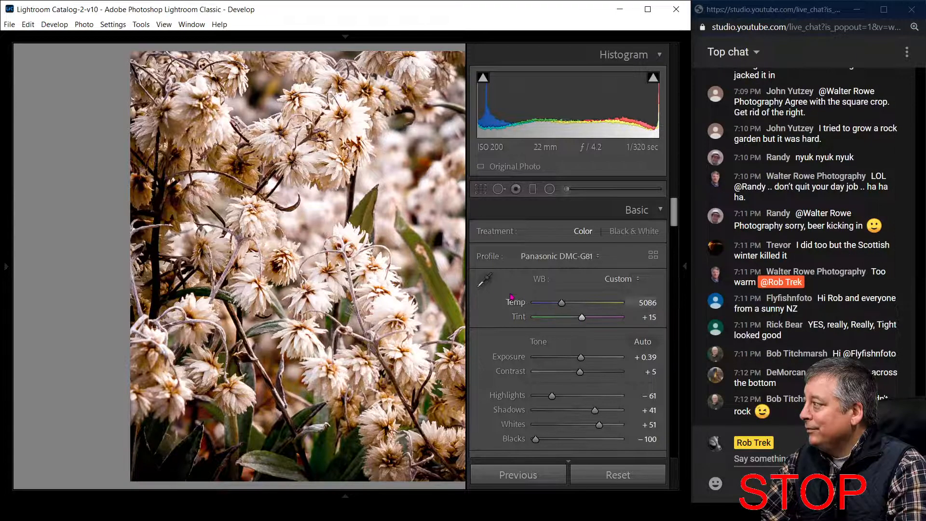
# Step: Try sampling a neutral white balance from a flower, undo it, and briefly check the before-and-after view
pyautogui.click(320, 289)
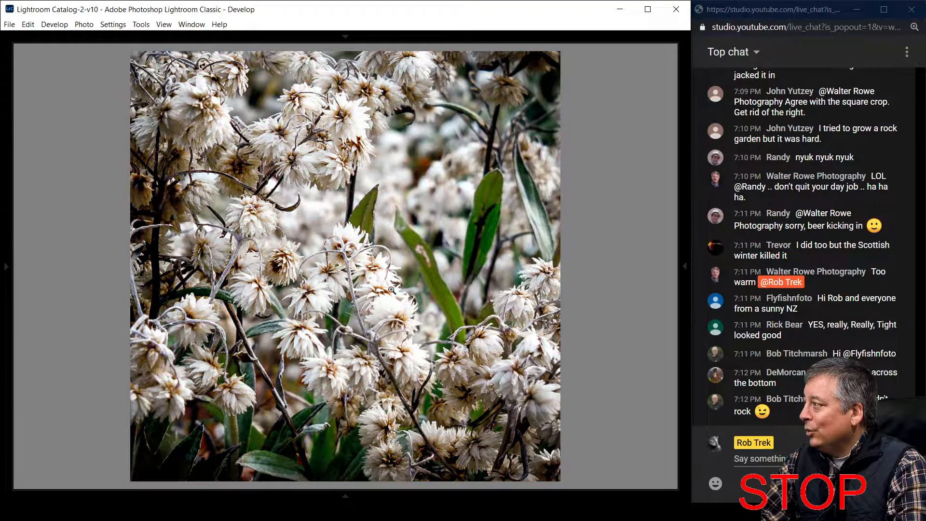
pyautogui.hotkey('ctrl', 'z')
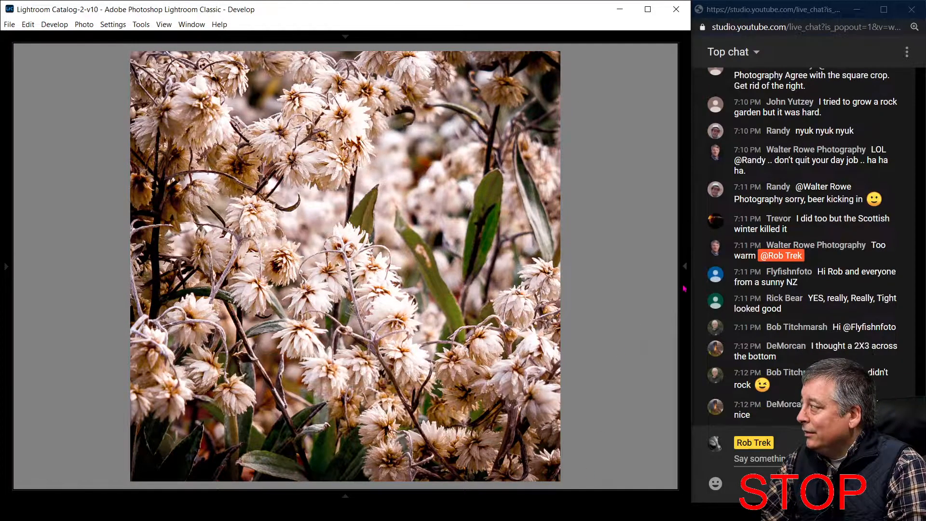
pyautogui.moveTo(684, 288)
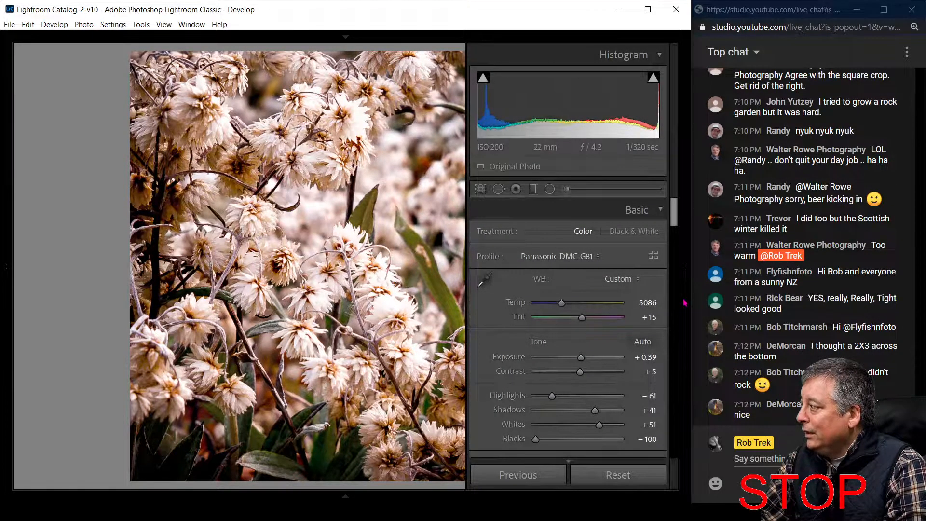
pyautogui.press('y')
pyautogui.click(686, 269)
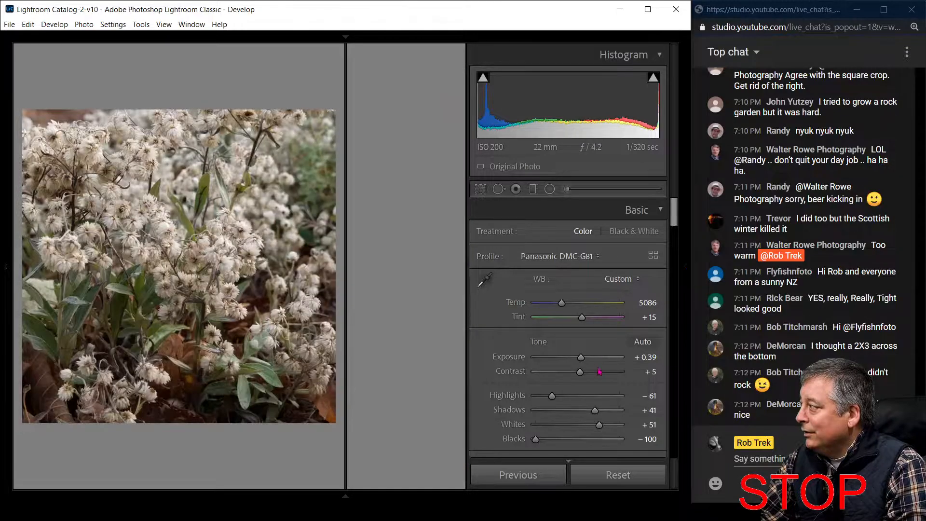
pyautogui.press('y')
# Step: Set Texture to -42, Dehaze to -12, Vibrance to -44 and Saturation to +41, and reset Clarity to 0
pyautogui.scroll(-10, 595, 377)
pyautogui.scroll(1, 597, 376)
pyautogui.scroll(8, 596, 375)
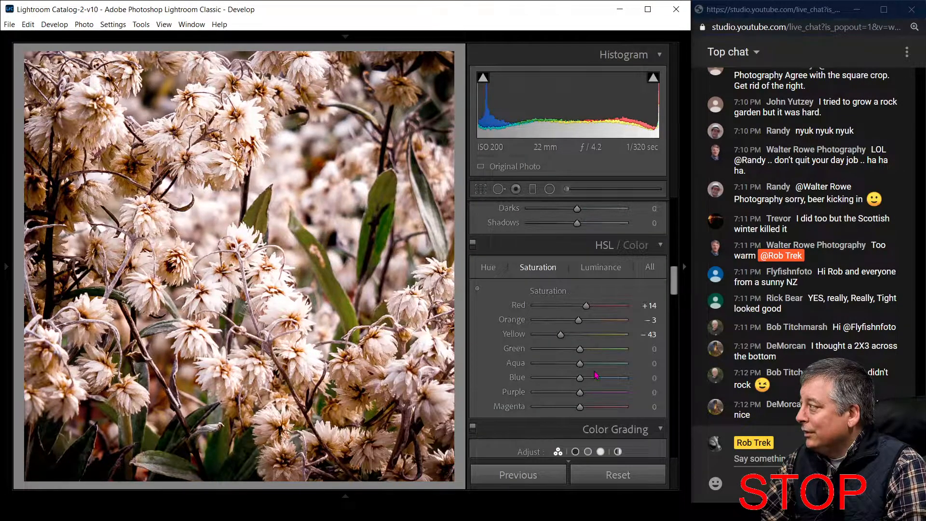
pyautogui.scroll(2, 600, 375)
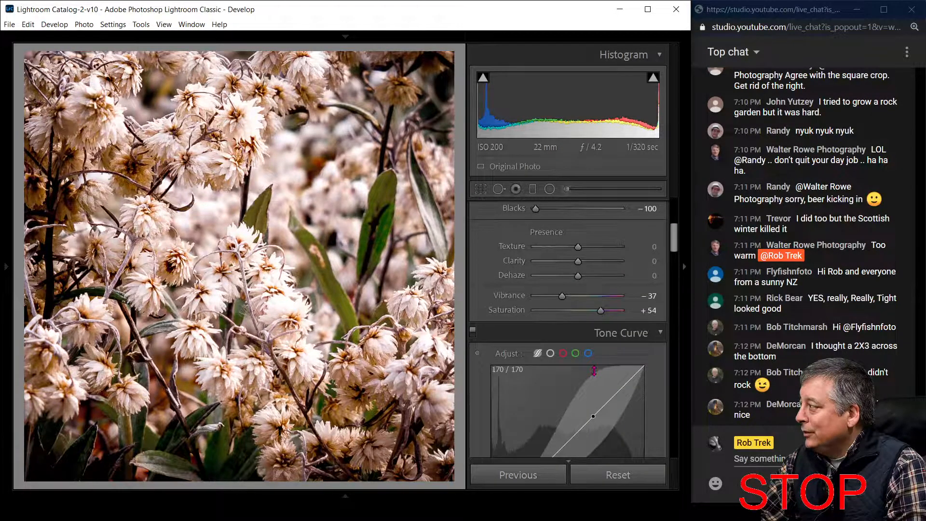
pyautogui.moveTo(600, 310); pyautogui.dragTo(586, 261)
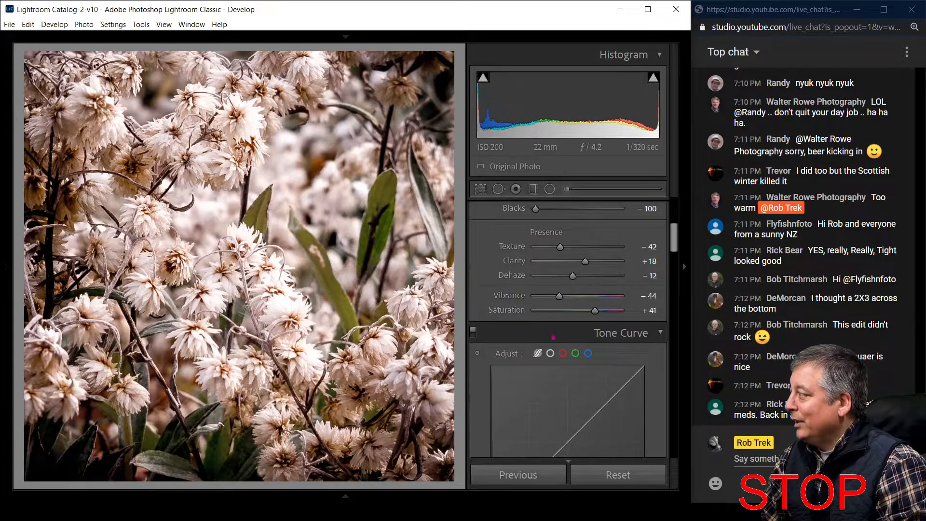
pyautogui.doubleClick(585, 261)
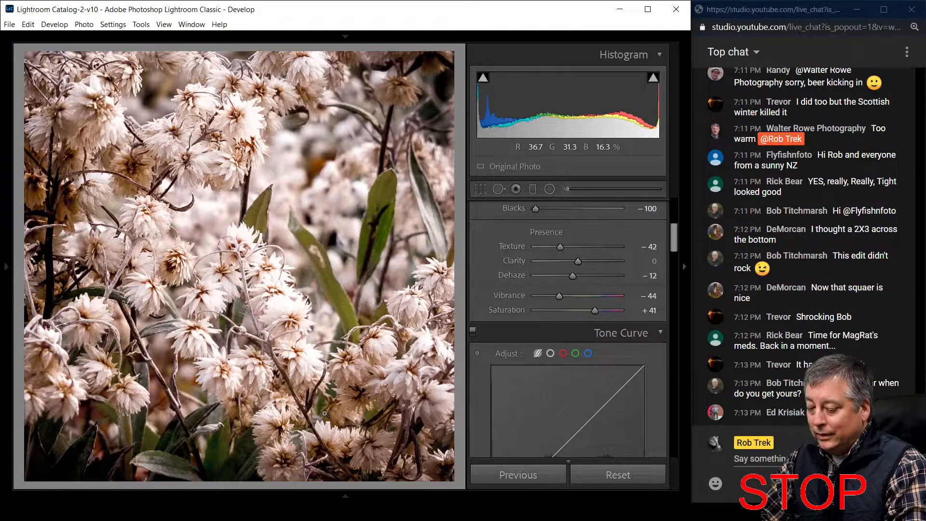
# Step: Check the crop's placement in the full frame, return to the library grid, and open the rainbow landscape photo
pyautogui.press('r')
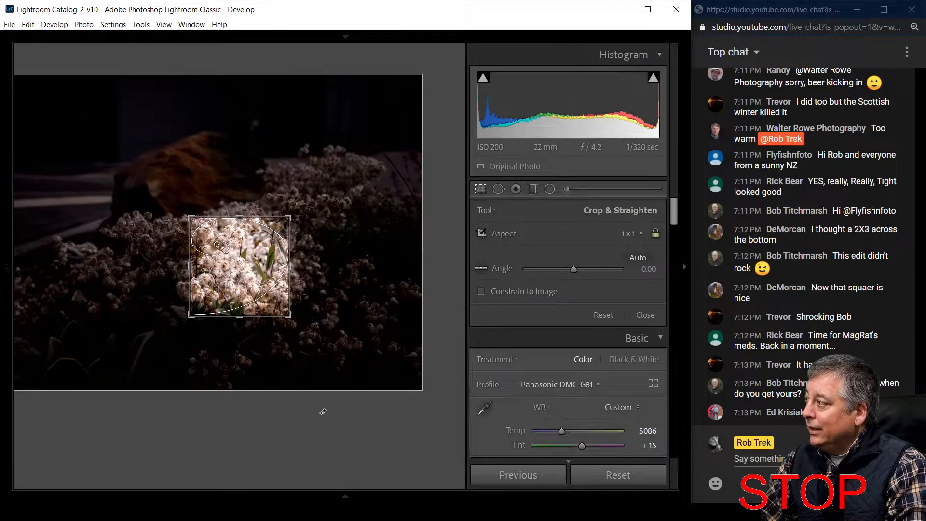
pyautogui.press('Return')
pyautogui.press('g')
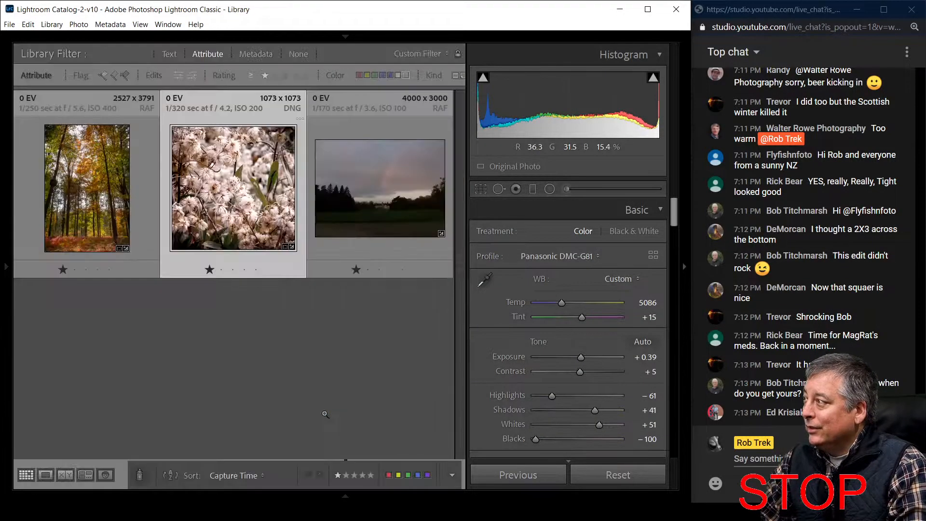
pyautogui.doubleClick(371, 197)
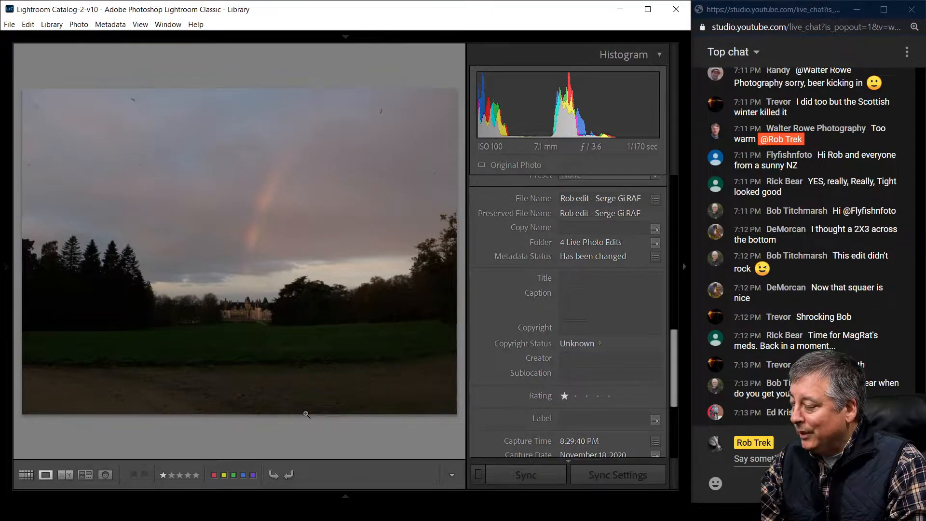
# Step: Cycle the info overlay on the rainbow landscape to check its file details and its camera and exposure settings
pyautogui.press('i')
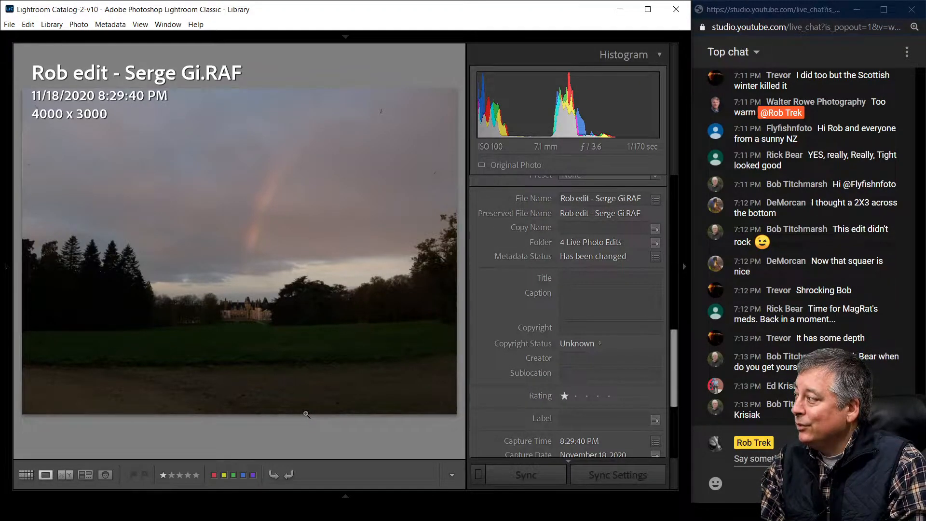
pyautogui.press('i')
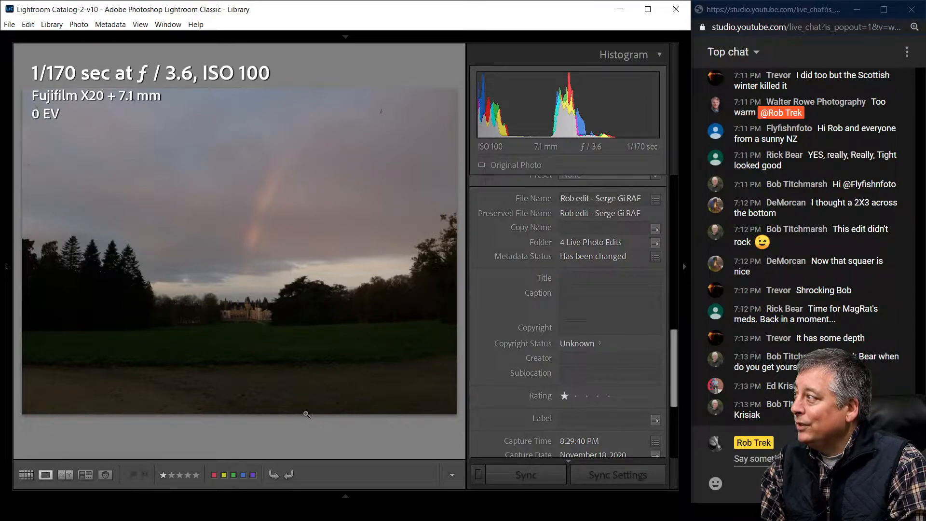
pyautogui.press('i')
pyautogui.press('i')
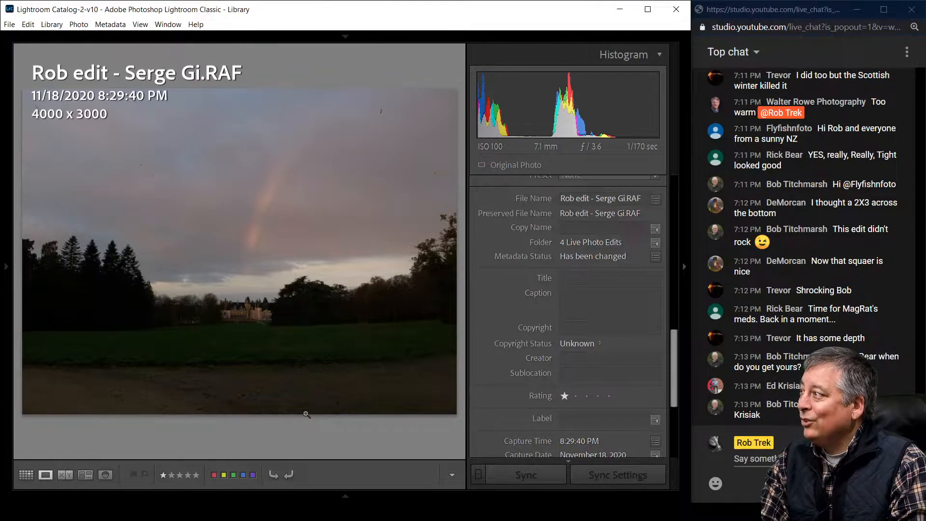
pyautogui.press('i')
# Step: Inspect the rainbow landscape full screen, zooming in on the sky and back out, and return to the Library loupe view
pyautogui.press('f')
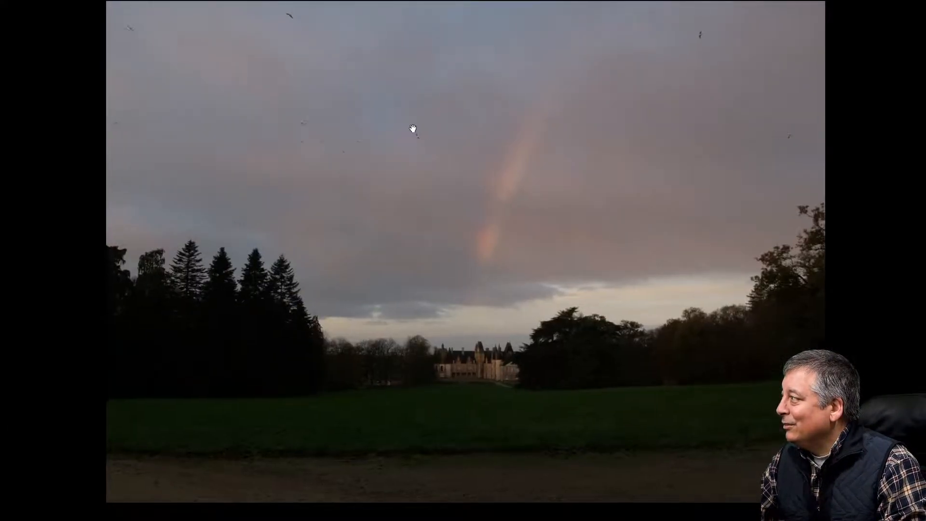
pyautogui.click(414, 128)
pyautogui.click(432, 217)
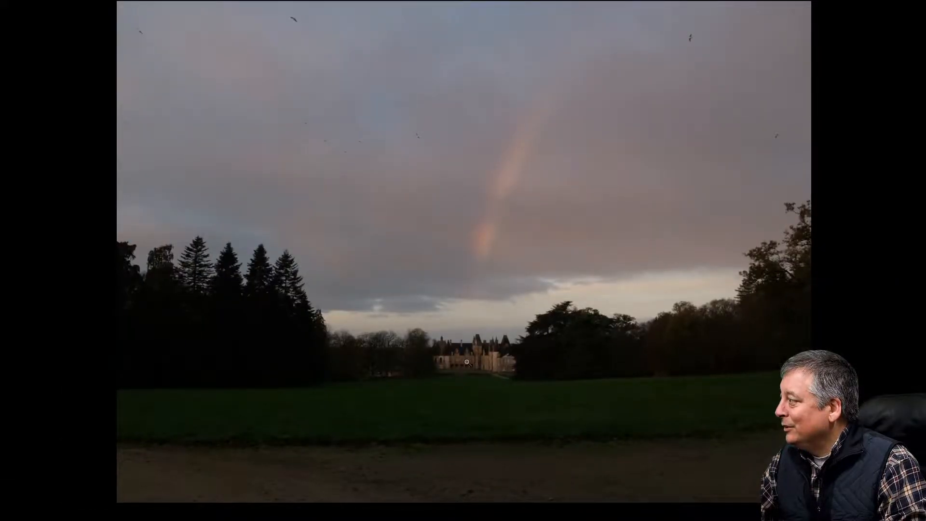
pyautogui.press('f')
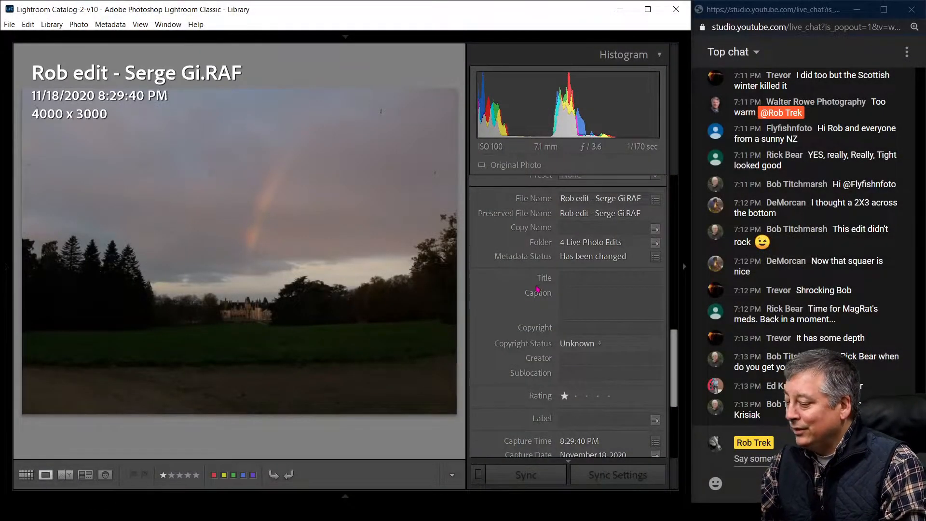
# Step: Crop the photo at a 4 x 3 aspect to an upright frame of about 1723 x 2297 around the rainbow and château
pyautogui.press('d')
pyautogui.press('r')
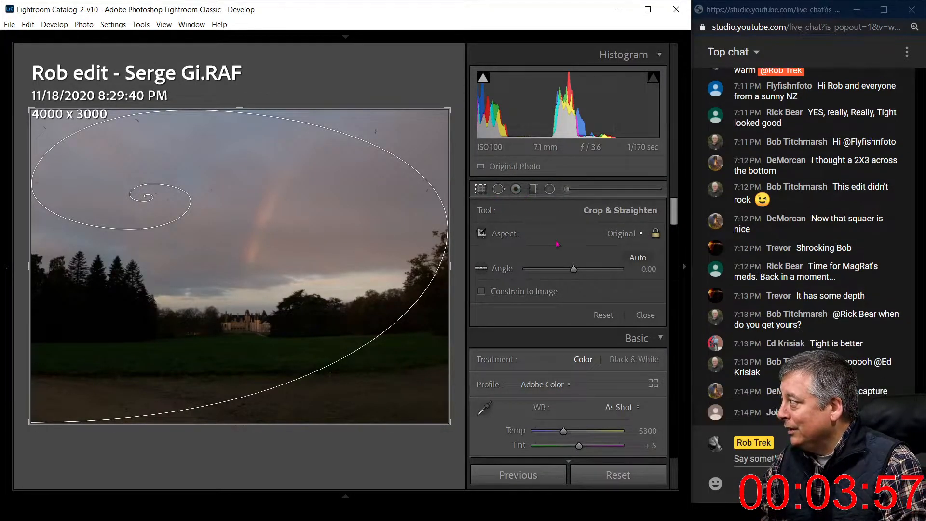
pyautogui.click(610, 239)
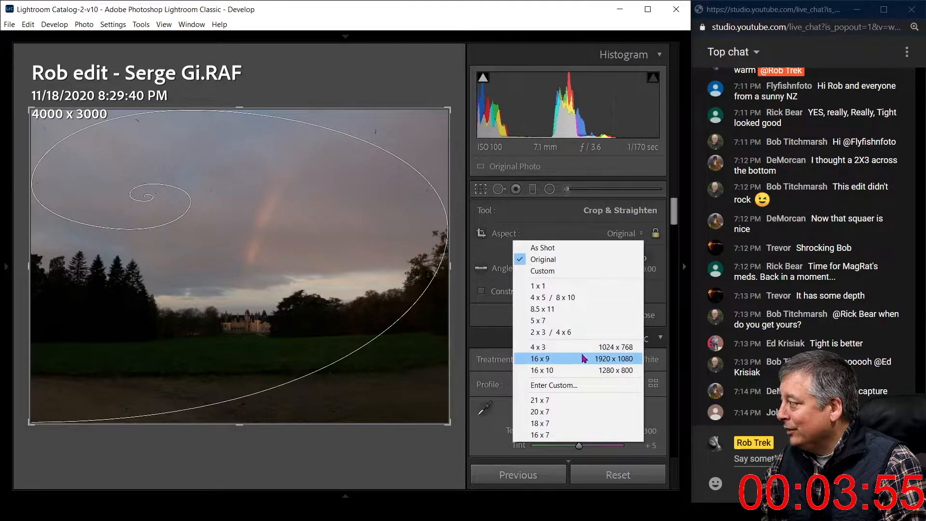
pyautogui.click(585, 353)
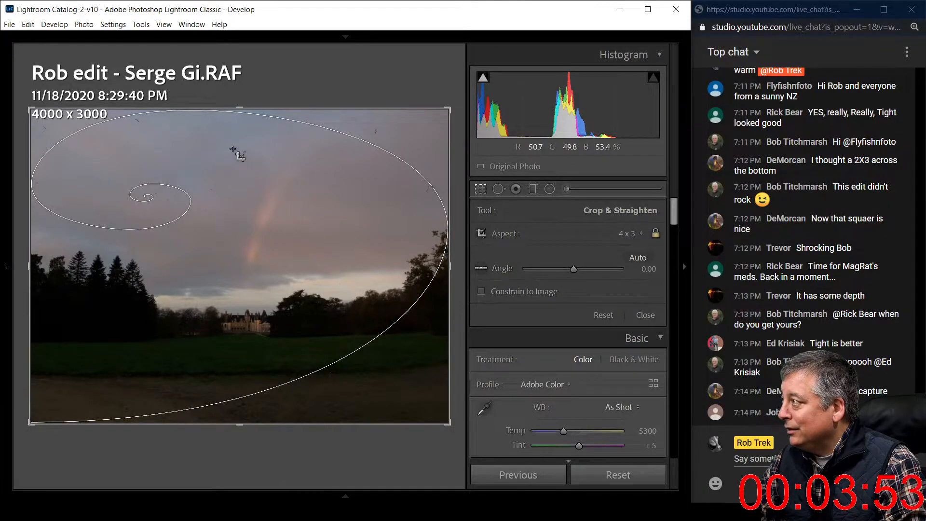
pyautogui.moveTo(45, 114); pyautogui.dragTo(242, 166)
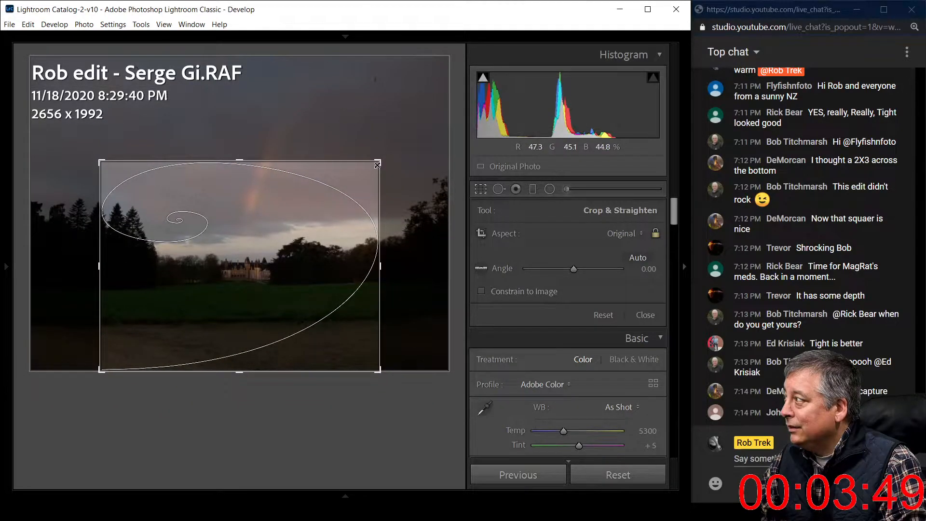
pyautogui.moveTo(379, 163); pyautogui.dragTo(329, 151)
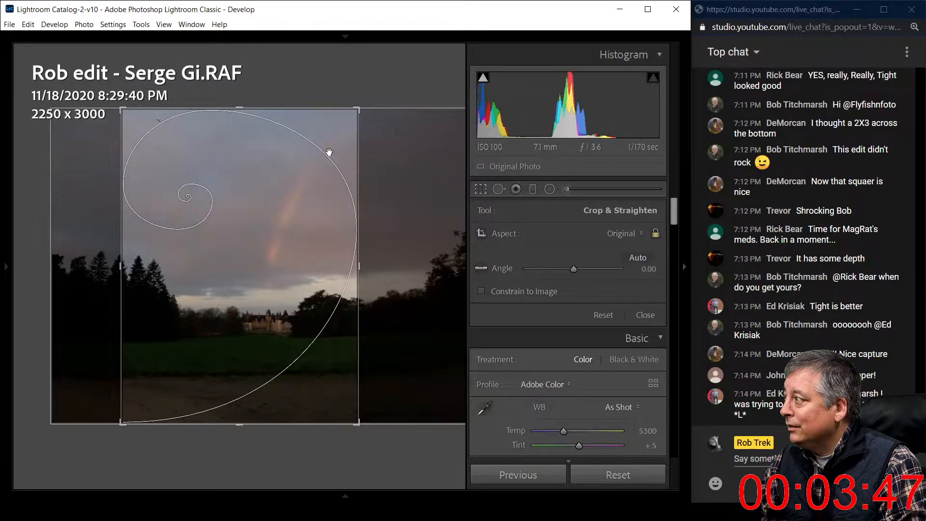
pyautogui.moveTo(248, 424); pyautogui.dragTo(248, 392)
pyautogui.moveTo(244, 331); pyautogui.dragTo(208, 327)
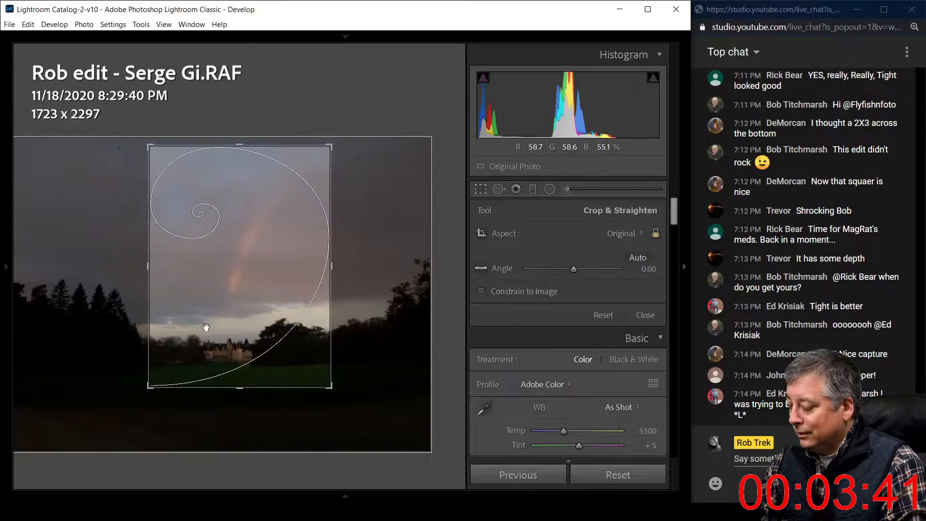
# Step: Flip the spiral crop overlay toward the château, reposition the photo to align the château with it, and apply the crop
pyautogui.hotkey('shift', 'o')
pyautogui.hotkey('shift', 'o')
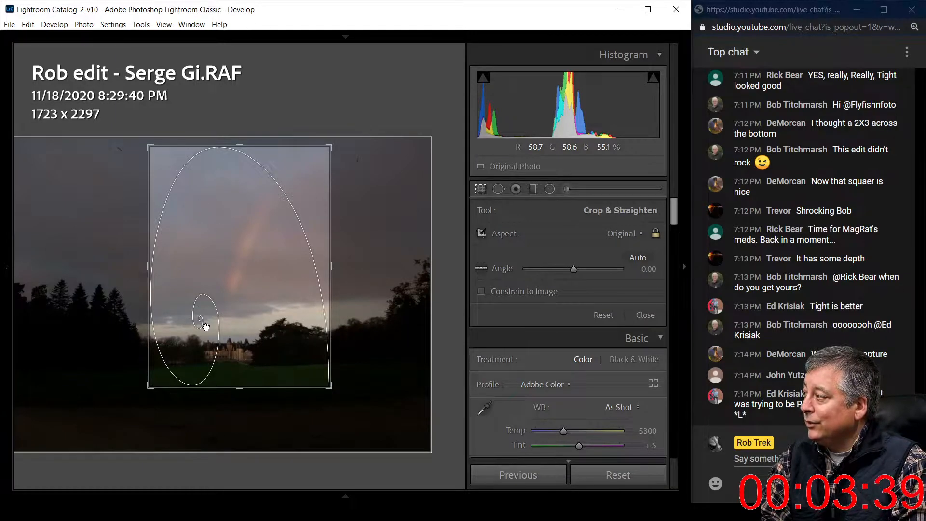
pyautogui.moveTo(227, 325); pyautogui.dragTo(213, 321)
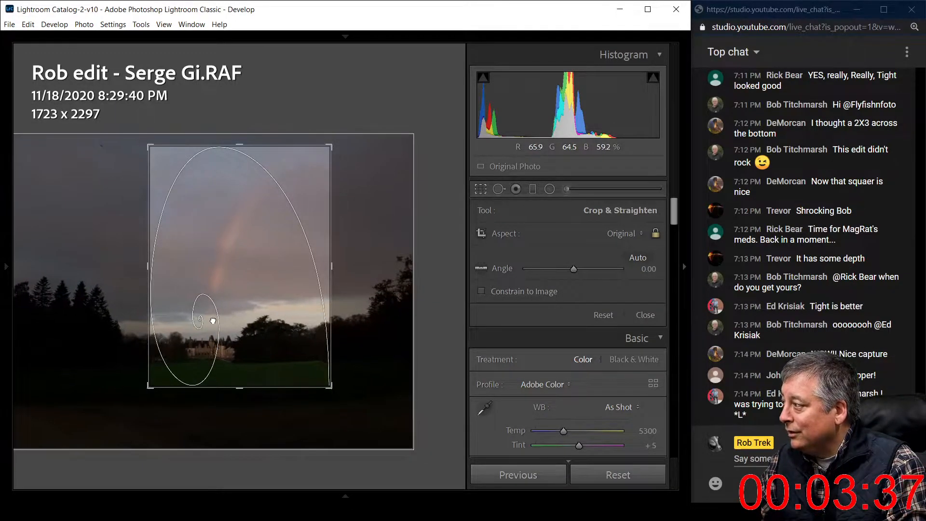
pyautogui.press('Return')
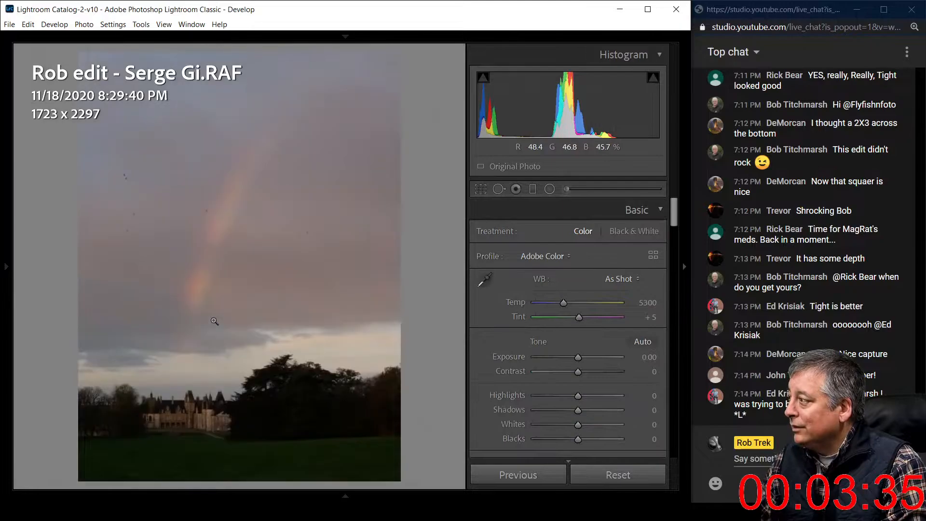
# Step: Enlarge the crop slightly to about 1792 x 2390 to include more sky and foreground
pyautogui.press('r')
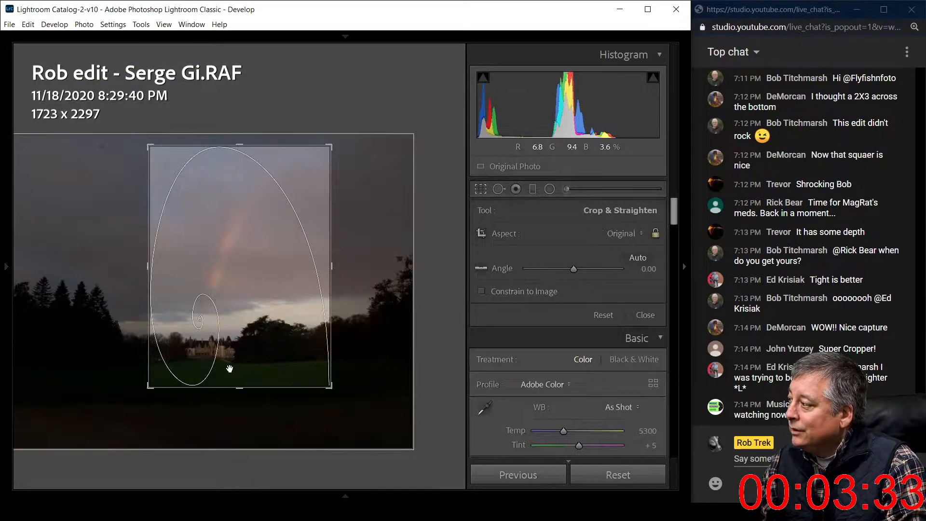
pyautogui.moveTo(239, 388); pyautogui.dragTo(239, 388)
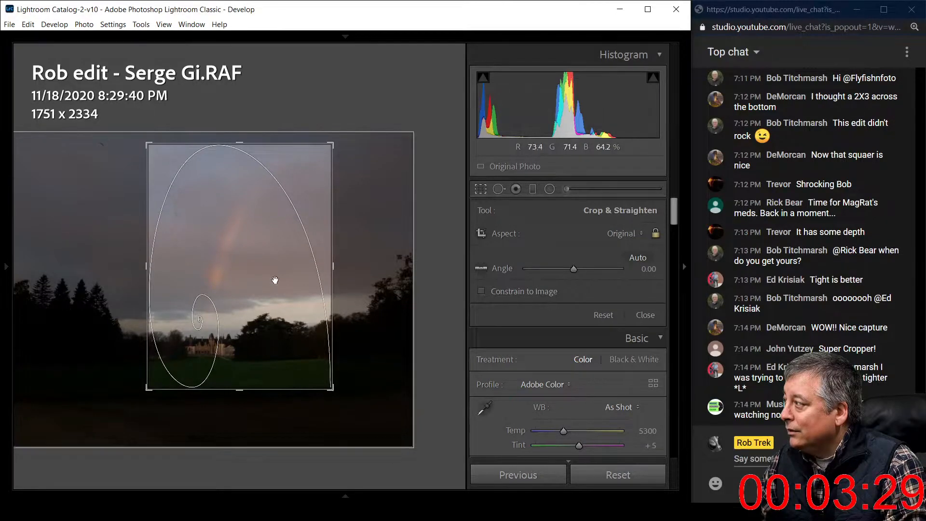
pyautogui.moveTo(239, 143)
pyautogui.mouseDown()
pyautogui.moveTo(245, 161)
pyautogui.moveTo(253, 136)
pyautogui.mouseUp()
pyautogui.press('Return')
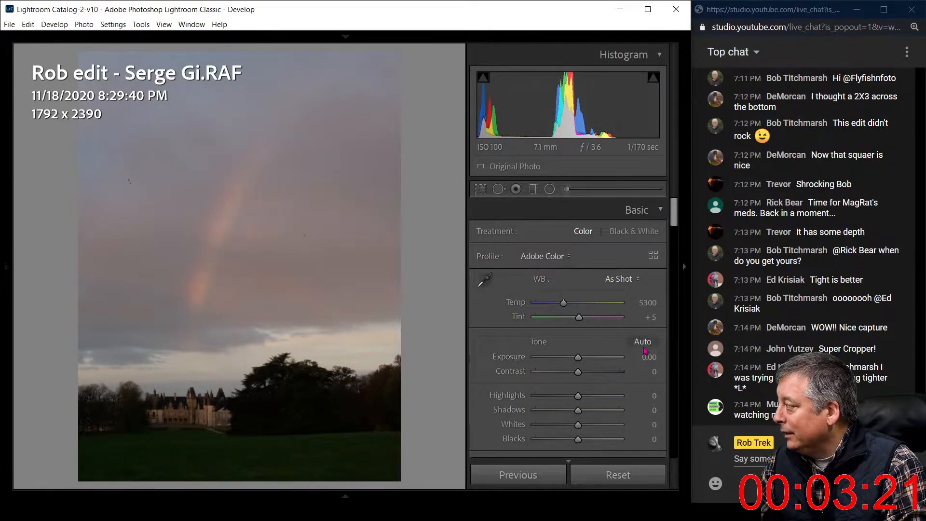
# Step: Apply automatic tone adjustments to the cropped photo
pyautogui.click(643, 341)
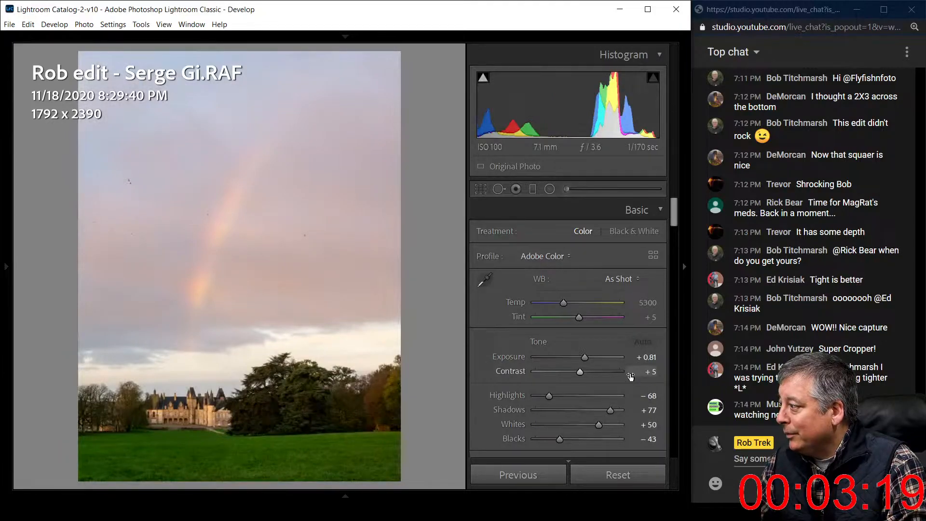
pyautogui.scroll(-2, 632, 372)
pyautogui.scroll(1, 611, 332)
pyautogui.scroll(1, 611, 333)
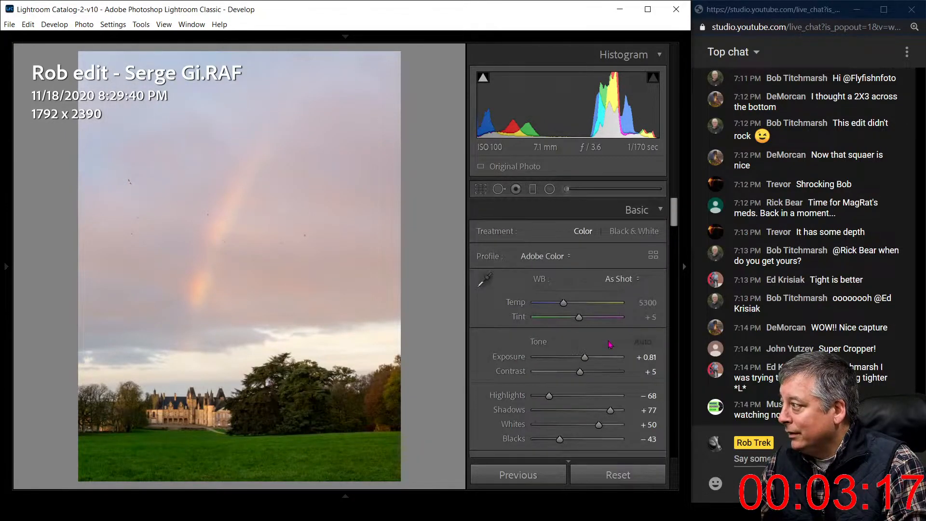
# Step: Set Clarity to +77 and Dehaze to +38
pyautogui.scroll(-1, 610, 344)
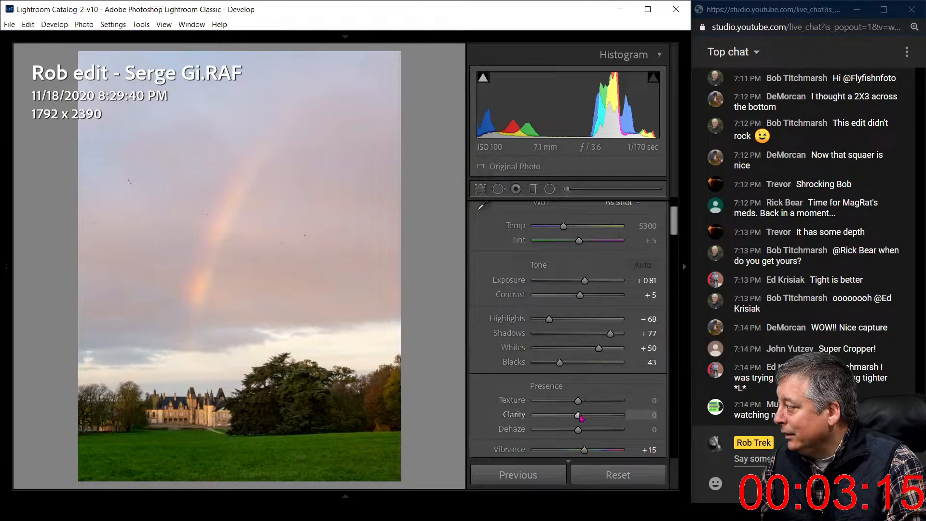
pyautogui.moveTo(581, 418); pyautogui.dragTo(601, 437)
pyautogui.moveTo(596, 433); pyautogui.dragTo(596, 433)
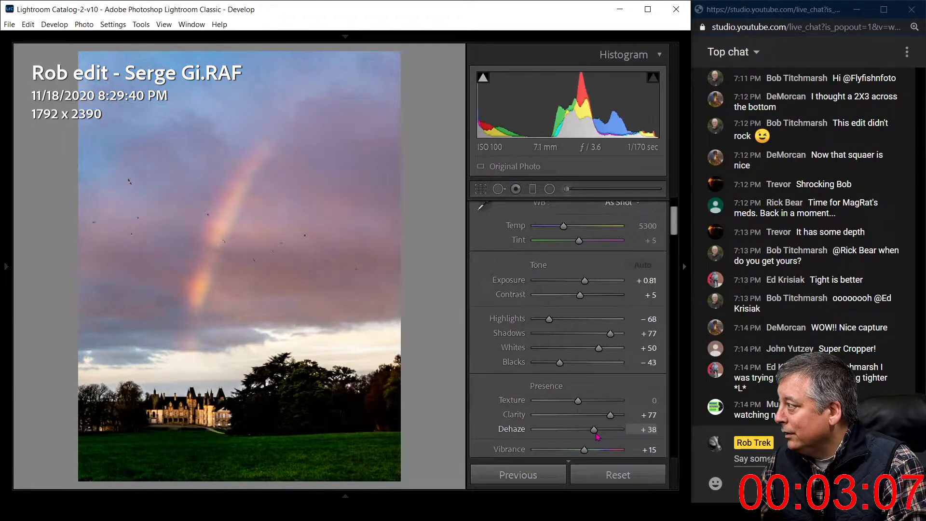
# Step: Set color noise reduction to 17 and luminance noise reduction to 29
pyautogui.scroll(-10, 521, 385)
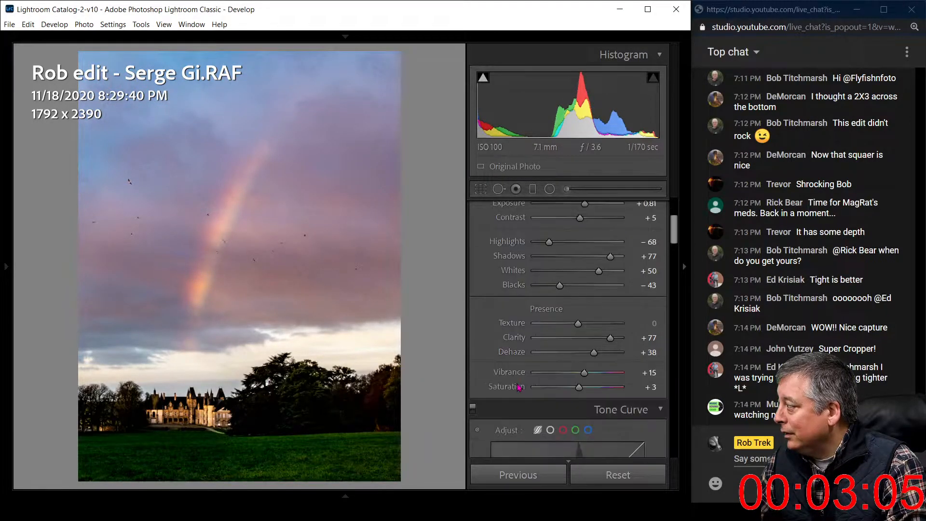
pyautogui.scroll(-10, 518, 386)
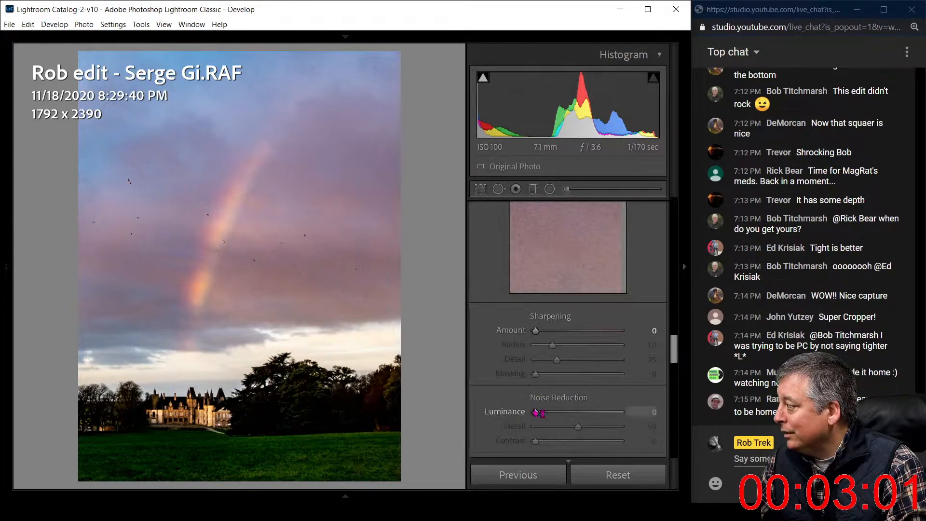
pyautogui.scroll(-2, 521, 388)
pyautogui.moveTo(538, 392); pyautogui.dragTo(554, 393)
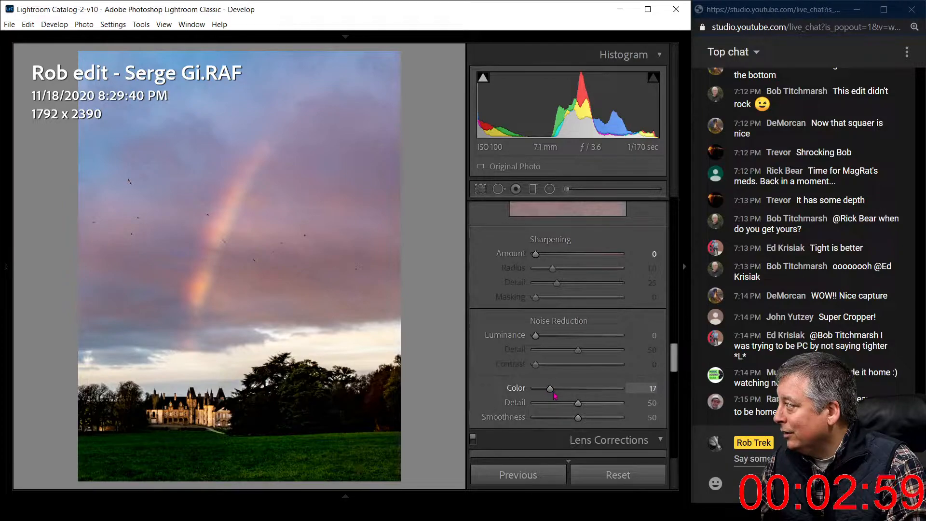
pyautogui.scroll(2, 547, 388)
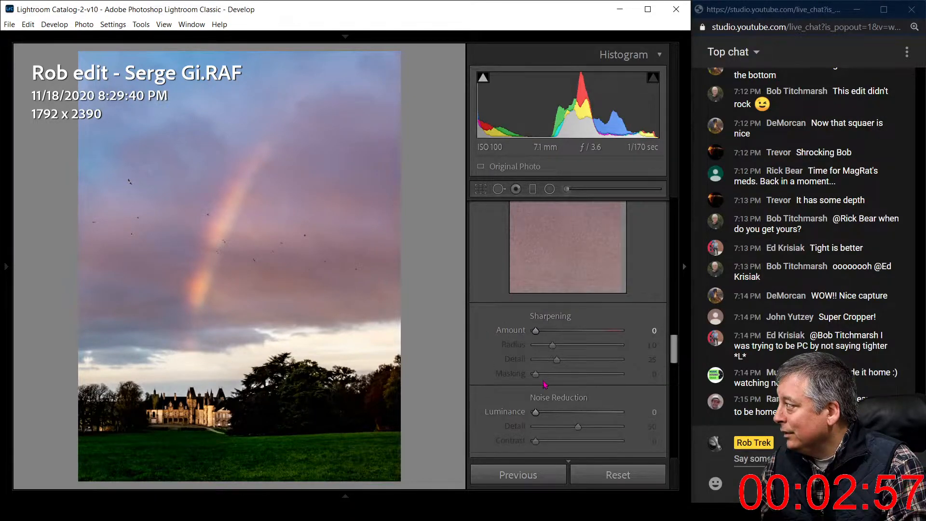
pyautogui.moveTo(536, 413); pyautogui.dragTo(557, 414)
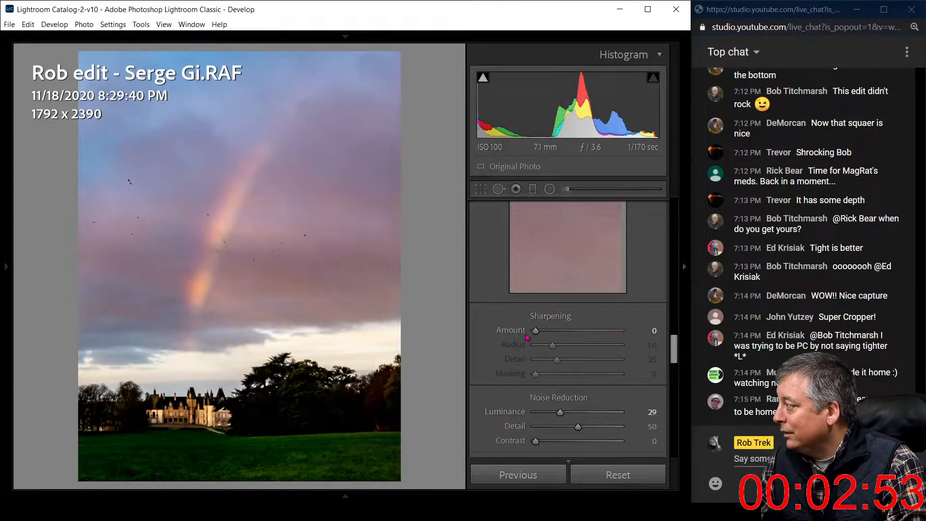
# Step: Reset Clarity to 0 and set Dehaze to +31
pyautogui.scroll(15, 498, 356)
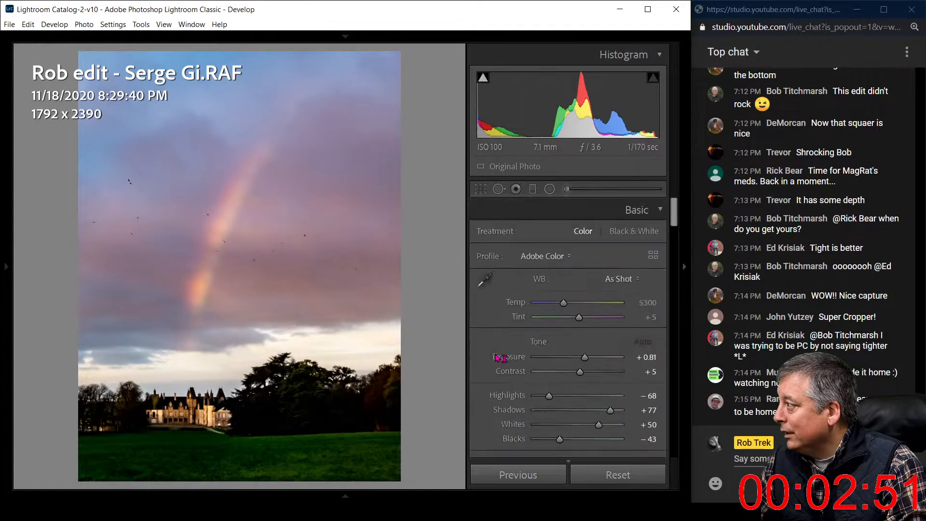
pyautogui.scroll(-4, 579, 393)
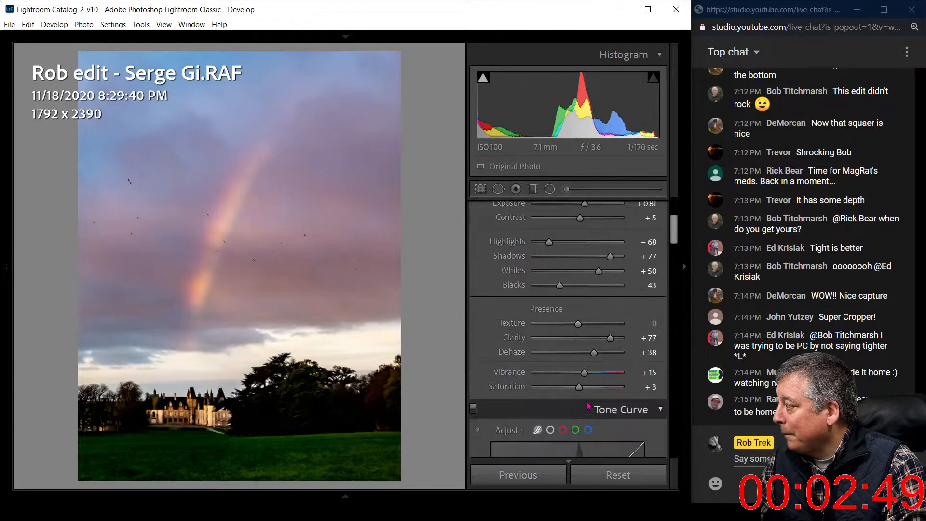
pyautogui.doubleClick(595, 354)
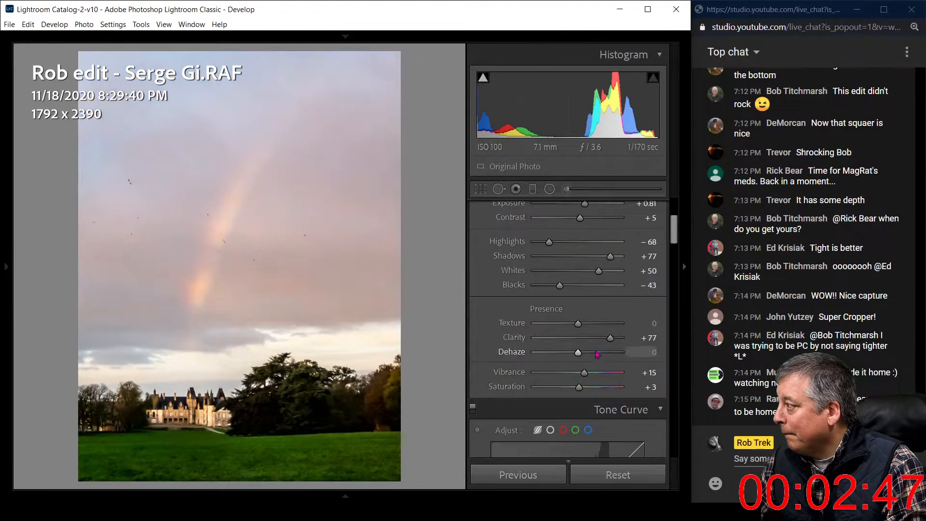
pyautogui.doubleClick(611, 339)
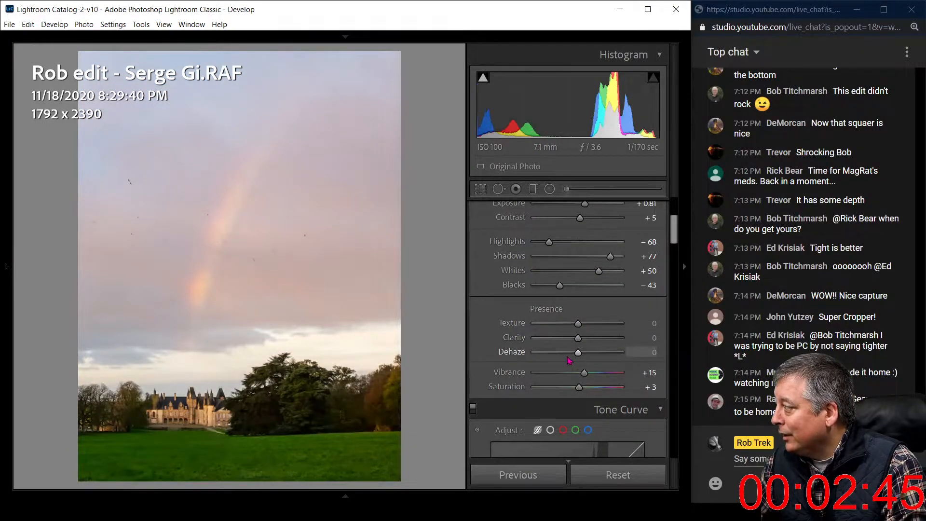
pyautogui.moveTo(579, 352); pyautogui.dragTo(594, 357)
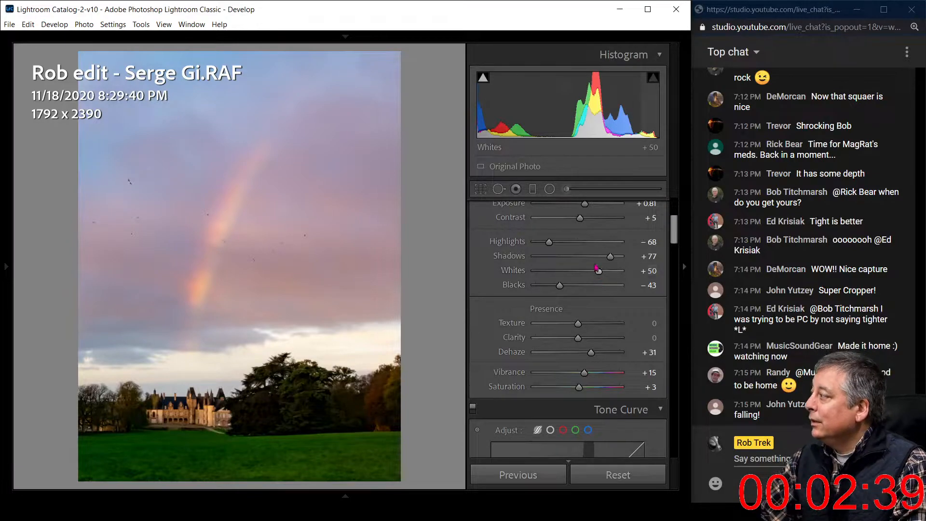
# Step: Add a post-crop vignette with Amount -20, Midpoint 43, Feather 100 and Highlights 100
pyautogui.moveTo(674, 231); pyautogui.dragTo(652, 445)
pyautogui.moveTo(578, 343); pyautogui.dragTo(620, 388)
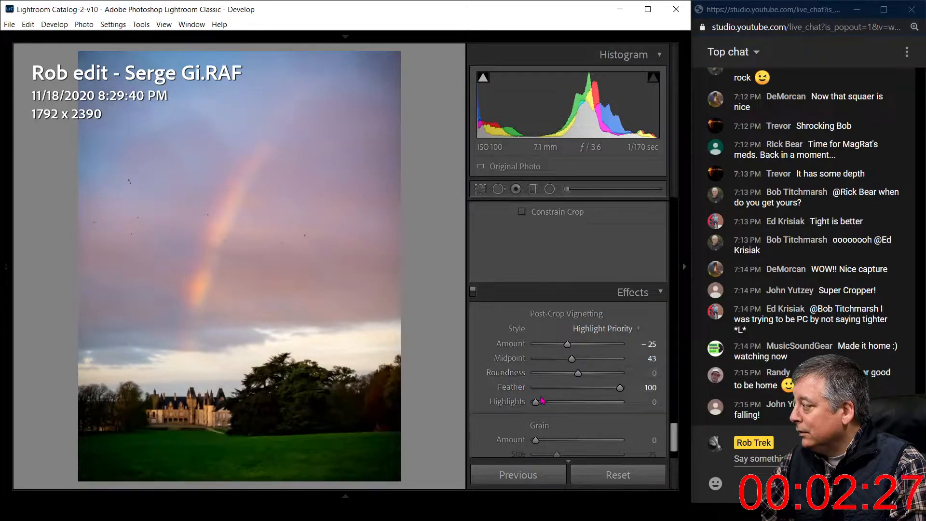
pyautogui.moveTo(535, 402); pyautogui.dragTo(627, 403)
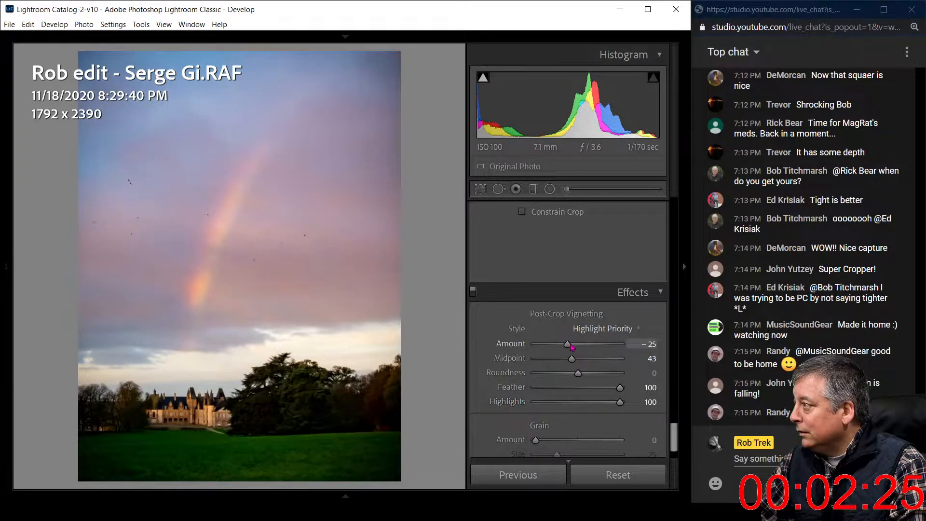
pyautogui.moveTo(572, 347); pyautogui.dragTo(574, 347)
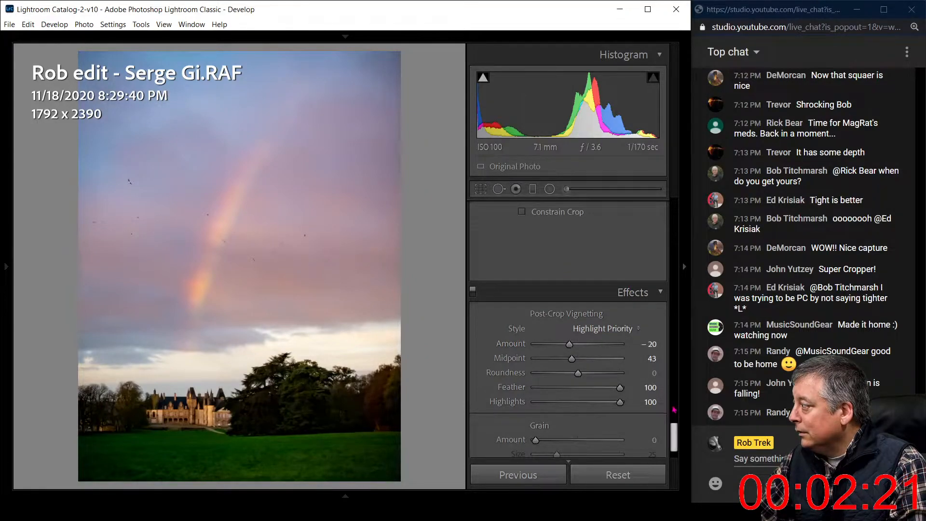
# Step: Raise Shadows to +100, and rebalance the color with Vibrance at -44 and Saturation at +30
pyautogui.moveTo(673, 436); pyautogui.dragTo(666, 204)
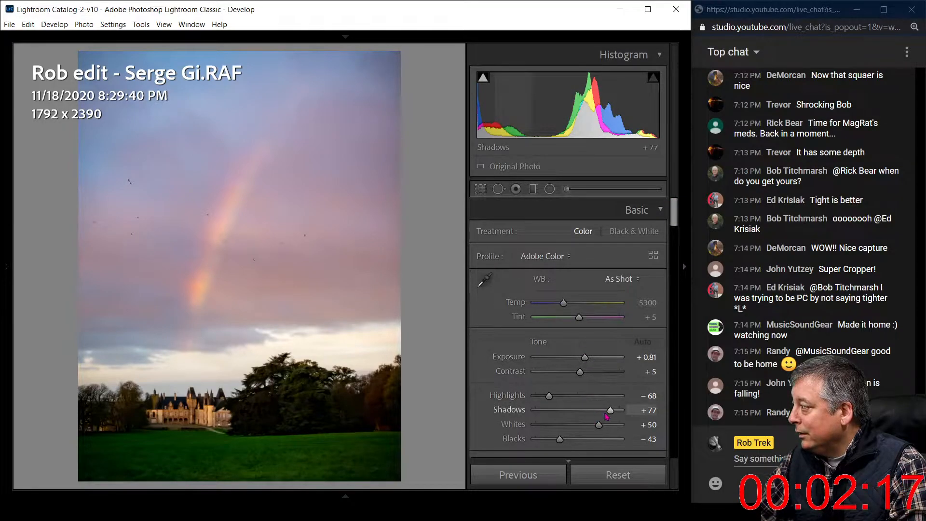
pyautogui.moveTo(611, 410); pyautogui.dragTo(624, 416)
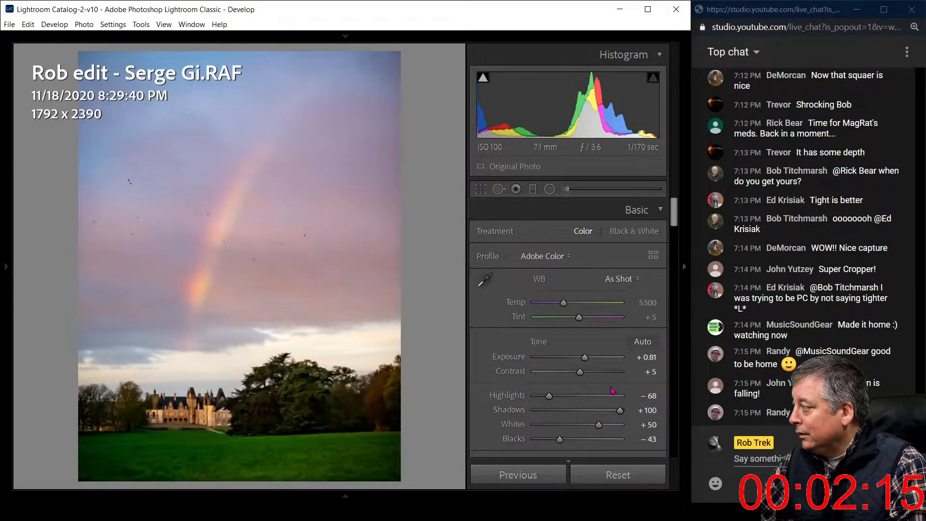
pyautogui.moveTo(674, 217); pyautogui.dragTo(673, 242)
pyautogui.moveTo(585, 303)
pyautogui.mouseDown()
pyautogui.moveTo(561, 306)
pyautogui.moveTo(596, 323)
pyautogui.moveTo(557, 301)
pyautogui.moveTo(601, 319)
pyautogui.moveTo(593, 318)
pyautogui.mouseUp()
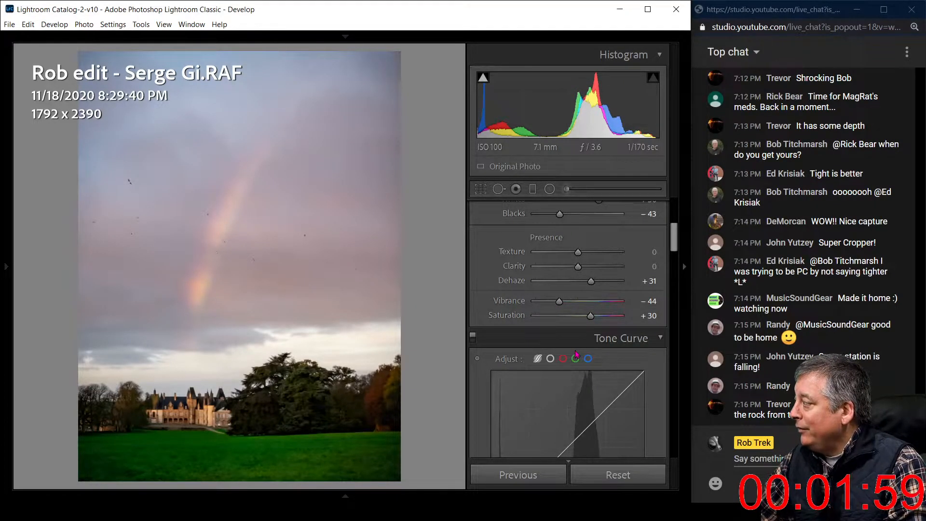
# Step: Hide the photo info overlay and try a brush adjustment with Exposure 0.55 on the château, undoing the stroke
pyautogui.press('i')
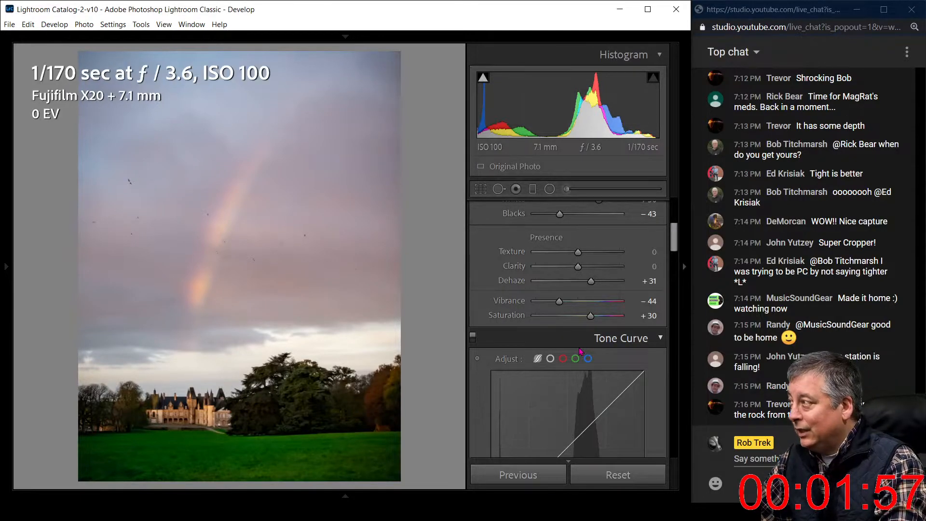
pyautogui.press('k')
pyautogui.press('i')
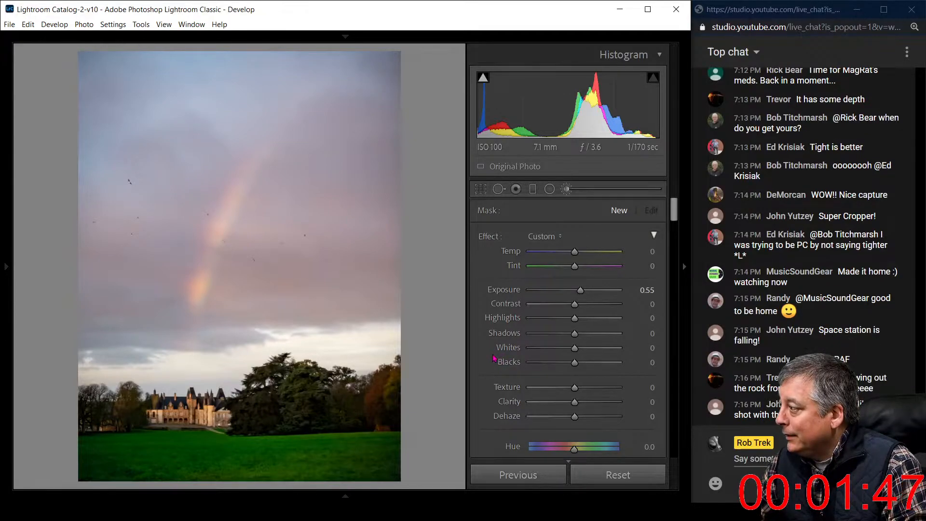
pyautogui.click(201, 403)
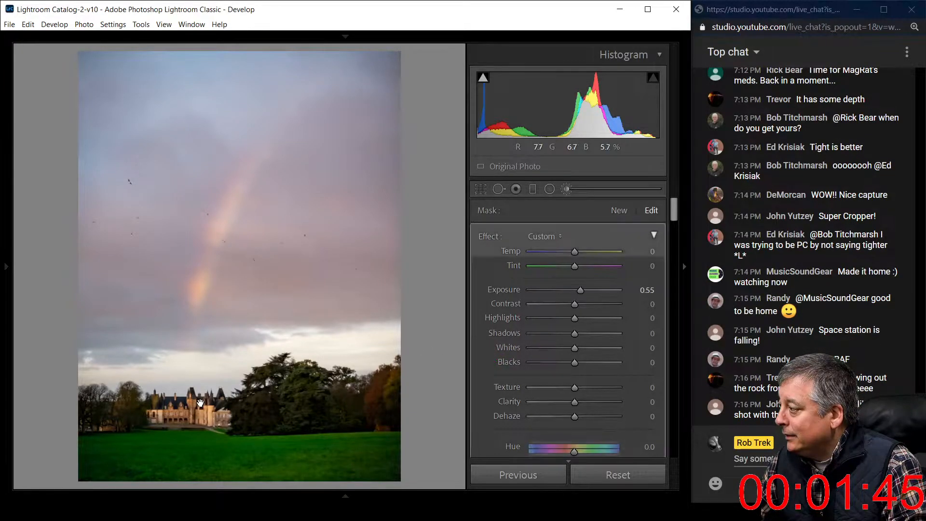
pyautogui.hotkey('ctrl', 'z')
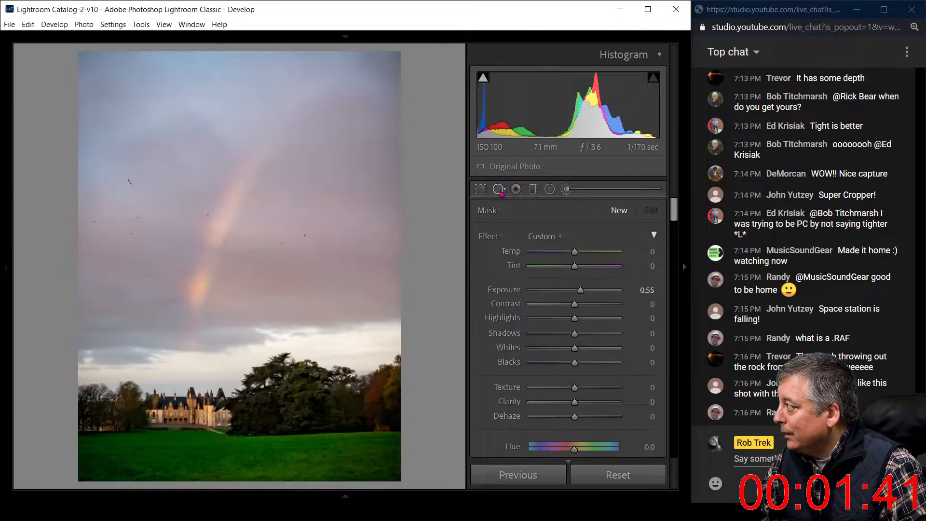
# Step: Leave spot removal without retouching and set the photo's white balance temperature to 6050
pyautogui.press('q')
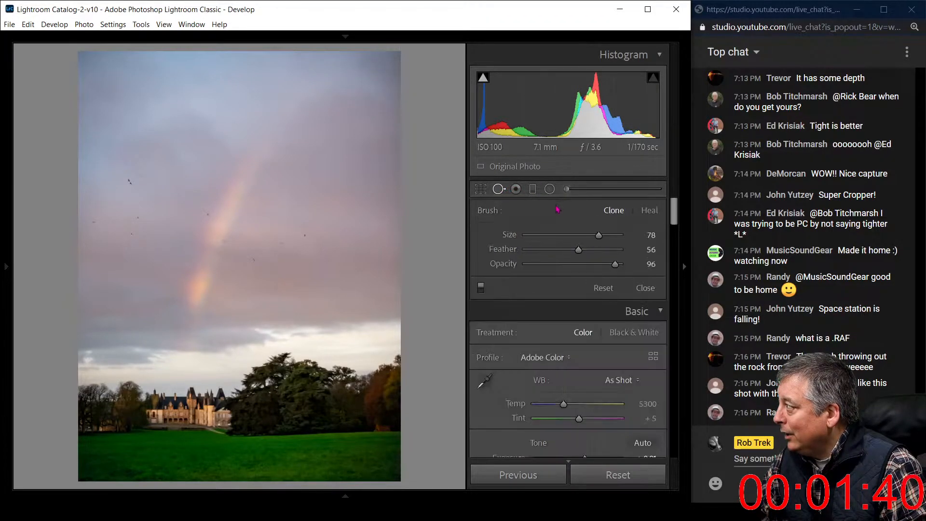
pyautogui.click(500, 192)
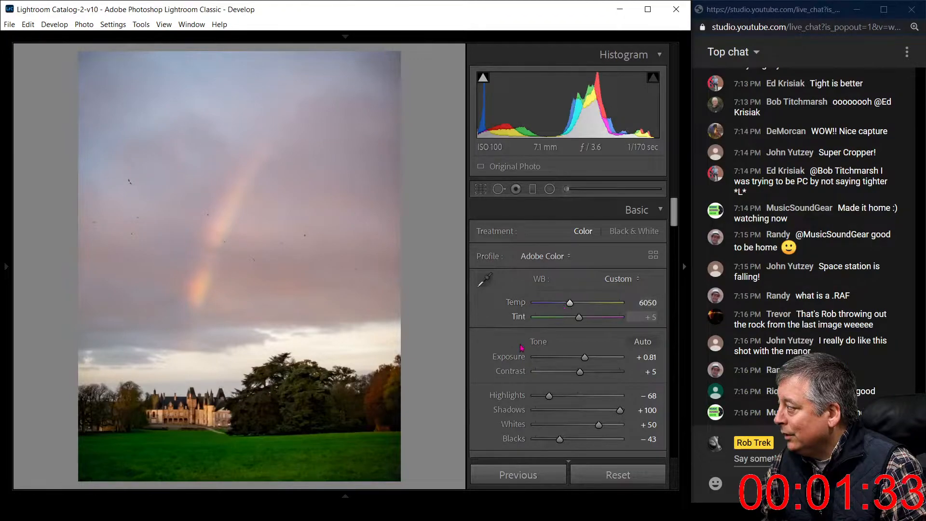
# Step: Desaturate the lawn with the HSL targeted adjustment to Green -49 and Aqua -1, resetting Yellow and Orange saturation to 0
pyautogui.scroll(-6, 511, 338)
pyautogui.scroll(-3, 508, 350)
pyautogui.scroll(3, 509, 350)
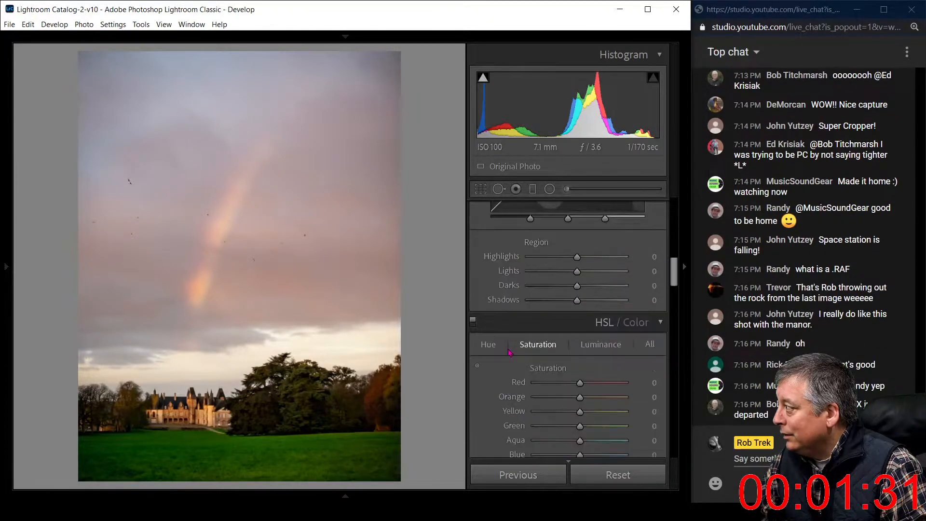
pyautogui.scroll(-2, 527, 368)
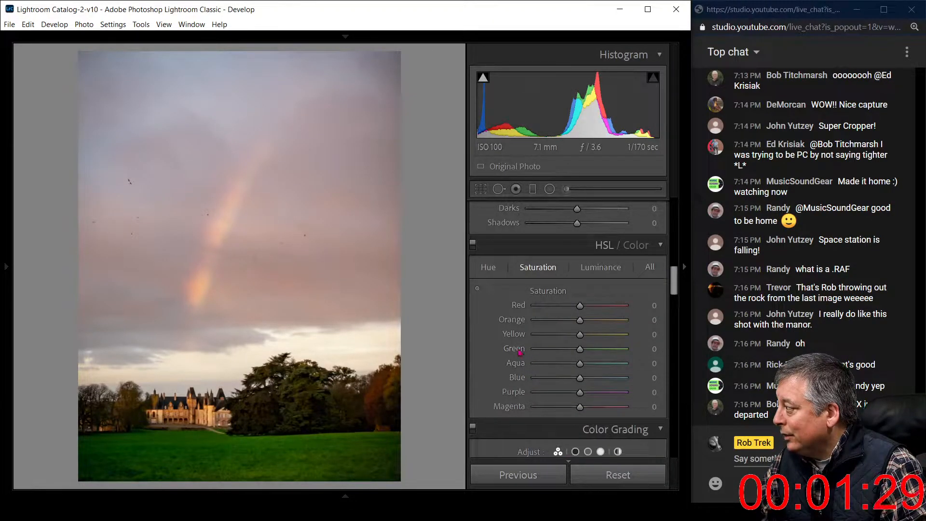
pyautogui.click(478, 290)
pyautogui.moveTo(218, 416); pyautogui.dragTo(217, 475)
pyautogui.doubleClick(514, 334)
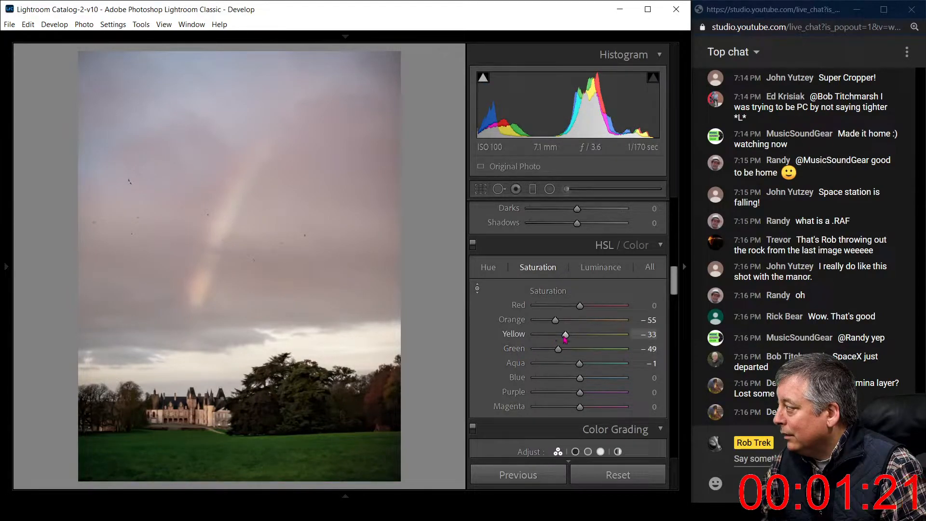
pyautogui.doubleClick(512, 319)
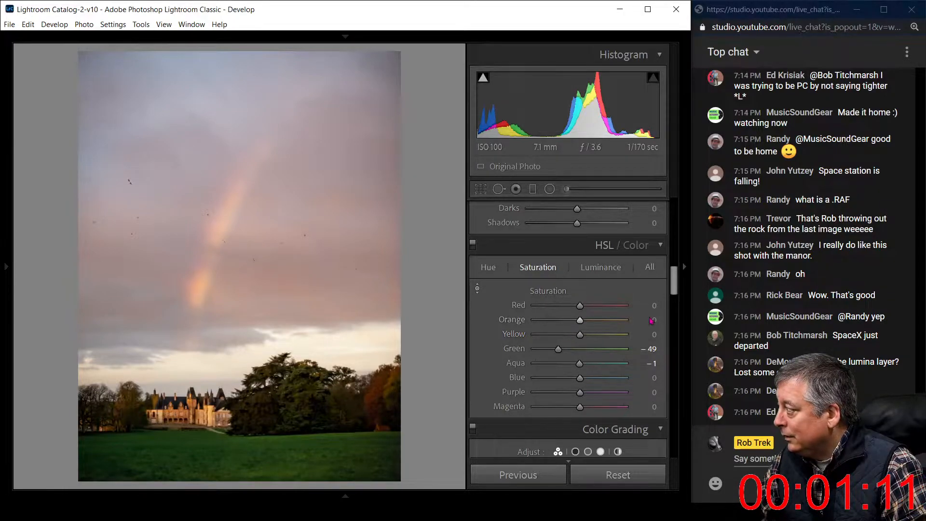
# Step: Lower the photo's Highlights to -100 and the HSL Green saturation to -78
pyautogui.moveTo(674, 284); pyautogui.dragTo(674, 222)
pyautogui.moveTo(549, 361); pyautogui.dragTo(514, 361)
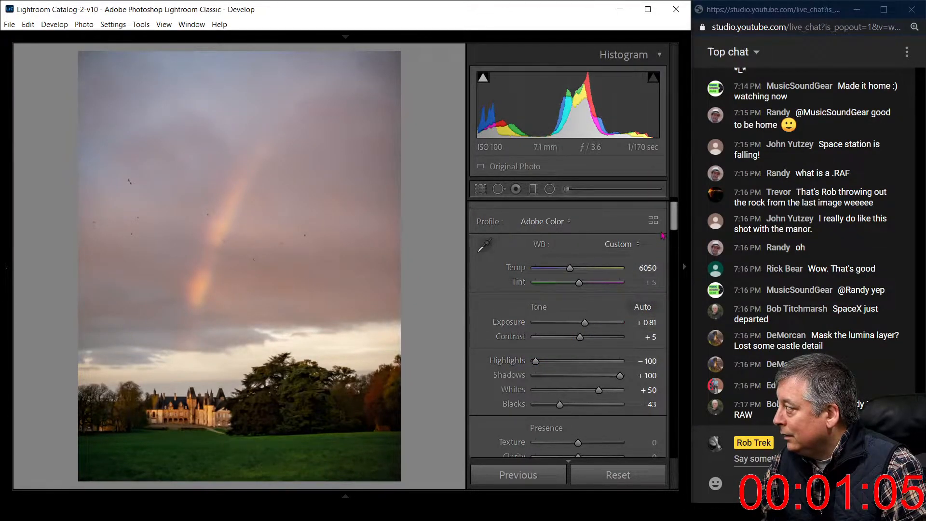
pyautogui.scroll(-10, 674, 223)
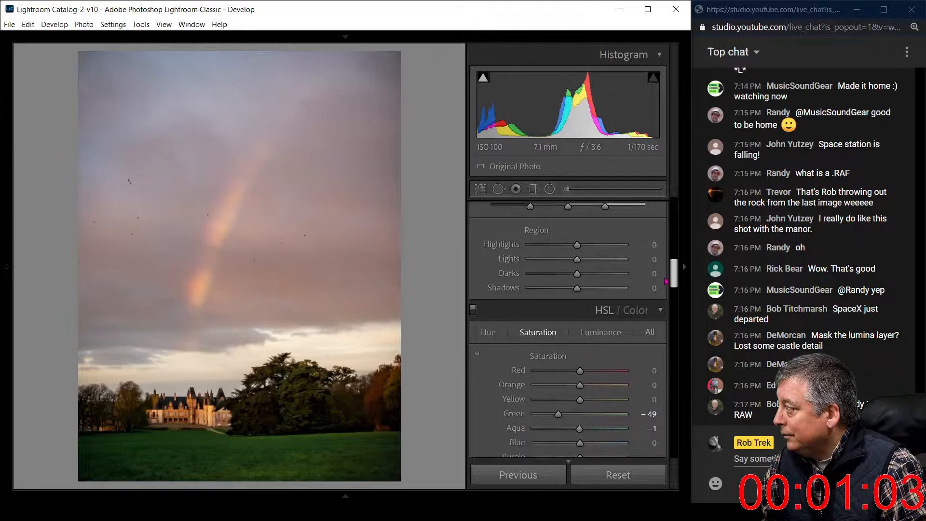
pyautogui.moveTo(554, 391); pyautogui.dragTo(544, 390)
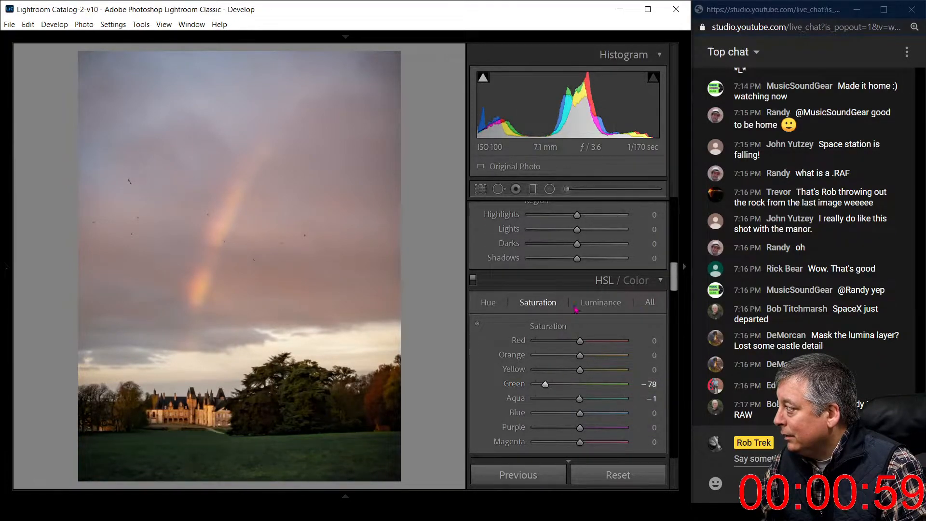
# Step: Brighten and shift the lawn's greens by setting Green luminance to +71 and Green hue to -87
pyautogui.click(600, 307)
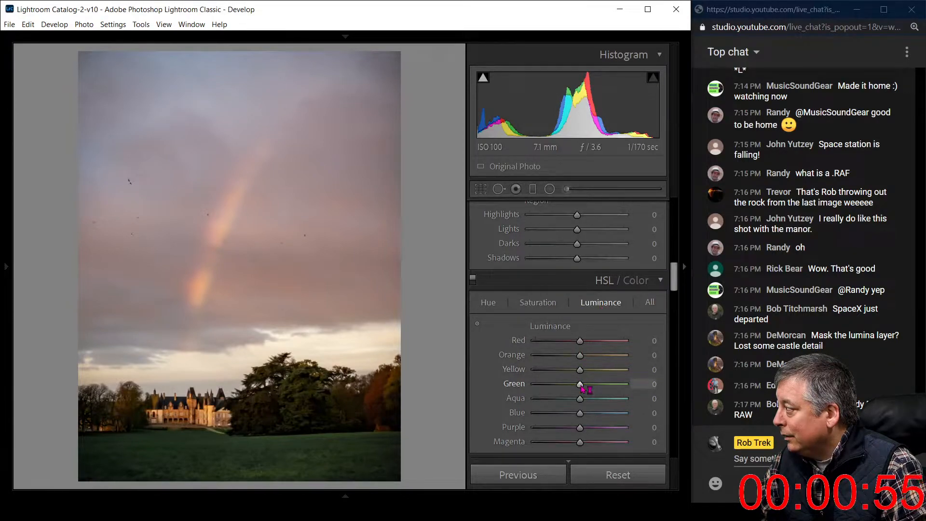
pyautogui.moveTo(582, 389); pyautogui.dragTo(612, 391)
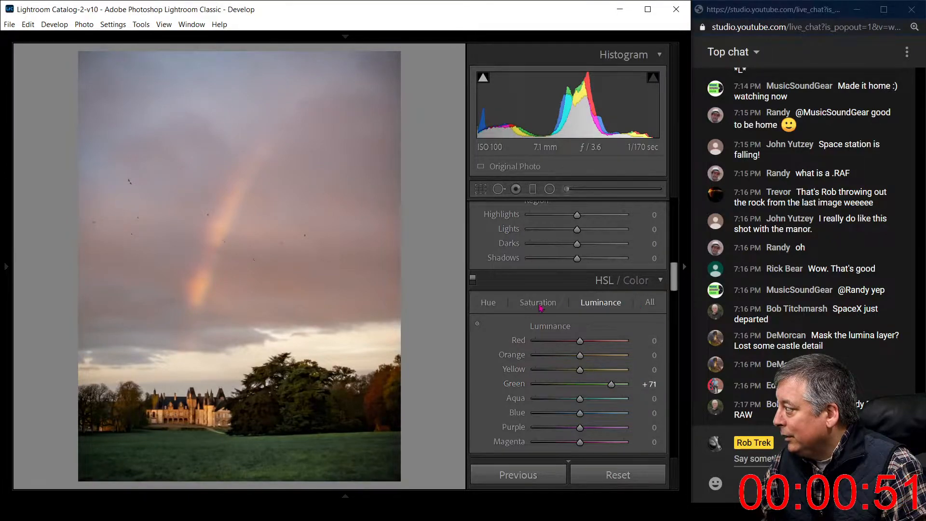
pyautogui.click(489, 303)
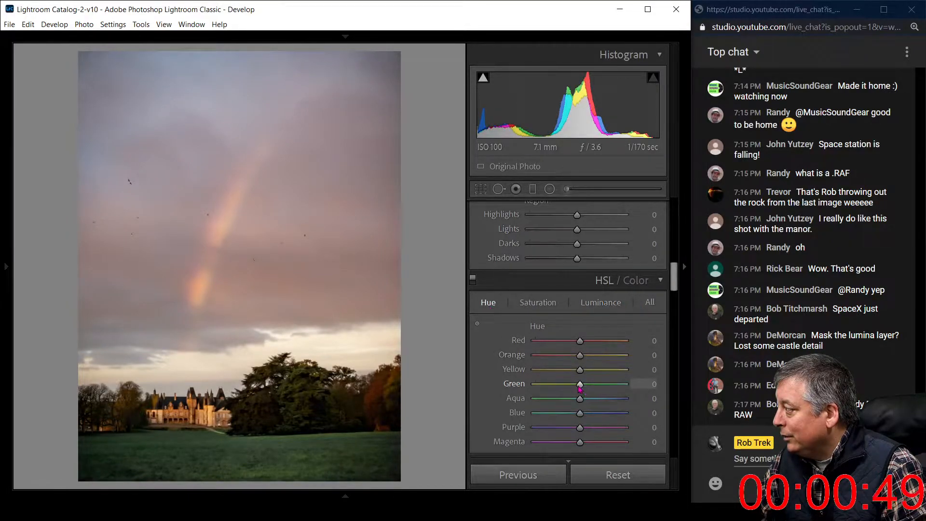
pyautogui.moveTo(553, 386); pyautogui.dragTo(537, 386)
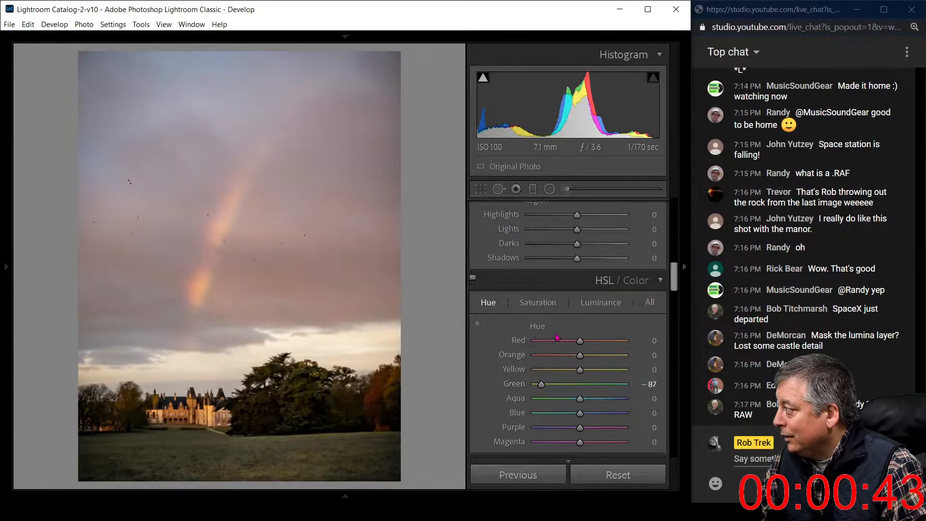
# Step: Shift the HSL hues to Red +15, Orange +2, Yellow +67 and Blue -42
pyautogui.moveTo(580, 375); pyautogui.dragTo(587, 346)
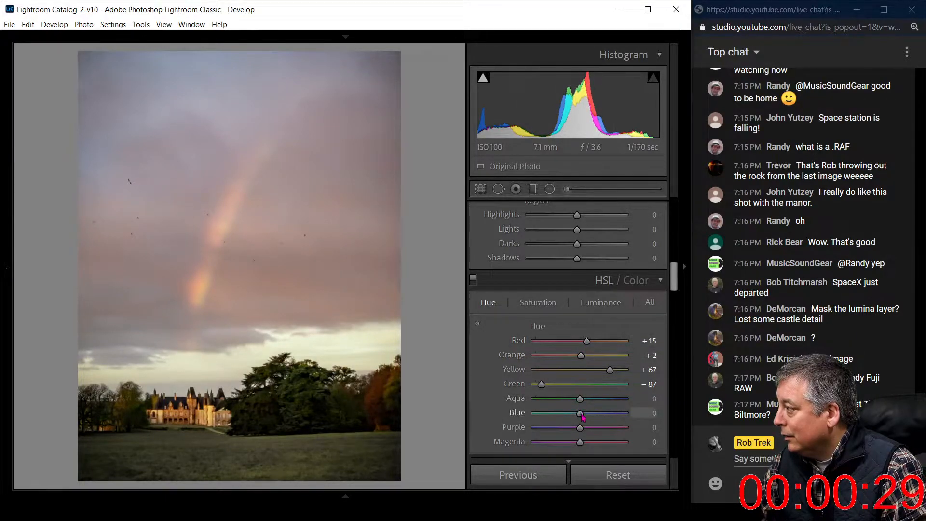
pyautogui.moveTo(564, 416); pyautogui.dragTo(565, 416)
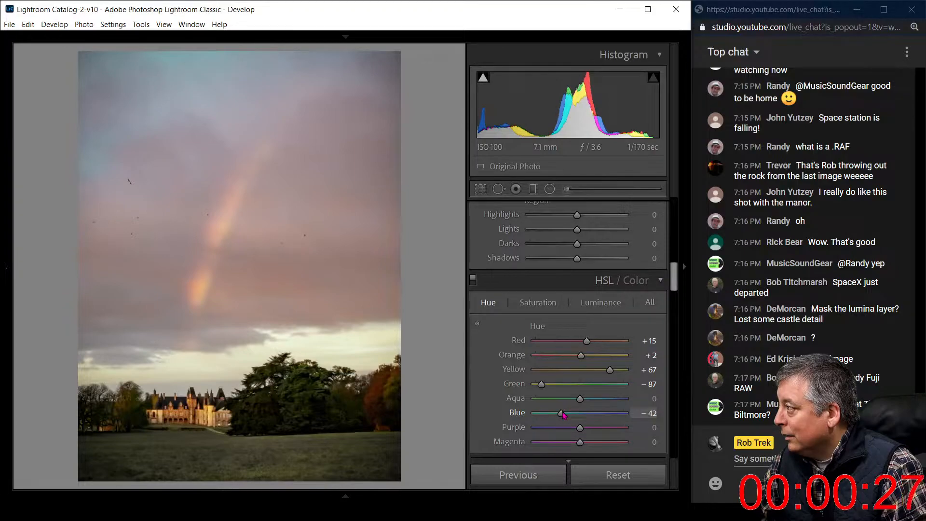
pyautogui.click(548, 303)
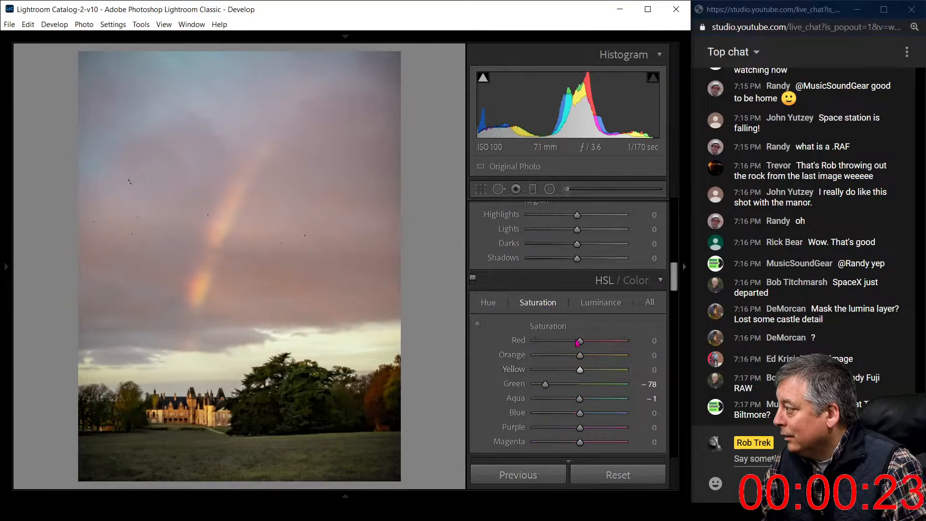
pyautogui.moveTo(675, 287); pyautogui.dragTo(674, 265)
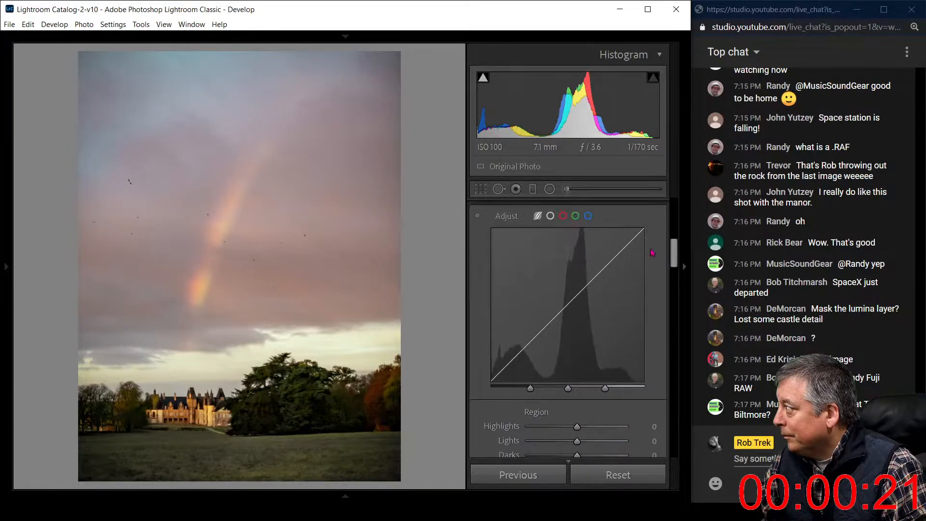
# Step: Paint along the rainbow with an Adjustment Brush set to Exposure 0.00 and Saturation 10
pyautogui.click(567, 190)
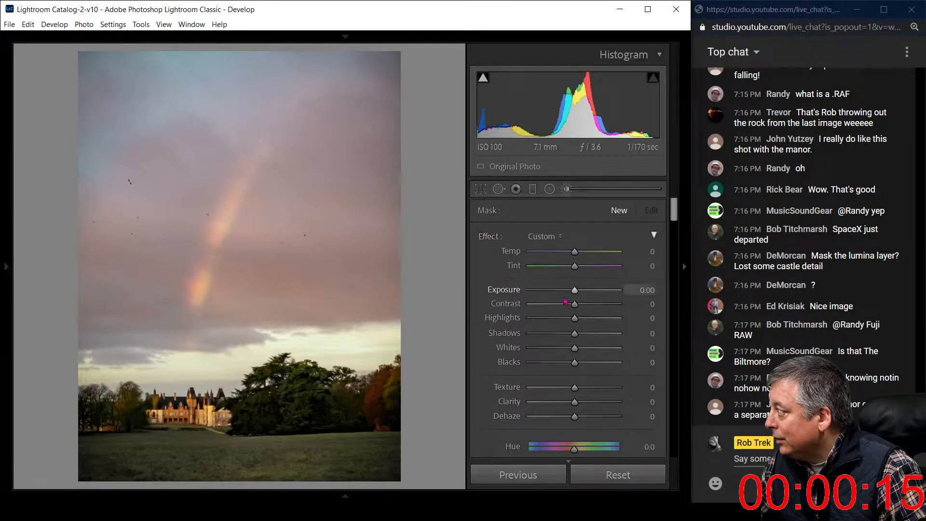
pyautogui.scroll(-3, 545, 390)
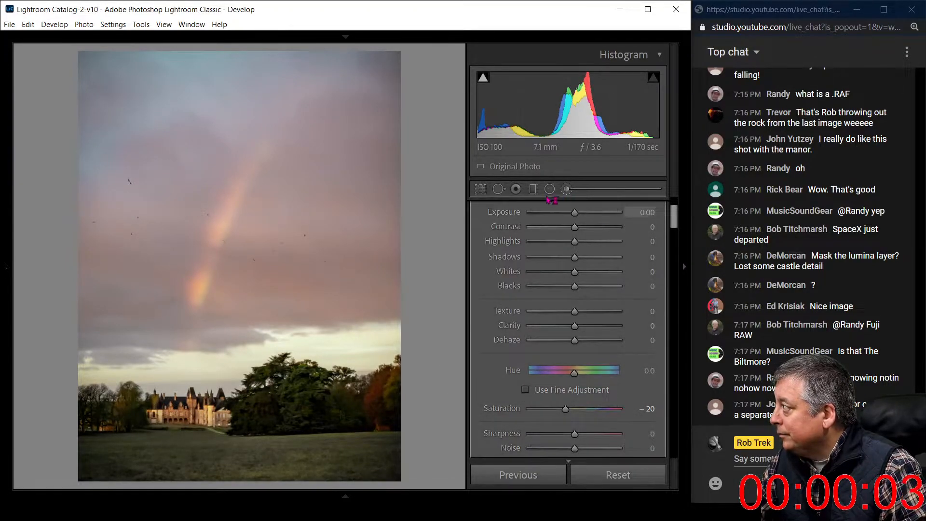
pyautogui.click(569, 190)
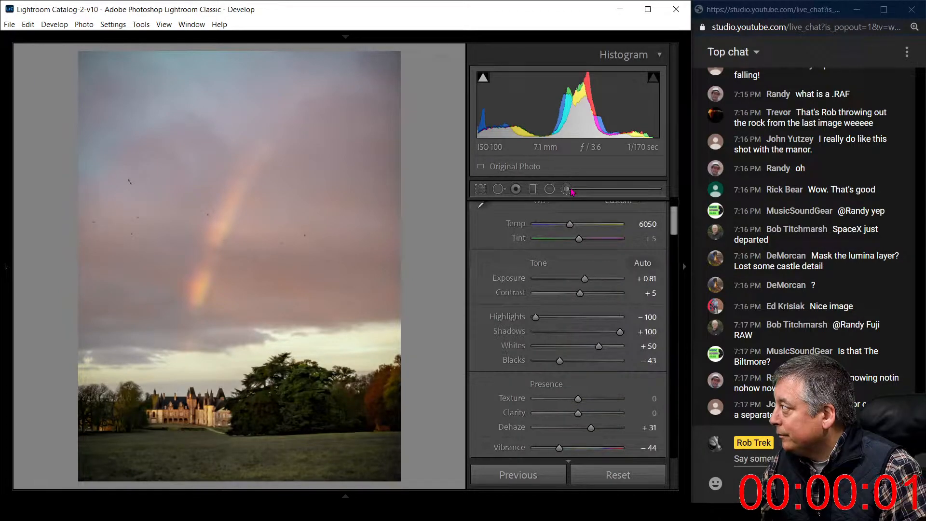
pyautogui.click(568, 190)
pyautogui.scroll(-3, 564, 414)
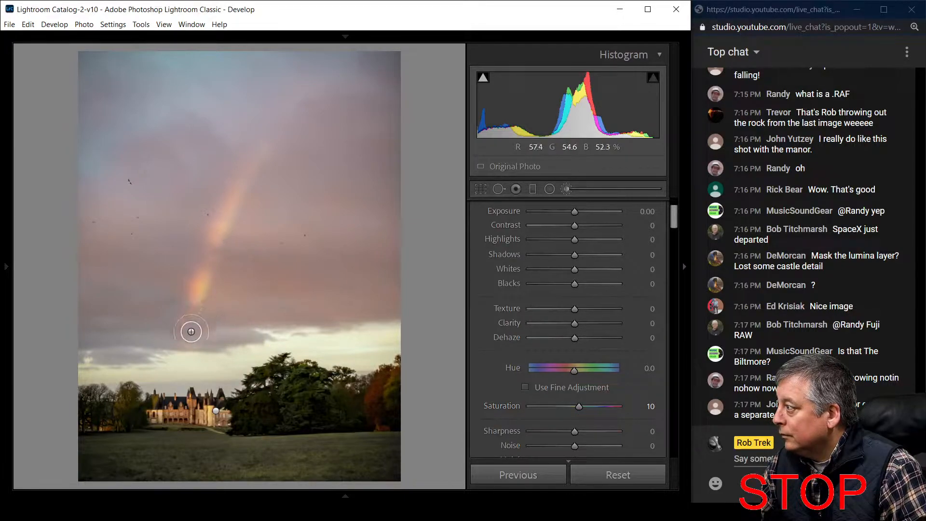
pyautogui.moveTo(194, 331)
pyautogui.mouseDown()
pyautogui.moveTo(208, 269)
pyautogui.moveTo(227, 244)
pyautogui.moveTo(214, 251)
pyautogui.mouseUp()
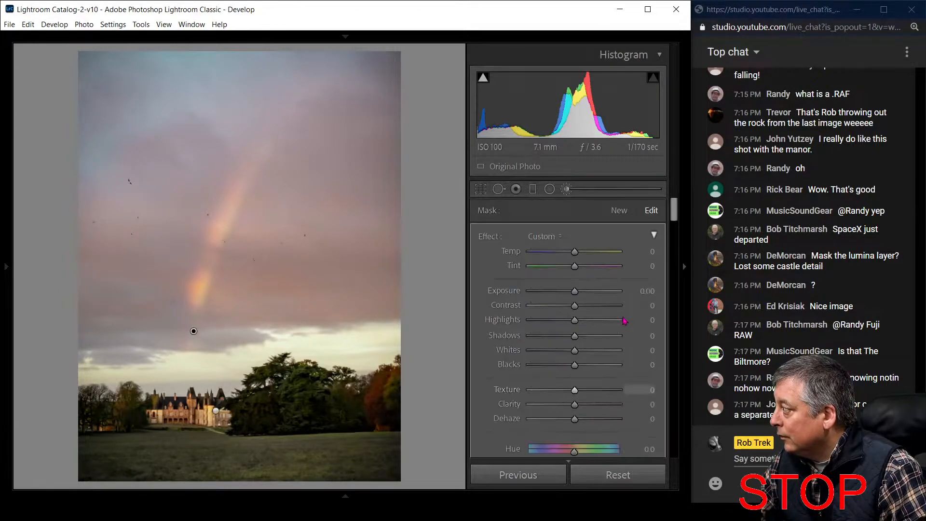
# Step: Raise the rainbow mask's Exposure to 0.42, switch the brush to Erase, and close the Adjustment Brush
pyautogui.scroll(2, 621, 313)
pyautogui.moveTo(579, 294); pyautogui.dragTo(581, 295)
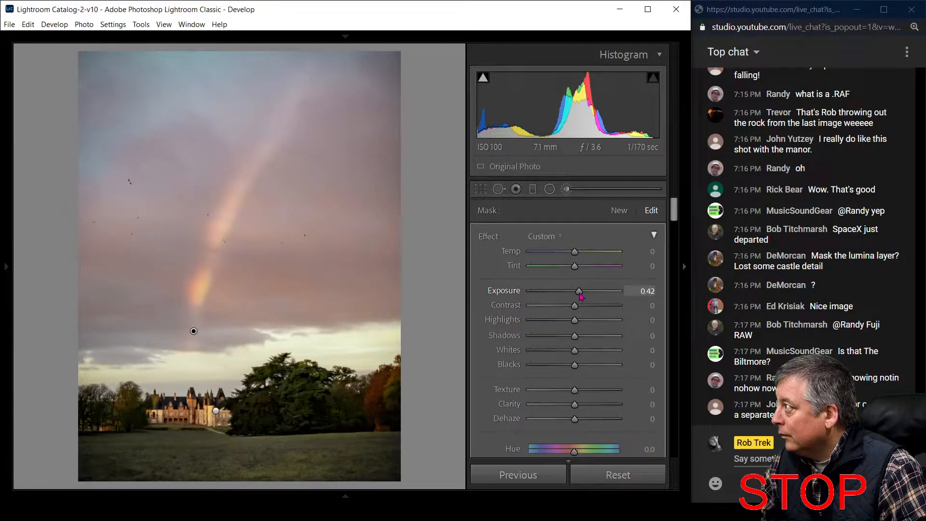
pyautogui.scroll(-5, 605, 322)
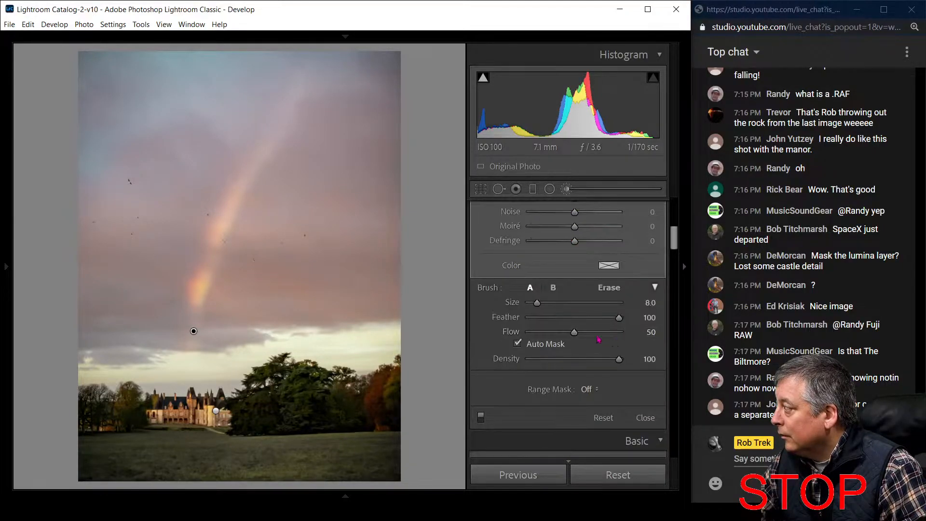
pyautogui.click(603, 293)
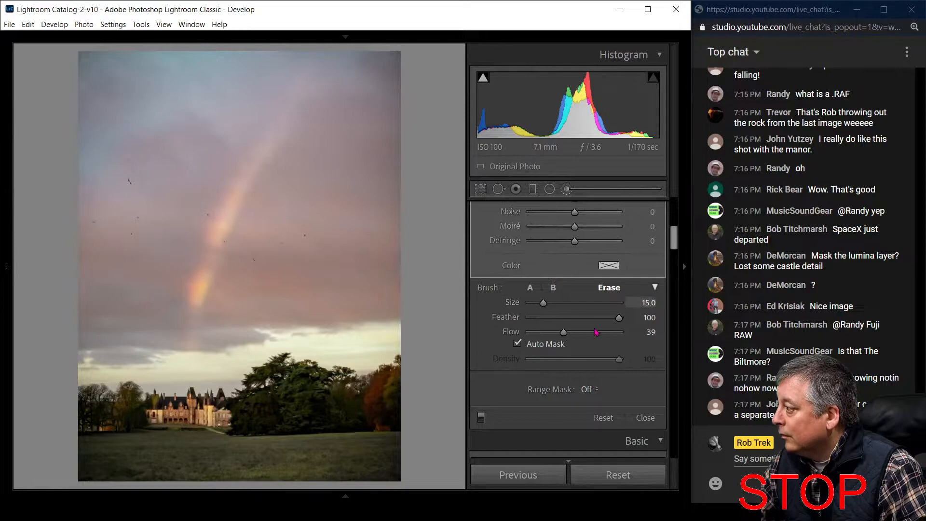
pyautogui.click(567, 188)
pyautogui.scroll(-15, 498, 409)
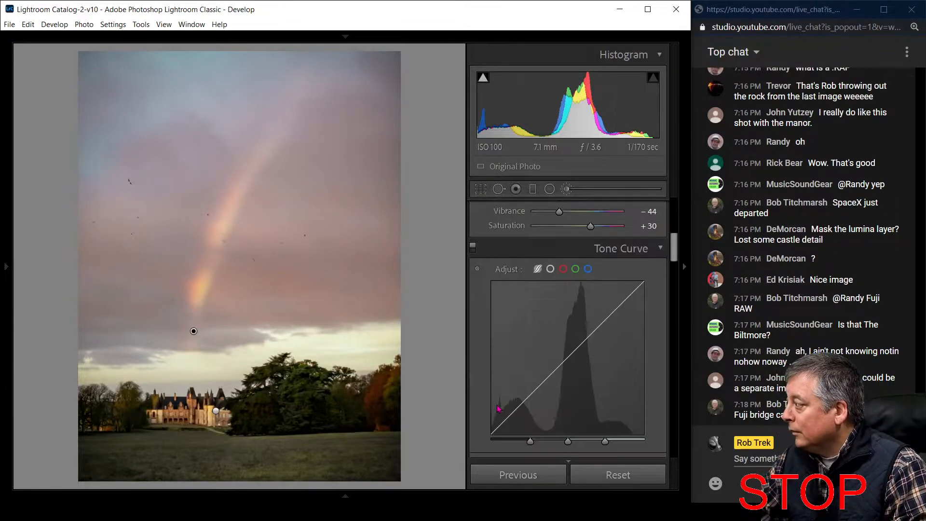
pyautogui.scroll(-12, 502, 410)
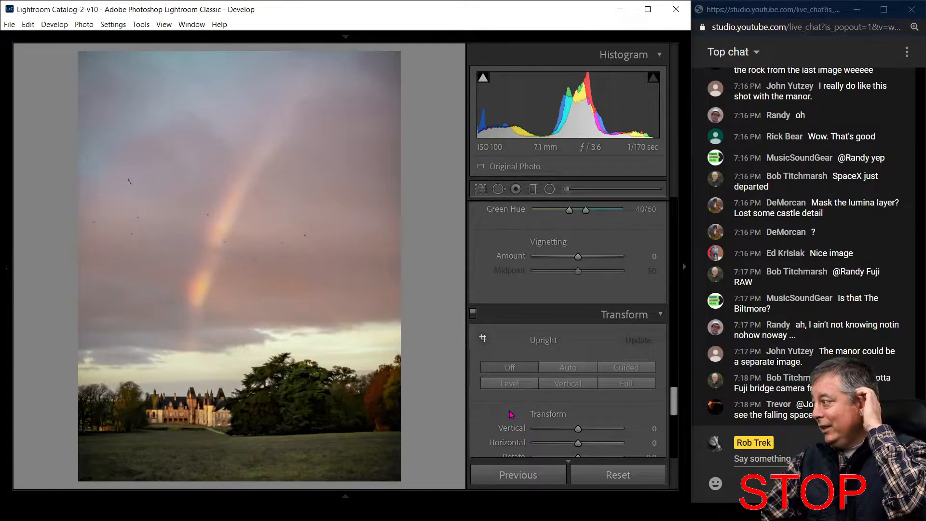
pyautogui.scroll(5, 514, 411)
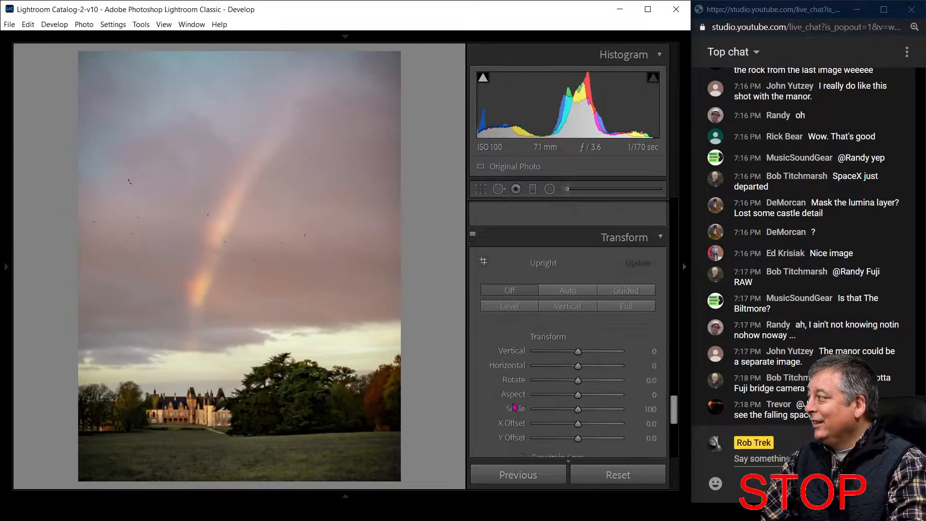
pyautogui.scroll(-5, 514, 407)
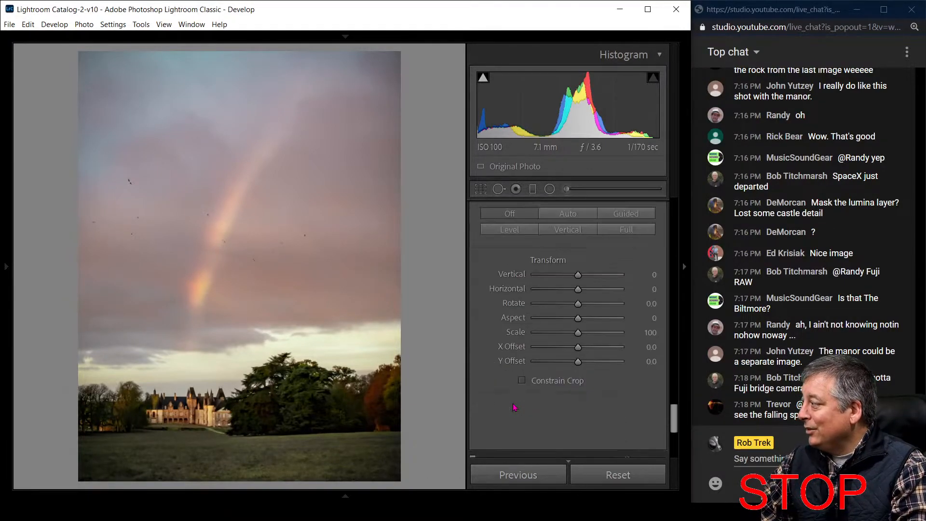
pyautogui.scroll(8, 515, 407)
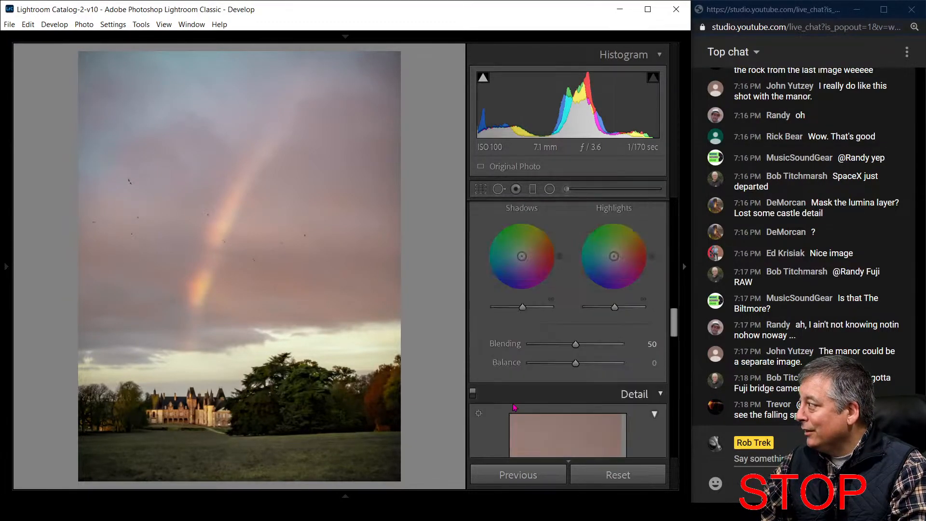
pyautogui.scroll(6, 514, 408)
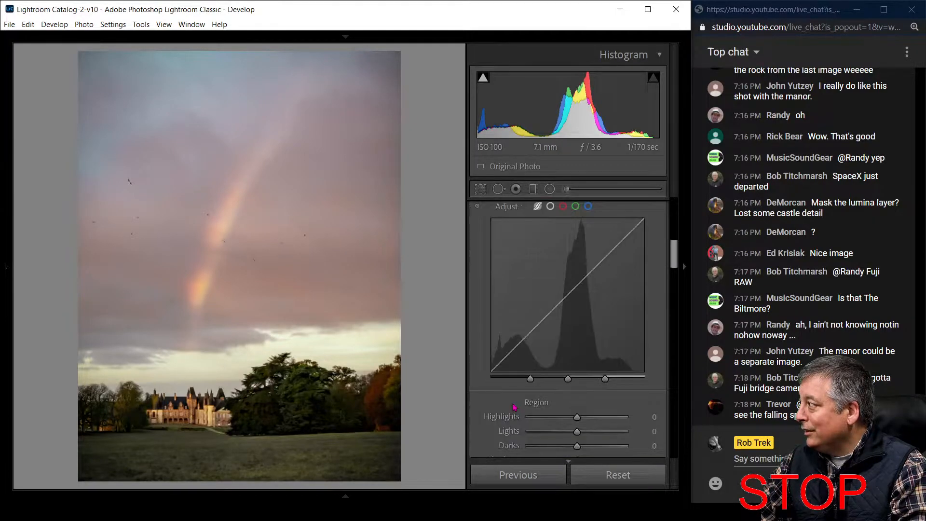
# Step: Bring out more fine detail in the rainbow photo by setting Texture to +27
pyautogui.scroll(-5, 514, 399)
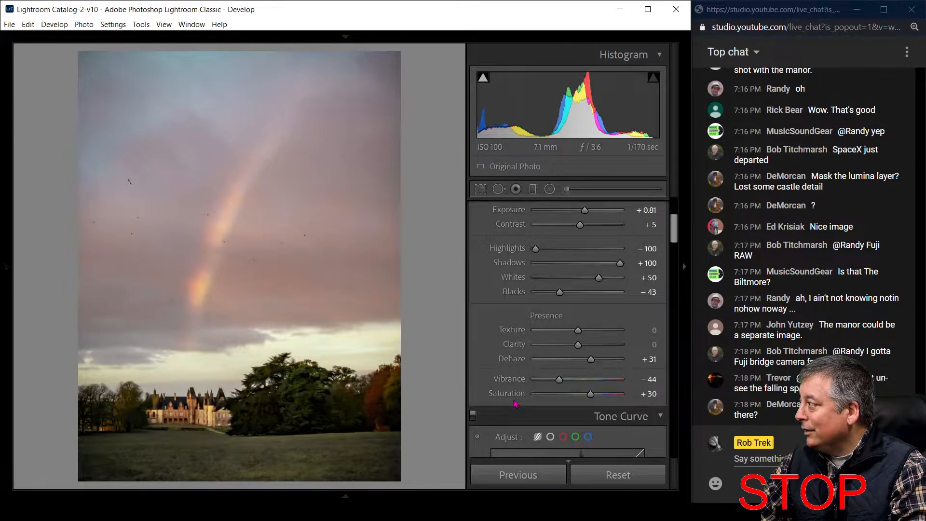
pyautogui.scroll(8, 516, 403)
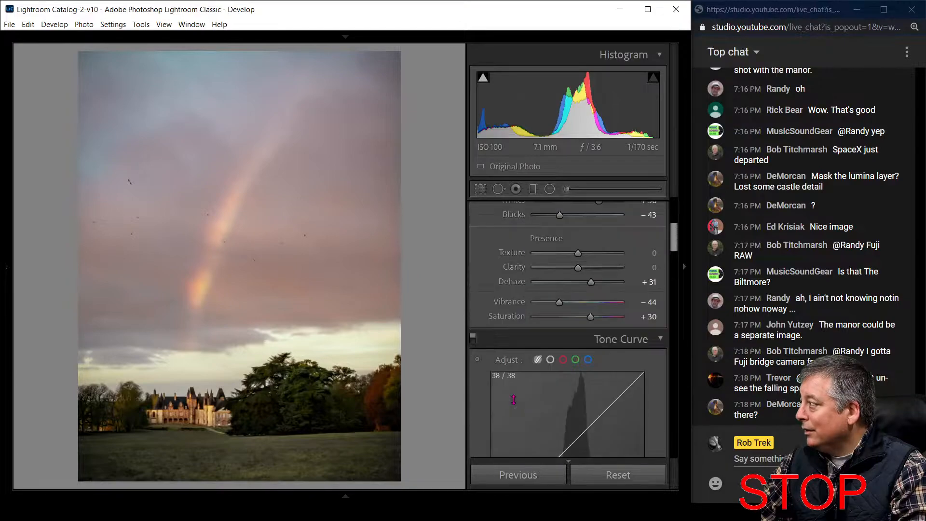
pyautogui.moveTo(578, 330); pyautogui.dragTo(590, 331)
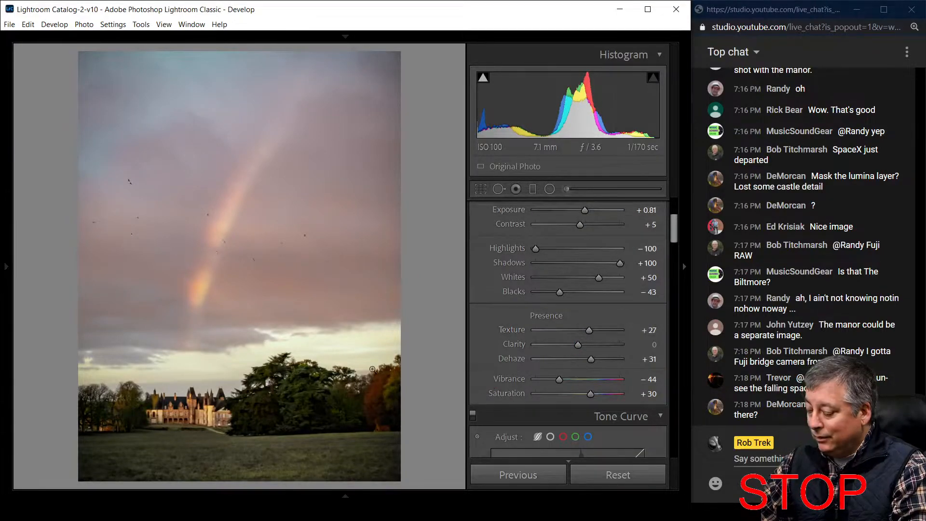
# Step: Compare the edited rainbow photo side by side with its original, enlarging the area above the château, and return to the single view
pyautogui.press('y')
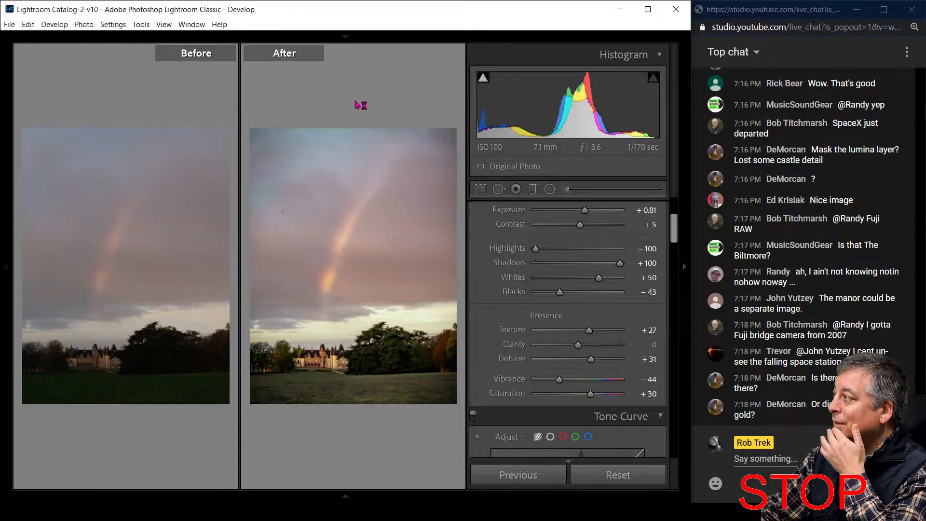
pyautogui.press('F8')
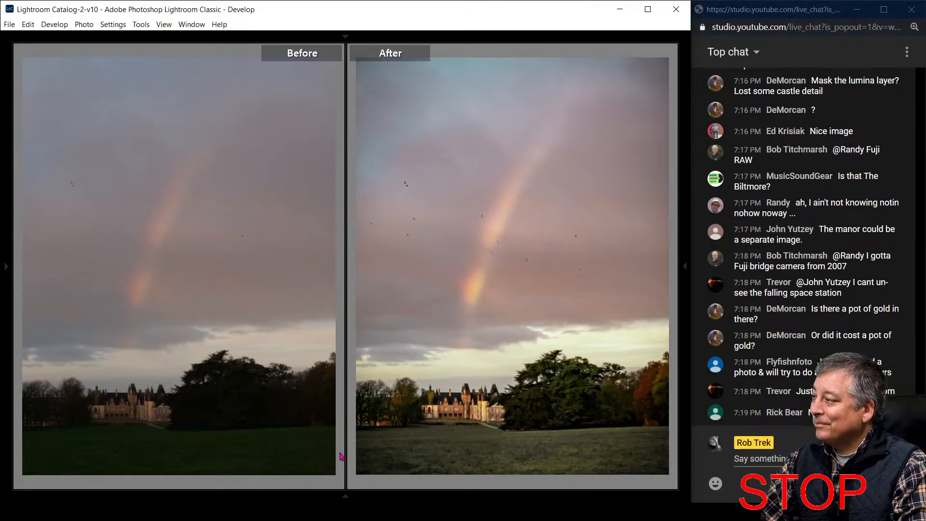
pyautogui.click(495, 353)
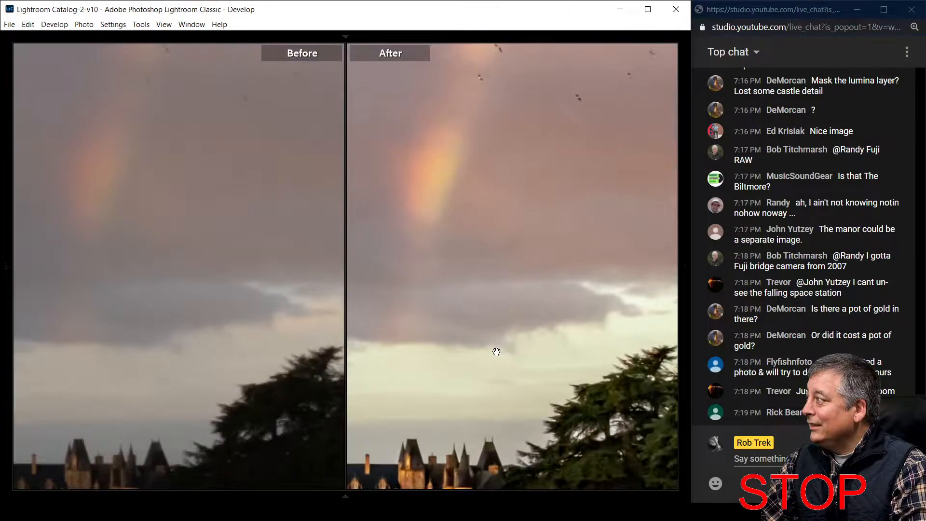
pyautogui.click(496, 354)
pyautogui.press('y')
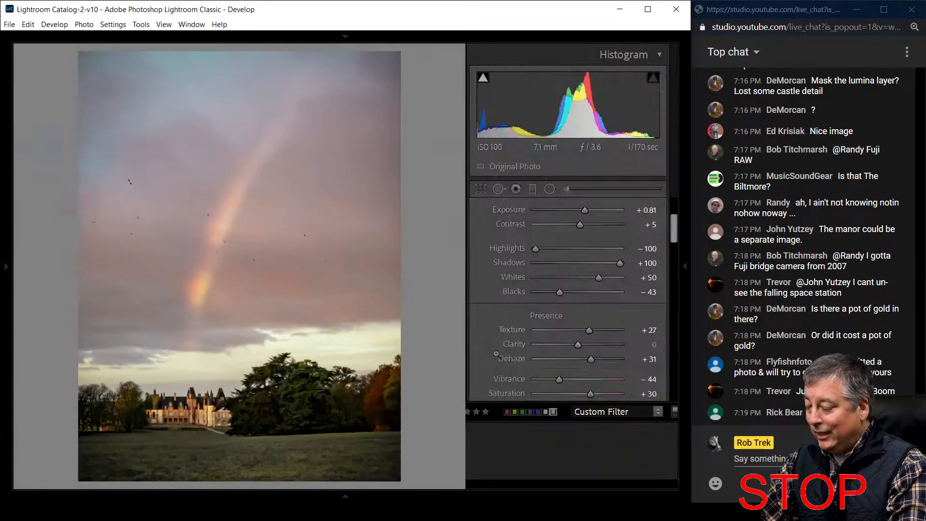
# Step: Switch to the Library and open the Viewer edits folder inside 4 Live Photo Edits
pyautogui.moveTo(7, 246)
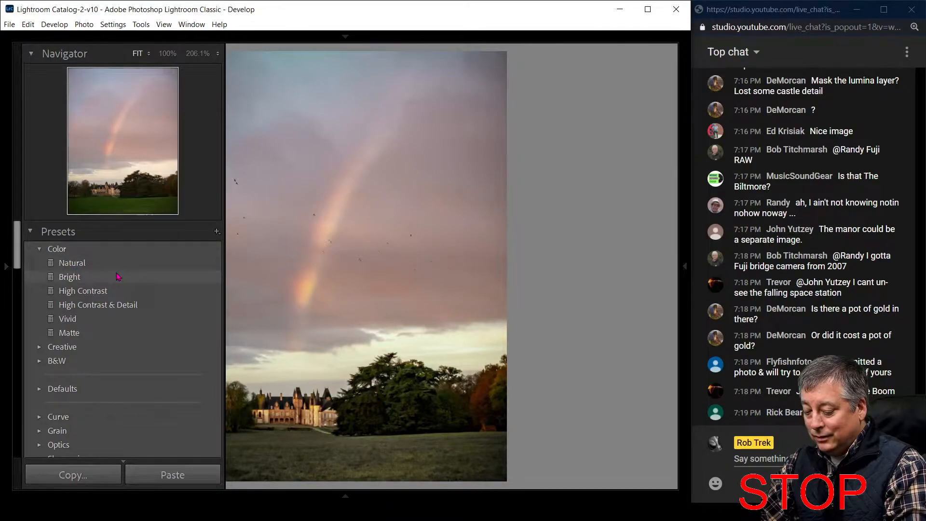
pyautogui.press('g')
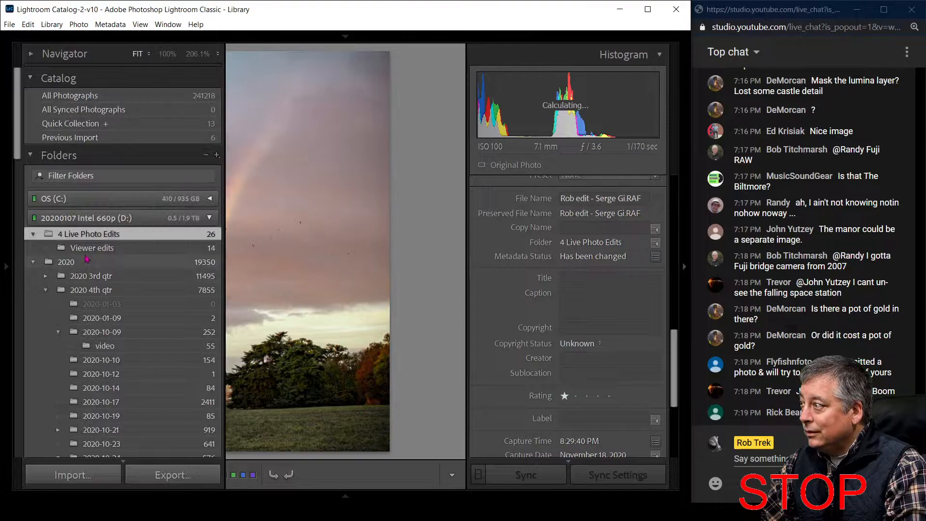
pyautogui.click(96, 251)
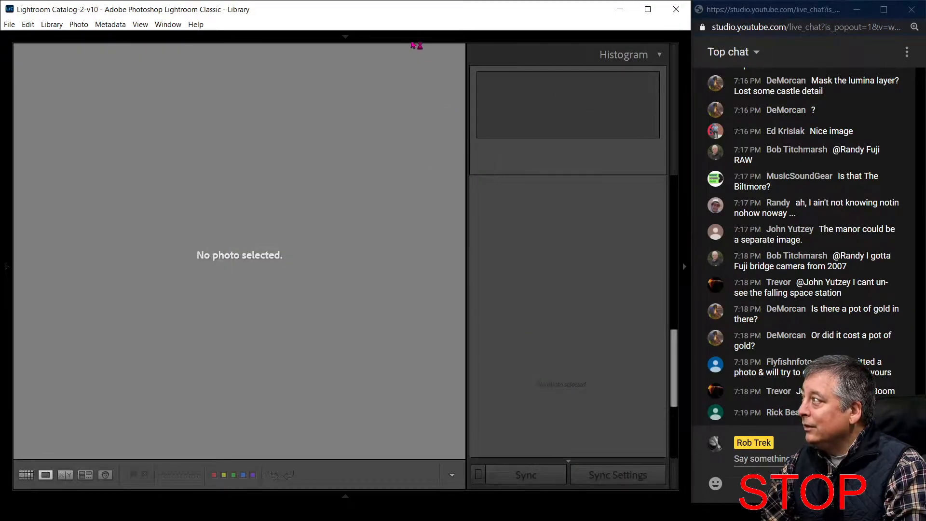
# Step: Free up viewing space by hiding the Histogram side panel, keep the module picker visible, and show the folder as a thumbnail grid
pyautogui.moveTo(357, 43)
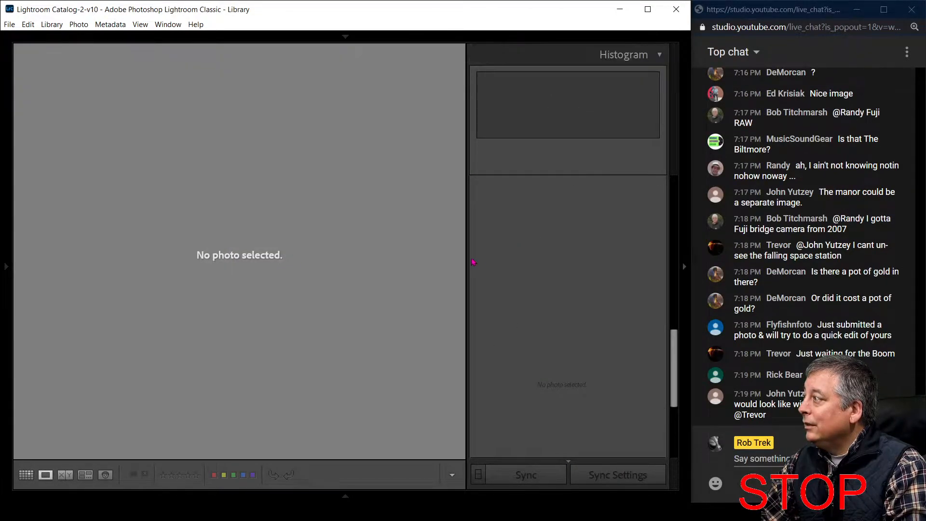
pyautogui.click(684, 268)
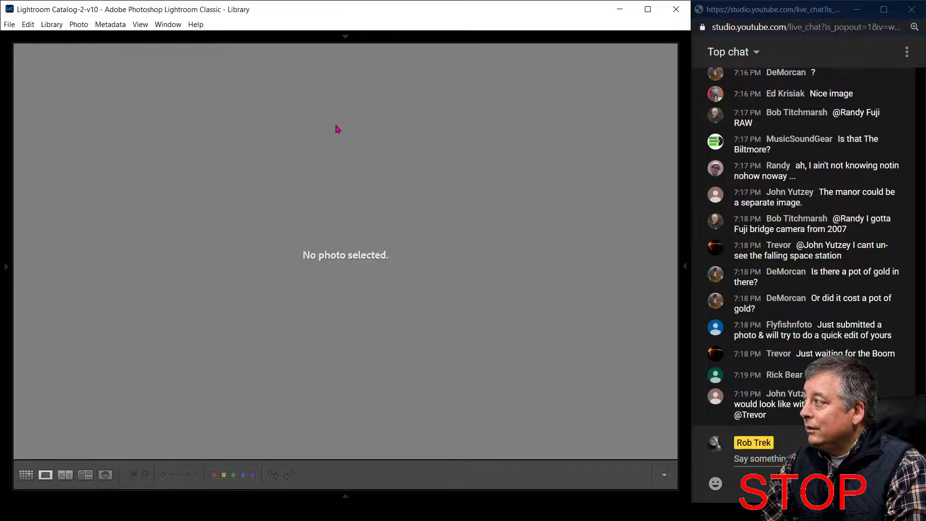
pyautogui.moveTo(345, 38)
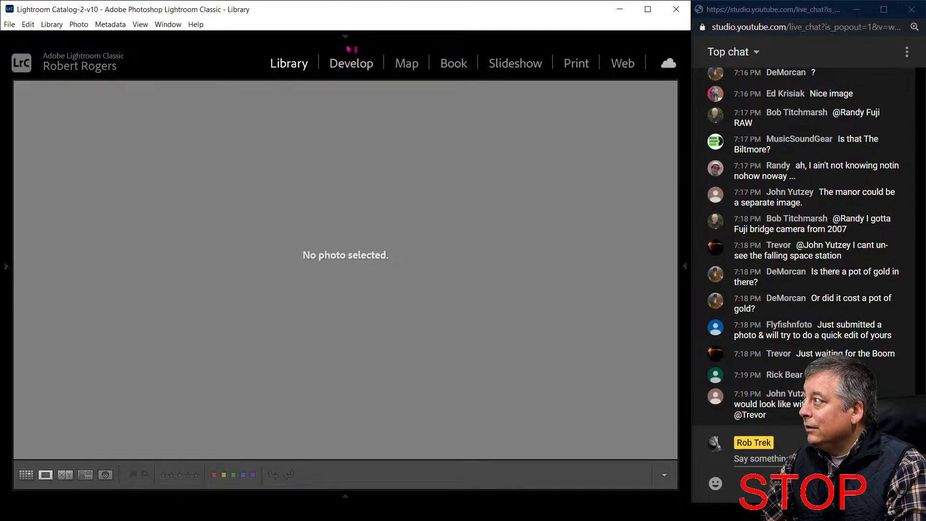
pyautogui.click(345, 38)
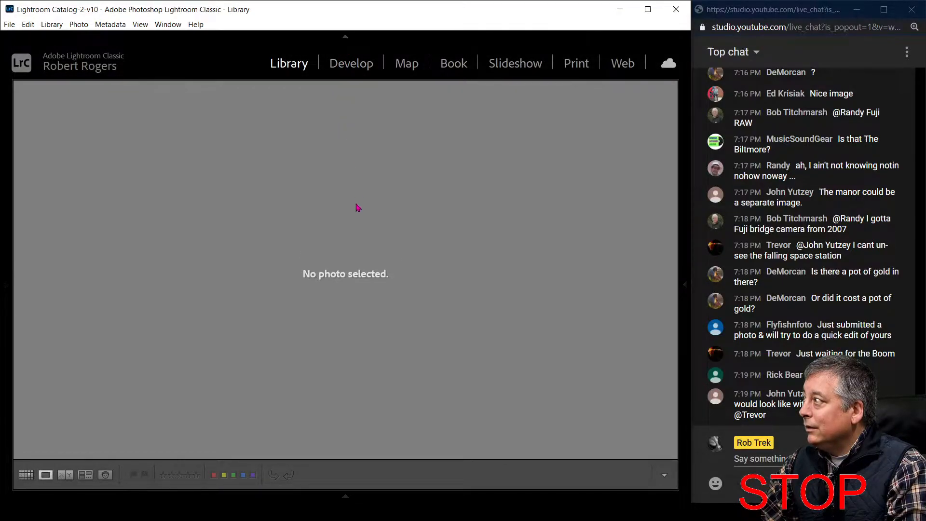
pyautogui.press('g')
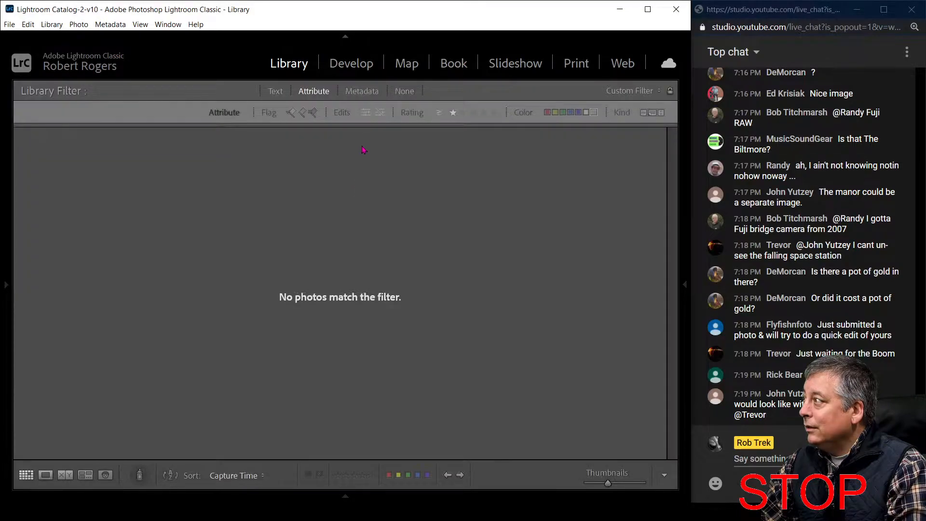
# Step: Remove the one-star rating filter and filter the folder to photos with the Red color label
pyautogui.click(453, 113)
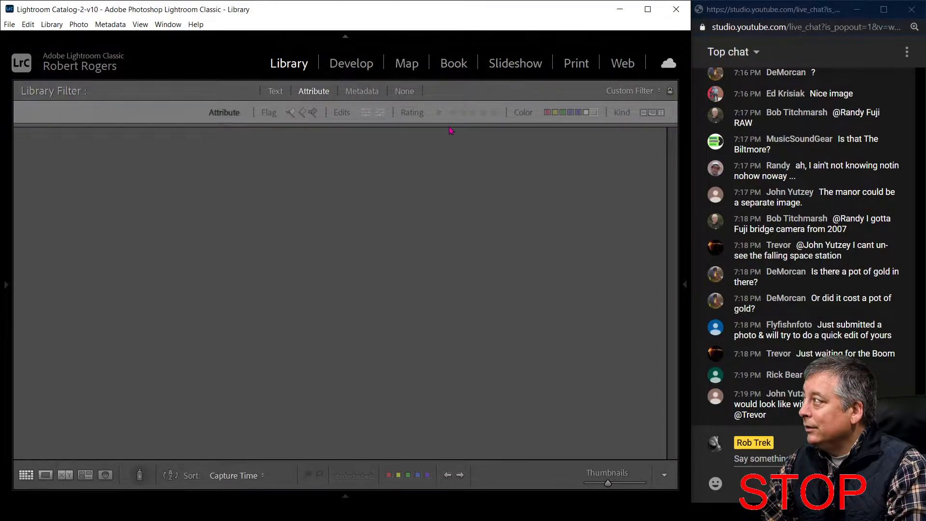
pyautogui.click(548, 113)
pyautogui.click(594, 113)
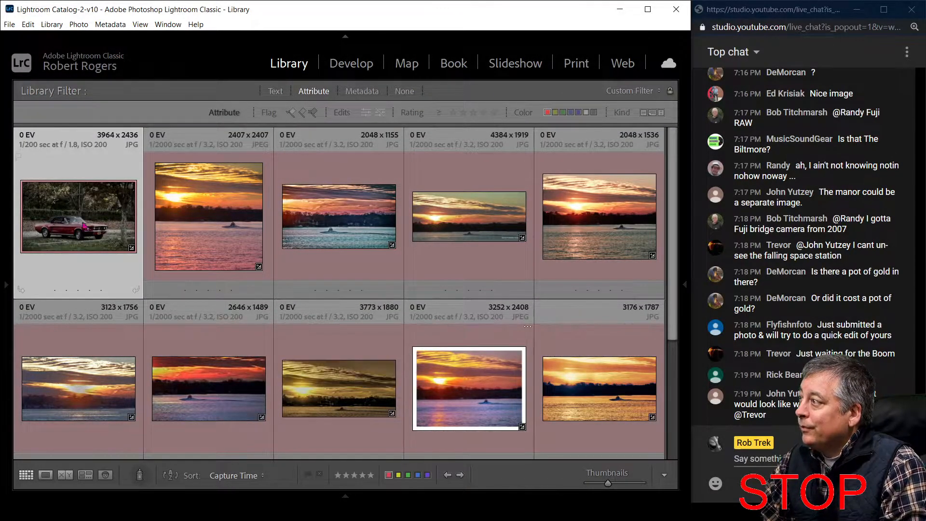
# Step: Examine the red Mustang photo and the neighboring sunset photo at full size, and return to the Library grid
pyautogui.doubleClick(66, 214)
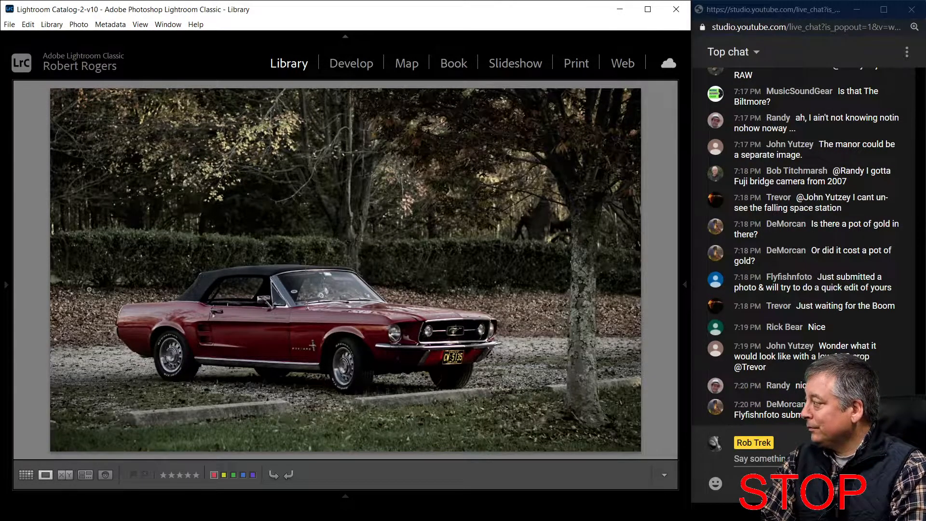
pyautogui.press('Right')
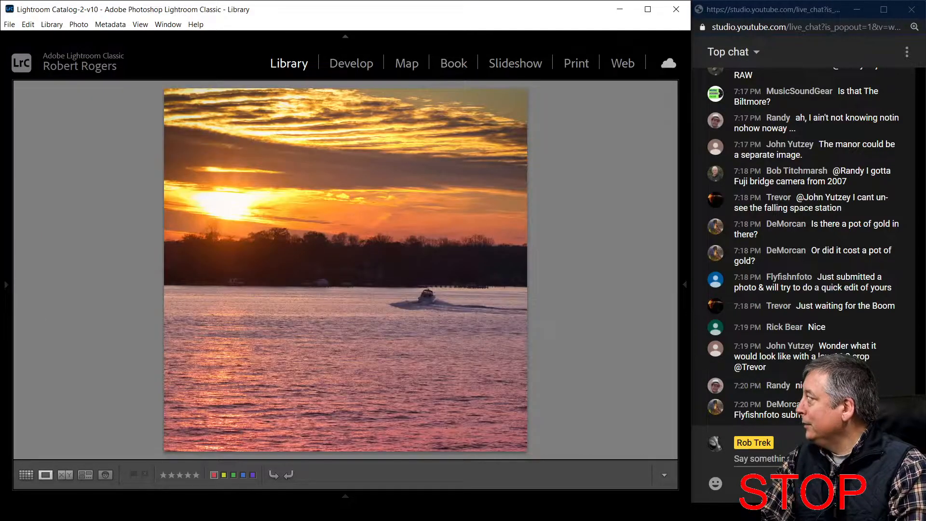
pyautogui.press('Left')
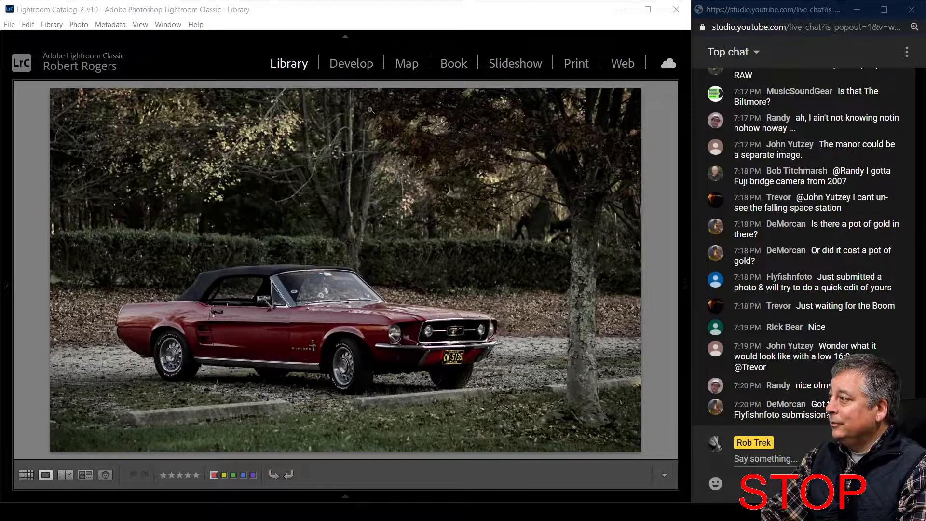
pyautogui.click(662, 152)
pyautogui.press('g')
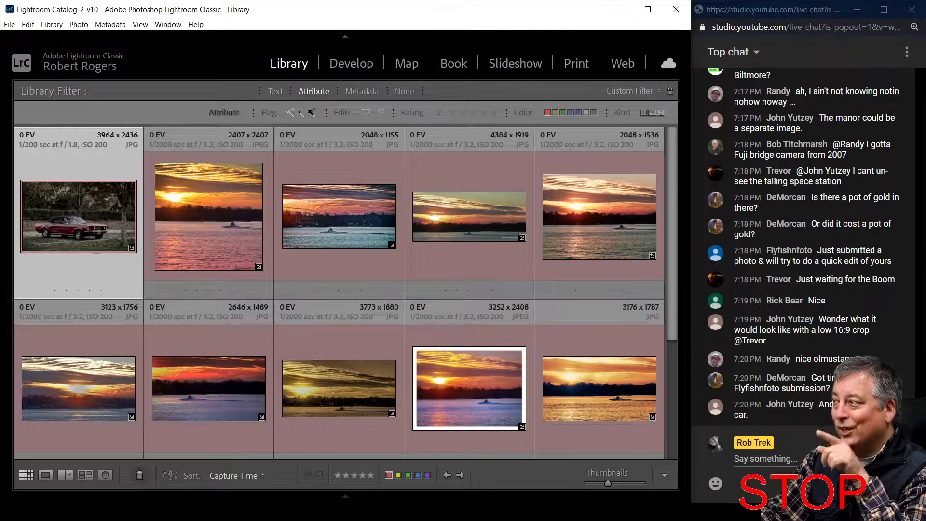
pyautogui.doubleClick(83, 222)
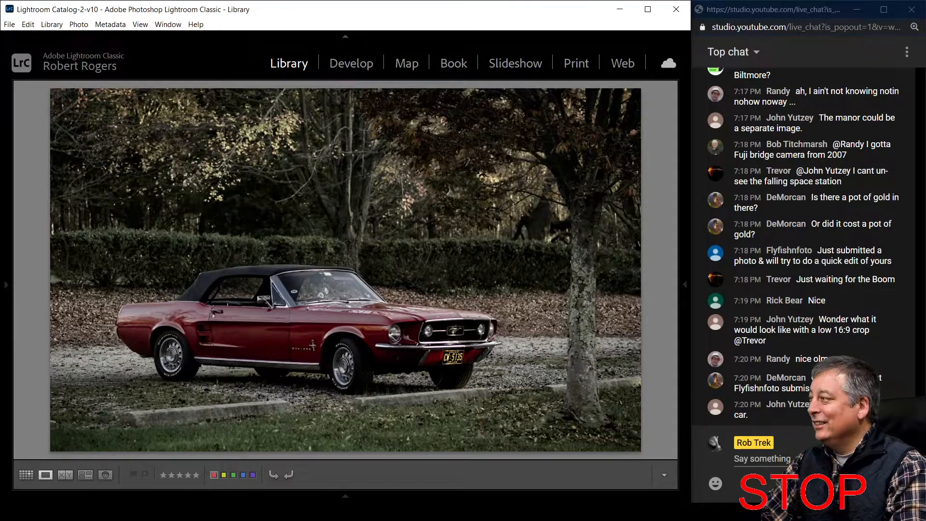
pyautogui.press('g')
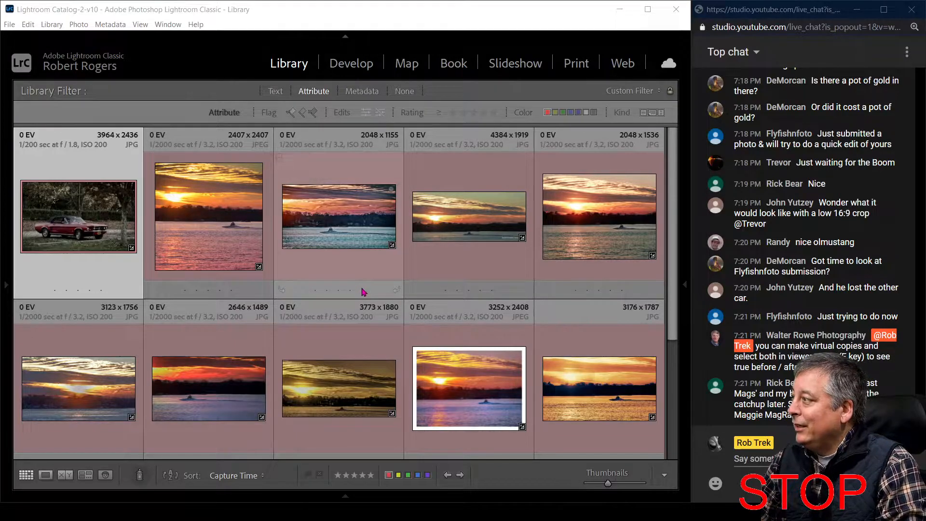
pyautogui.click(351, 64)
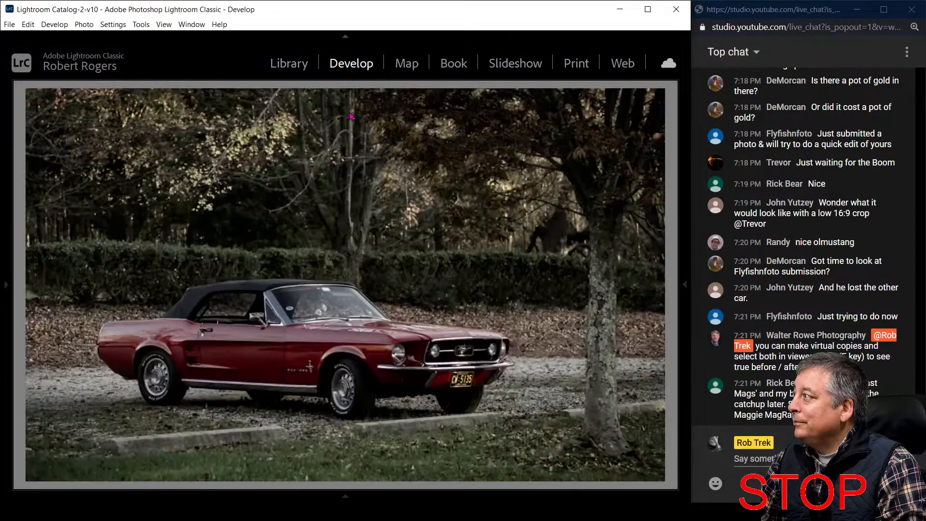
pyautogui.click(290, 66)
# Step: Show the 4 Live Photo Edits folder, replacing the Red label filter with one for Unlabeled photos only
pyautogui.moveTo(5, 270)
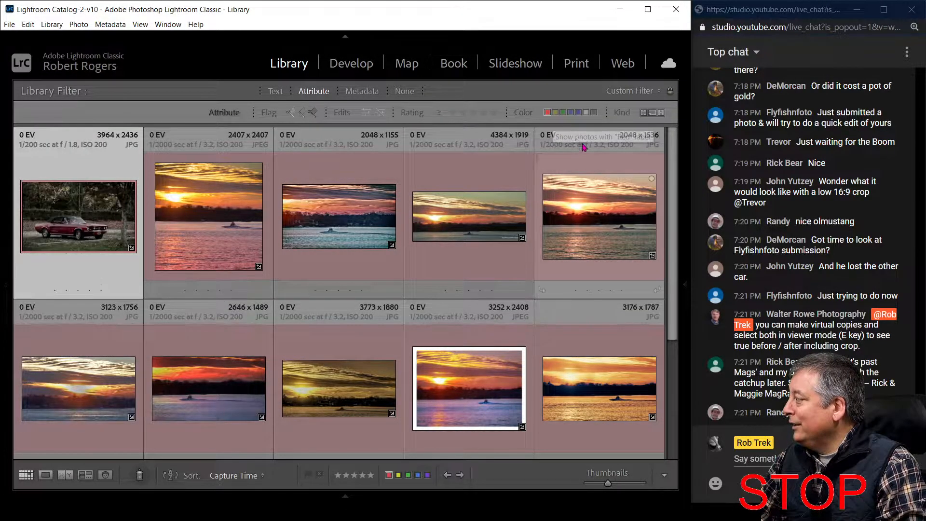
pyautogui.click(549, 115)
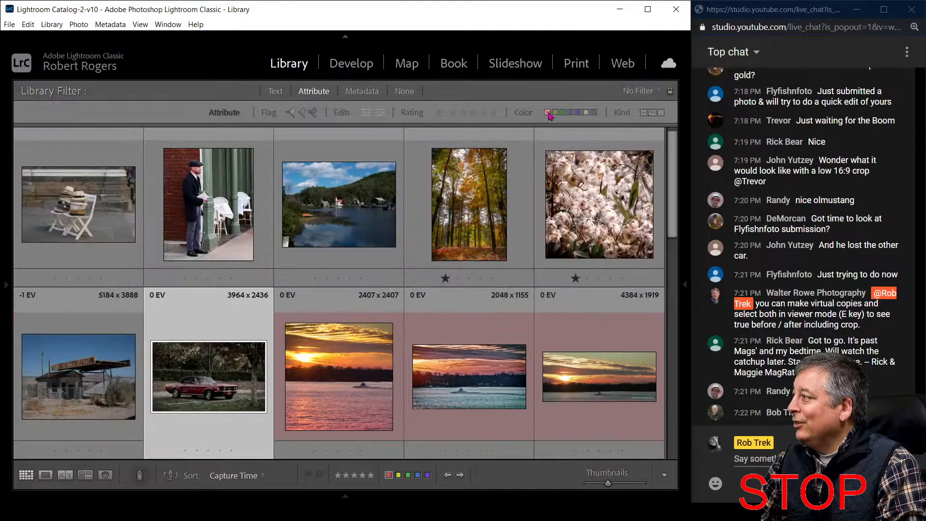
pyautogui.click(594, 116)
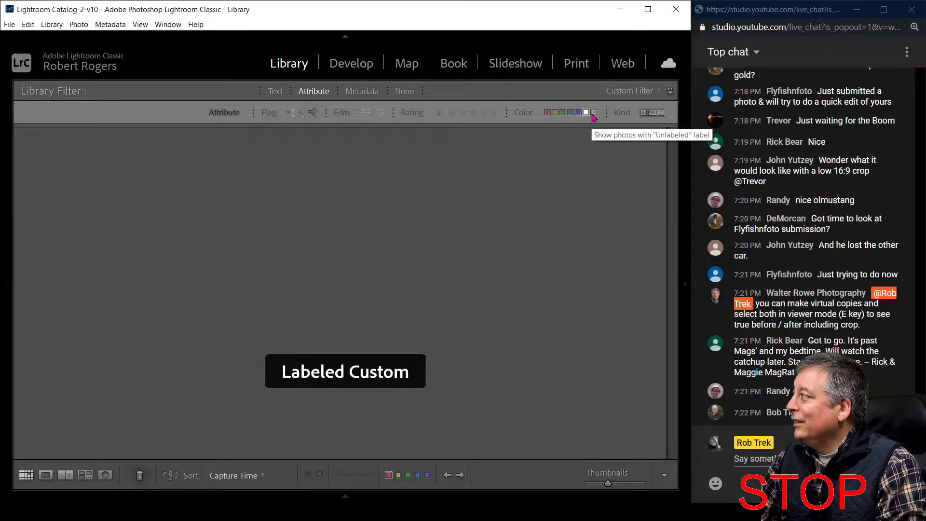
pyautogui.click(589, 114)
pyautogui.click(595, 114)
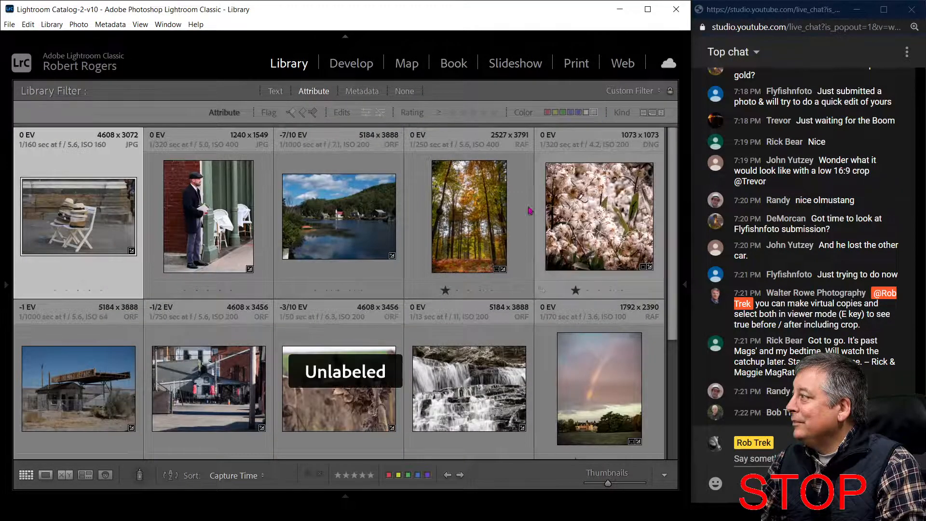
pyautogui.scroll(-1, 461, 314)
pyautogui.scroll(-3, 461, 313)
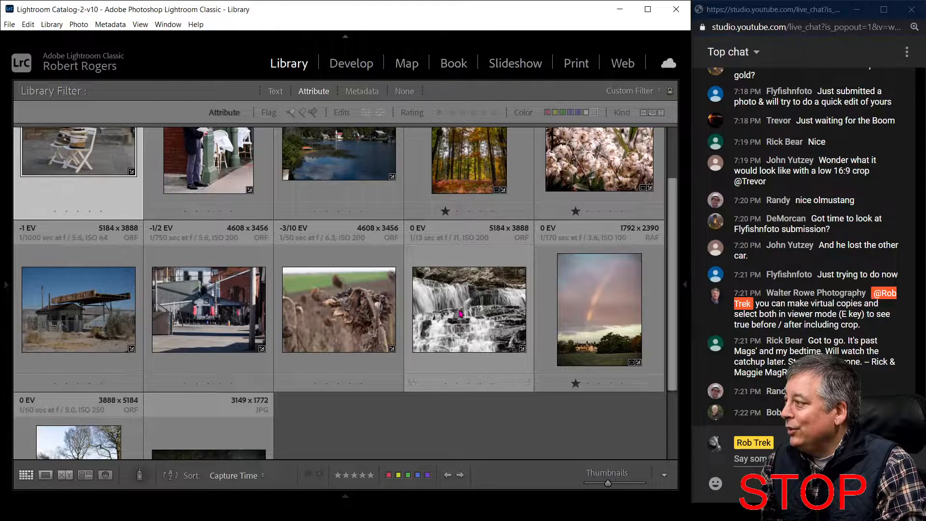
pyautogui.scroll(3, 431, 338)
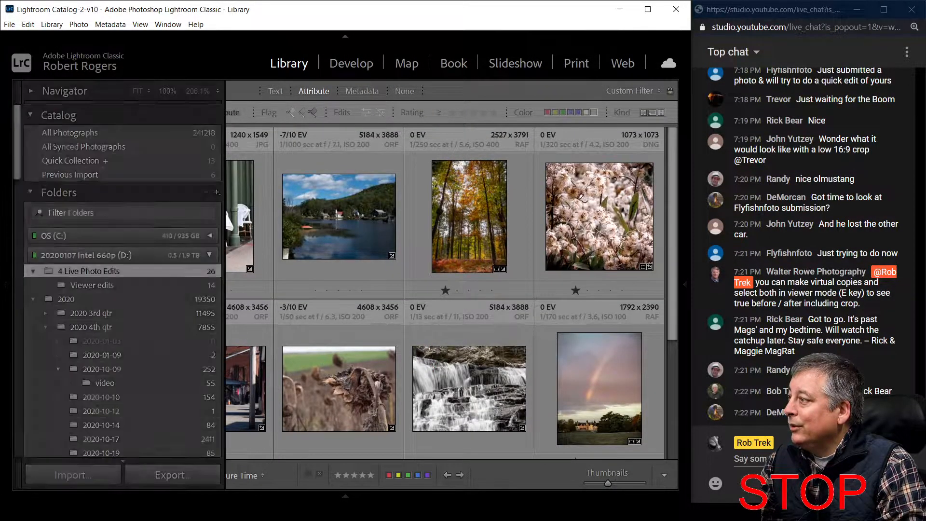
# Step: Synchronize the 4 Live Photo Edits folder with new-photo import and metadata scanning enabled, and open the imported helicopter photo in Loupe view
pyautogui.rightClick(51, 273)
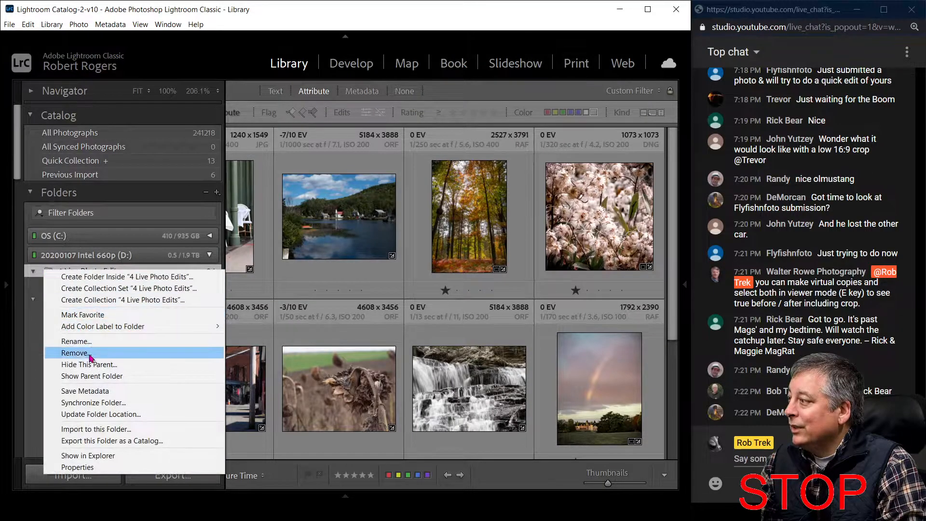
pyautogui.click(101, 402)
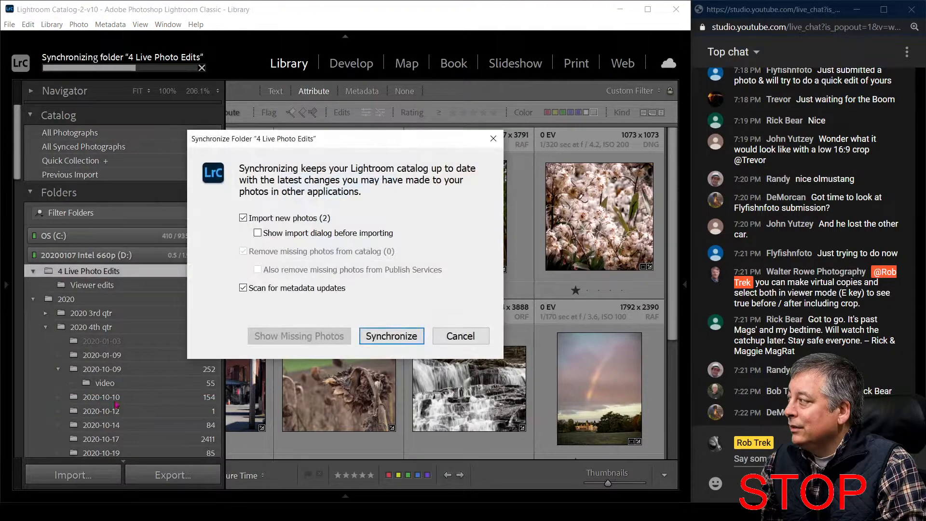
pyautogui.click(372, 339)
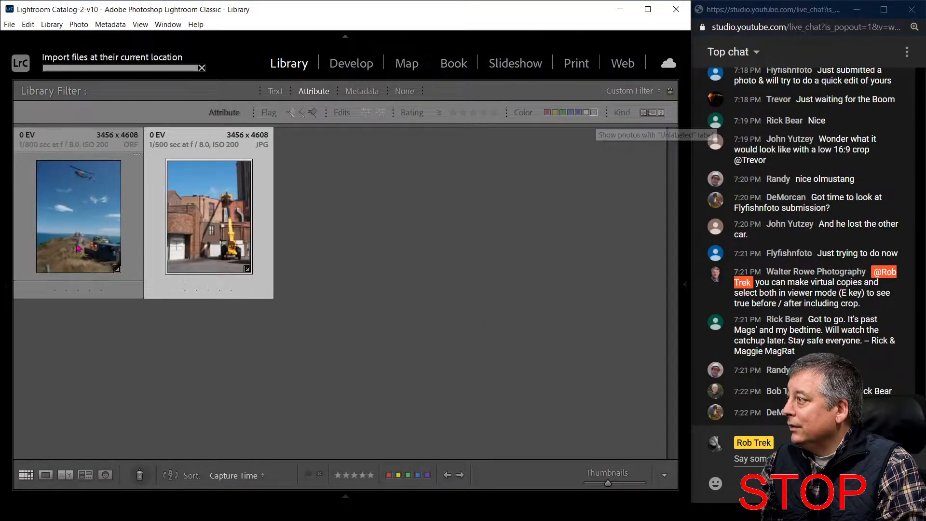
pyautogui.click(77, 248)
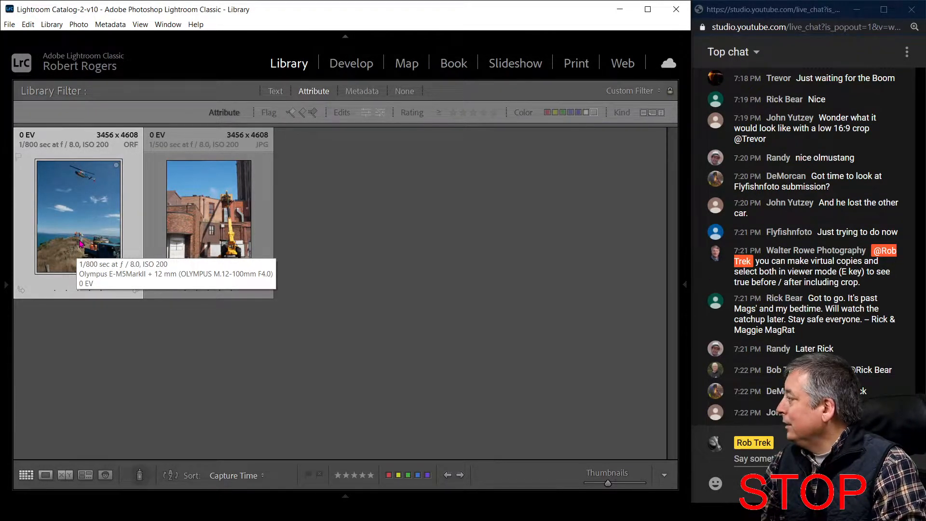
pyautogui.doubleClick(81, 243)
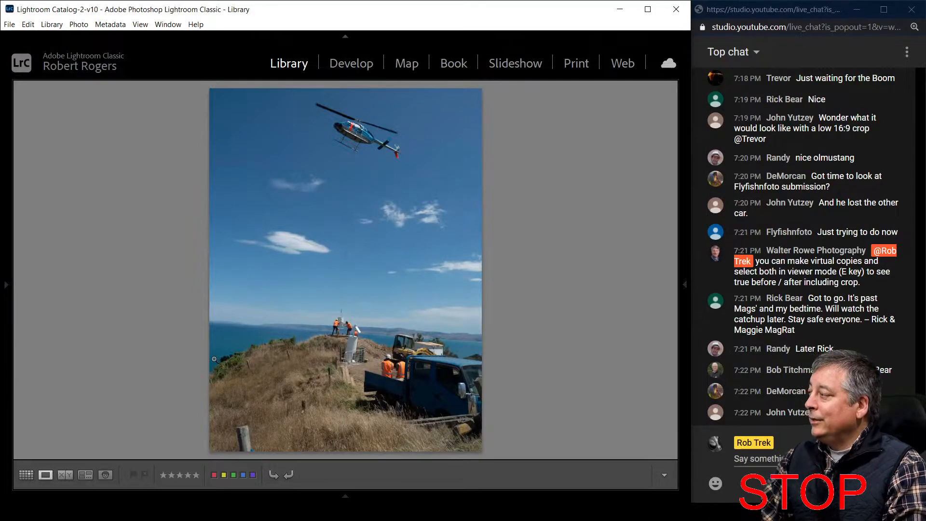
# Step: Open the helicopter photo in Develop, rotate it to an angle of -5.42, and crop it tighter at the original aspect ratio
pyautogui.press('d')
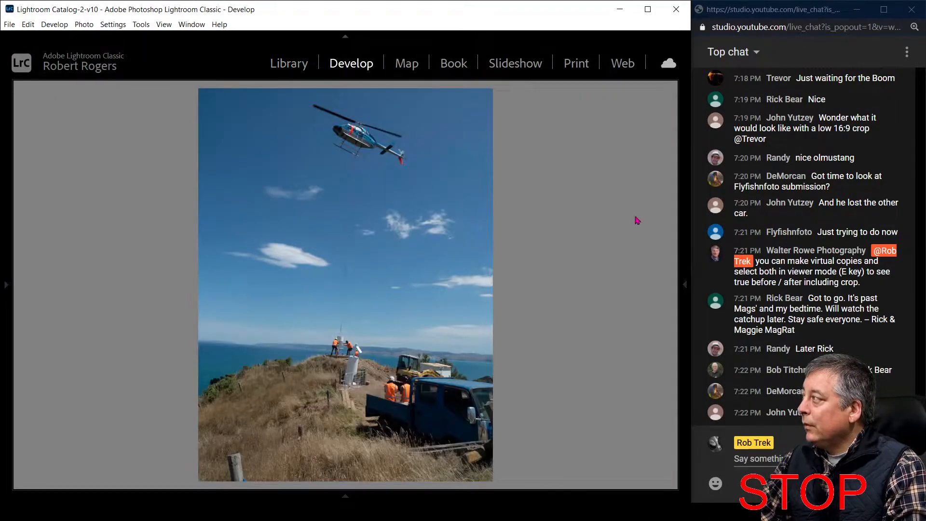
pyautogui.click(685, 263)
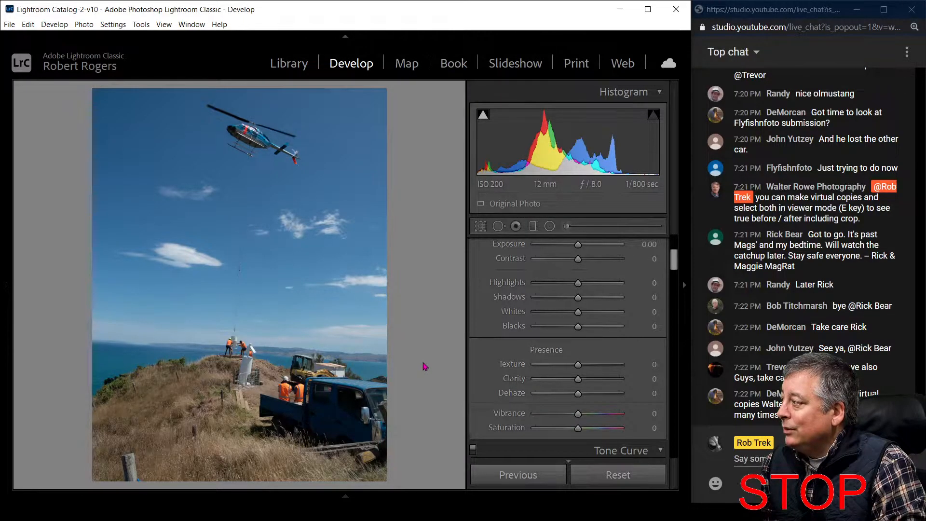
pyautogui.press('r')
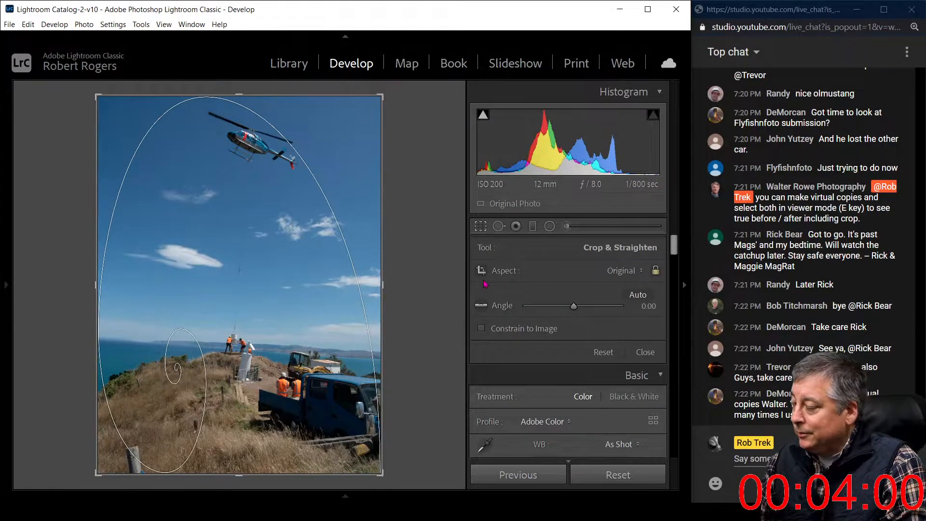
pyautogui.moveTo(574, 307); pyautogui.dragTo(567, 312)
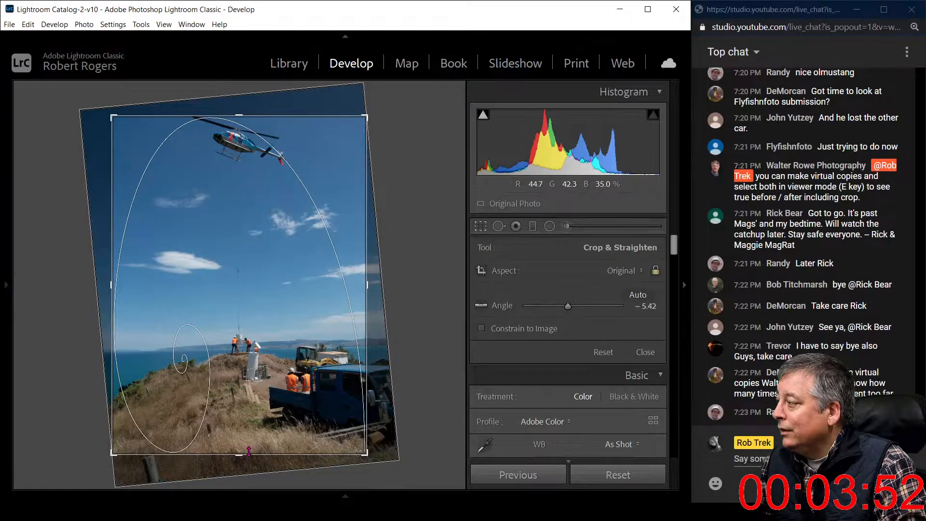
pyautogui.moveTo(254, 452); pyautogui.dragTo(246, 428)
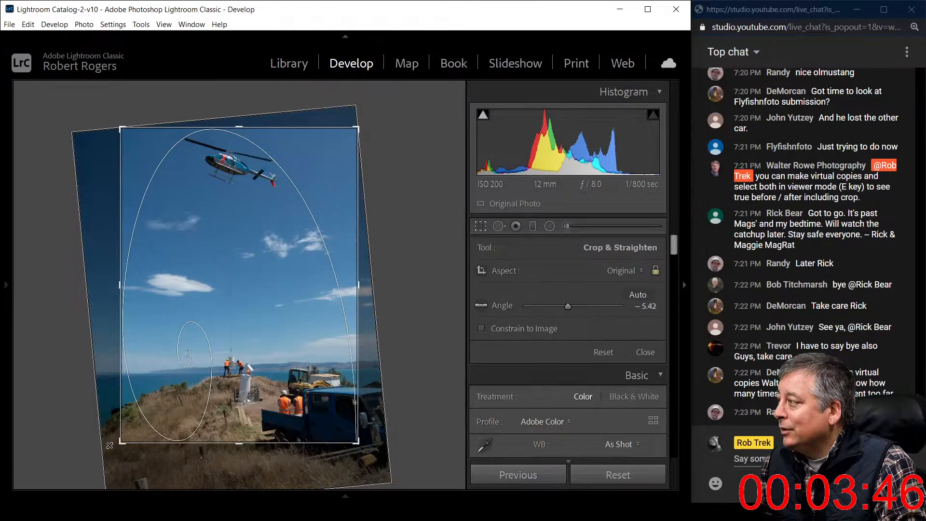
pyautogui.moveTo(171, 423); pyautogui.dragTo(172, 416)
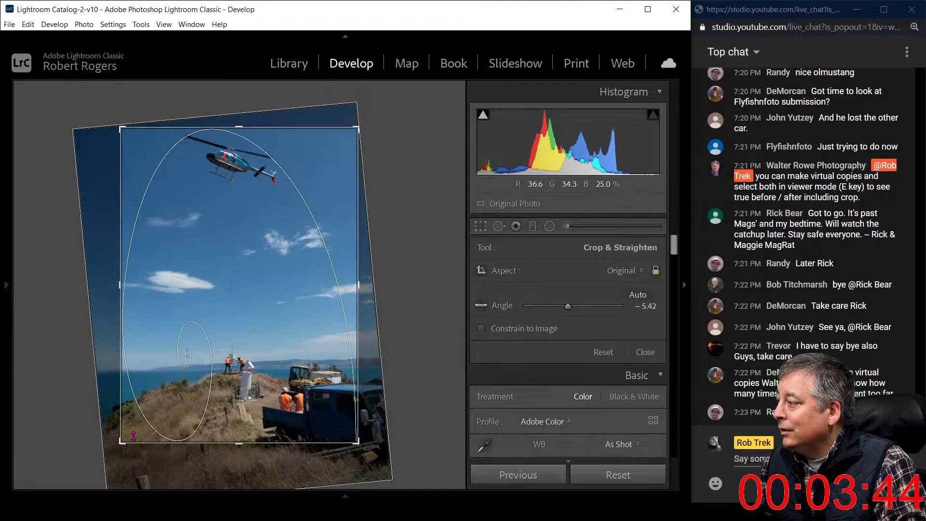
pyautogui.moveTo(118, 444); pyautogui.dragTo(114, 449)
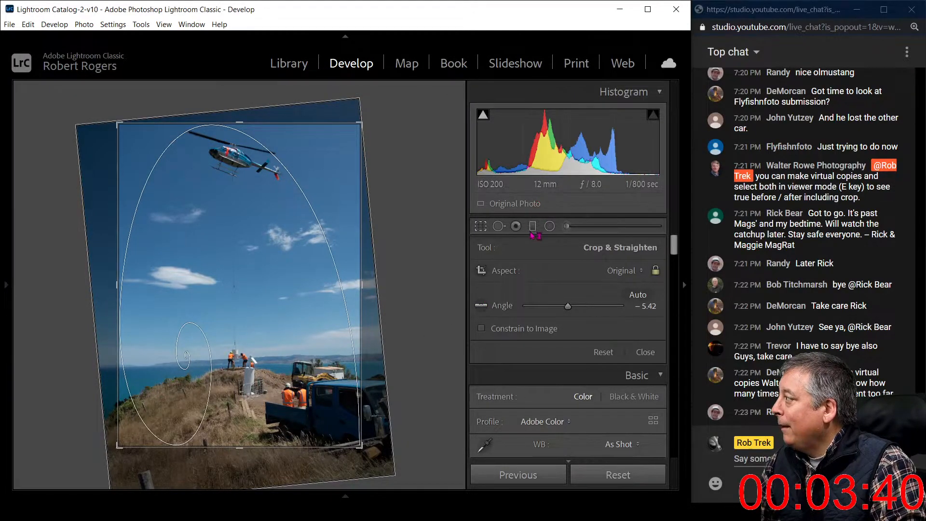
pyautogui.click(481, 227)
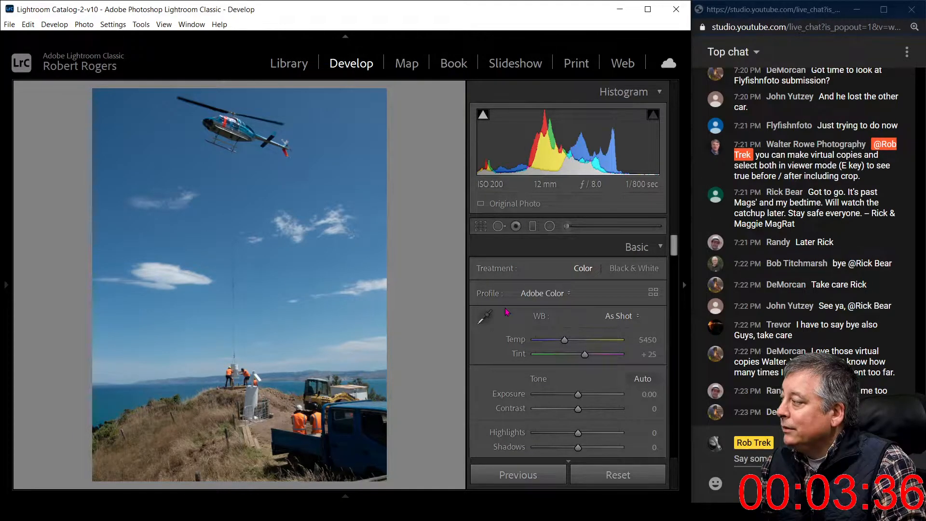
# Step: Check the photo's file information and inspect the helicopter and the workers on the hilltop at close zoom
pyautogui.press('i')
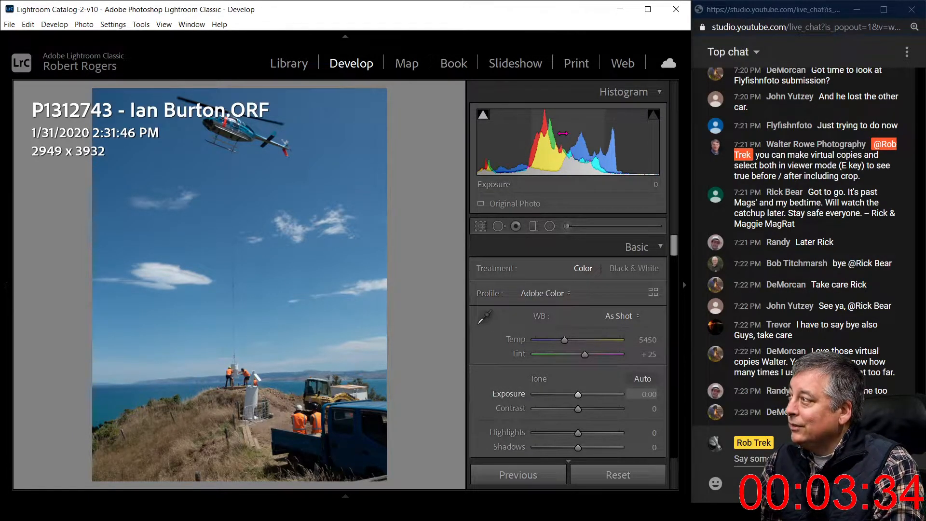
pyautogui.press('i')
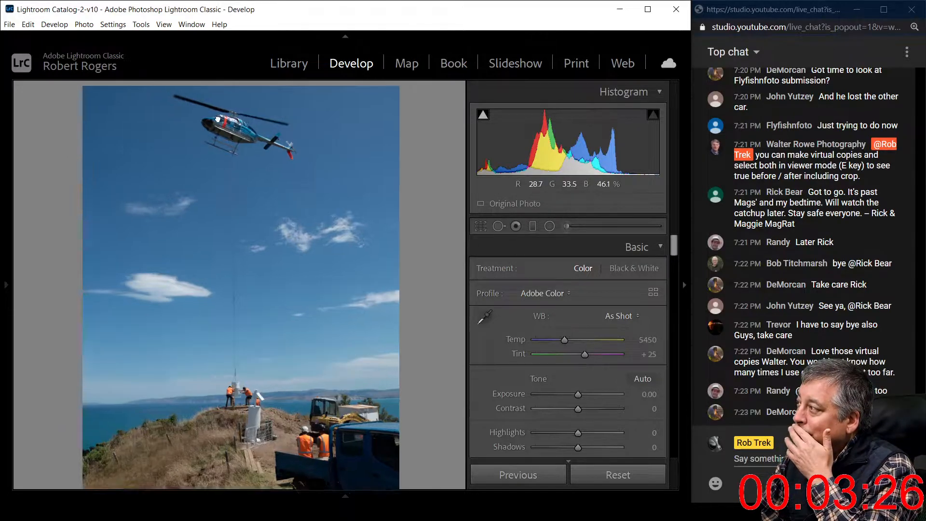
pyautogui.click(217, 118)
pyautogui.click(217, 117)
pyautogui.click(232, 389)
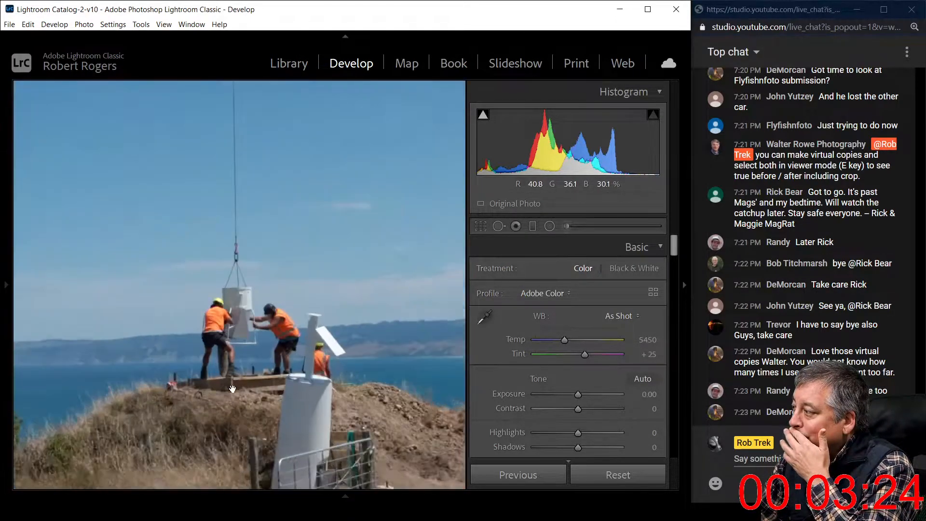
pyautogui.click(233, 389)
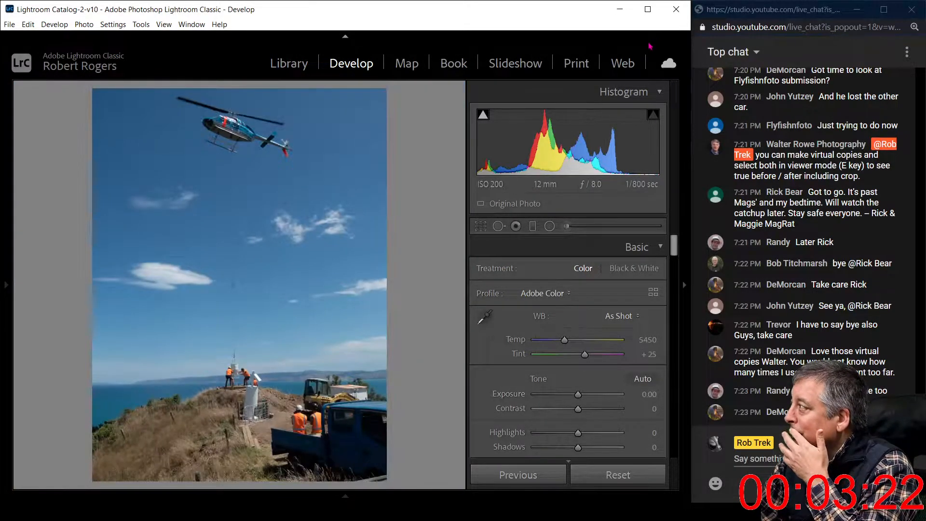
# Step: Apply Auto tone to the helicopter photo, and set Vibrance to -28 and Saturation to +36
pyautogui.click(640, 379)
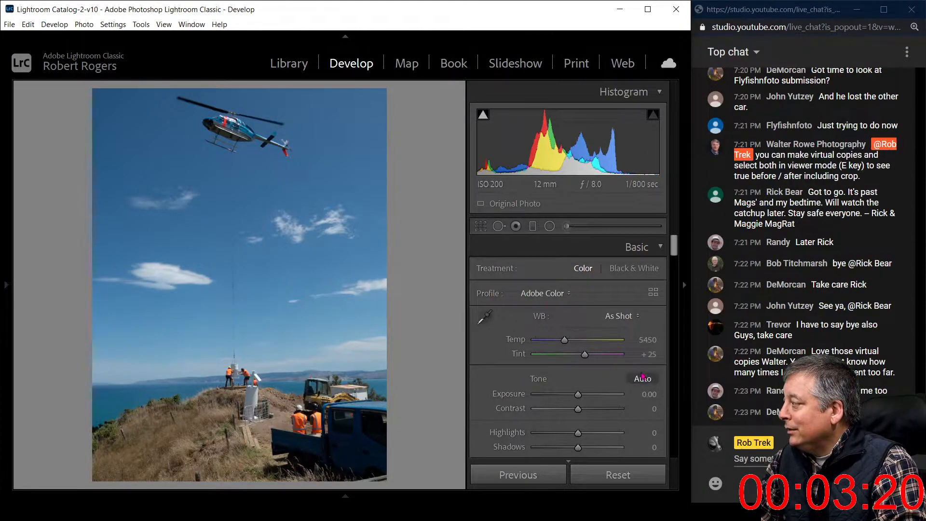
pyautogui.scroll(-5, 486, 364)
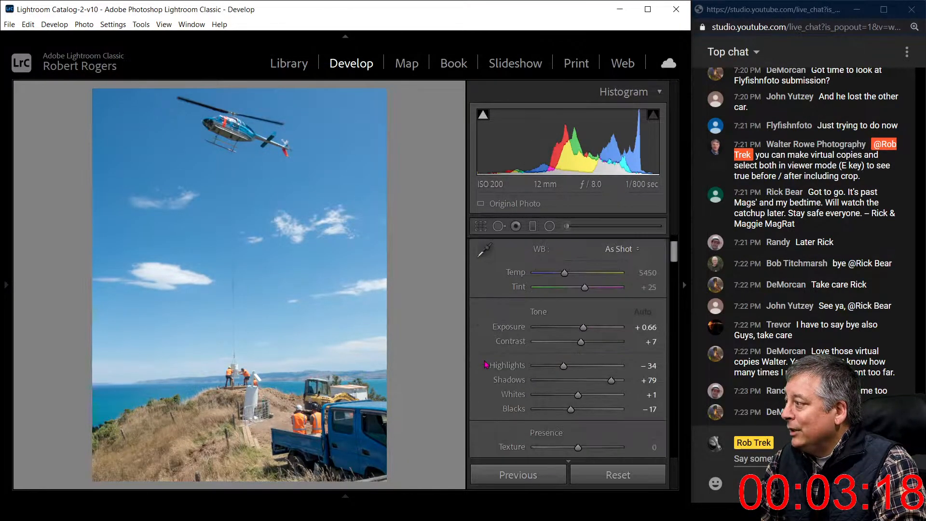
pyautogui.scroll(-3, 486, 364)
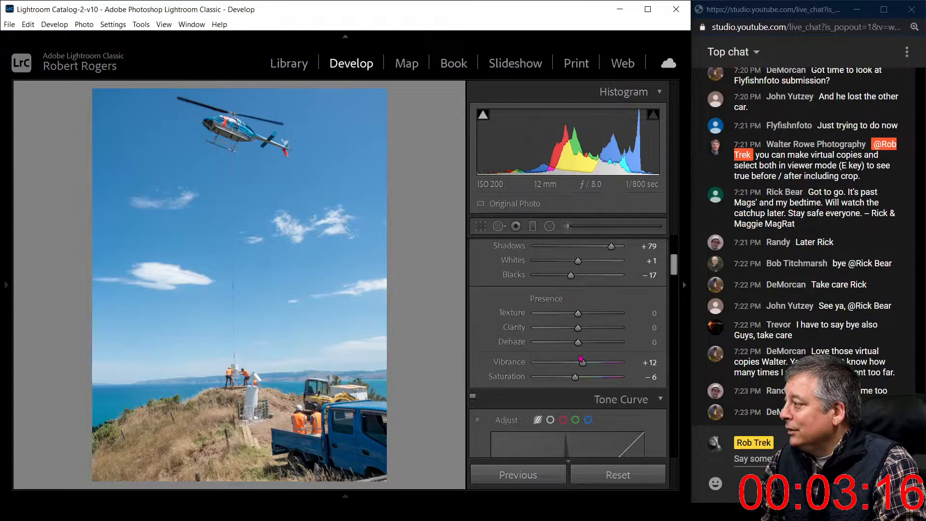
pyautogui.moveTo(583, 362)
pyautogui.mouseDown()
pyautogui.moveTo(561, 367)
pyautogui.moveTo(596, 383)
pyautogui.moveTo(566, 362)
pyautogui.mouseUp()
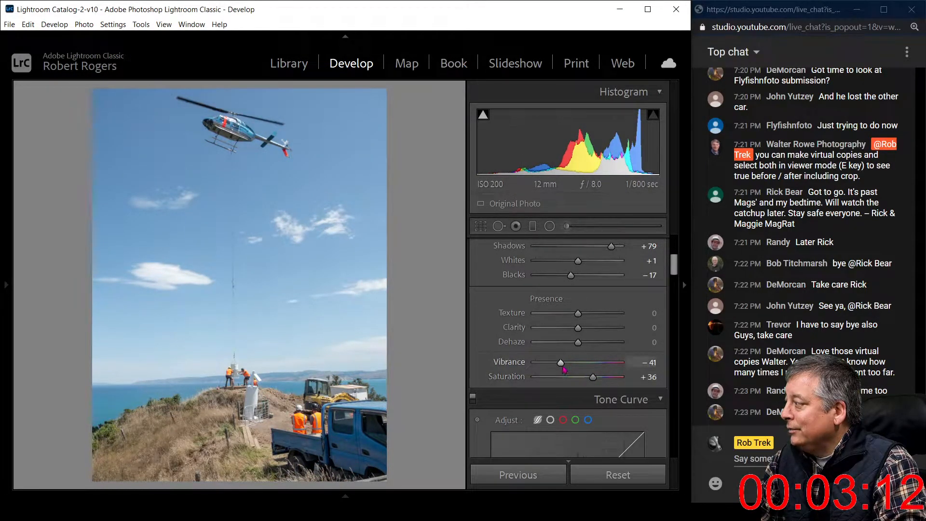
# Step: Set the HSL saturation to -25 for Red, -36 for Orange, +24 for Green, +15 for Aqua and +22 for Blue
pyautogui.scroll(-5, 501, 333)
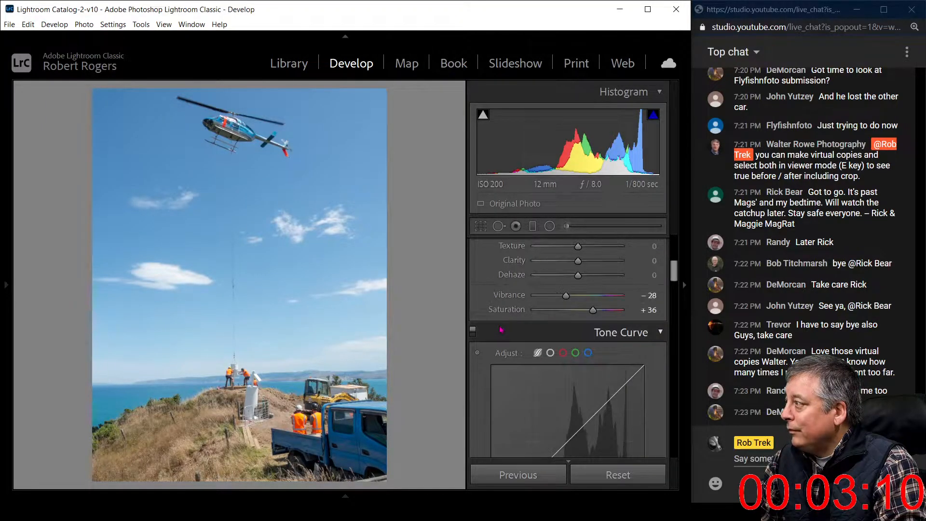
pyautogui.scroll(-3, 500, 327)
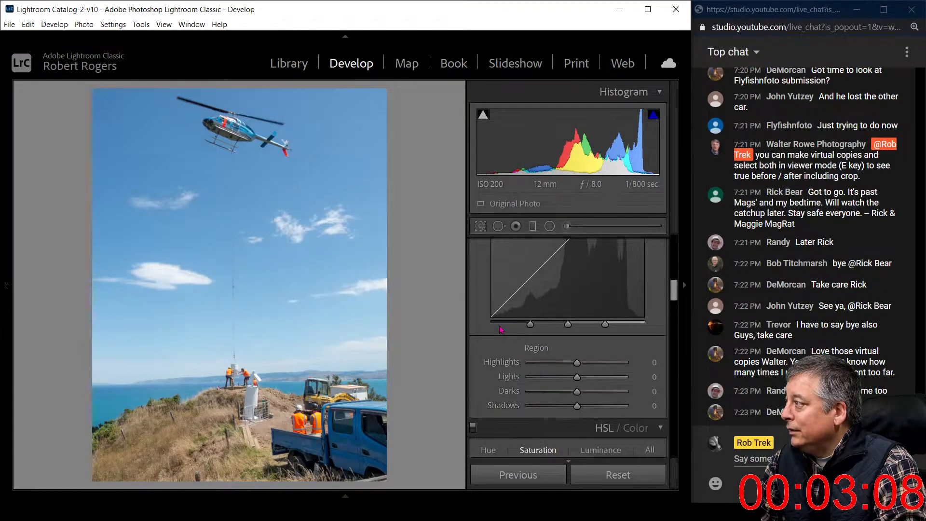
pyautogui.scroll(-5, 500, 329)
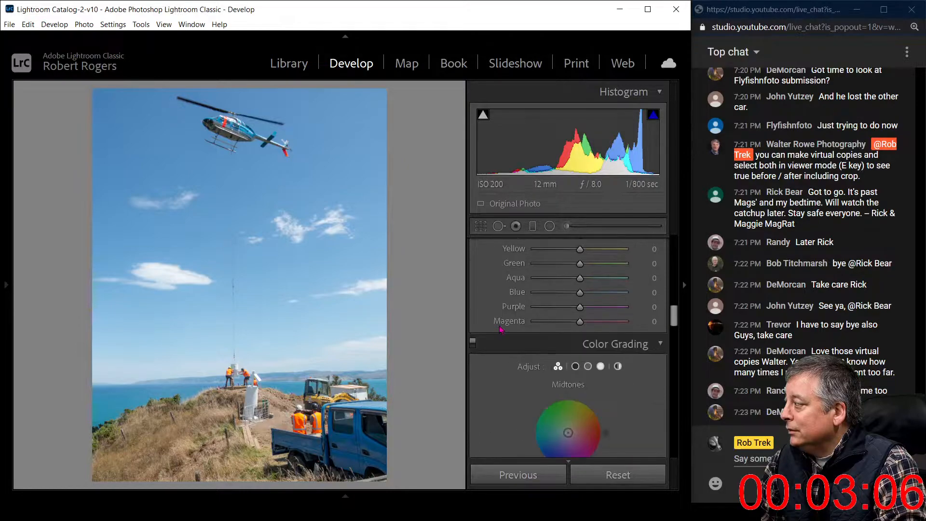
pyautogui.scroll(-3, 500, 329)
pyautogui.scroll(5, 536, 311)
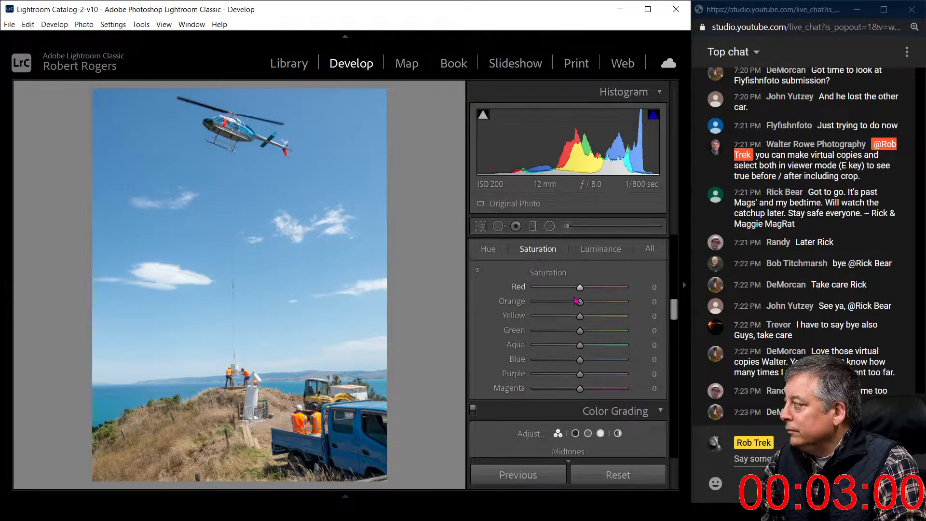
pyautogui.moveTo(579, 301)
pyautogui.mouseDown()
pyautogui.moveTo(551, 308)
pyautogui.moveTo(564, 309)
pyautogui.moveTo(569, 292)
pyautogui.mouseUp()
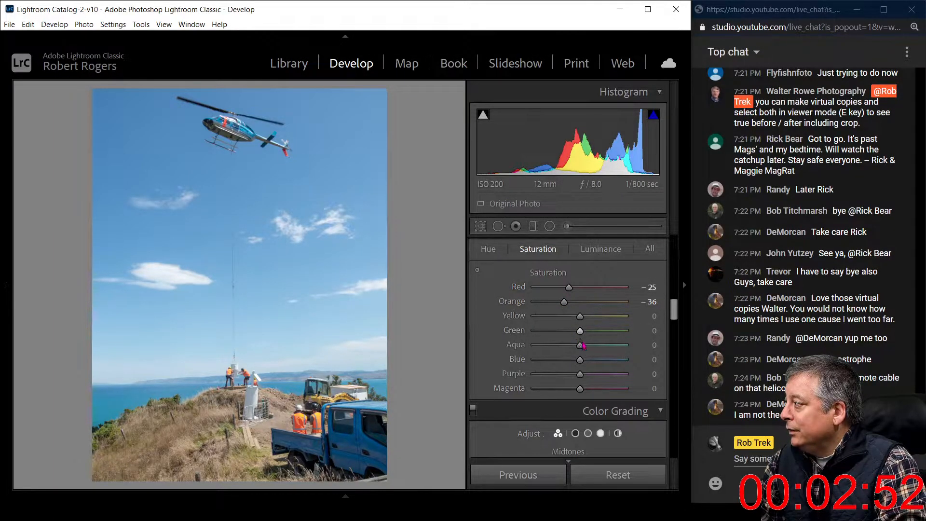
pyautogui.moveTo(580, 332); pyautogui.dragTo(590, 359)
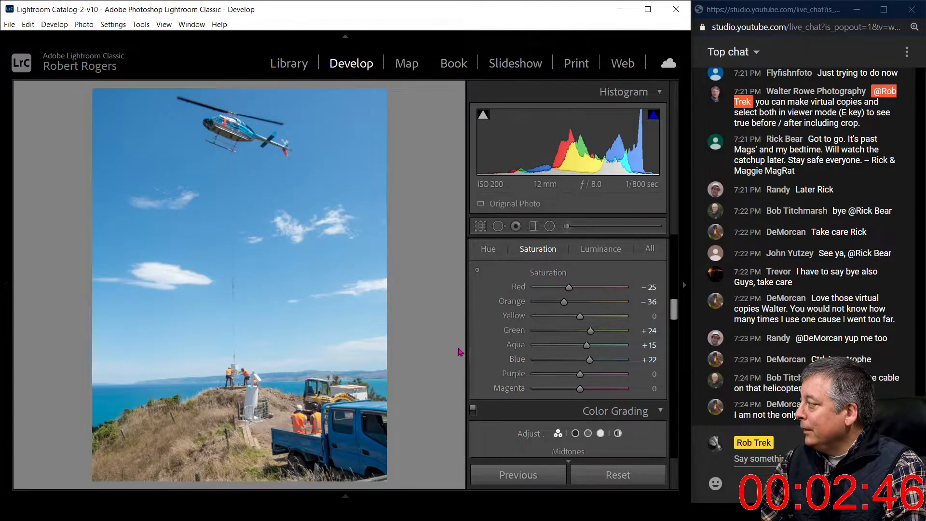
# Step: Set the sharpening amount to 73, raise its masking, and add slight color noise reduction
pyautogui.scroll(-5, 486, 357)
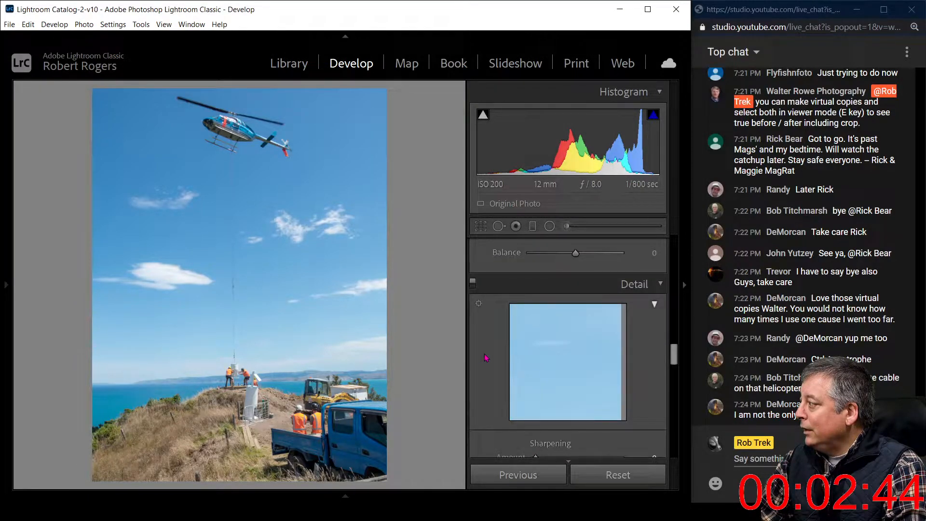
pyautogui.scroll(-4, 486, 358)
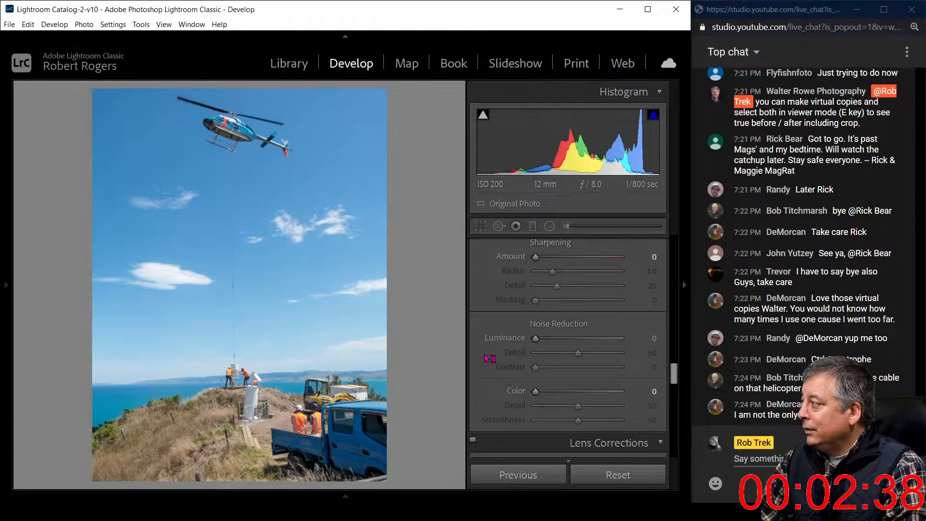
pyautogui.scroll(-3, 489, 357)
pyautogui.scroll(3, 486, 355)
pyautogui.click(576, 257)
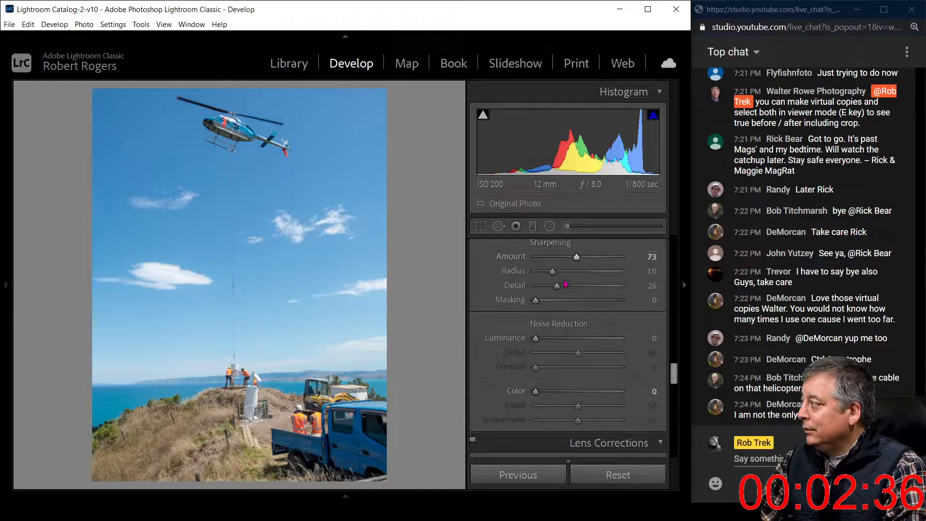
pyautogui.moveTo(535, 300); pyautogui.dragTo(591, 300)
pyautogui.scroll(-2, 506, 328)
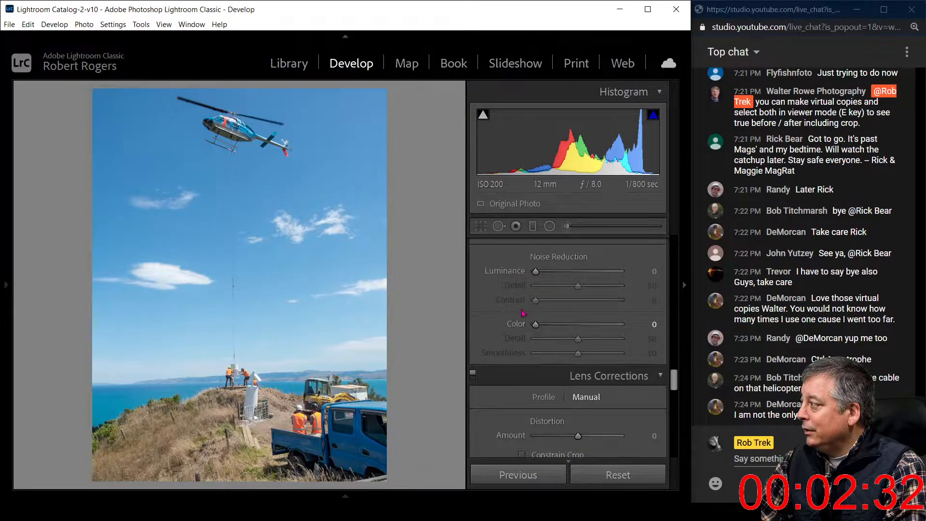
pyautogui.moveTo(534, 328); pyautogui.dragTo(540, 328)
# Step: Try a post-crop vignette with amount -10, feather 100 and highlights 100, and reset its amount to 0
pyautogui.scroll(-10, 540, 329)
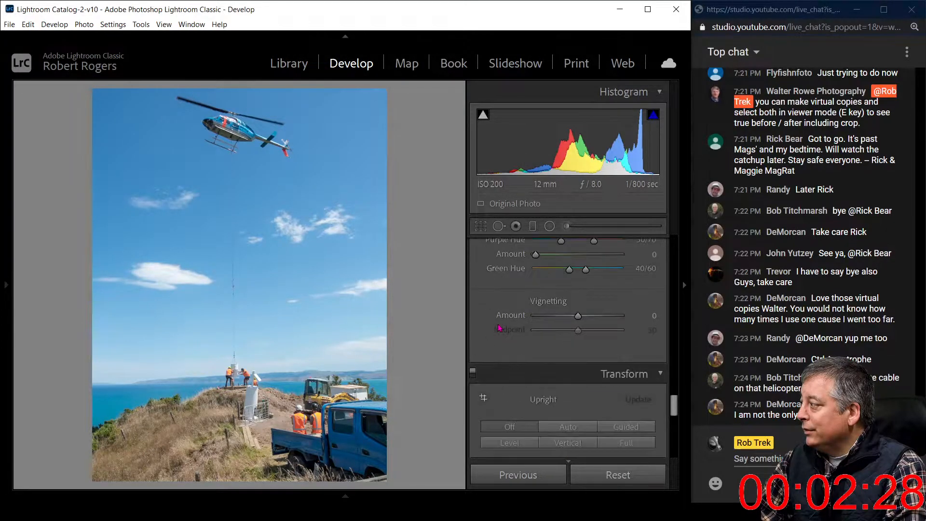
pyautogui.scroll(-6, 503, 329)
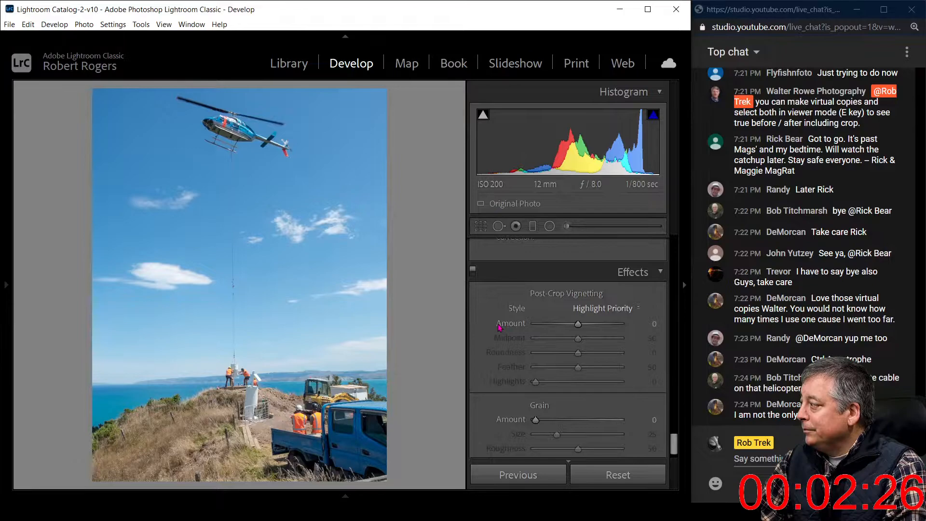
pyautogui.moveTo(578, 296); pyautogui.dragTo(574, 296)
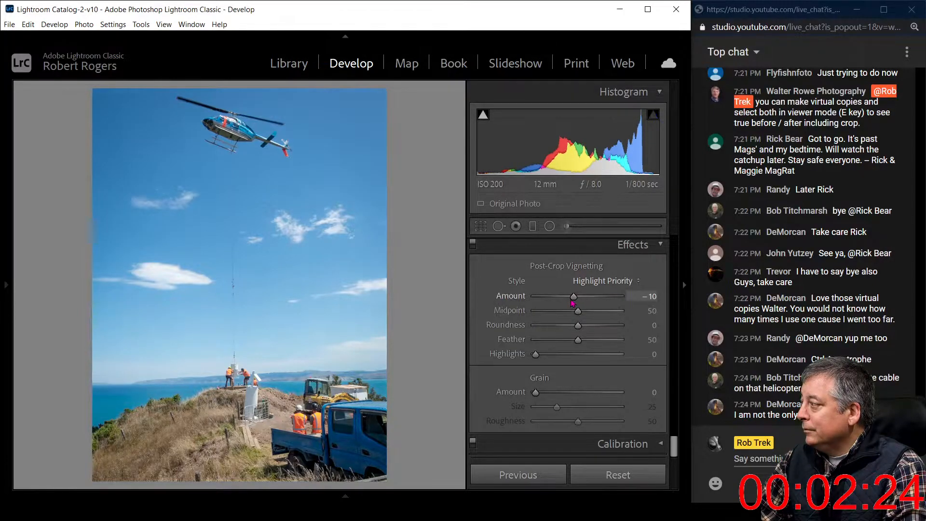
pyautogui.moveTo(578, 341); pyautogui.dragTo(620, 340)
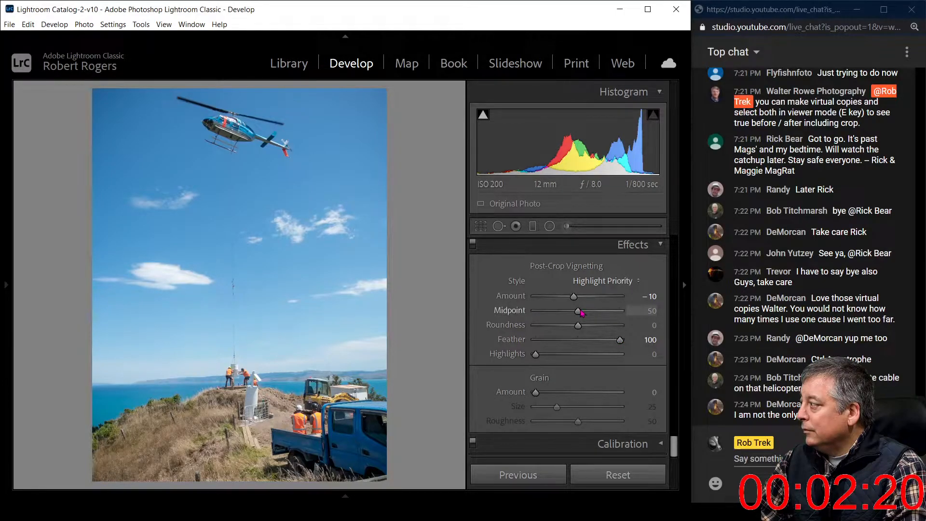
pyautogui.moveTo(563, 353); pyautogui.dragTo(635, 356)
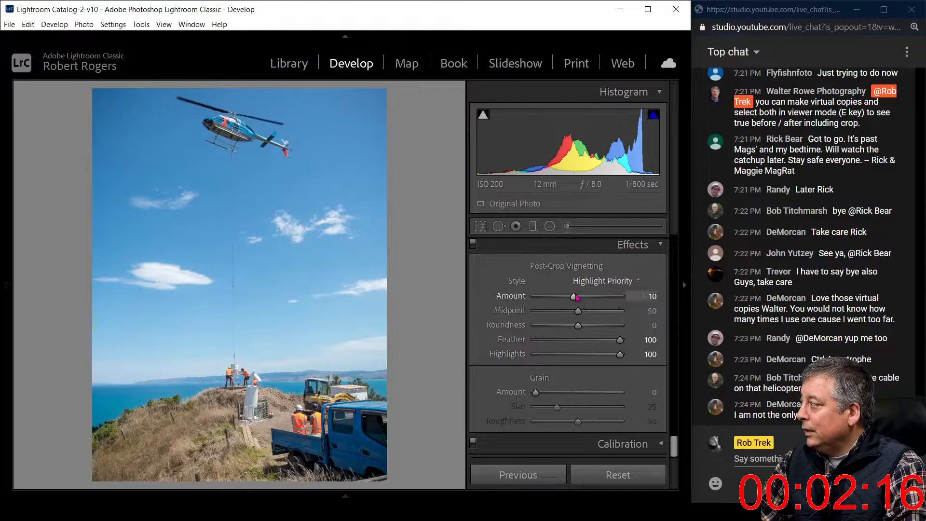
pyautogui.doubleClick(574, 297)
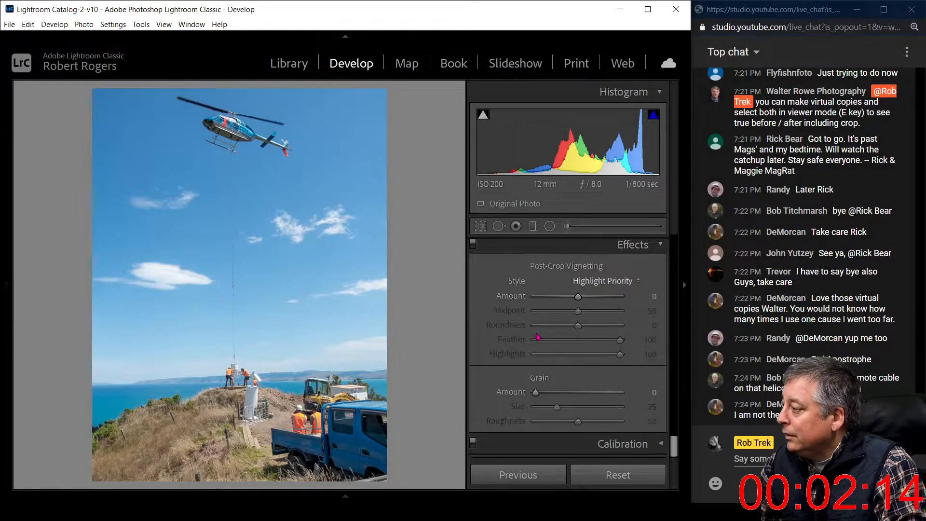
# Step: Preview the helicopter photo in black and white and return it to color
pyautogui.scroll(6, 489, 367)
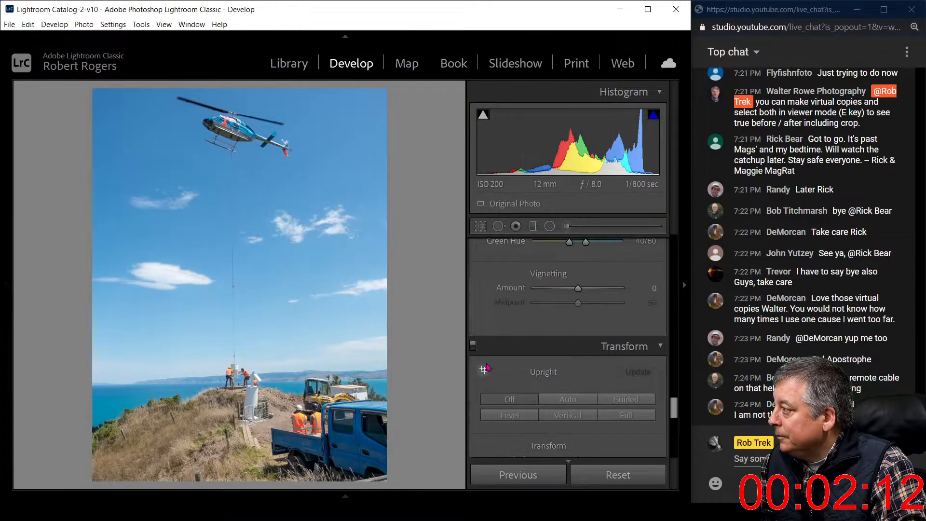
pyautogui.press('v')
pyautogui.scroll(-2, 487, 367)
pyautogui.press('v')
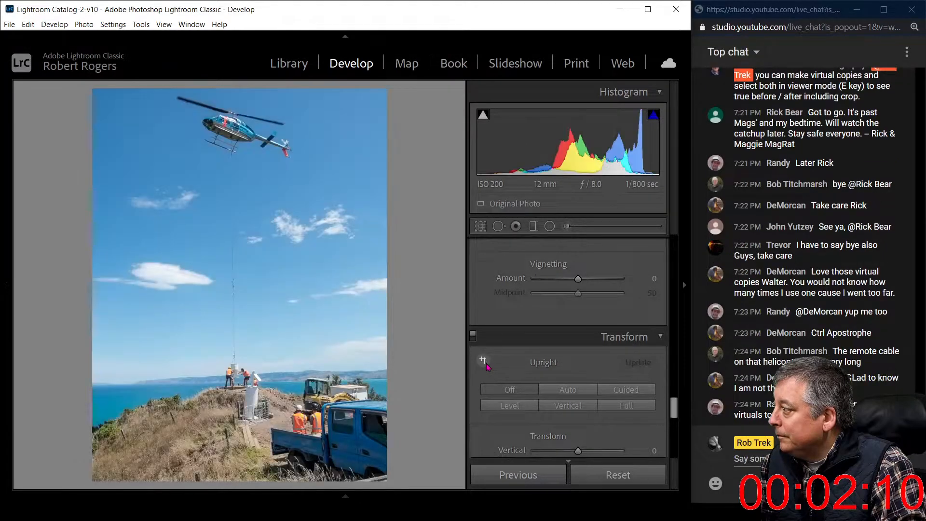
pyautogui.scroll(3, 487, 366)
pyautogui.scroll(12, 487, 368)
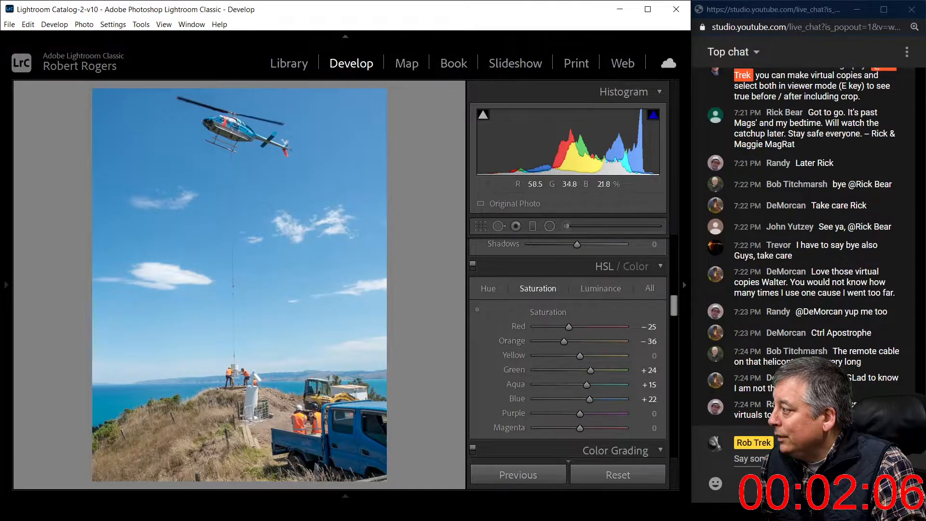
# Step: Compare the black-and-white and color treatments of the helicopter photo, ending on color
pyautogui.scroll(3, 483, 398)
pyautogui.scroll(-3, 495, 401)
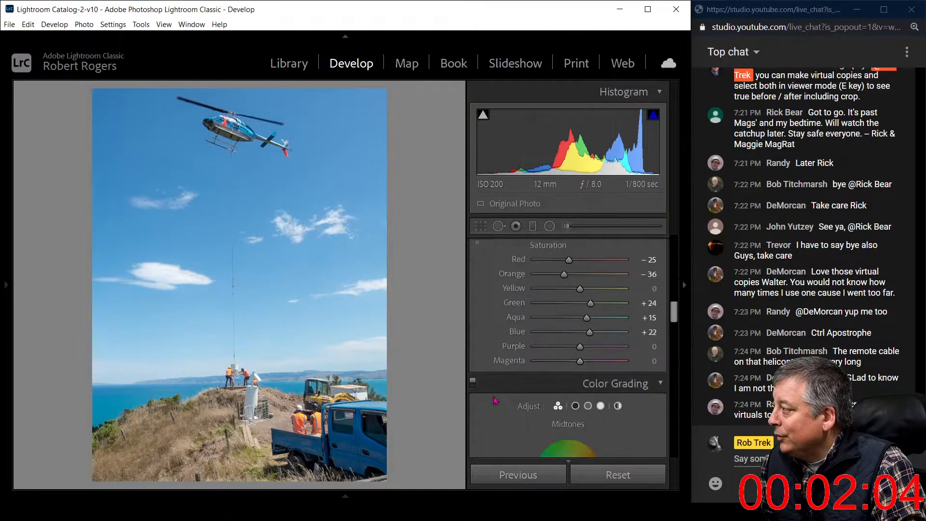
pyautogui.scroll(2, 495, 401)
pyautogui.press('v')
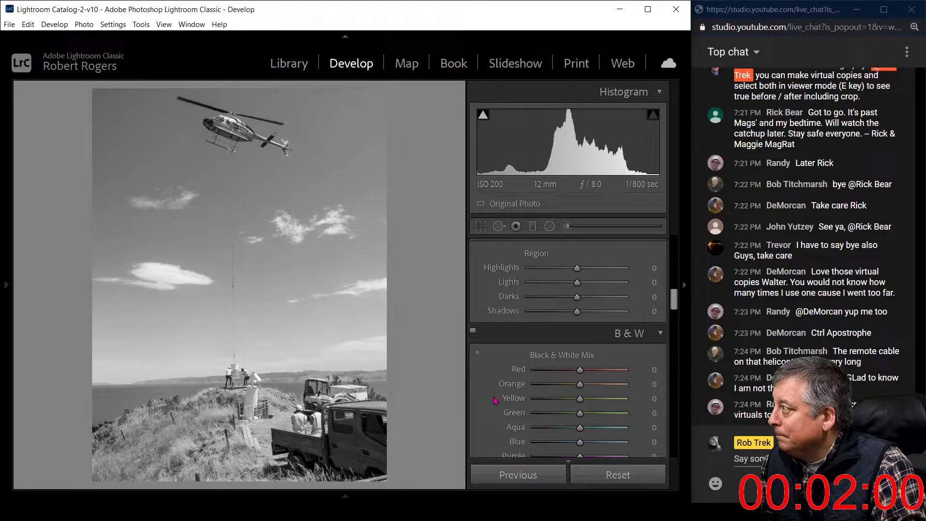
pyautogui.press('v')
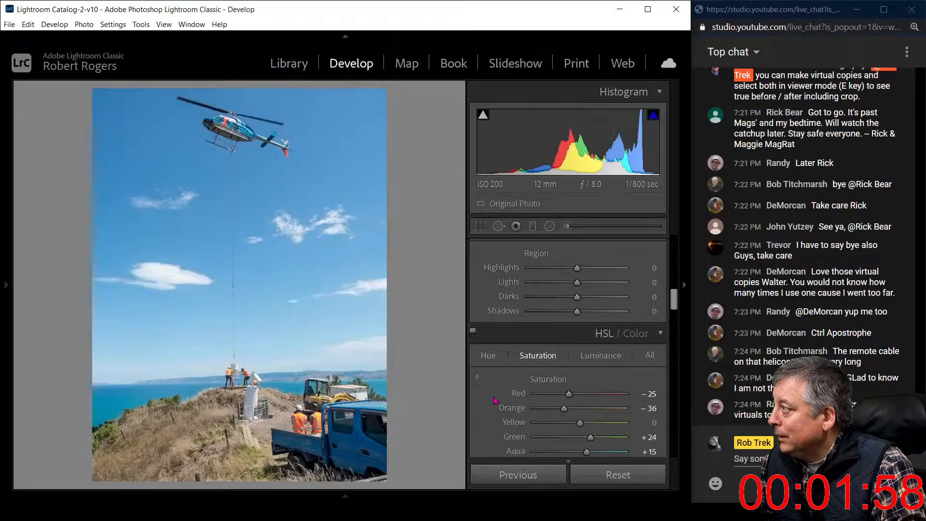
pyautogui.press('v')
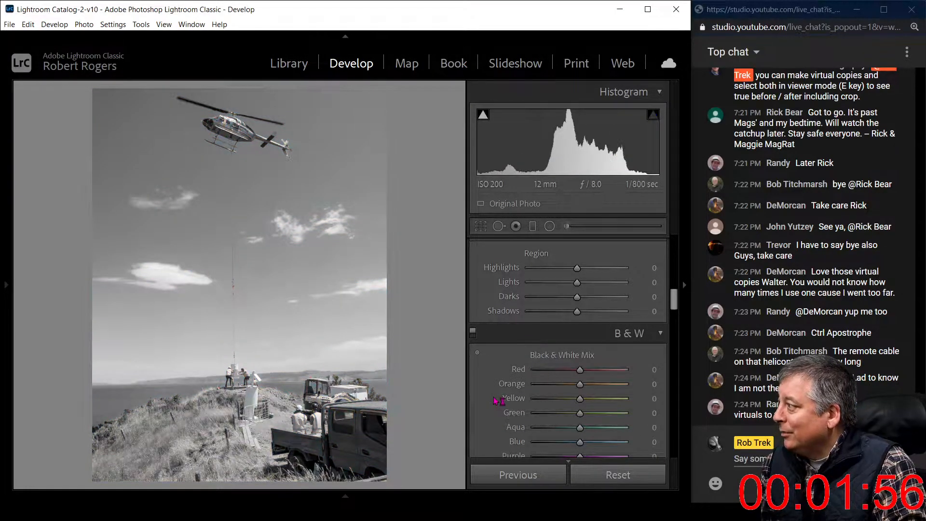
pyautogui.press('v')
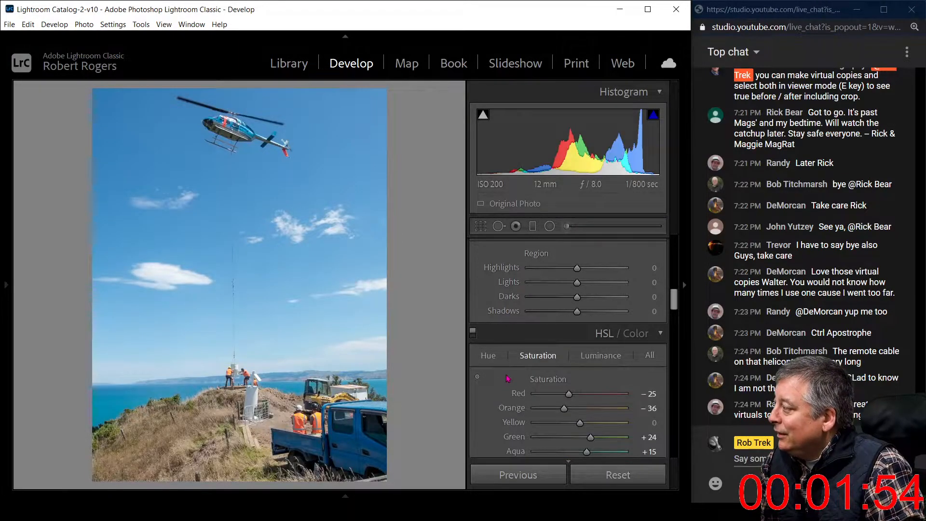
# Step: Inspect the cable hanging below the helicopter at close zoom and return to the full photo
pyautogui.scroll(5, 507, 378)
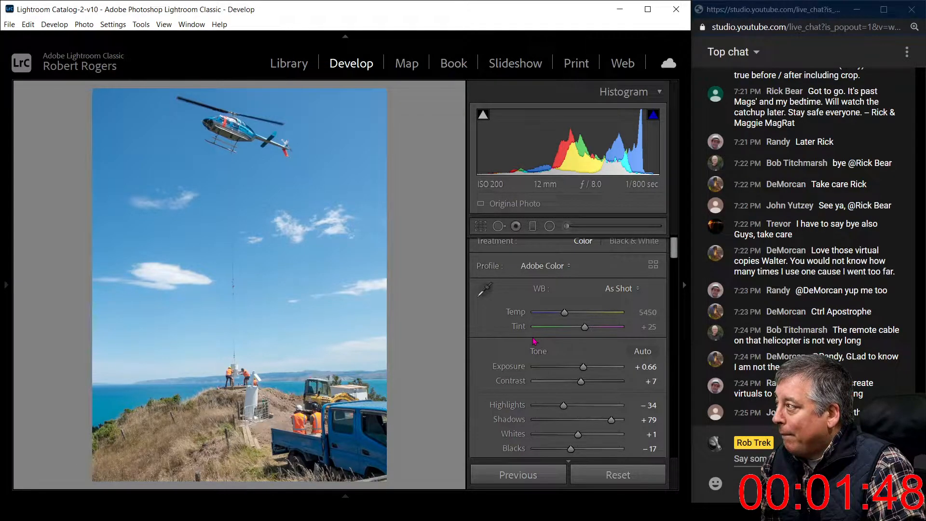
pyautogui.scroll(1, 534, 341)
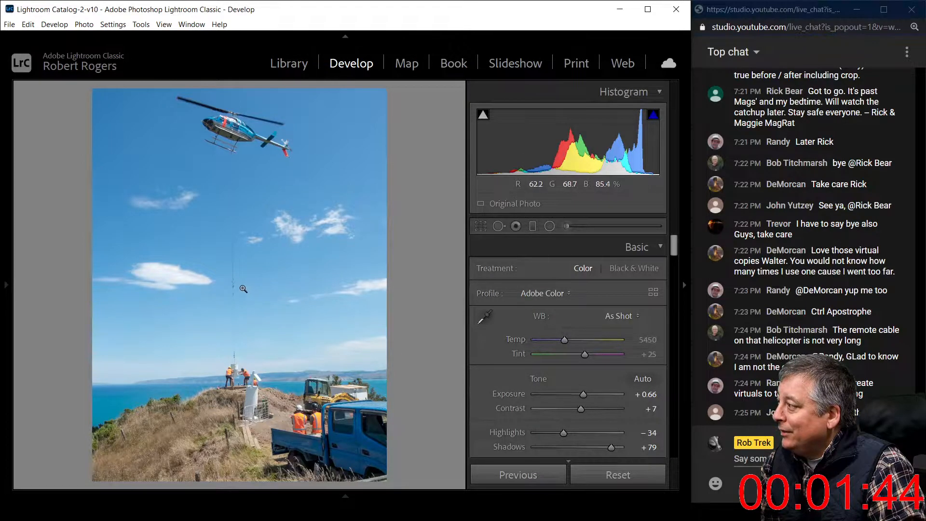
pyautogui.click(243, 289)
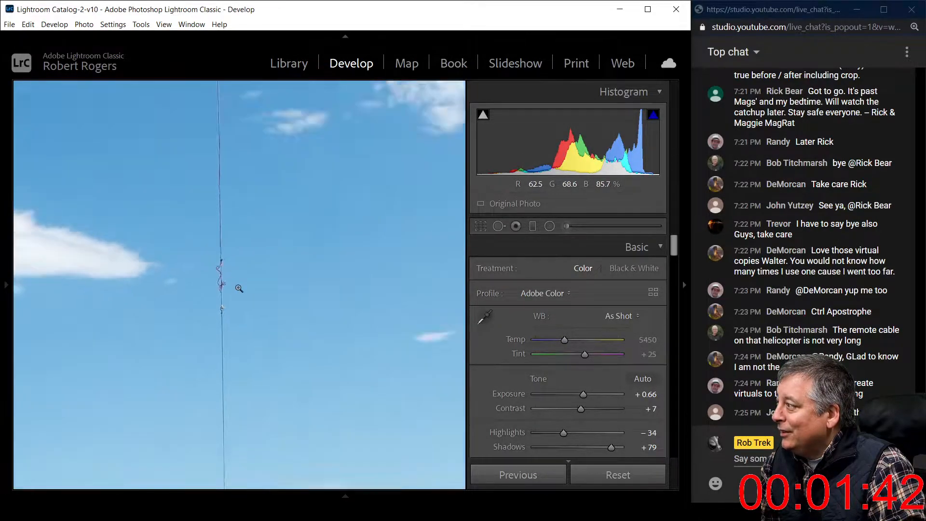
pyautogui.click(237, 287)
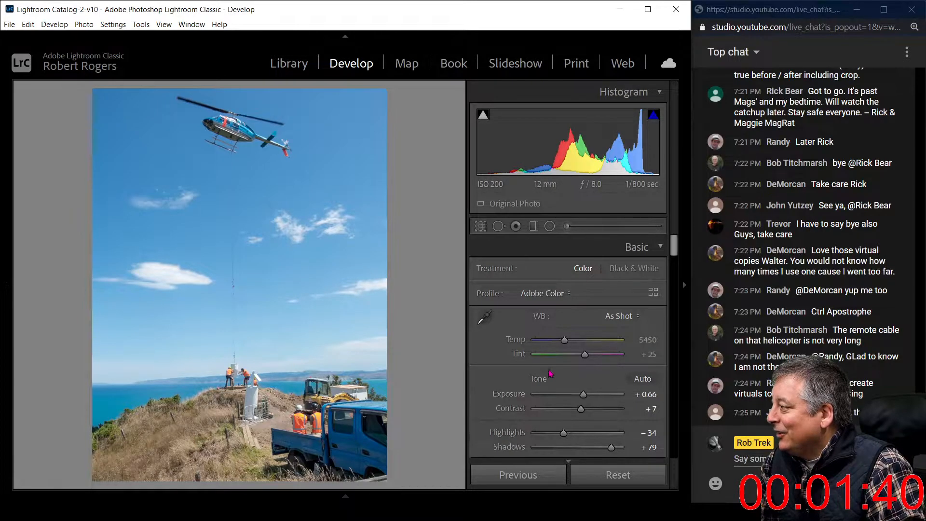
# Step: Set the photo's Blacks to -63, Highlights to -86 and Exposure to +1.11
pyautogui.scroll(-2, 553, 371)
pyautogui.moveTo(571, 409); pyautogui.dragTo(551, 411)
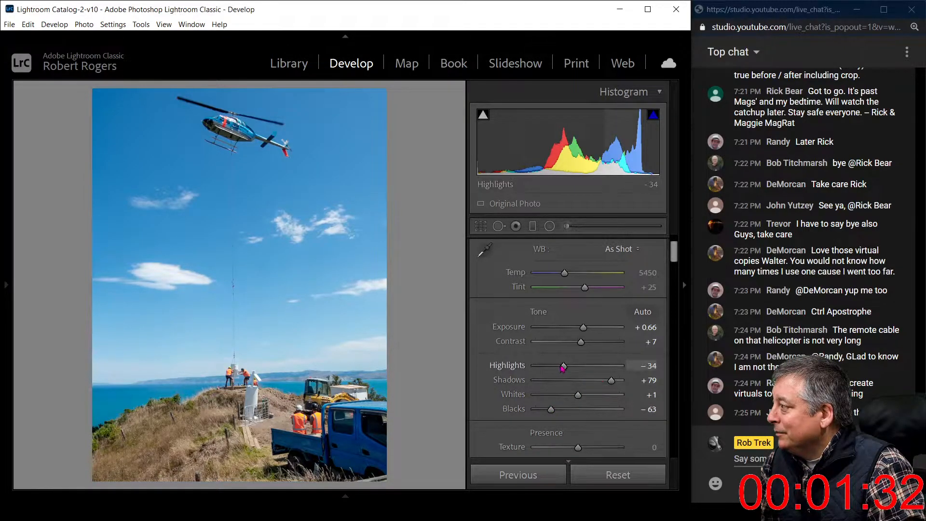
pyautogui.moveTo(564, 366); pyautogui.dragTo(541, 367)
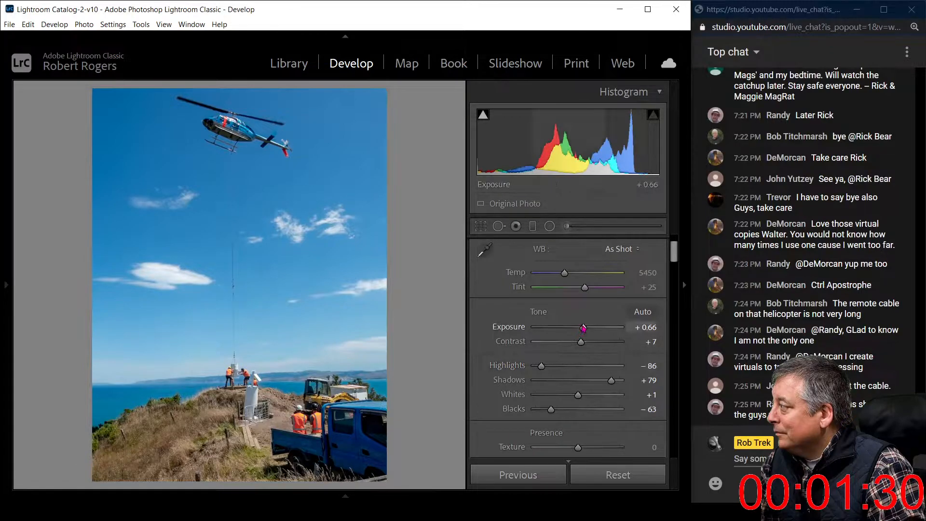
pyautogui.moveTo(584, 328); pyautogui.dragTo(588, 328)
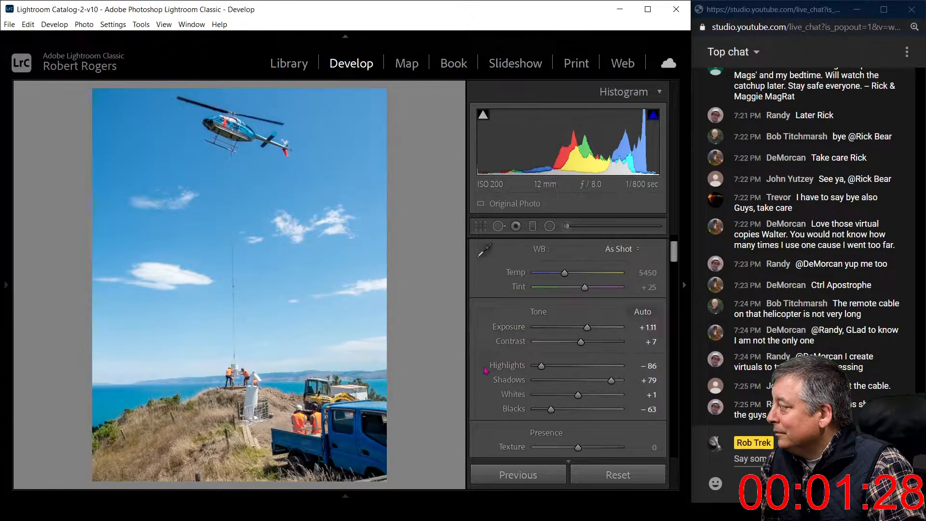
# Step: Examine the workers and the suspended load on the hilltop at close zoom
pyautogui.scroll(-2, 485, 370)
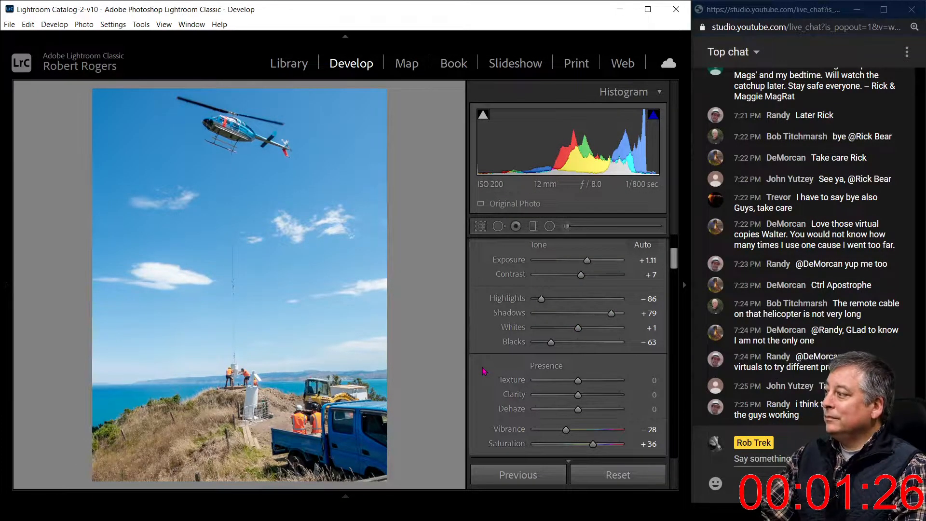
pyautogui.click(249, 385)
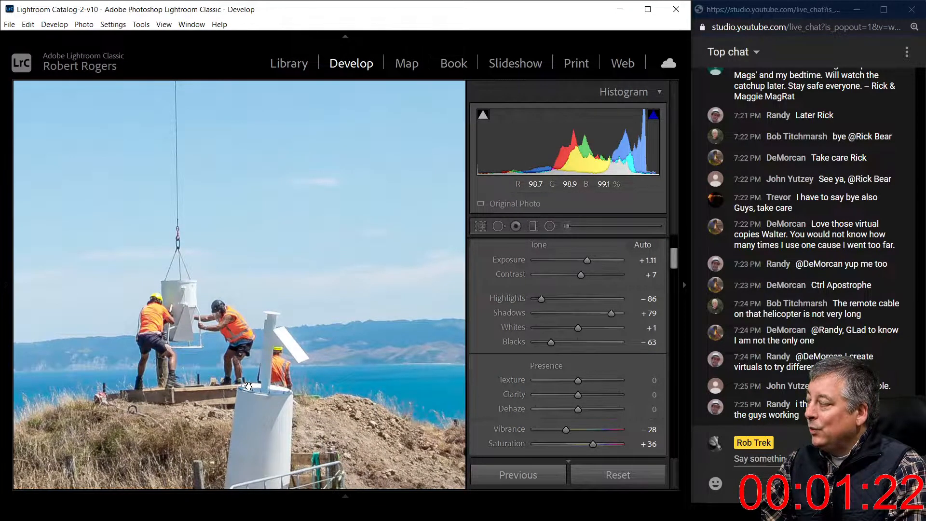
pyautogui.moveTo(248, 386); pyautogui.dragTo(311, 391)
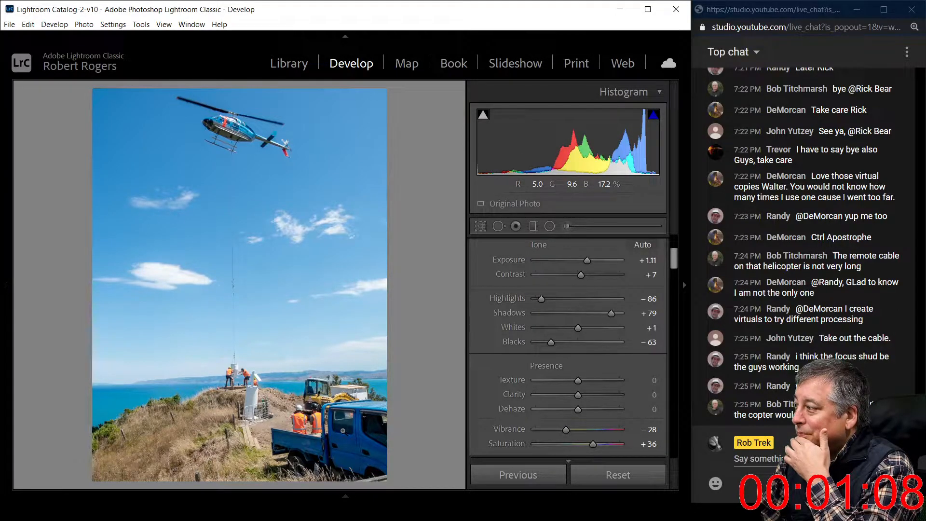
# Step: Set the color temperature to 6343 and the HSL saturation to -21 for Red, -18 for Orange, +29 for Aqua and +54 for Blue
pyautogui.scroll(3, 542, 325)
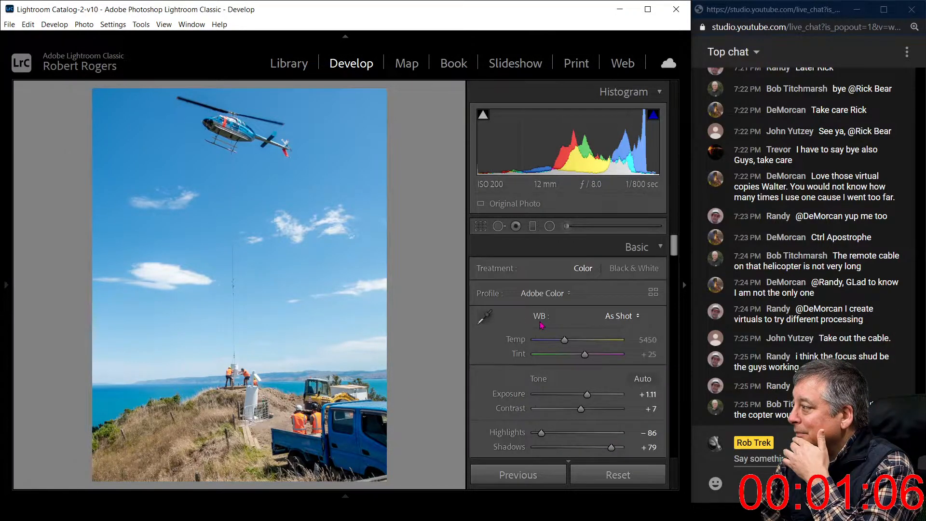
pyautogui.moveTo(565, 341); pyautogui.dragTo(577, 343)
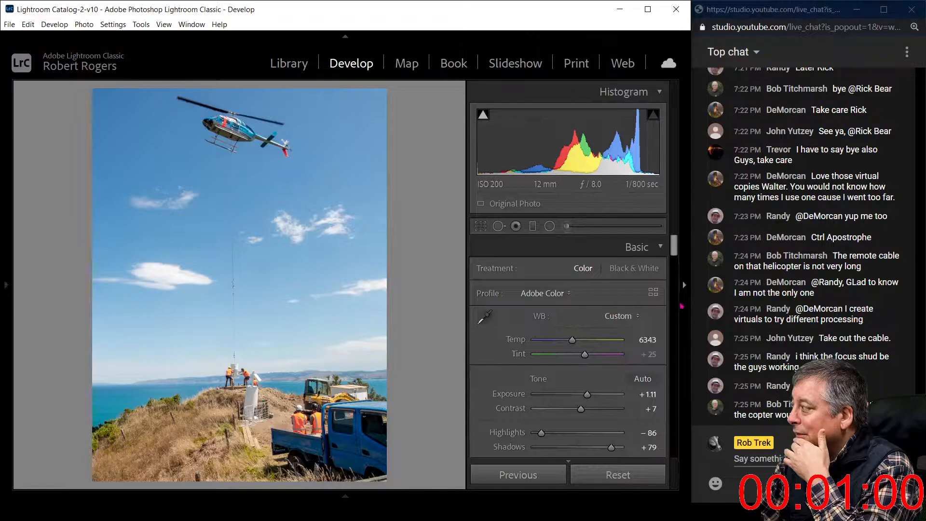
pyautogui.scroll(-10, 667, 319)
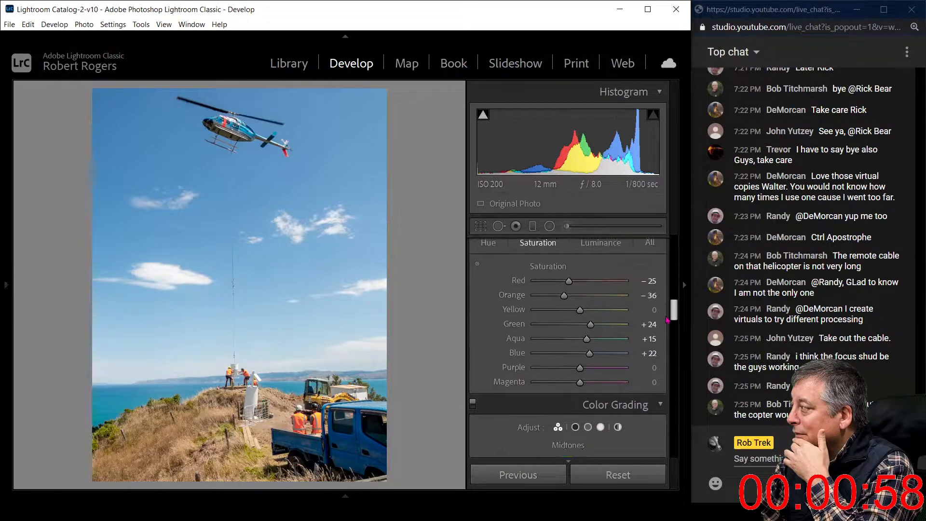
pyautogui.scroll(1, 666, 319)
pyautogui.moveTo(589, 363)
pyautogui.mouseDown()
pyautogui.moveTo(605, 365)
pyautogui.moveTo(597, 352)
pyautogui.mouseUp()
pyautogui.moveTo(675, 313)
pyautogui.mouseDown()
pyautogui.moveTo(677, 325)
pyautogui.moveTo(675, 310)
pyautogui.mouseUp()
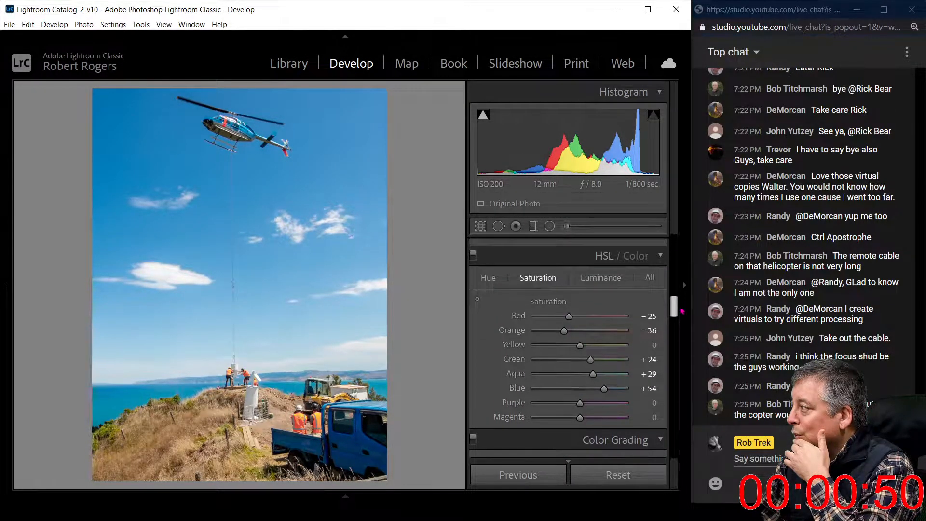
pyautogui.moveTo(566, 335); pyautogui.dragTo(573, 322)
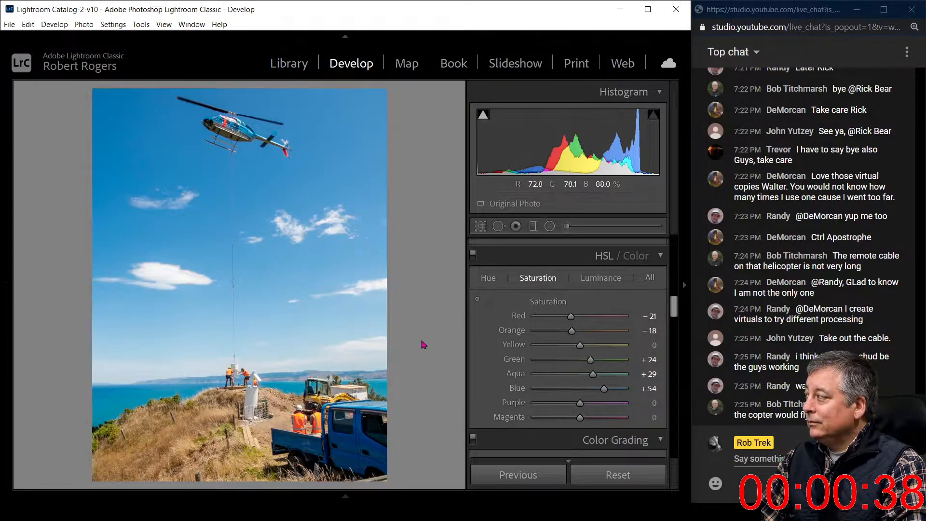
# Step: Raise the photo's Shadows to +95
pyautogui.scroll(10, 509, 362)
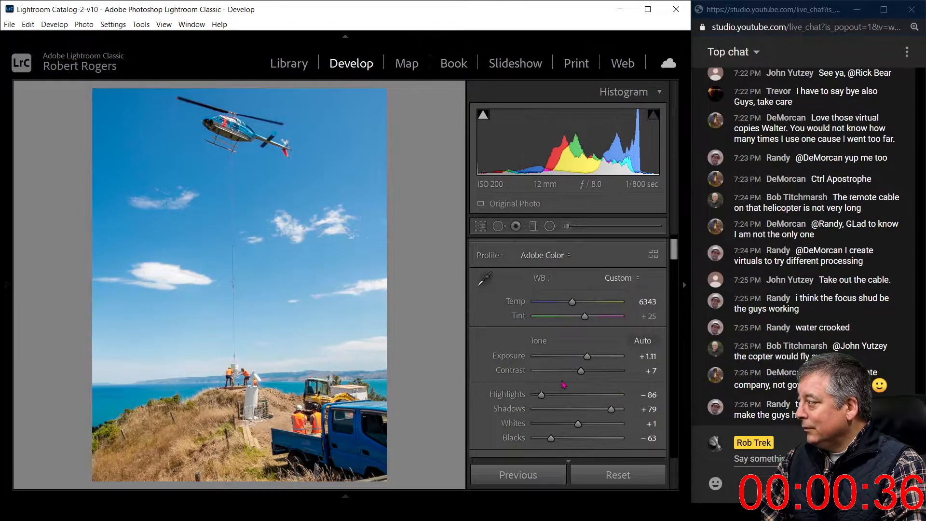
pyautogui.moveTo(611, 409); pyautogui.dragTo(623, 413)
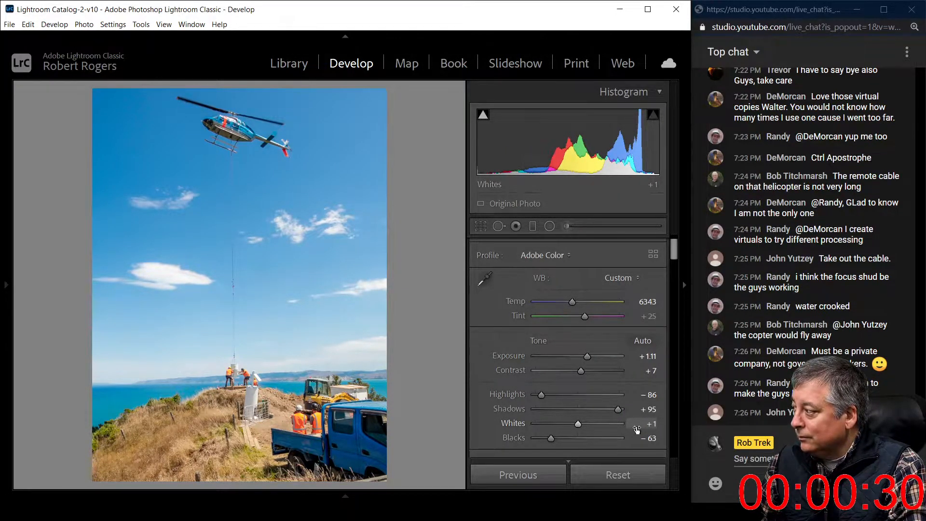
# Step: Tighten and reposition the crop around the helicopter and hilltop workers, using the rule-of-thirds overlay as a guide
pyautogui.press('r')
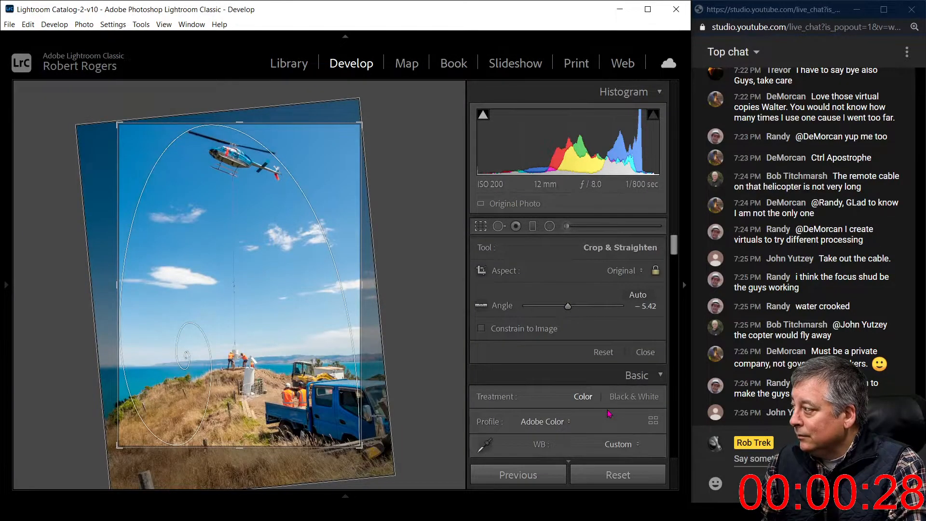
pyautogui.hotkey('shift', 'o')
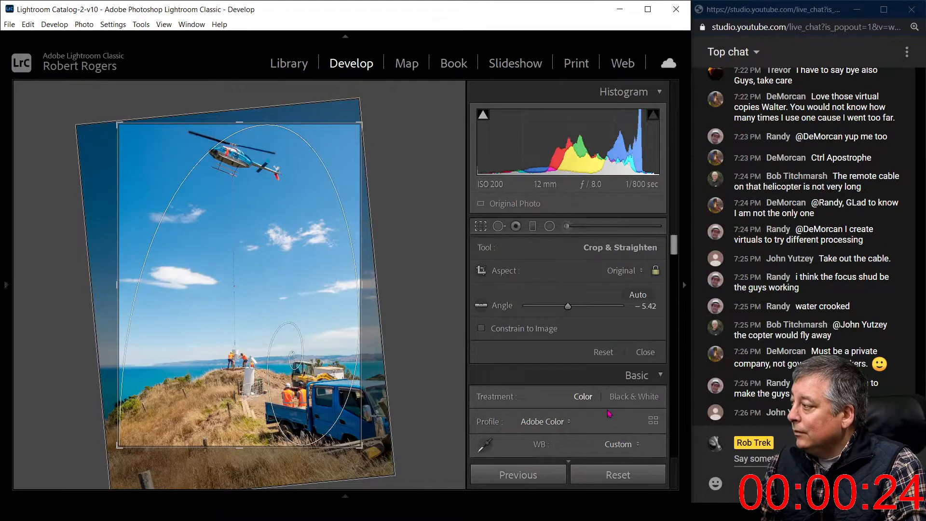
pyautogui.press('o')
pyautogui.press('o')
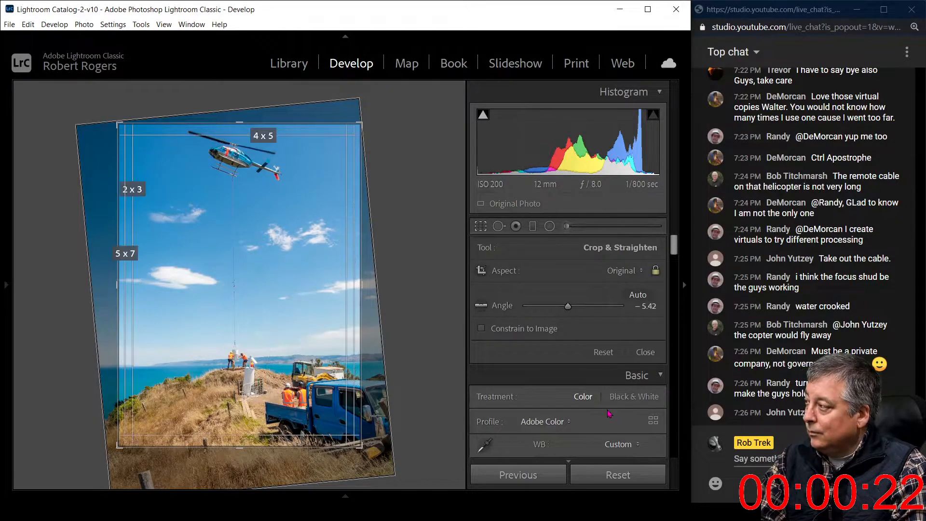
pyautogui.press('o')
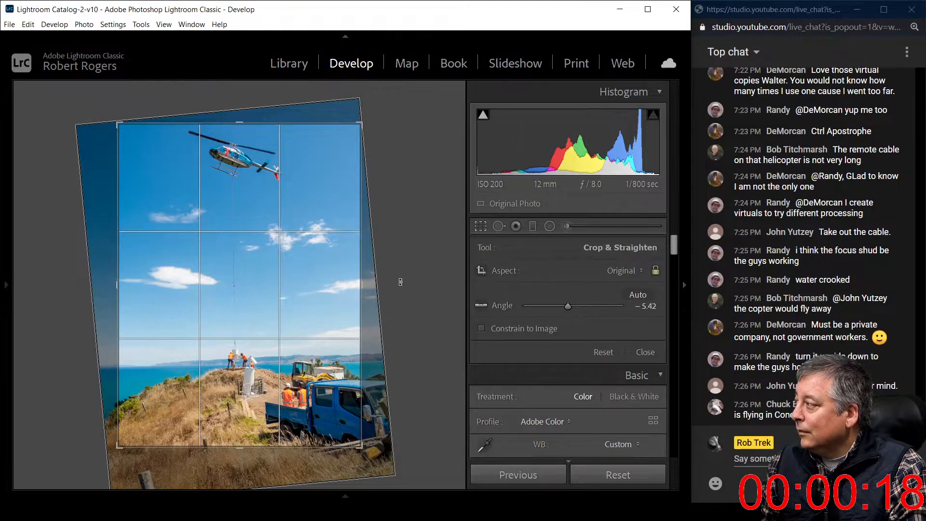
pyautogui.moveTo(364, 288); pyautogui.dragTo(328, 317)
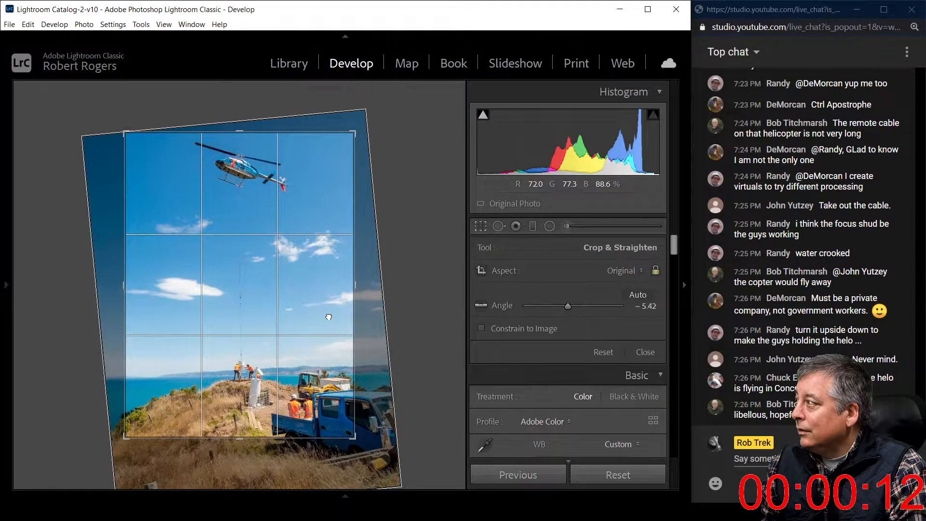
pyautogui.press('Return')
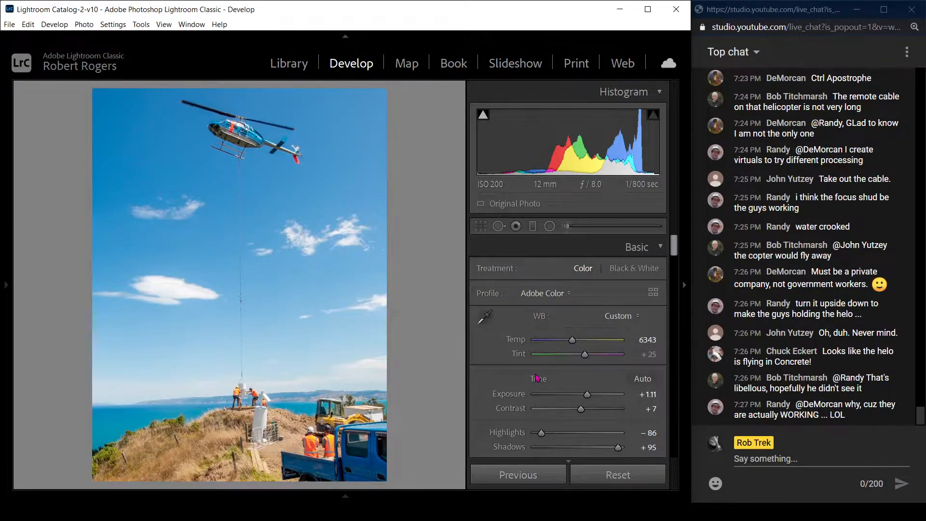
# Step: Compare the edited photo side by side in the Before/After view, with the adjustment panels and module picker hidden
pyautogui.press('e')
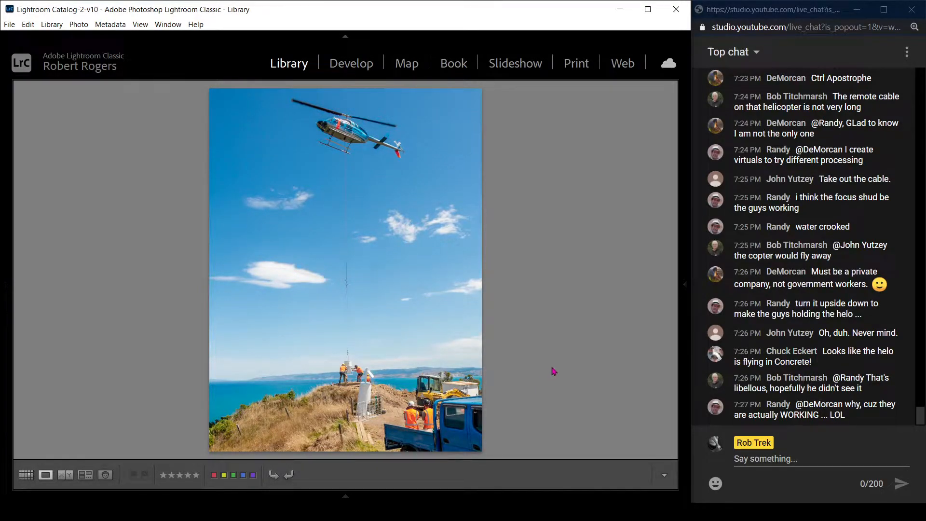
pyautogui.press('d')
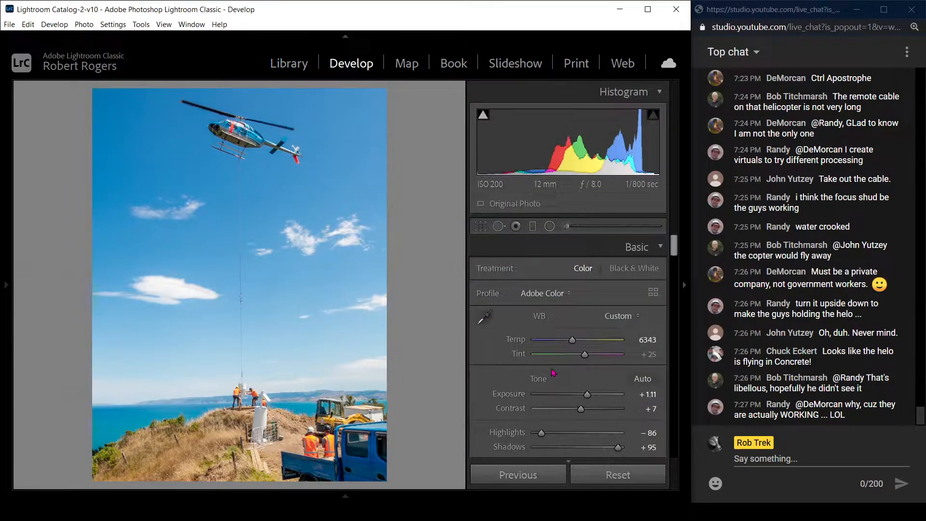
pyautogui.press('y')
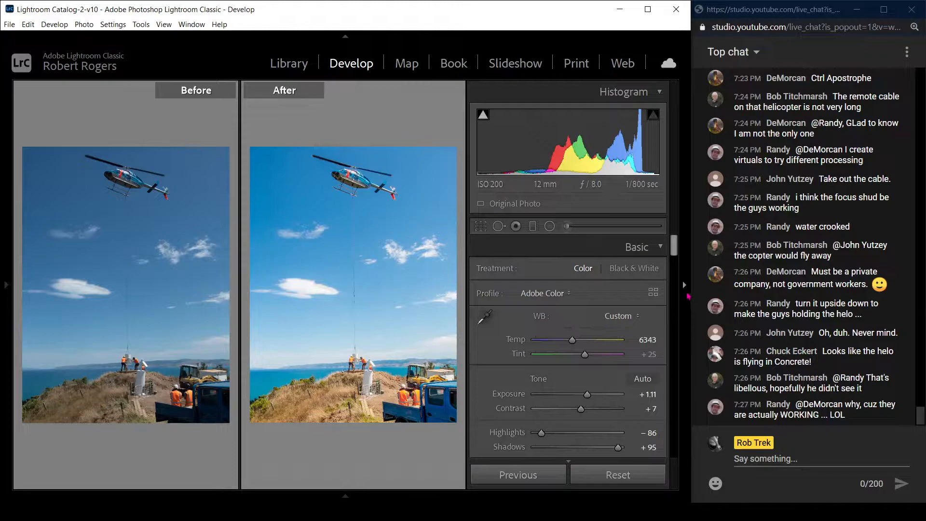
pyautogui.click(686, 289)
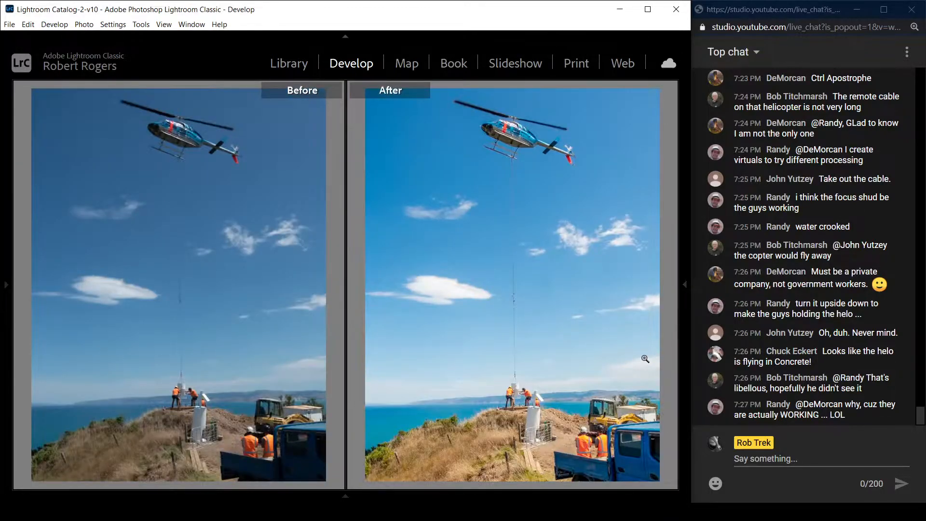
pyautogui.moveTo(598, 498)
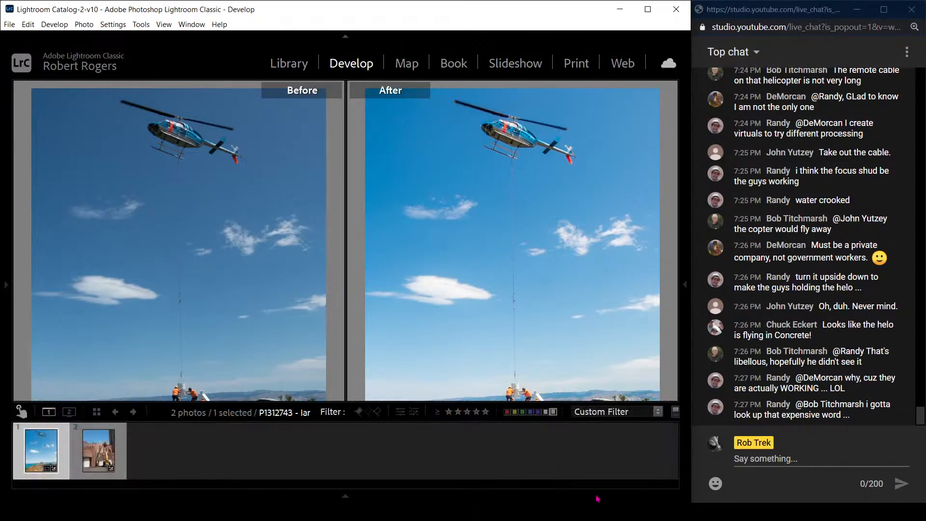
pyautogui.moveTo(691, 319)
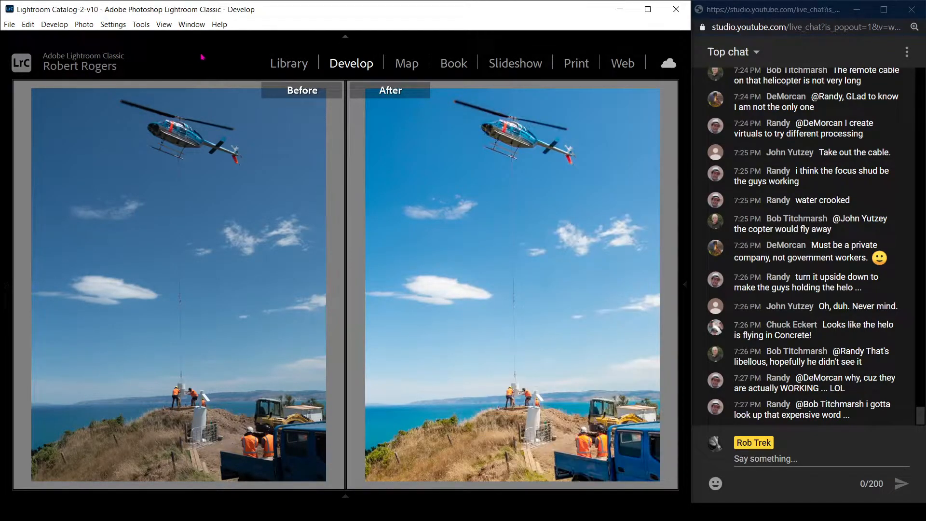
pyautogui.click(345, 36)
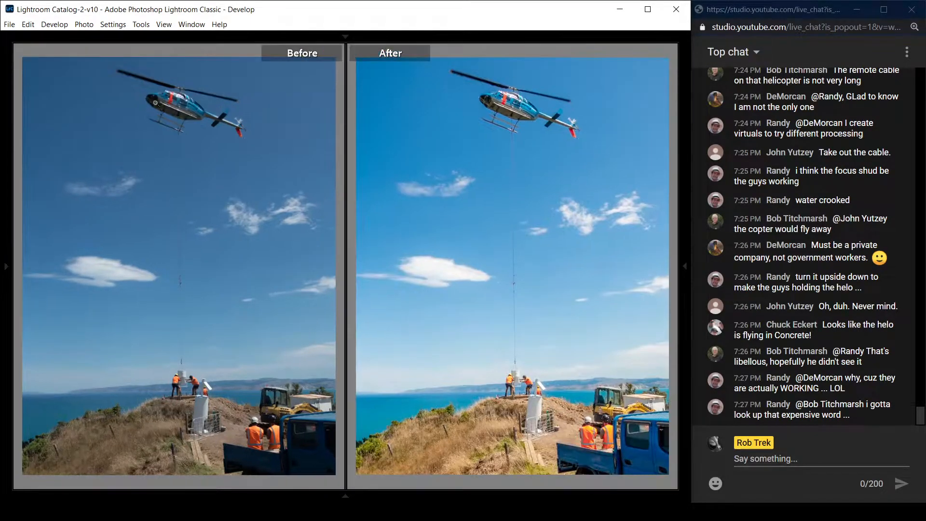
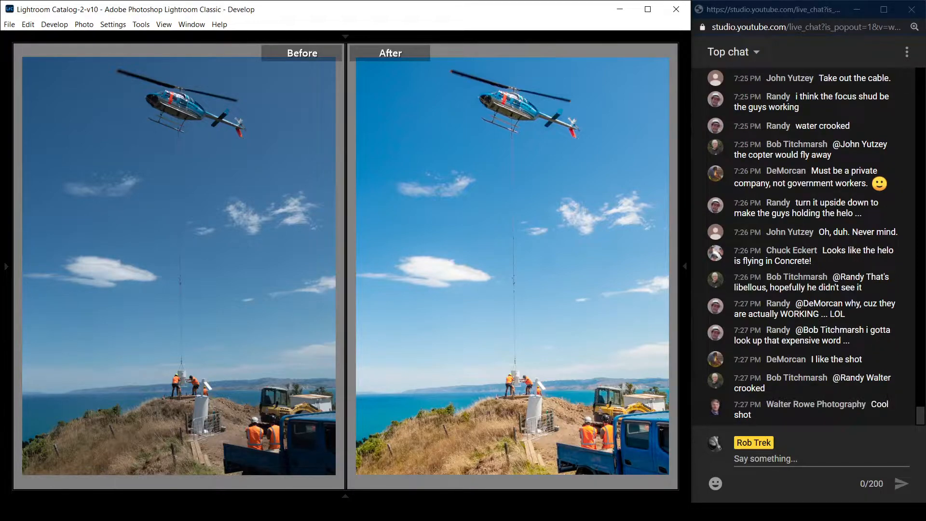
# Step: Open the yellow telehandler photo from the Library grid, hide its info overlay, and show it in Develop with the adjustment panels
pyautogui.press('g')
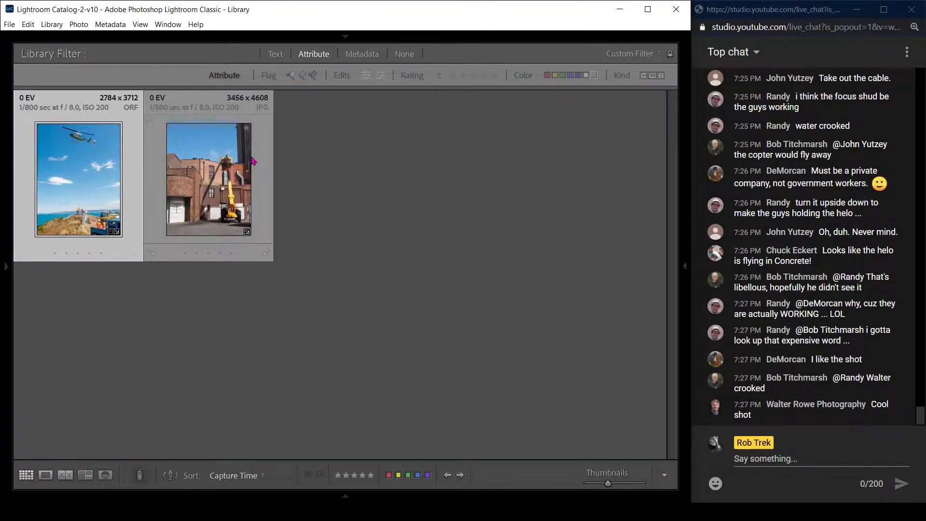
pyautogui.doubleClick(220, 174)
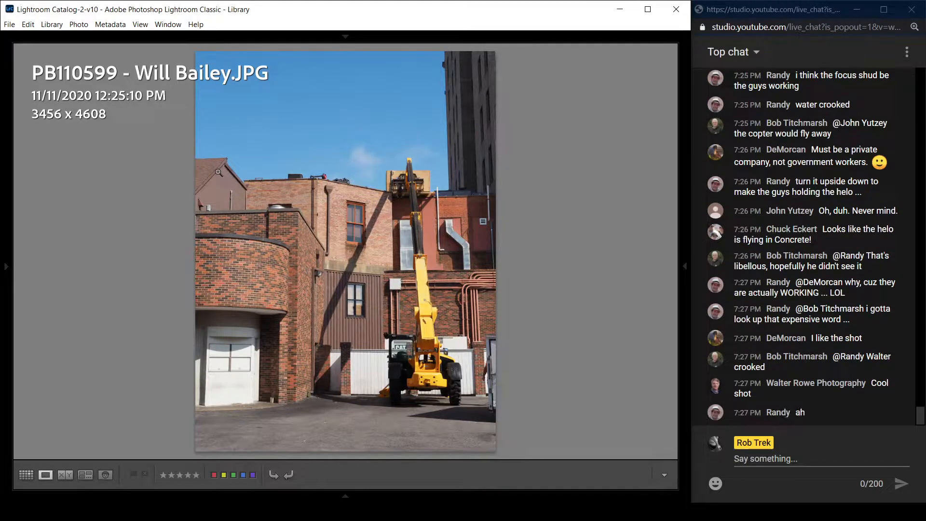
pyautogui.press('i')
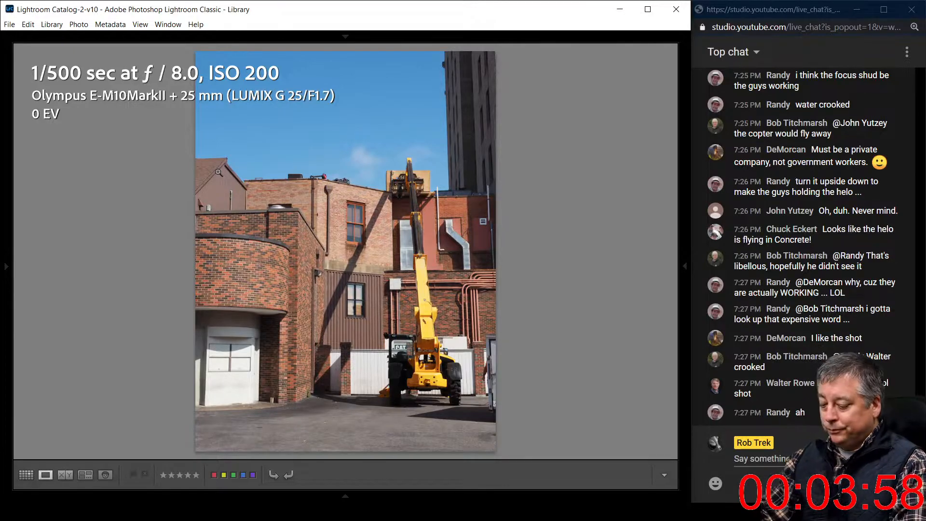
pyautogui.press('i')
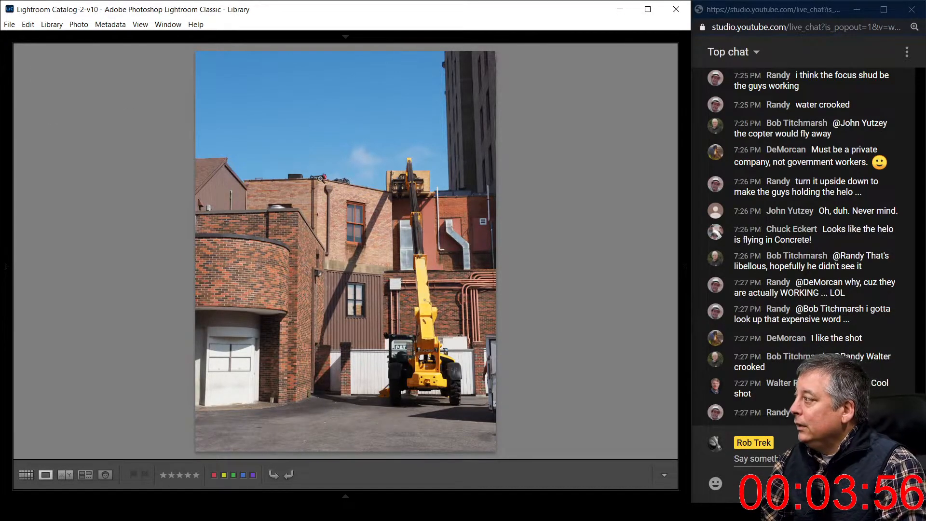
pyautogui.press('d')
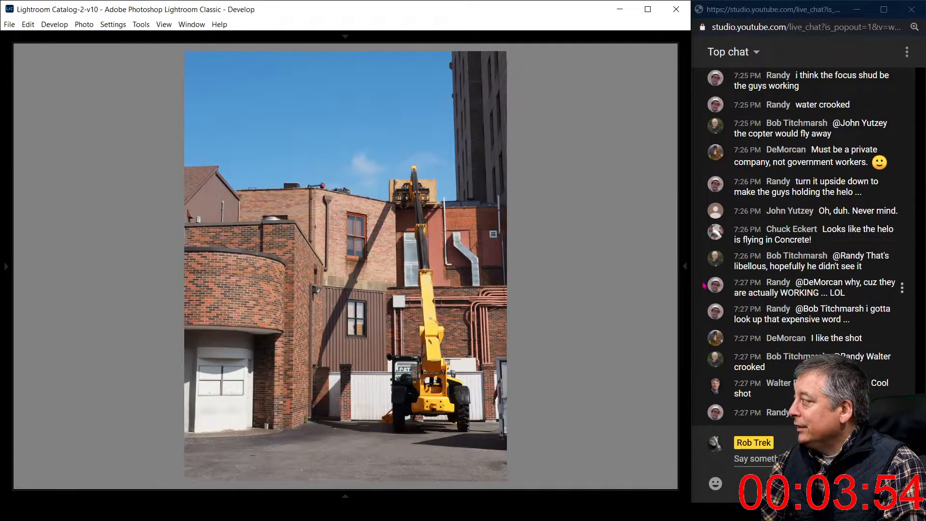
pyautogui.click(689, 276)
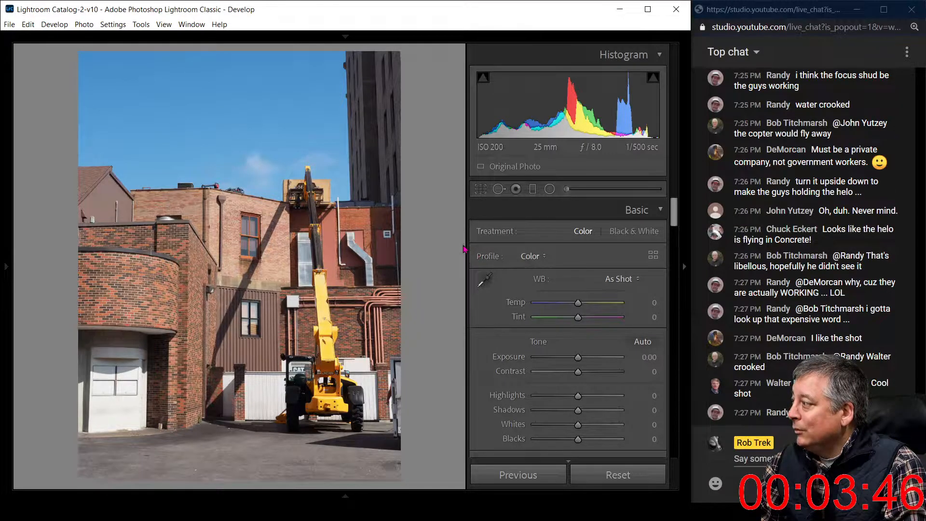
# Step: Crop the photo at a 16 x 9 aspect around the yellow telehandler, keeping sky above its boom and pavement below
pyautogui.press('r')
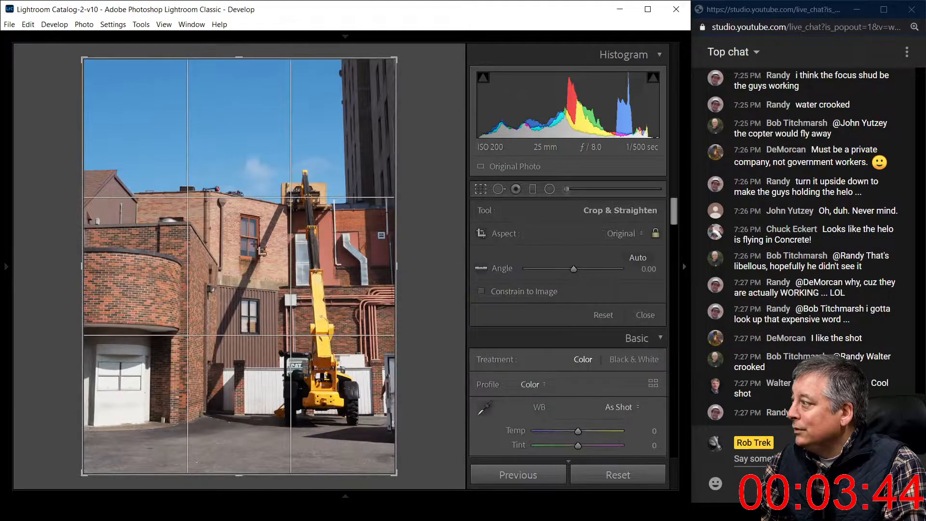
pyautogui.moveTo(97, 251); pyautogui.dragTo(137, 257)
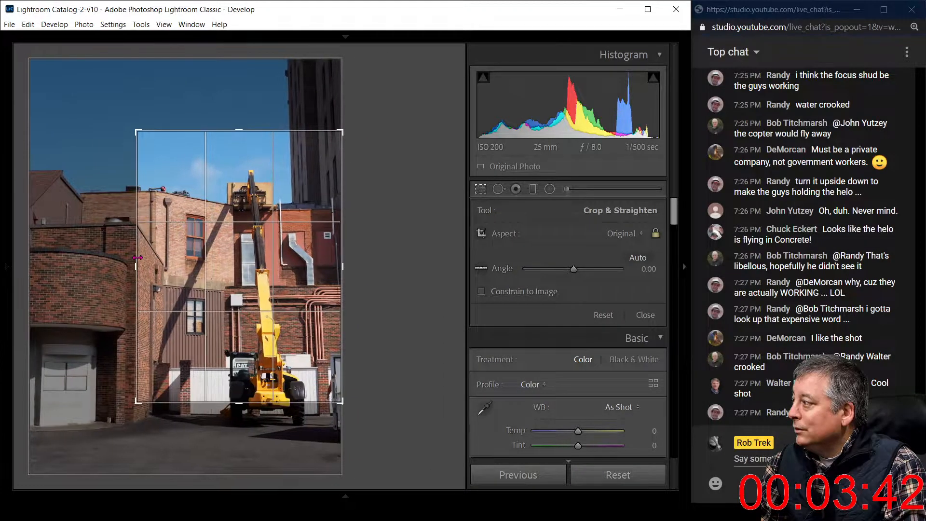
pyautogui.moveTo(321, 257); pyautogui.dragTo(321, 227)
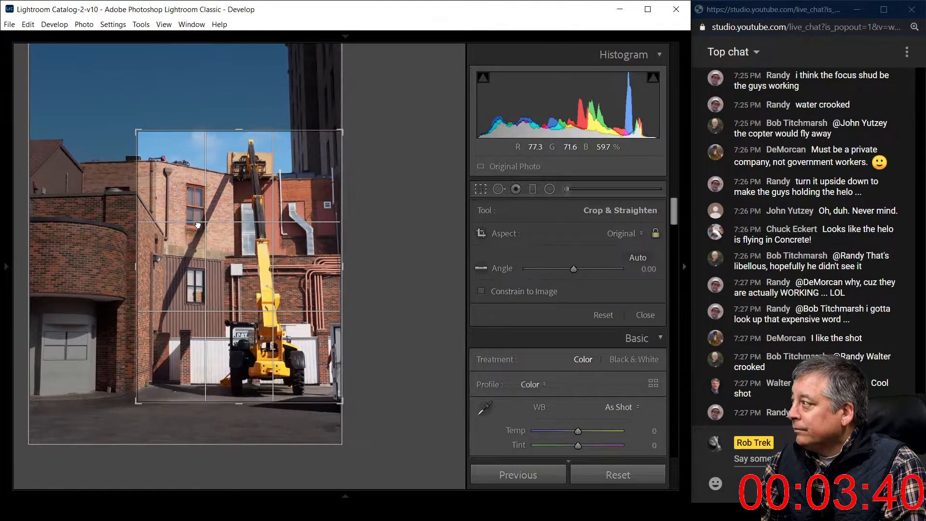
pyautogui.click(623, 234)
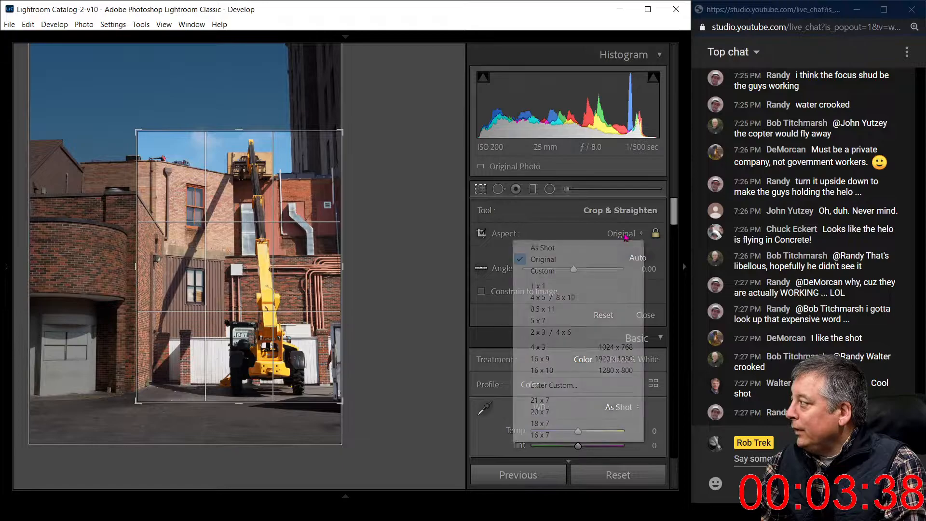
pyautogui.click(582, 362)
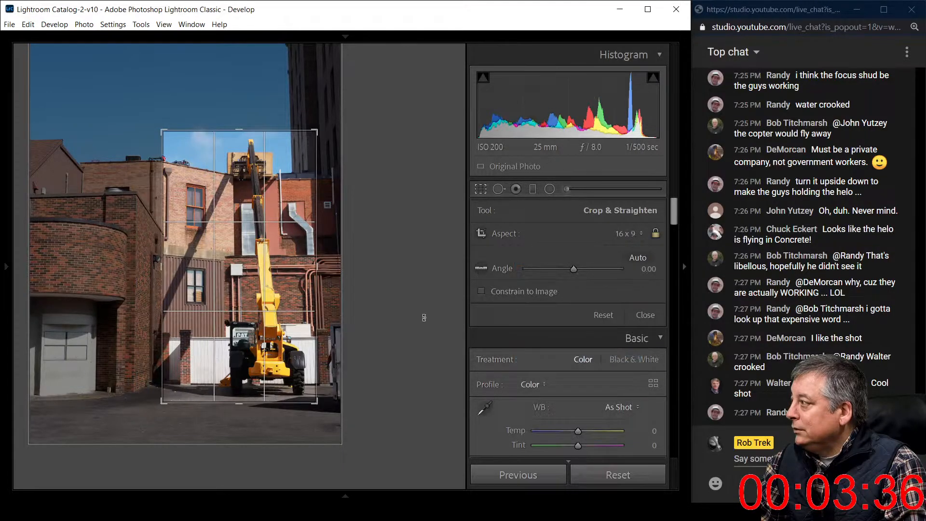
pyautogui.moveTo(249, 406); pyautogui.dragTo(246, 459)
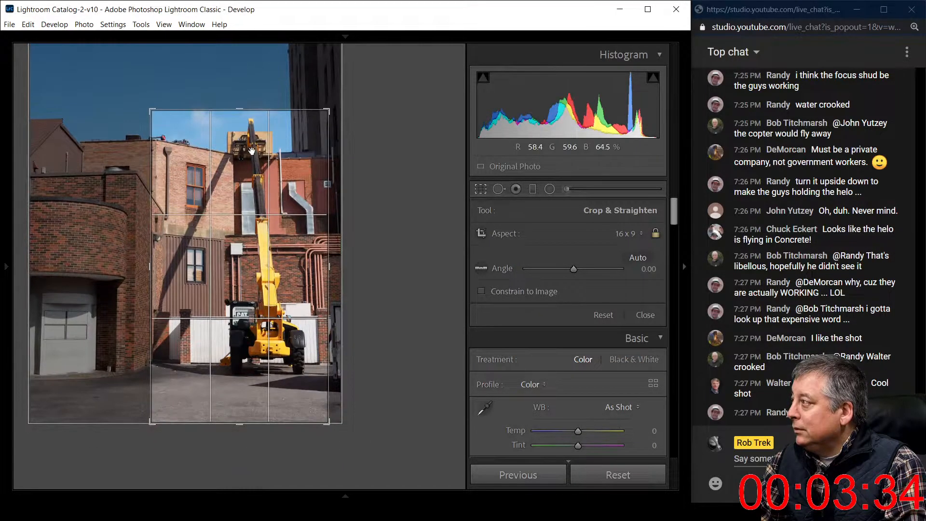
pyautogui.moveTo(253, 105); pyautogui.dragTo(253, 84)
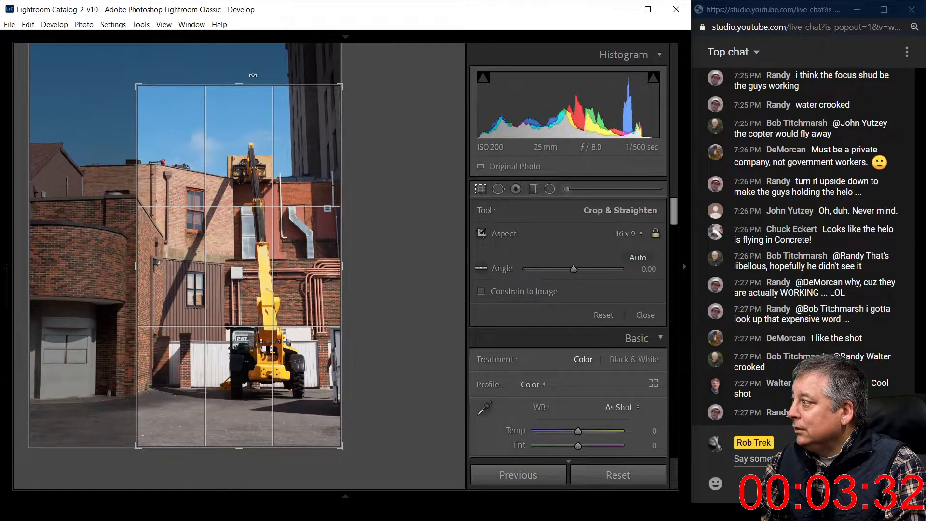
pyautogui.press('Return')
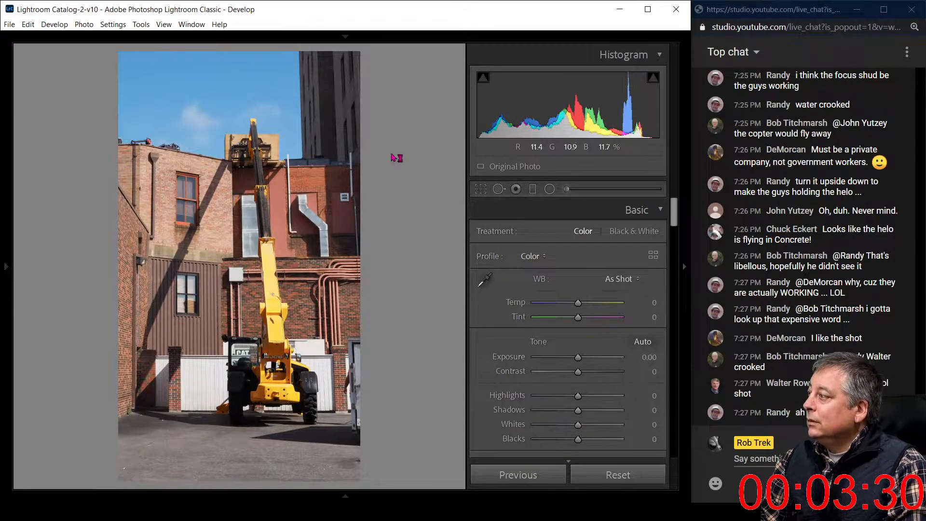
# Step: Try the Auto Upright correction on the building's perspective and switch it back off
pyautogui.scroll(-10, 510, 302)
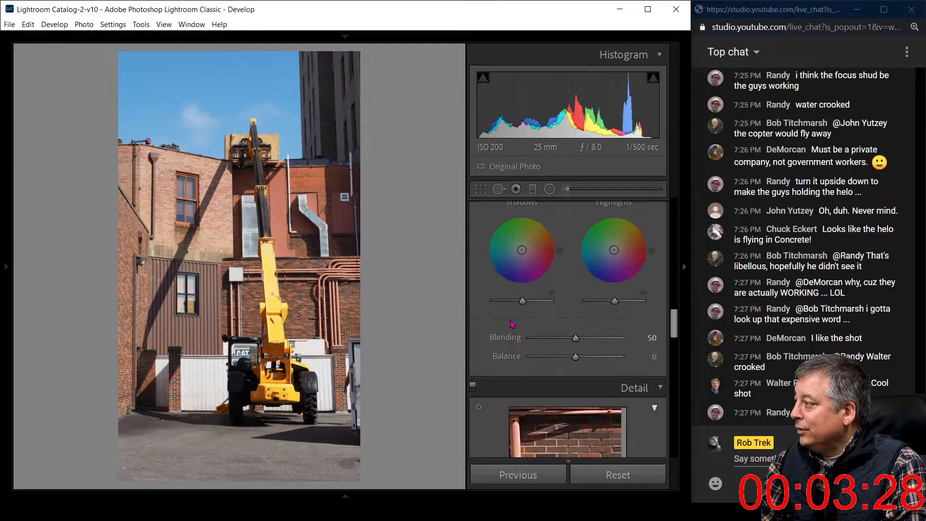
pyautogui.scroll(-5, 513, 322)
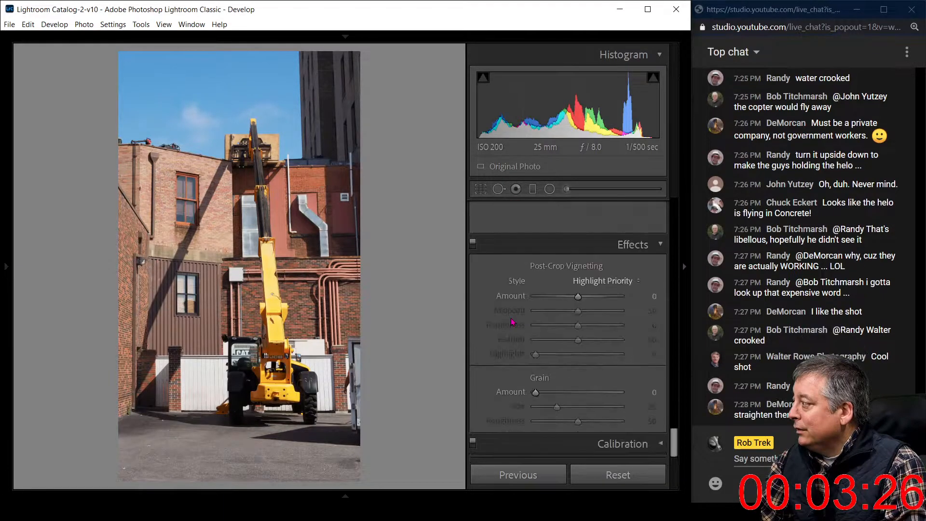
pyautogui.scroll(3, 512, 321)
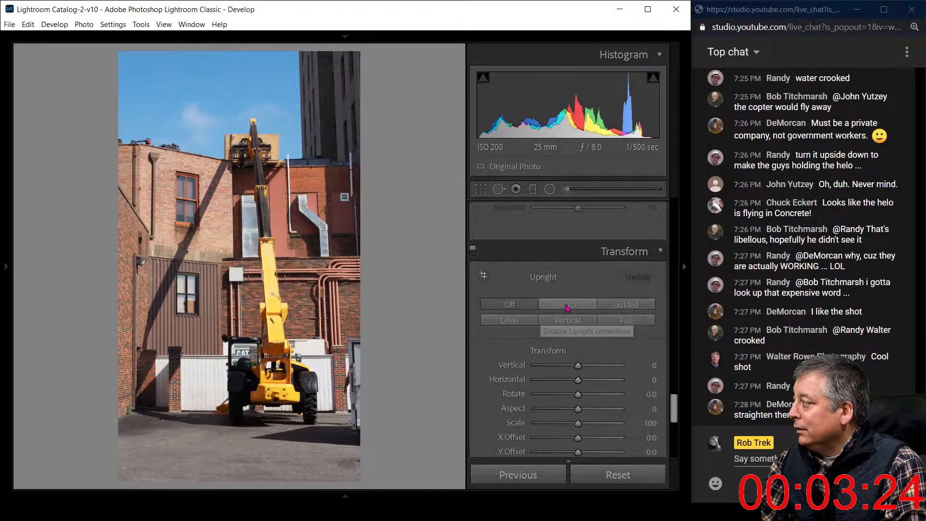
pyautogui.click(568, 305)
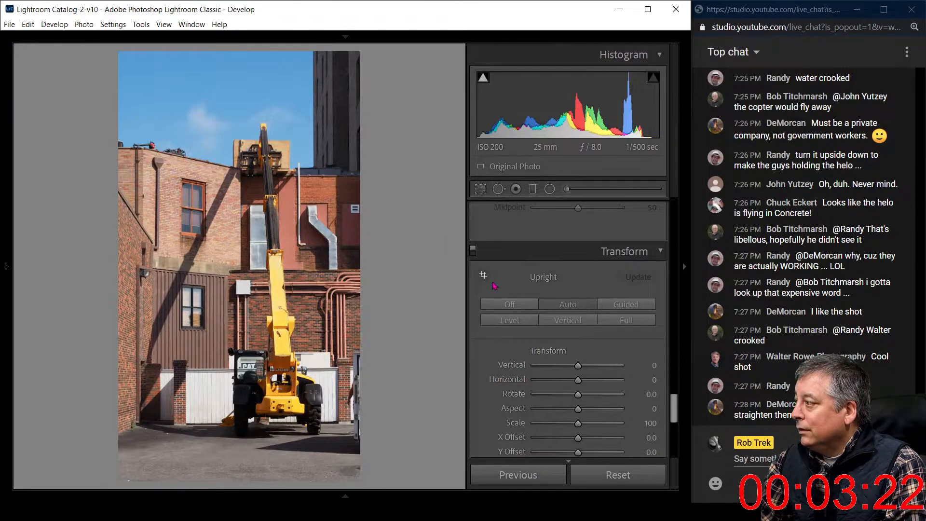
pyautogui.click(510, 304)
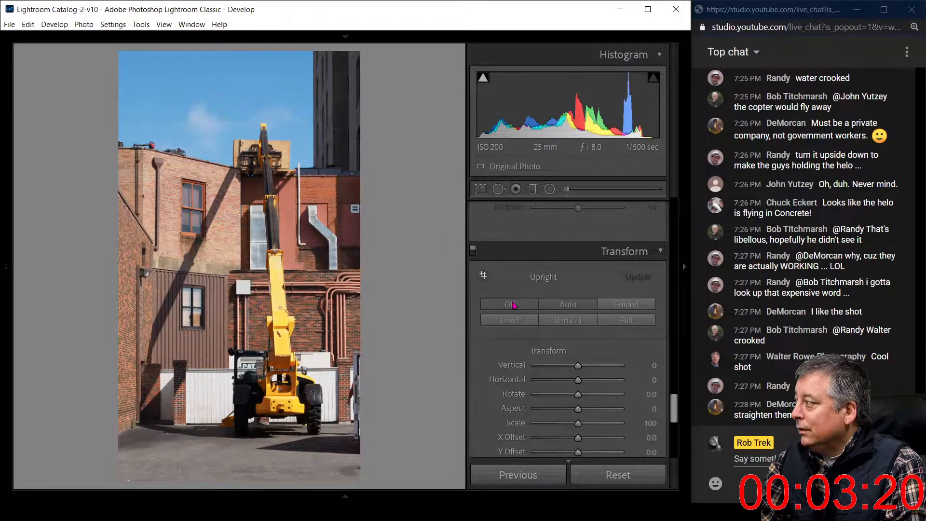
pyautogui.click(525, 322)
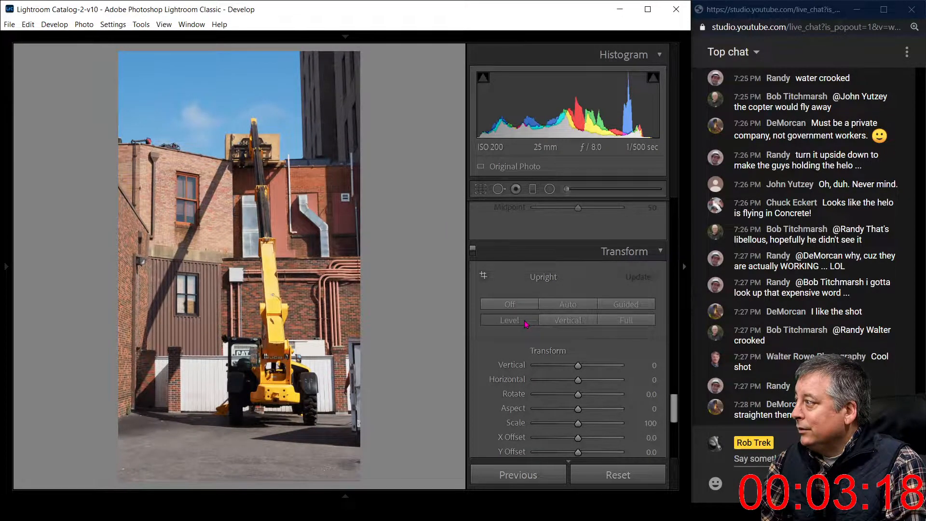
# Step: Apply the Auto Upright correction and slightly tighten and reposition the crop around the telehandler
pyautogui.press('r')
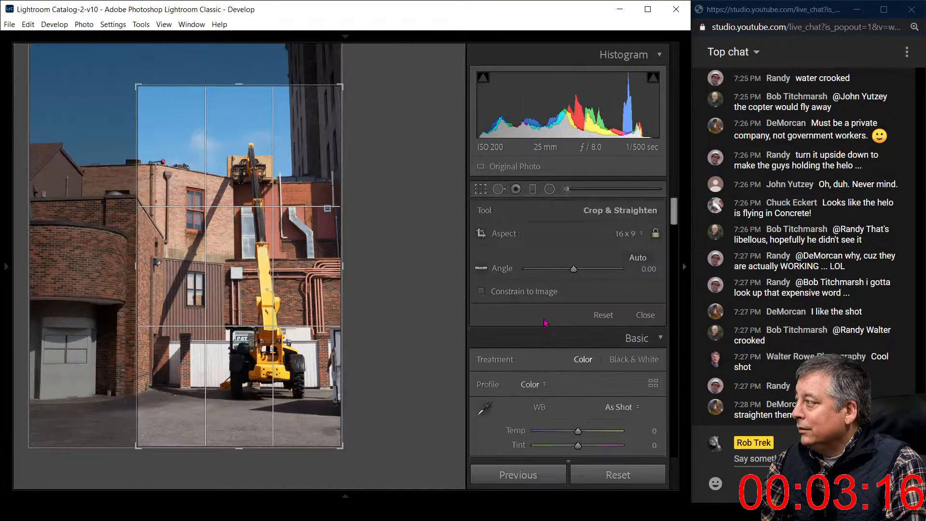
pyautogui.moveTo(573, 270); pyautogui.dragTo(575, 275)
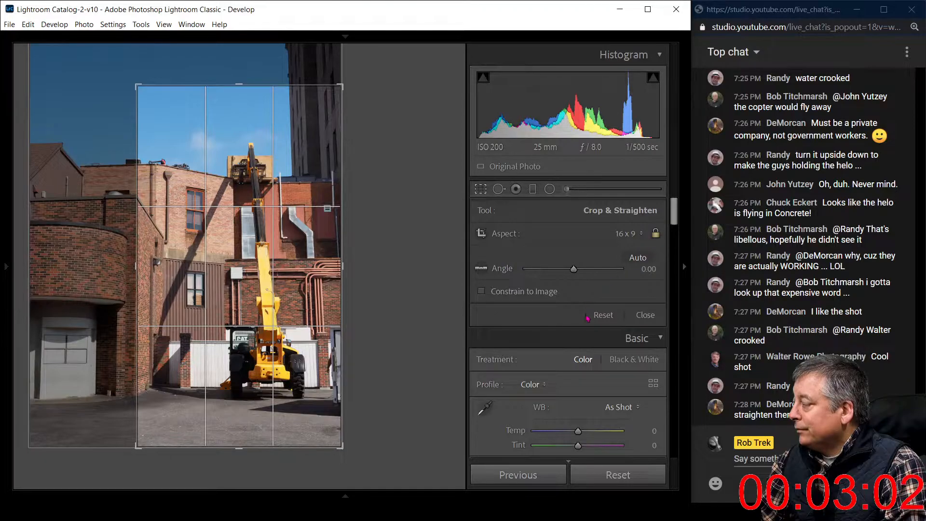
pyautogui.scroll(-15, 587, 318)
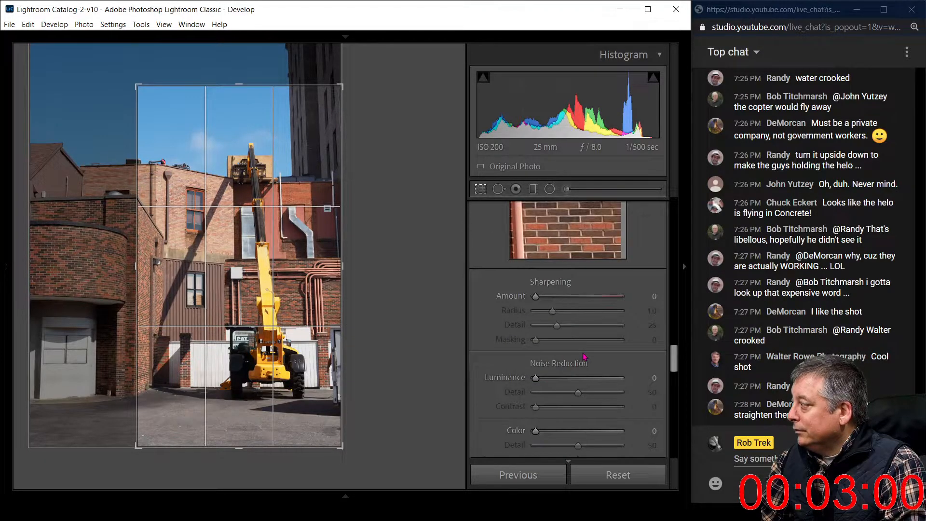
pyautogui.scroll(-10, 585, 357)
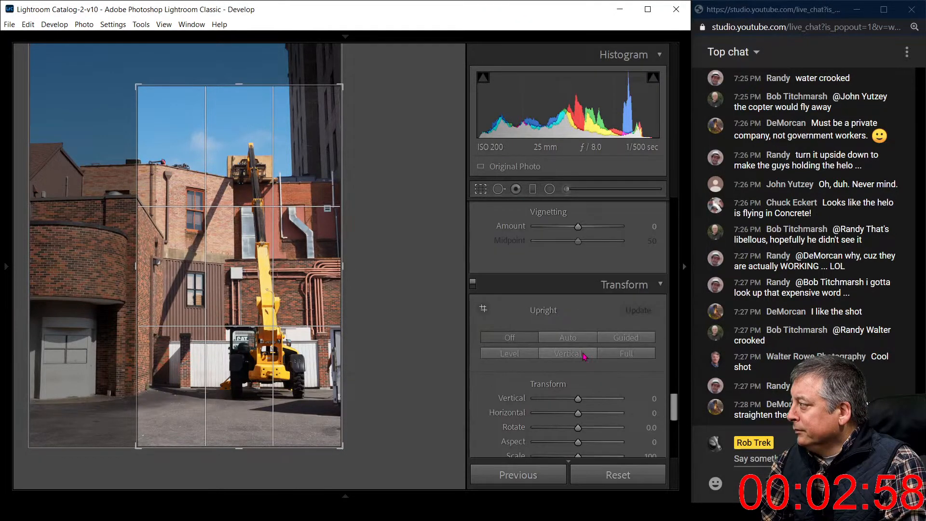
pyautogui.click(581, 341)
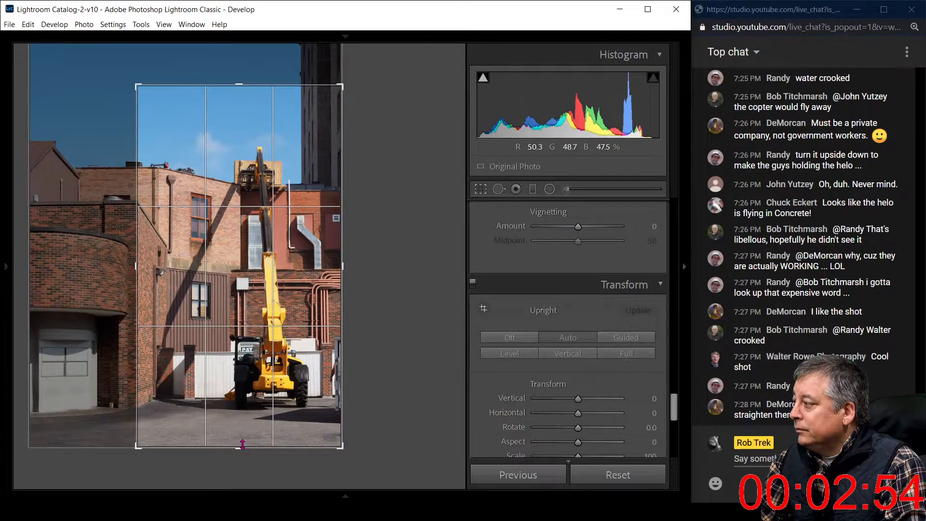
pyautogui.moveTo(242, 446); pyautogui.dragTo(242, 436)
pyautogui.moveTo(249, 400); pyautogui.dragTo(247, 384)
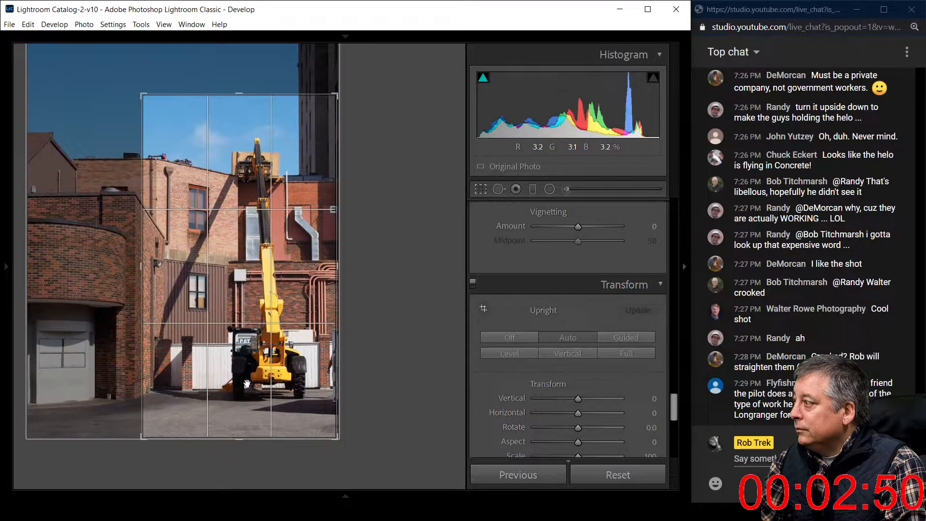
pyautogui.press('Return')
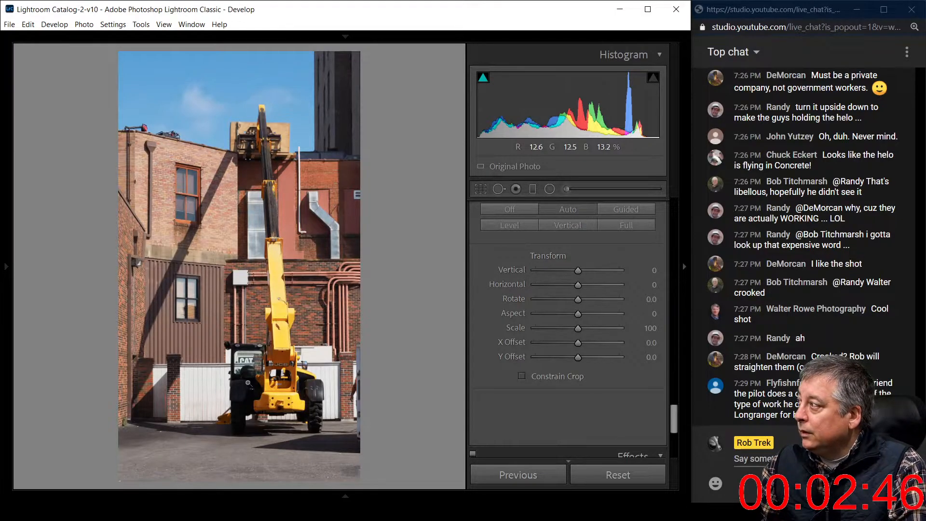
# Step: Change the crop aspect to 2 x 3 / 4 x 6, then enlarge and reposition the crop around the telehandler
pyautogui.press('r')
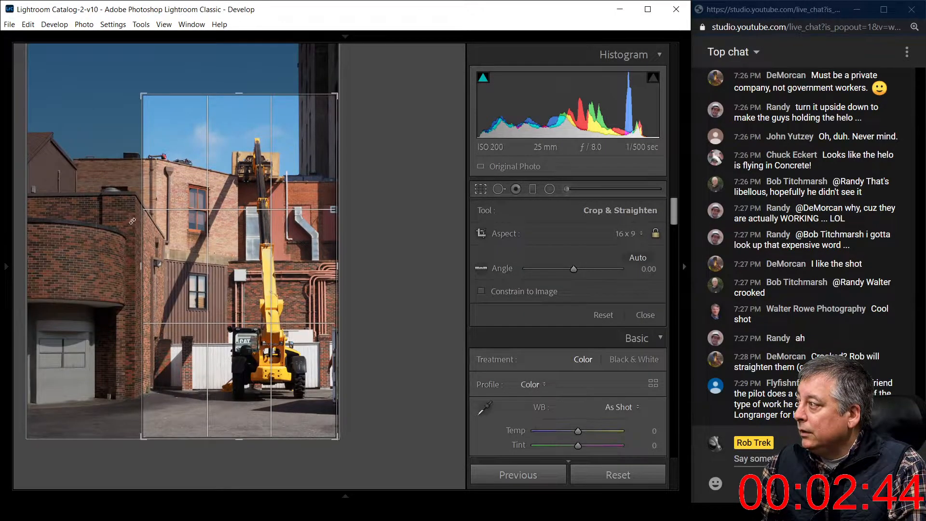
pyautogui.click(625, 233)
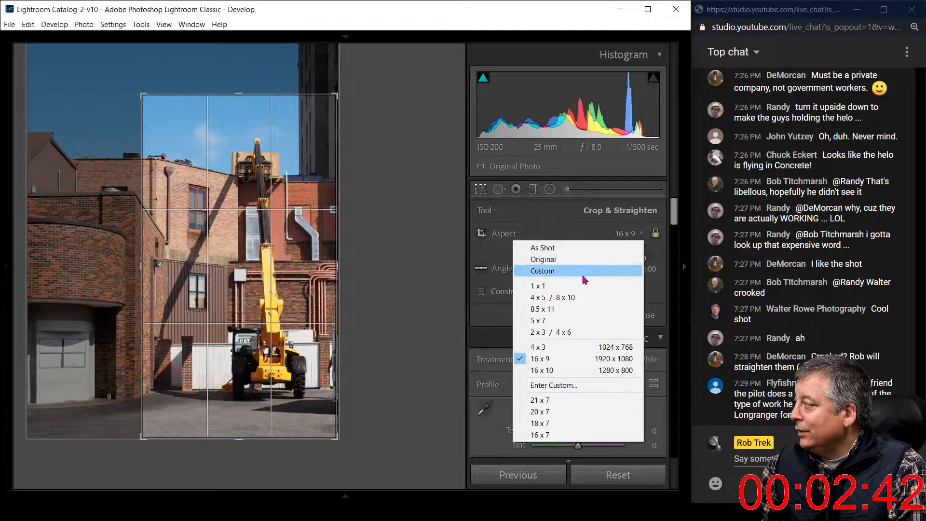
pyautogui.click(577, 332)
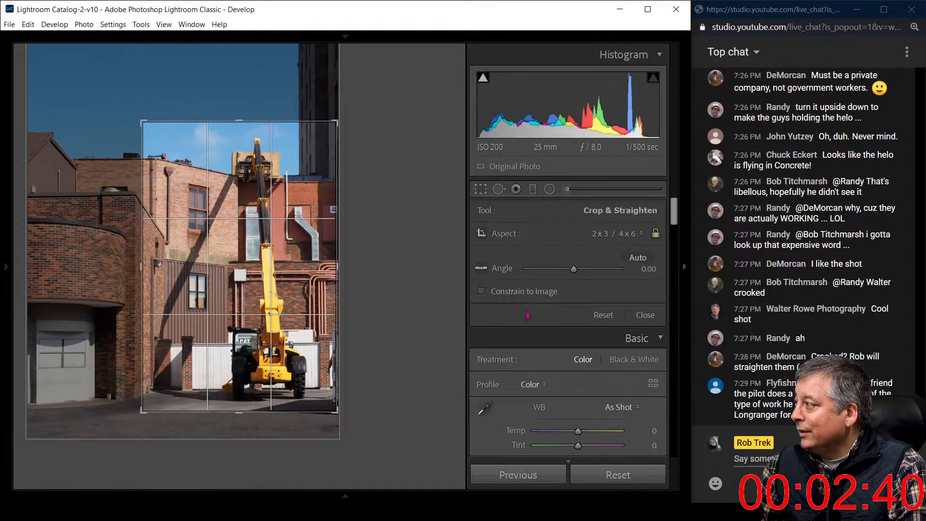
pyautogui.moveTo(141, 412); pyautogui.dragTo(127, 435)
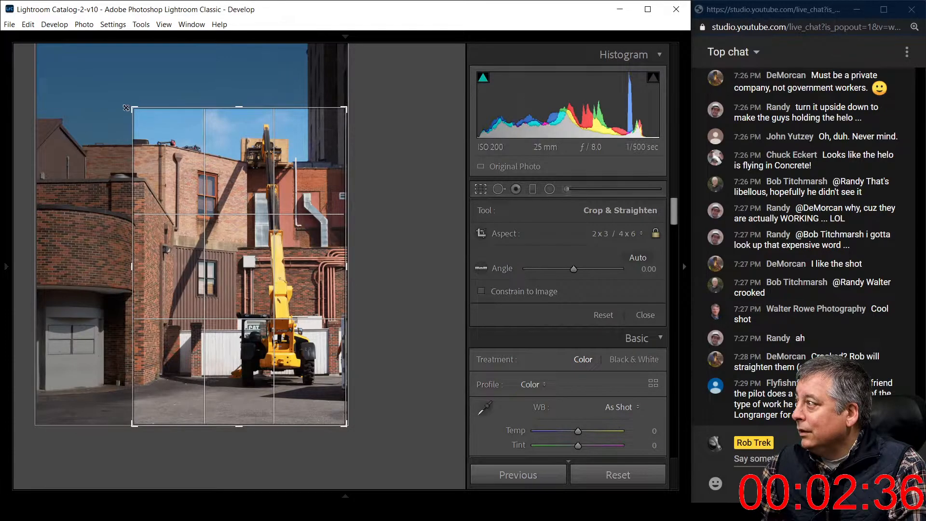
pyautogui.moveTo(131, 106); pyautogui.dragTo(131, 105)
pyautogui.moveTo(248, 158)
pyautogui.mouseDown()
pyautogui.moveTo(258, 159)
pyautogui.moveTo(246, 159)
pyautogui.moveTo(248, 178)
pyautogui.moveTo(251, 168)
pyautogui.mouseUp()
pyautogui.press('Return')
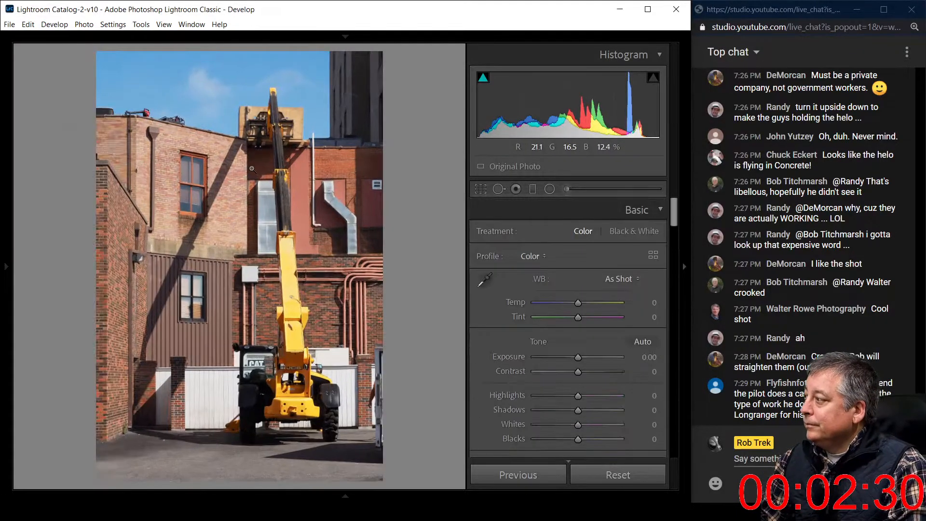
# Step: Try the Black & White treatment on the photo and return it to Color
pyautogui.press('v')
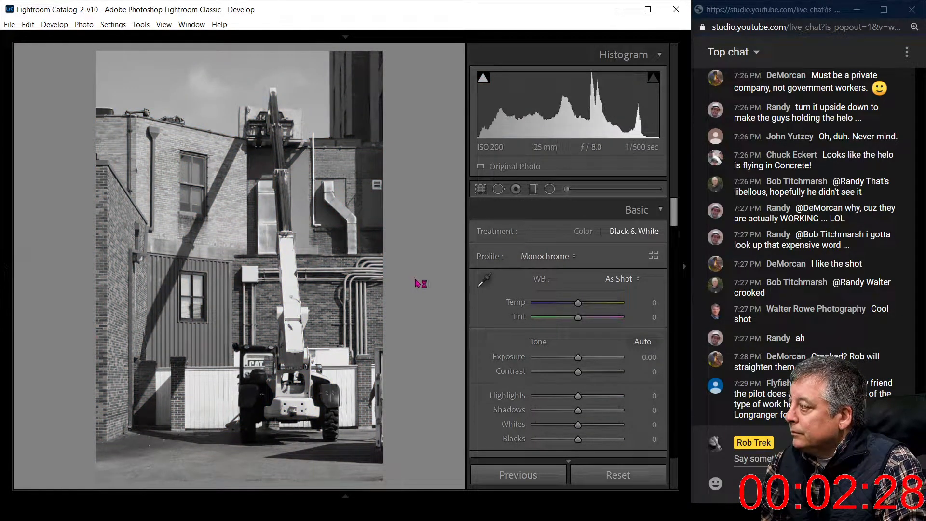
pyautogui.press('v')
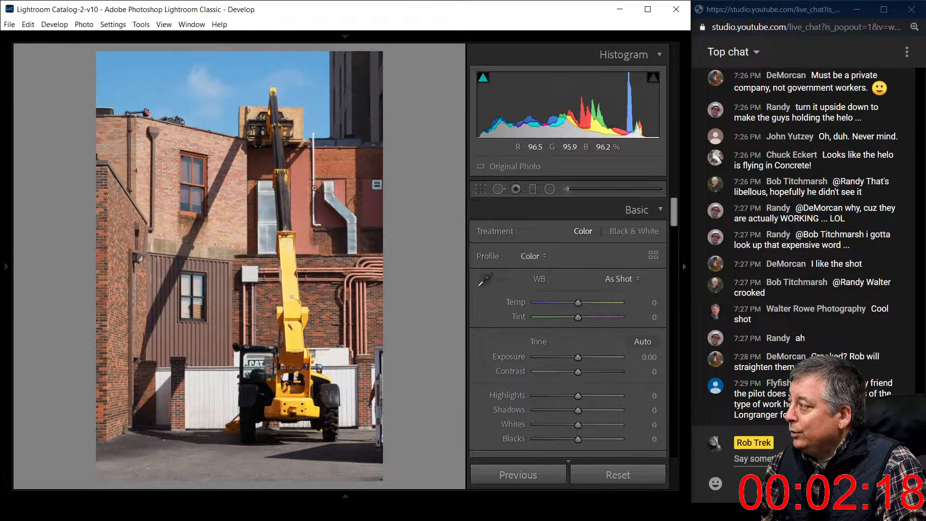
# Step: Convert the telehandler photo to Black & White and apply the Auto tone adjustment
pyautogui.press('v')
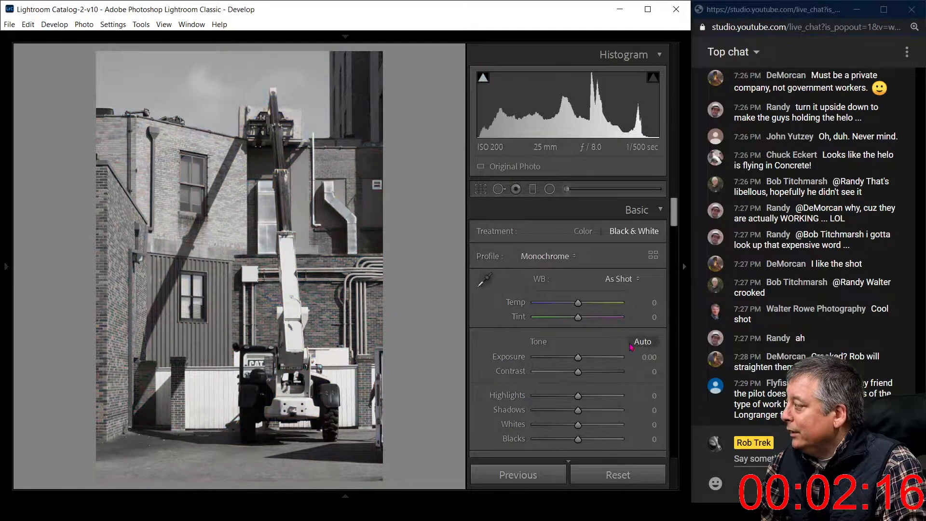
pyautogui.click(642, 341)
pyautogui.scroll(-5, 631, 346)
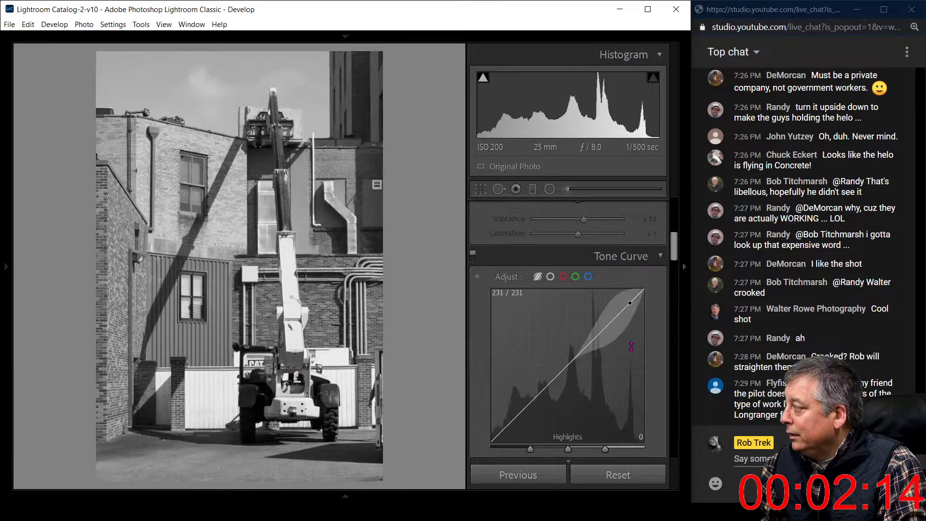
# Step: Apply the Auto Black & White Mix, and set Aqua to −45 and Blue to −23 to darken the sky
pyautogui.scroll(-5, 631, 347)
pyautogui.scroll(2, 632, 363)
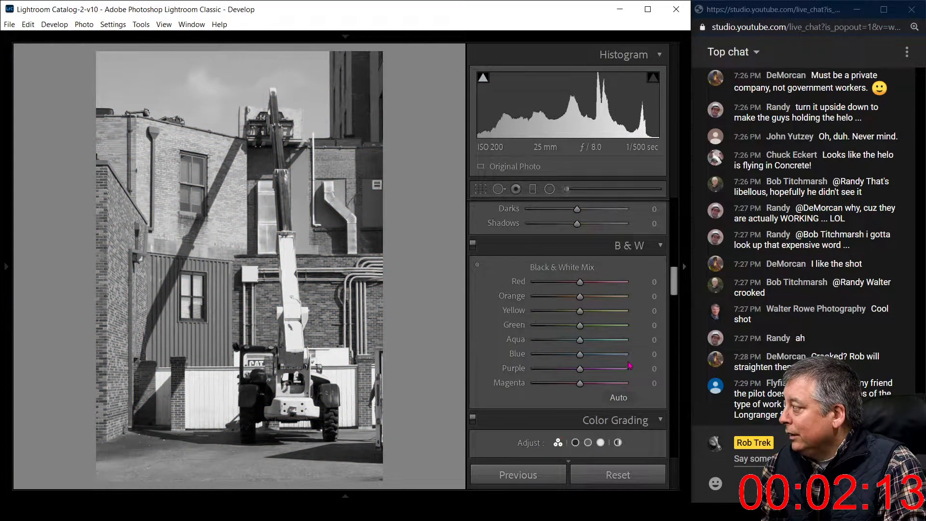
pyautogui.click(618, 397)
pyautogui.scroll(2, 626, 348)
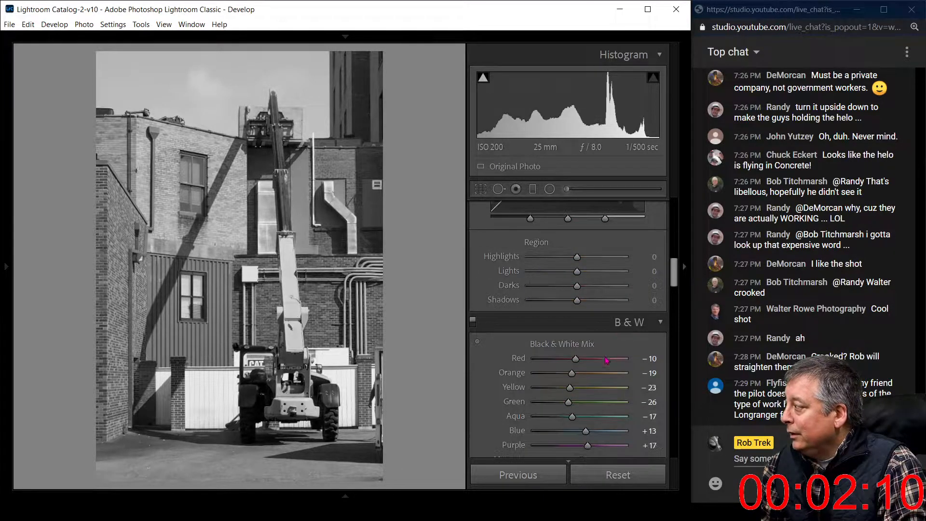
pyautogui.moveTo(573, 417)
pyautogui.mouseDown()
pyautogui.moveTo(555, 420)
pyautogui.moveTo(568, 433)
pyautogui.mouseUp()
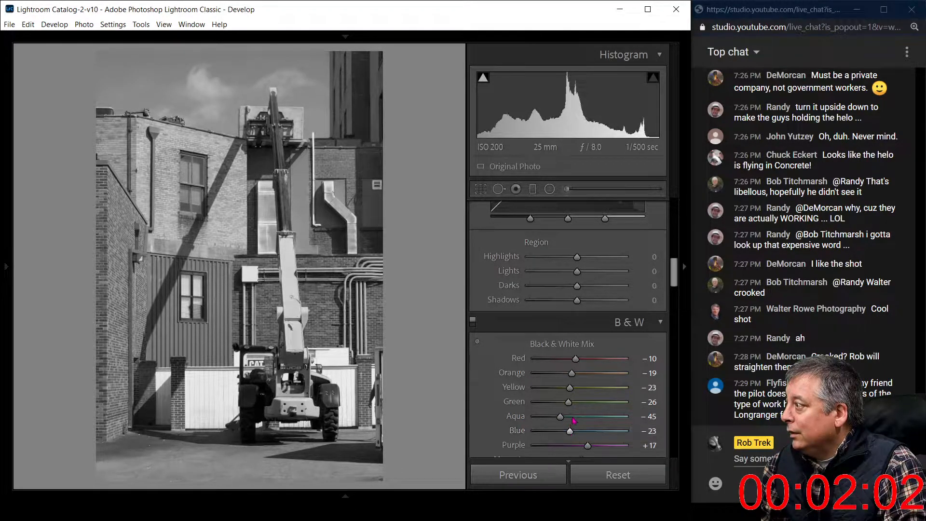
# Step: Compare the monochrome photo with its color version and set Yellow to +15 in the Black & White Mix
pyautogui.press('v')
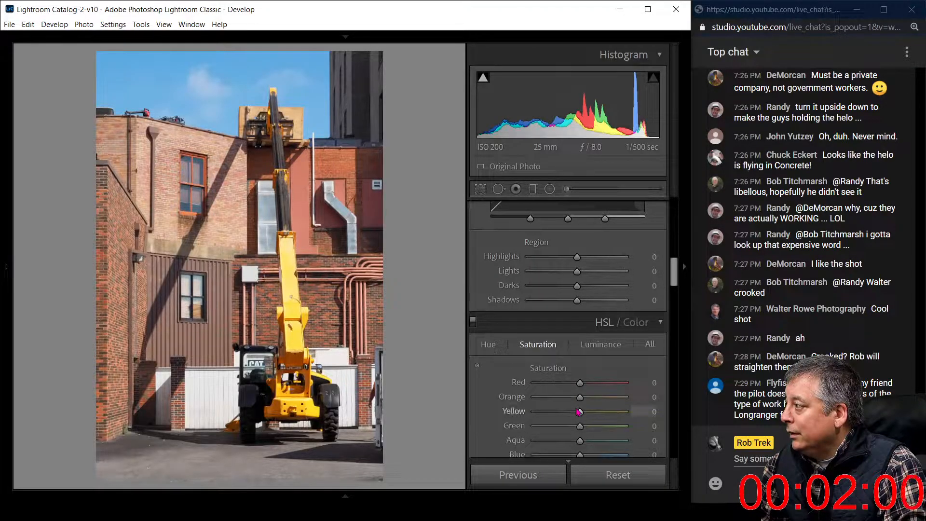
pyautogui.press('v')
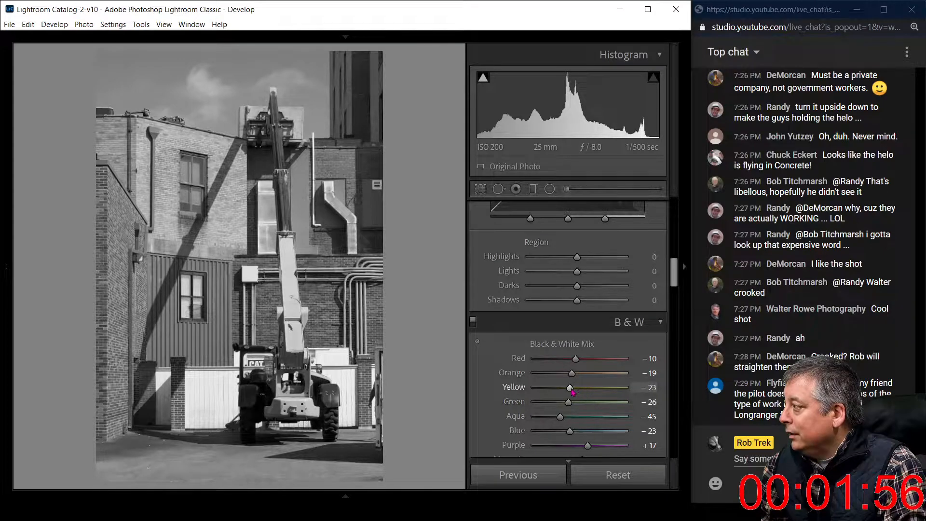
pyautogui.moveTo(572, 390); pyautogui.dragTo(591, 392)
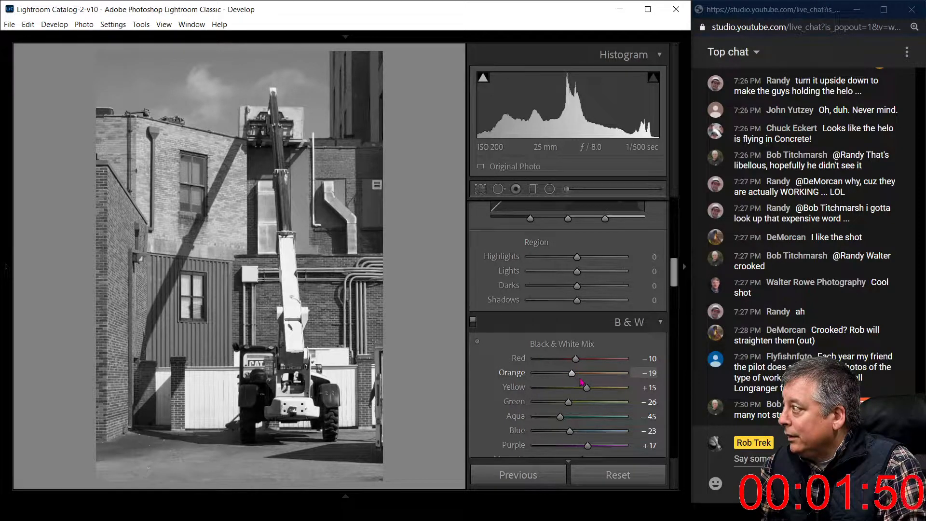
# Step: Check the color version again and set the Black & White Mix to Red −29, Orange −55 and Yellow +3
pyautogui.press('v')
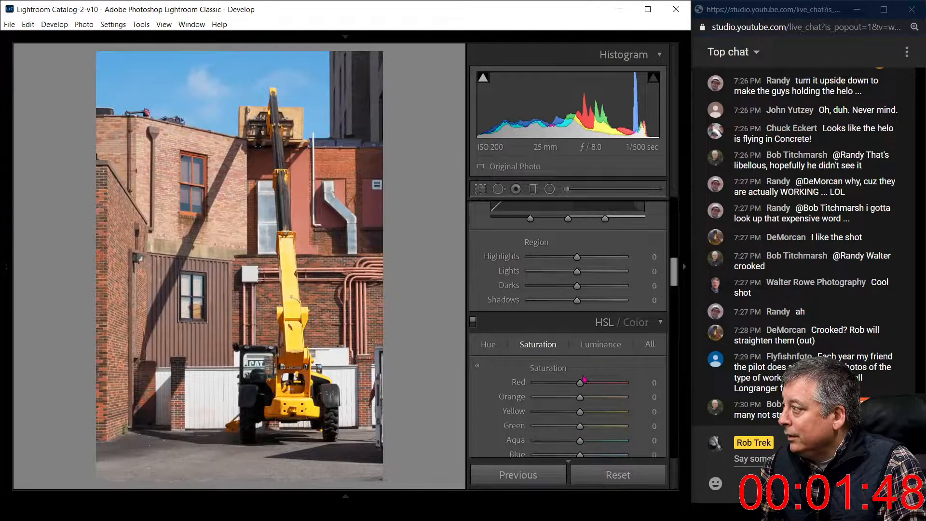
pyautogui.press('v')
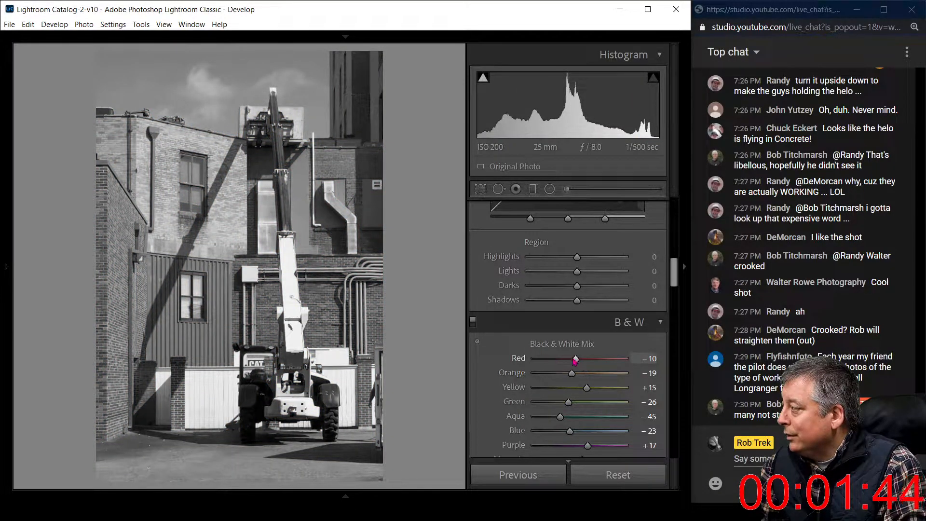
pyautogui.moveTo(575, 359); pyautogui.dragTo(561, 380)
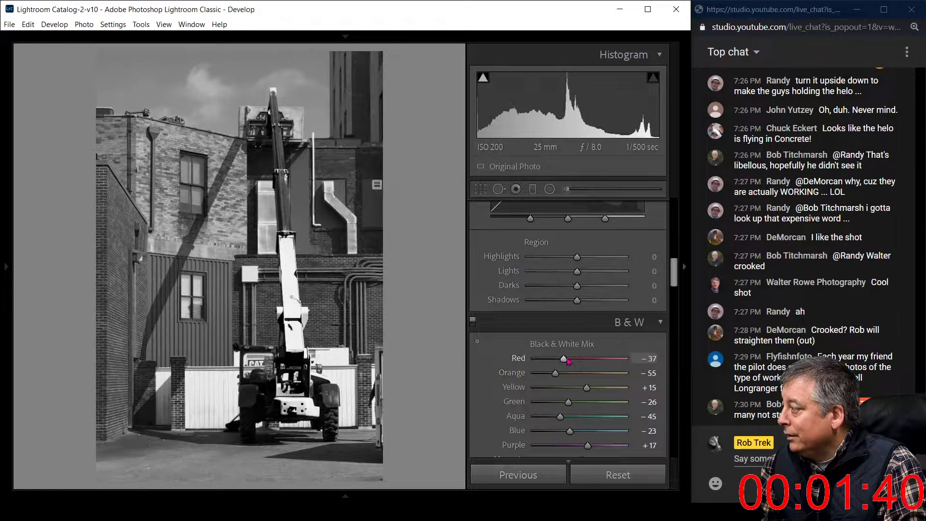
pyautogui.click(568, 360)
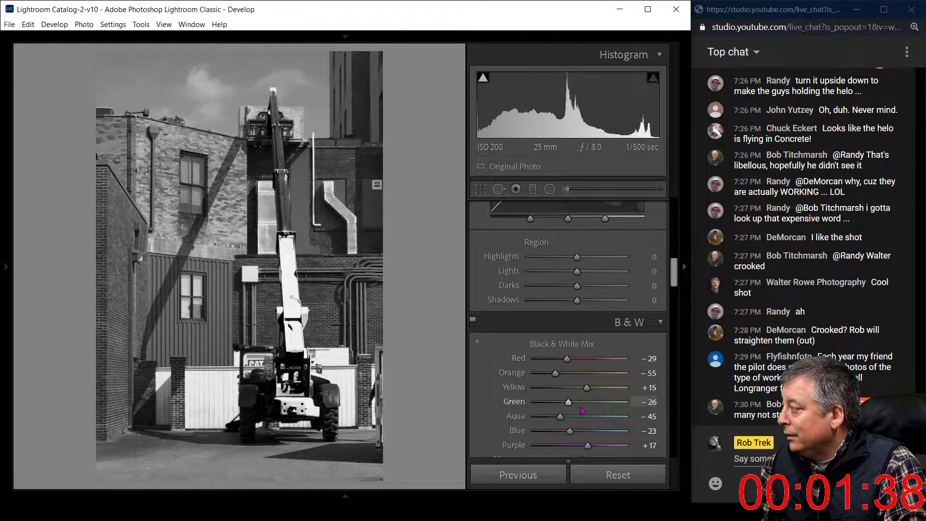
pyautogui.moveTo(593, 394); pyautogui.dragTo(585, 392)
# Step: Set Highlights to −59, Blacks to −87 and Exposure to +1.00 in the basic tone adjustments
pyautogui.scroll(10, 594, 379)
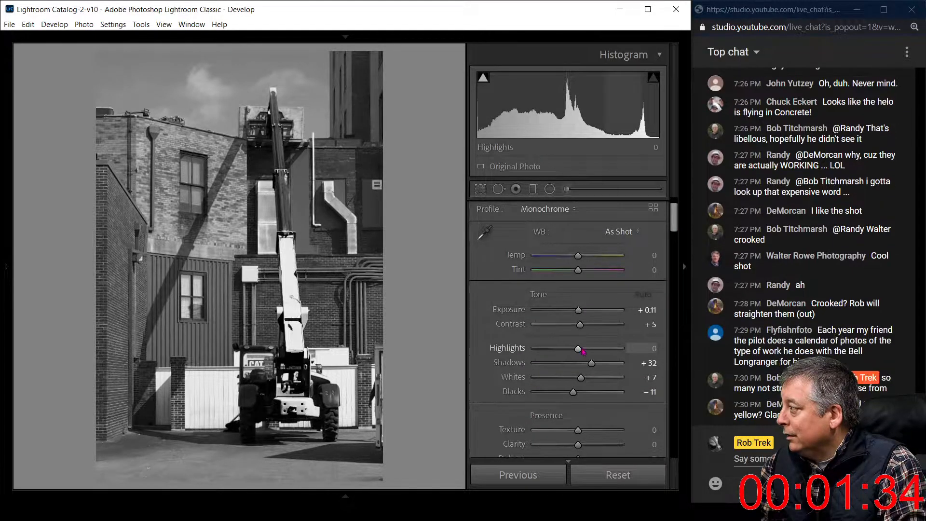
pyautogui.moveTo(578, 348); pyautogui.dragTo(555, 347)
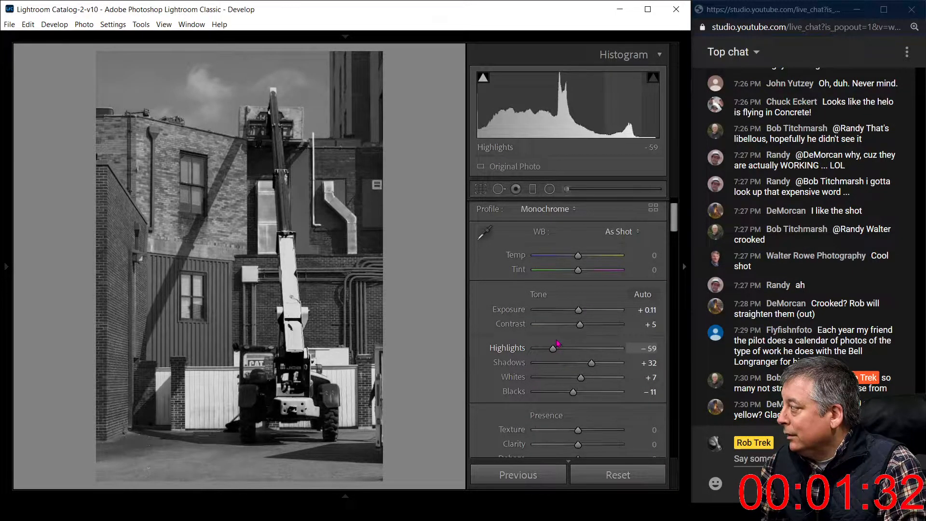
pyautogui.moveTo(574, 392); pyautogui.dragTo(541, 395)
pyautogui.moveTo(578, 309); pyautogui.dragTo(614, 312)
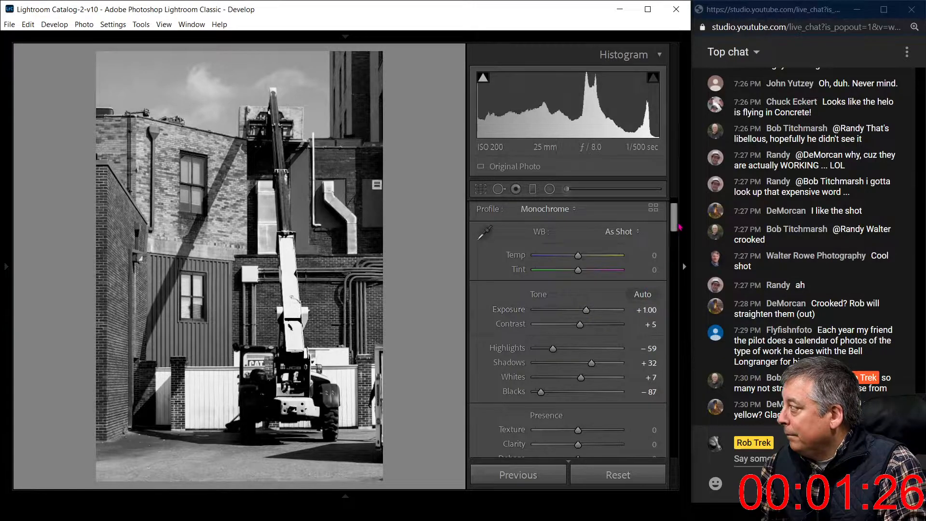
# Step: Set Clarity to +76, Dehaze to +26 and Shadows to +100, trying Texture at +25 and +46 before resetting it to 0
pyautogui.moveTo(674, 220); pyautogui.dragTo(667, 240)
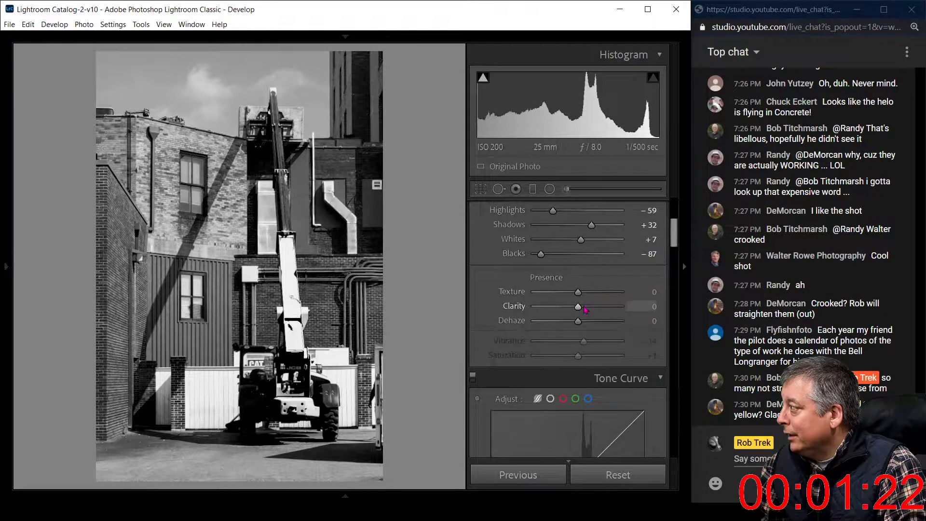
pyautogui.moveTo(582, 309); pyautogui.dragTo(594, 326)
pyautogui.moveTo(578, 292); pyautogui.dragTo(590, 294)
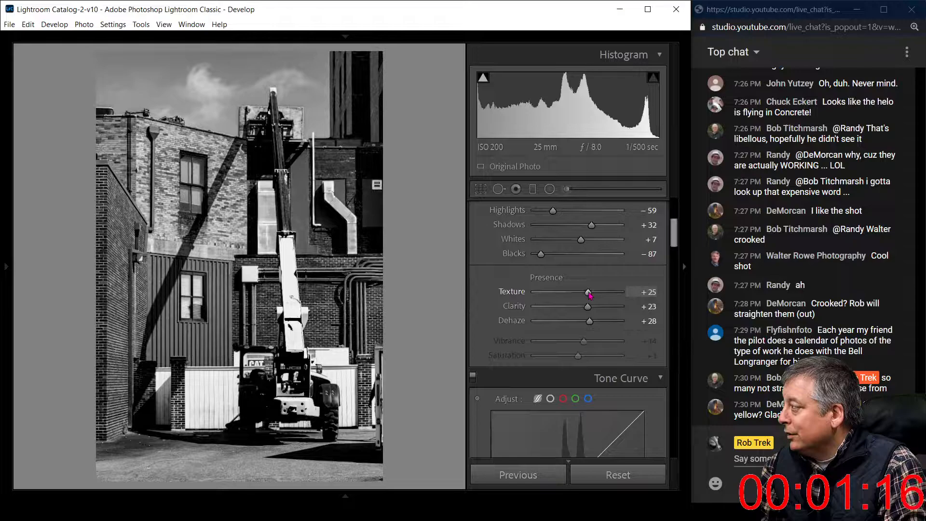
pyautogui.moveTo(592, 225); pyautogui.dragTo(610, 226)
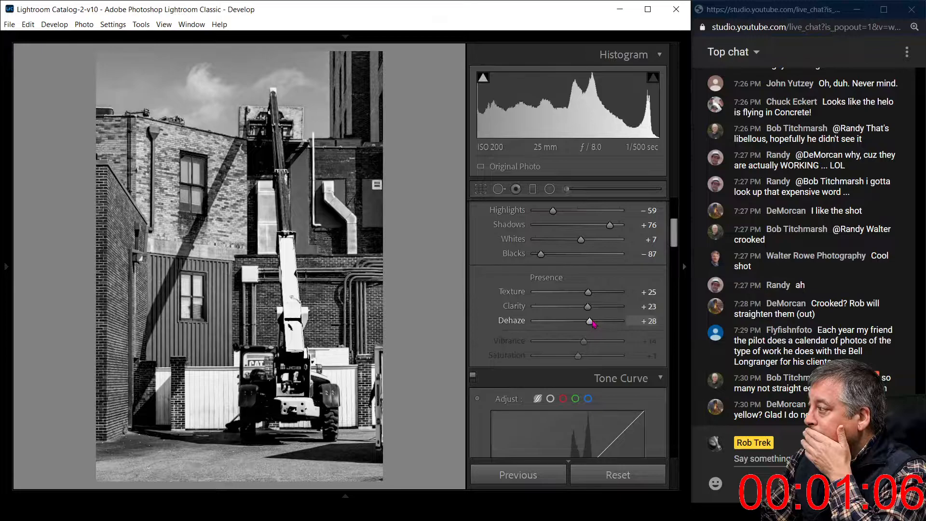
pyautogui.moveTo(590, 322); pyautogui.dragTo(610, 306)
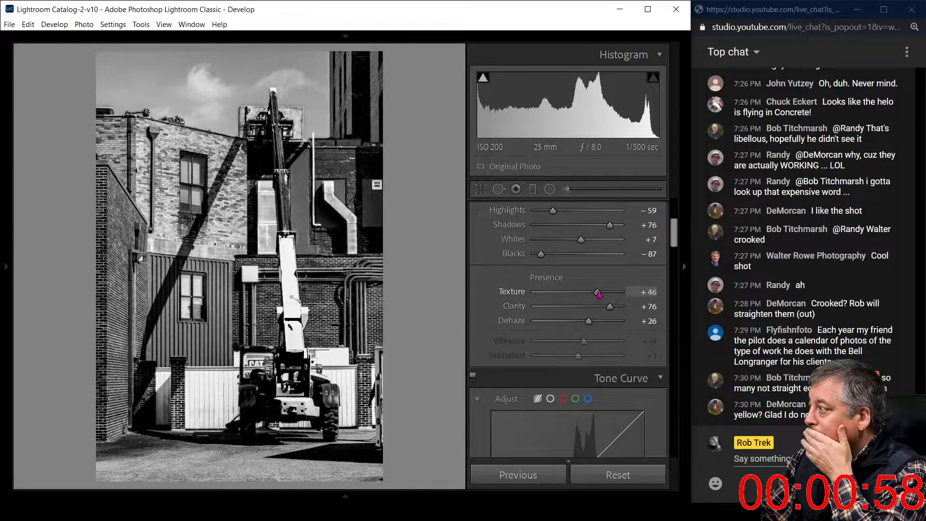
pyautogui.moveTo(598, 295)
pyautogui.mouseDown()
pyautogui.moveTo(538, 288)
pyautogui.moveTo(581, 293)
pyautogui.mouseUp()
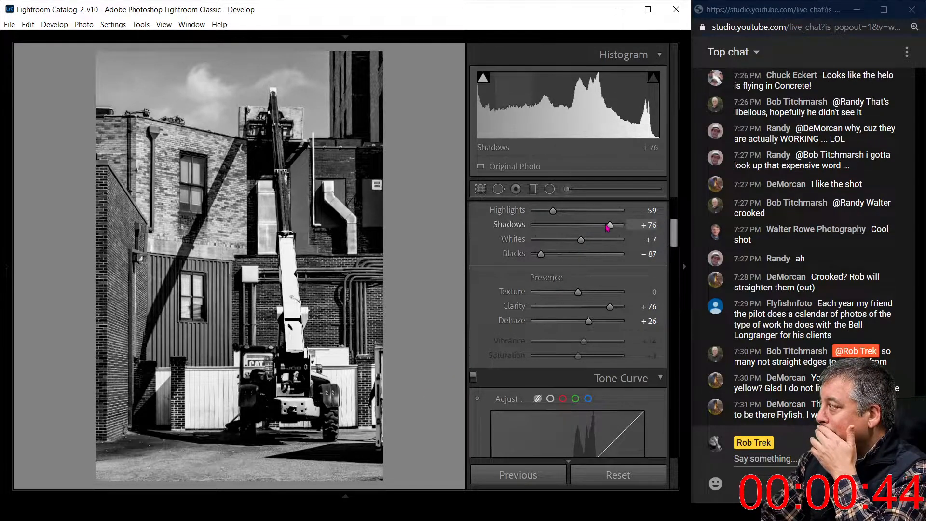
pyautogui.moveTo(615, 228); pyautogui.dragTo(637, 228)
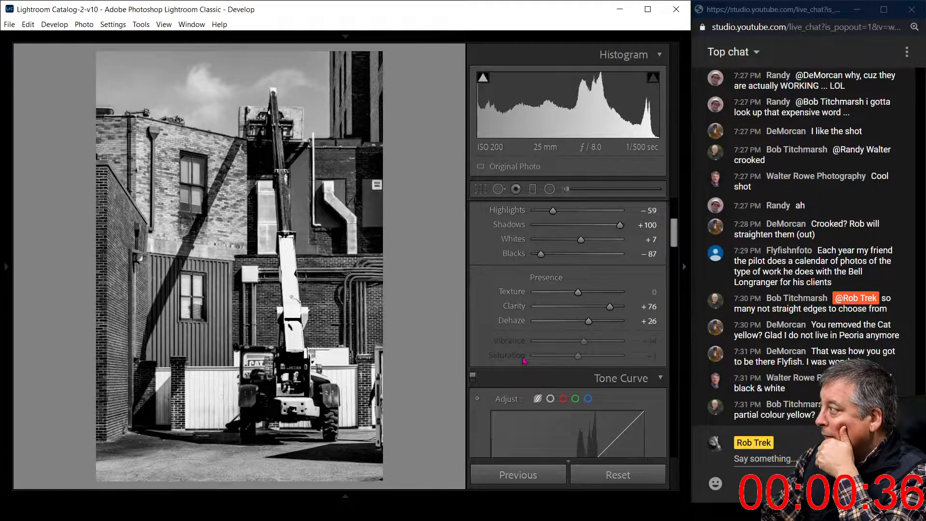
# Step: Compare with the color version and use targeted adjustment on the brick wall, bringing the Black & White Mix to Red −63 and Orange −33
pyautogui.scroll(-5, 501, 323)
pyautogui.scroll(-3, 500, 322)
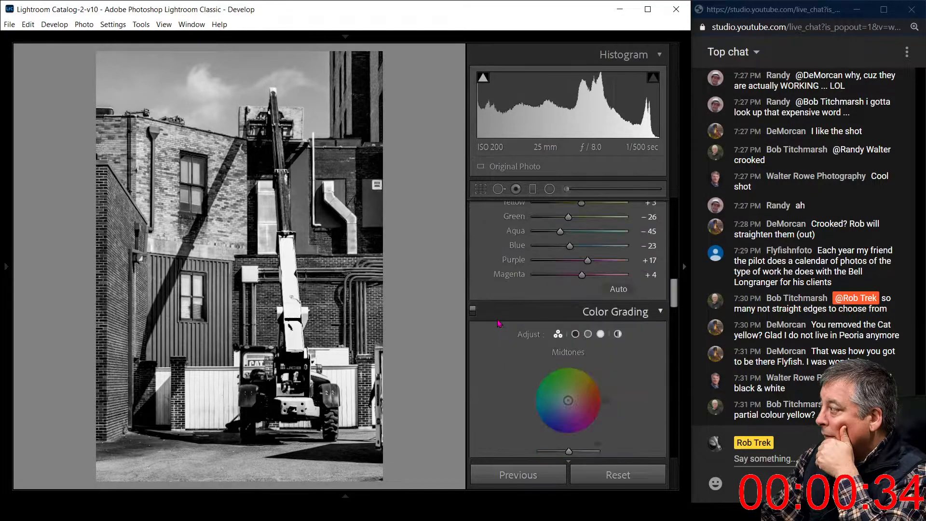
pyautogui.scroll(1, 499, 323)
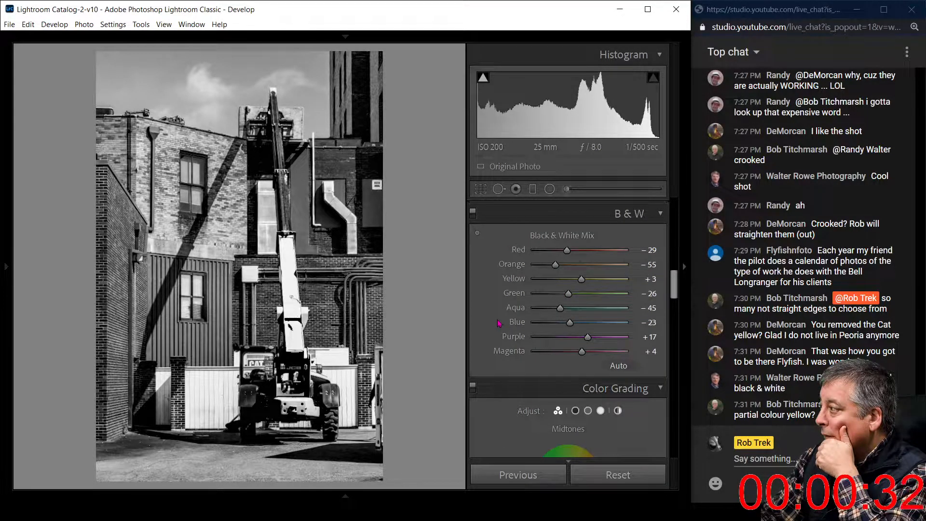
pyautogui.press('v')
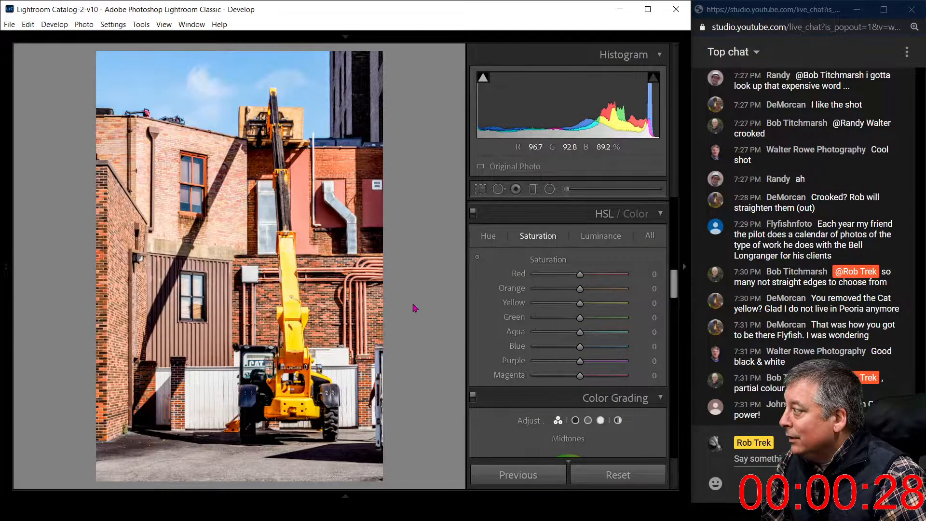
pyautogui.press('v')
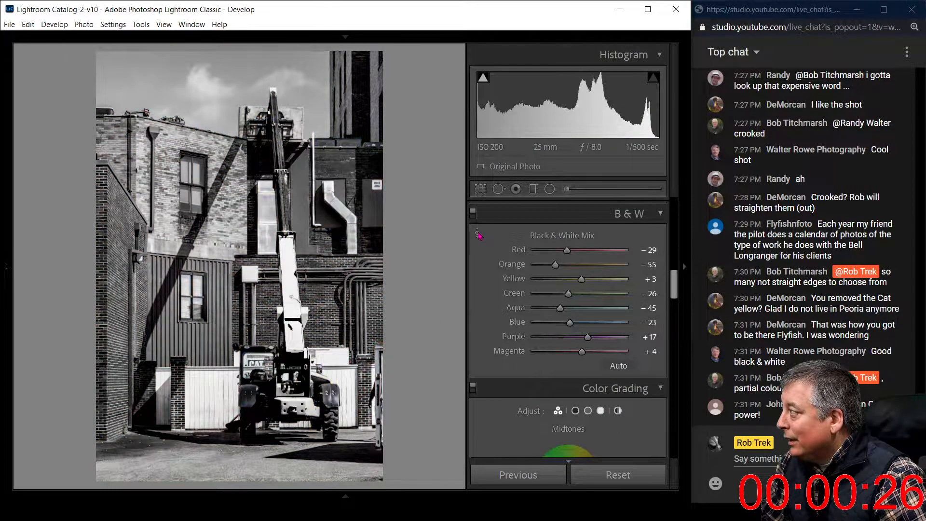
pyautogui.click(478, 234)
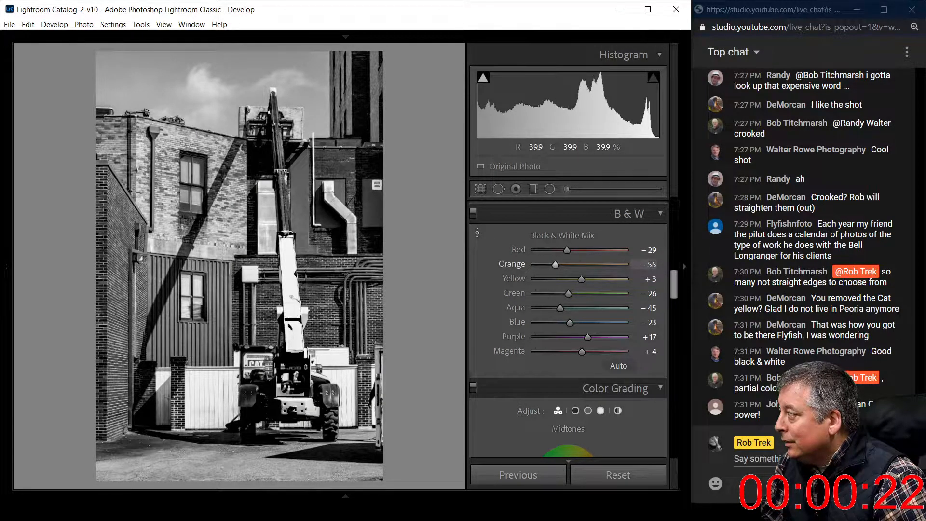
pyautogui.moveTo(164, 202); pyautogui.dragTo(164, 191)
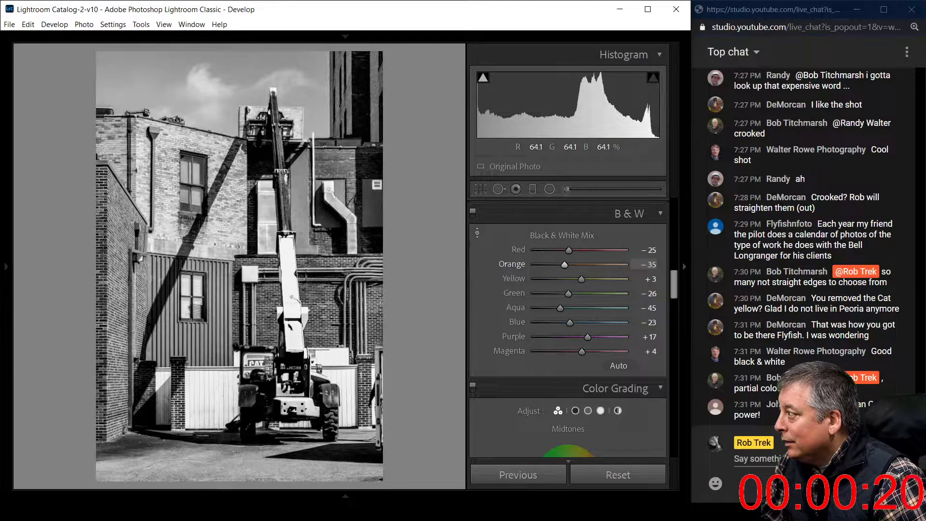
pyautogui.moveTo(564, 265)
pyautogui.mouseDown()
pyautogui.moveTo(581, 265)
pyautogui.moveTo(537, 251)
pyautogui.moveTo(569, 268)
pyautogui.mouseUp()
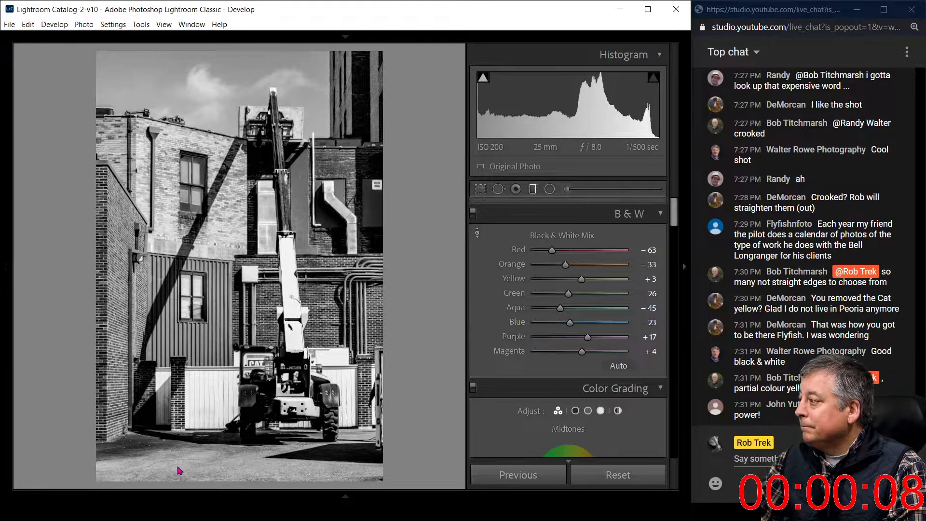
# Step: Add a graduated filter over the pavement at the photo's bottom edge with Exposure at −0.99
pyautogui.press('m')
pyautogui.moveTo(246, 445); pyautogui.dragTo(246, 434)
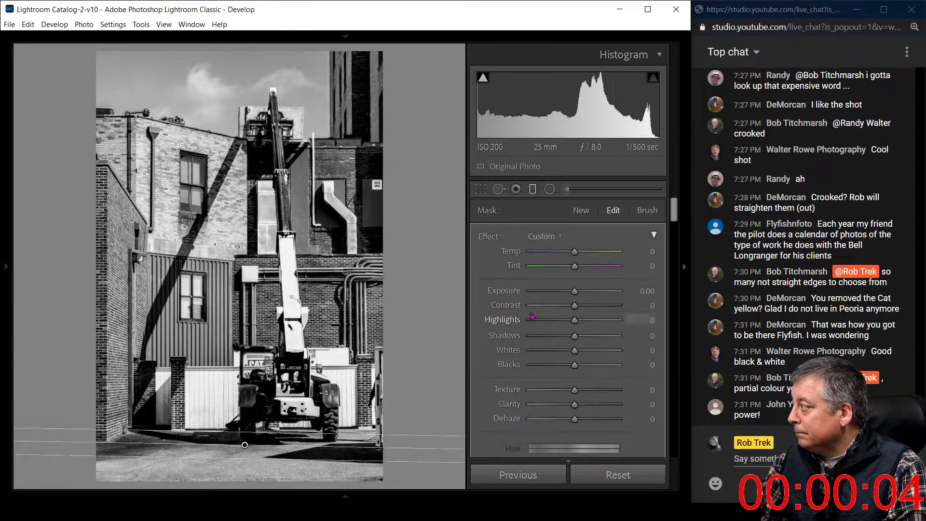
pyautogui.moveTo(575, 291); pyautogui.dragTo(560, 296)
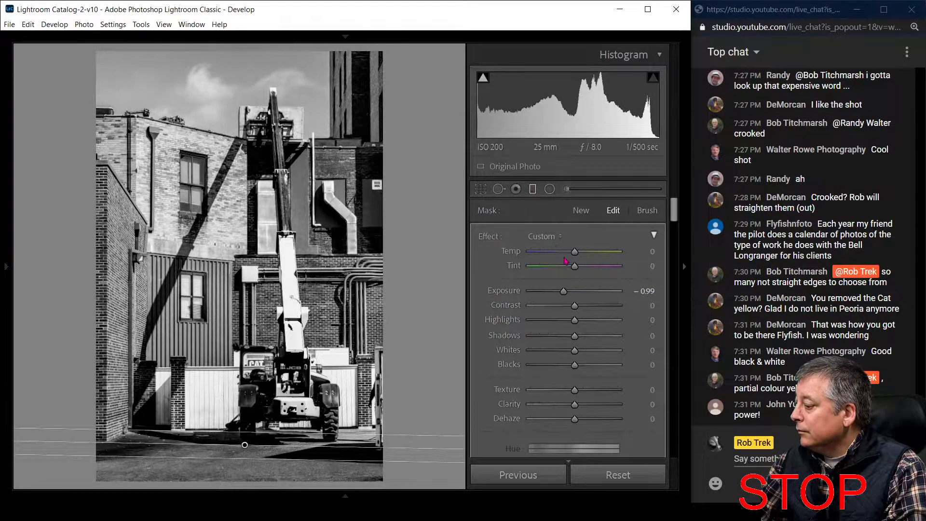
pyautogui.press('m')
pyautogui.moveTo(586, 357); pyautogui.dragTo(586, 357)
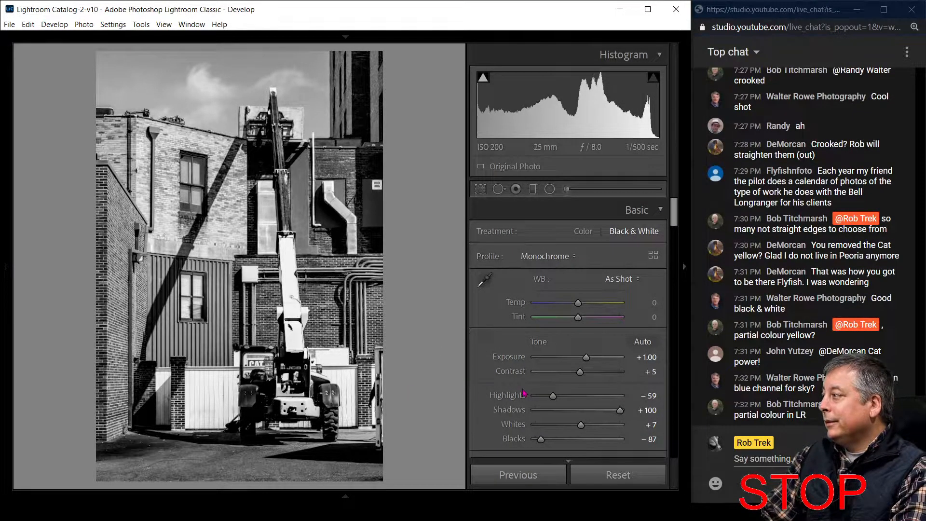
# Step: Darken the sky by setting Blue to −32 in the Black & White Mix and remove the photo's flag
pyautogui.scroll(-10, 525, 393)
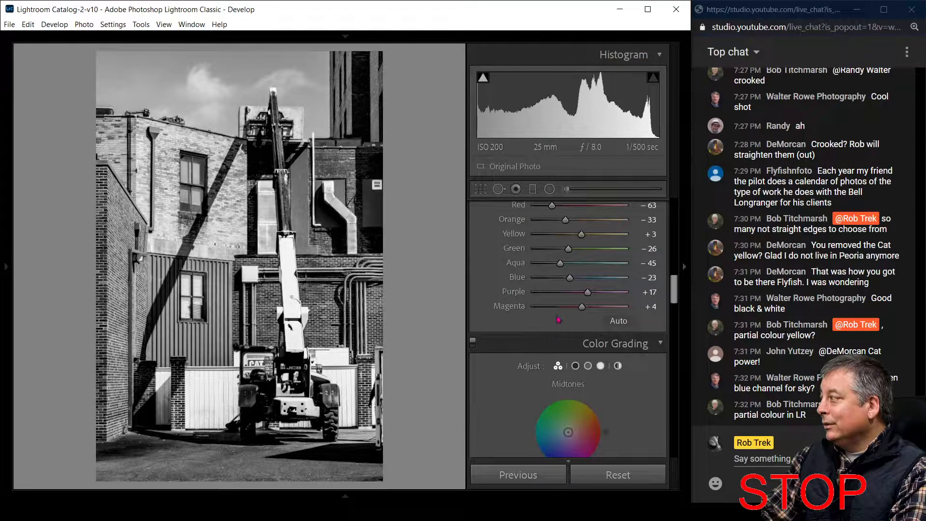
pyautogui.moveTo(570, 278)
pyautogui.mouseDown()
pyautogui.moveTo(556, 280)
pyautogui.moveTo(569, 281)
pyautogui.mouseUp()
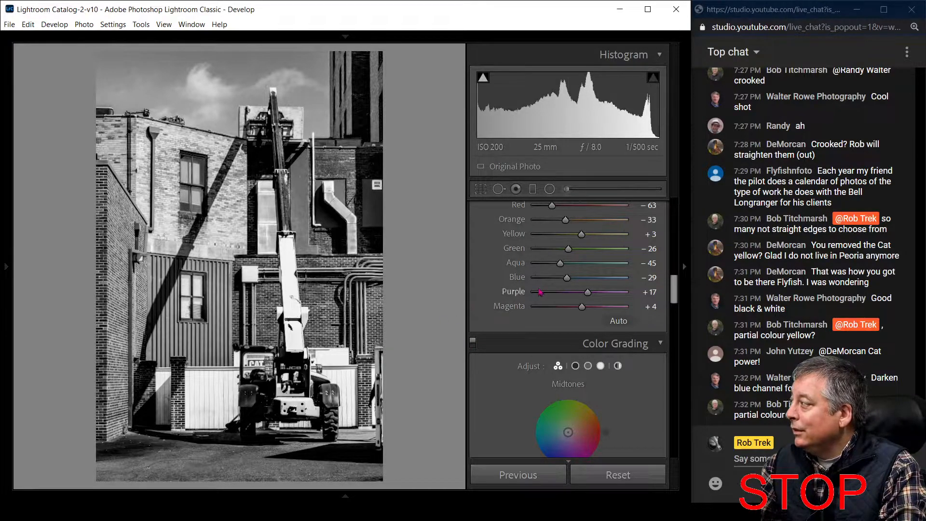
pyautogui.moveTo(567, 279); pyautogui.dragTo(566, 280)
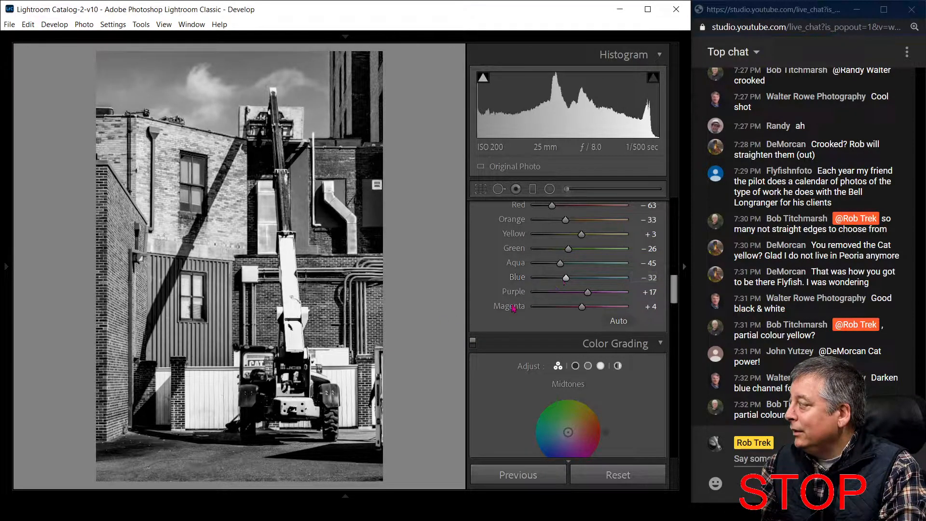
pyautogui.press('u')
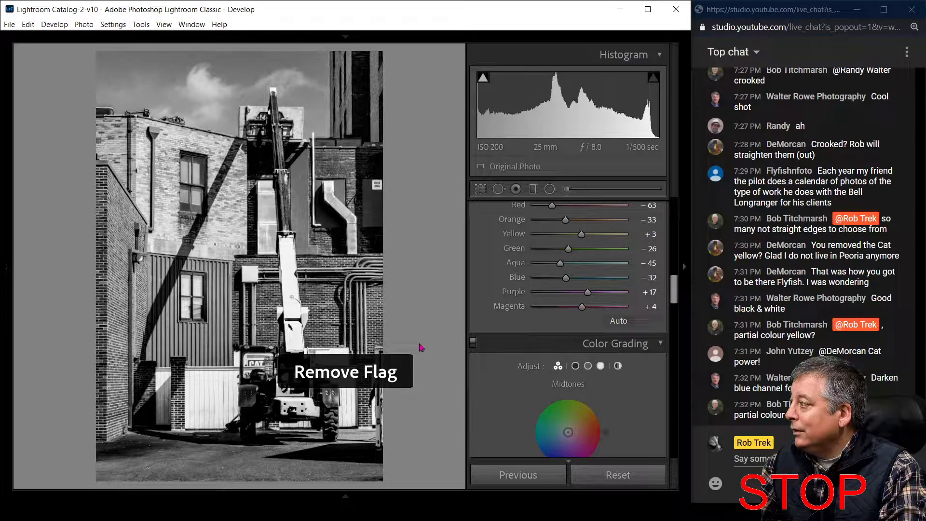
# Step: Compare the telehandler photo before and after side by side, and view the black-and-white version full screen
pyautogui.press('y')
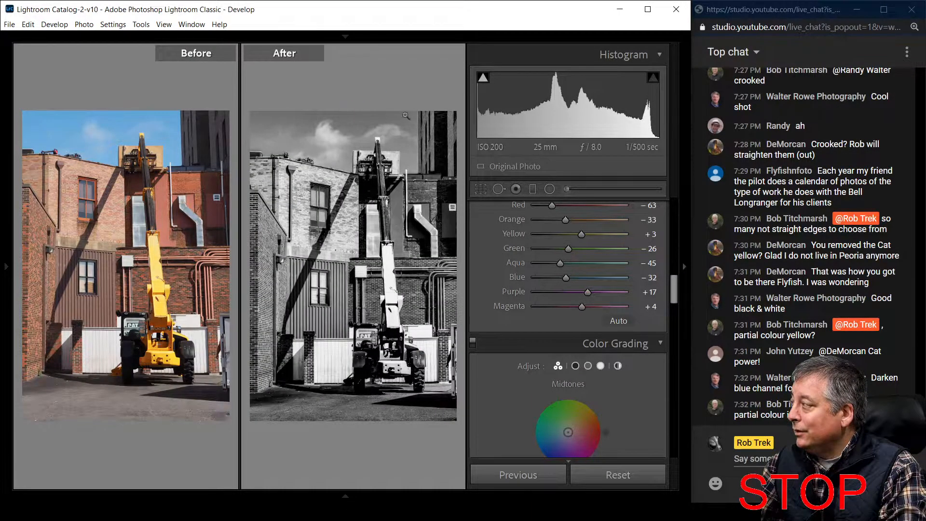
pyautogui.click(685, 268)
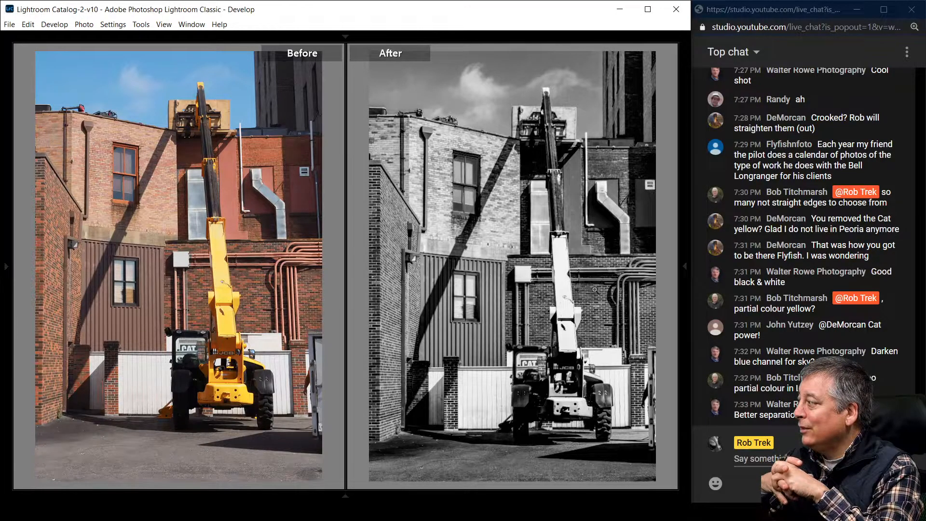
pyautogui.press('y')
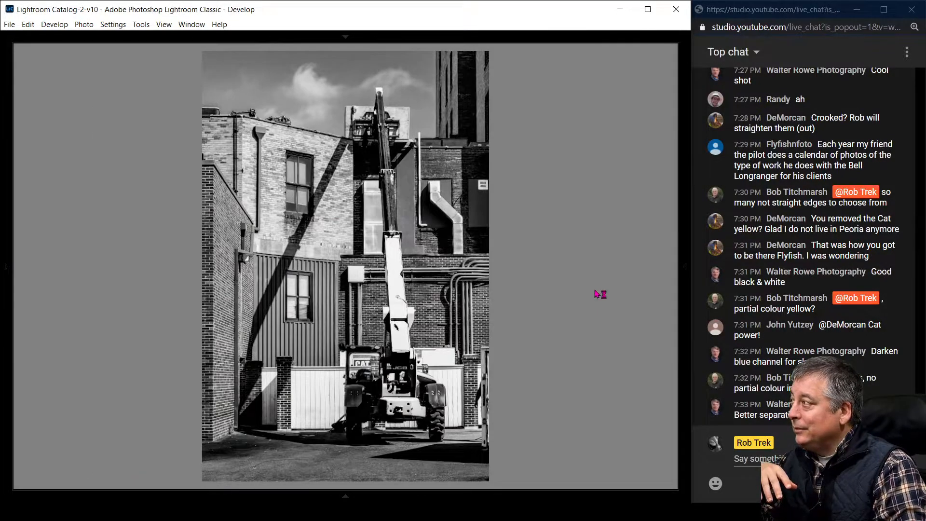
pyautogui.press('f')
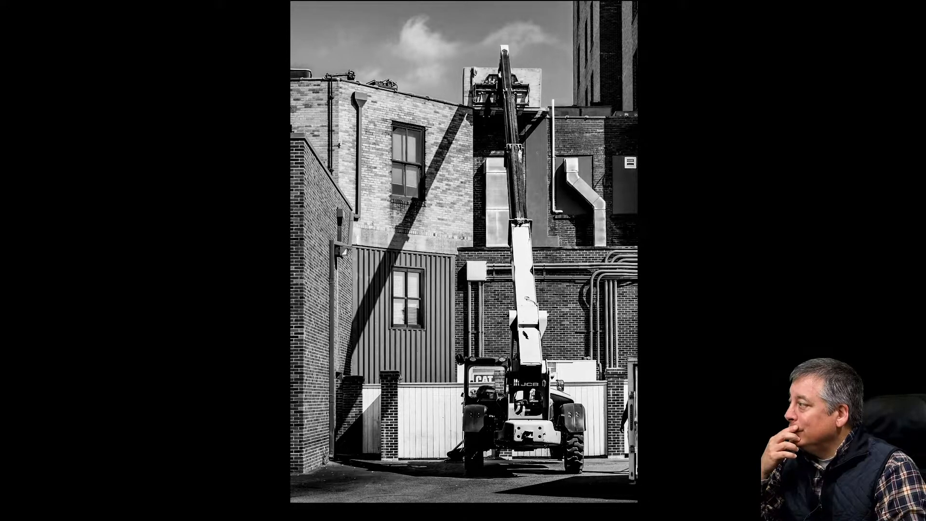
pyautogui.press('f')
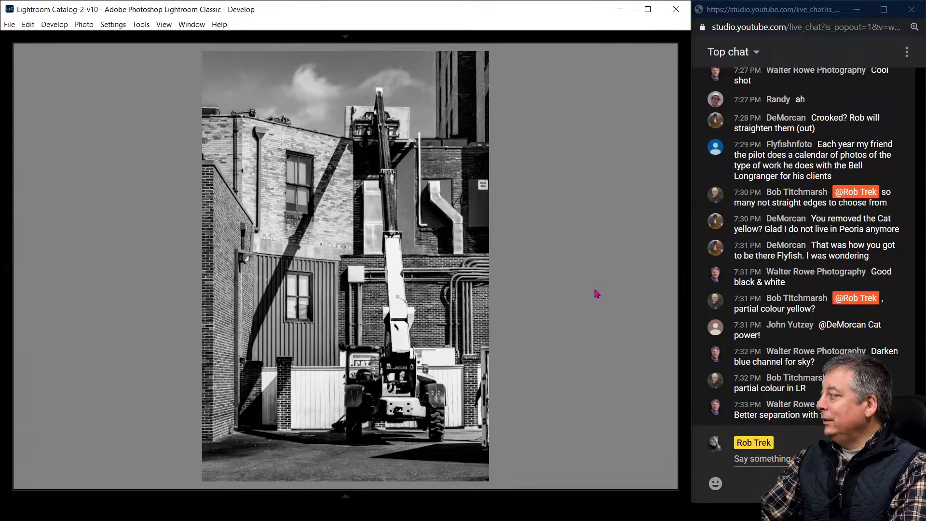
# Step: Show the Viewer edits folder in the Library grid with the attribute filter cleared, and select the square sunset photo
pyautogui.press('g')
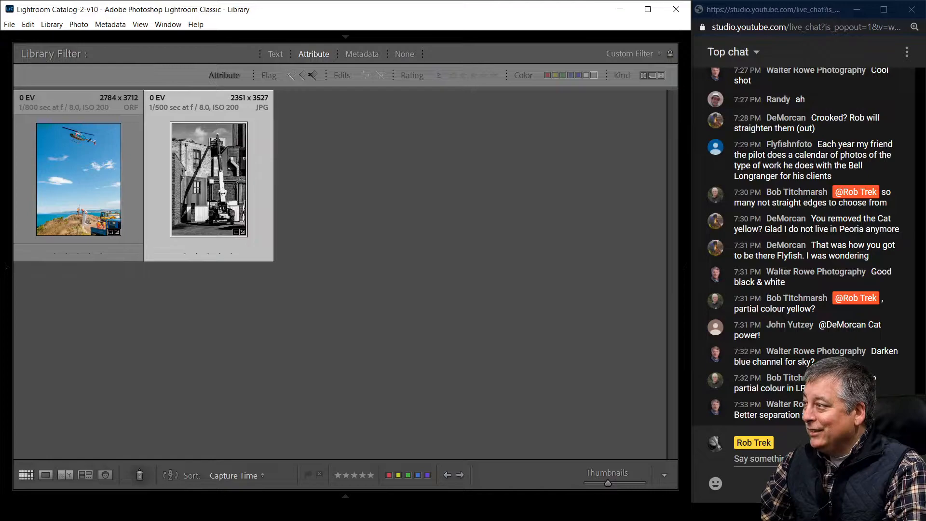
pyautogui.moveTo(7, 266)
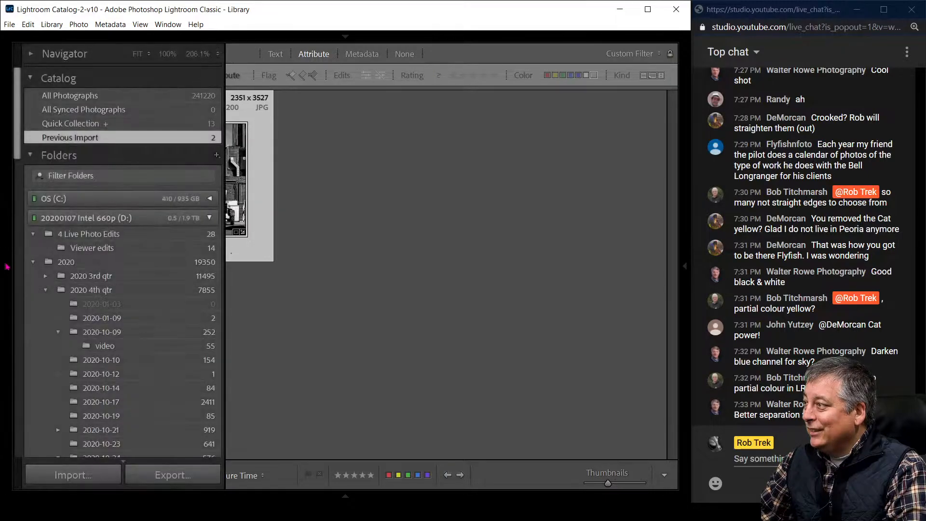
pyautogui.click(92, 248)
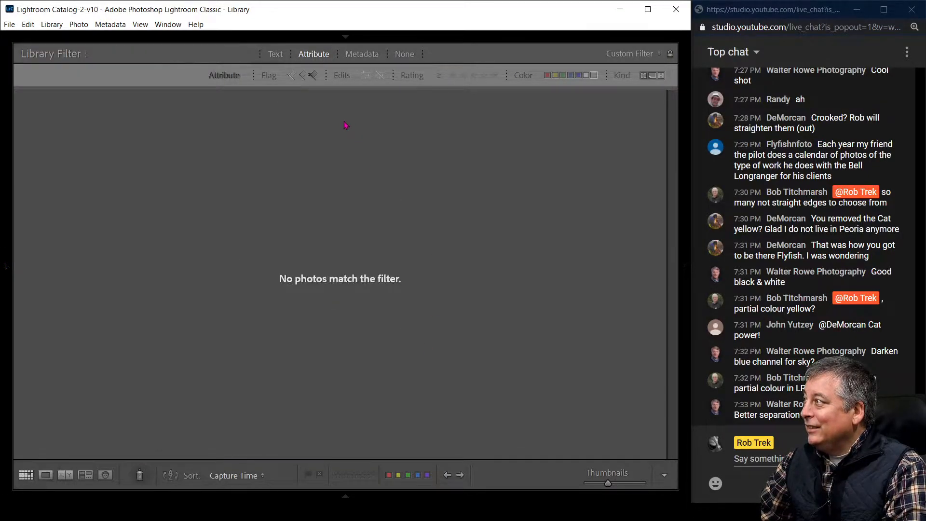
pyautogui.click(594, 76)
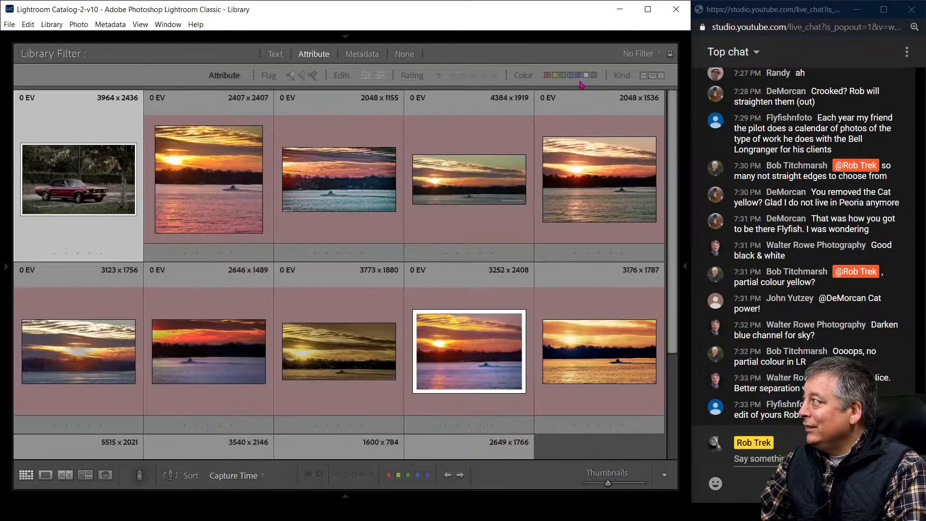
pyautogui.click(203, 215)
pyautogui.scroll(-3, 243, 304)
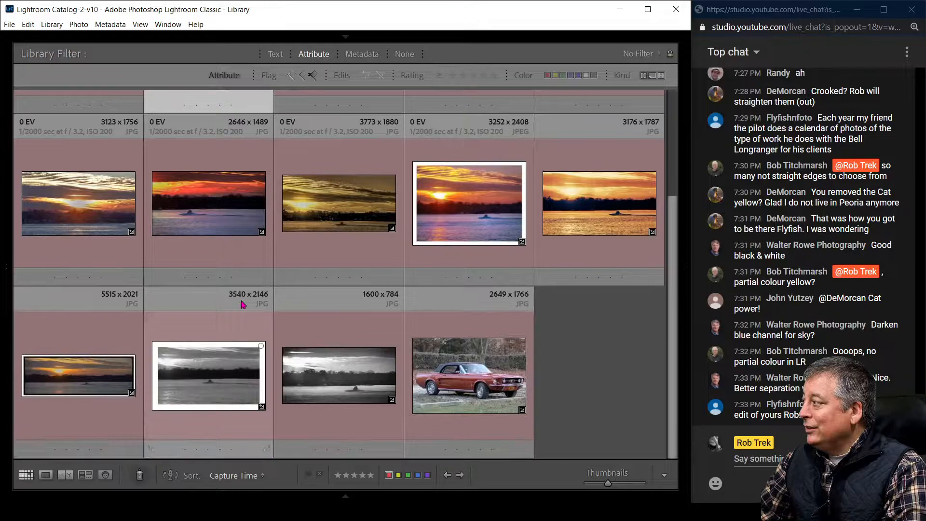
pyautogui.scroll(3, 389, 365)
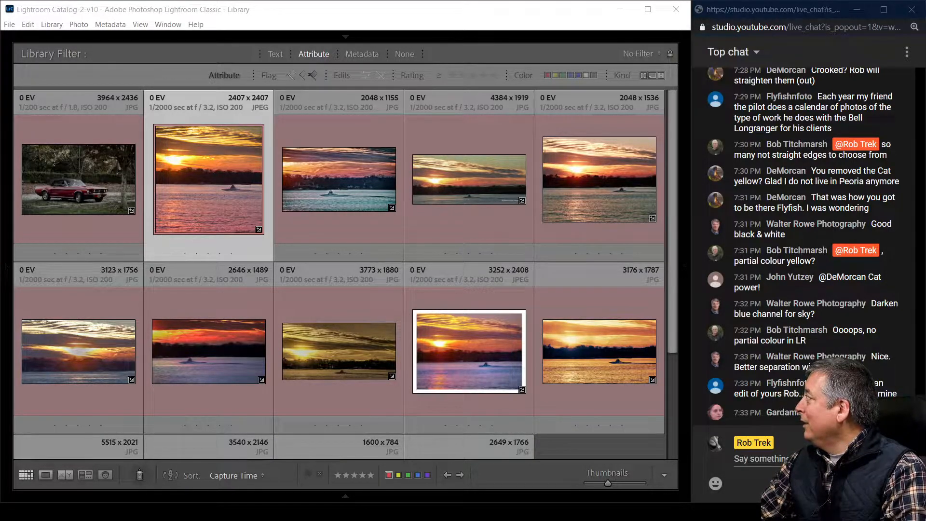
# Step: Show the original PB150216.ORF sunset in Google Drive, close its preview and return to Lightroom Classic with the live chat
pyautogui.moveTo(925, 61); pyautogui.dragTo(371, 26)
pyautogui.doubleClick(372, 27)
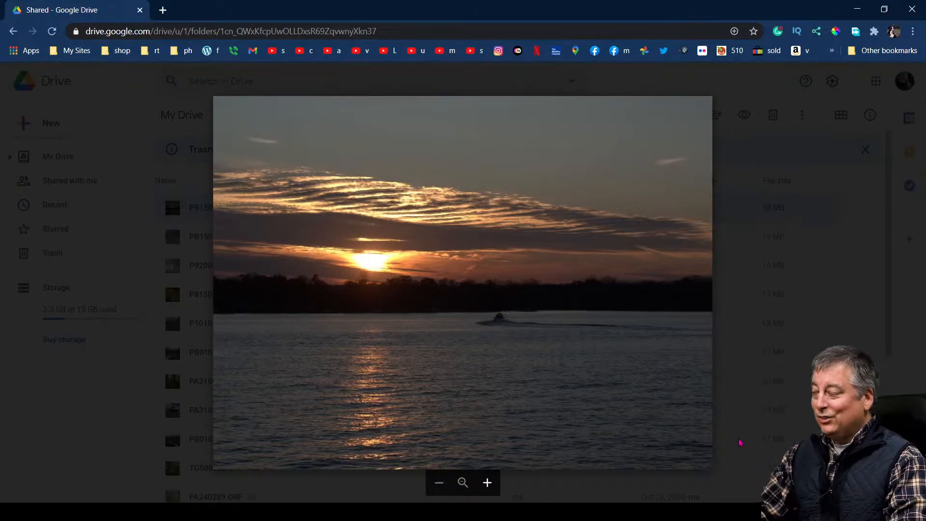
pyautogui.click(740, 441)
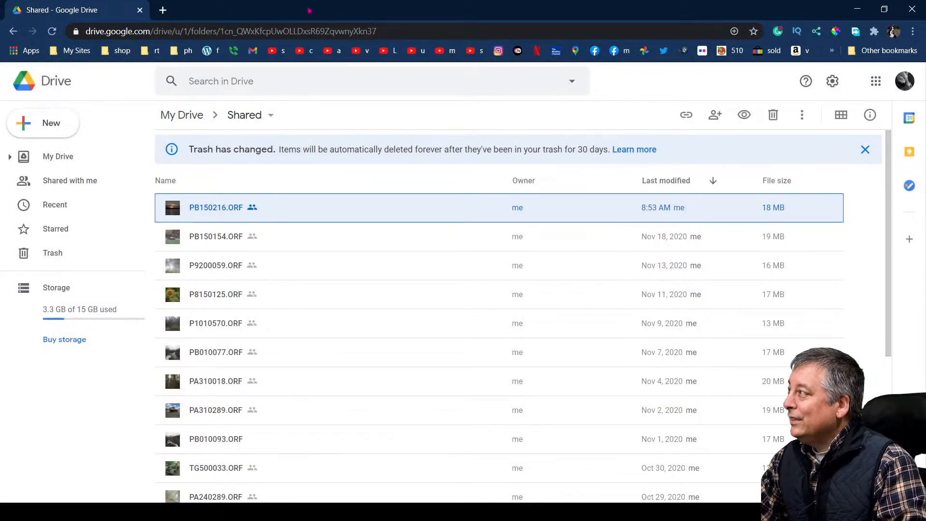
pyautogui.hotkey('alt', 'Tab')
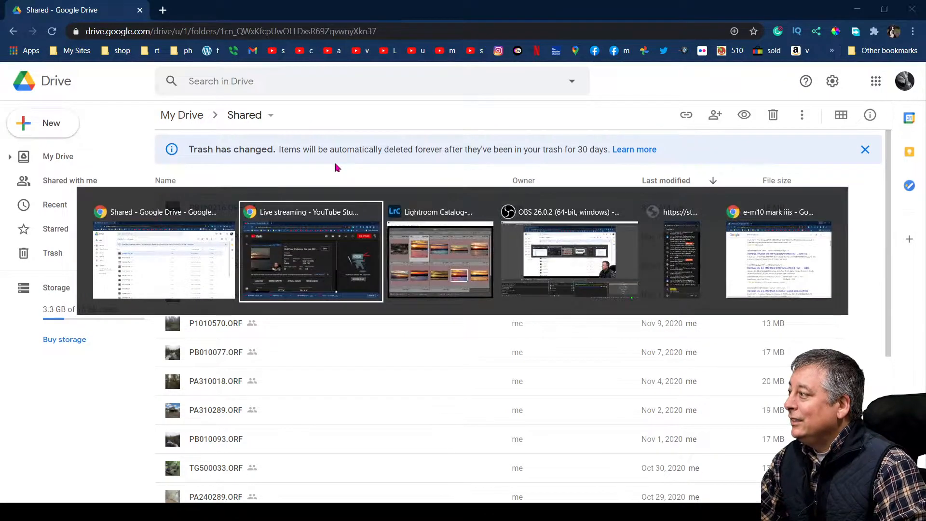
pyautogui.hotkey('alt', 'Tab')
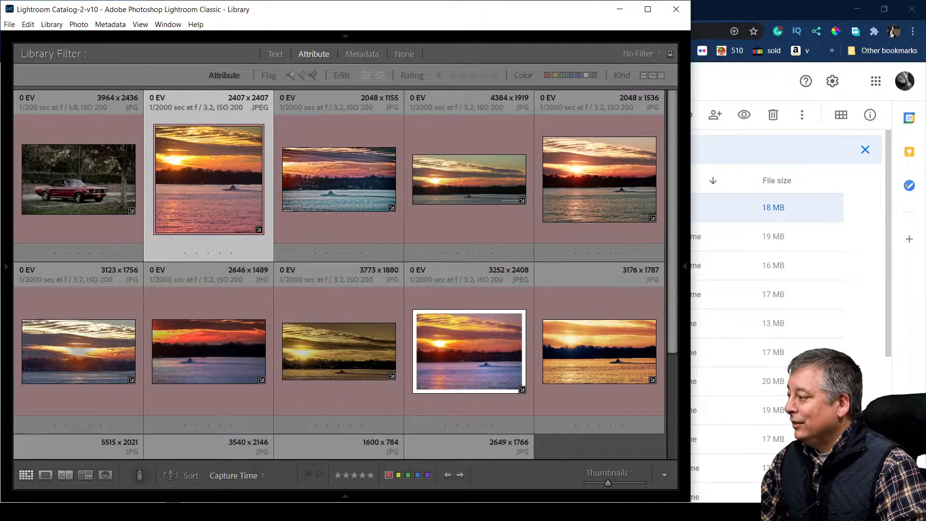
pyautogui.hotkey('alt', 'Tab')
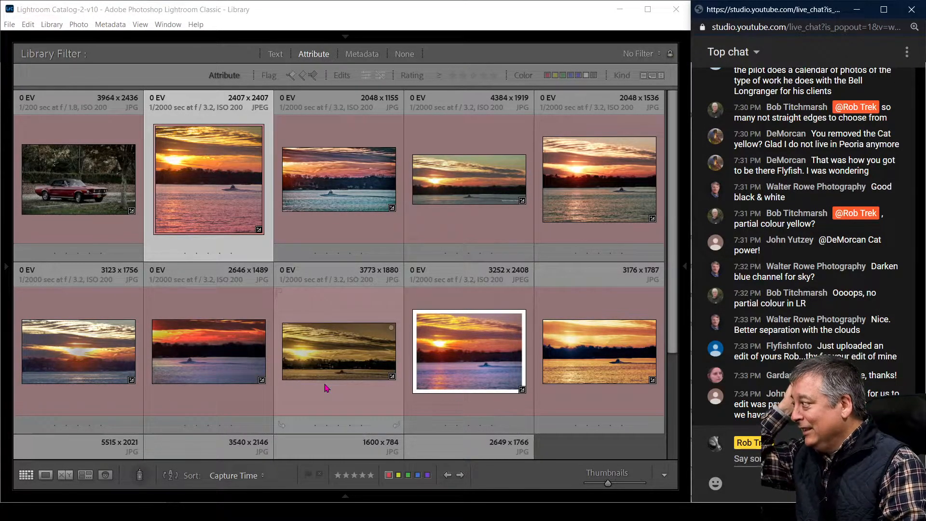
# Step: Review the viewers' sunset edits one by one in Loupe view with the photo info overlay, starting from the square crop
pyautogui.doubleClick(191, 195)
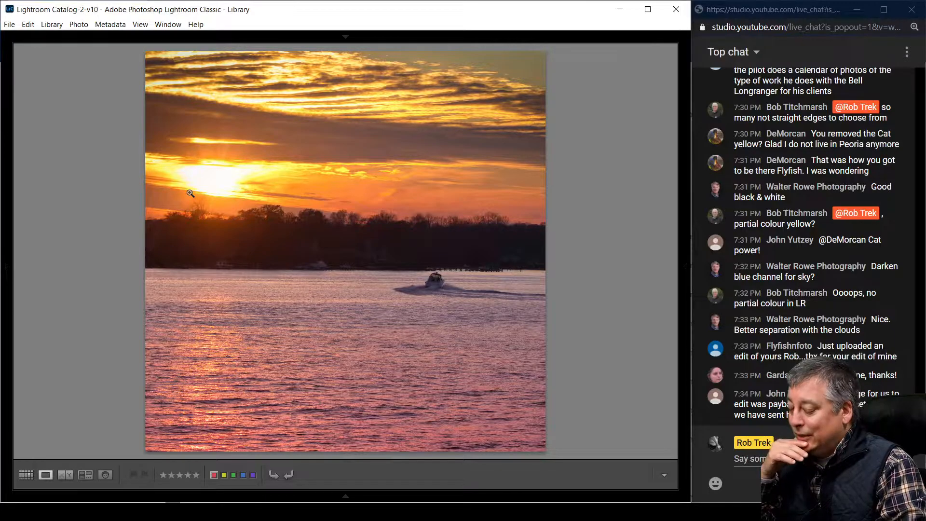
pyautogui.press('i')
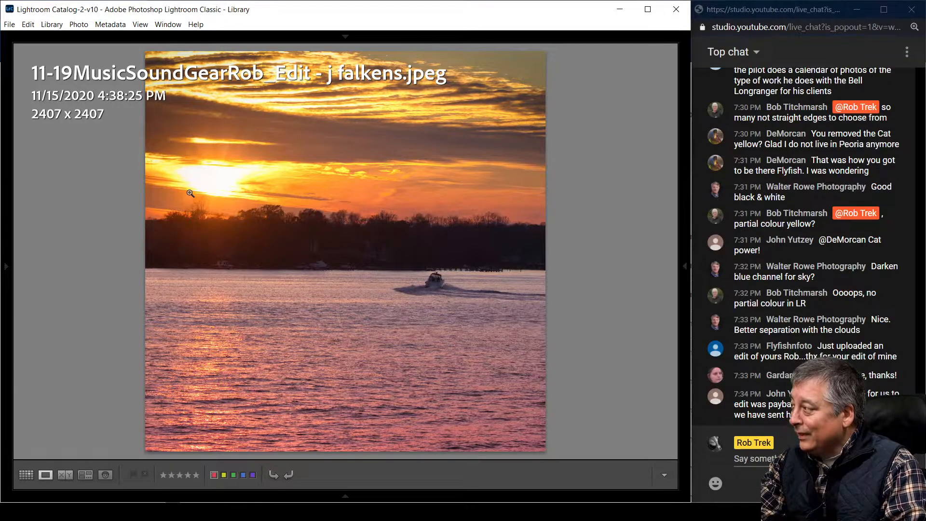
pyautogui.press('Right')
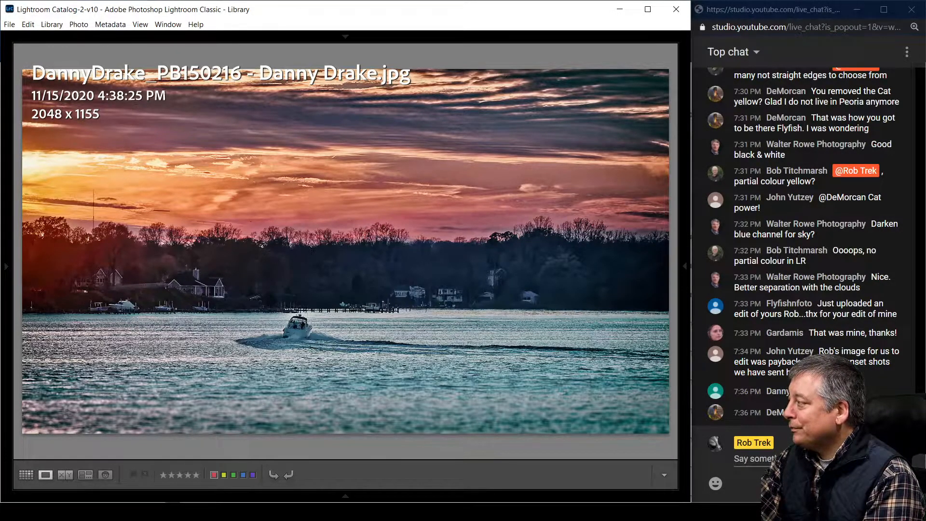
pyautogui.press('Right')
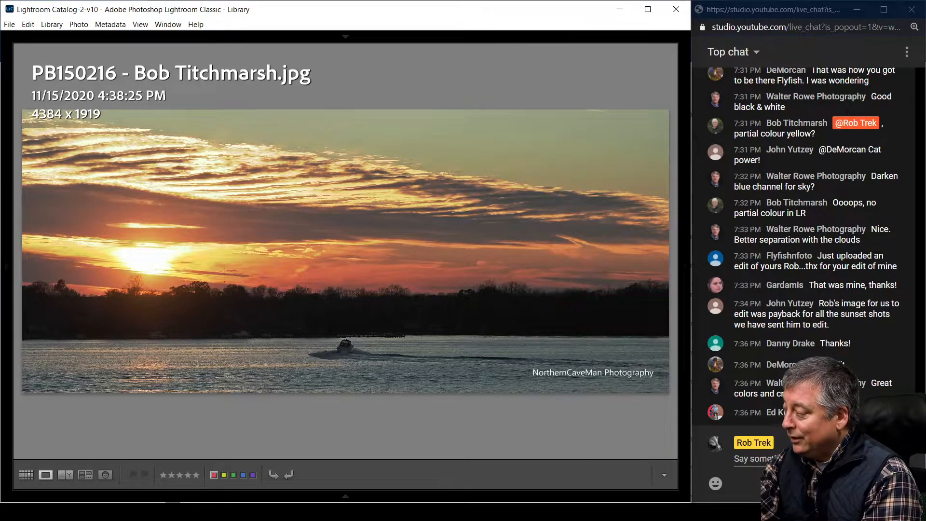
pyautogui.press('Right')
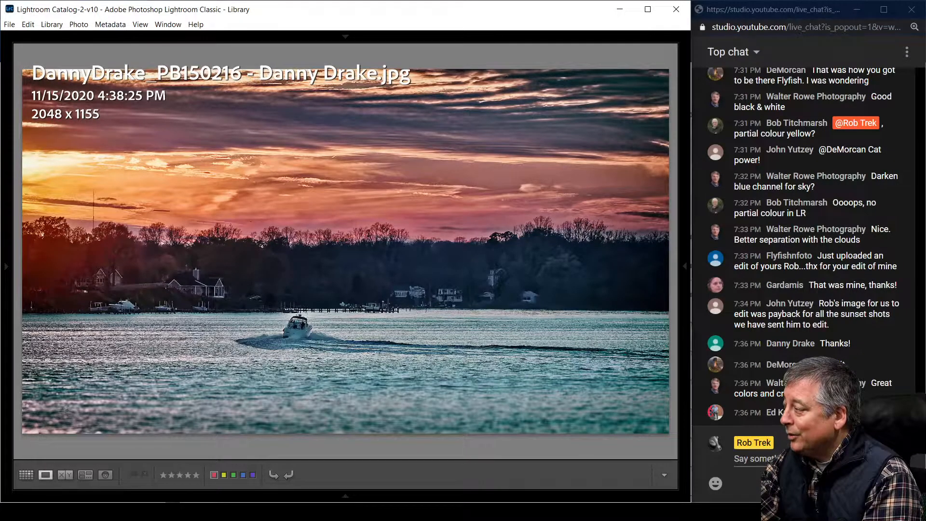
pyautogui.press('Left')
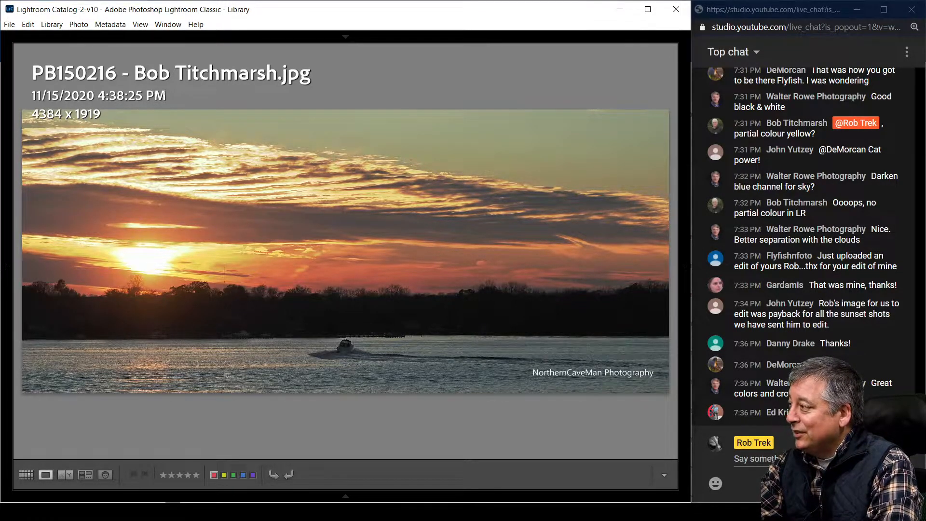
pyautogui.press('Right')
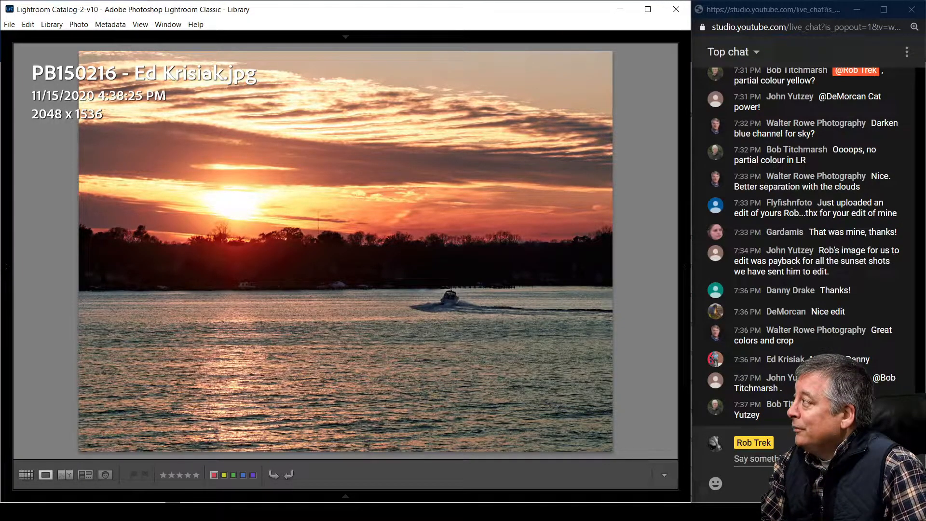
pyautogui.press('Right')
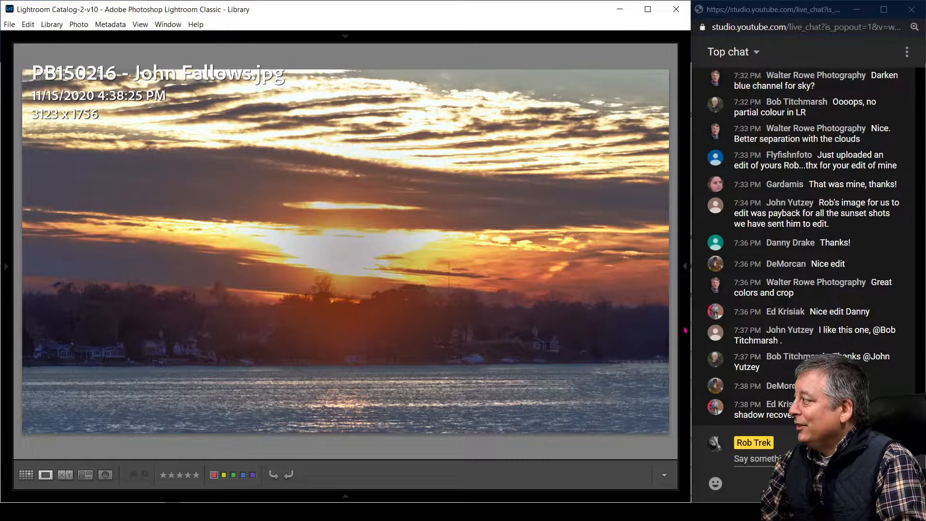
# Step: Try covering the blown-out sun in the boatless sunset edit with Spot Removal in Develop, and undo the stroke
pyautogui.moveTo(688, 299)
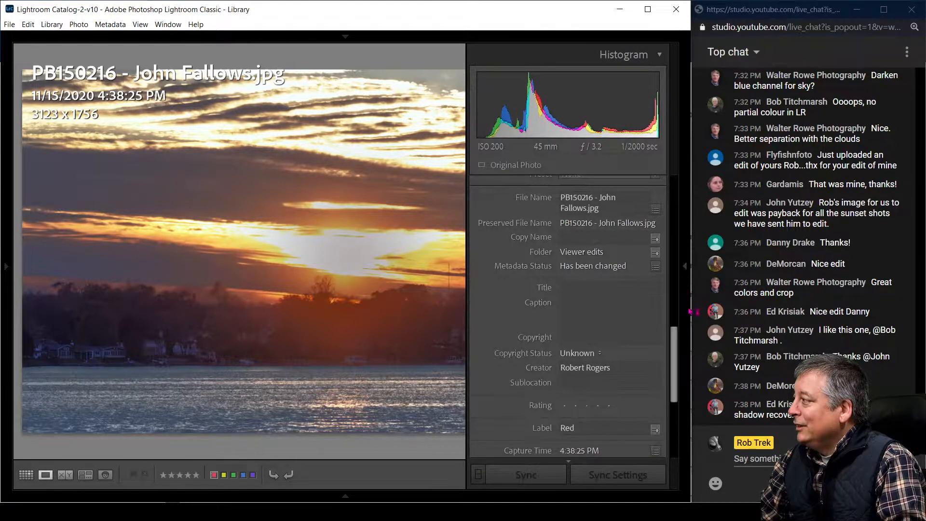
pyautogui.press('d')
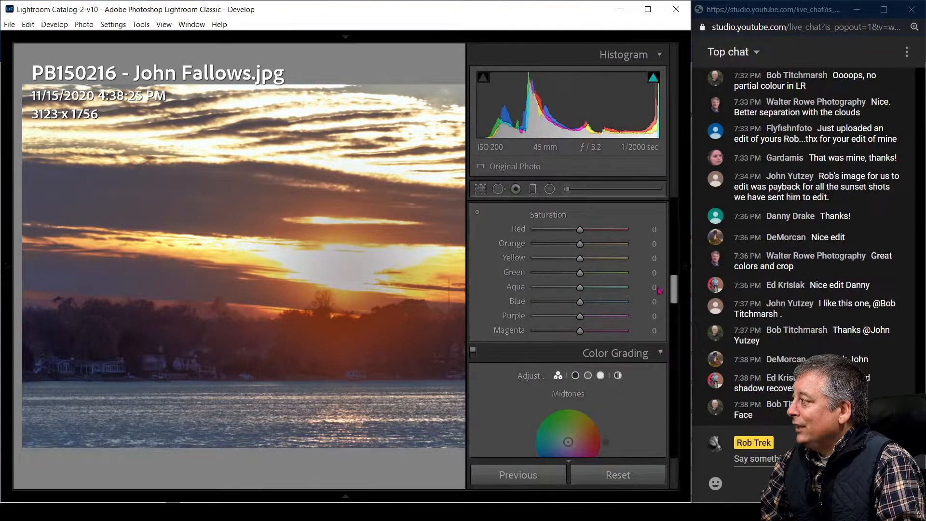
pyautogui.scroll(-3, 635, 286)
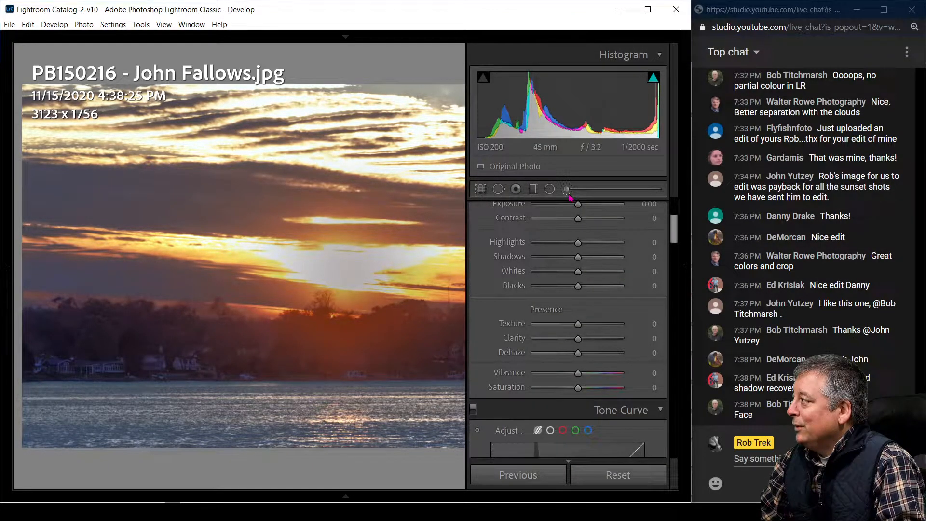
pyautogui.click(500, 190)
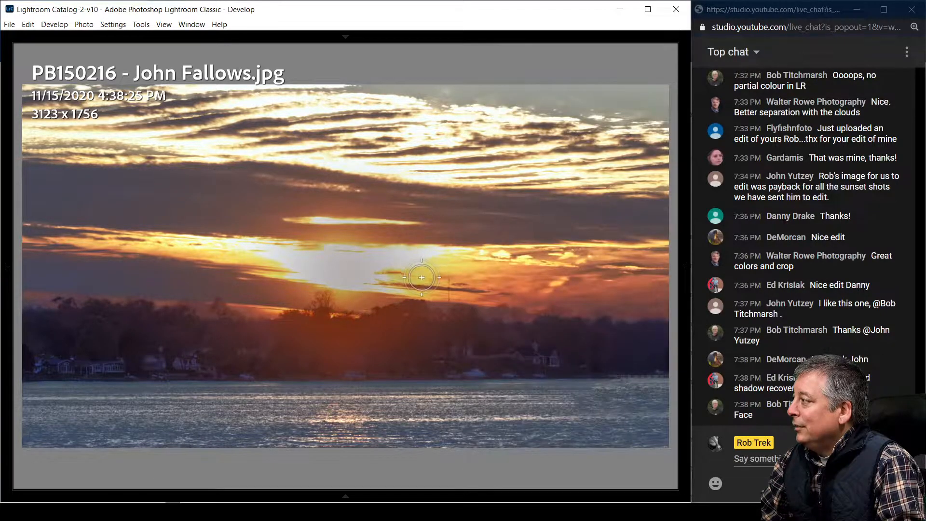
pyautogui.click(453, 272)
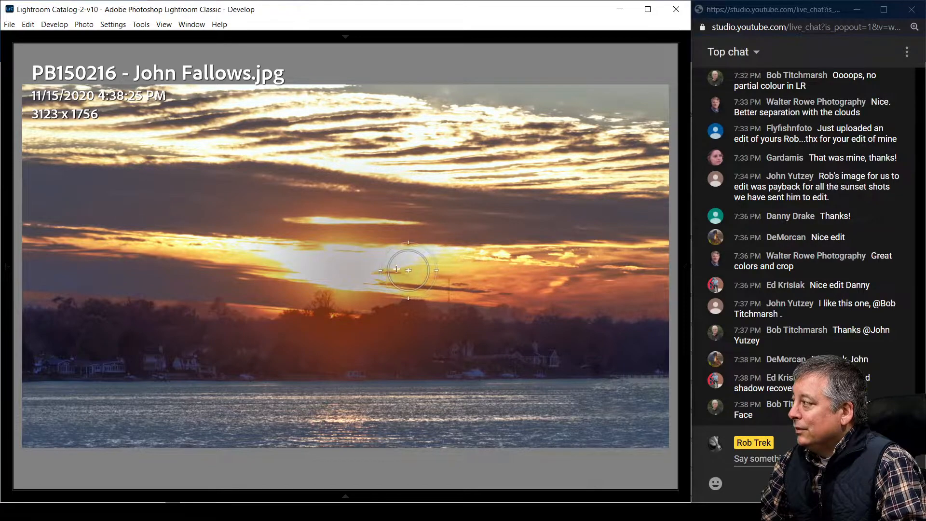
pyautogui.moveTo(406, 268); pyautogui.dragTo(291, 265)
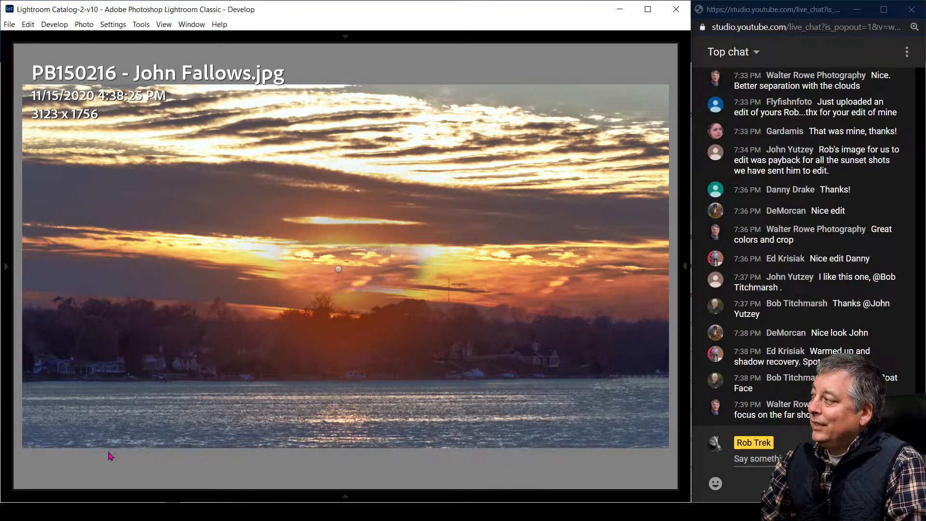
pyautogui.hotkey('ctrl', 'z')
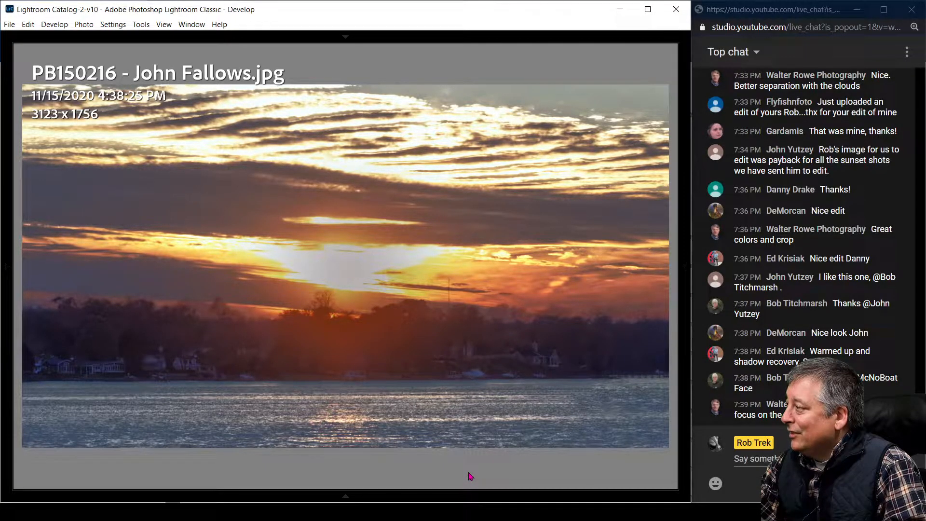
# Step: Continue through the next four viewer sunset edits, examining each one's crop, color and toning
pyautogui.press('Right')
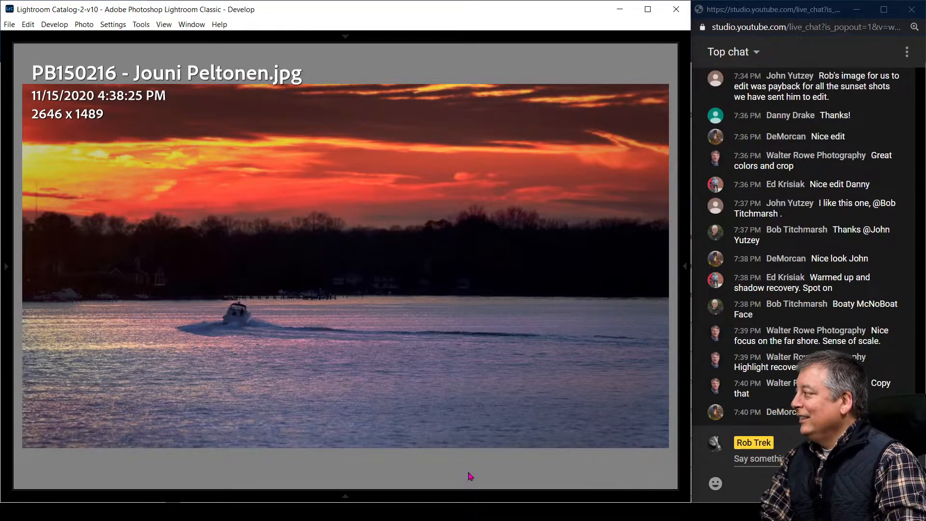
pyautogui.press('Right')
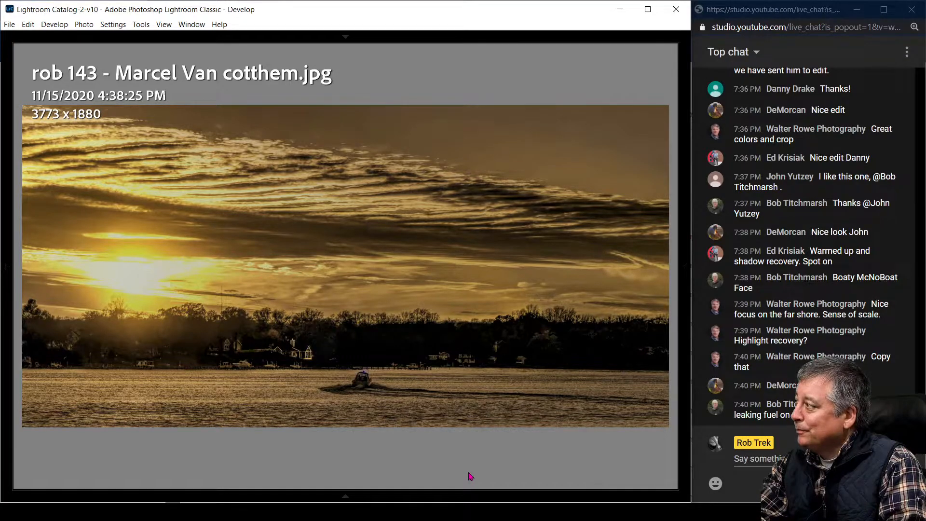
pyautogui.press('Right')
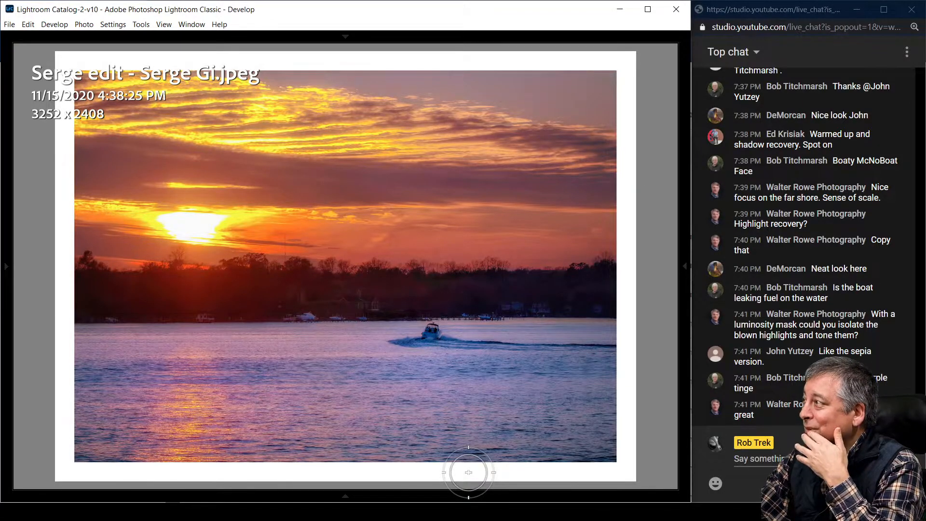
pyautogui.press('Right')
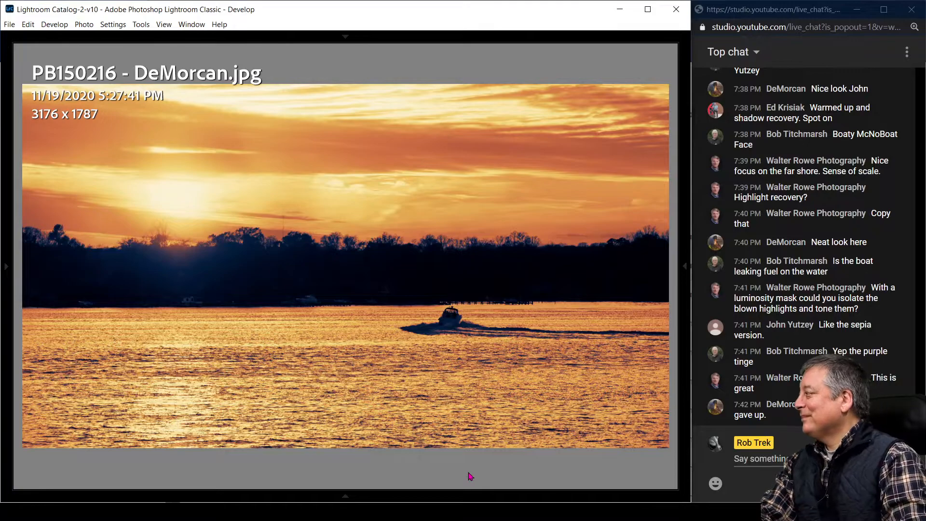
# Step: Review the framed panoramic sunset edit and the white-bordered black-and-white edit, continuing in the Library module's Loupe view
pyautogui.press('Right')
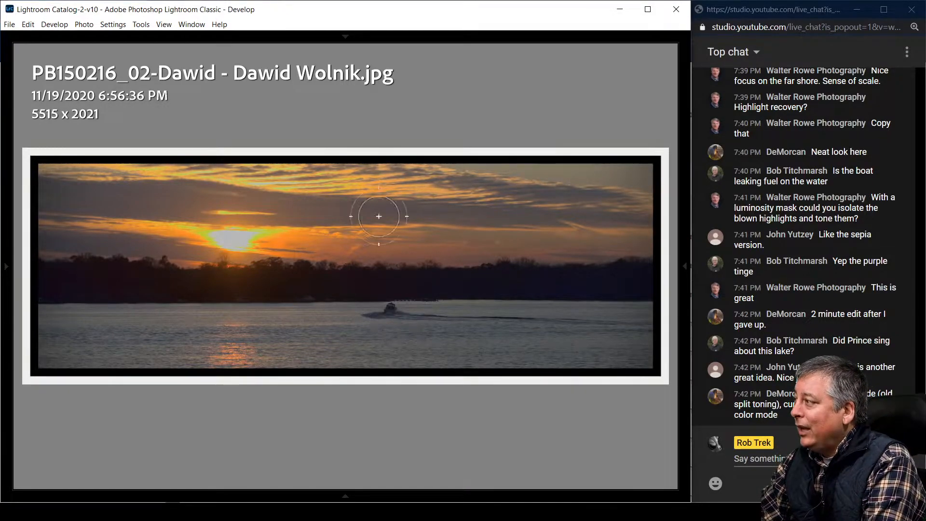
pyautogui.moveTo(682, 261)
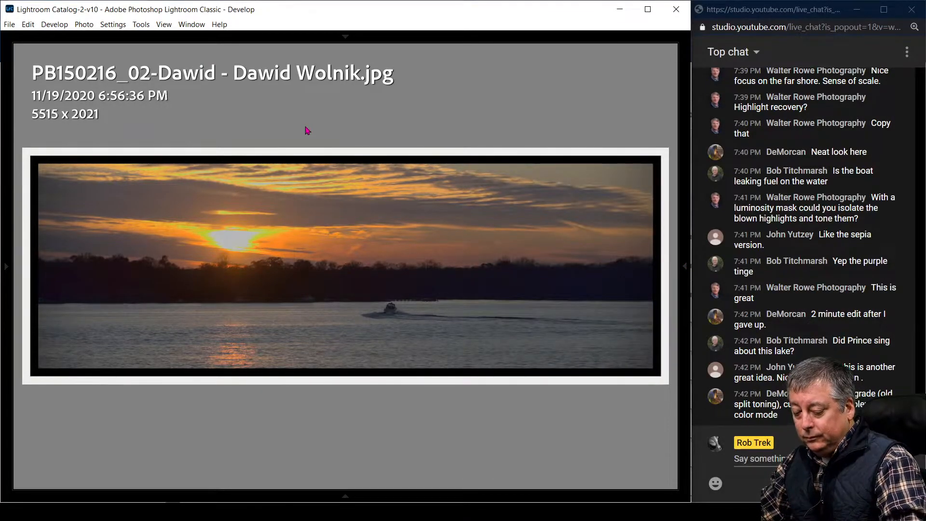
pyautogui.press('e')
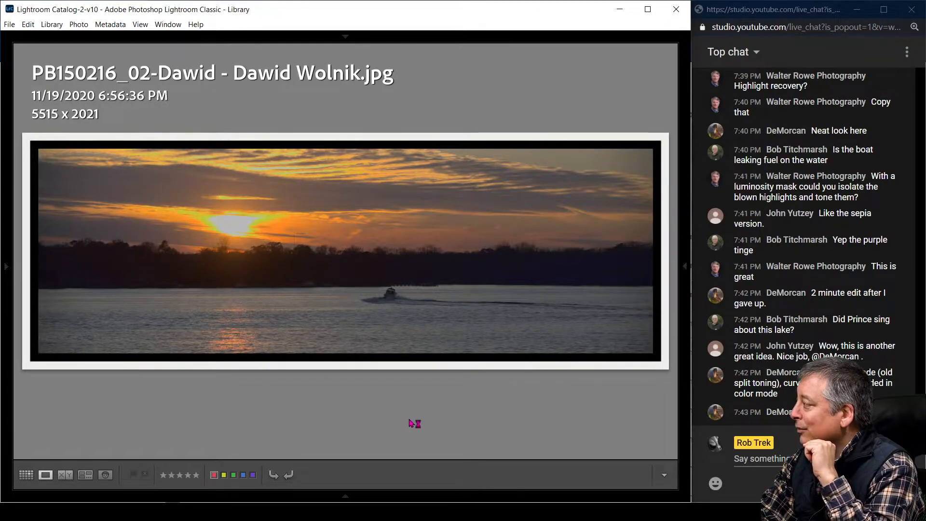
pyautogui.press('Right')
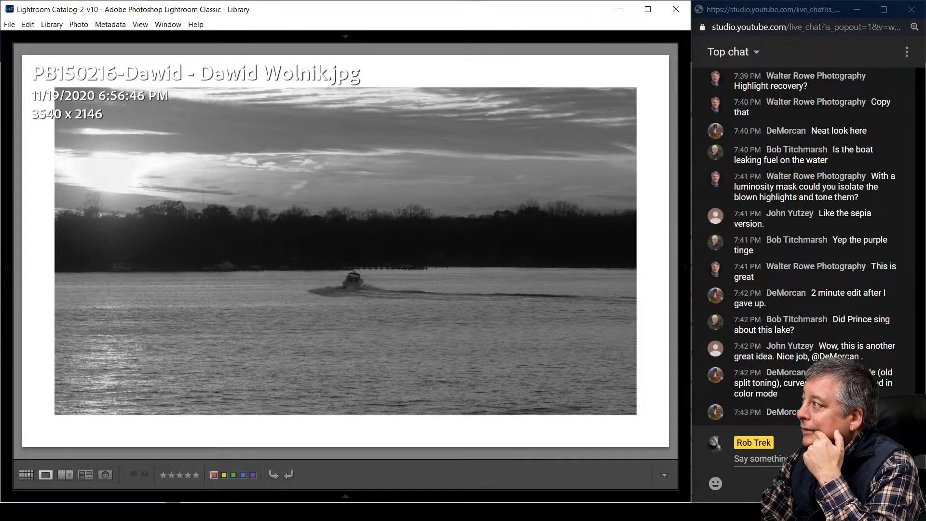
pyautogui.press('Left')
pyautogui.press('Right')
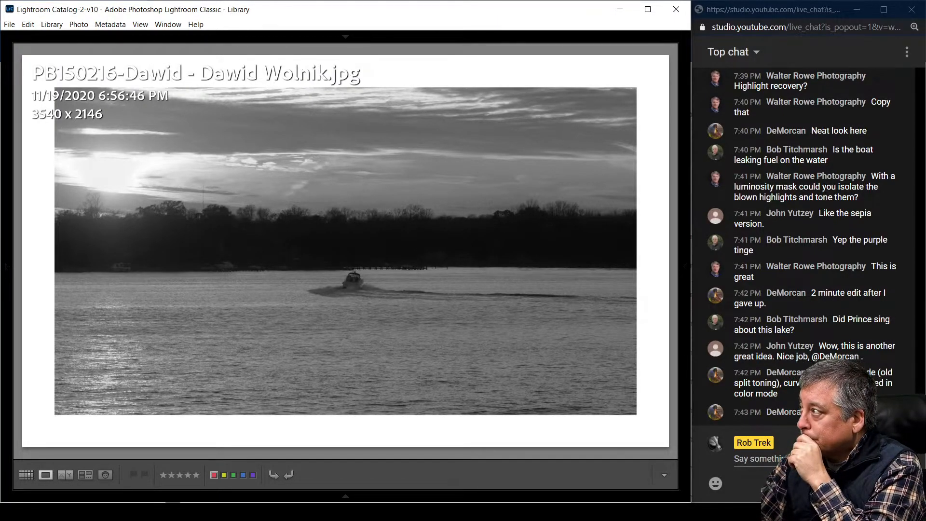
# Step: Examine the next black-and-white sunset edit, including at full screen, and flip between it and the red Mustang edit
pyautogui.press('Right')
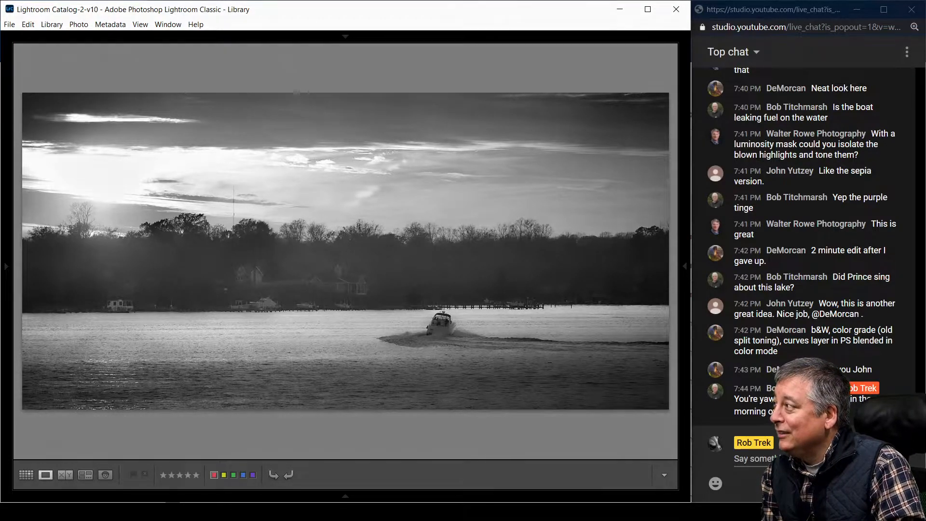
pyautogui.press('f')
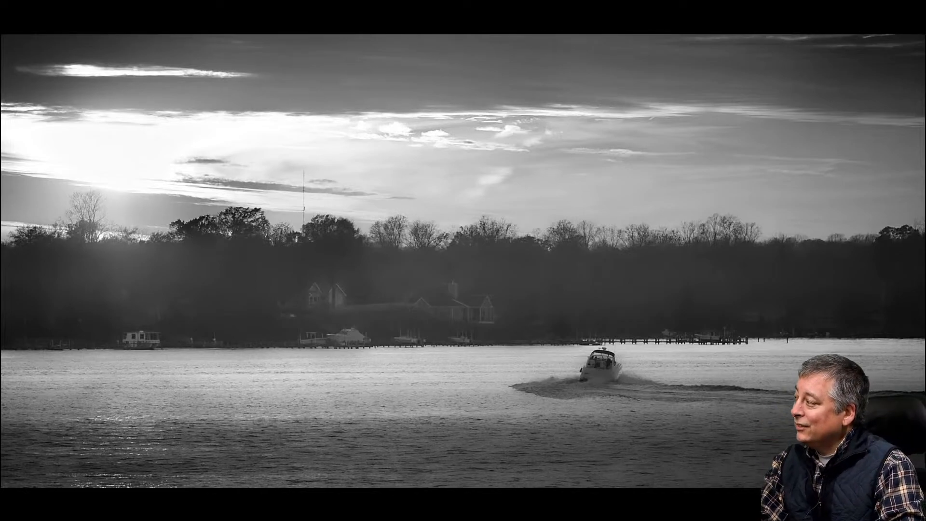
pyautogui.press('Escape')
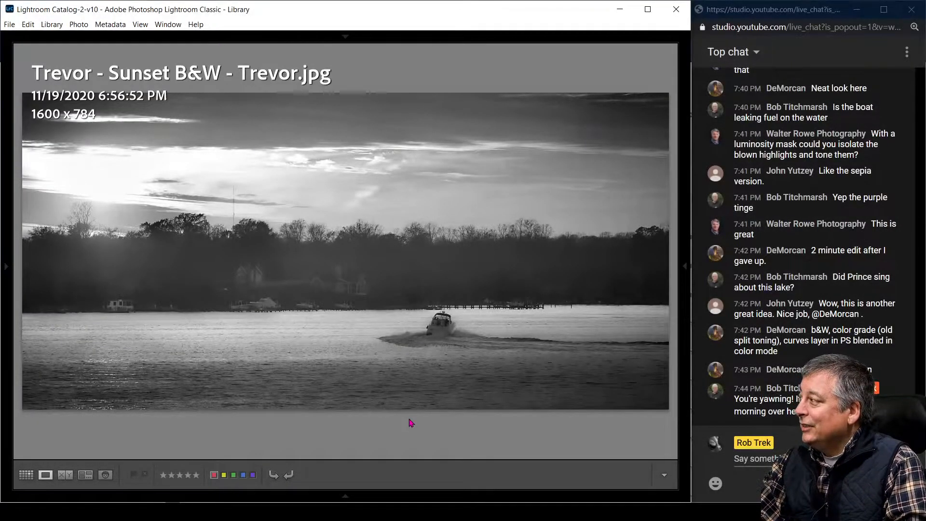
pyautogui.press('Right')
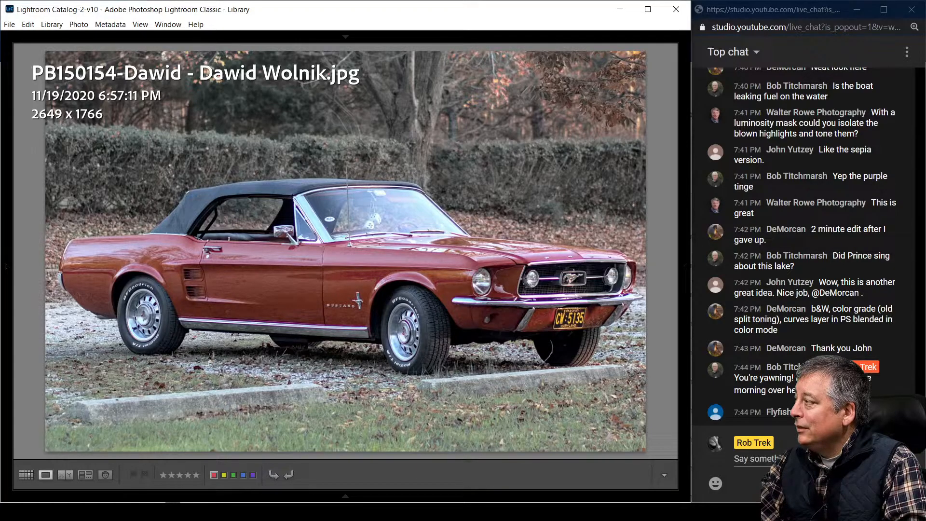
pyautogui.press('Left')
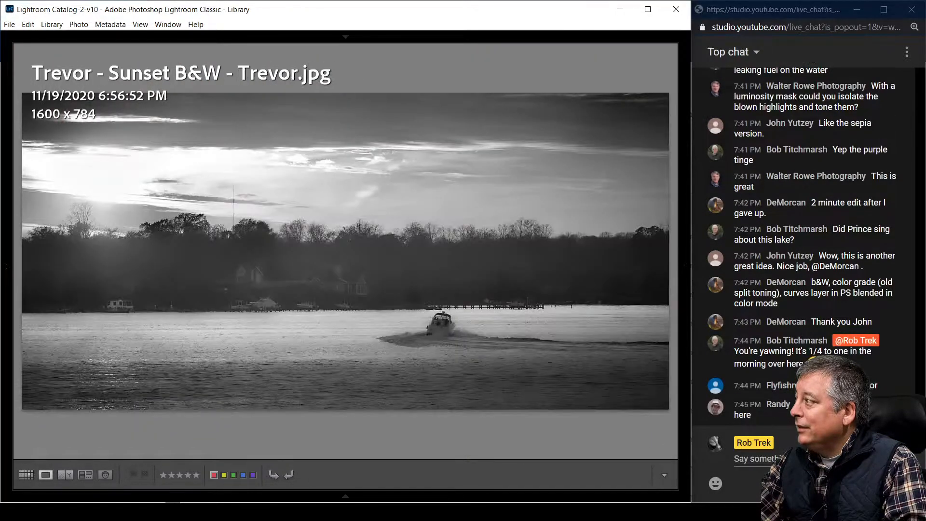
pyautogui.press('Right')
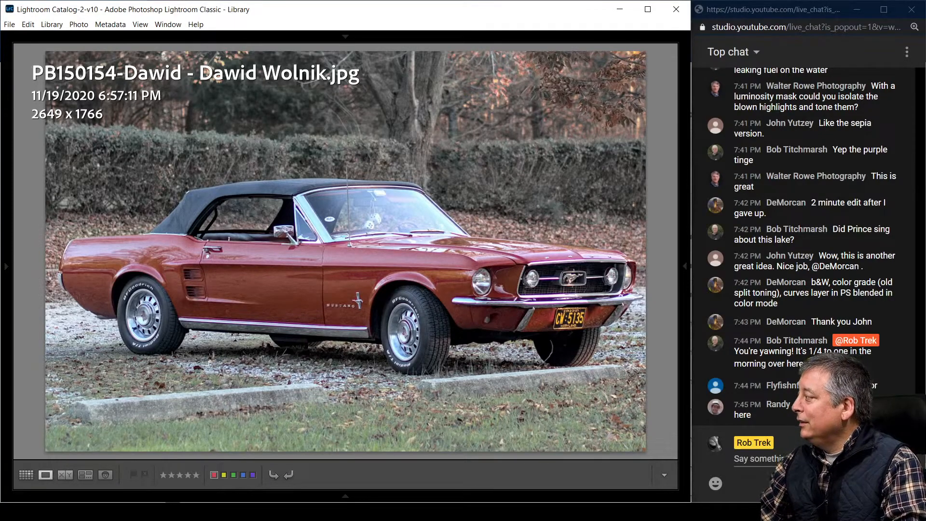
pyautogui.press('Left')
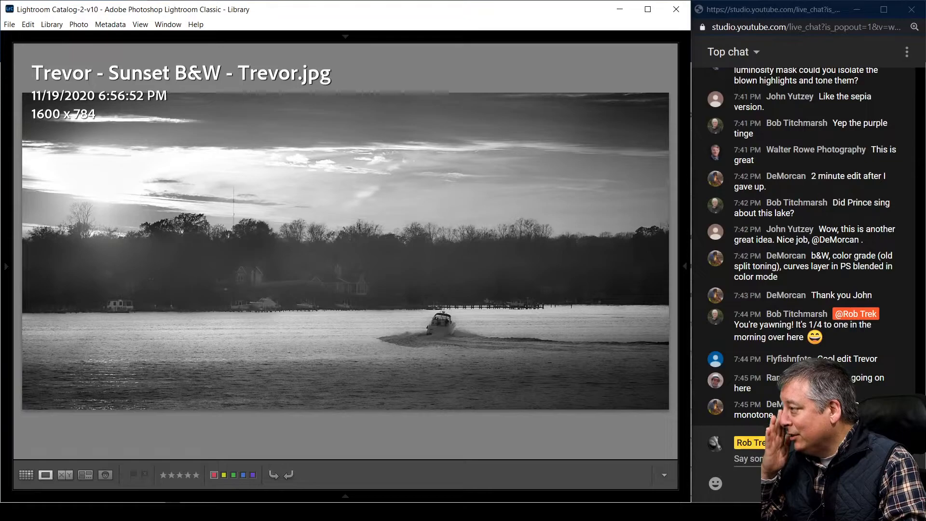
# Step: Open the 2020-11-15 folder under 2020 4th qtr and show its photos in Grid view with the side panels hidden
pyautogui.press('Tab')
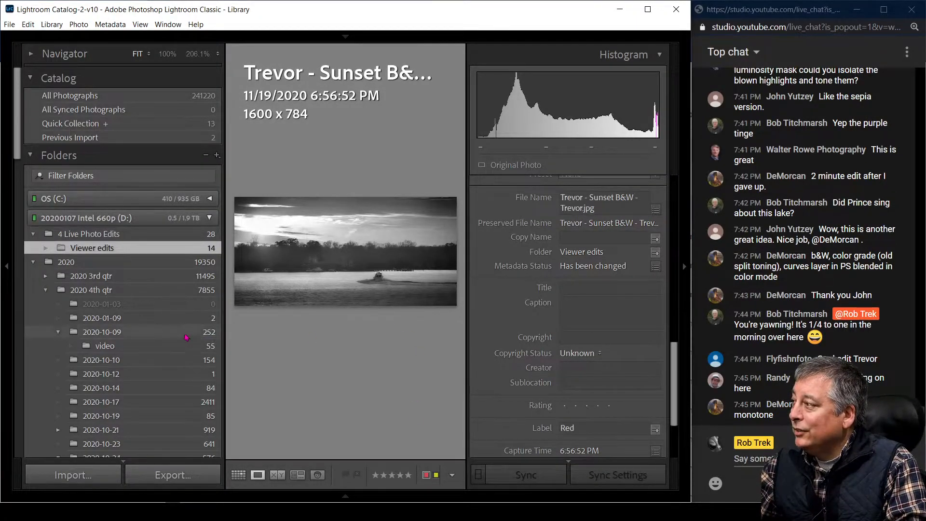
pyautogui.scroll(-6, 175, 327)
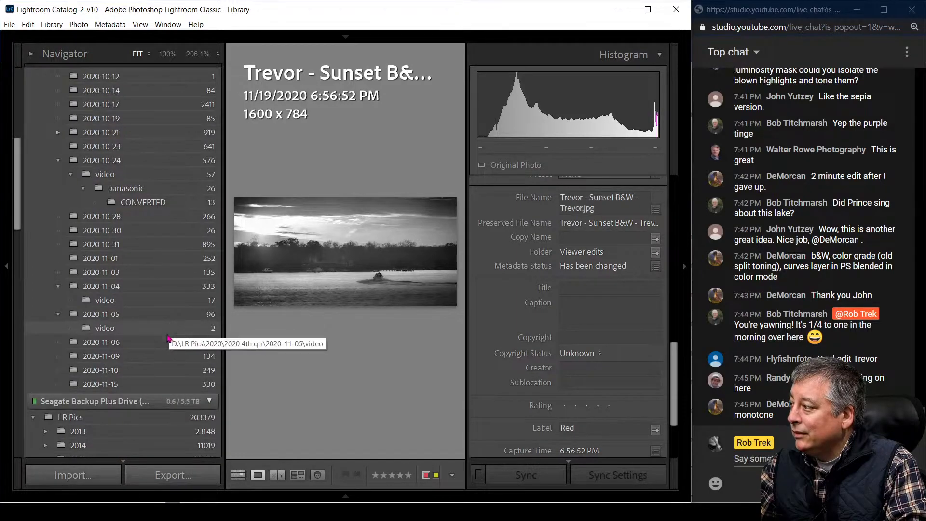
pyautogui.click(153, 384)
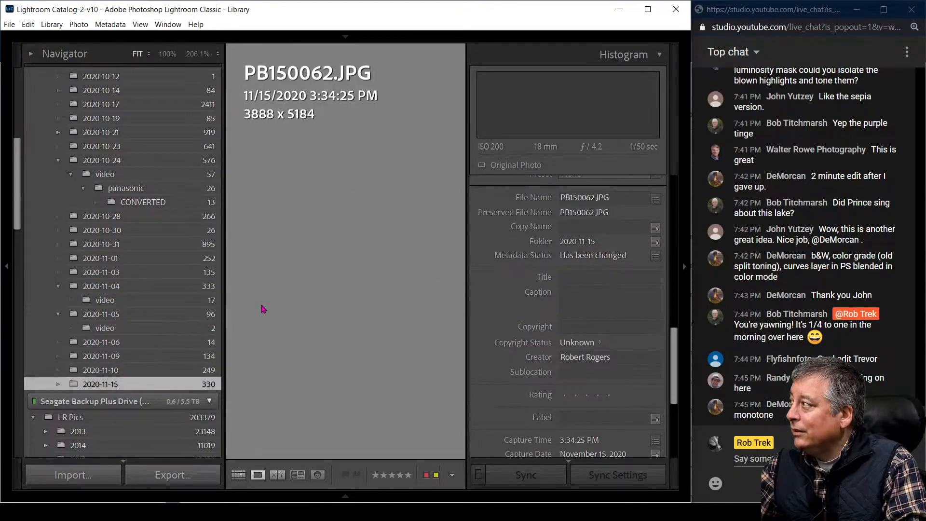
pyautogui.press('Tab')
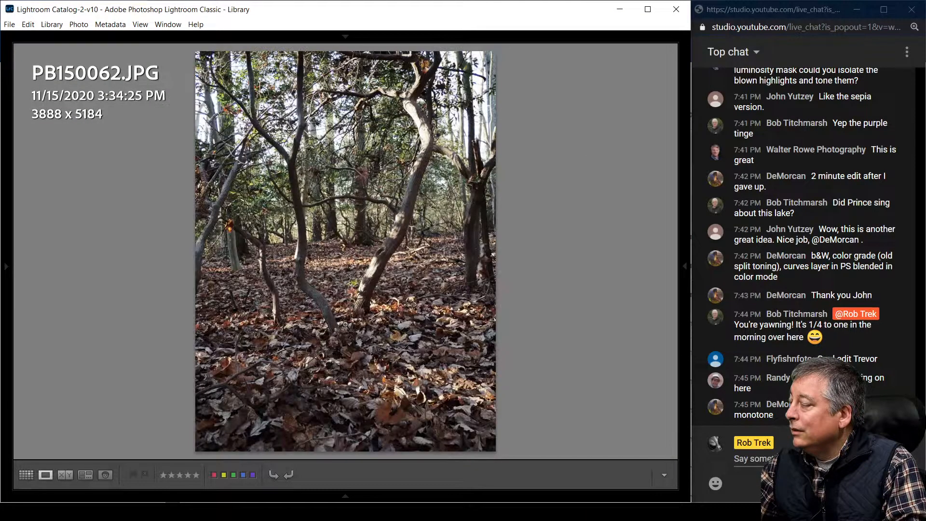
pyautogui.press('g')
# Step: Look through the folder, filter it by metadata to Digital Negative / Lossless files, and view PB150191-HDR.dng in Loupe view
pyautogui.scroll(-10, 355, 327)
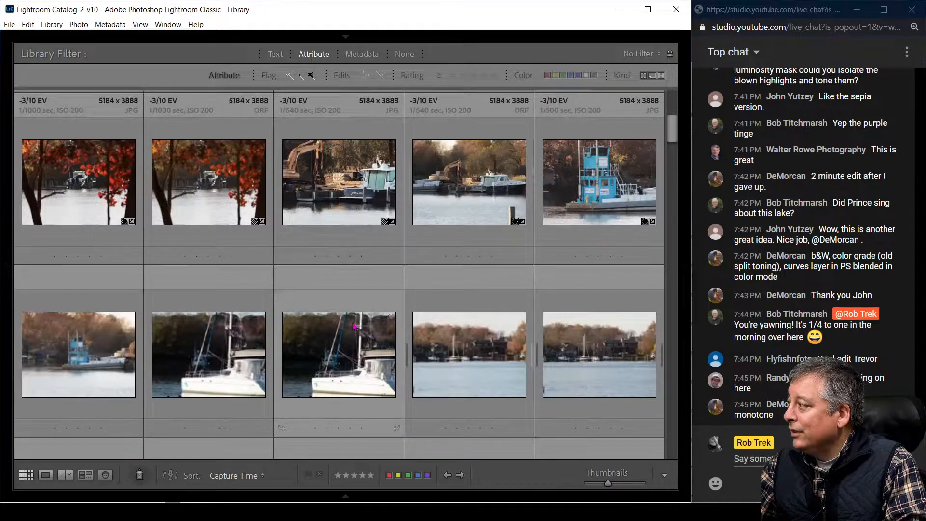
pyautogui.scroll(-12, 355, 327)
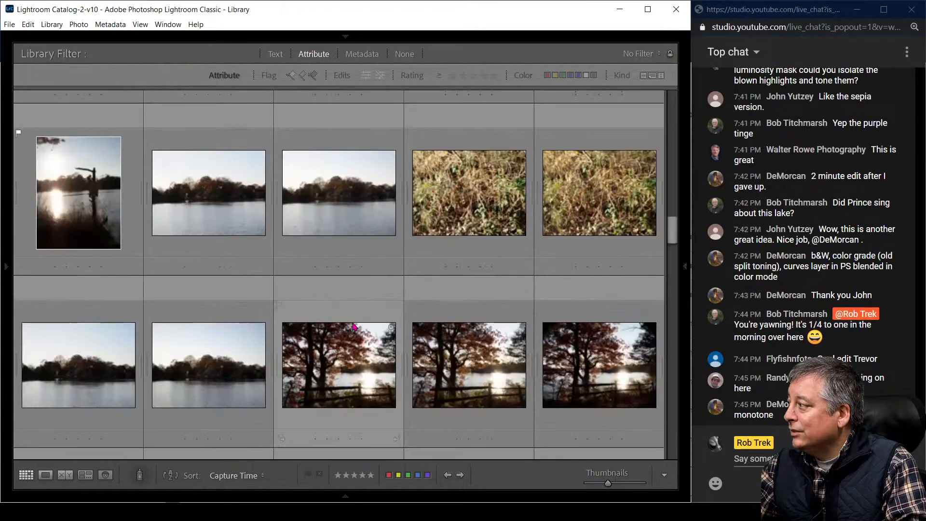
pyautogui.scroll(-4, 355, 327)
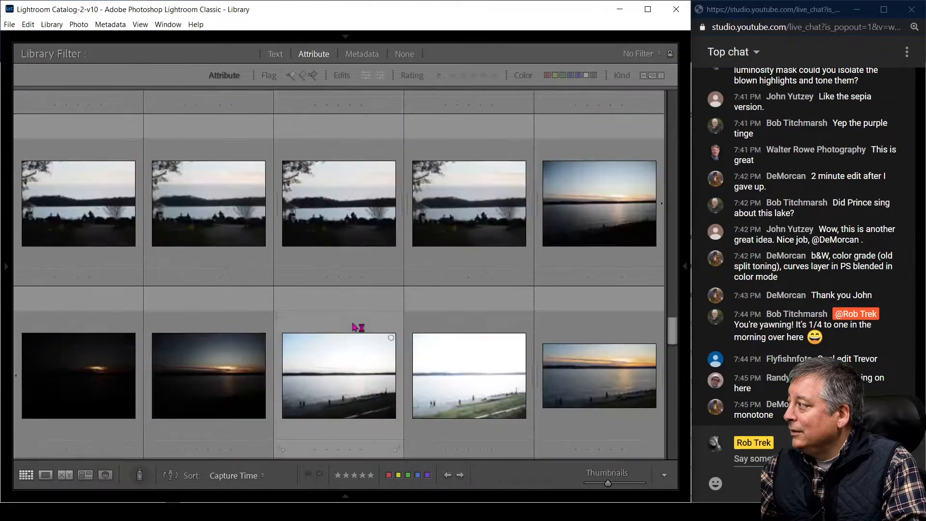
pyautogui.scroll(-4, 360, 323)
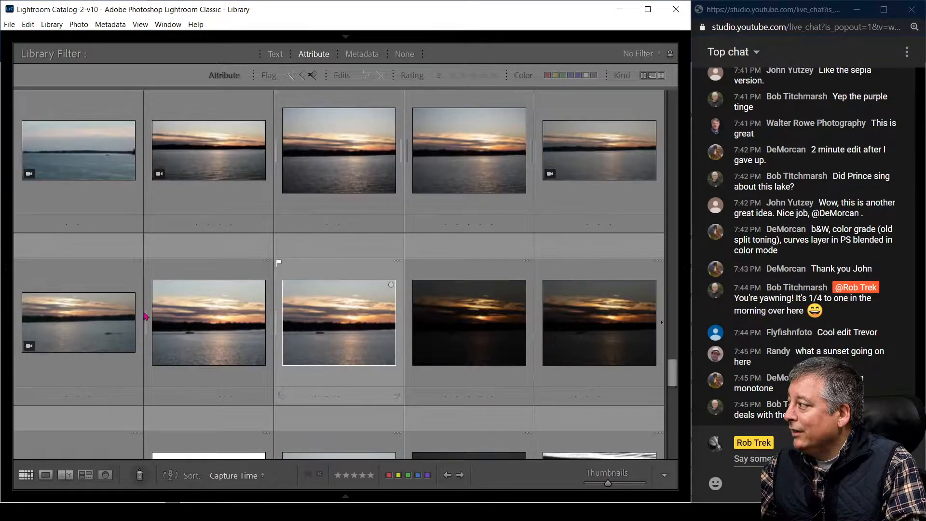
pyautogui.scroll(-6, 436, 332)
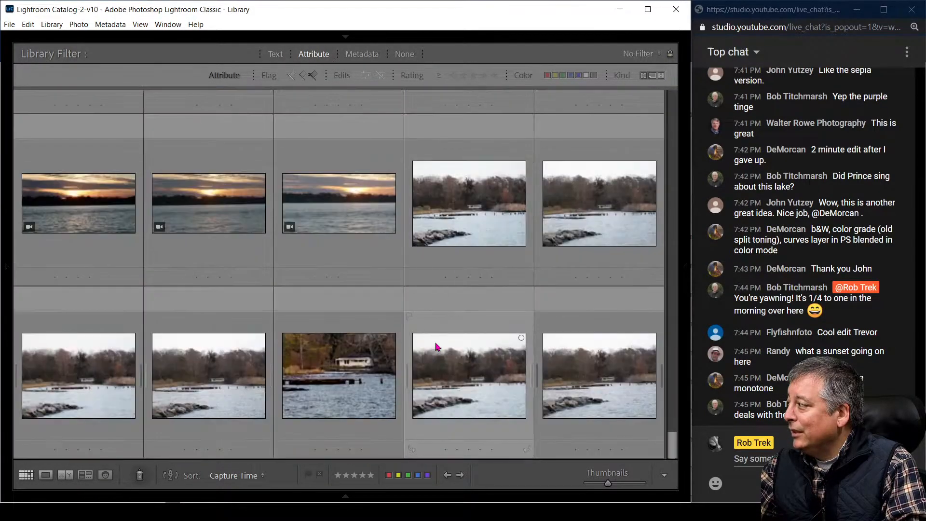
pyautogui.press('j')
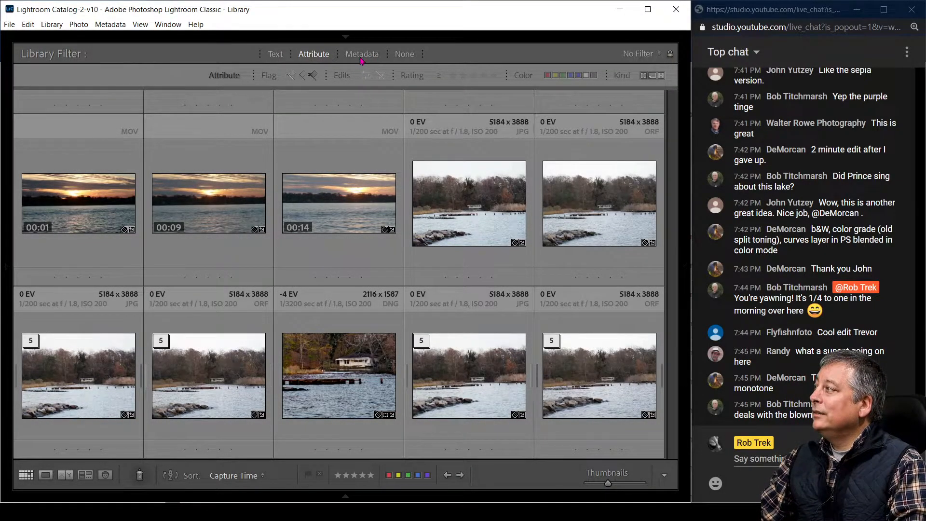
pyautogui.click(362, 54)
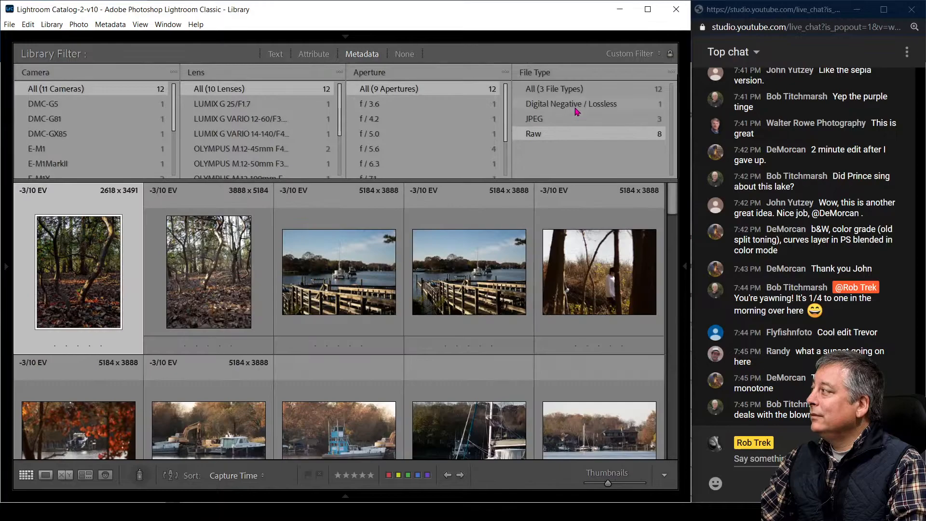
pyautogui.click(576, 107)
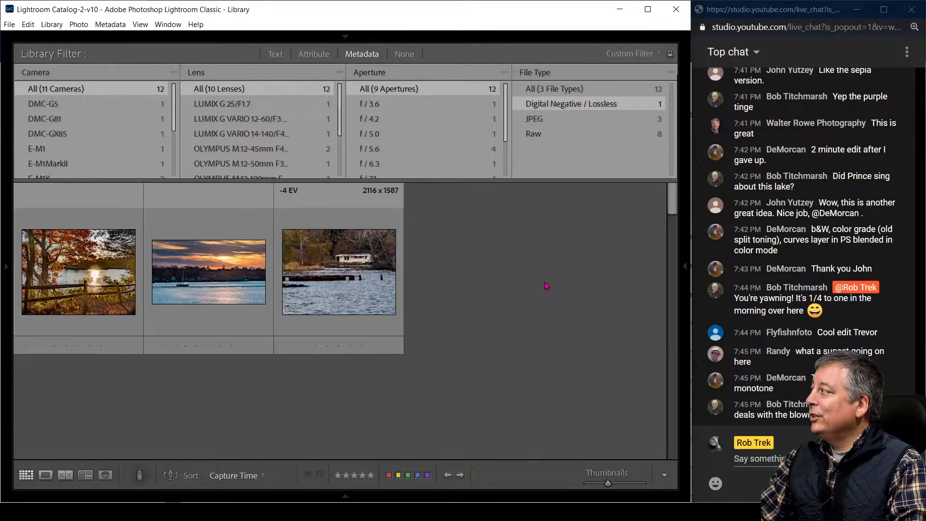
pyautogui.doubleClick(259, 291)
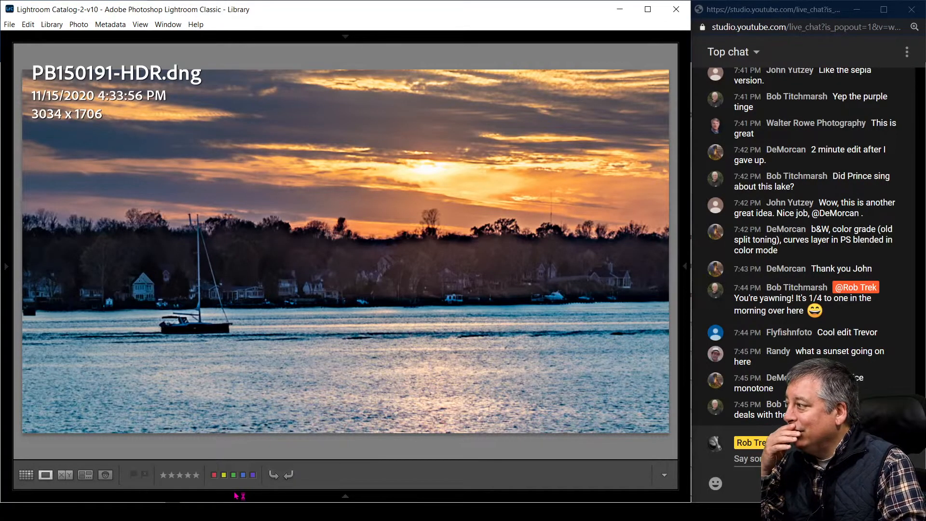
pyautogui.moveTo(235, 496)
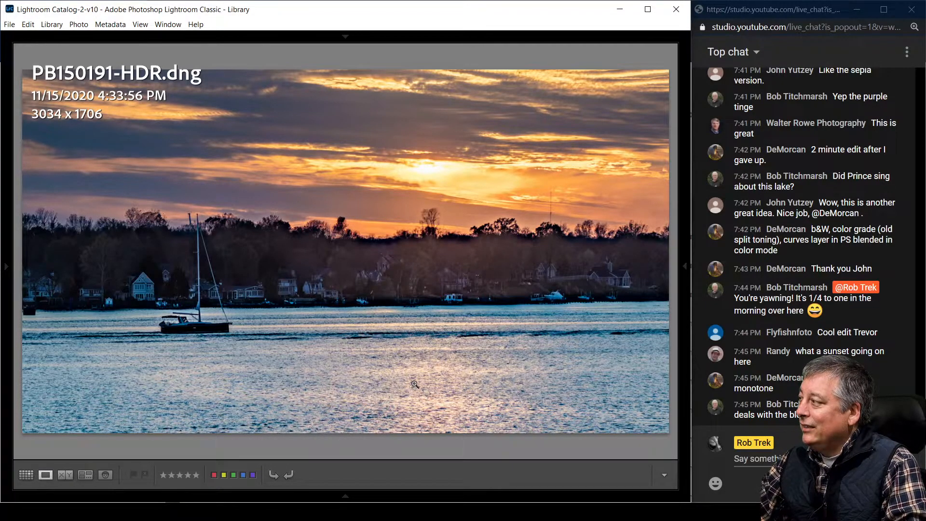
# Step: Filter the folder to Raw files in Grid view and find the bracketed sunset stack that starts with PB150191.ORF
pyautogui.press('g')
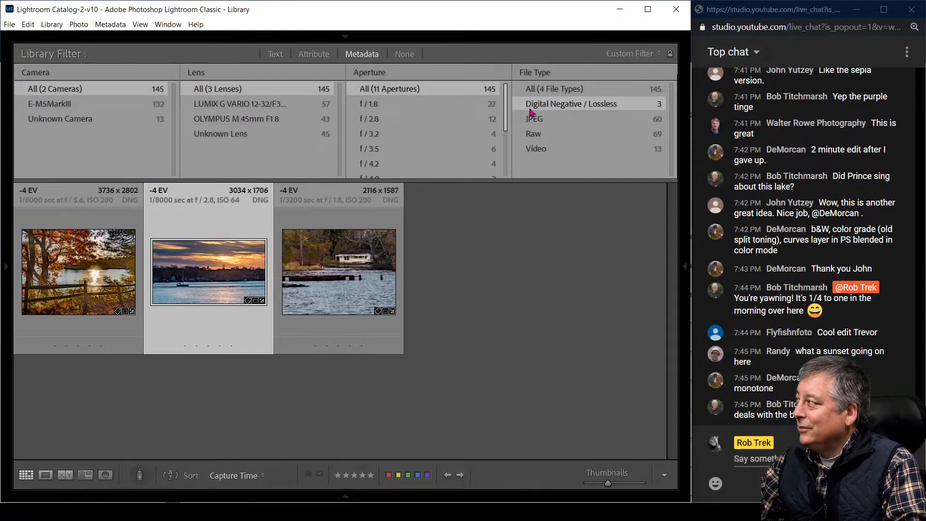
pyautogui.click(532, 134)
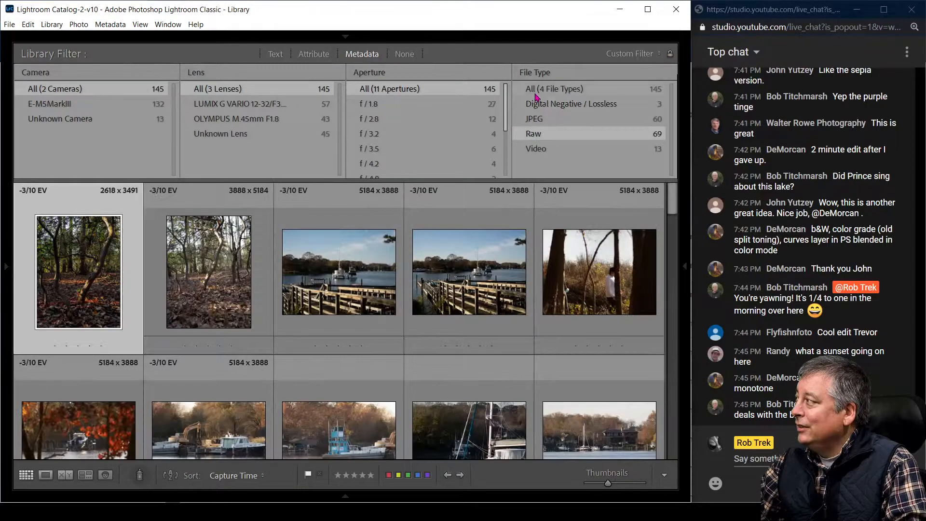
pyautogui.moveTo(672, 205); pyautogui.dragTo(678, 423)
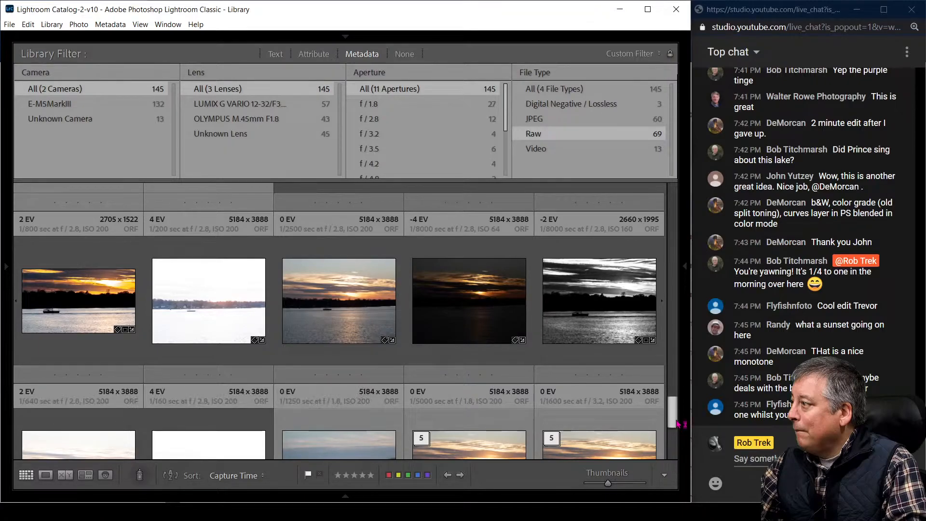
pyautogui.scroll(-3, 622, 401)
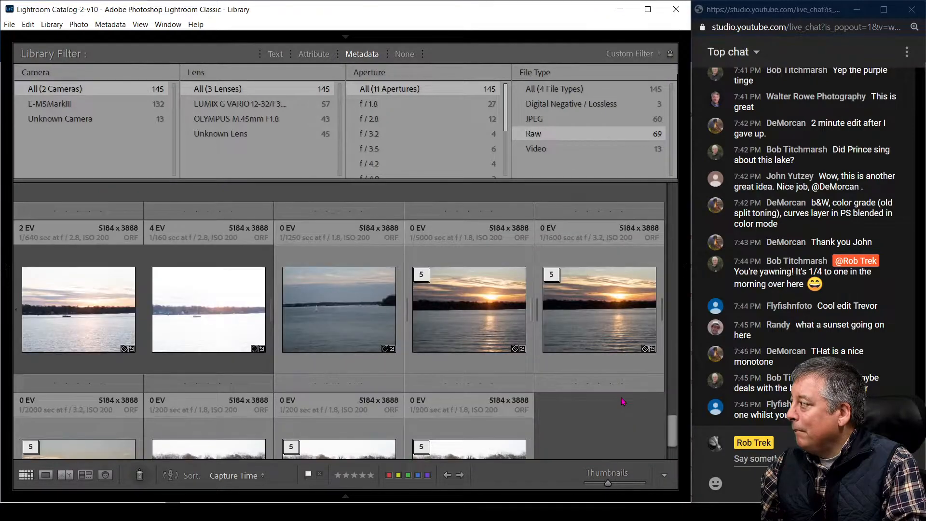
pyautogui.scroll(3, 622, 402)
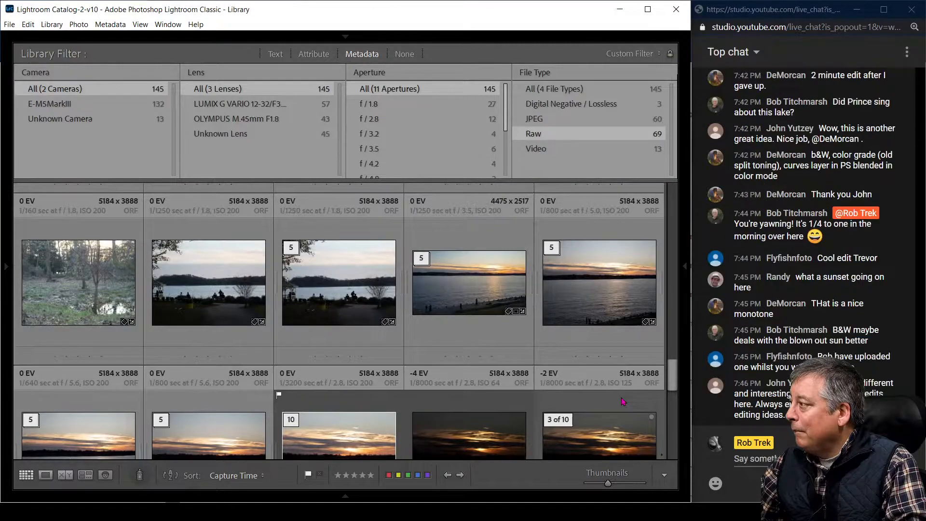
pyautogui.scroll(-3, 622, 401)
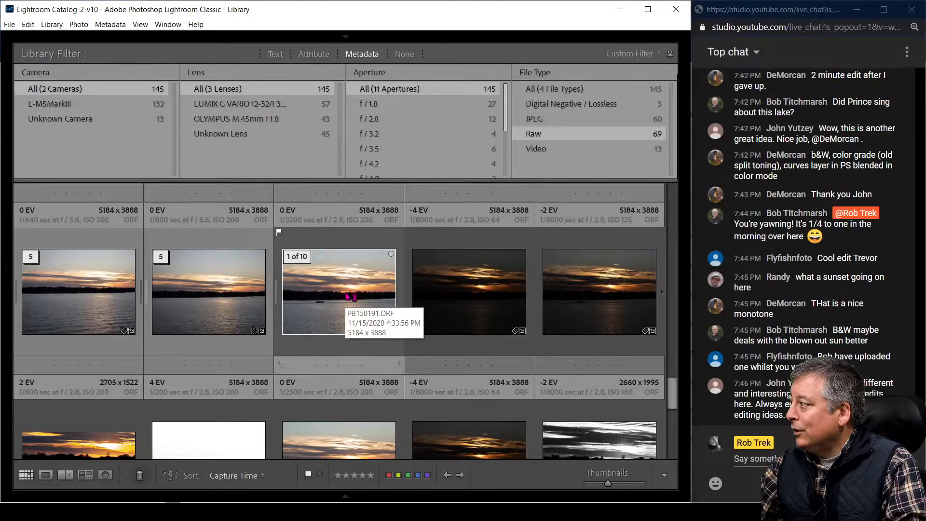
# Step: Look through the raw photos before and after the bracketed sunset stack, including the red Mustang and autumn tree shots
pyautogui.scroll(5, 347, 295)
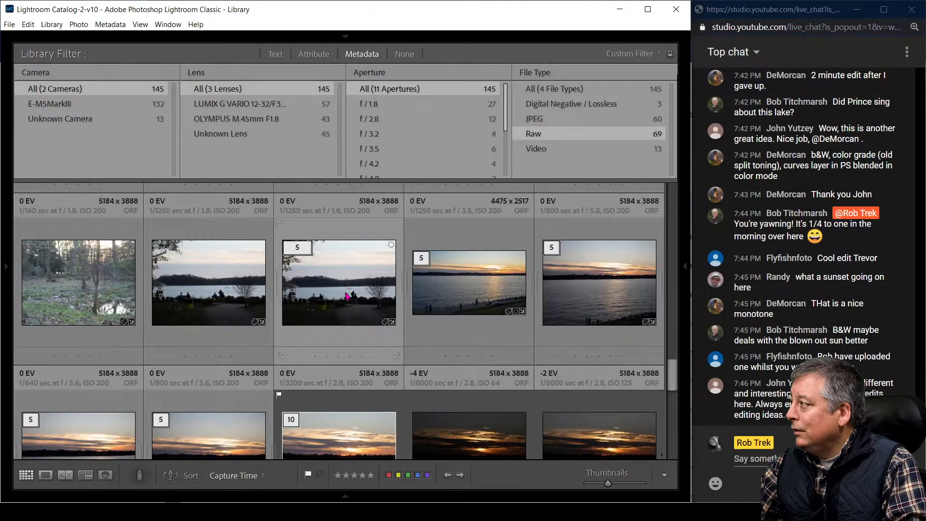
pyautogui.scroll(-5, 347, 295)
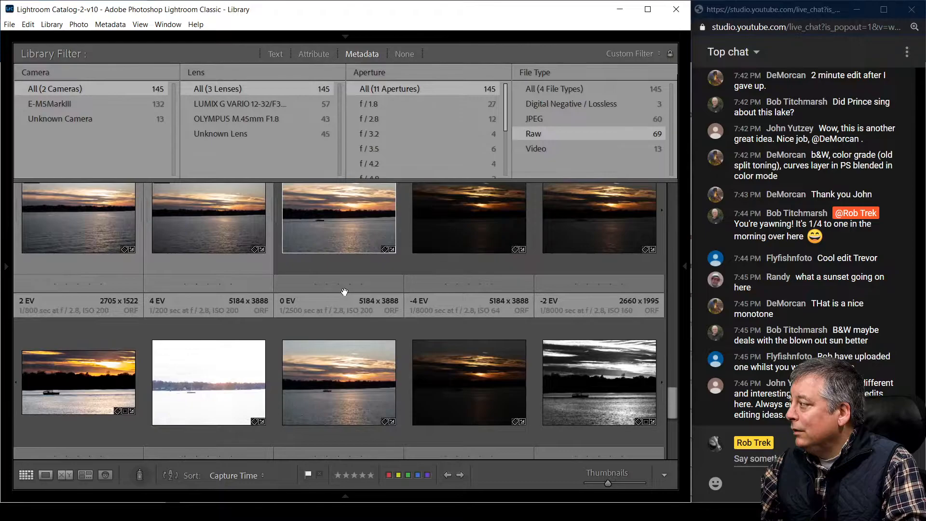
pyautogui.scroll(-4, 345, 293)
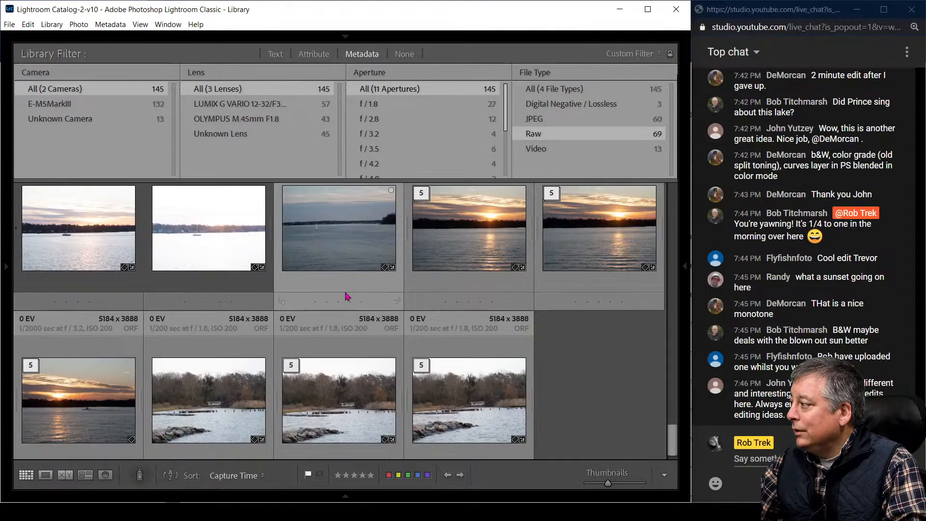
pyautogui.scroll(2, 345, 295)
pyautogui.scroll(2, 346, 295)
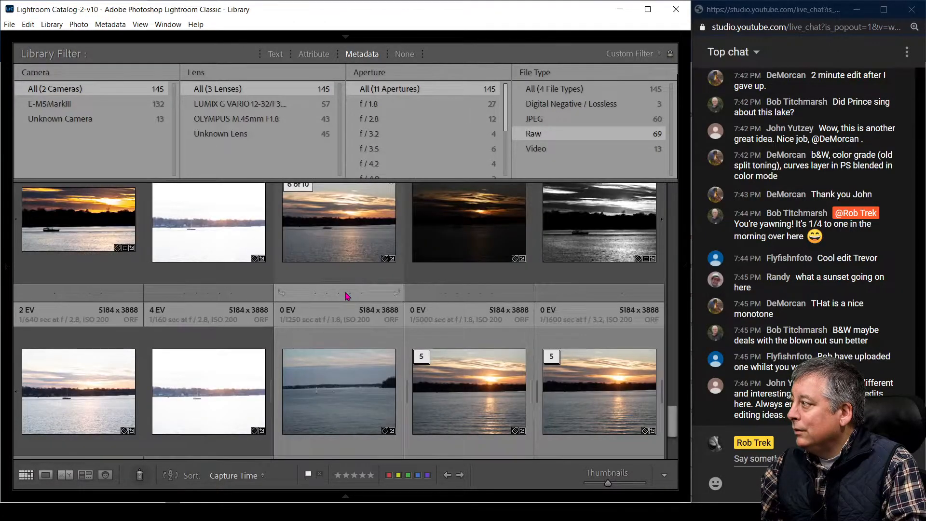
pyautogui.scroll(2, 346, 295)
pyautogui.scroll(2, 344, 291)
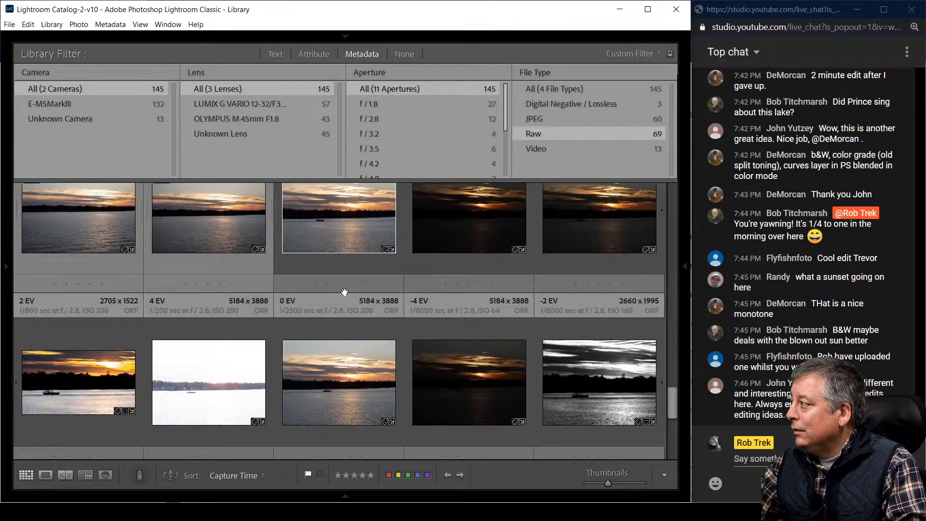
pyautogui.scroll(6, 344, 292)
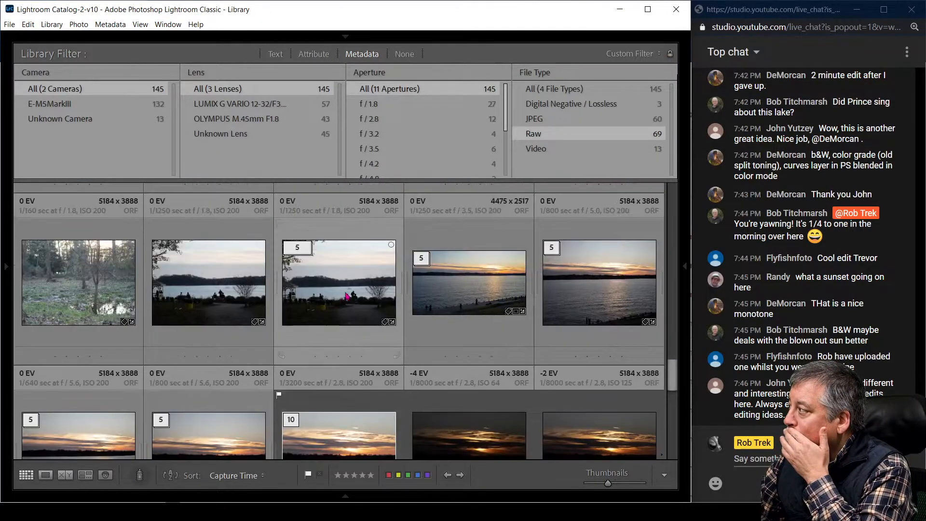
pyautogui.scroll(10, 345, 295)
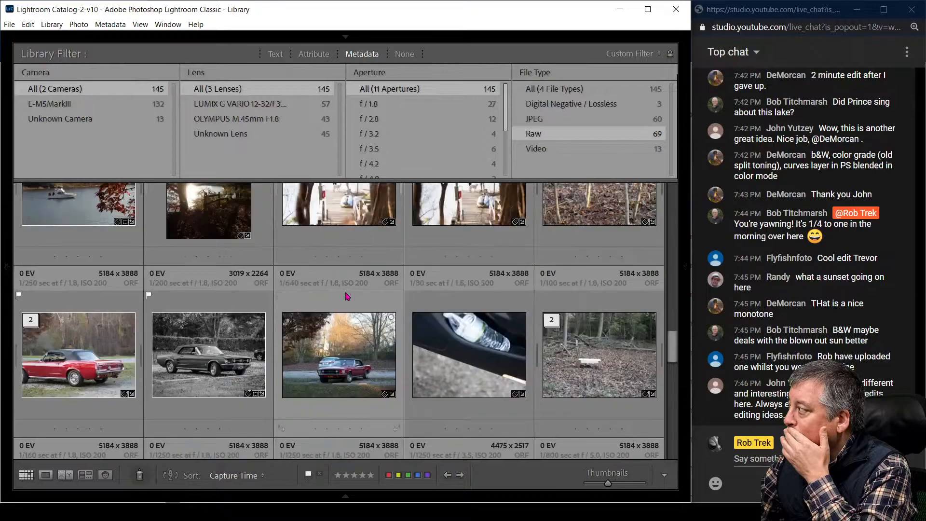
pyautogui.scroll(10, 347, 295)
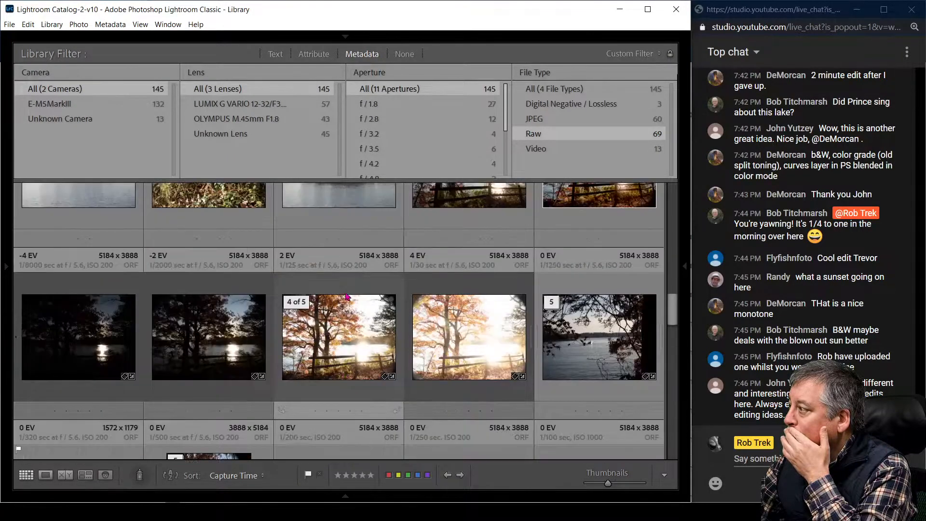
pyautogui.scroll(-10, 346, 296)
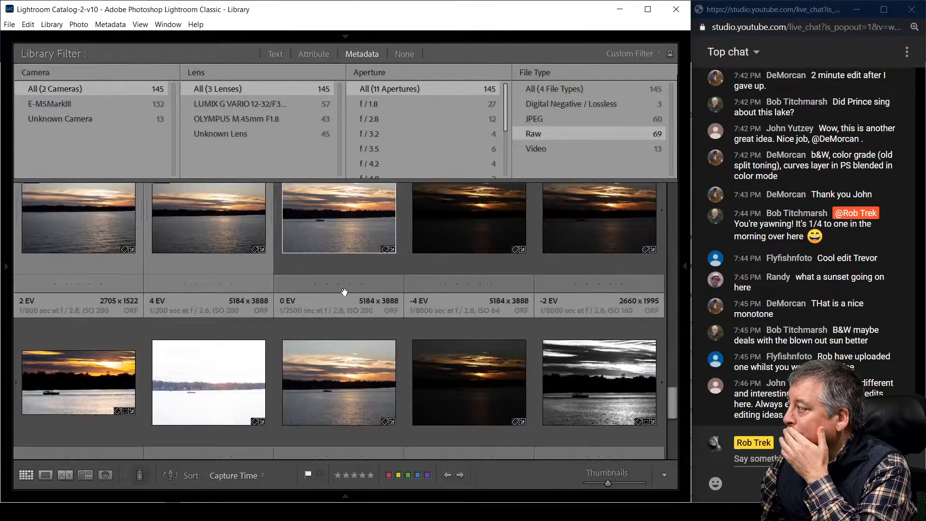
# Step: Reset the file type filter to All and browse the folder down to the bracketed sunset stack
pyautogui.click(555, 89)
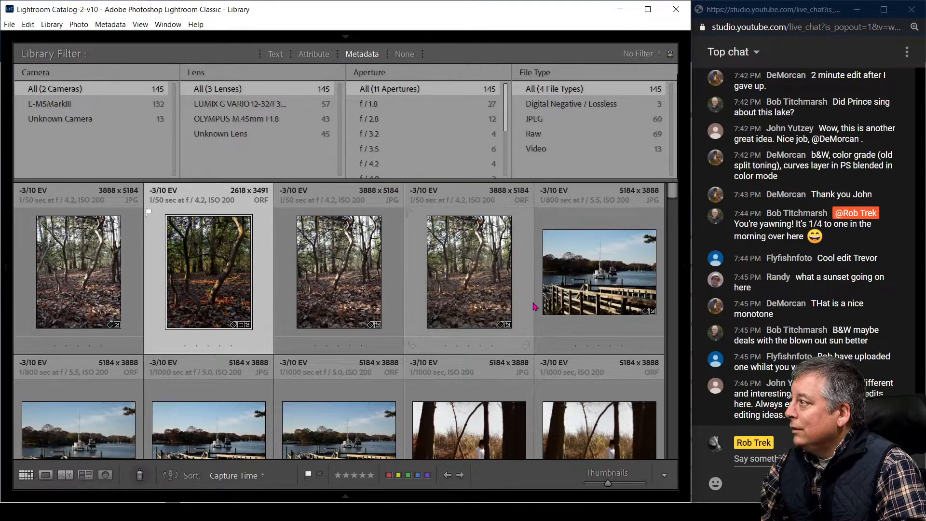
pyautogui.scroll(-5, 534, 319)
pyautogui.scroll(-10, 535, 323)
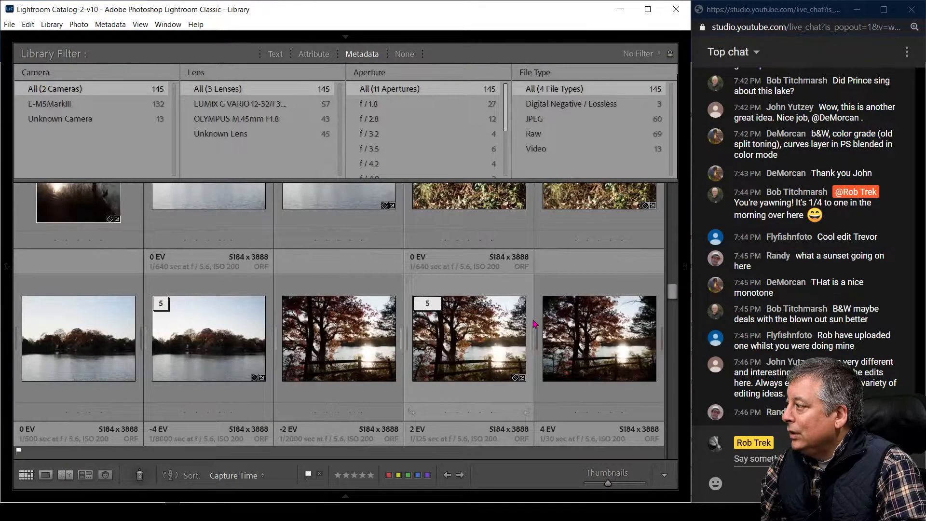
pyautogui.scroll(-8, 535, 323)
pyautogui.scroll(-10, 535, 323)
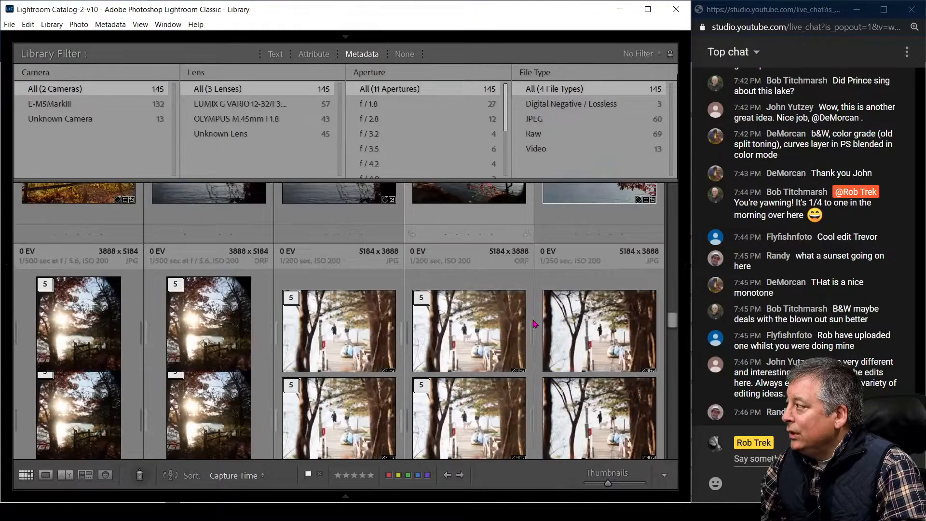
pyautogui.scroll(-8, 535, 324)
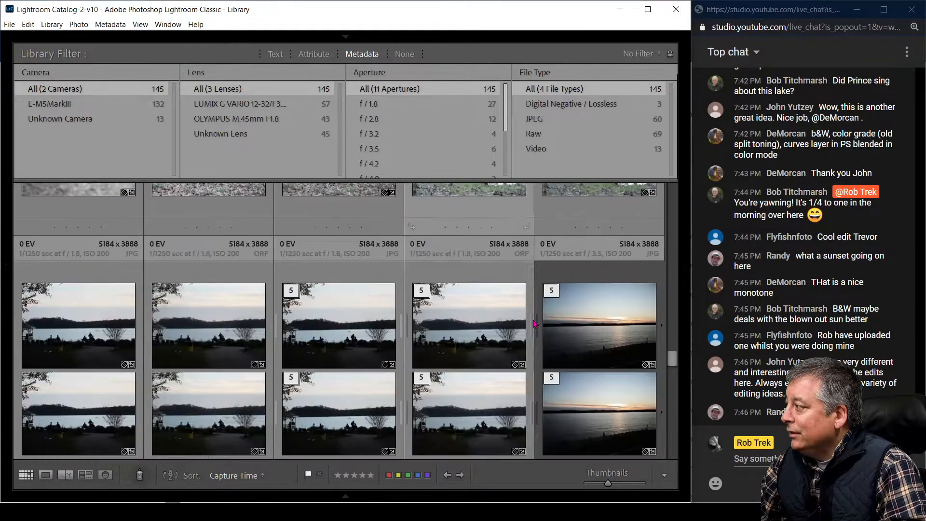
pyautogui.scroll(-3, 539, 317)
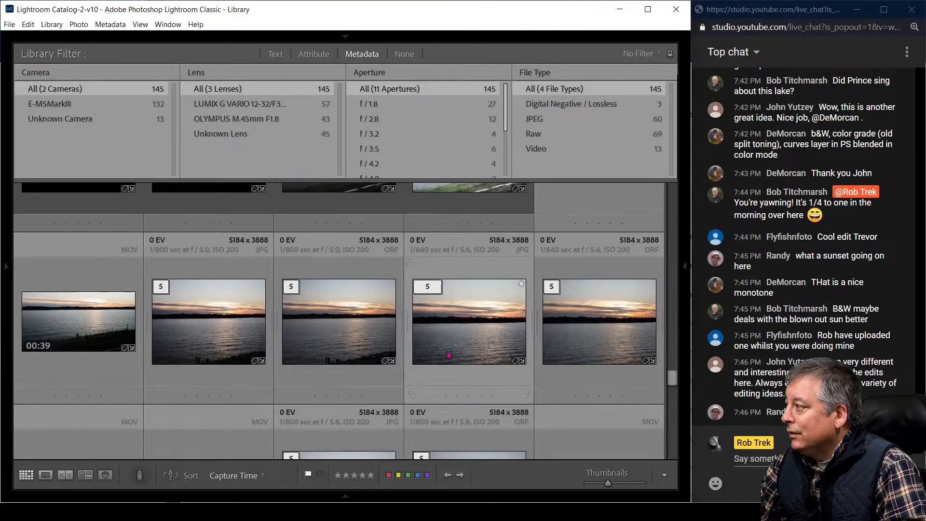
pyautogui.scroll(-3, 483, 337)
pyautogui.scroll(-2, 449, 356)
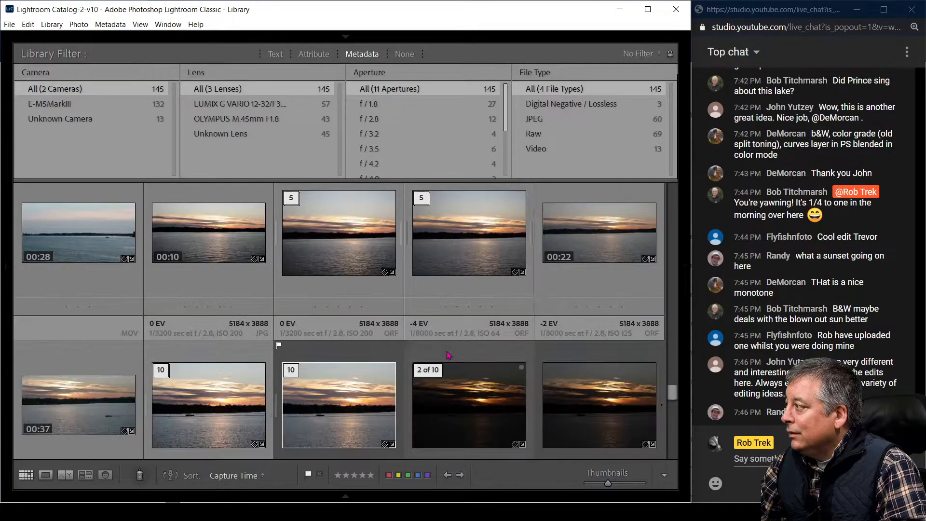
pyautogui.scroll(-2, 448, 355)
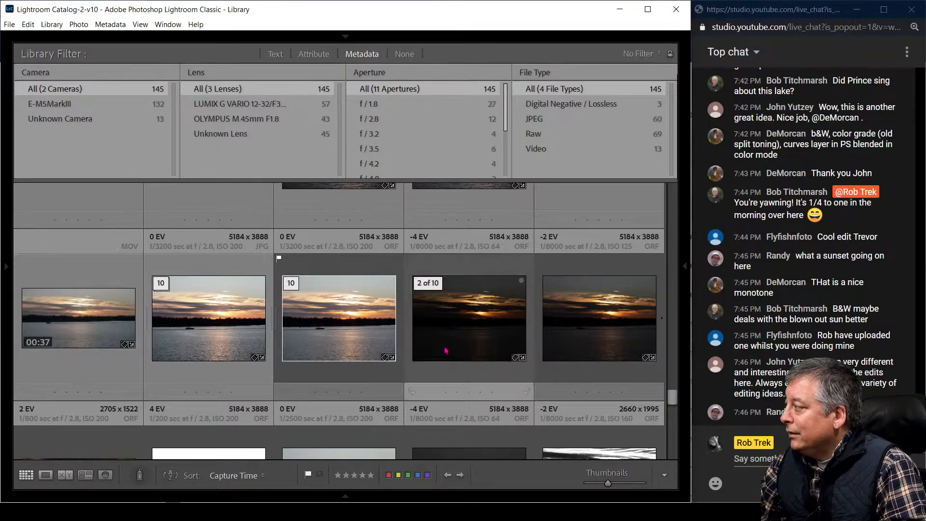
# Step: Examine the remaining sunset brackets, HDR file, videos and the PB150216 shots towards the end of the folder
pyautogui.scroll(-4, 350, 351)
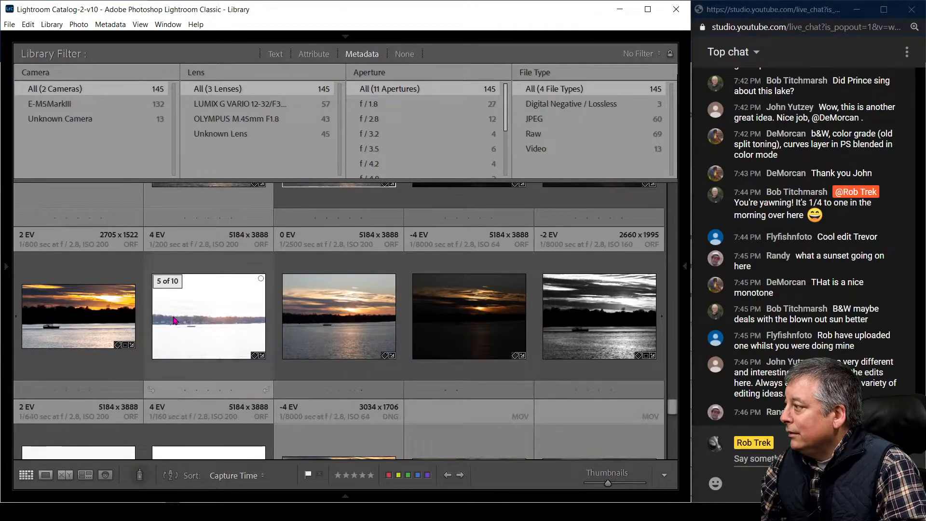
pyautogui.scroll(-2, 586, 327)
pyautogui.scroll(-2, 587, 328)
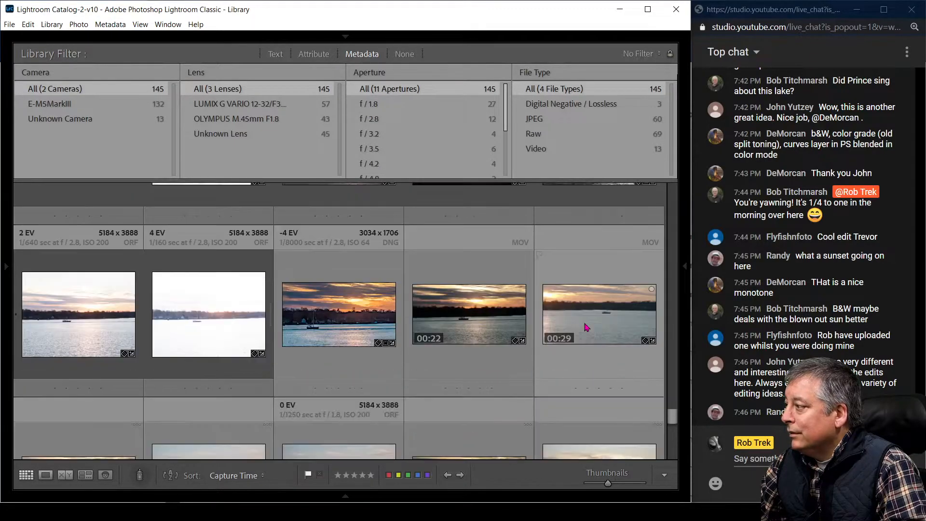
pyautogui.scroll(-2, 582, 348)
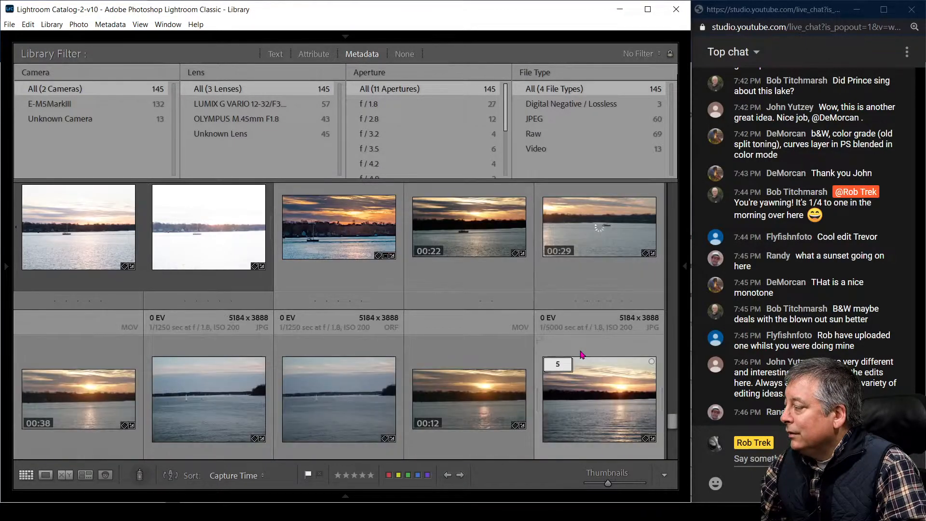
pyautogui.scroll(-2, 582, 354)
pyautogui.scroll(-1, 582, 355)
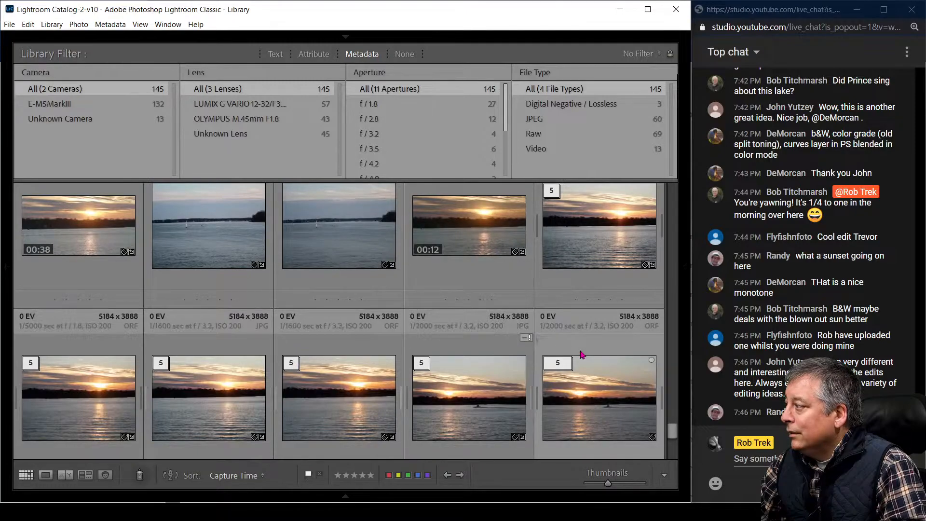
pyautogui.scroll(-2, 583, 354)
pyautogui.scroll(1, 583, 354)
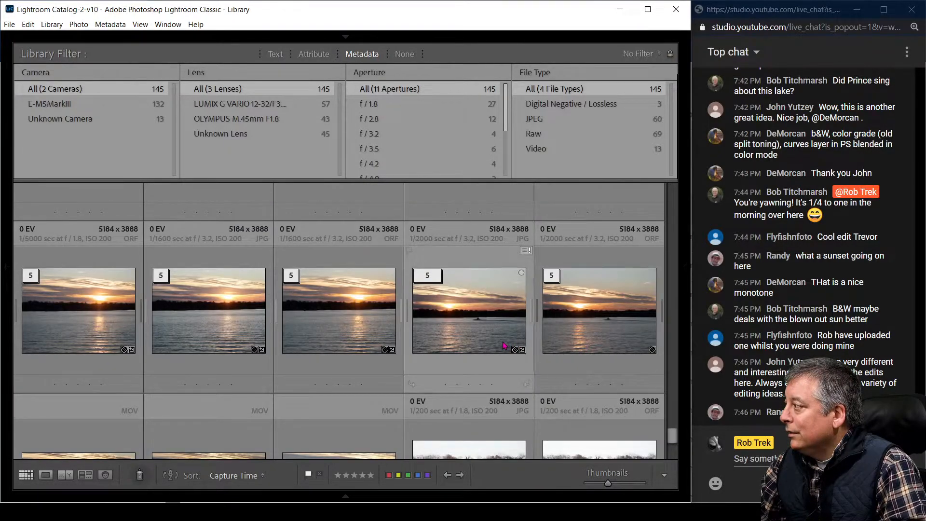
pyautogui.scroll(-1, 503, 345)
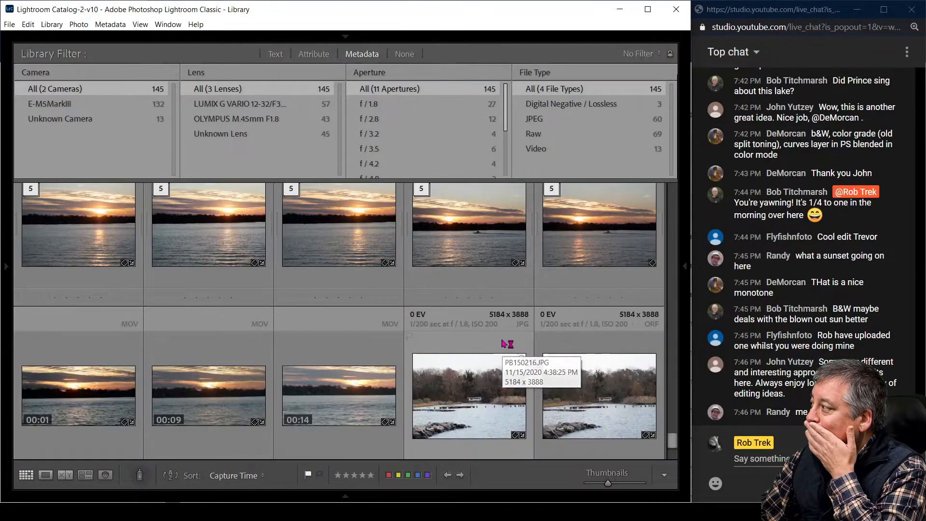
pyautogui.scroll(1, 504, 343)
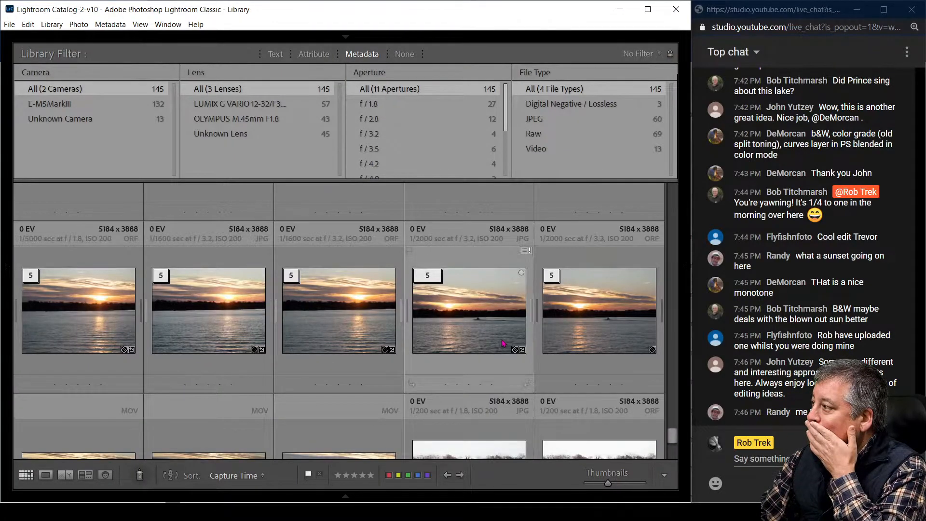
pyautogui.scroll(1, 504, 344)
pyautogui.scroll(-1, 503, 343)
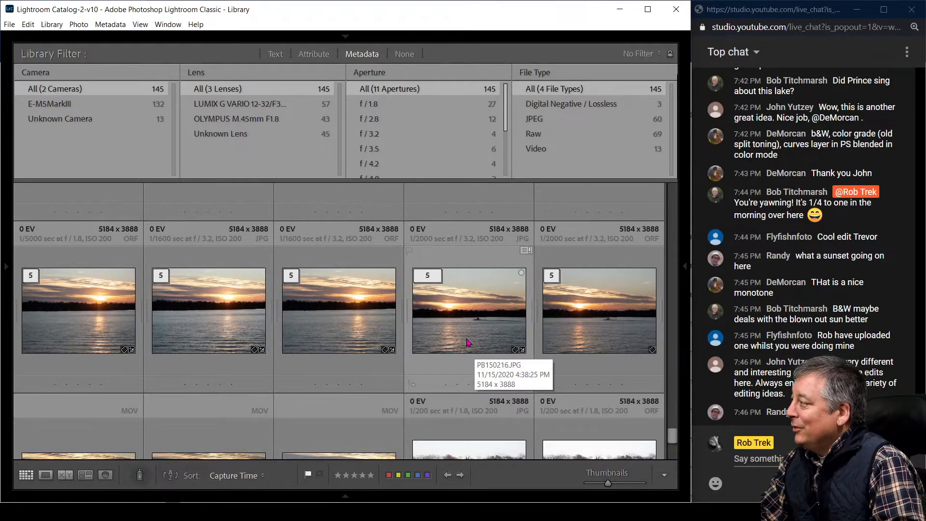
pyautogui.scroll(1, 454, 347)
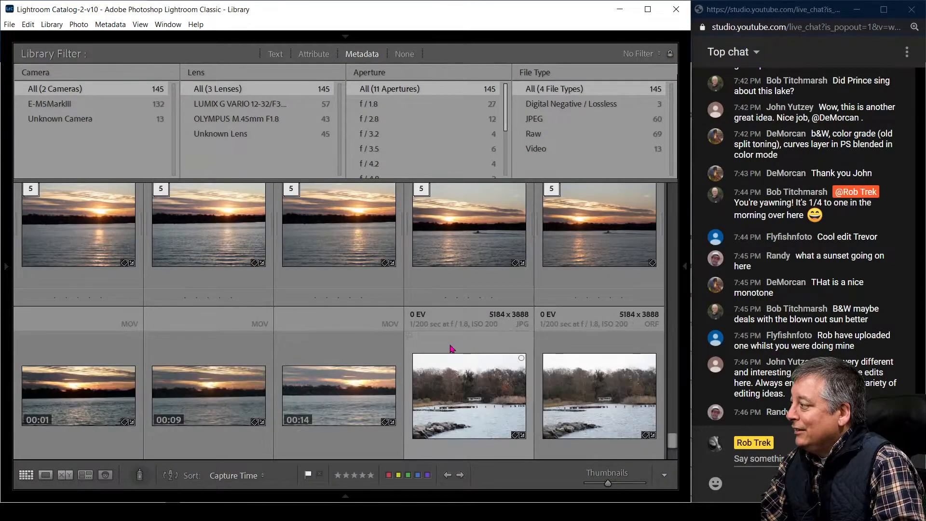
pyautogui.scroll(-1, 454, 347)
pyautogui.scroll(1, 453, 349)
# Step: View the black-and-white sunset PB150198.ORF in Loupe view, then return to Grid view
pyautogui.scroll(3, 452, 350)
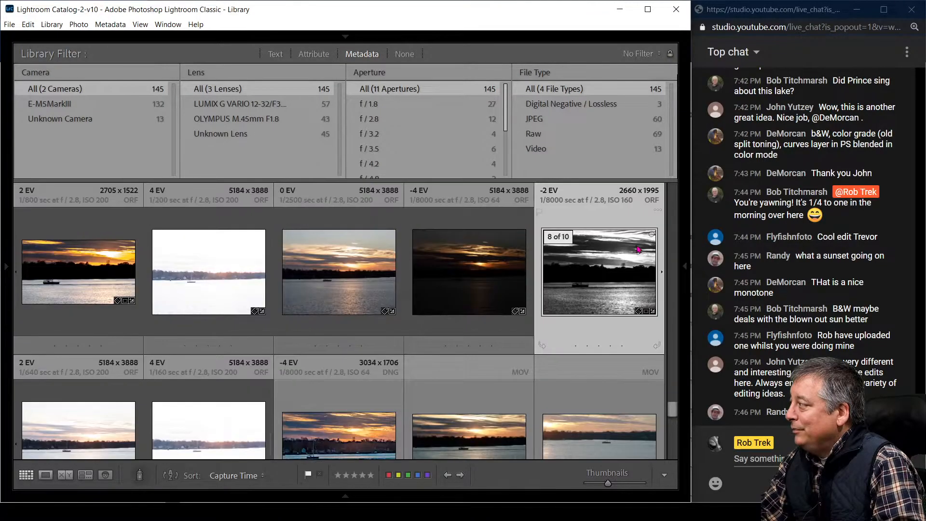
pyautogui.doubleClick(603, 241)
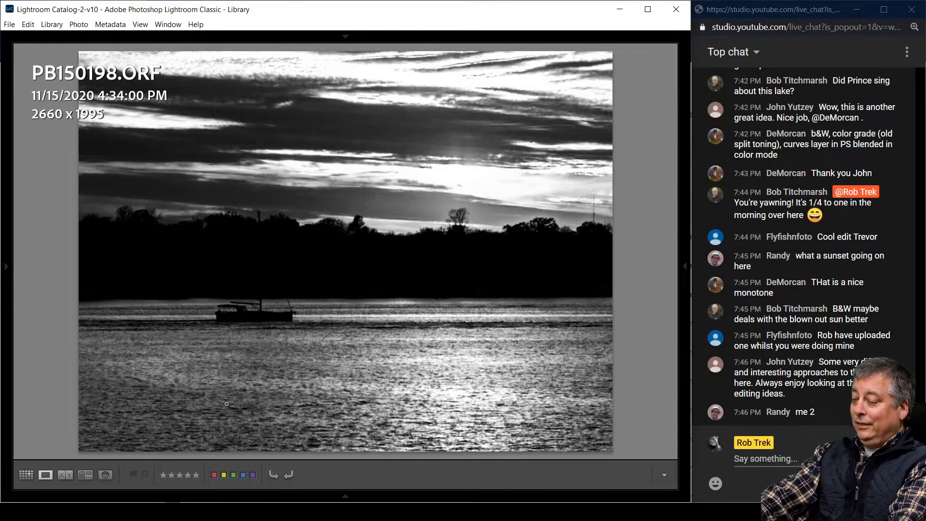
pyautogui.press('g')
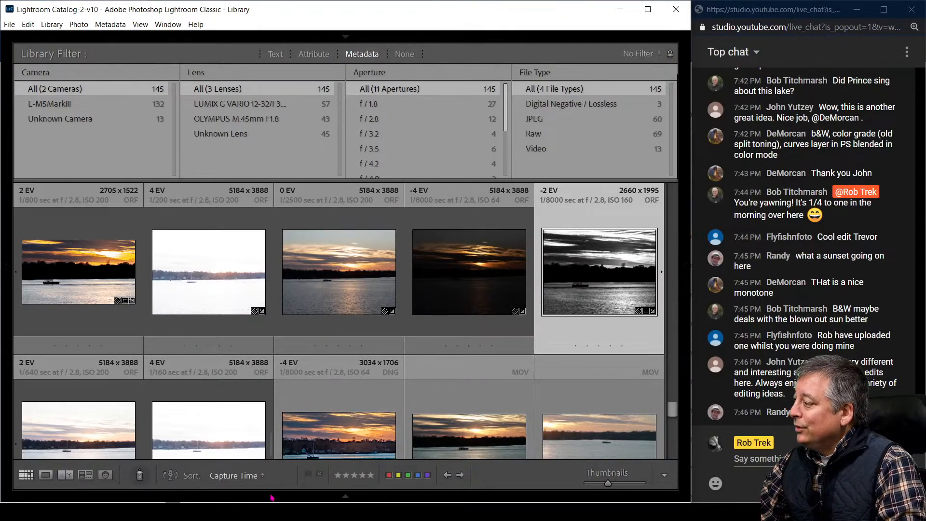
# Step: Switch to the Chrome window showing the Shared folder in Google Drive
pyautogui.click(208, 511)
pyautogui.click(345, 476)
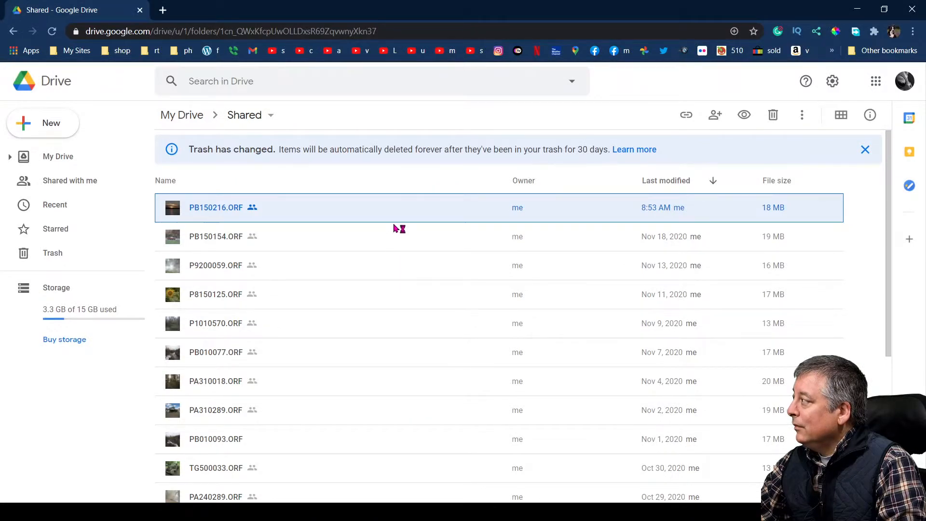
# Step: Preview the sunset original PB150216.ORF from the Shared folder and close the preview again
pyautogui.scroll(-1, 398, 277)
pyautogui.scroll(-1, 398, 278)
pyautogui.scroll(2, 397, 275)
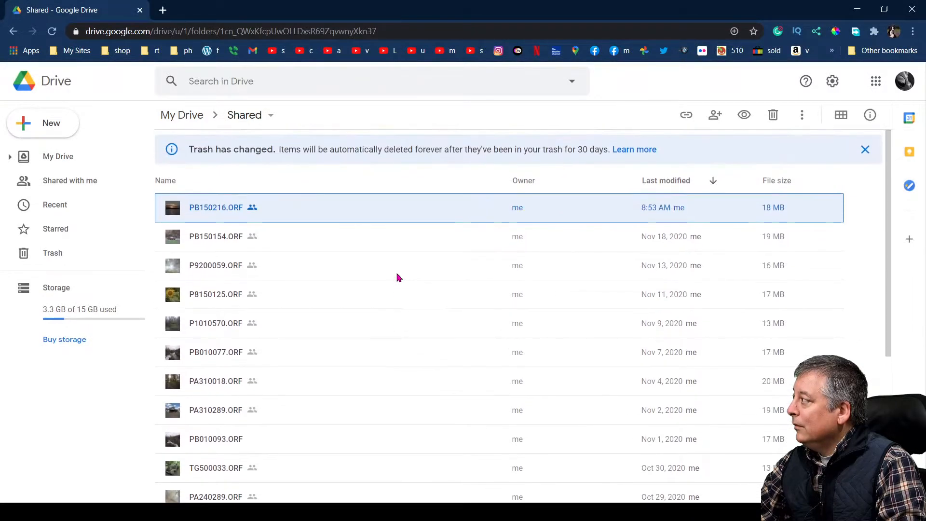
pyautogui.doubleClick(372, 218)
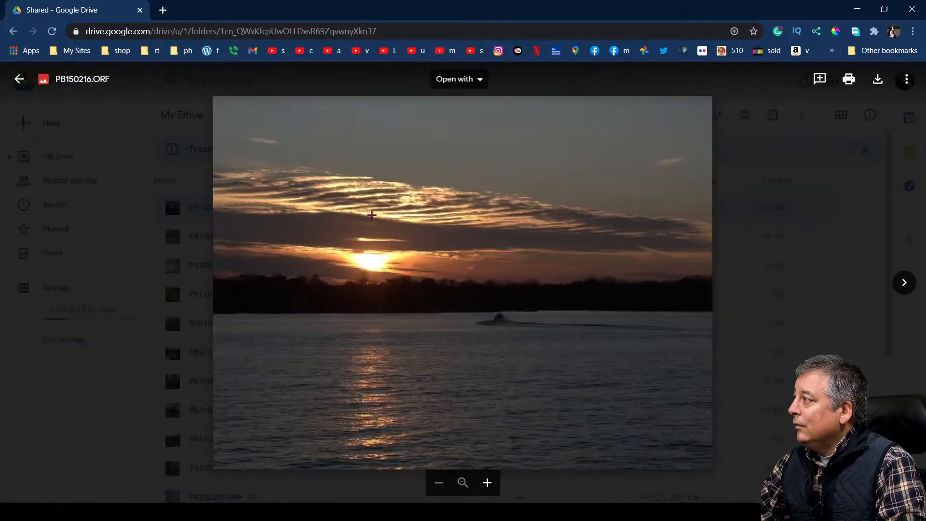
pyautogui.click(120, 160)
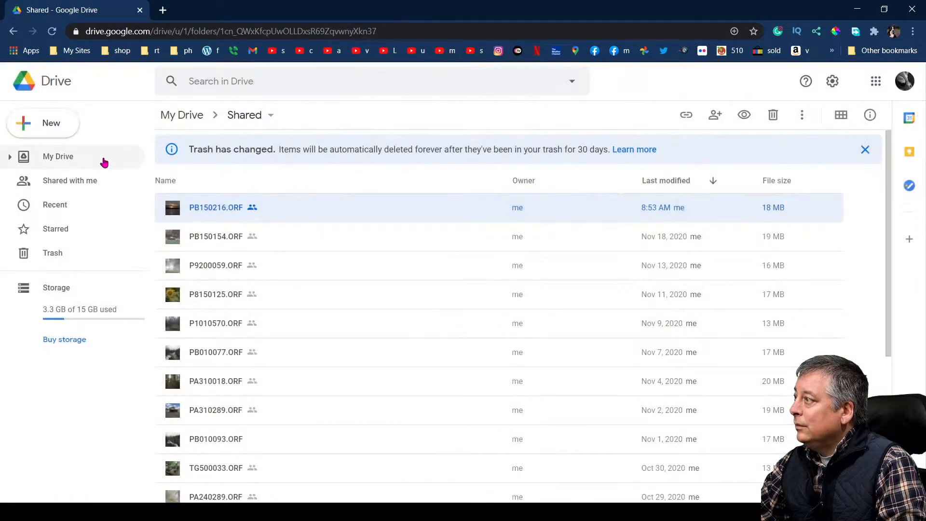
# Step: Go to My Drive, preview the quick-access waterfall photo PB180590, and close the preview
pyautogui.click(72, 164)
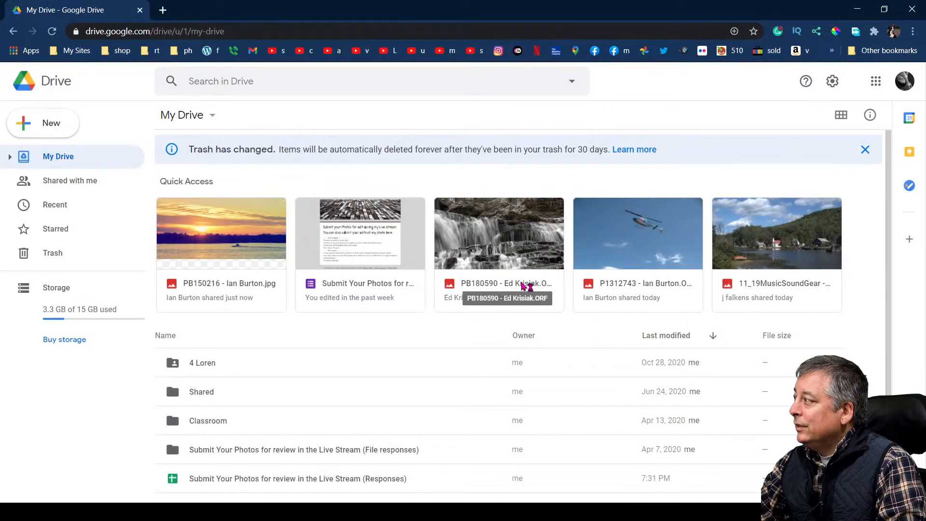
pyautogui.click(521, 261)
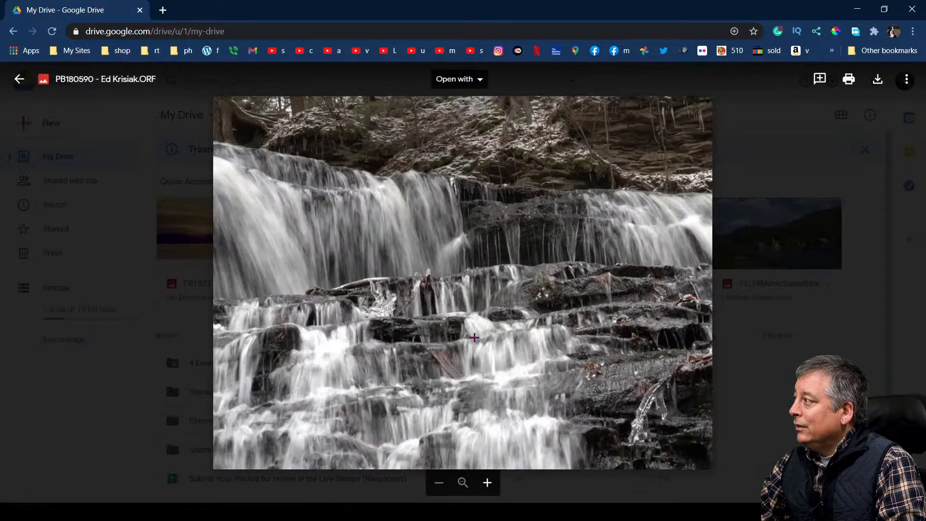
pyautogui.click(207, 293)
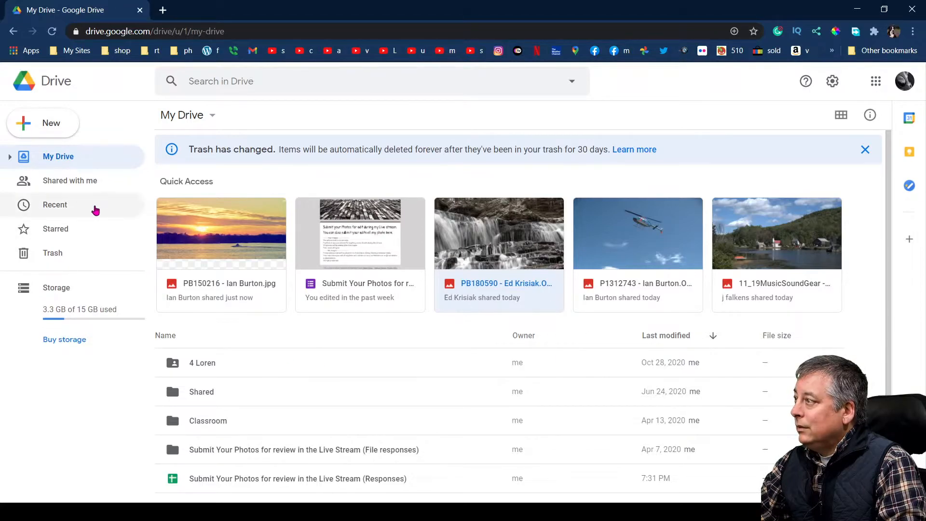
# Step: Open the live stream photo review (File responses) folder and its one-picture-per-episode submissions subfolder
pyautogui.scroll(-1, 376, 411)
pyautogui.doubleClick(372, 403)
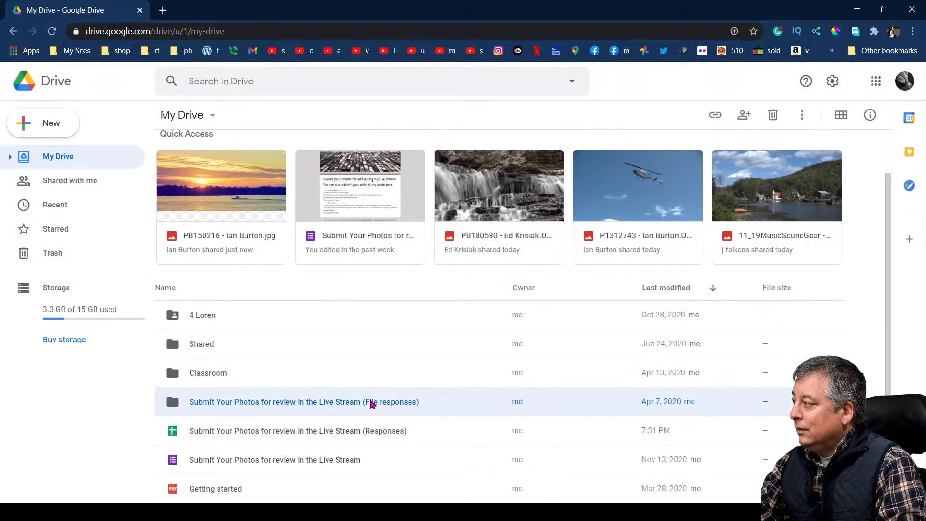
pyautogui.click(304, 221)
pyautogui.doubleClick(304, 220)
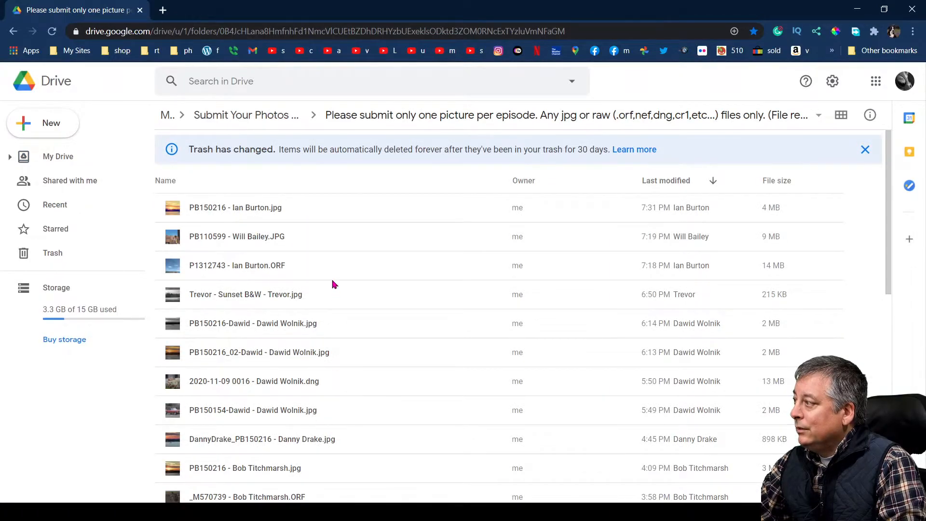
# Step: Switch back to Lightroom Classic and bring up the YouTube live chat window beside it
pyautogui.hotkey('alt', 'Tab')
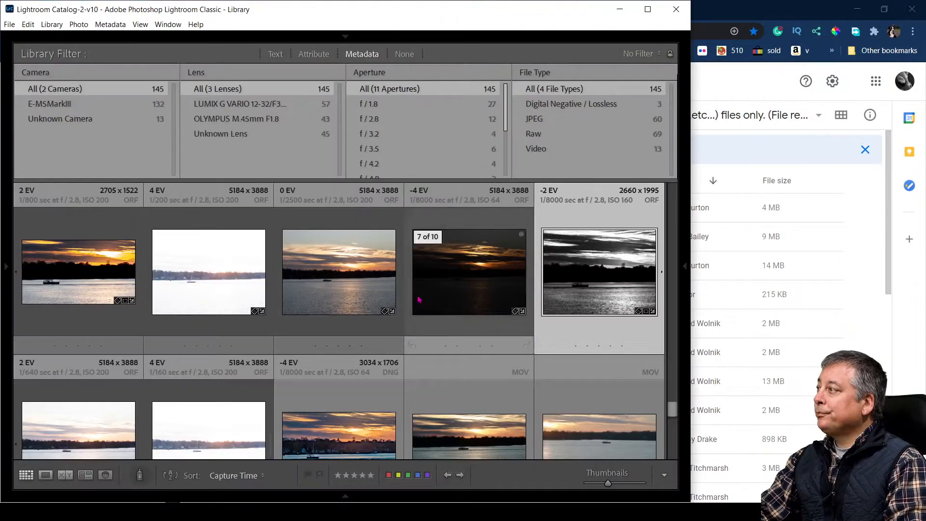
pyautogui.hotkey('alt', 'Tab')
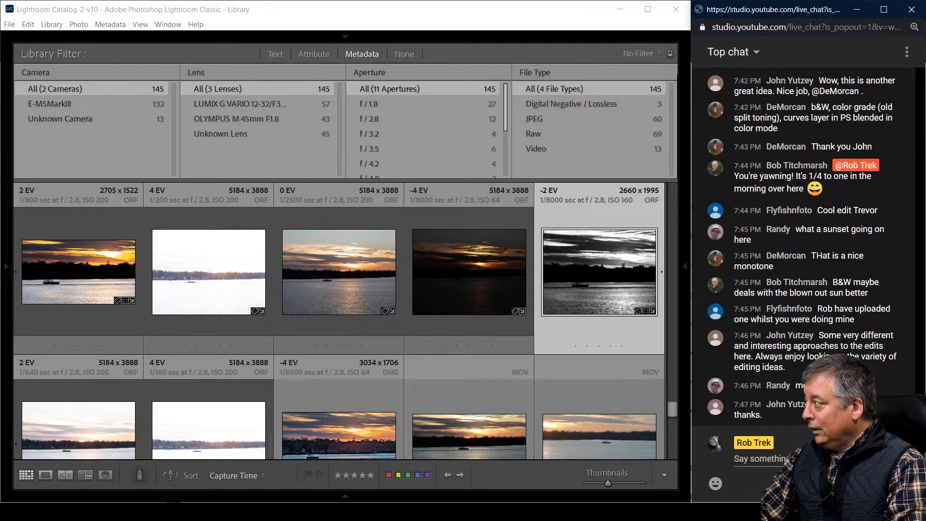